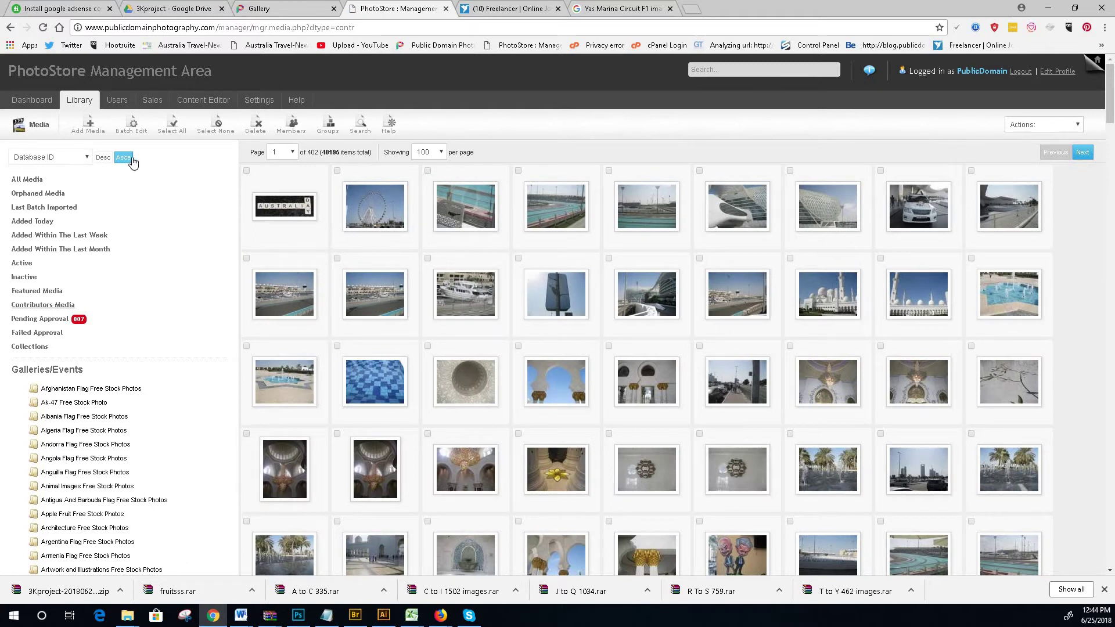
# - Set the contributors' media list to show 50 items per page
pyautogui.click(440, 152)
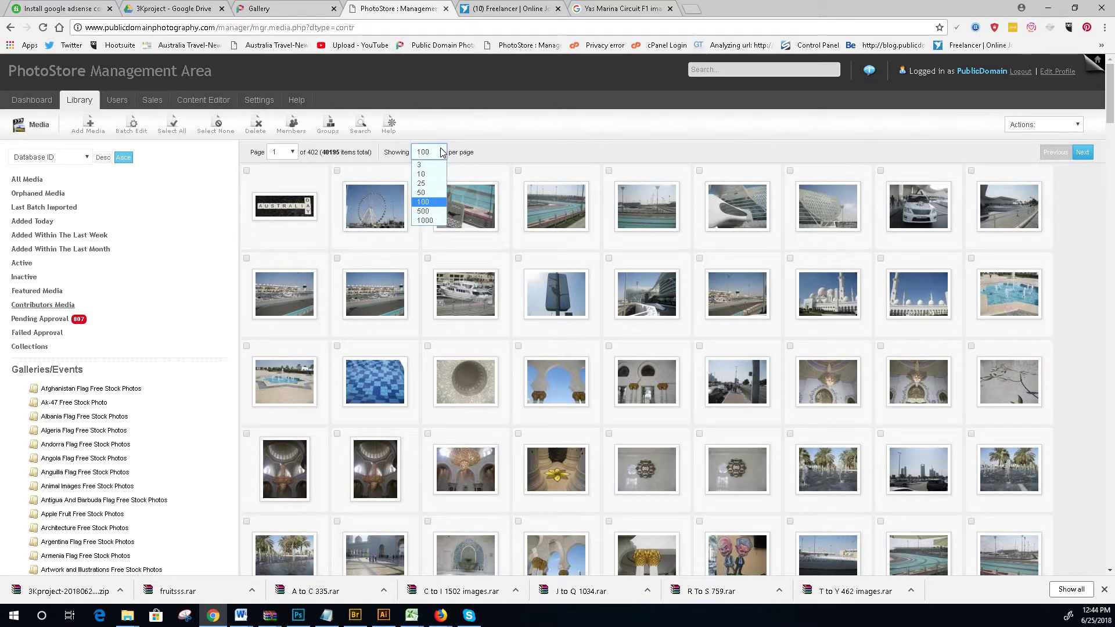
pyautogui.click(434, 192)
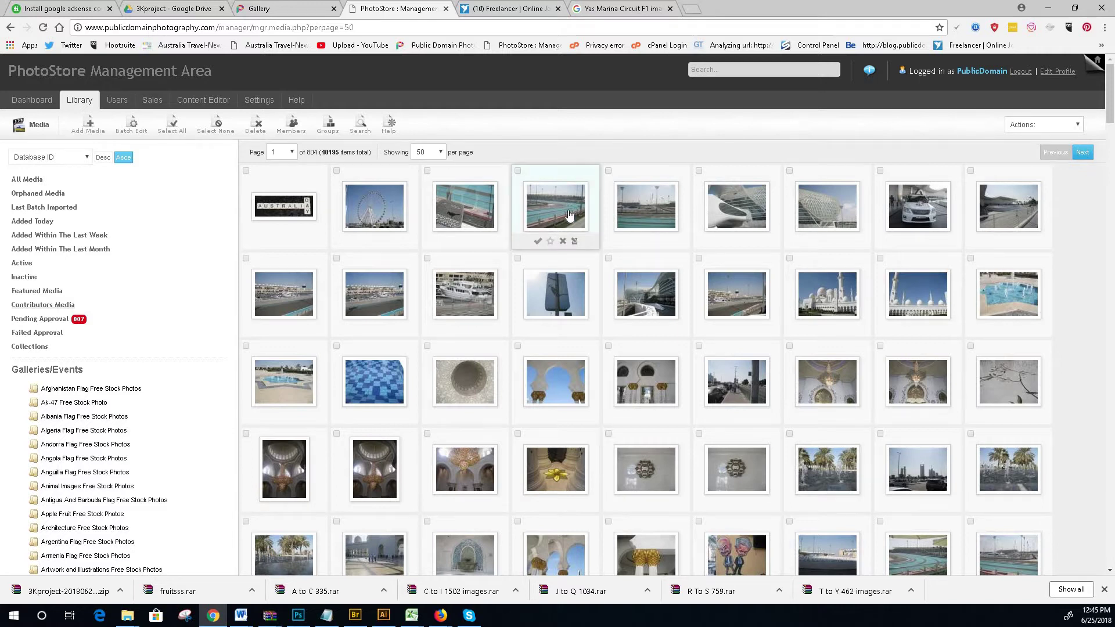
# - Switch to the public Gallery page and browse the galleries listed around Yas Marina Circuit F1 Free Stock Images
pyautogui.click(295, 7)
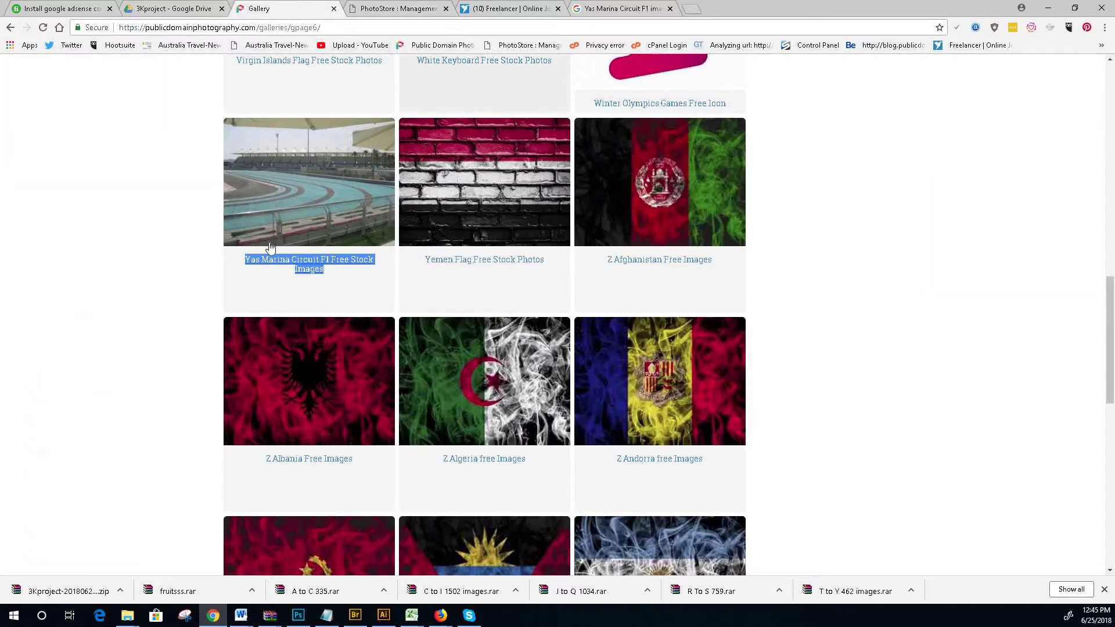
pyautogui.scroll(15, 319, 195)
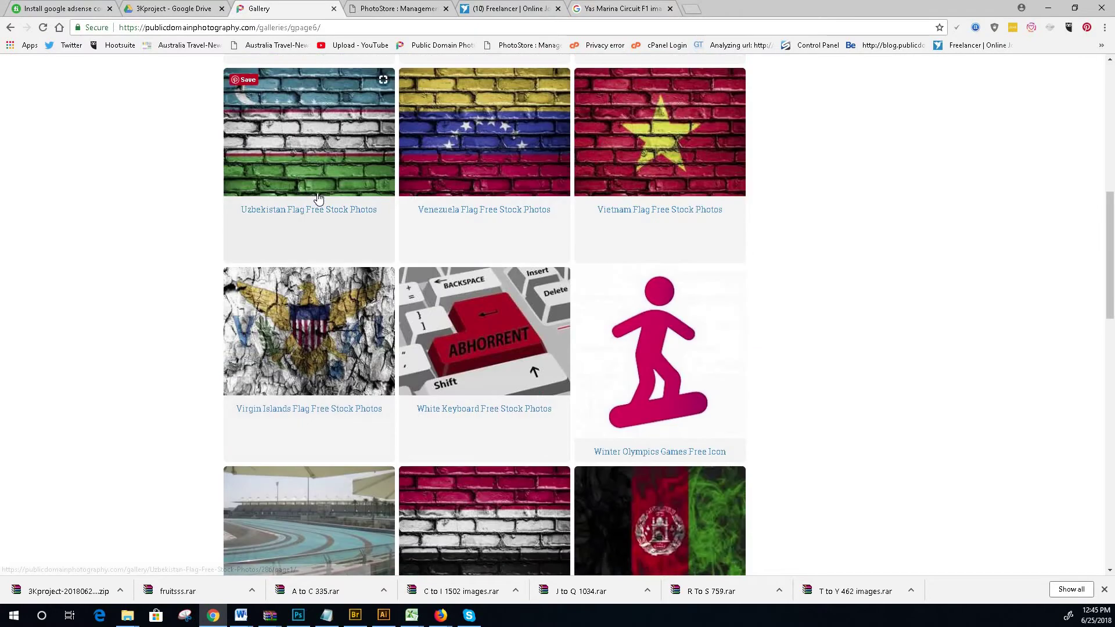
pyautogui.scroll(-14, 319, 198)
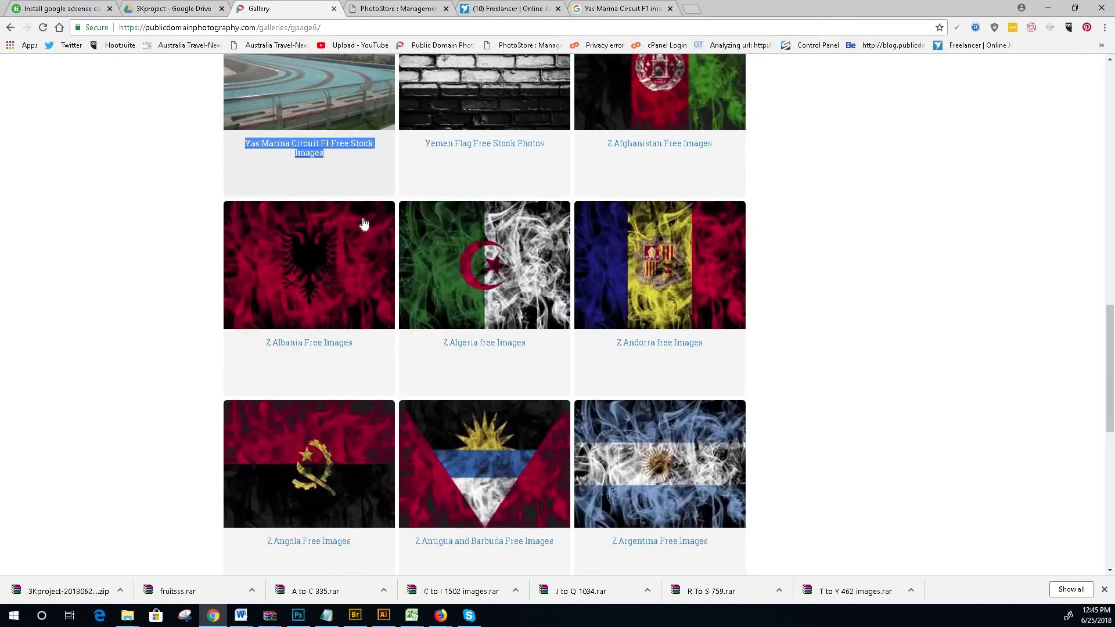
pyautogui.scroll(11, 366, 224)
pyautogui.scroll(3, 447, 216)
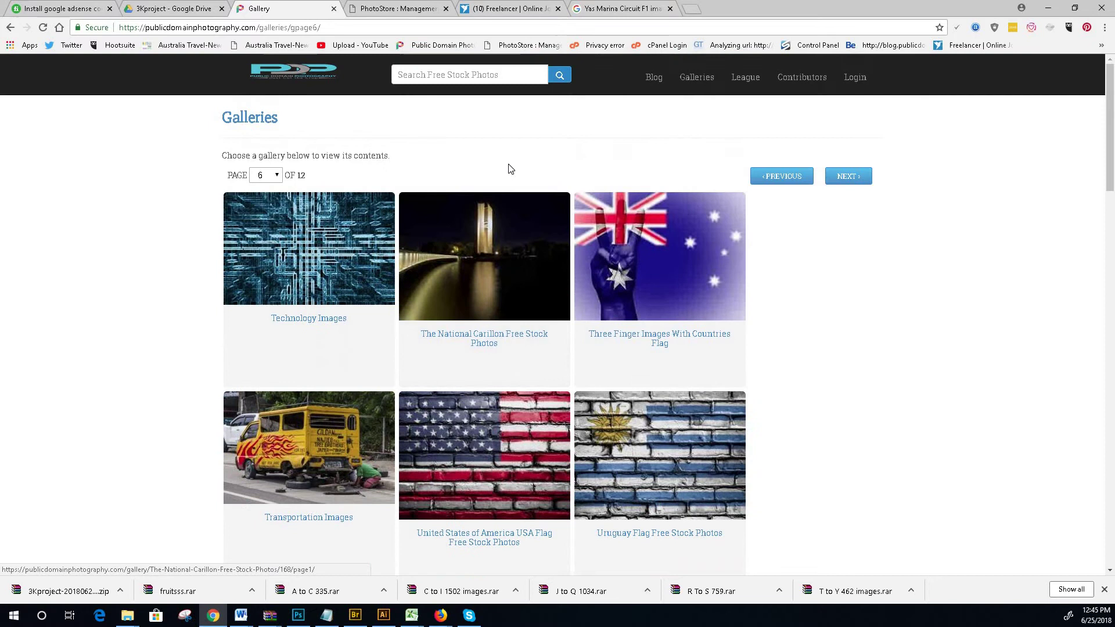
# - Open the first page of the public galleries and copy the gallery title "Banana Fruit Free Stock Photos"
pyautogui.click(697, 76)
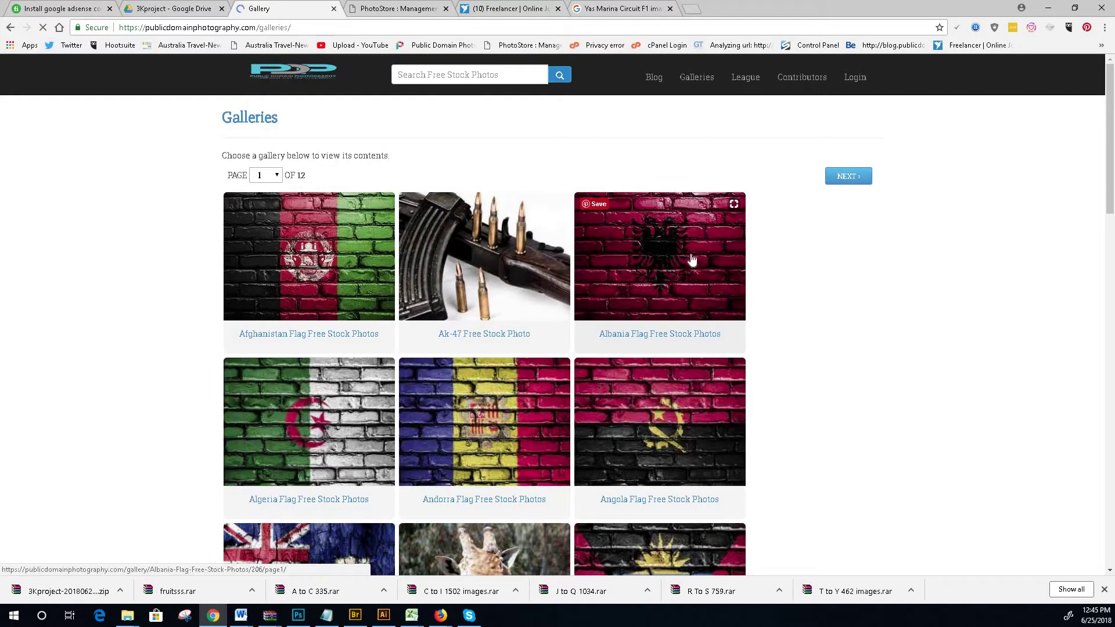
pyautogui.scroll(-2, 464, 240)
pyautogui.scroll(-4, 464, 240)
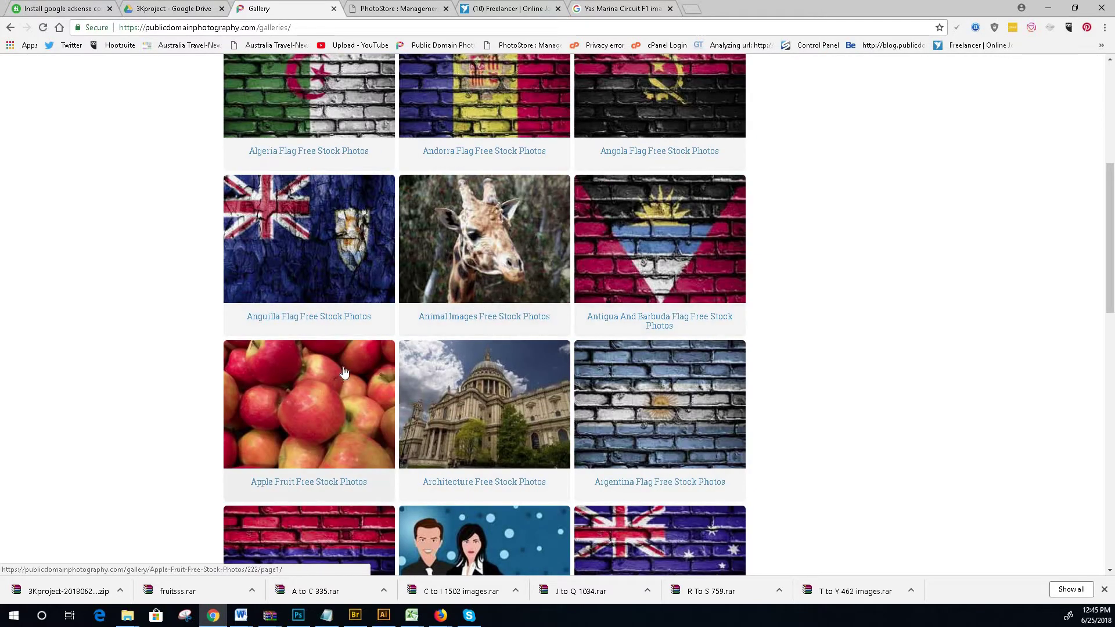
pyautogui.scroll(-3, 641, 254)
pyautogui.scroll(-11, 698, 292)
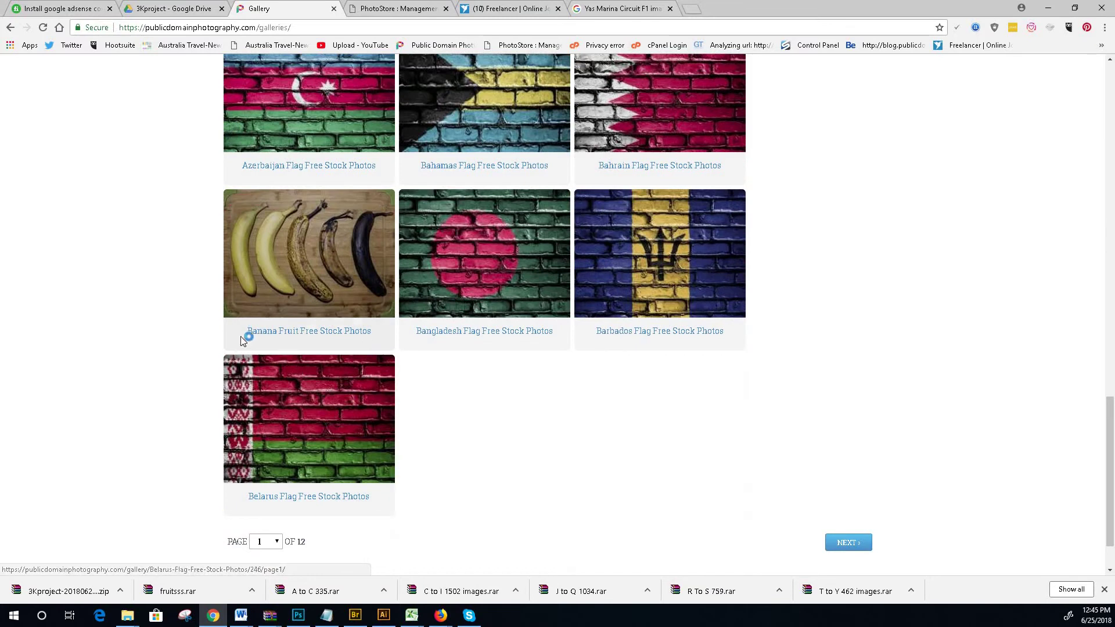
pyautogui.moveTo(246, 331); pyautogui.dragTo(360, 331)
pyautogui.rightClick(355, 331)
pyautogui.click(401, 418)
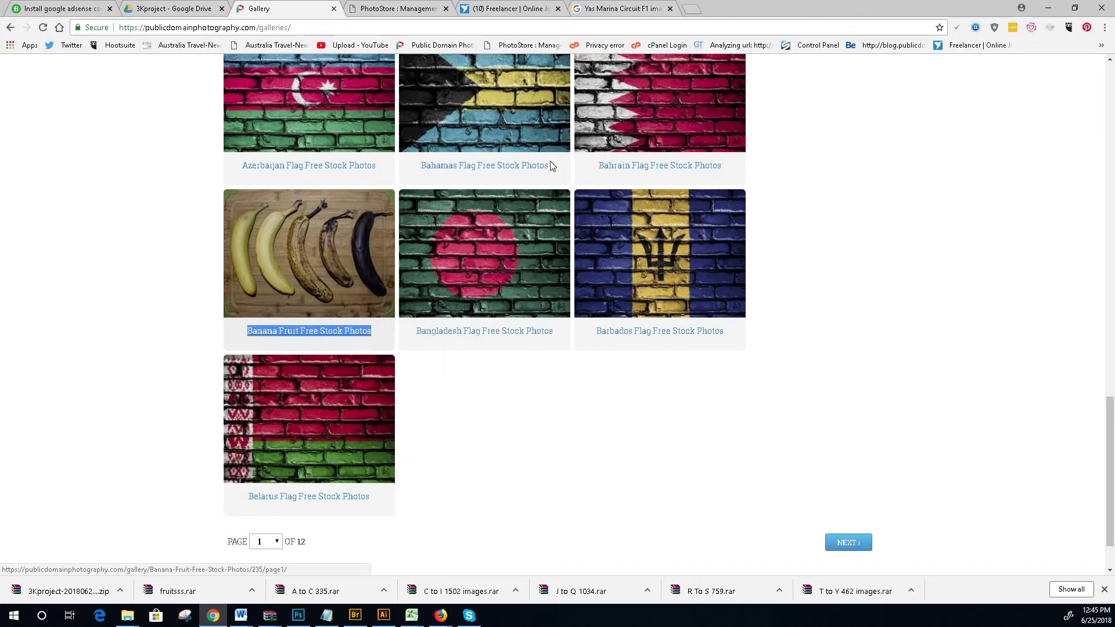
# - Search Google for the copied gallery title "Banana Fruit Free Stock Photos" in a new tab
pyautogui.click(694, 10)
pyautogui.rightClick(693, 24)
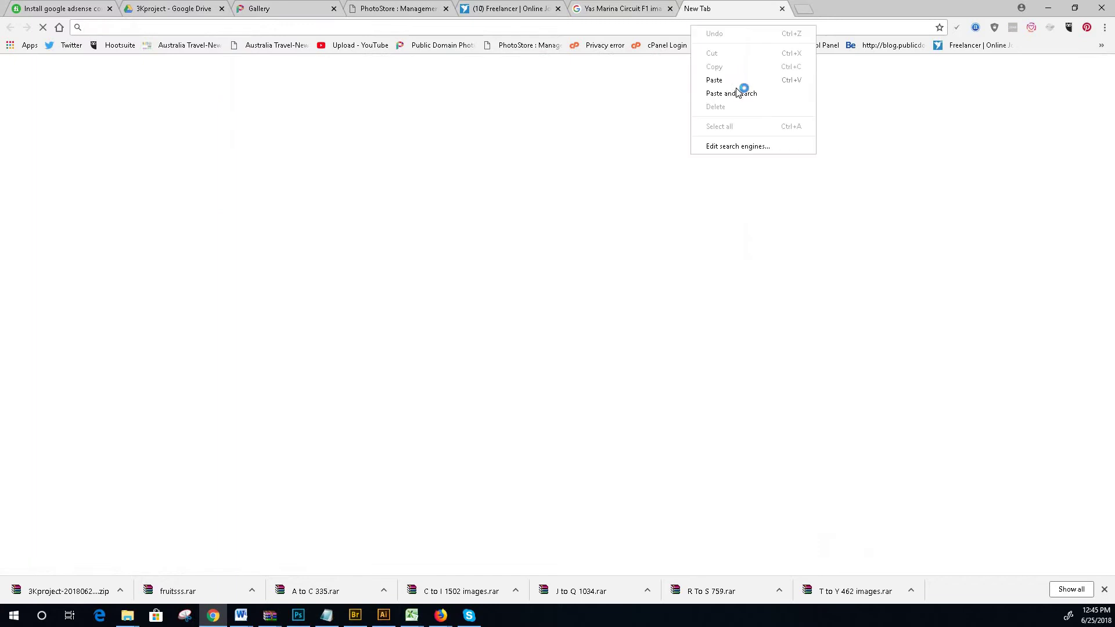
pyautogui.click(743, 91)
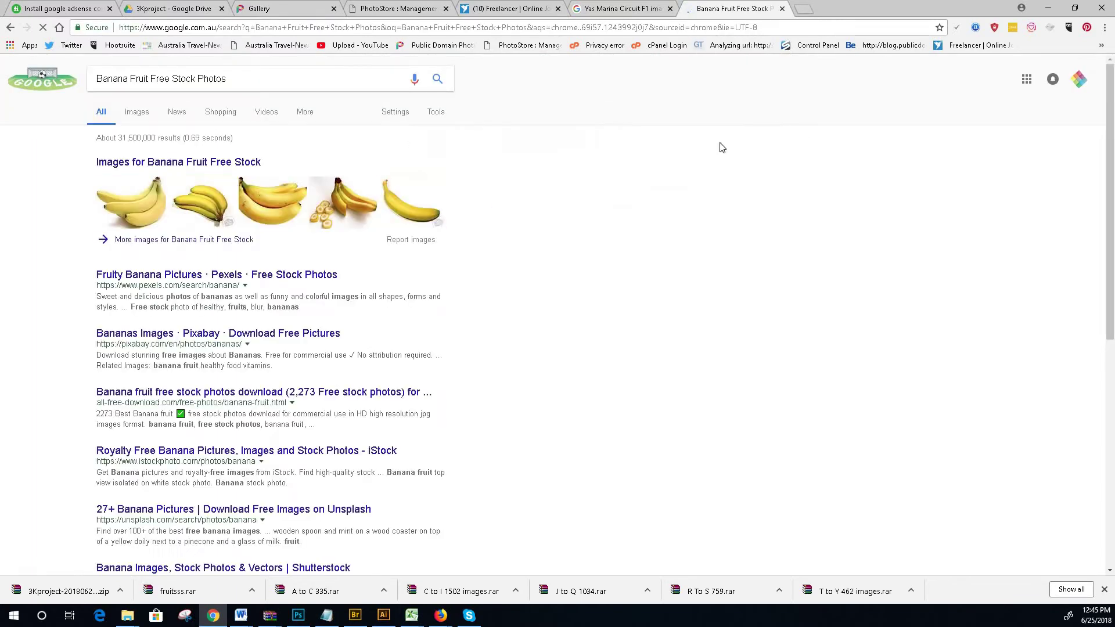
# - Look through the first three pages of Google web results for the banana gallery title to see which sites rank
pyautogui.scroll(-3, 647, 204)
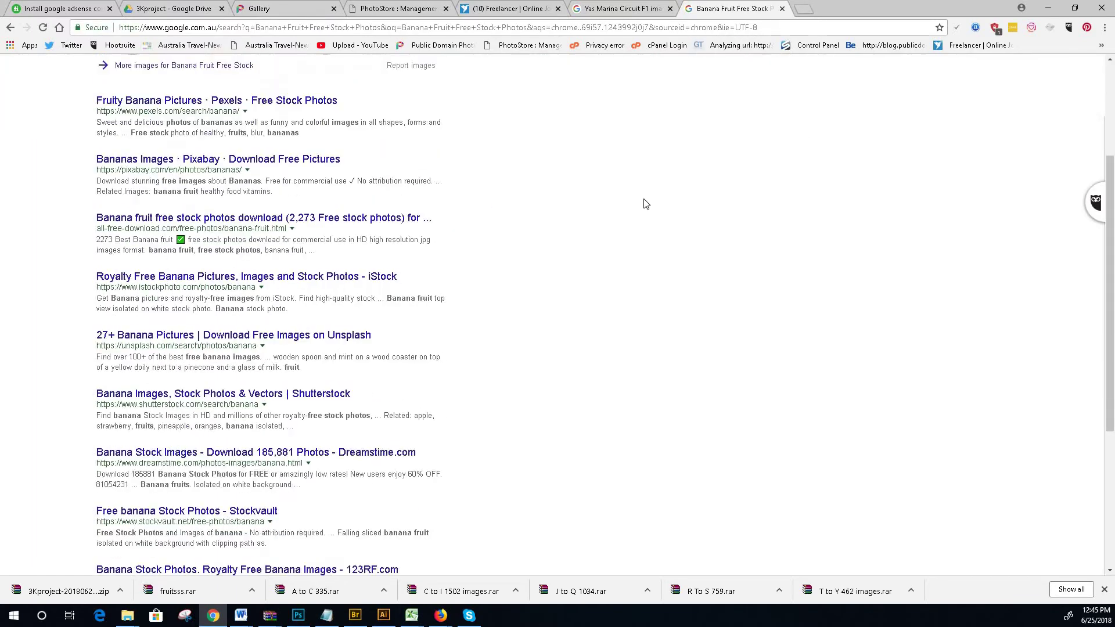
pyautogui.scroll(-3, 644, 203)
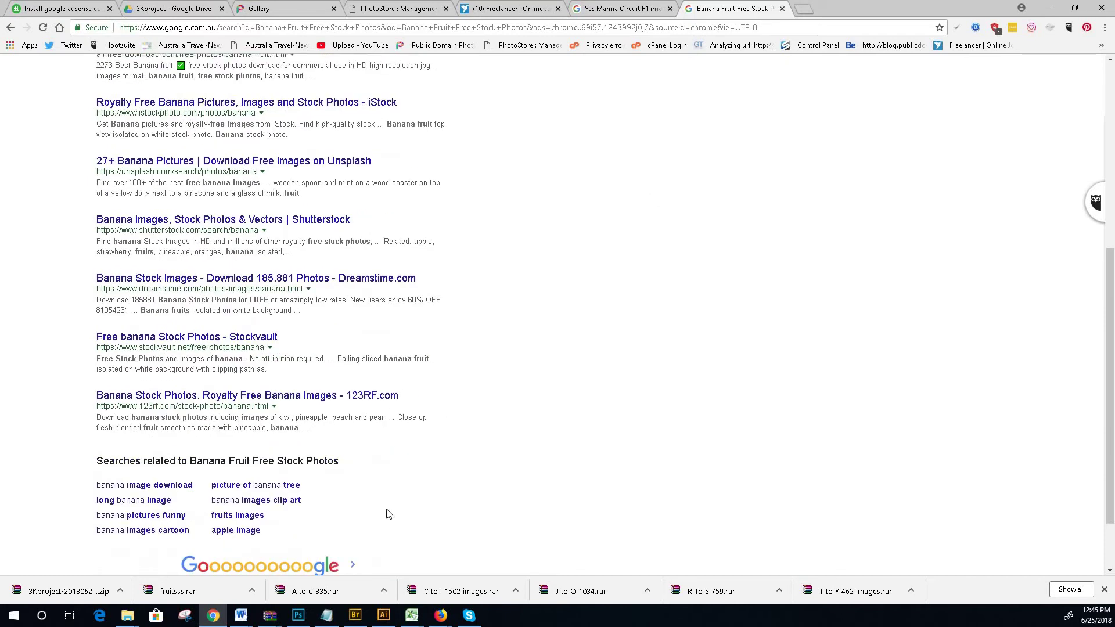
pyautogui.click(354, 565)
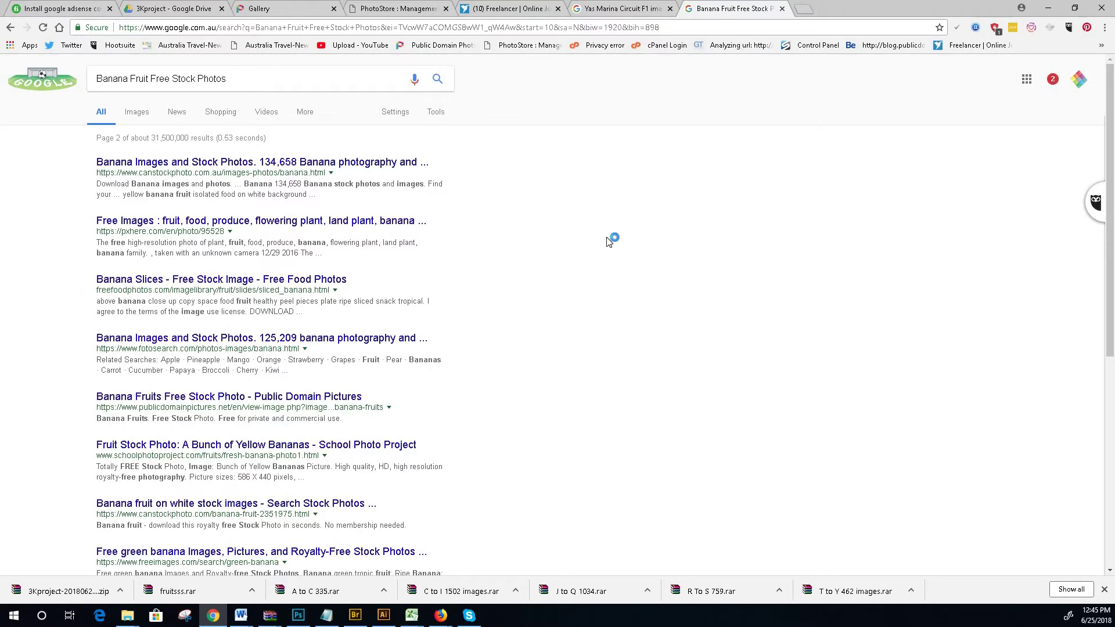
pyautogui.scroll(-3, 607, 250)
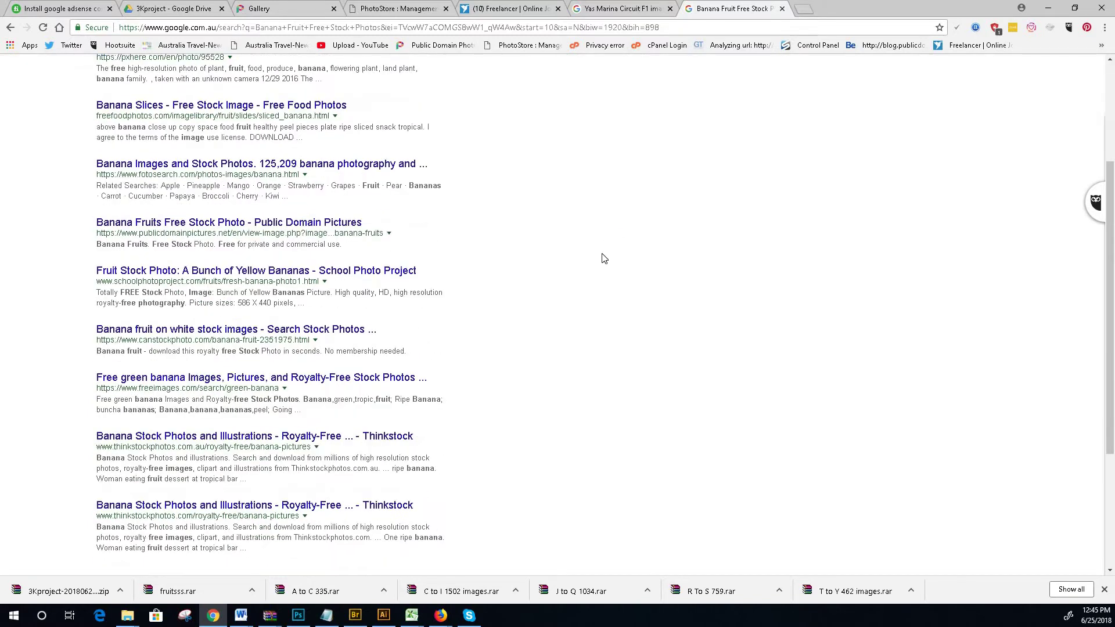
pyautogui.scroll(-2, 500, 395)
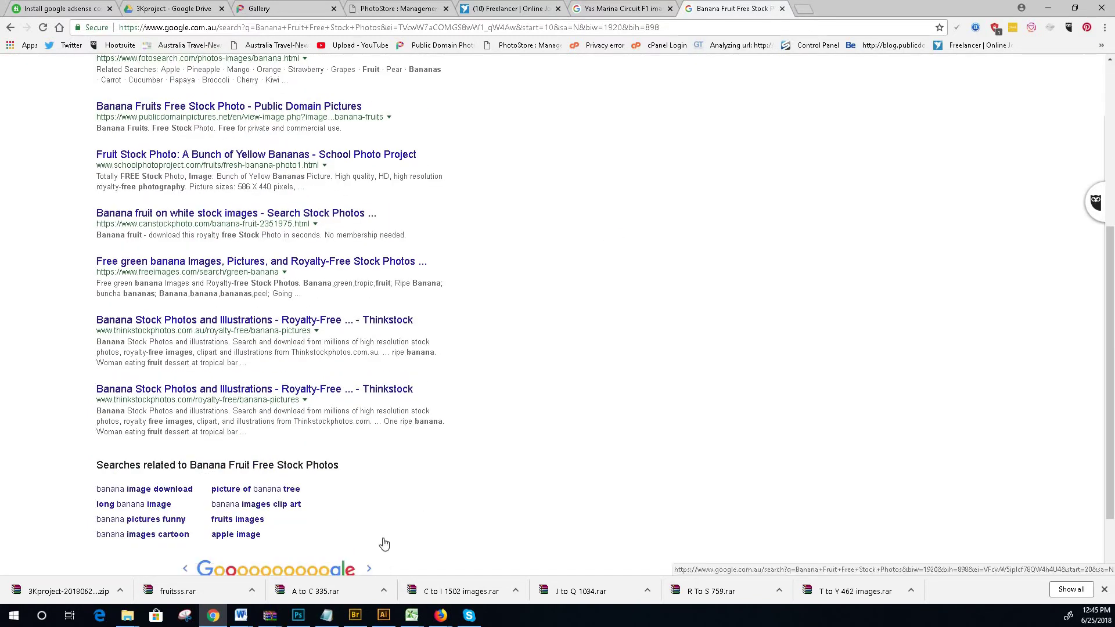
pyautogui.scroll(-1, 378, 528)
pyautogui.click(368, 507)
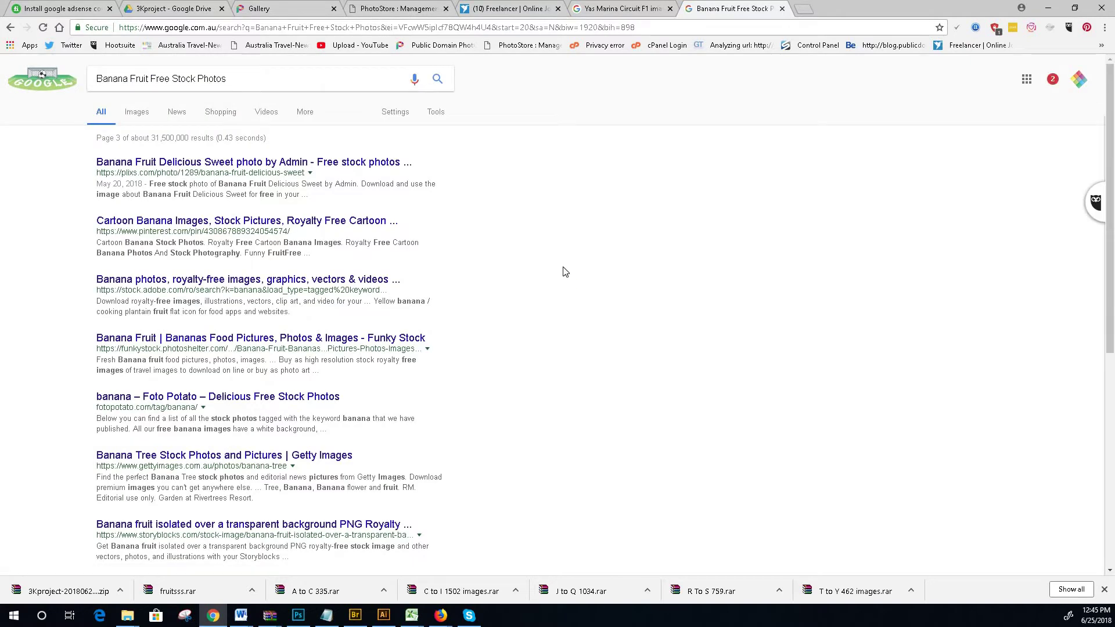
pyautogui.scroll(-3, 565, 272)
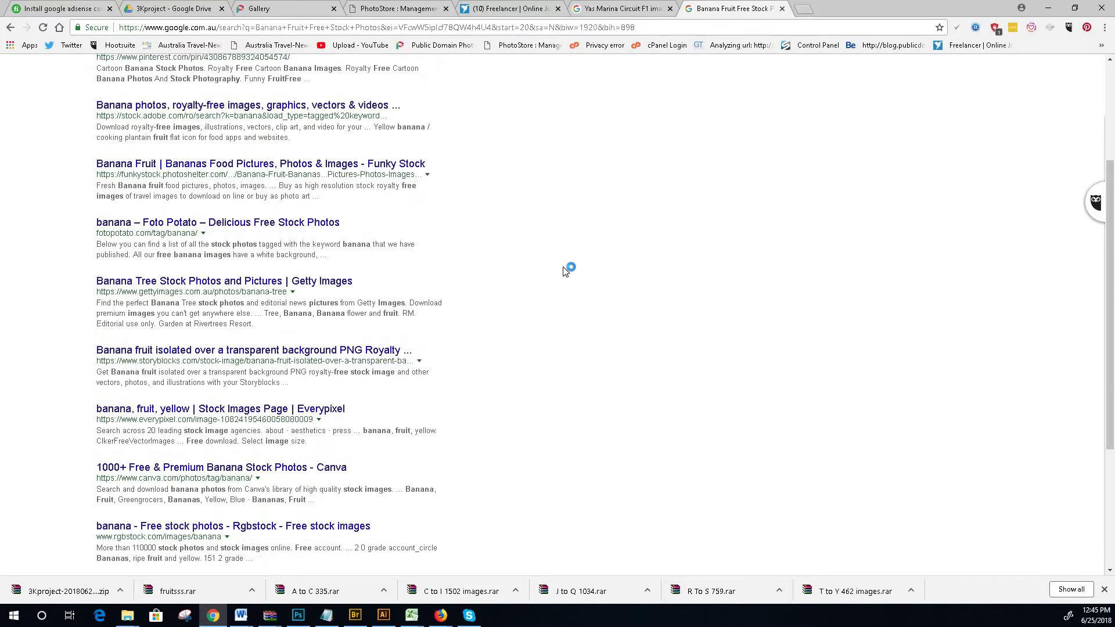
pyautogui.scroll(-3, 359, 430)
pyautogui.scroll(6, 428, 378)
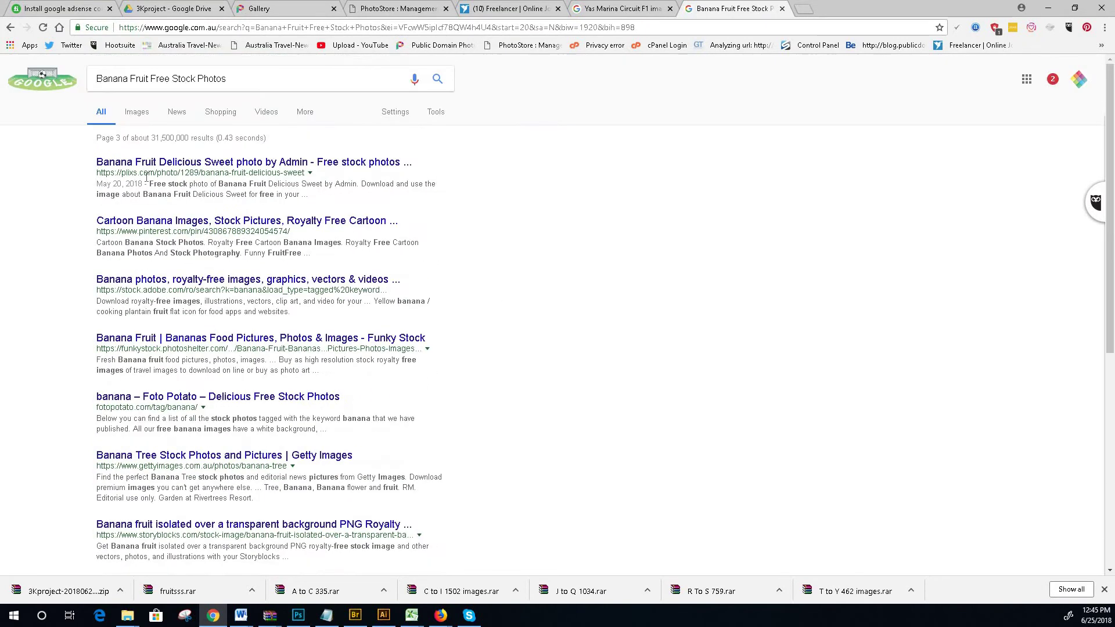
# - Switch the banana search to image results and look through the pictures
pyautogui.click(133, 114)
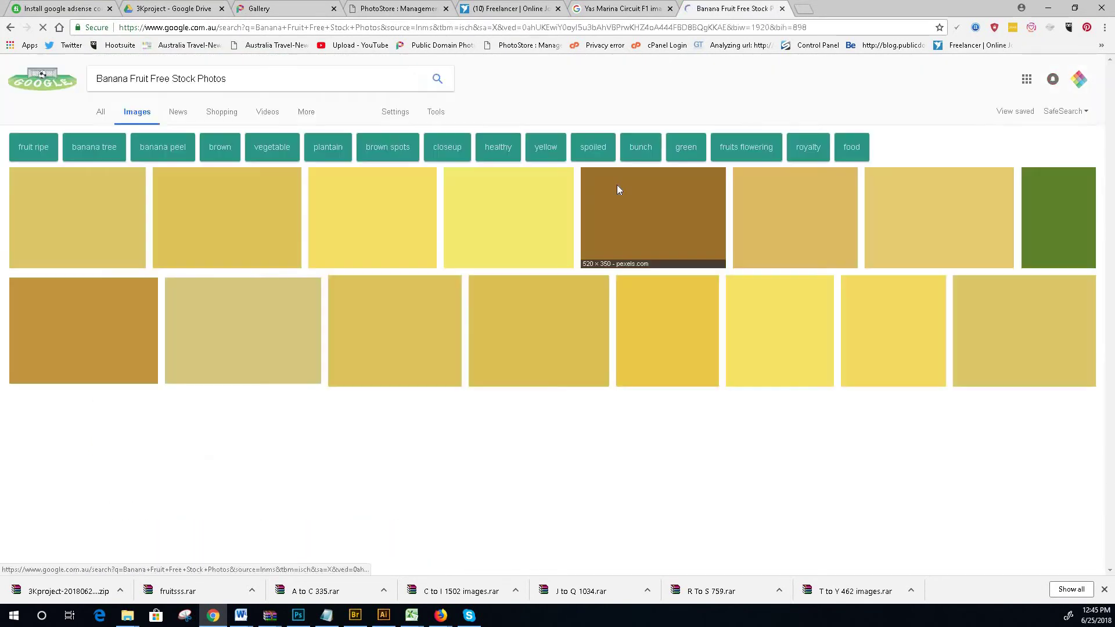
pyautogui.scroll(-2, 730, 193)
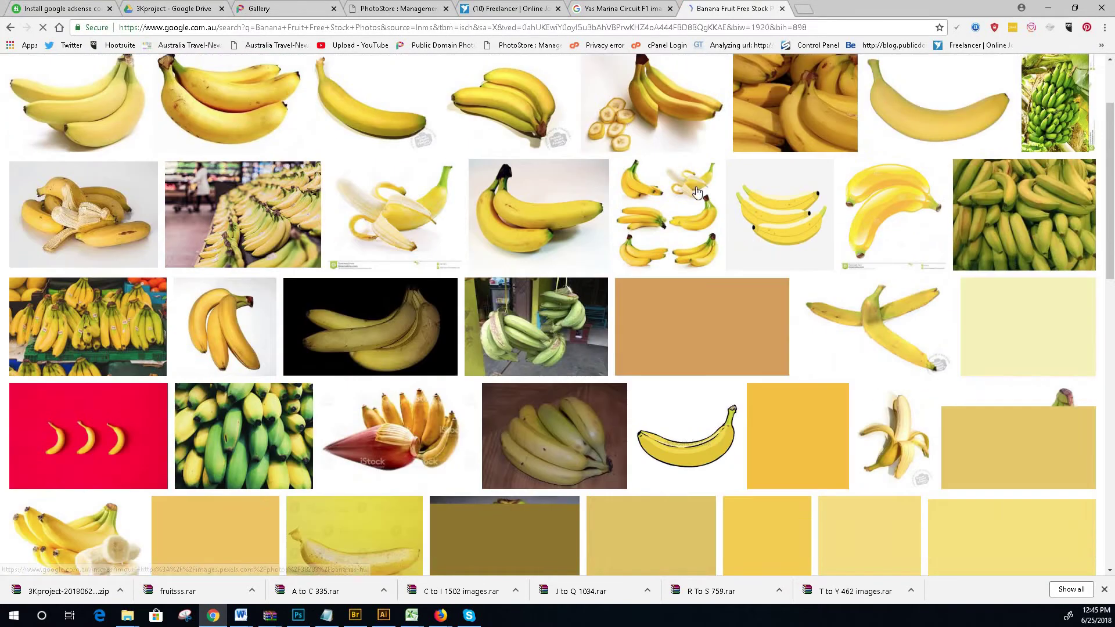
pyautogui.scroll(-5, 729, 193)
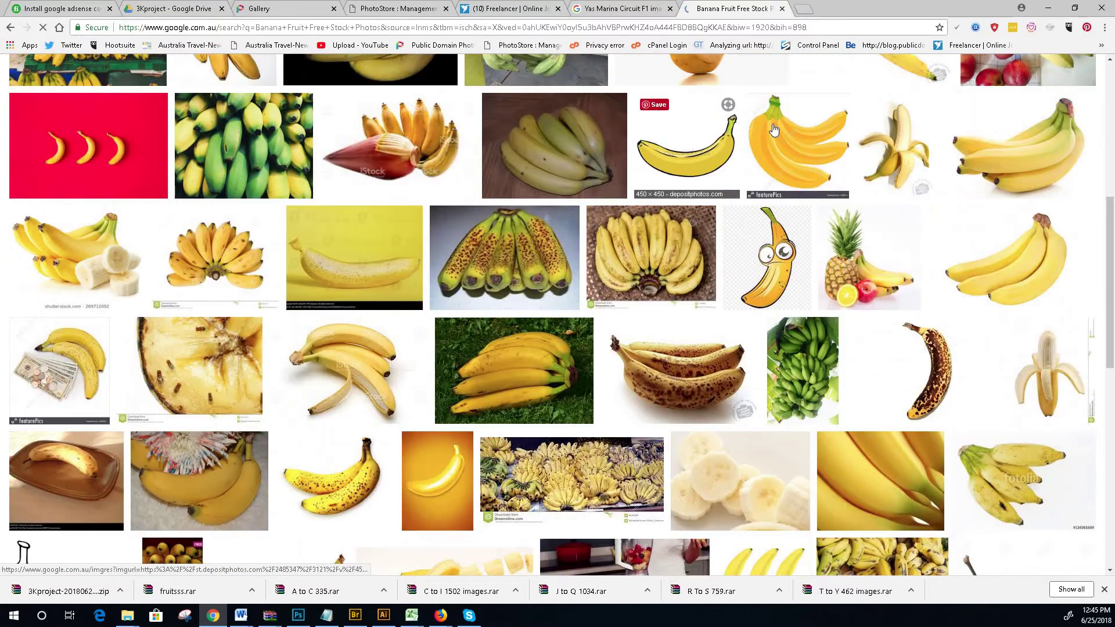
# - Close the banana and Yas Marina Circuit search tabs and return to the PhotoStore media library
pyautogui.click(782, 9)
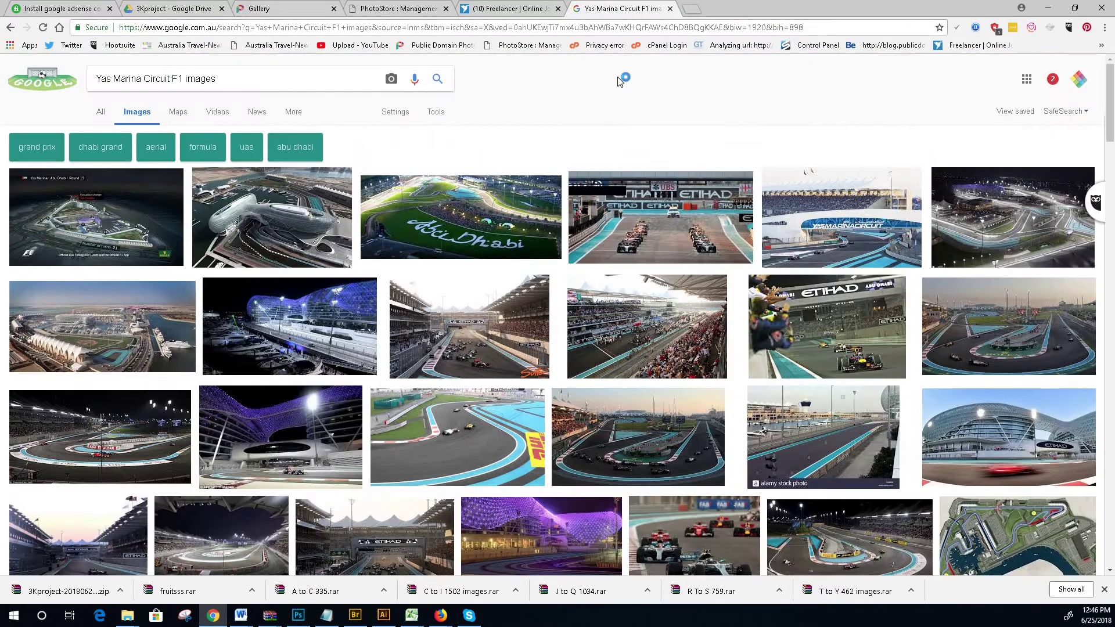
pyautogui.click(670, 9)
pyautogui.click(401, 8)
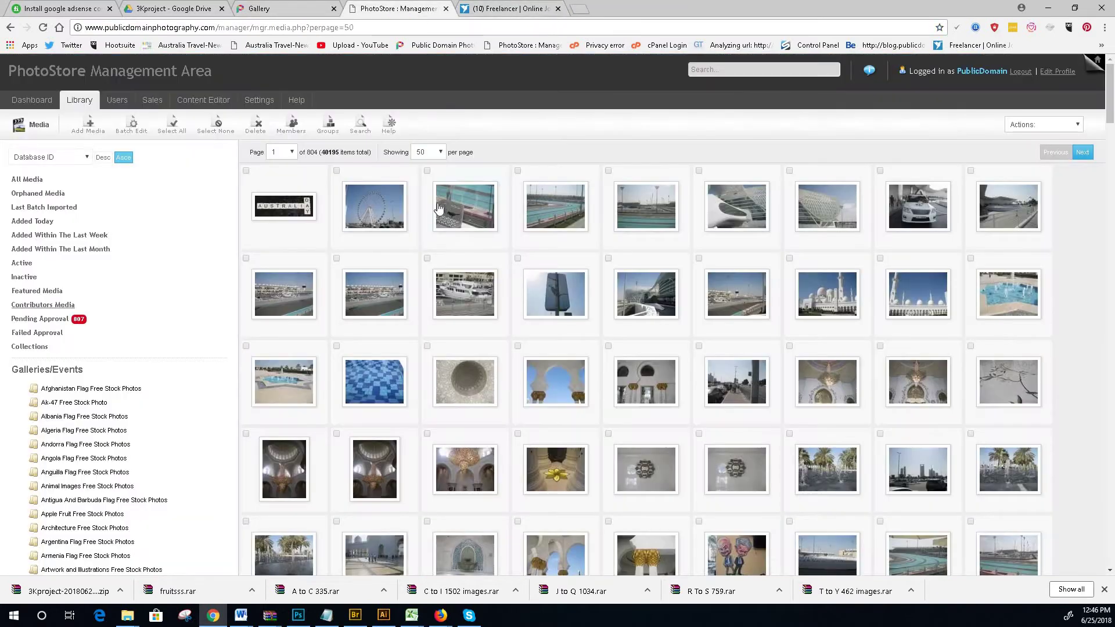
# - Open the Ferris wheel photo's details and copy "Marina Eye Ferris wheel" from its title
pyautogui.click(362, 208)
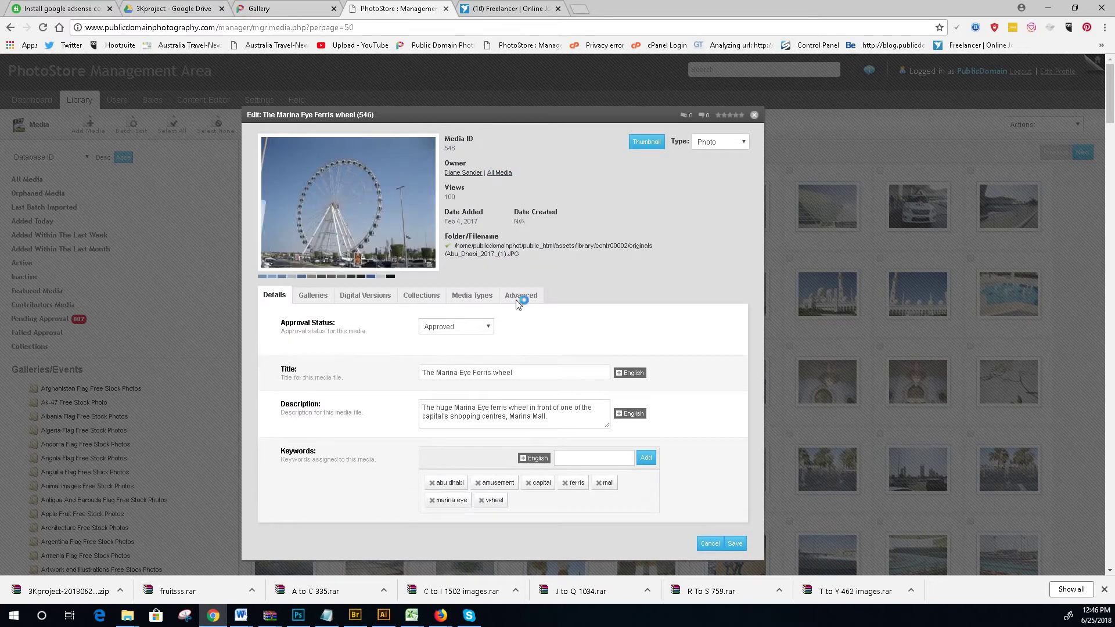
pyautogui.moveTo(436, 372); pyautogui.dragTo(520, 371)
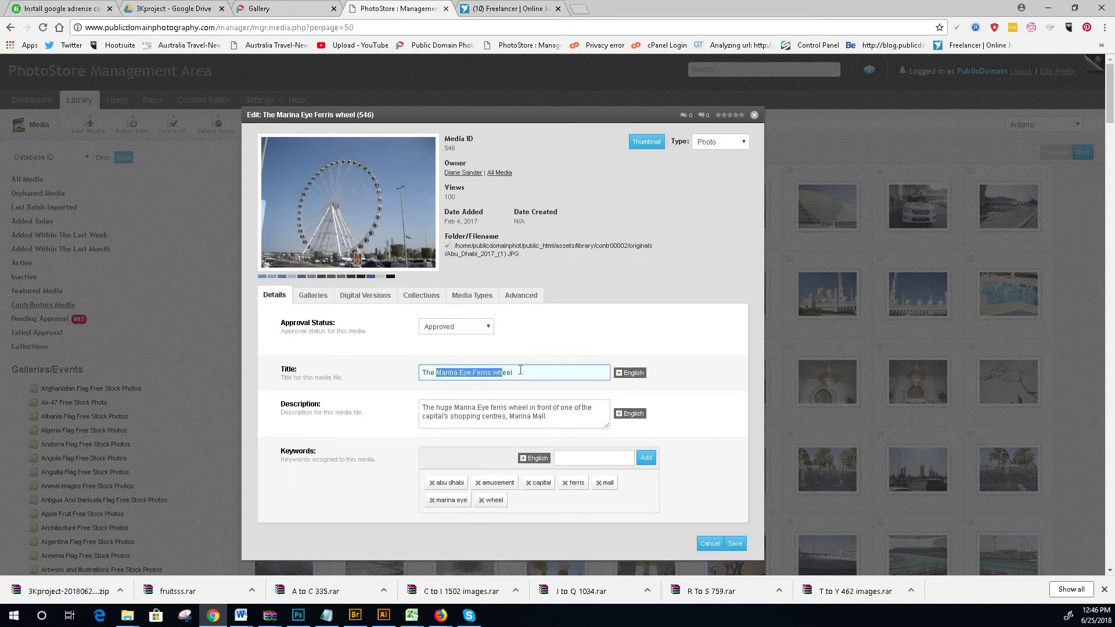
pyautogui.rightClick(488, 377)
pyautogui.click(537, 400)
# - Search Google for "Marina Eye Ferris wheel" in a new tab
pyautogui.click(583, 12)
pyautogui.rightClick(581, 27)
pyautogui.click(637, 94)
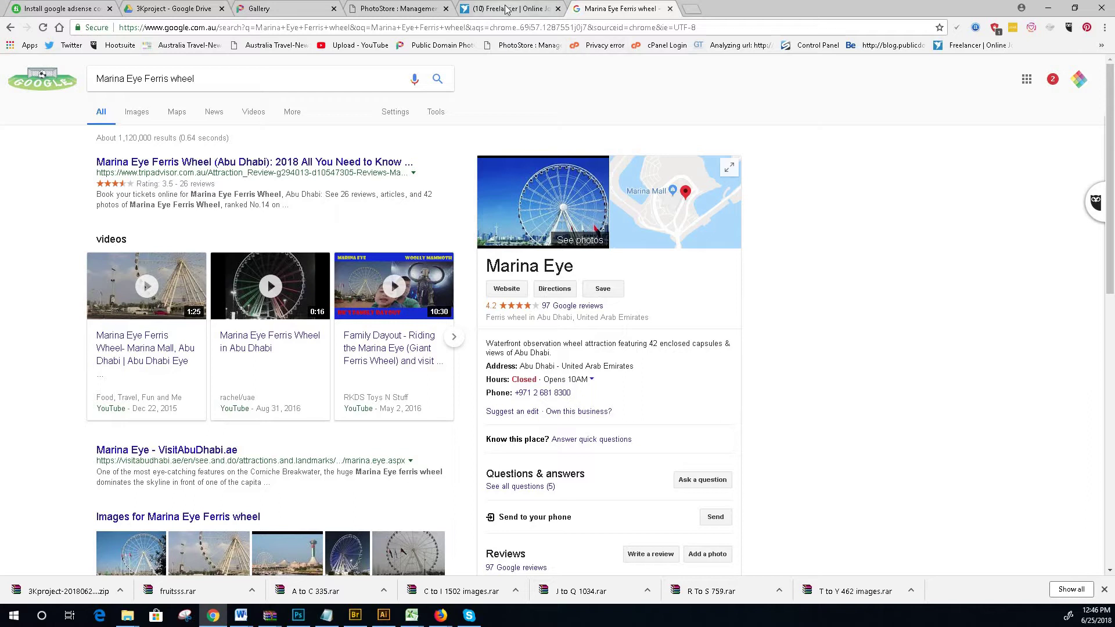
# - Return to the Ferris wheel photo's details in PhotoStore and save its preview image out of the browser
pyautogui.hotkey('ctrl', 'shift', 'Tab')
pyautogui.hotkey('ctrl', 'shift', 'Tab')
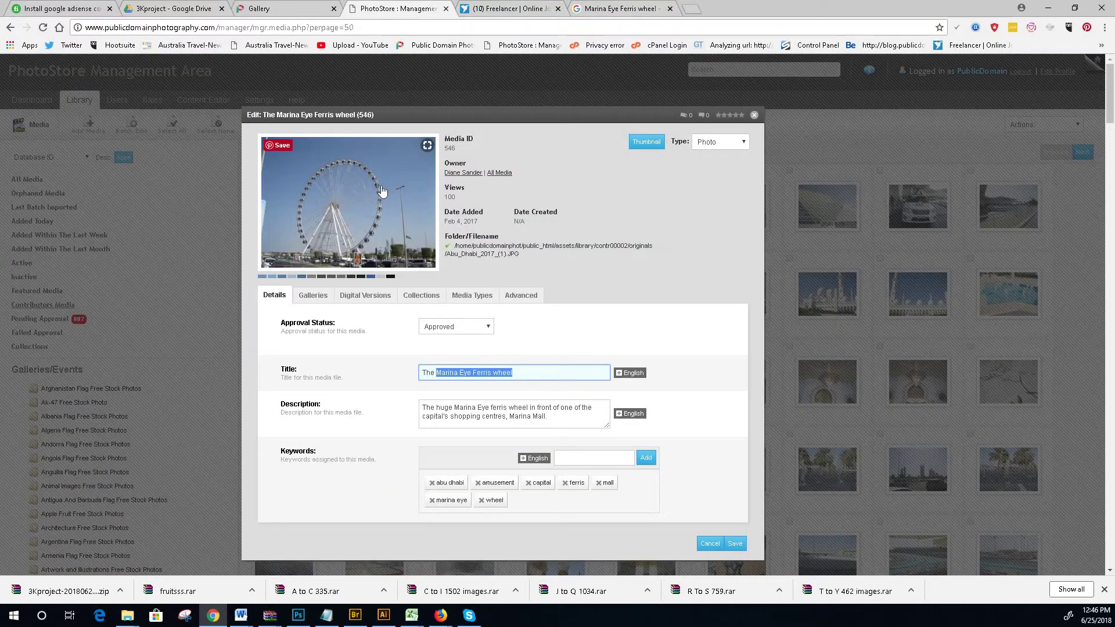
pyautogui.moveTo(382, 190); pyautogui.dragTo(1103, 185)
pyautogui.moveTo(521, 234); pyautogui.dragTo(411, 230)
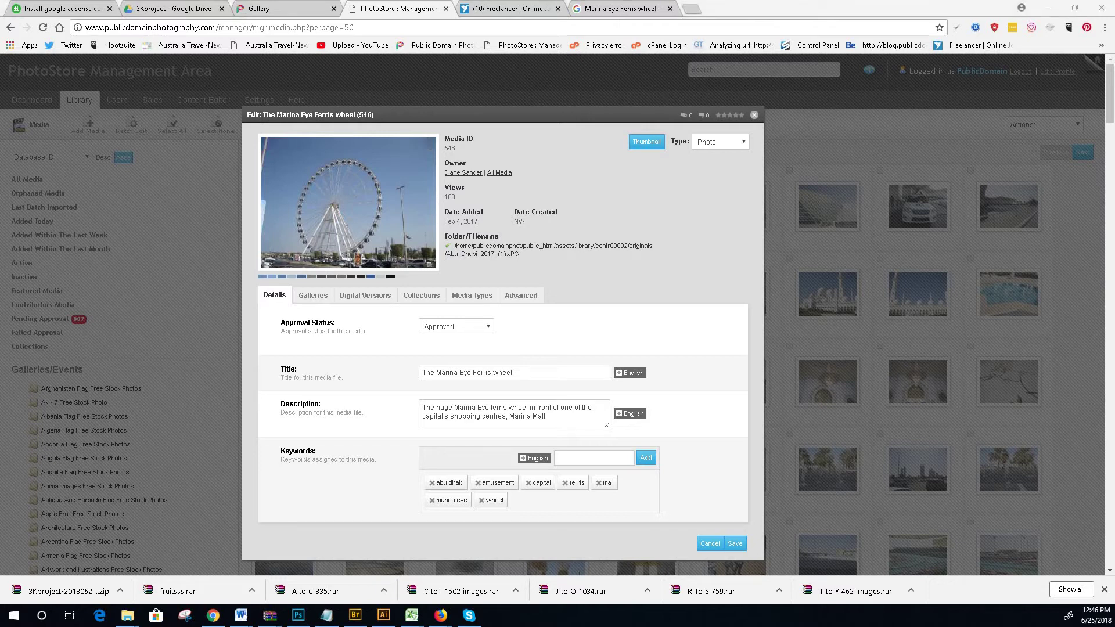
# - Minimize the browser windows, keeping the Firefox tabs open, and place the mgr.media.preview image on the desktop
pyautogui.click(1054, 7)
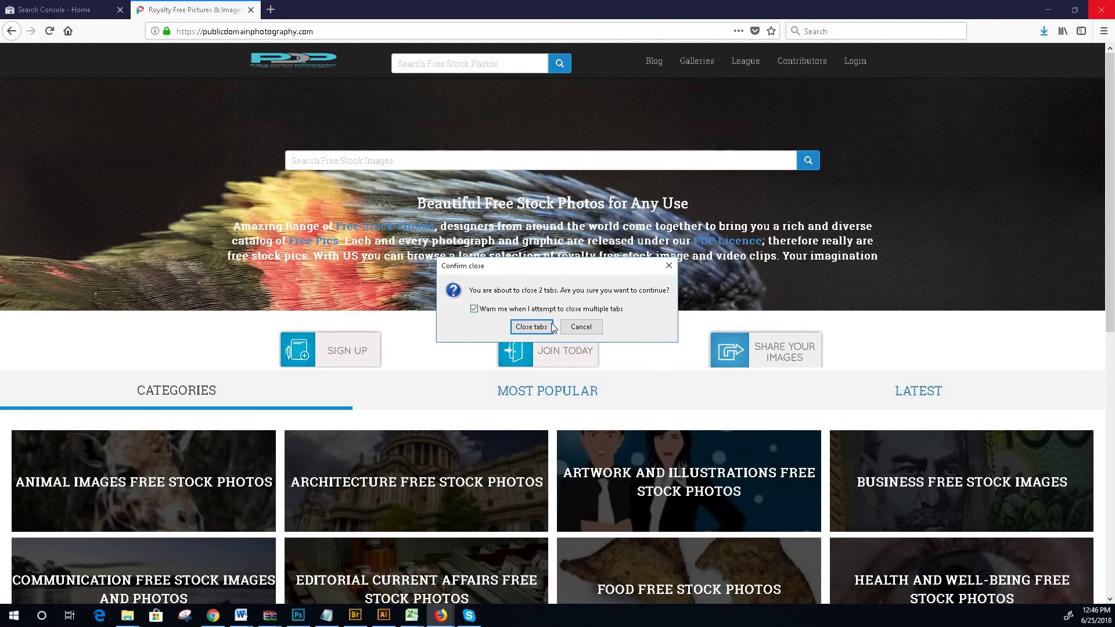
pyautogui.click(581, 327)
pyautogui.click(1049, 10)
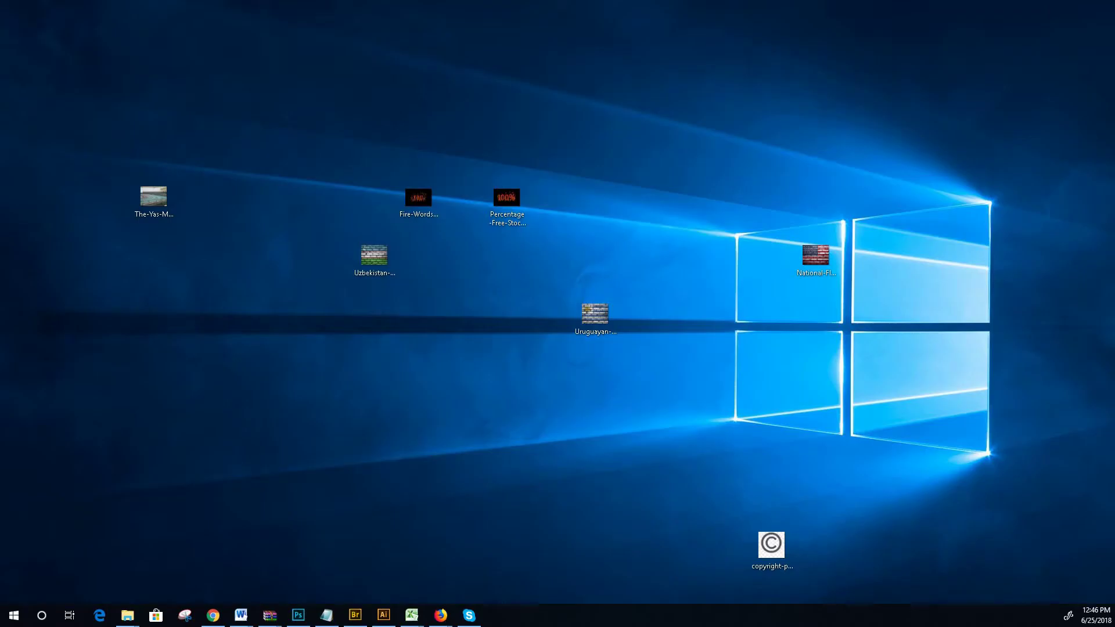
pyautogui.click(679, 161)
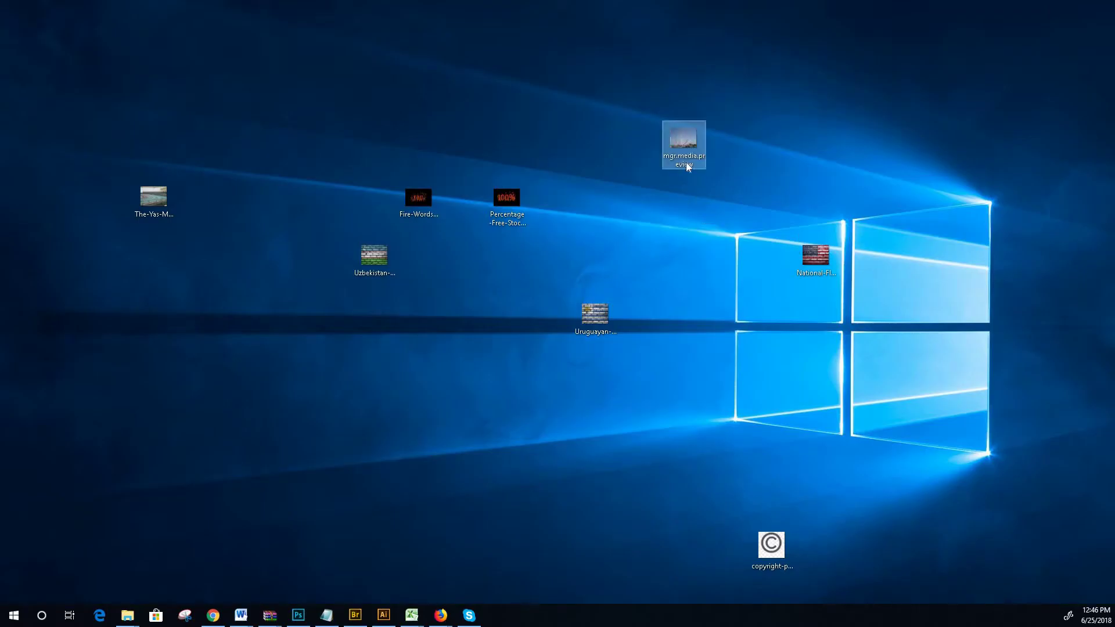
# - Return to the Ferris wheel photo's details in Chrome, copy "Marina Eye Ferris wheel" from its title, and minimize the browser
pyautogui.rightClick(687, 157)
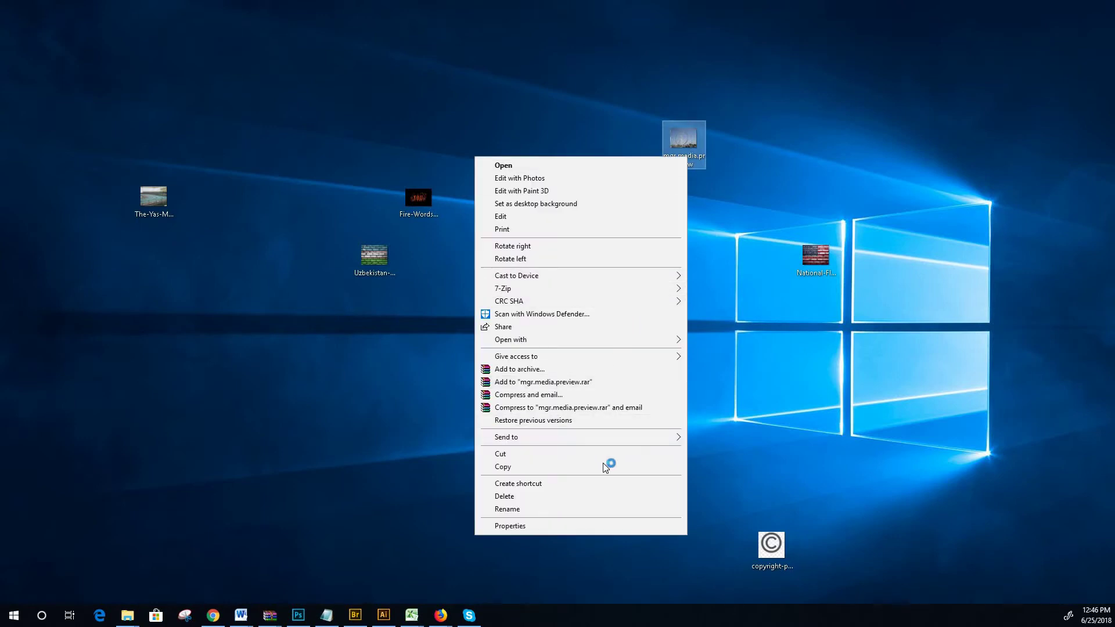
pyautogui.click(581, 508)
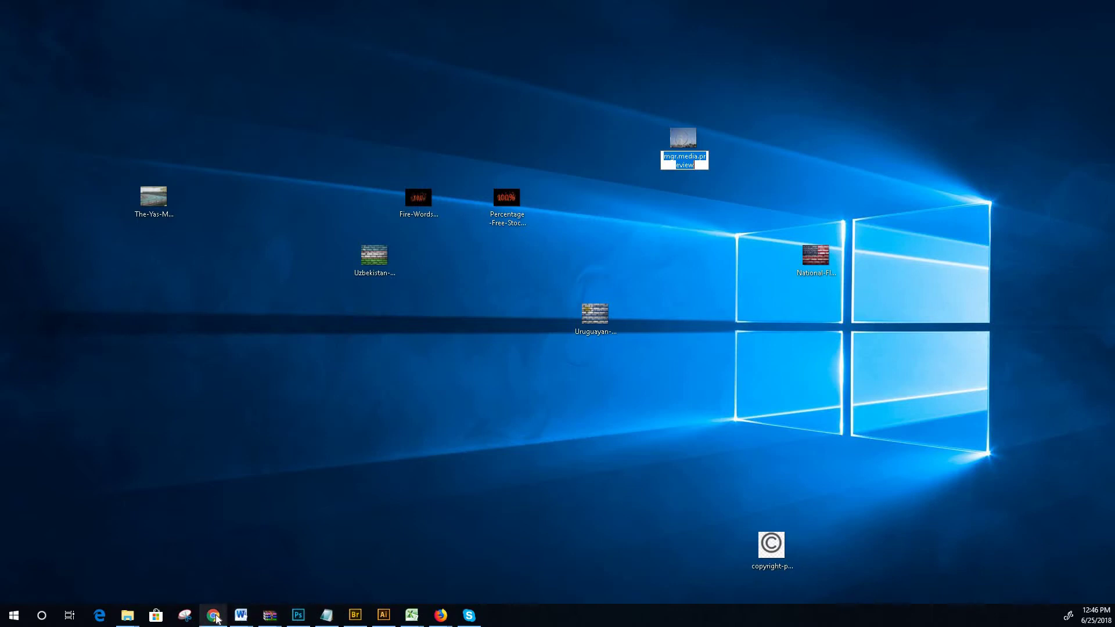
pyautogui.moveTo(215, 619)
pyautogui.click(214, 576)
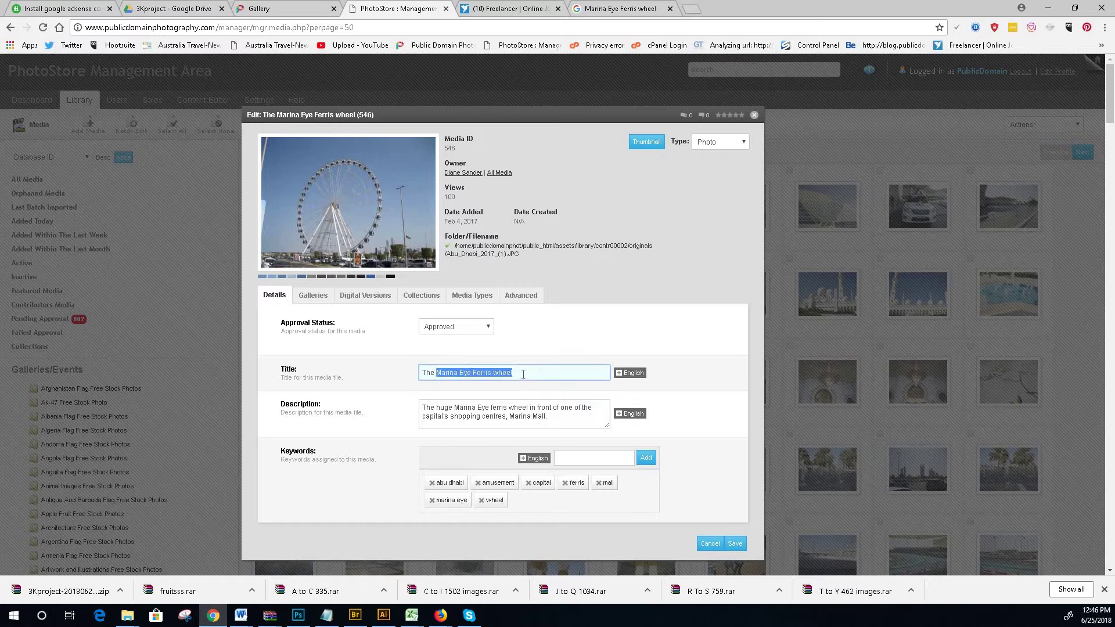
pyautogui.moveTo(512, 372); pyautogui.dragTo(438, 375)
pyautogui.rightClick(448, 373)
pyautogui.click(490, 390)
pyautogui.click(1053, 9)
# - Rename the mgr.media.preview image on the desktop as Marina-Eye-Ferris-wheel-free-stock-photos
pyautogui.rightClick(695, 160)
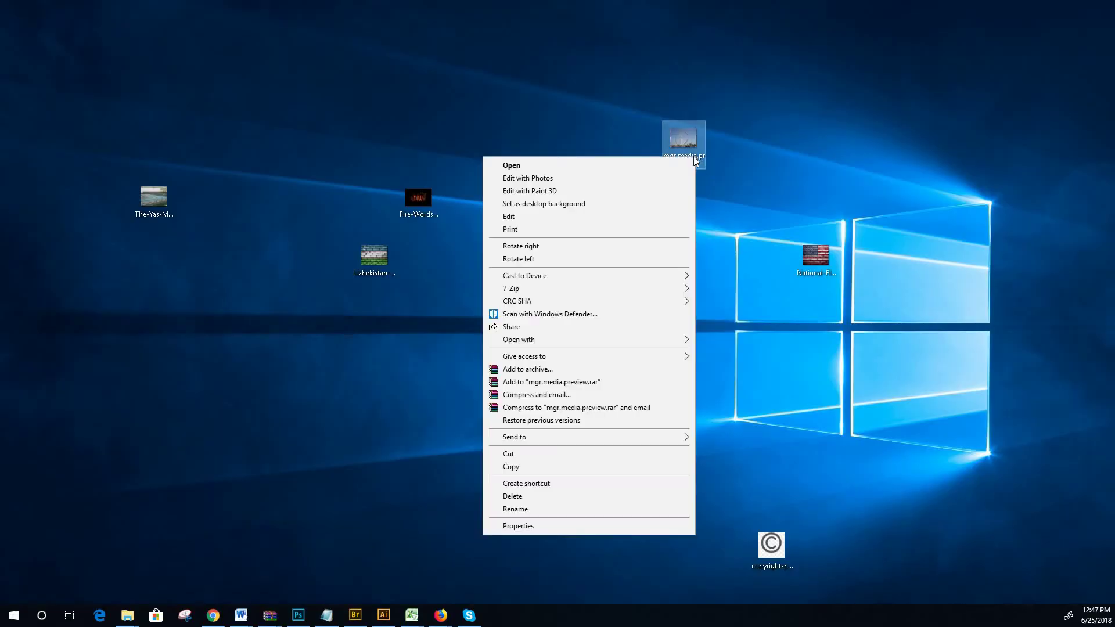
pyautogui.click(702, 155)
pyautogui.rightClick(684, 155)
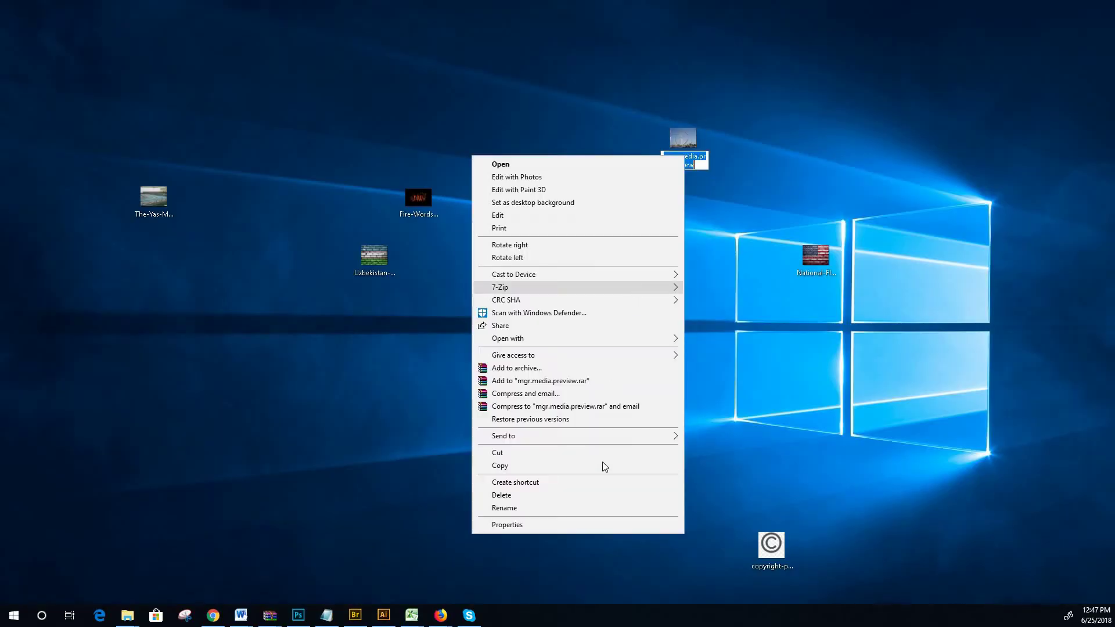
pyautogui.click(595, 508)
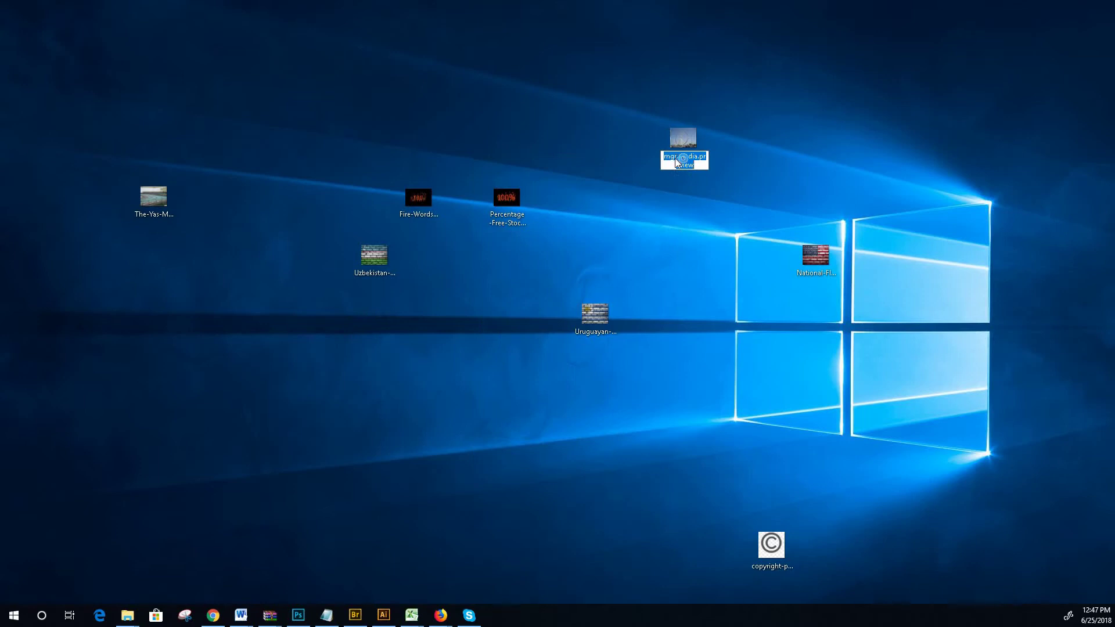
pyautogui.rightClick(684, 156)
pyautogui.click(616, 209)
pyautogui.press('BackSpace')
pyautogui.write('-')
pyautogui.press('BackSpace')
pyautogui.write('-')
pyautogui.press('BackSpace')
pyautogui.write('-Eye-Ferris-wheel-free')
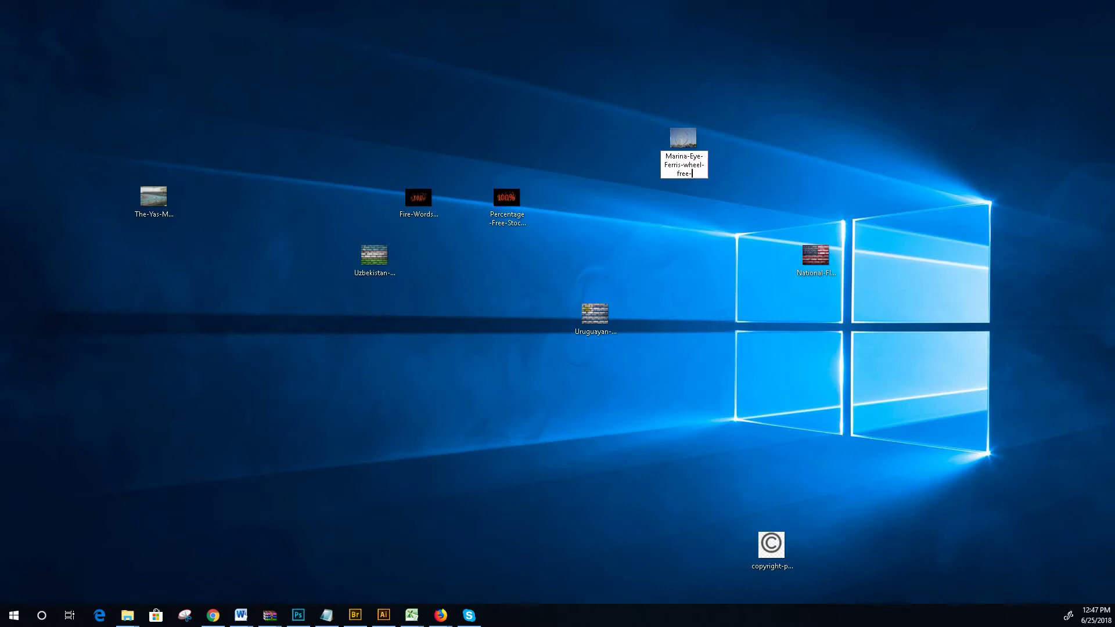
pyautogui.write('-stock')
pyautogui.write('-ph')
pyautogui.write('t')
pyautogui.write('tos')
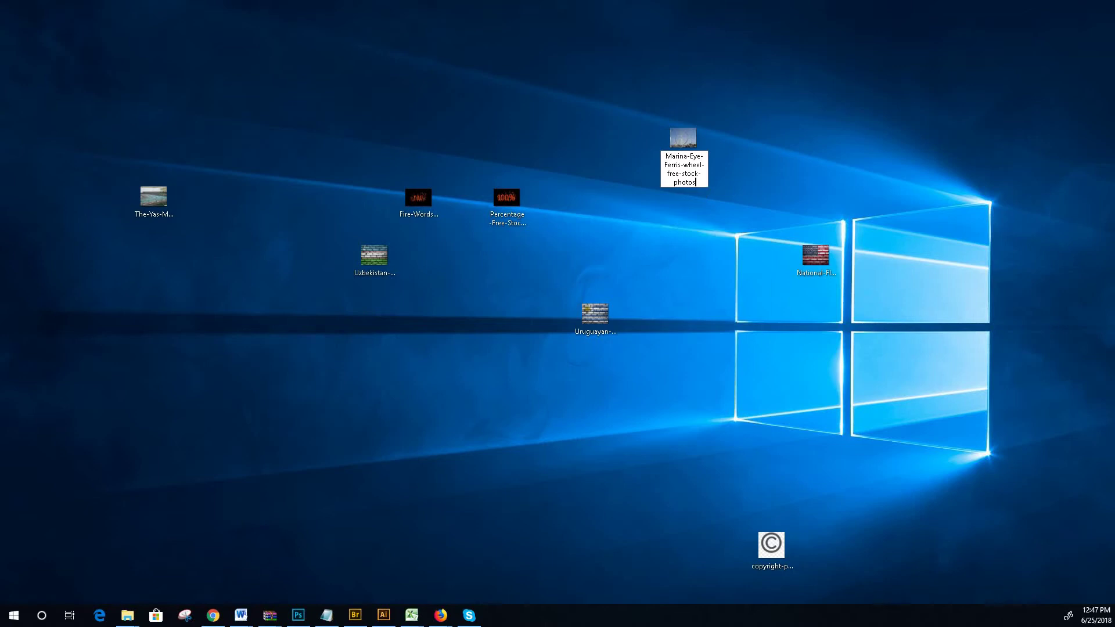
# - Open the renamed Ferris wheel image in Photoshop
pyautogui.rightClick(693, 146)
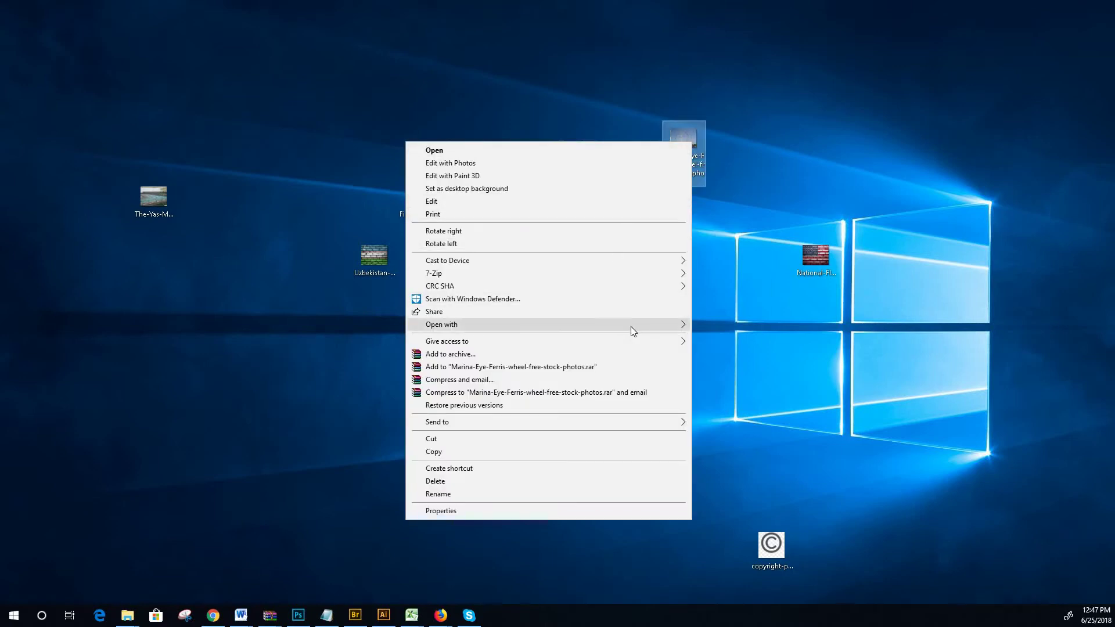
pyautogui.moveTo(656, 331)
pyautogui.click(732, 339)
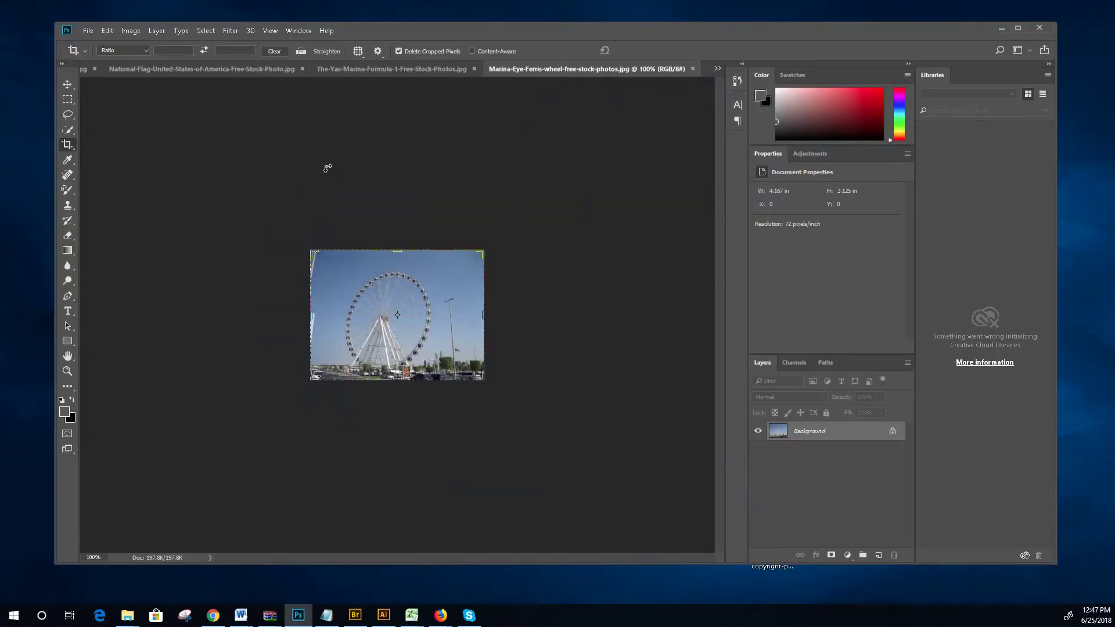
# - Unlink the image's width and height, and resize its height to 200 pixels while keeping the 300-pixel width
pyautogui.click(129, 31)
pyautogui.click(173, 114)
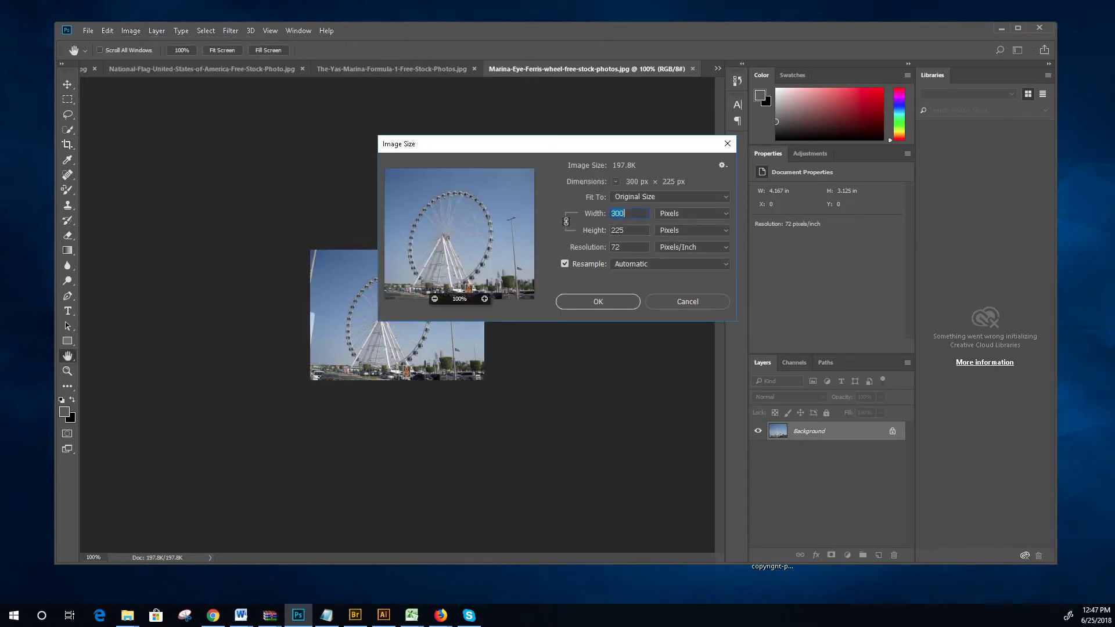
pyautogui.press('Tab')
pyautogui.click(566, 221)
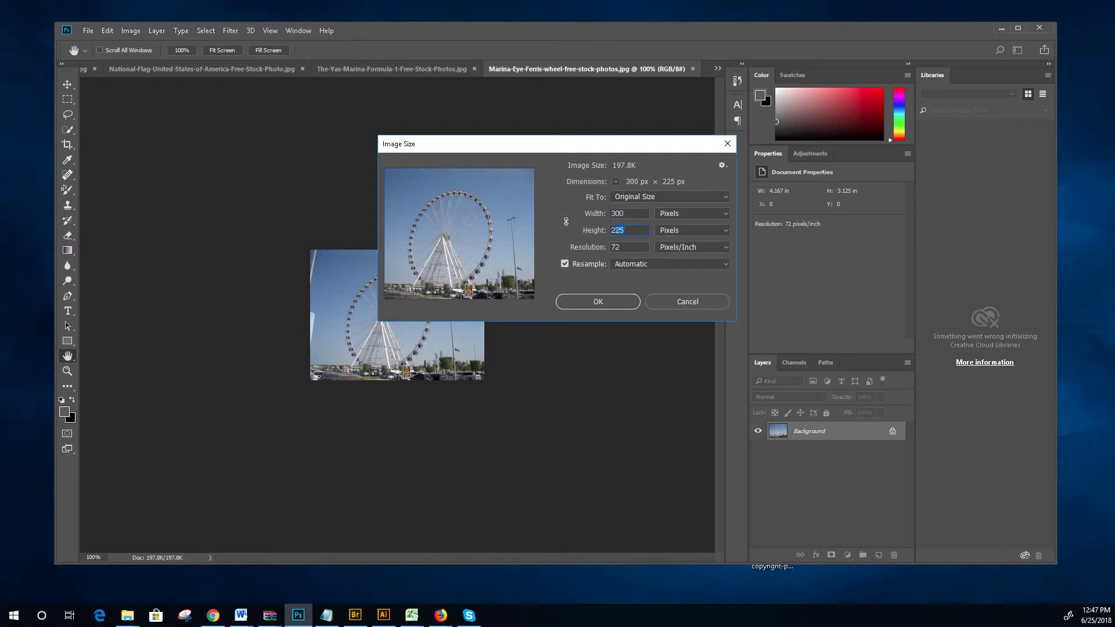
pyautogui.write('200')
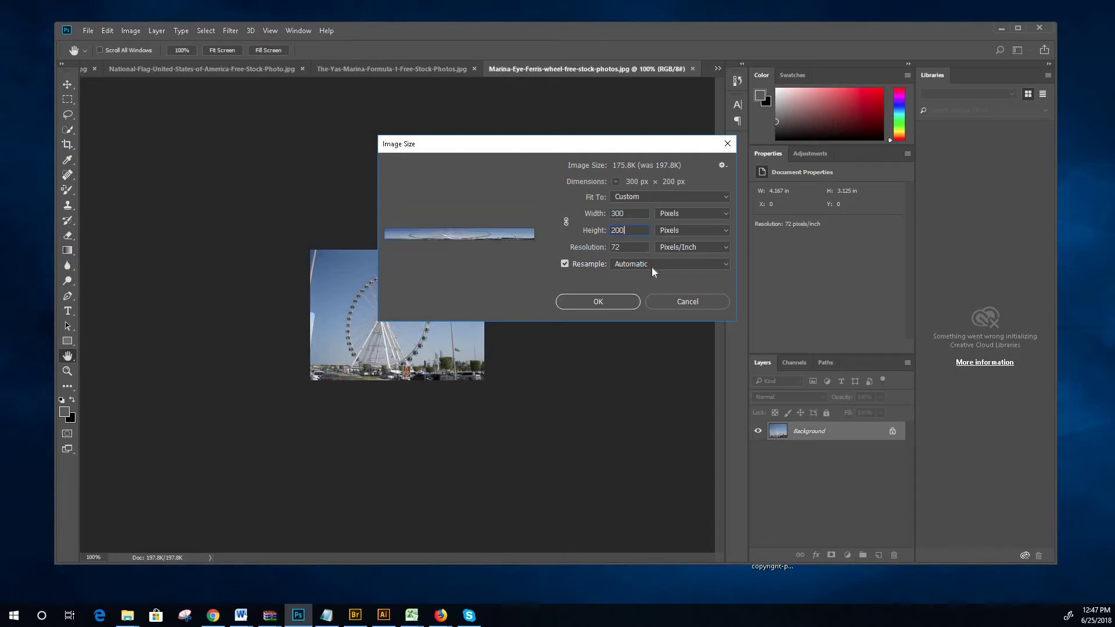
pyautogui.click(598, 301)
pyautogui.press('c')
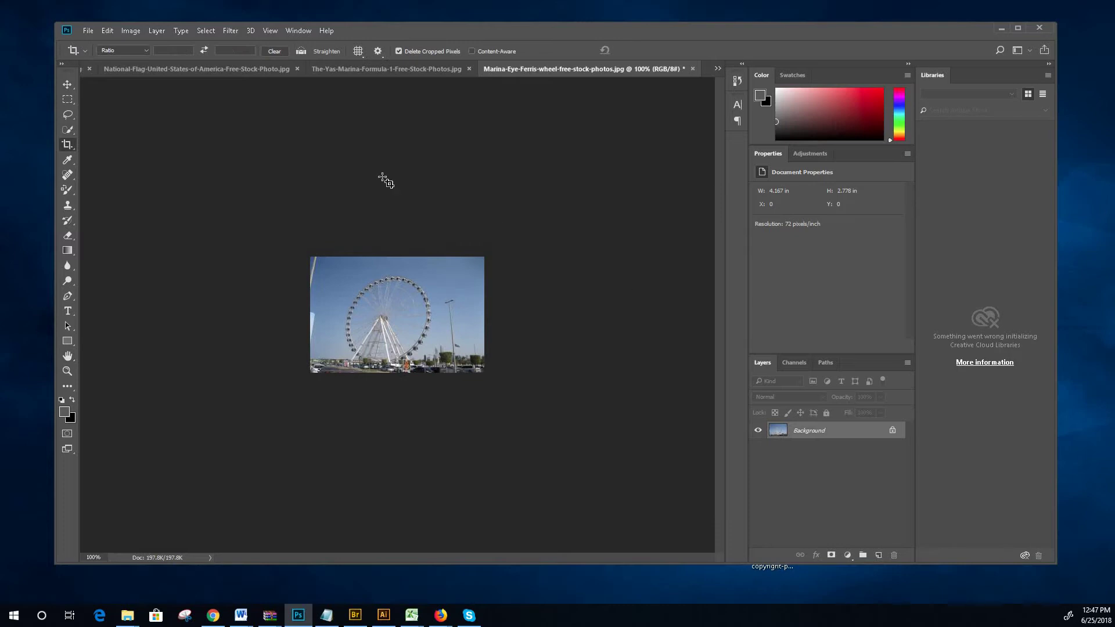
# - Open the Ferris wheel image's file info and import the saved author and copyright metadata template
pyautogui.click(87, 30)
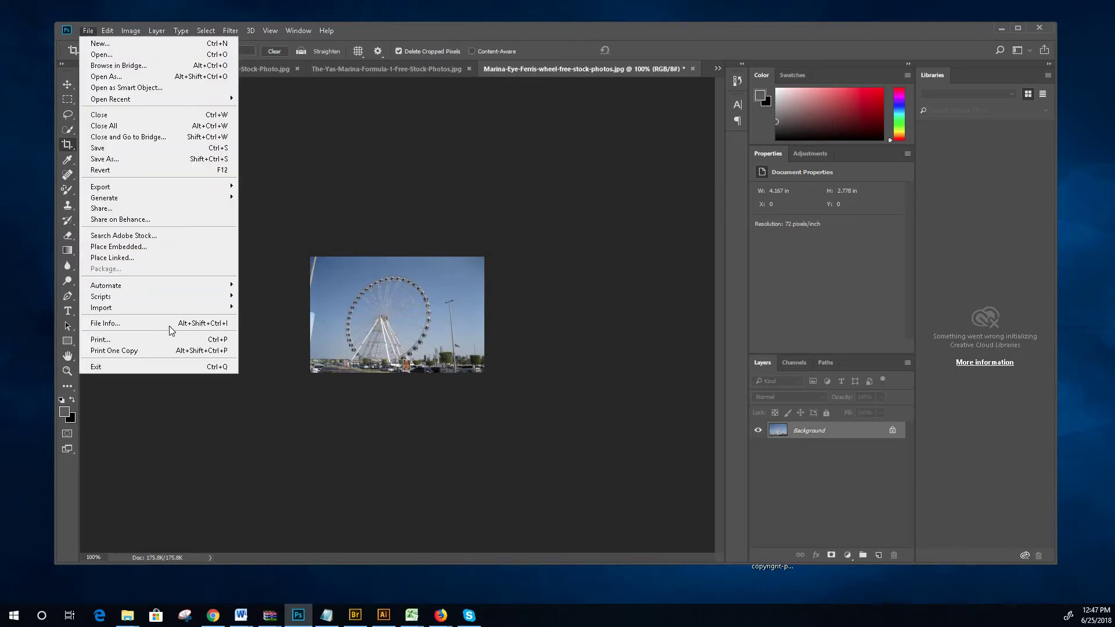
pyautogui.press('Escape')
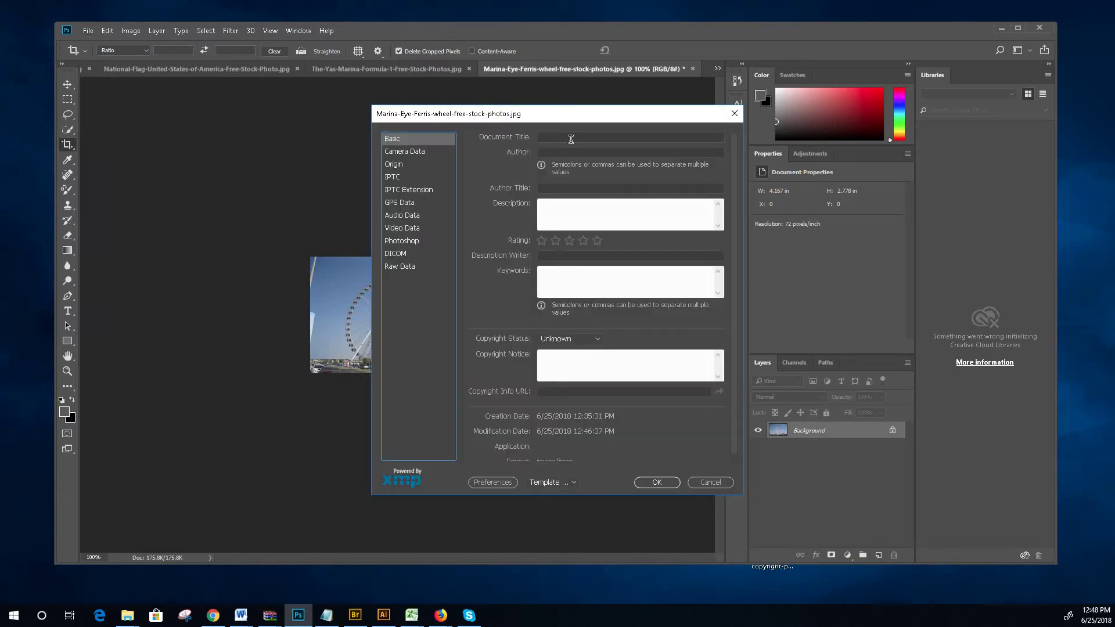
pyautogui.click(572, 481)
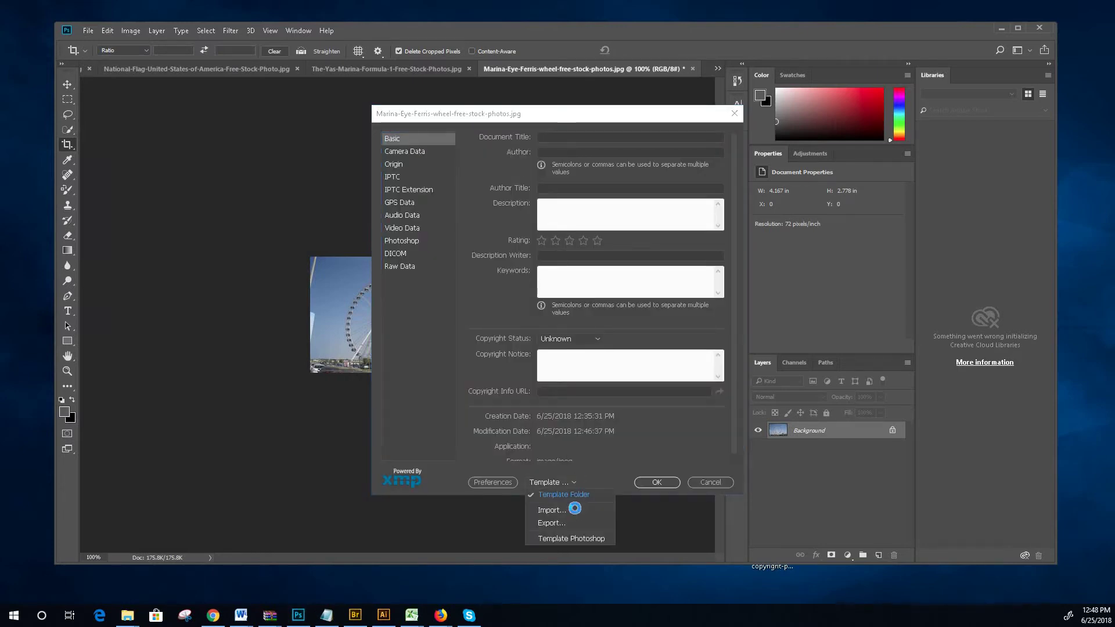
pyautogui.doubleClick(540, 205)
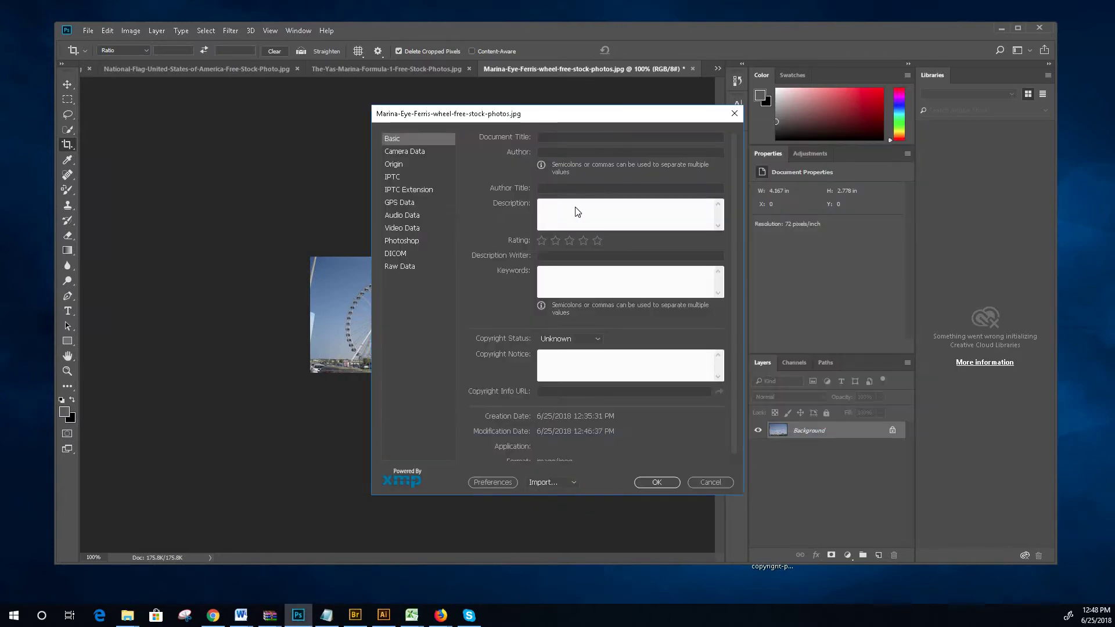
pyautogui.click(621, 345)
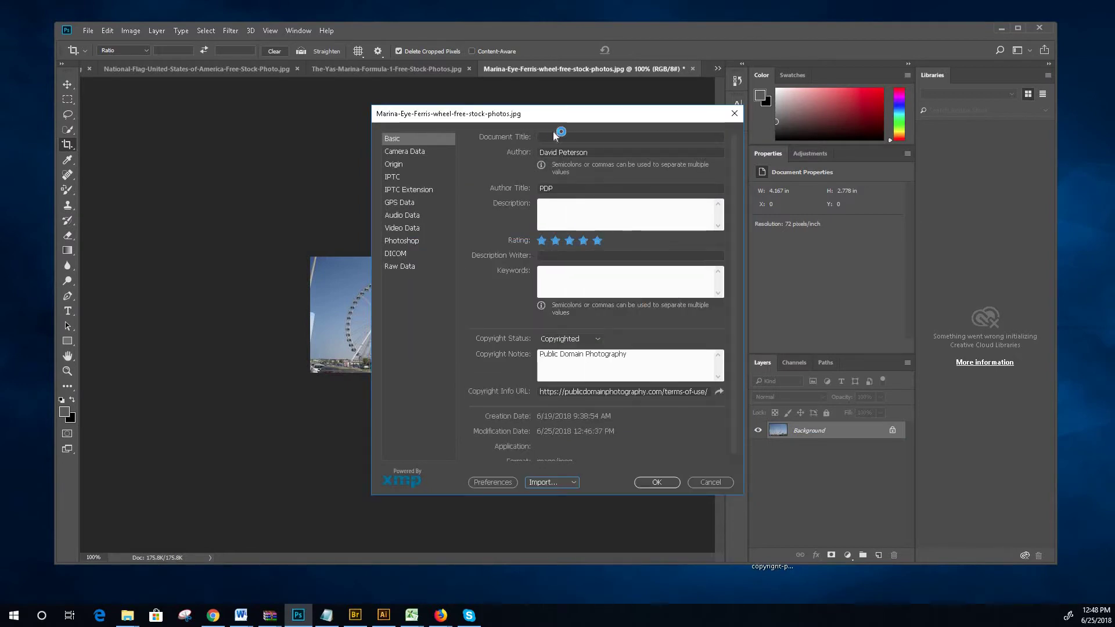
# - Set the document title to "Marina Eye Ferris wheel free stock photos" and copy that title
pyautogui.rightClick(549, 137)
pyautogui.click(490, 185)
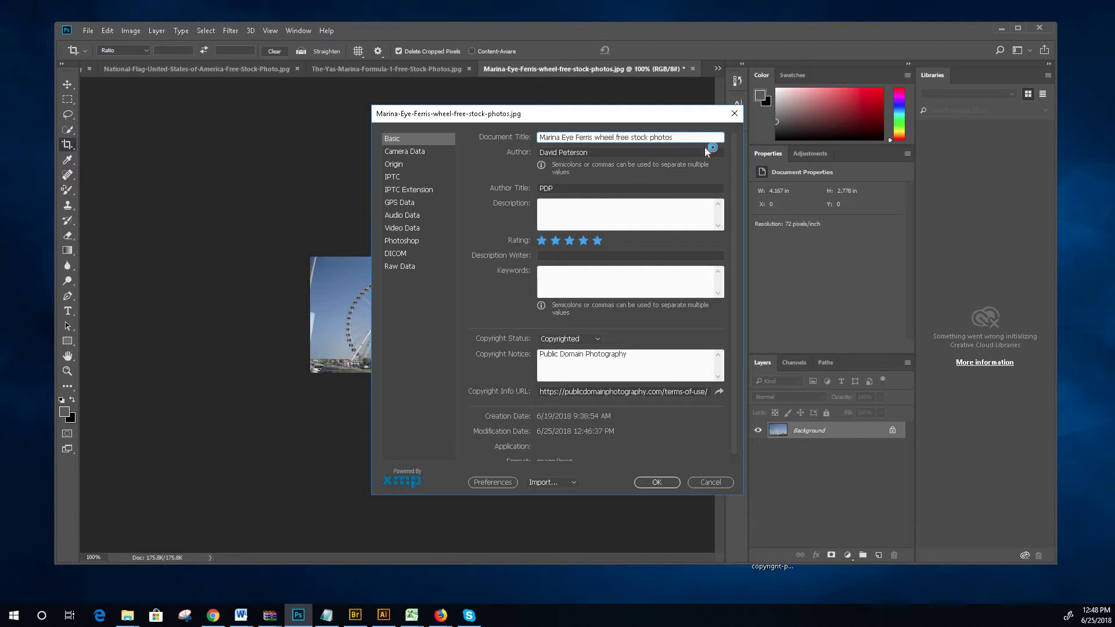
pyautogui.moveTo(674, 138); pyautogui.dragTo(542, 137)
pyautogui.rightClick(551, 139)
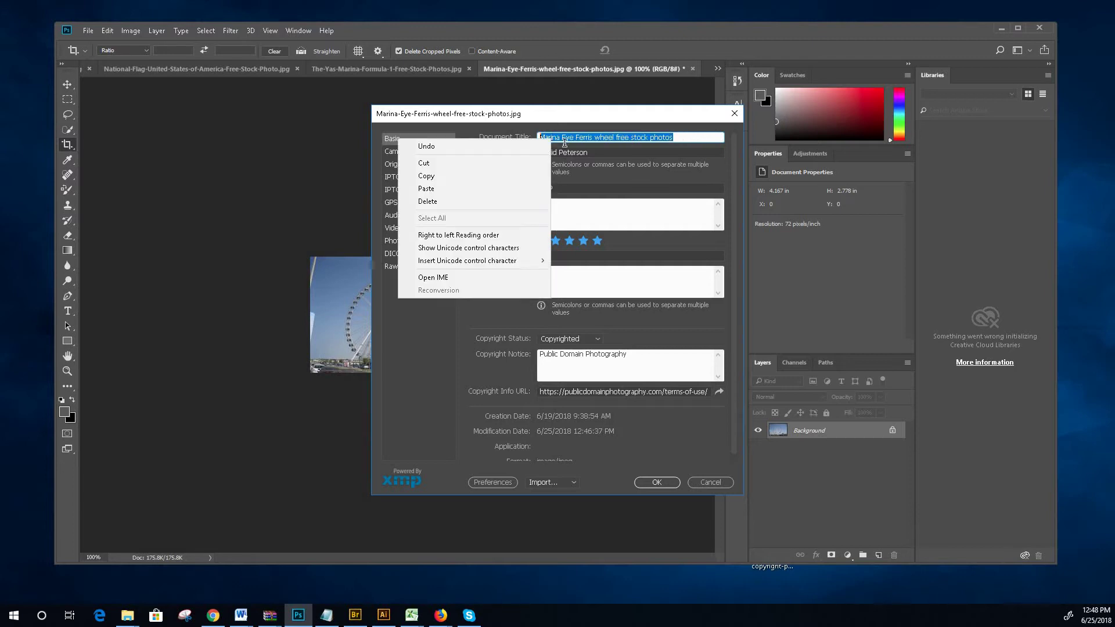
pyautogui.click(494, 176)
# - Paste the copied title as both the description and the keywords, and apply the file info
pyautogui.click(563, 218)
pyautogui.rightClick(563, 221)
pyautogui.click(508, 269)
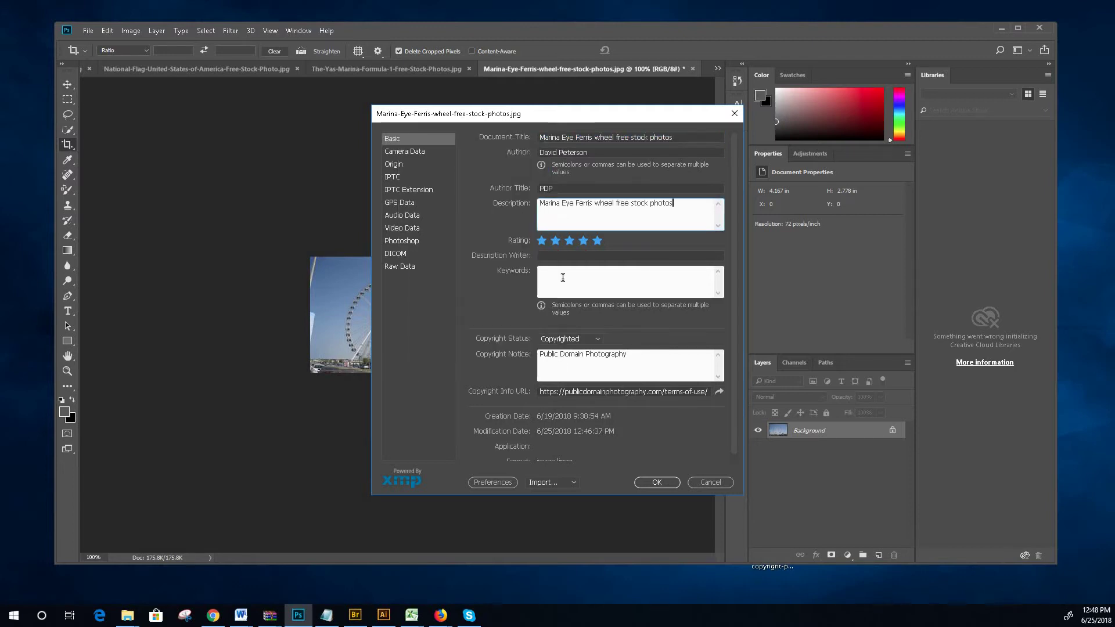
pyautogui.click(564, 273)
pyautogui.rightClick(565, 273)
pyautogui.click(481, 320)
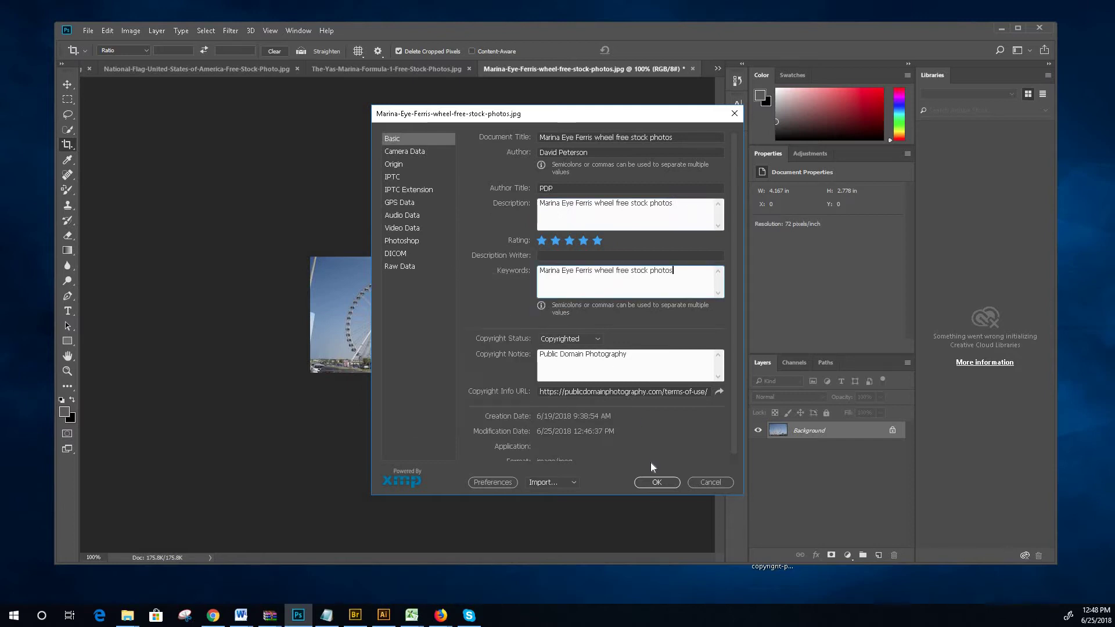
pyautogui.click(657, 482)
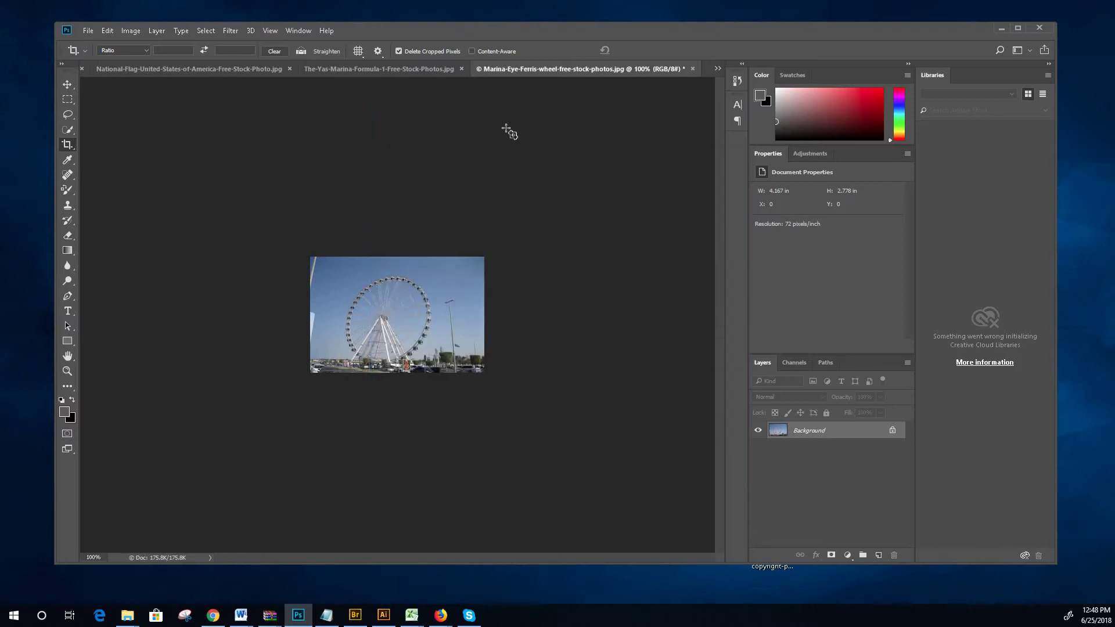
# - Save the image to the desktop as a high-quality baseline JPEG under the same name, replacing the existing file
pyautogui.click(89, 30)
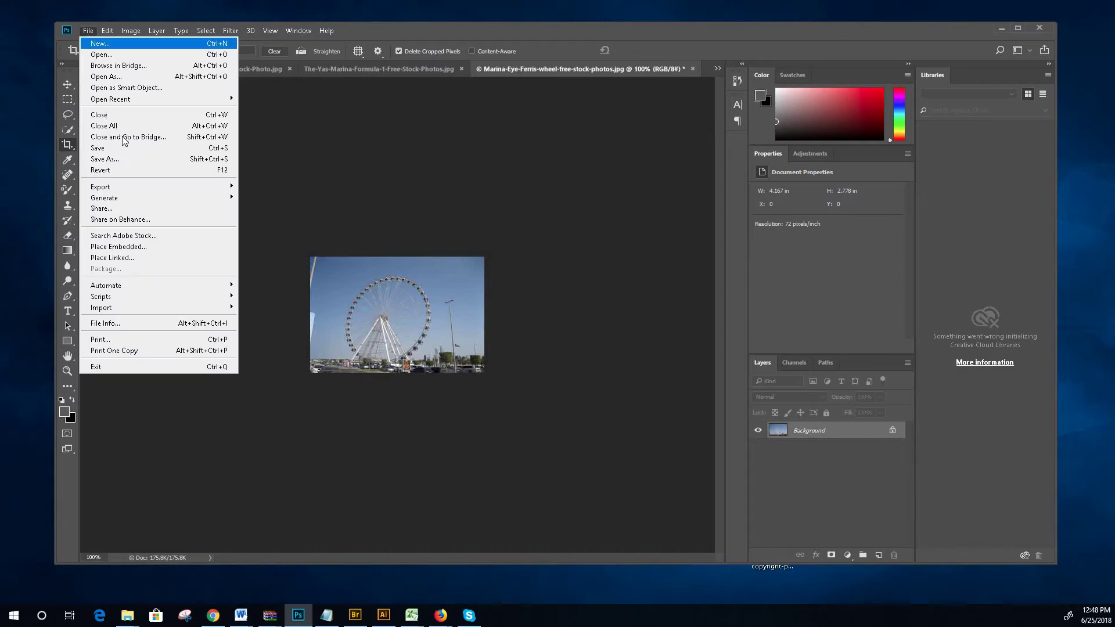
pyautogui.click(130, 156)
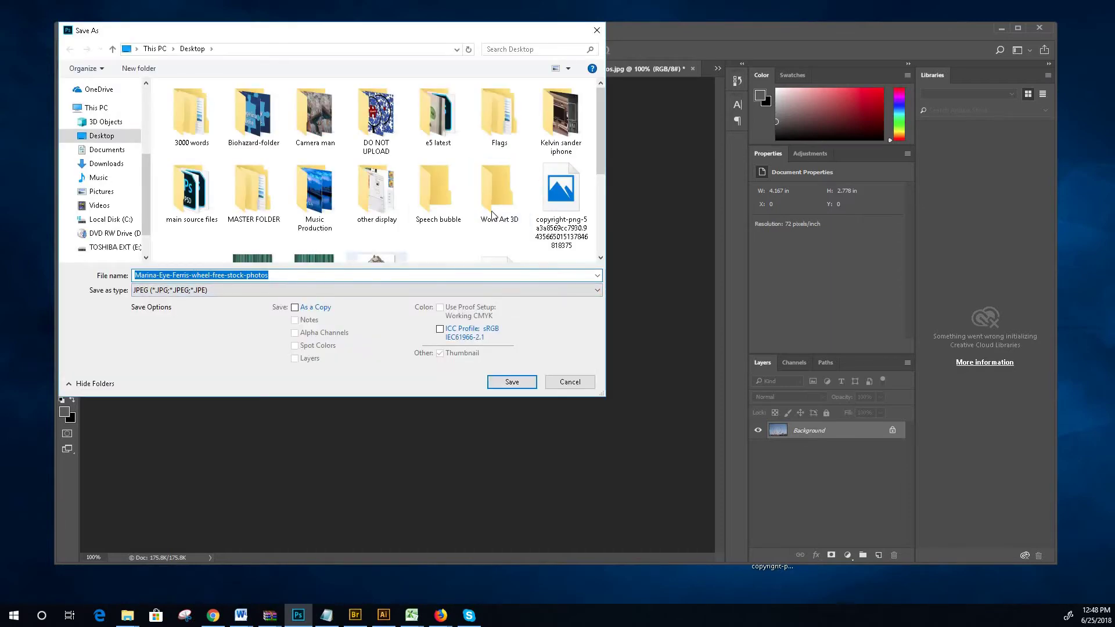
pyautogui.click(511, 384)
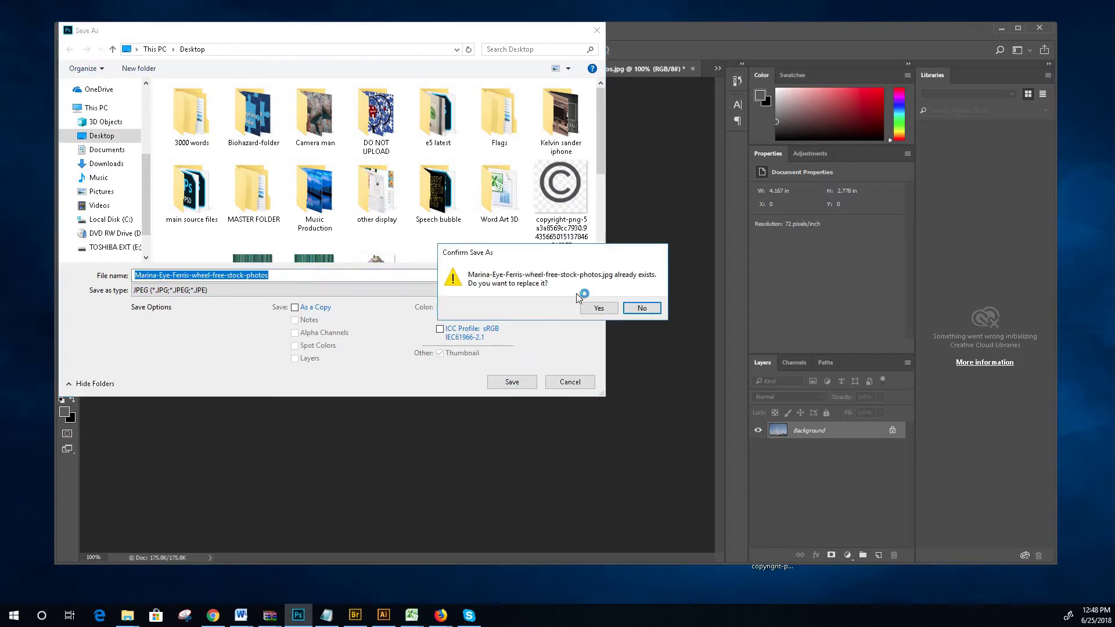
pyautogui.click(600, 309)
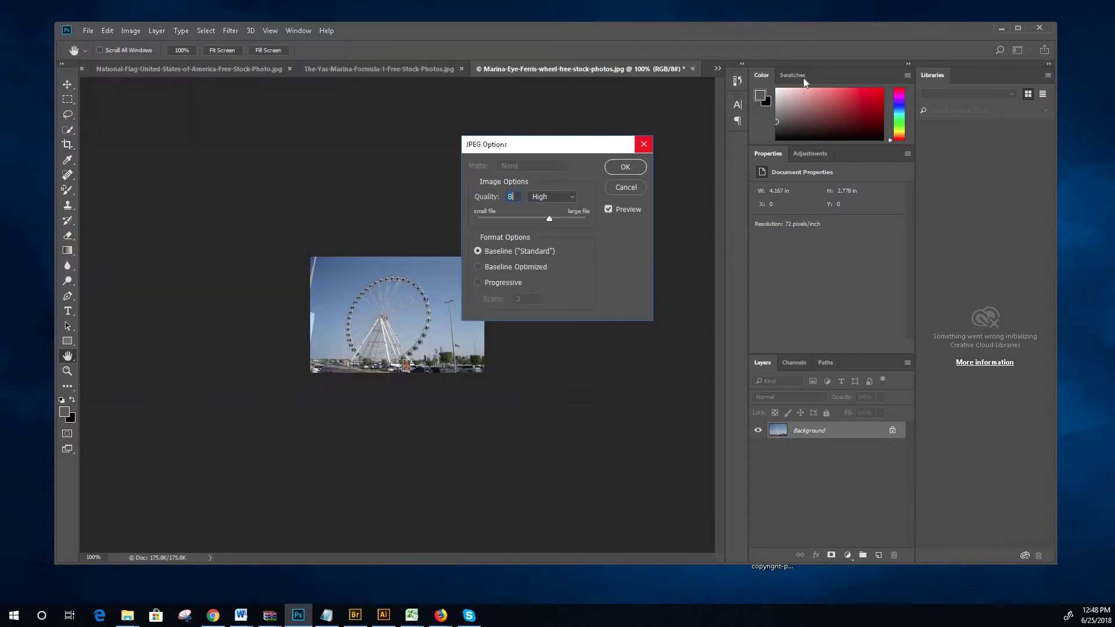
pyautogui.click(626, 167)
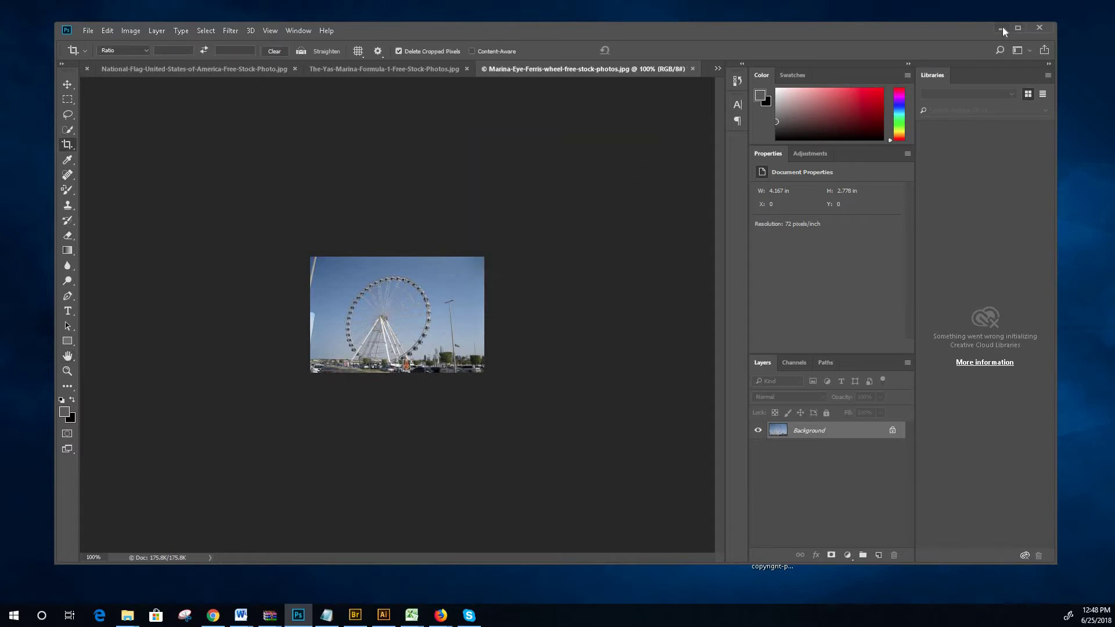
# - Close the Ferris wheel photo's details in Chrome, and open publicdomainphotography.com/manager in Firefox
pyautogui.click(214, 617)
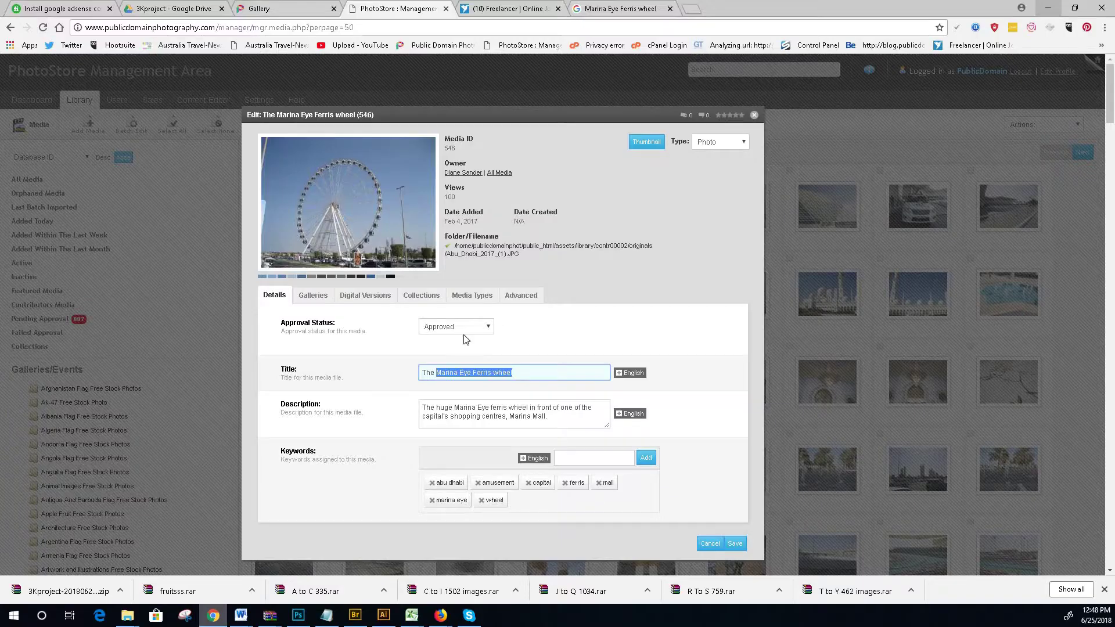
pyautogui.click(756, 115)
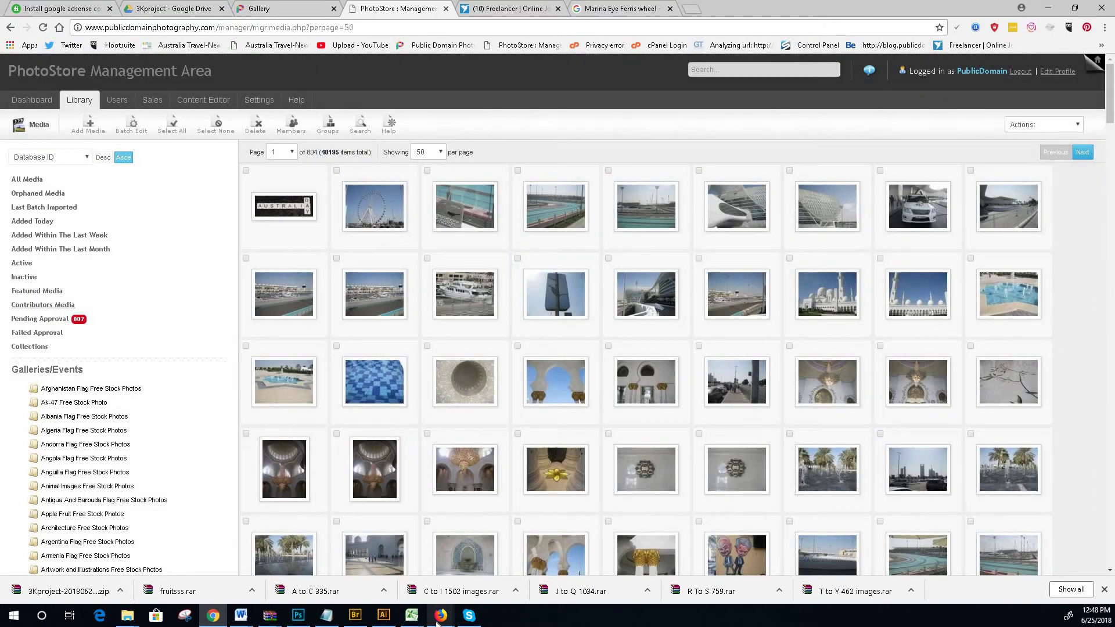
pyautogui.moveTo(440, 617)
pyautogui.click(474, 574)
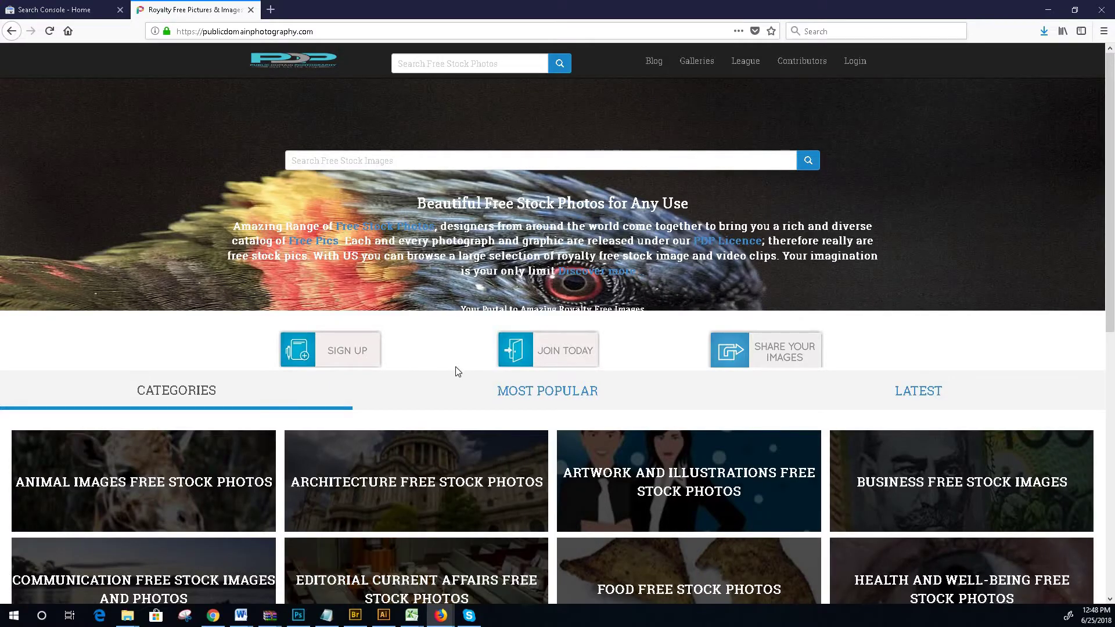
pyautogui.click(330, 32)
pyautogui.click(318, 32)
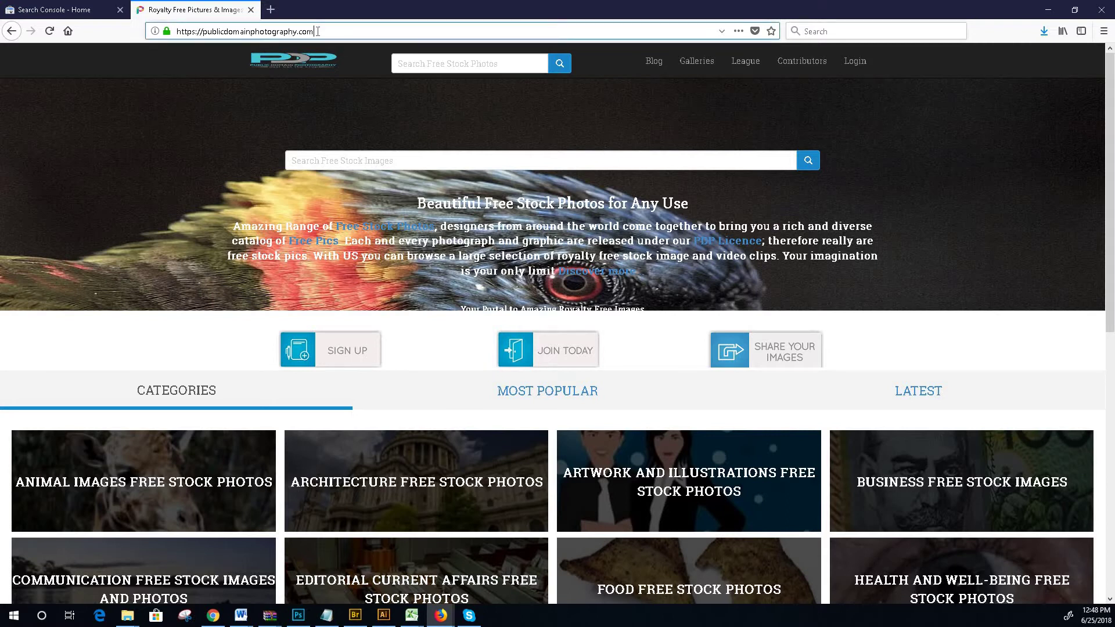
pyautogui.write('/manager')
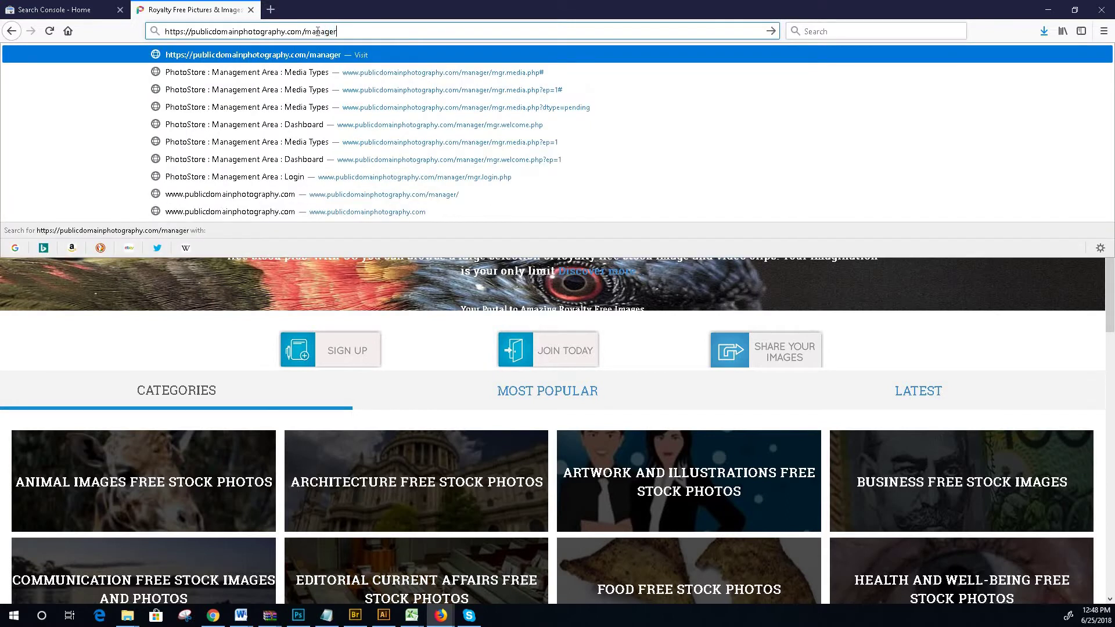
pyautogui.press('Return')
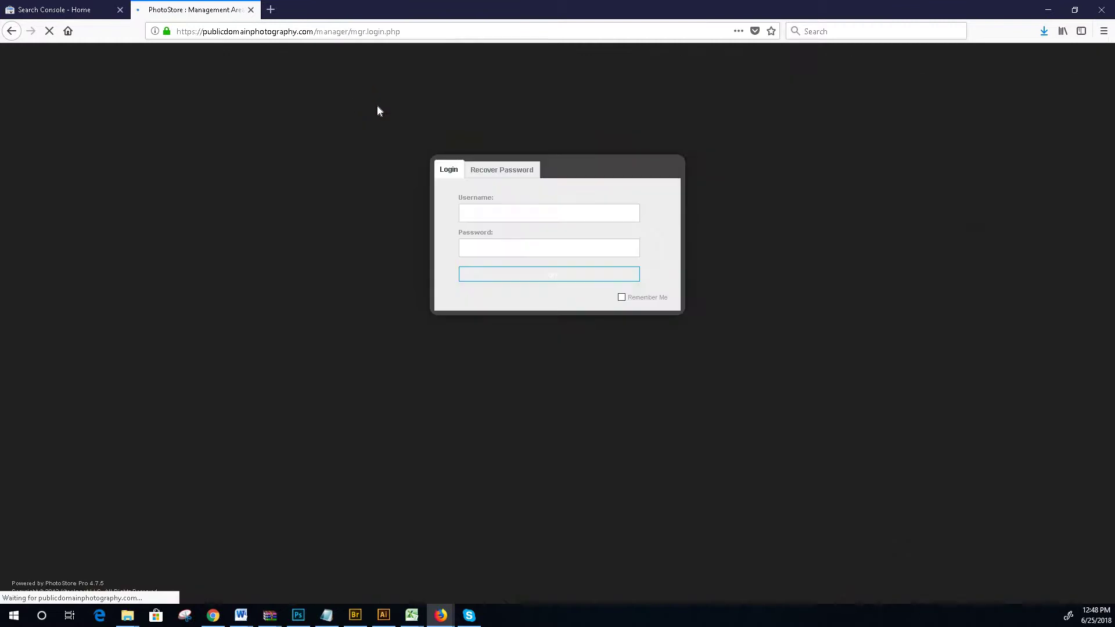
# - Log in to the PhotoStore manager with the stored site username and the account password, and save the login in Firefox
pyautogui.click(520, 213)
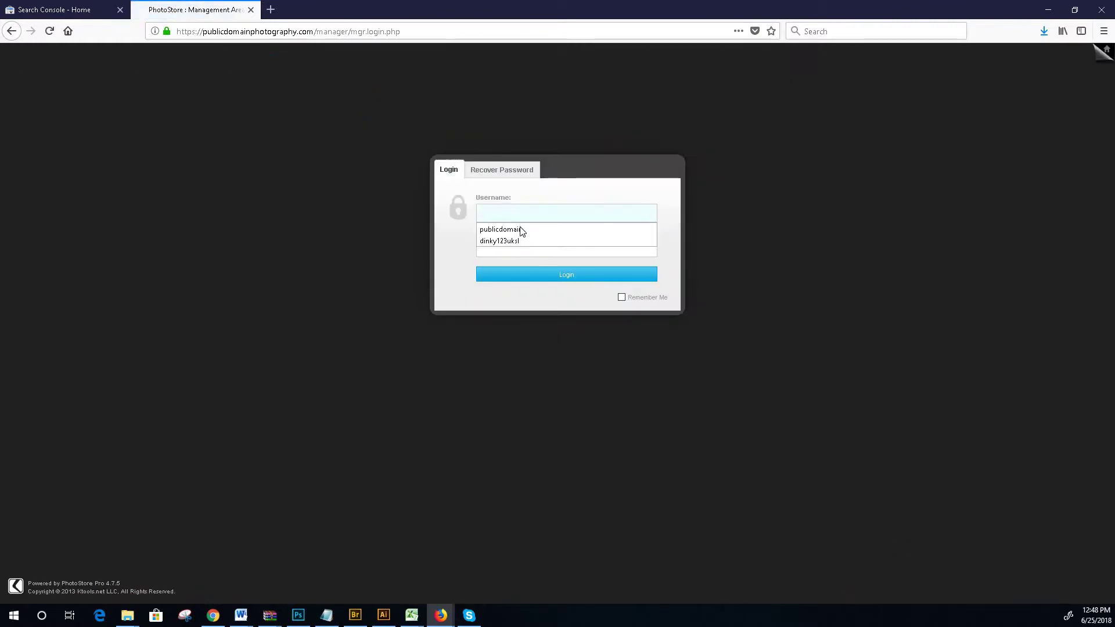
pyautogui.click(521, 229)
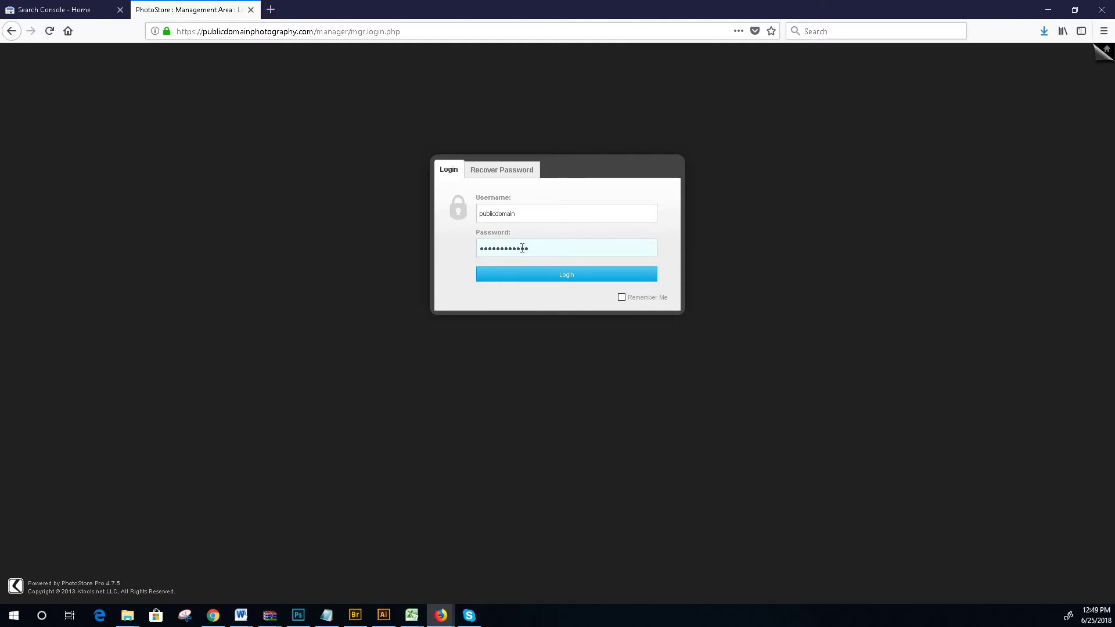
pyautogui.press('Return')
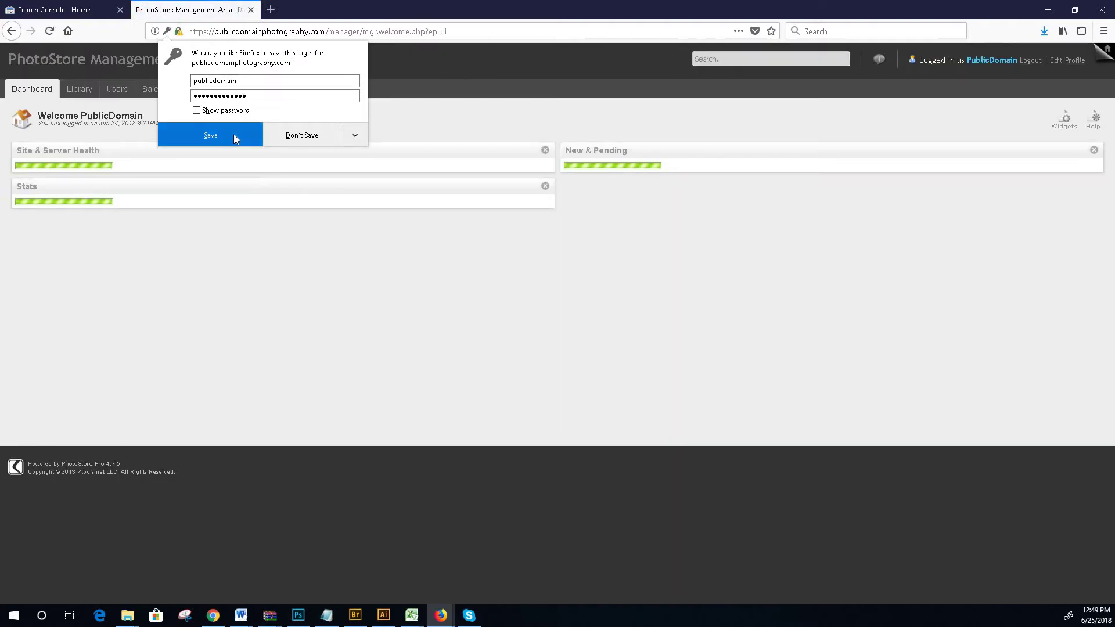
pyautogui.click(234, 134)
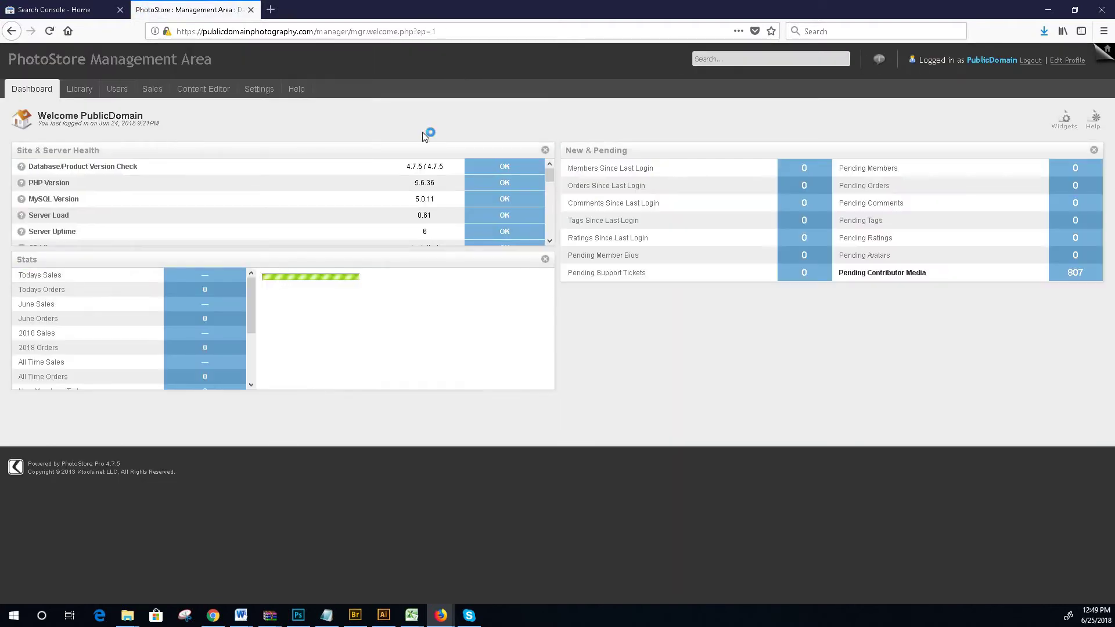
# - Create a new gallery in the library and paste the copied Marina Eye title as its name
pyautogui.click(87, 113)
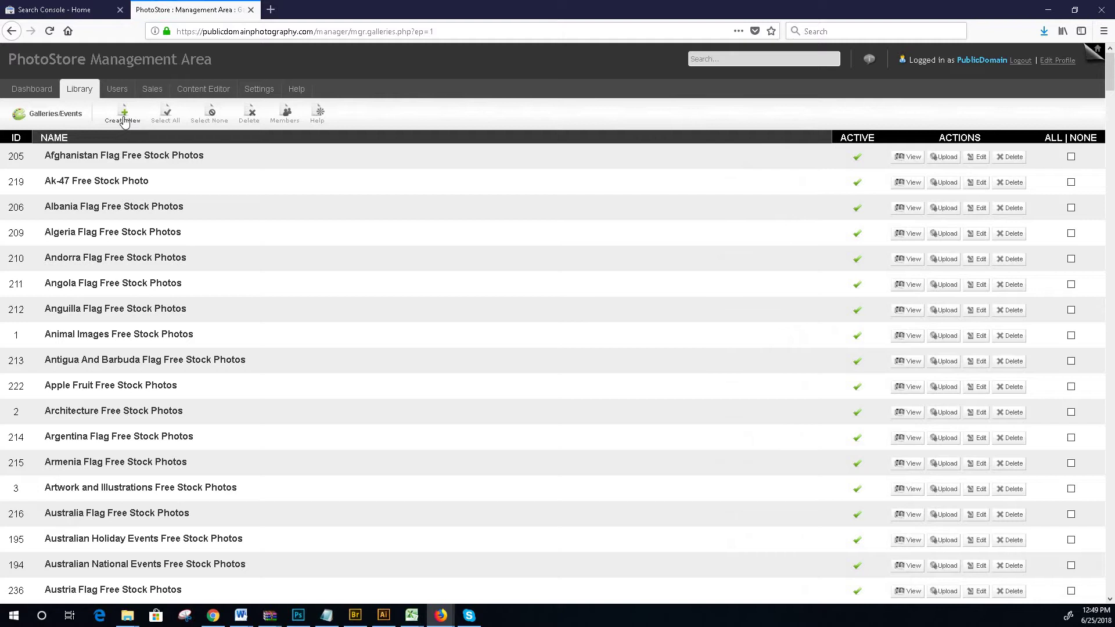
pyautogui.click(123, 122)
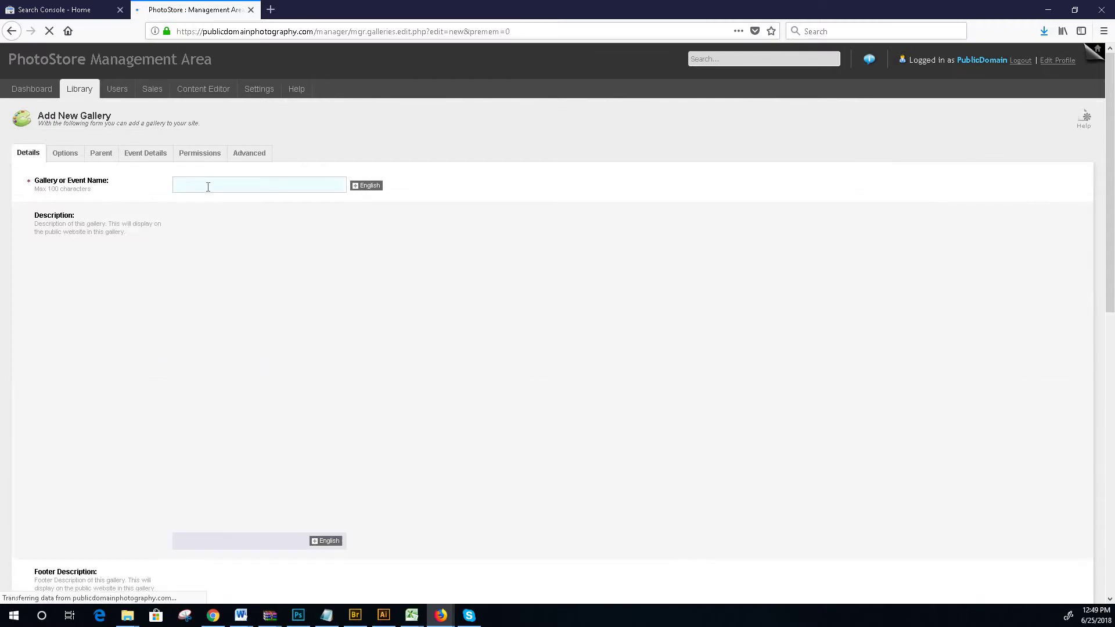
pyautogui.rightClick(207, 185)
pyautogui.click(254, 236)
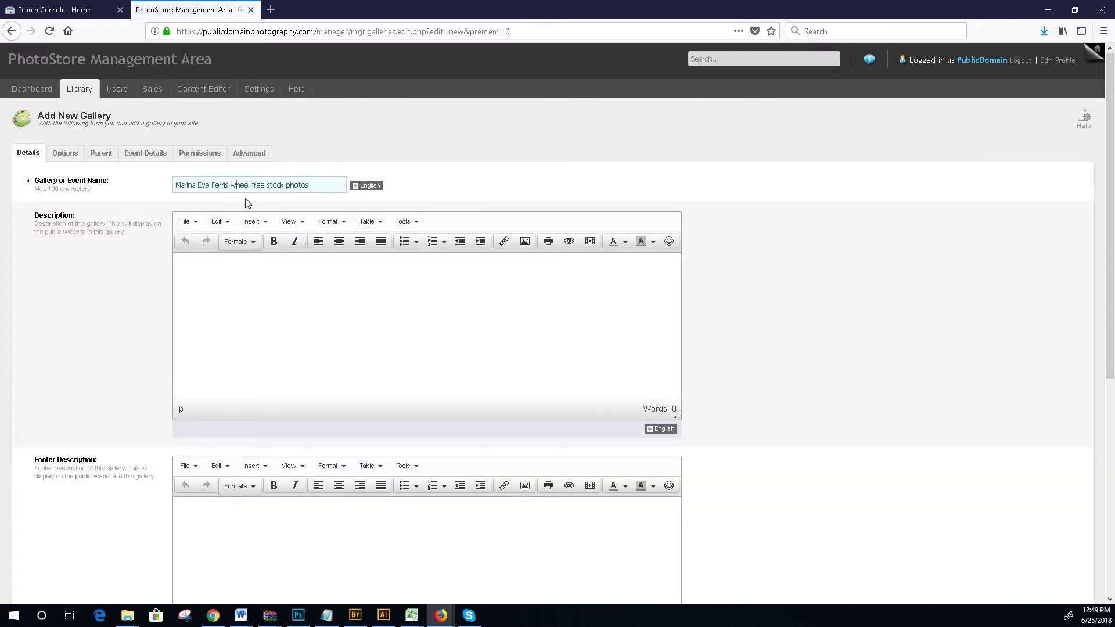
# - Capitalise the gallery name's last words so it reads "Marina Eye Ferris Wheel Free Stock Photos"
pyautogui.press('BackSpace')
pyautogui.write('W')
pyautogui.hotkey('ctrl', 'Right')
pyautogui.press('Delete')
pyautogui.press('Delete')
pyautogui.write('Fr')
pyautogui.hotkey('ctrl', 'Right')
pyautogui.press('Delete')
# - Copy the full gallery name and paste it into the gallery's description
pyautogui.moveTo(313, 184); pyautogui.dragTo(179, 185)
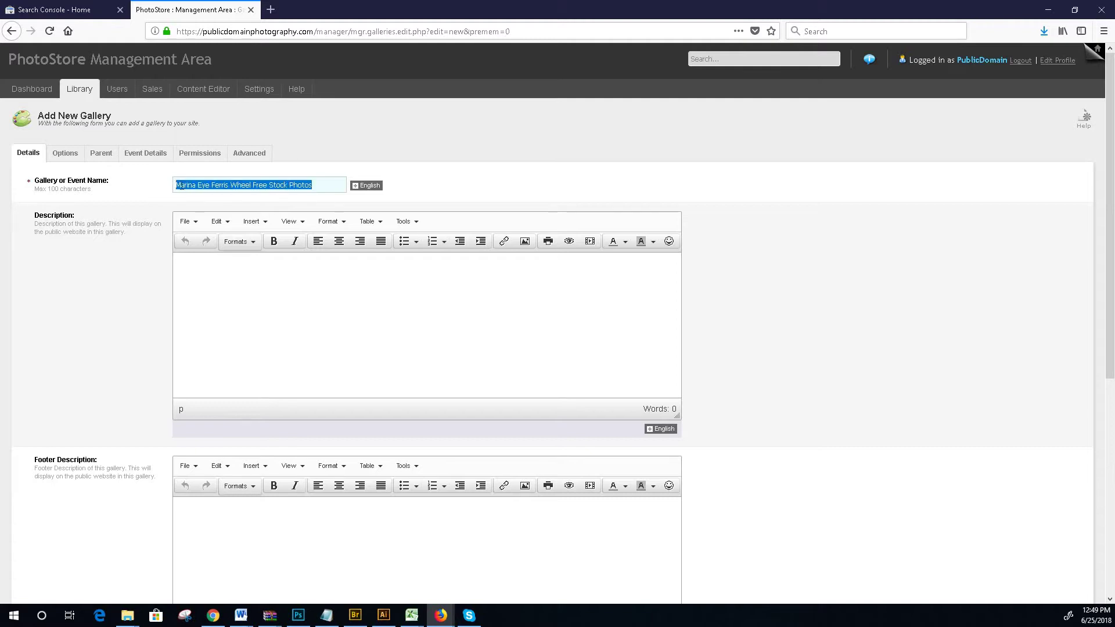
pyautogui.rightClick(193, 186)
pyautogui.click(224, 223)
pyautogui.click(197, 266)
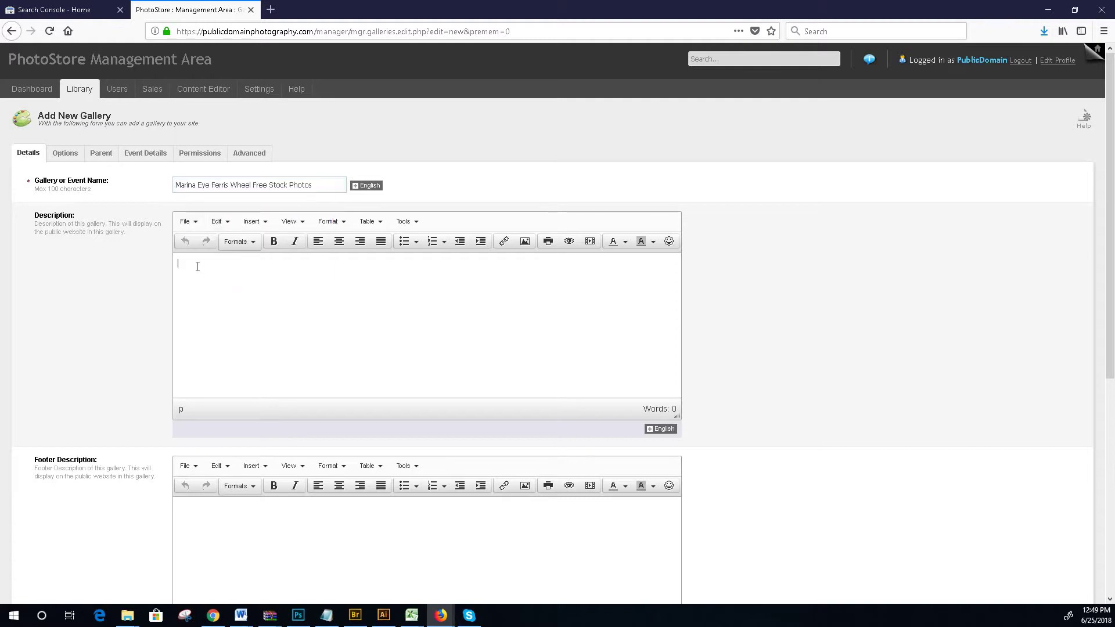
pyautogui.hotkey('ctrl', 'v')
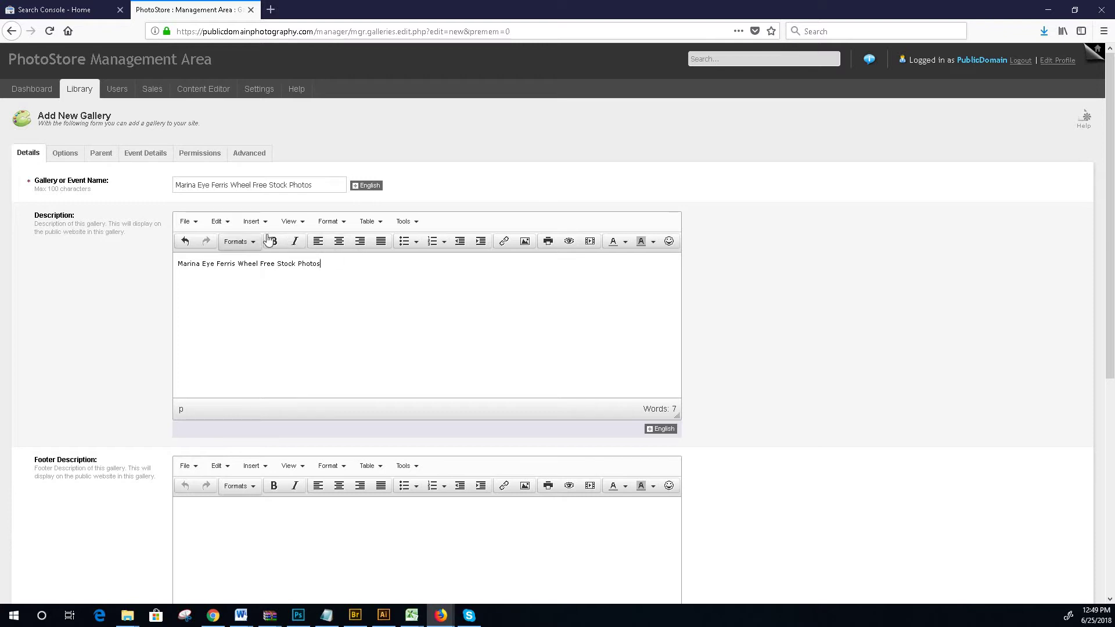
# - Format the description text as a red heading, and set its opening tag to h2 in the source code
pyautogui.click(247, 242)
pyautogui.click(275, 303)
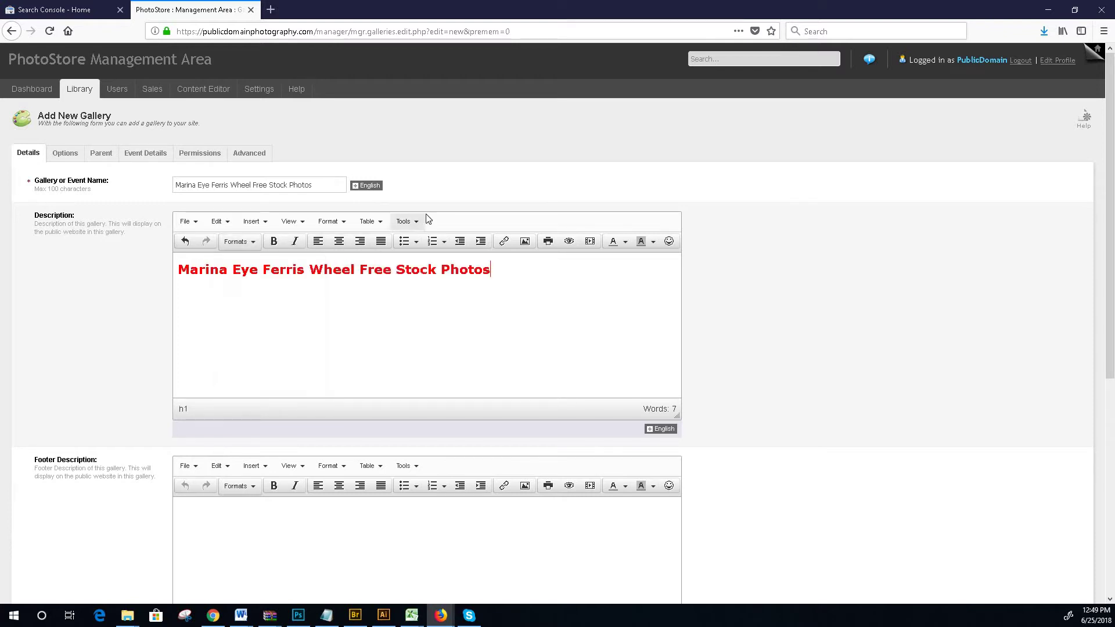
pyautogui.click(406, 221)
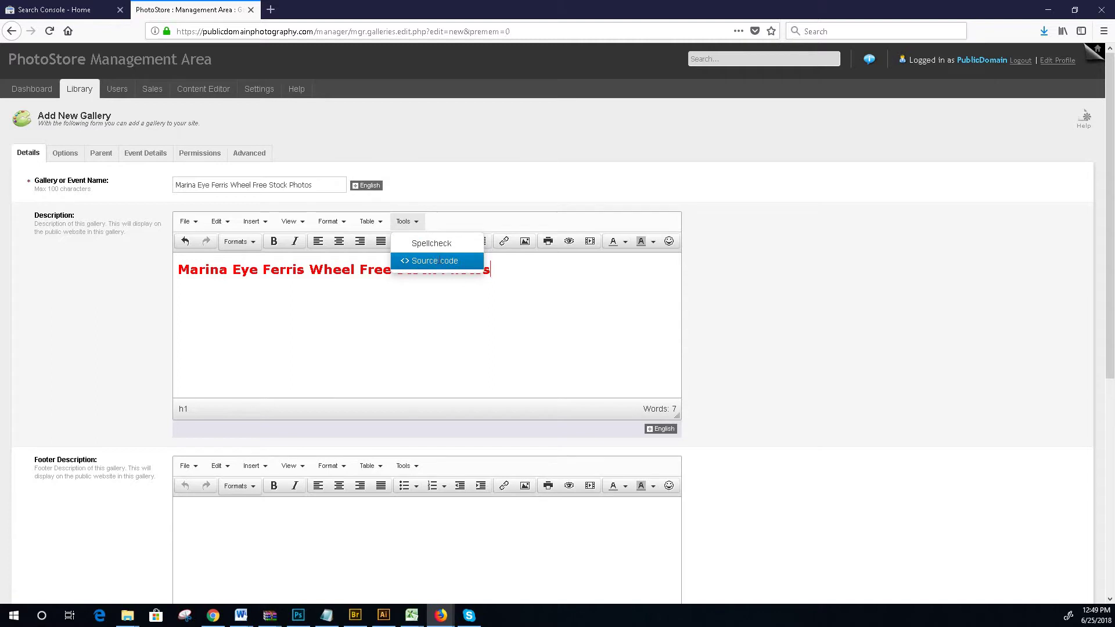
pyautogui.click(433, 261)
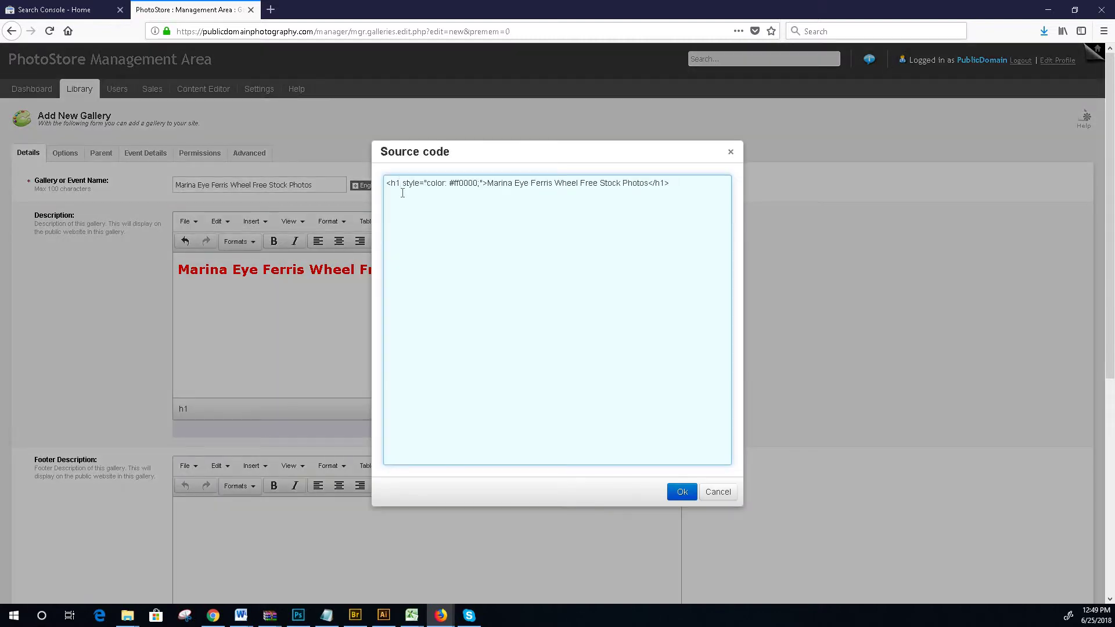
pyautogui.press('BackSpace')
pyautogui.write('2')
pyautogui.click(683, 492)
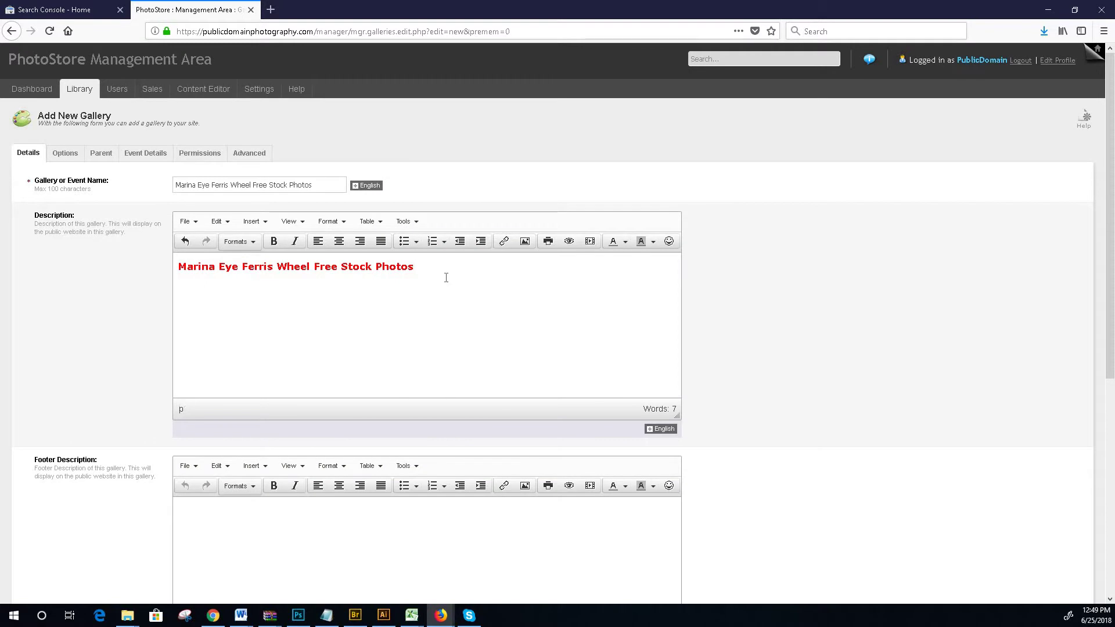
# - Search Google in a new tab for the copied gallery name, and shorten the query to "Marina Eye Ferris Wheel"
pyautogui.click(271, 9)
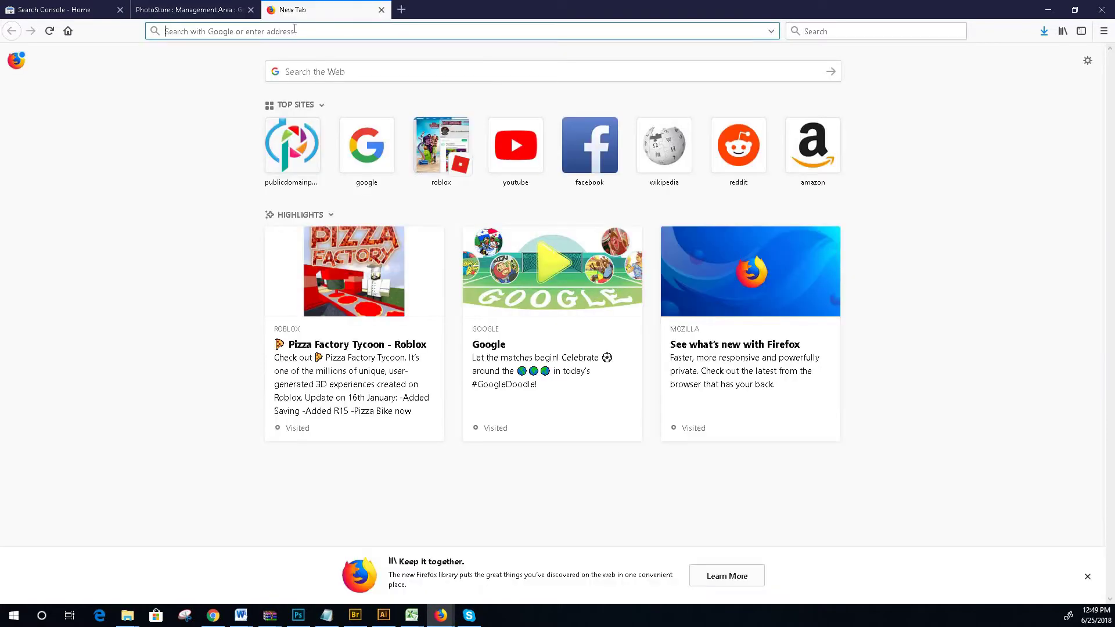
pyautogui.rightClick(294, 31)
pyautogui.click(354, 87)
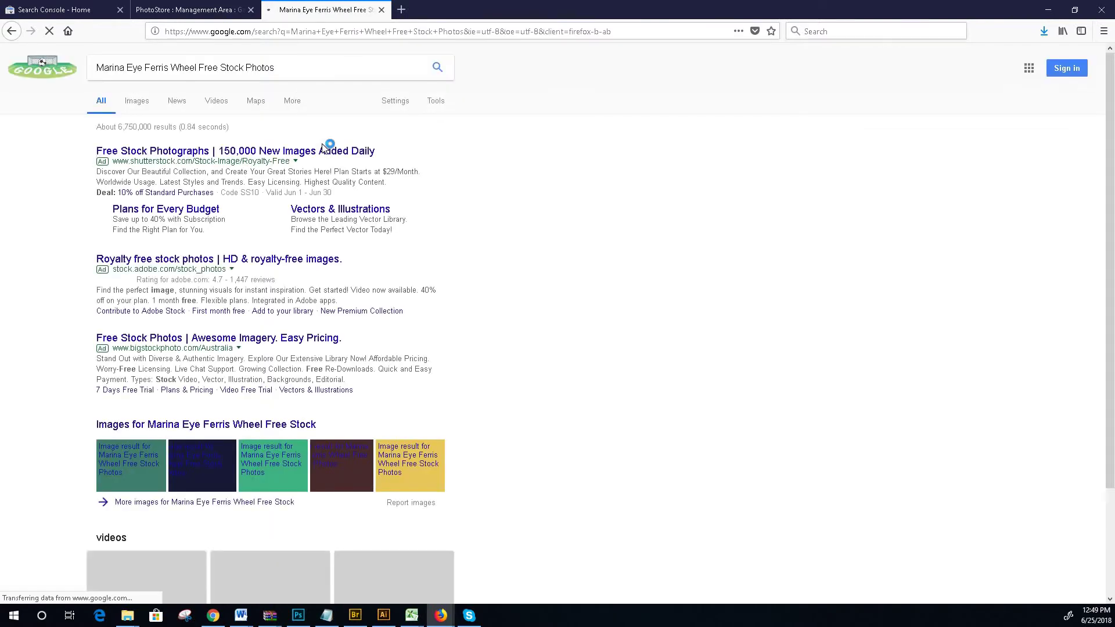
pyautogui.moveTo(275, 68); pyautogui.dragTo(195, 67)
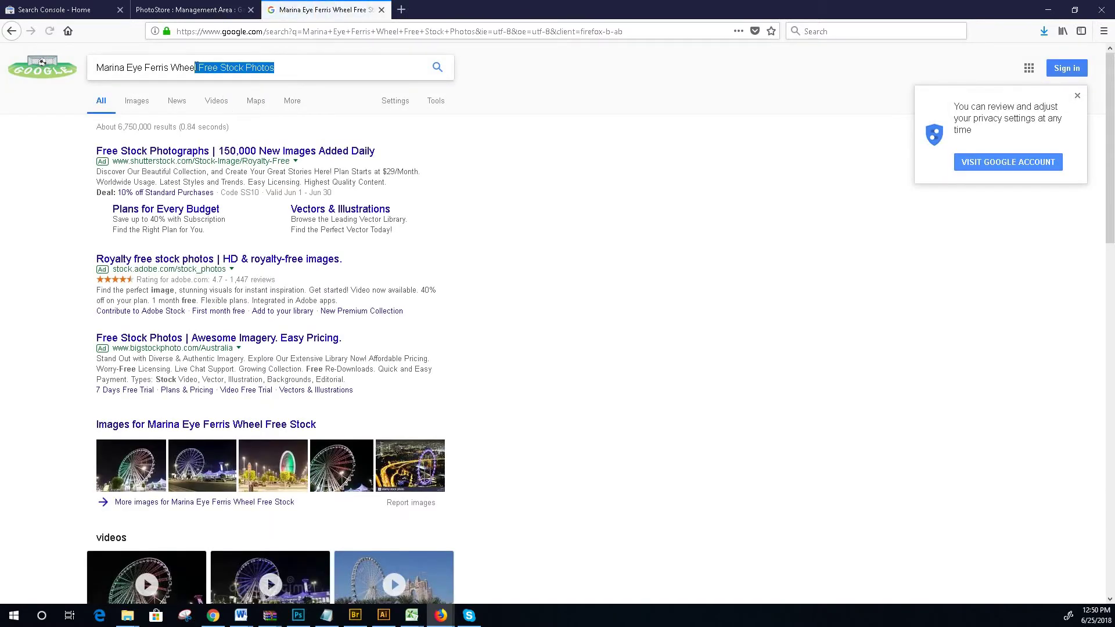
pyautogui.press('BackSpace')
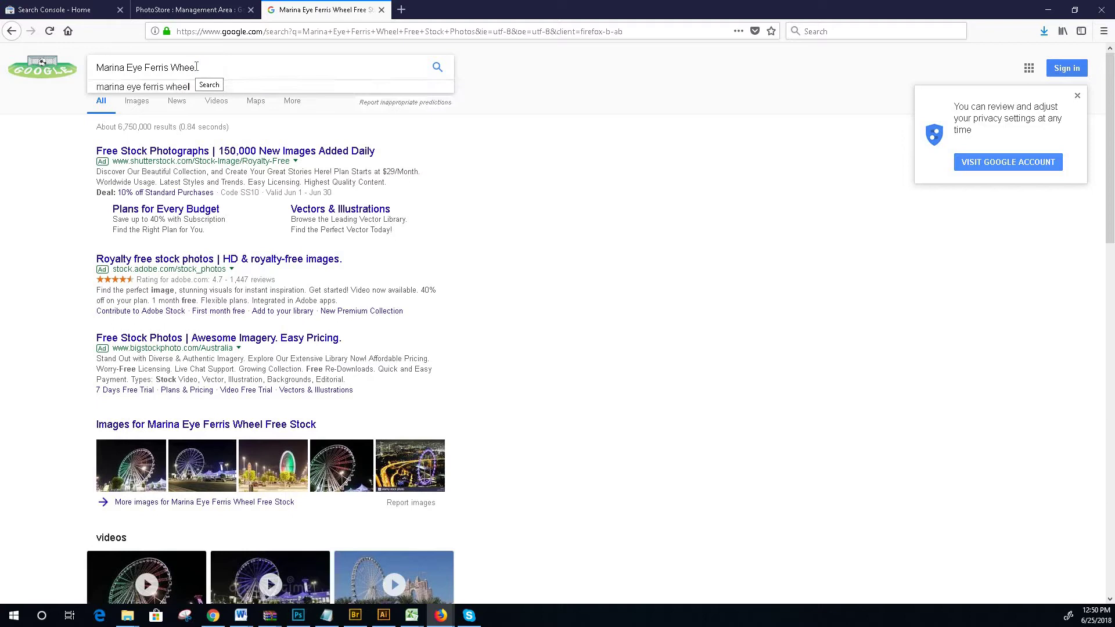
pyautogui.press('Return')
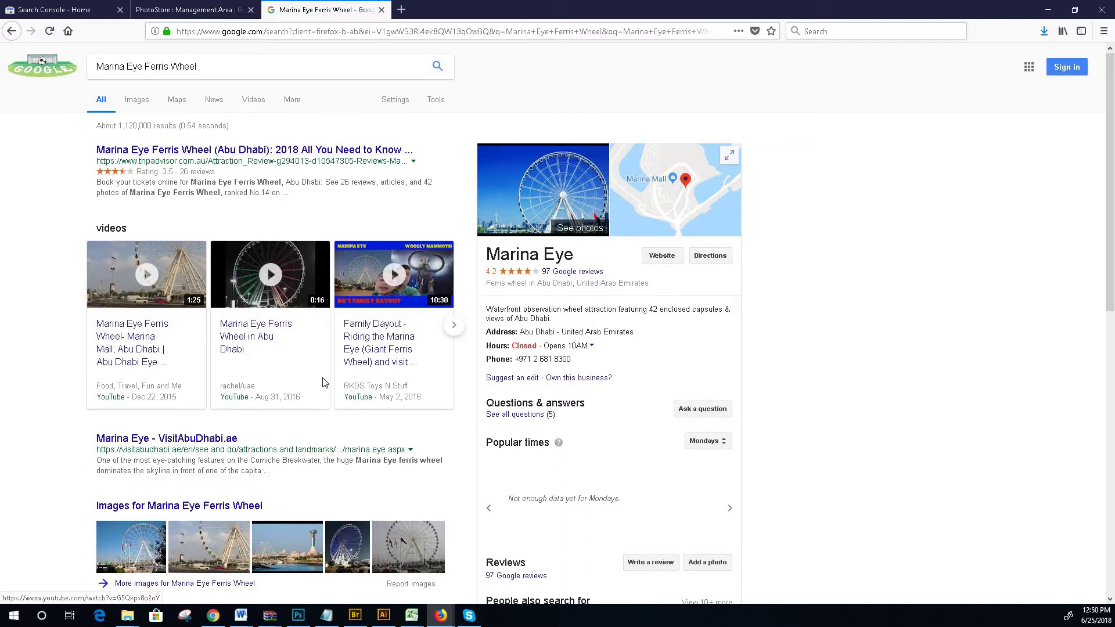
# - Return to the new gallery and write "Free stock pics of the Marina Eye Ferris wheel in" below the description heading
pyautogui.scroll(-2, 324, 382)
pyautogui.click(192, 9)
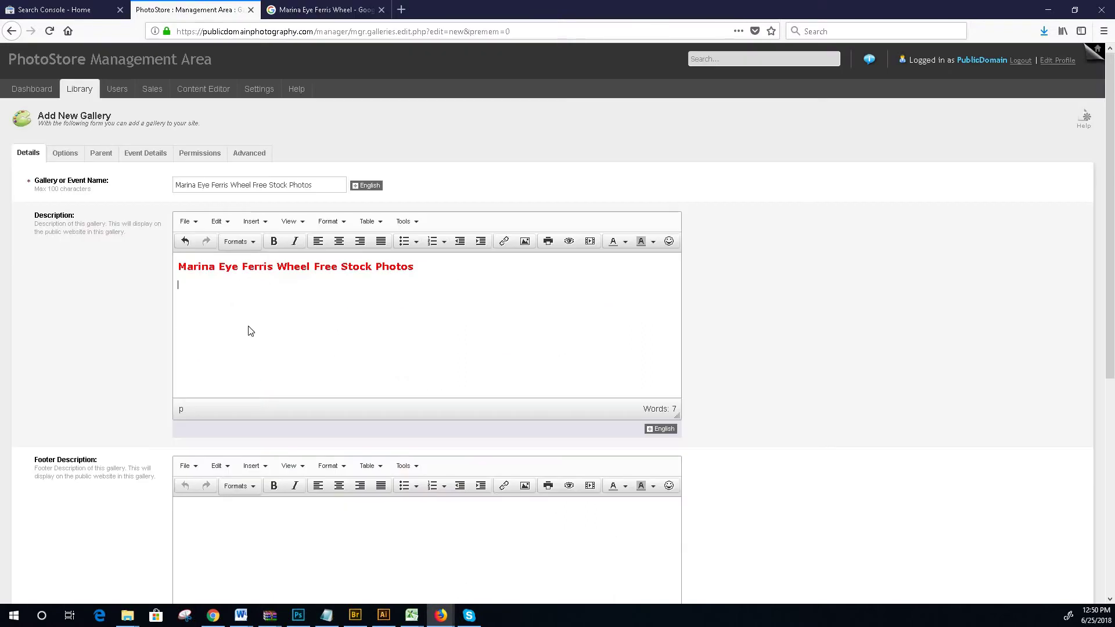
pyautogui.write('ree stock pics of the Marina Eye Ferris wheel in')
# - Copy the location "Abu Dhabi - United Arab Emirates" from Google's Marina Eye results and return to the gallery form
pyautogui.click(365, 14)
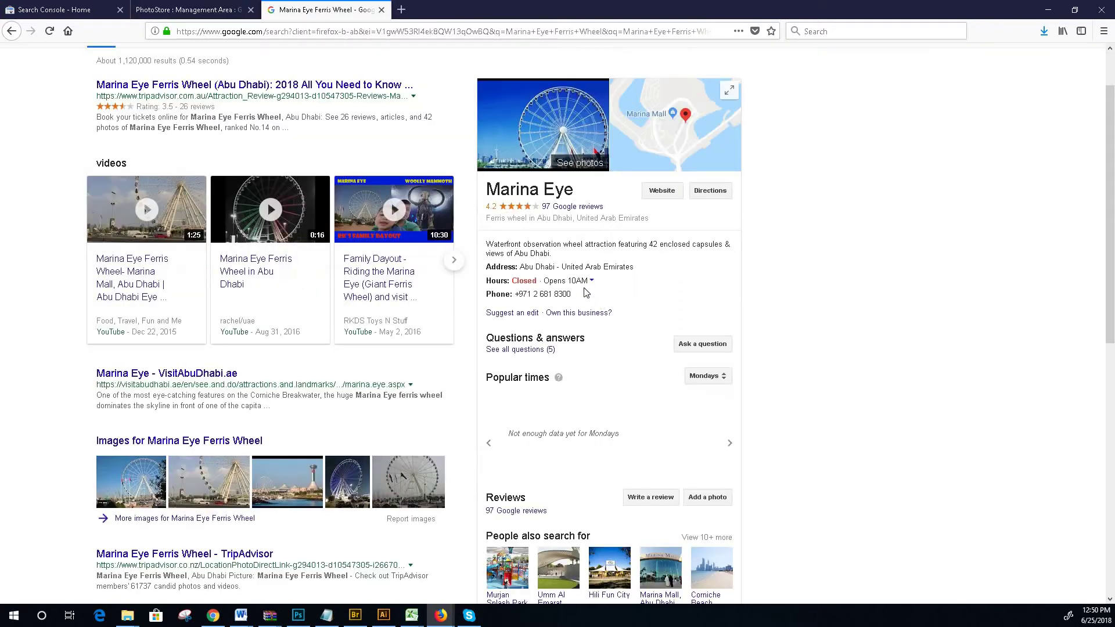
pyautogui.moveTo(521, 267); pyautogui.dragTo(634, 268)
pyautogui.rightClick(630, 268)
pyautogui.click(646, 279)
pyautogui.click(165, 13)
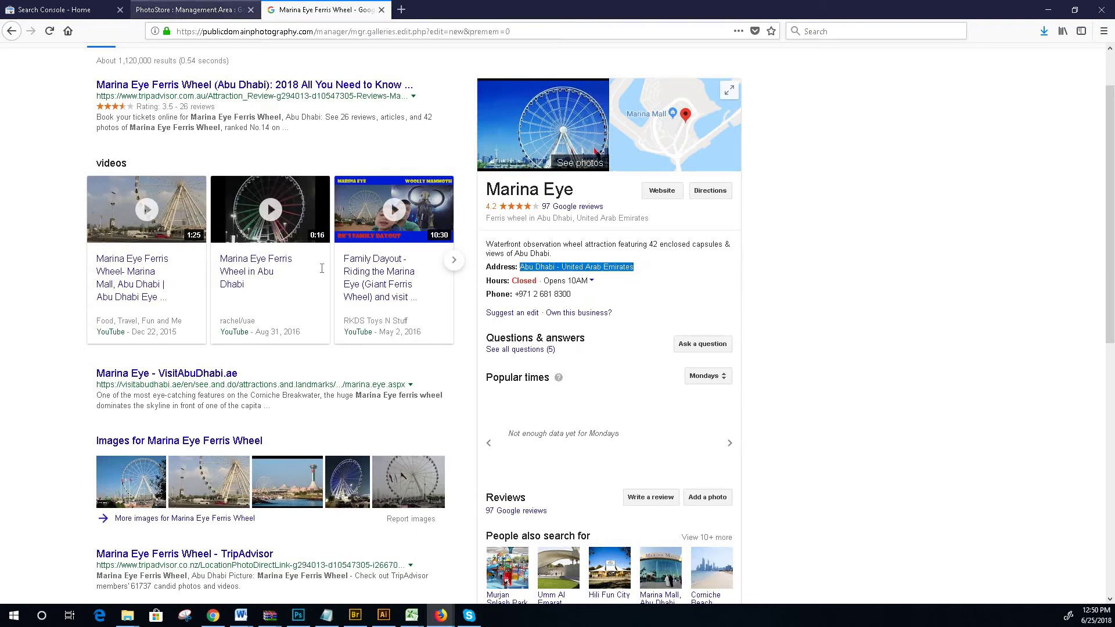
# - Paste the location at the end of the description sentence and replace its dash with a comma
pyautogui.rightClick(356, 286)
pyautogui.click(352, 286)
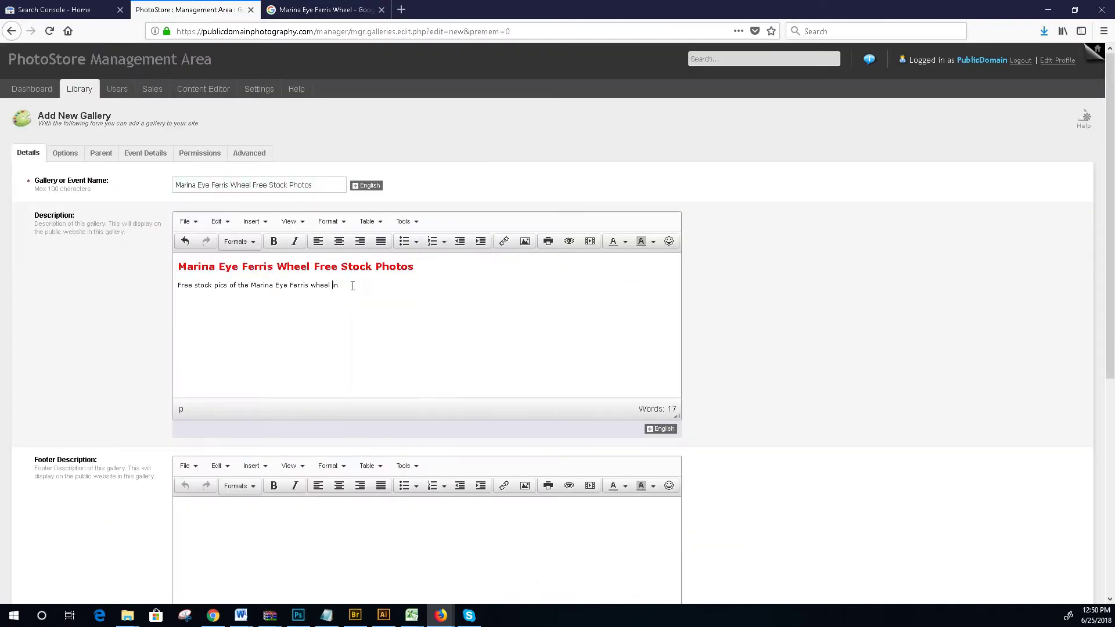
pyautogui.hotkey('ctrl', 'v')
pyautogui.click(392, 324)
pyautogui.press('BackSpace')
pyautogui.press('BackSpace')
pyautogui.write(',')
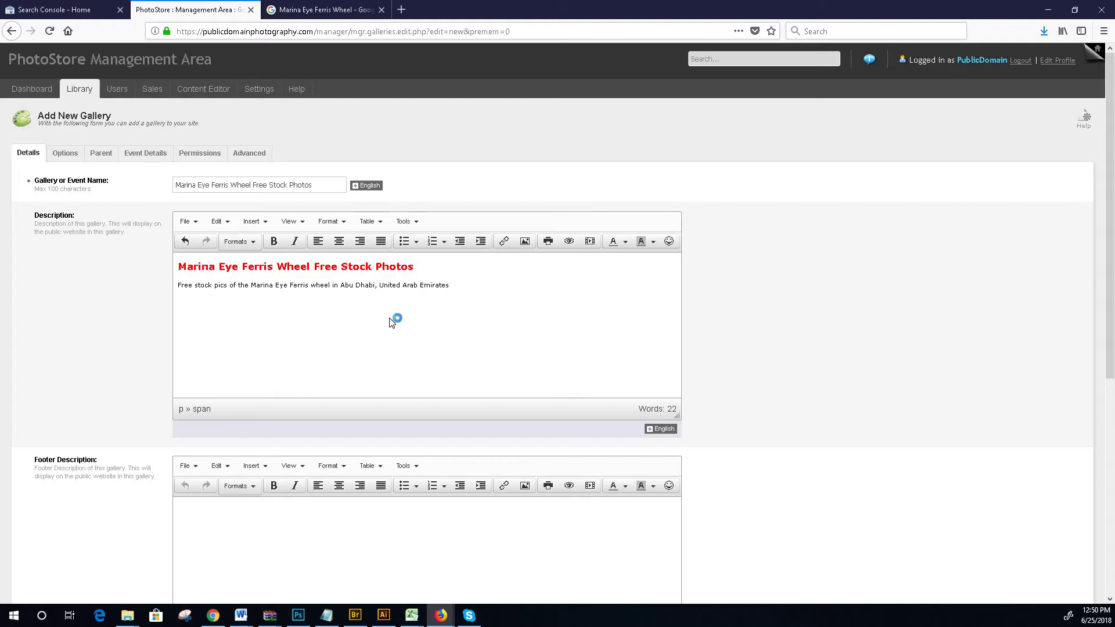
# - Open the VisitAbuDhabi.ae search result about Marina Eye and go to its article text
pyautogui.click(323, 10)
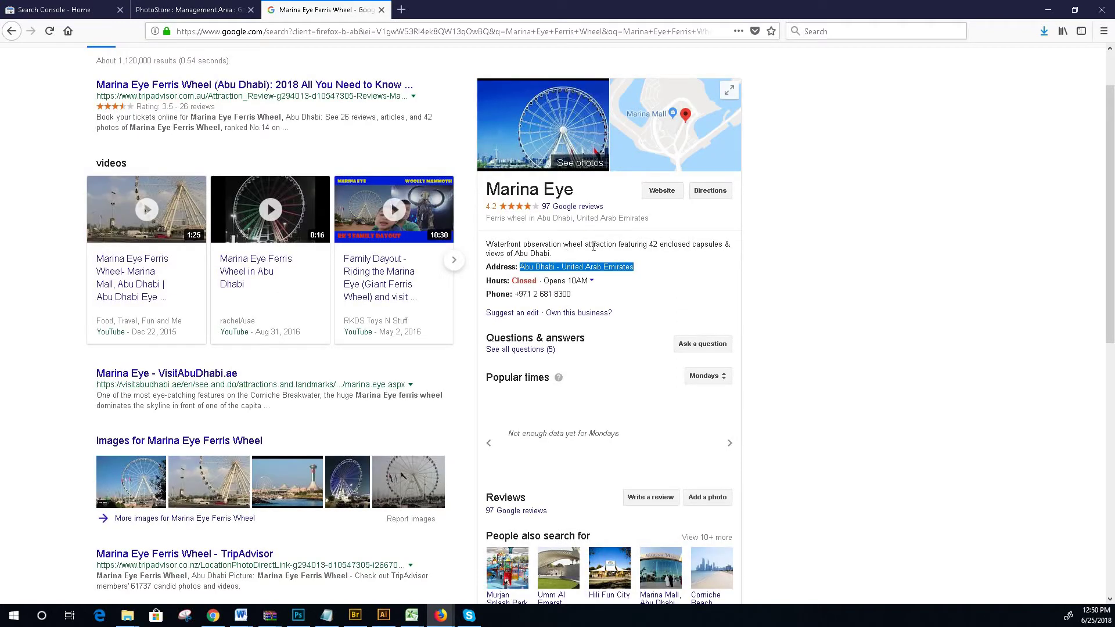
pyautogui.scroll(-2, 282, 394)
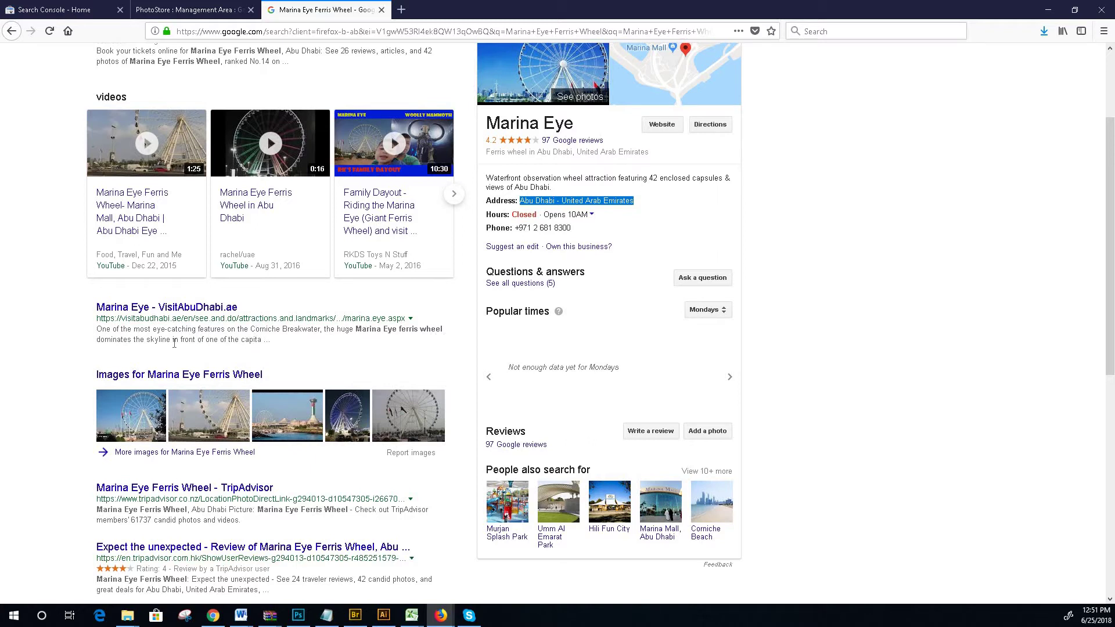
pyautogui.click(202, 314)
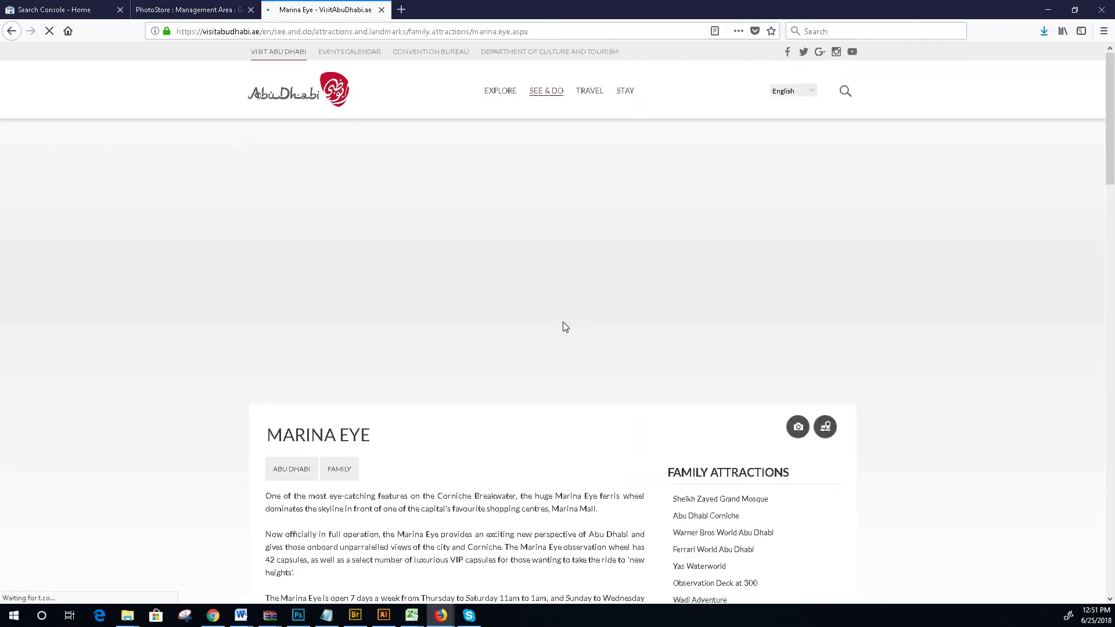
pyautogui.scroll(-3, 443, 323)
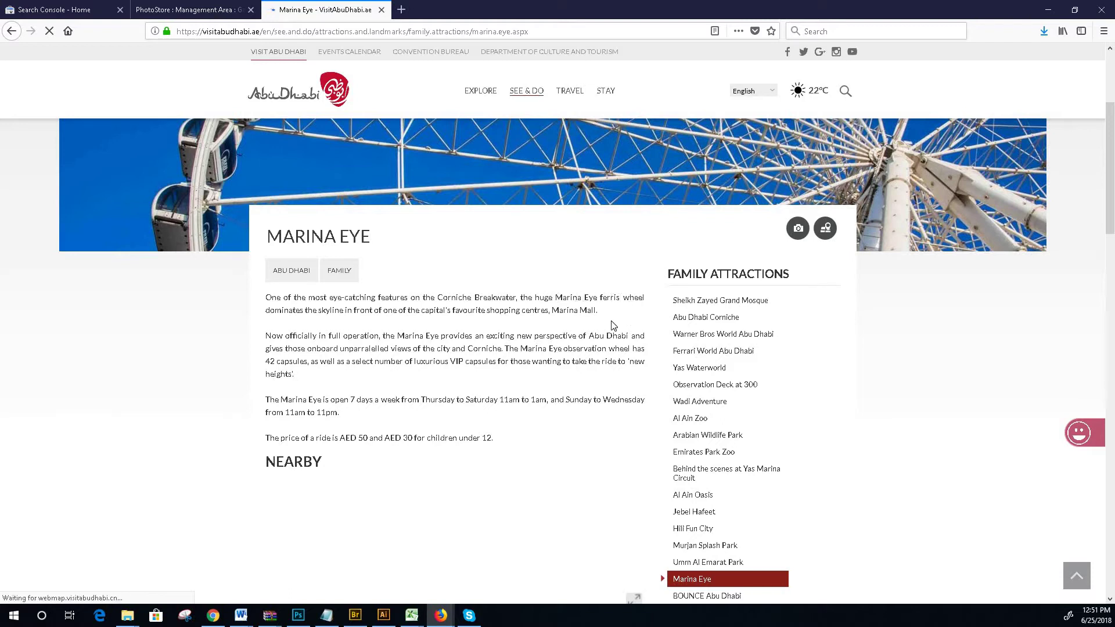
pyautogui.scroll(-2, 614, 255)
# - Copy the phrase "Marina Eye ferris wheel" from the article and return to the gallery form
pyautogui.moveTo(559, 232); pyautogui.dragTo(651, 234)
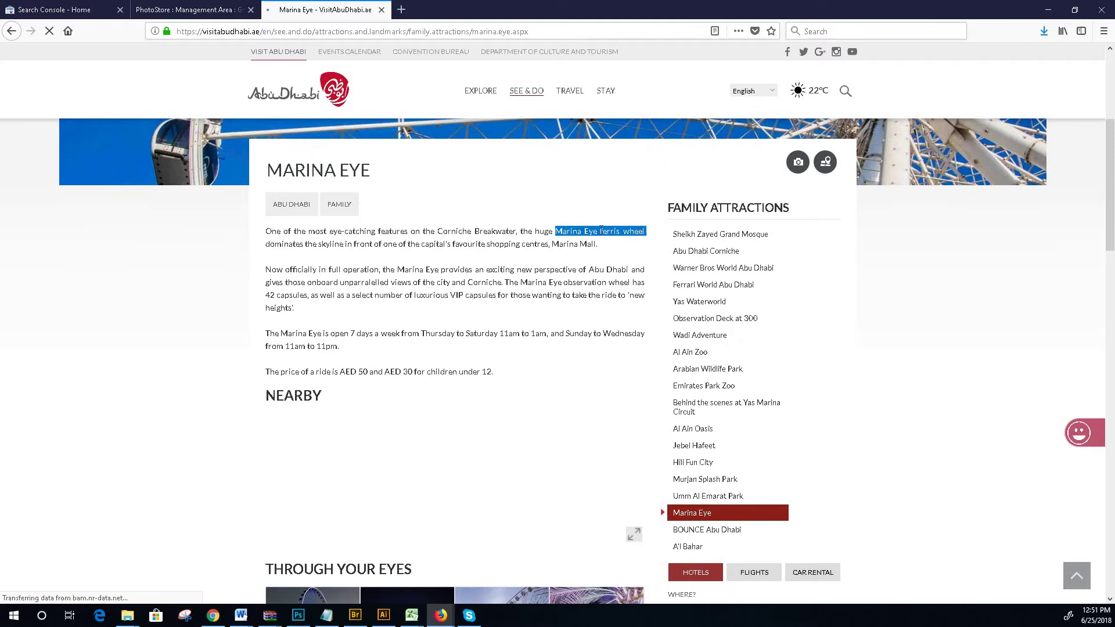
pyautogui.rightClick(603, 232)
pyautogui.click(636, 243)
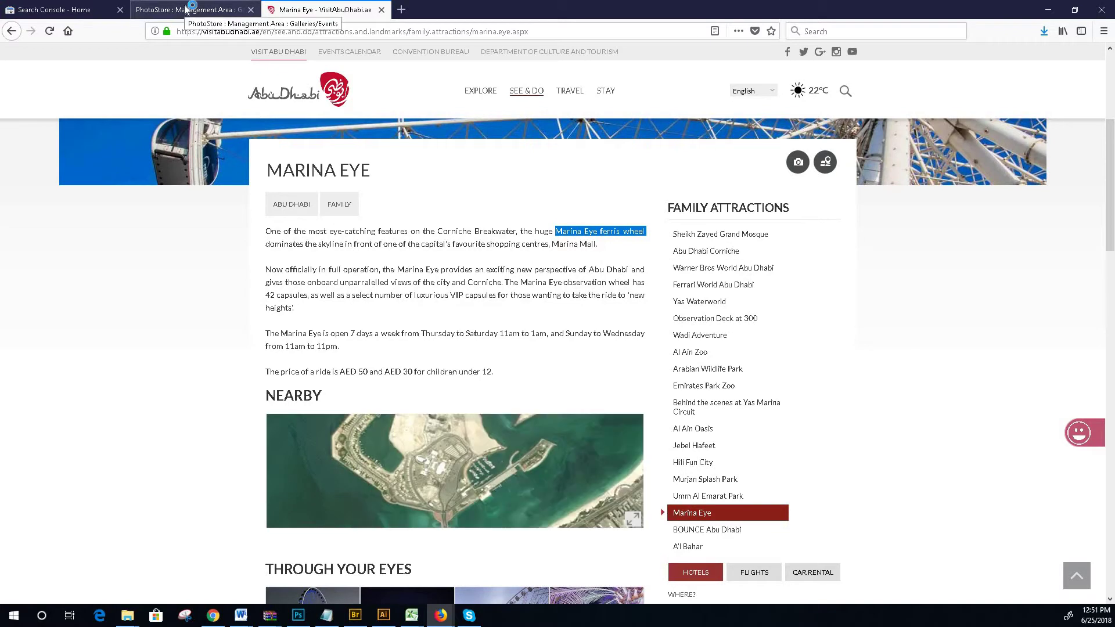
pyautogui.click(184, 10)
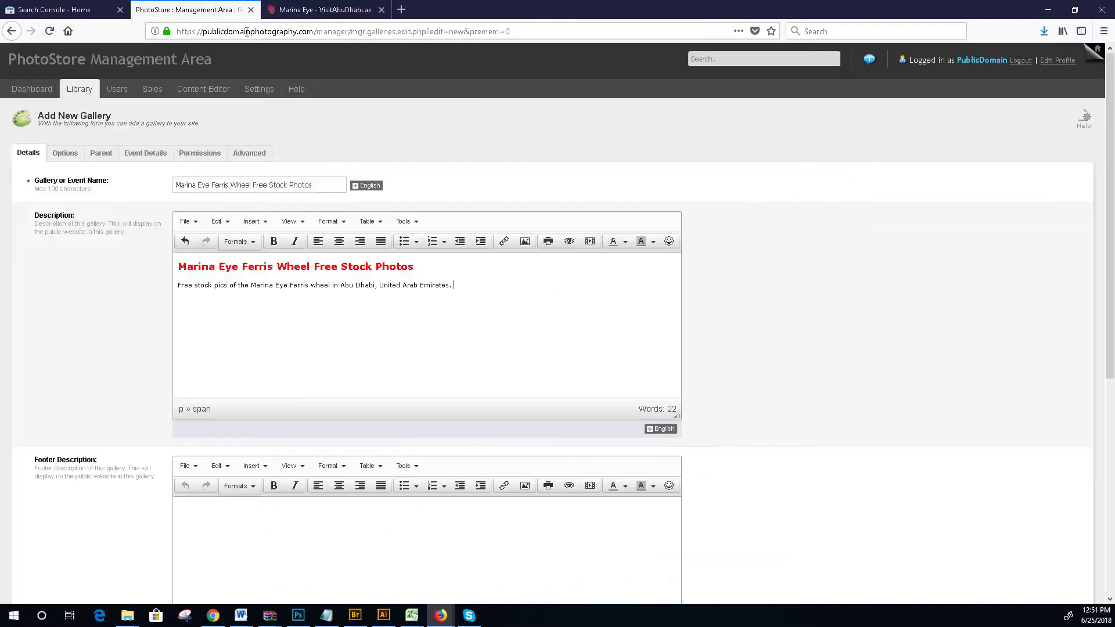
# - Paste the phrase after the first sentence of the description and continue it with "is located near"
pyautogui.rightClick(473, 286)
pyautogui.moveTo(533, 353)
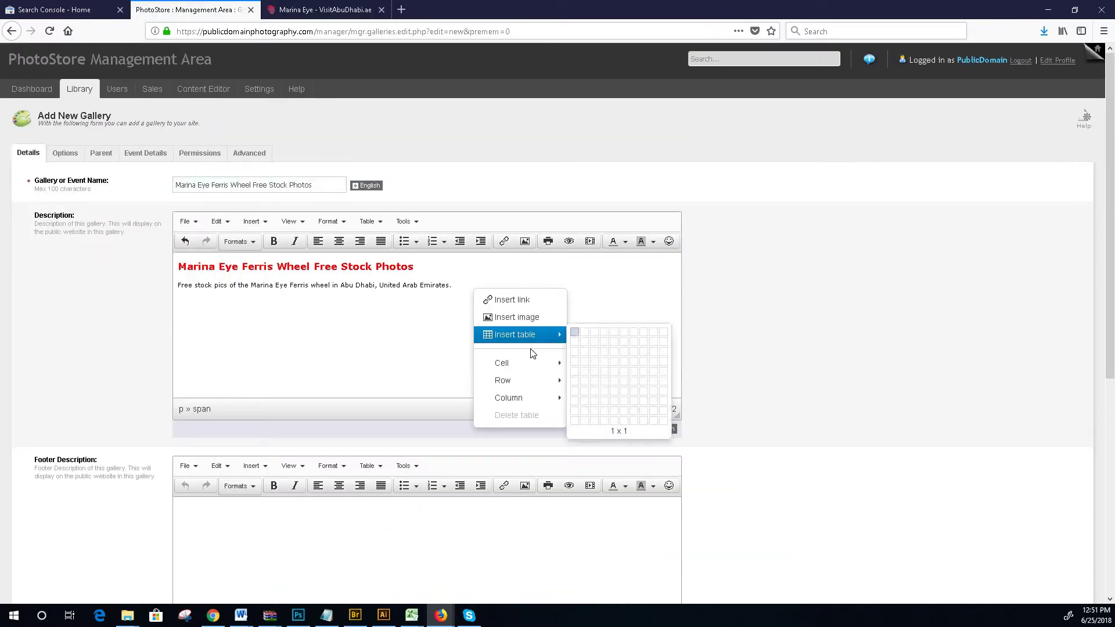
pyautogui.click(459, 284)
pyautogui.hotkey('ctrl', 'v')
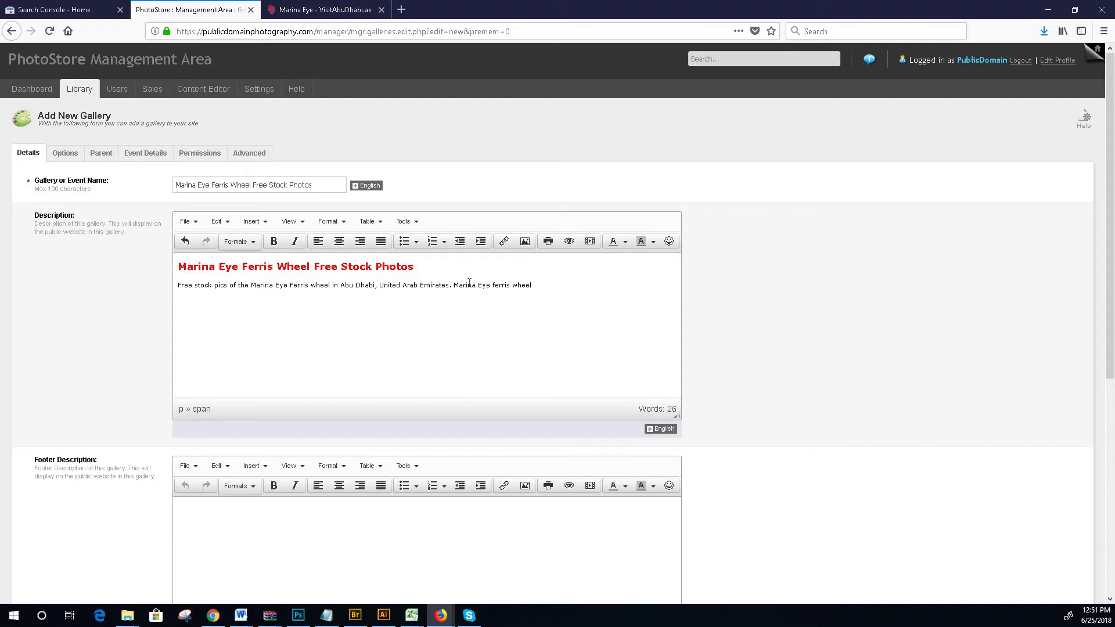
pyautogui.write('is located near')
# - Copy "Marina Mall" from the Marina Eye article and finish the gallery description's last sentence with "the Marina Mall."
pyautogui.click(325, 10)
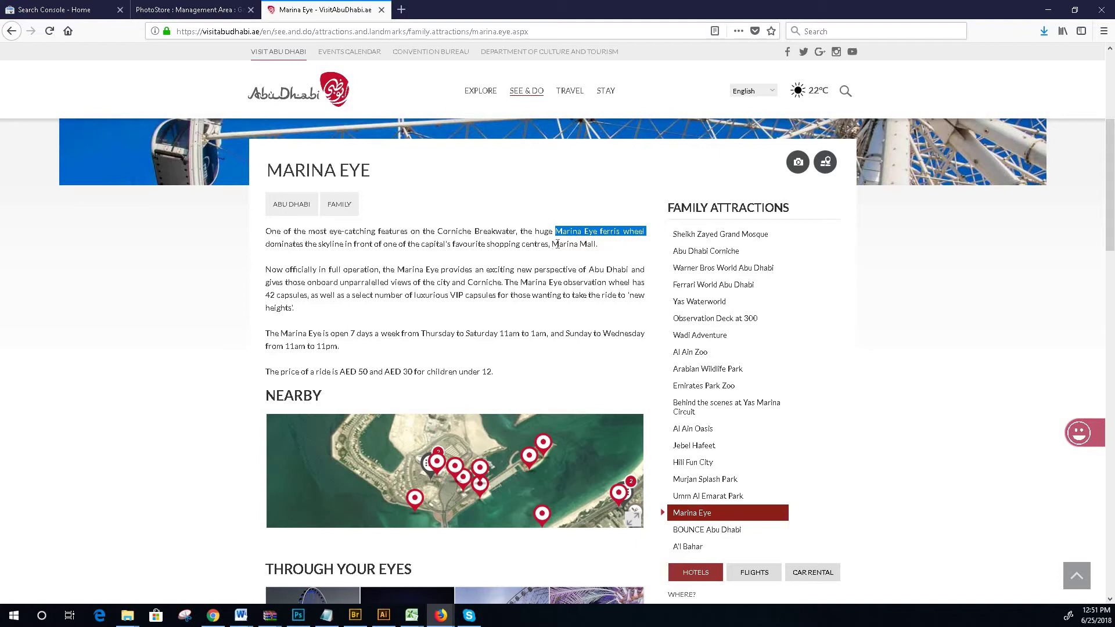
pyautogui.moveTo(551, 244); pyautogui.dragTo(596, 244)
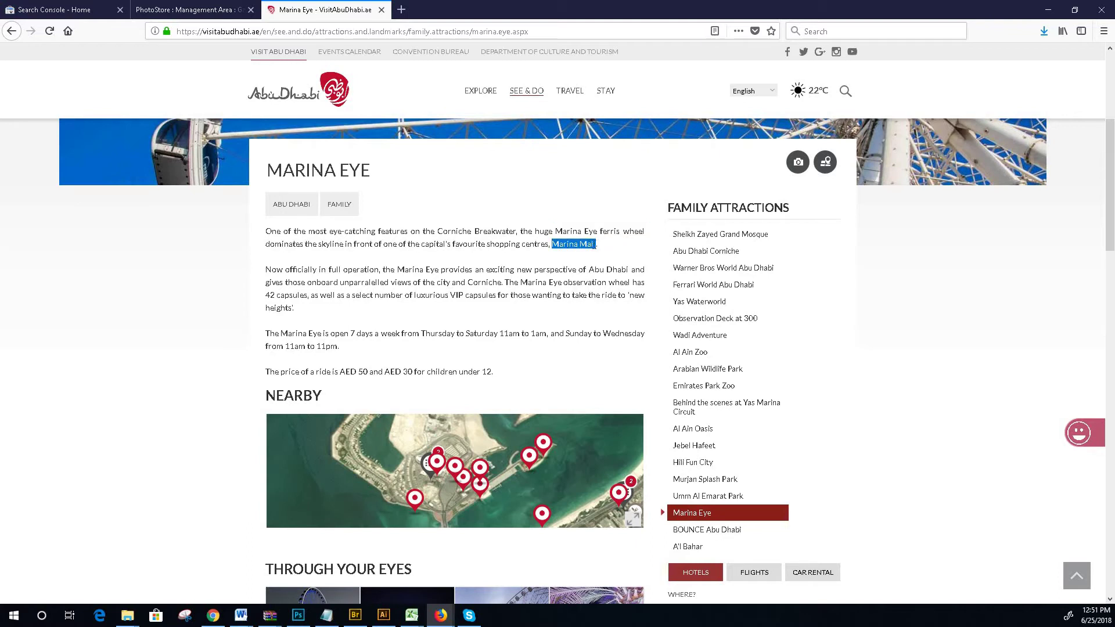
pyautogui.rightClick(589, 244)
pyautogui.click(604, 252)
pyautogui.click(209, 9)
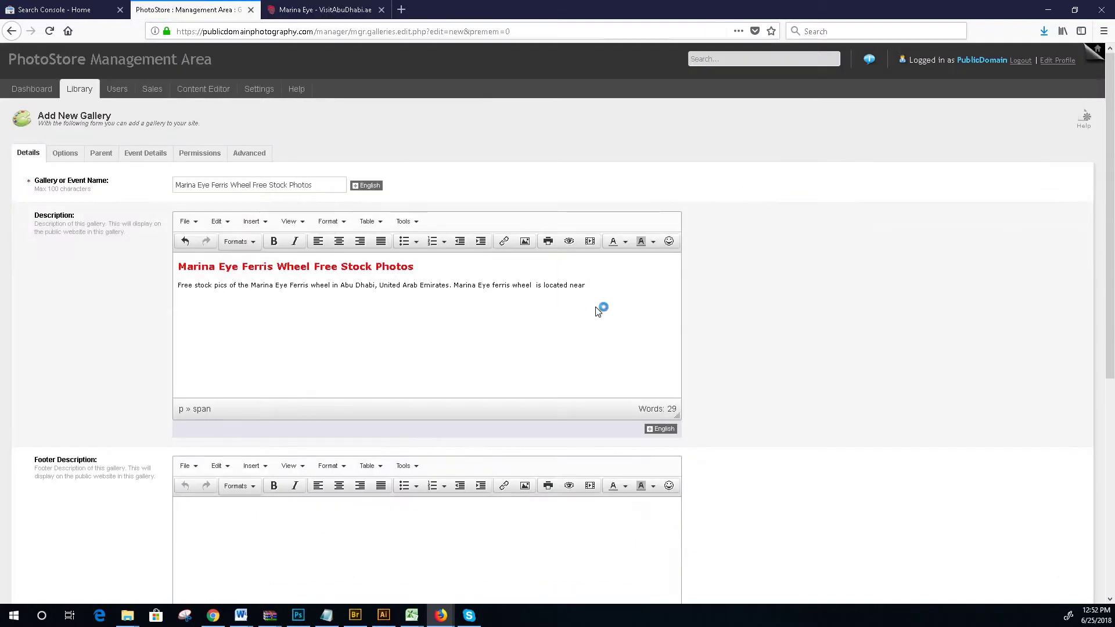
pyautogui.write('the')
pyautogui.hotkey('ctrl', 'v')
# - Copy the gallery name into the Footer Description and change its last word to make "Marina Eye Ferris Wheel Free Stock Images"
pyautogui.scroll(-2, 401, 230)
pyautogui.moveTo(316, 119); pyautogui.dragTo(176, 119)
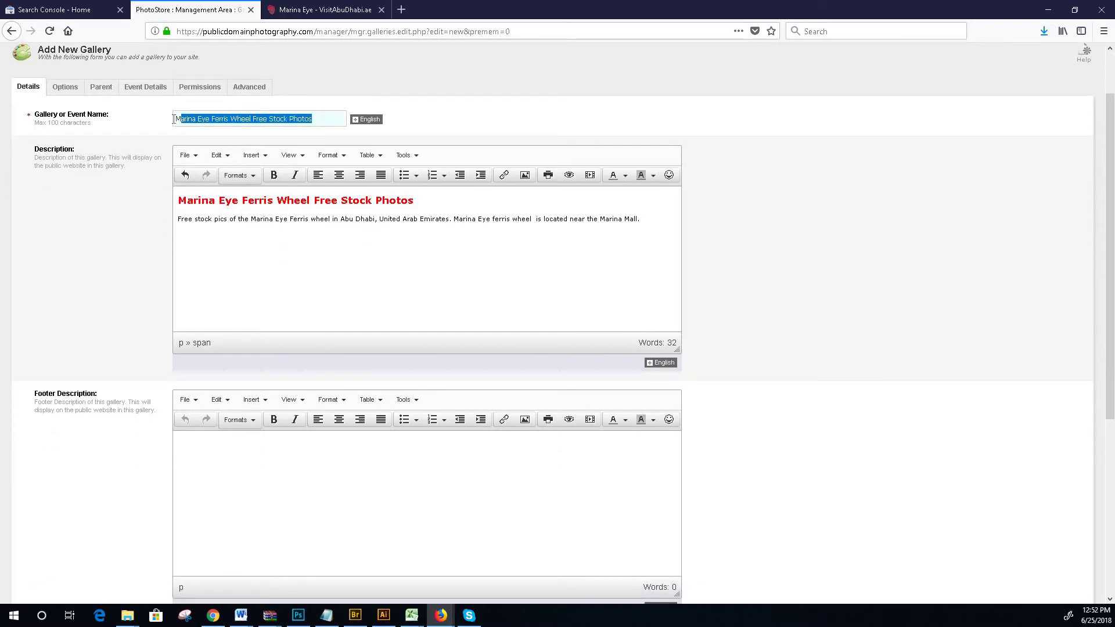
pyautogui.rightClick(196, 120)
pyautogui.click(223, 156)
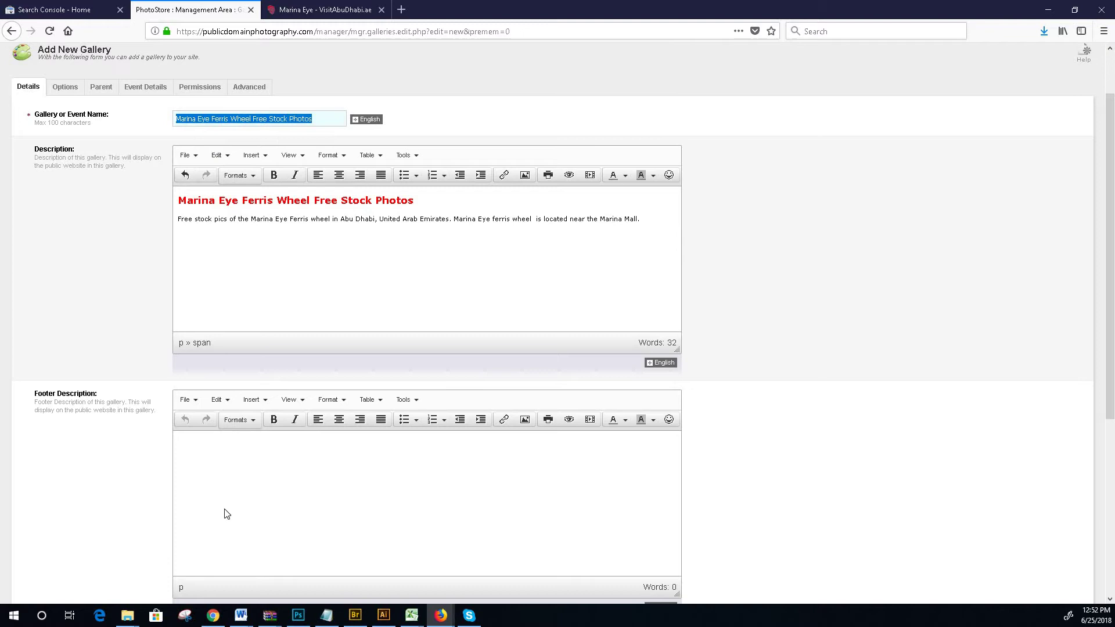
pyautogui.click(194, 442)
pyautogui.hotkey('ctrl', 'v')
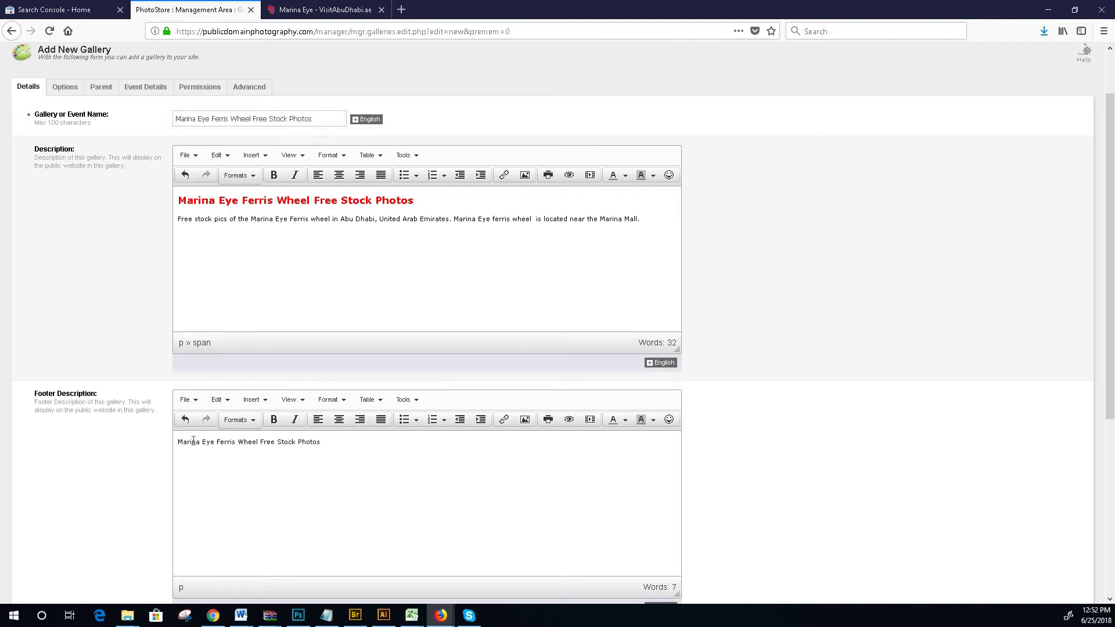
pyautogui.press('BackSpace')
pyautogui.press('BackSpace')
pyautogui.press('BackSpace')
pyautogui.write('Images')
# - Format the footer line as a red heading, and in its source code change the opening tag to h3 and the colour to #000000
pyautogui.click(254, 422)
pyautogui.click(269, 483)
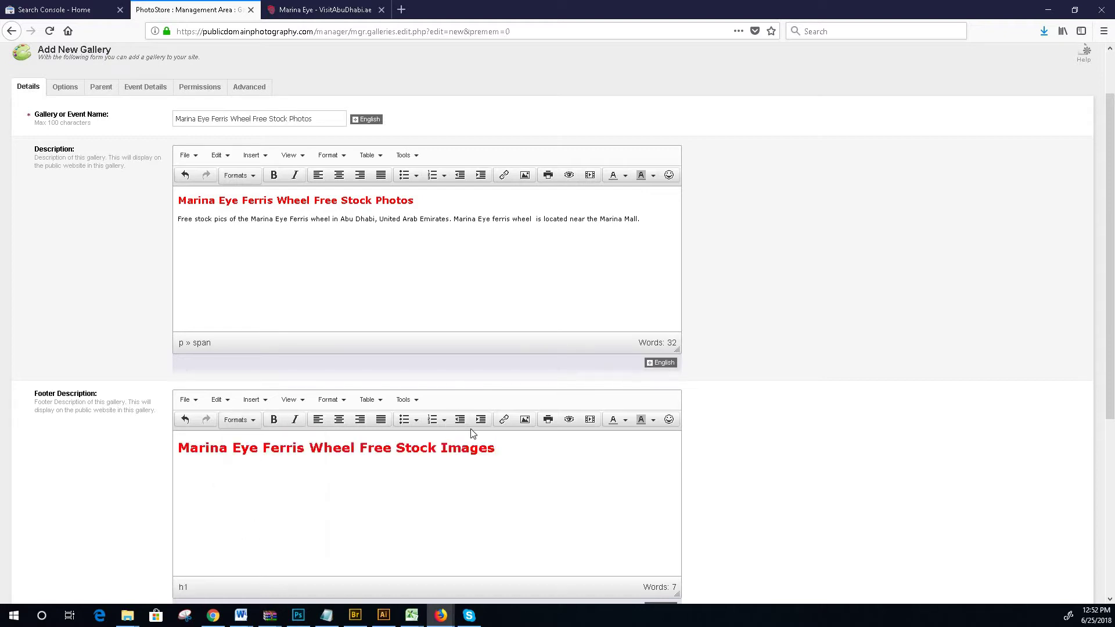
pyautogui.scroll(-4, 331, 425)
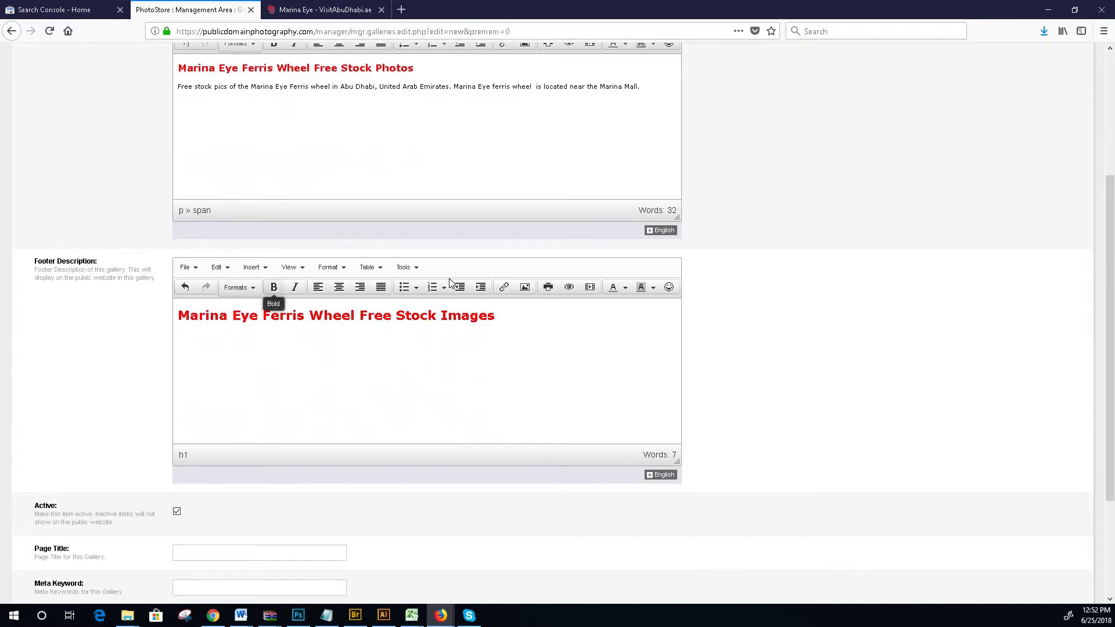
pyautogui.click(407, 267)
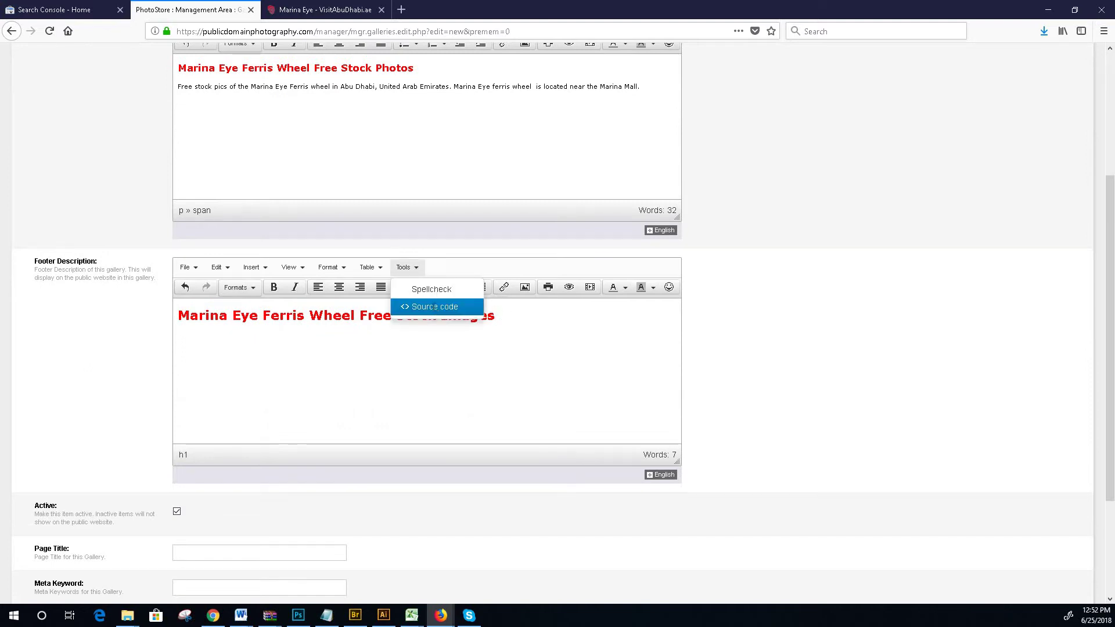
pyautogui.click(435, 306)
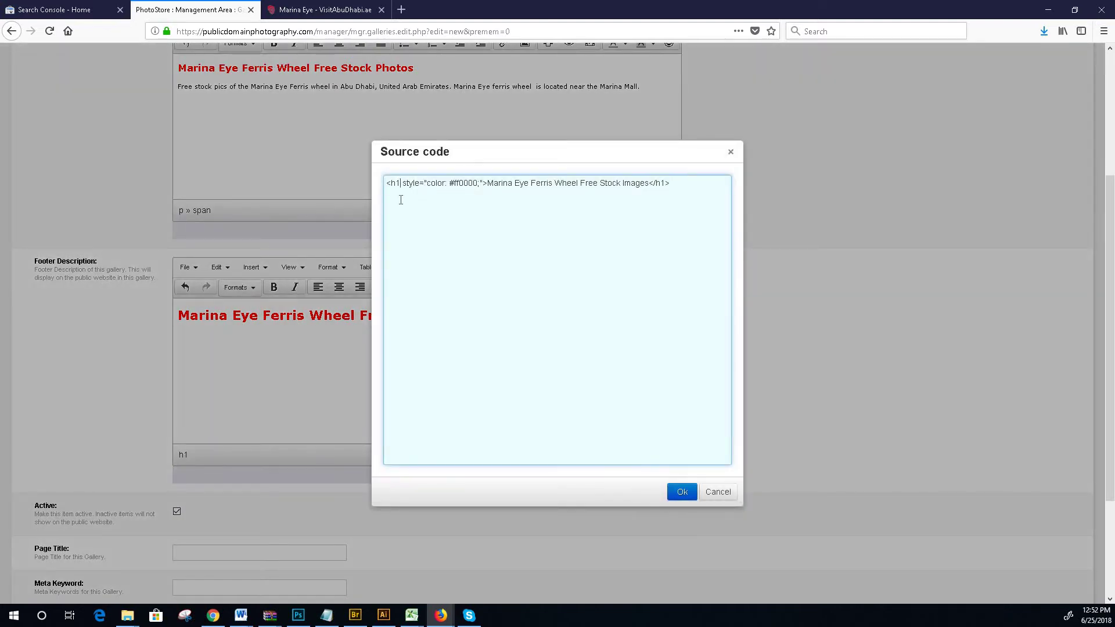
pyautogui.press('BackSpace')
pyautogui.write('3')
pyautogui.moveTo(459, 183); pyautogui.dragTo(454, 183)
pyautogui.write('00')
pyautogui.click(683, 493)
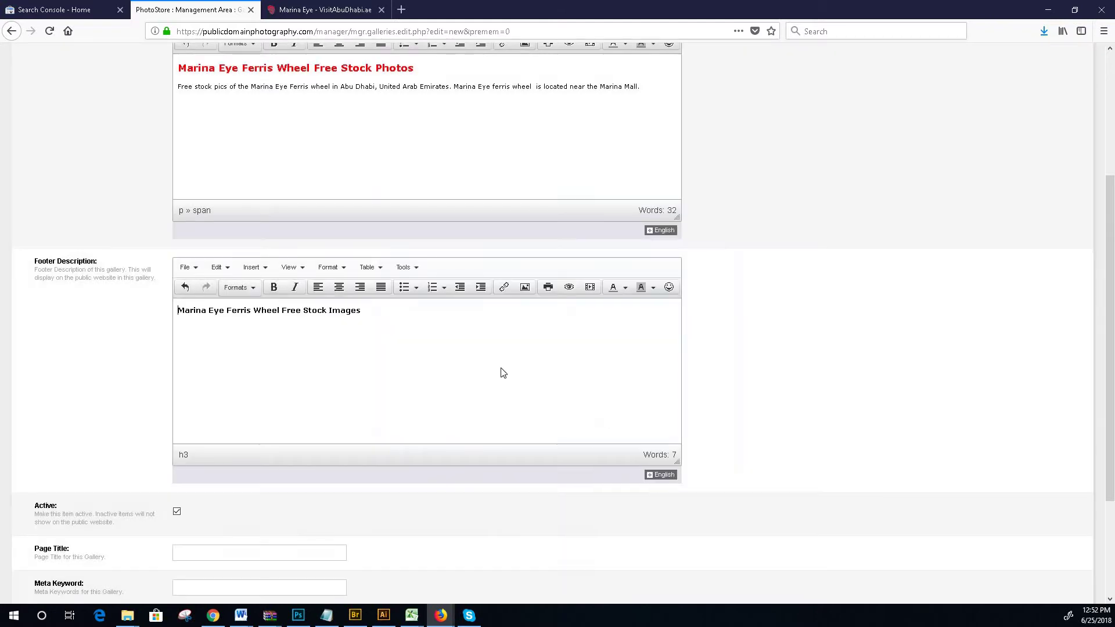
# - Below the footer heading, write "Amazing free pics of Abu Dhabi's world famous Marina Eye Ferris", copying the wheel's name from the description
pyautogui.click(389, 321)
pyautogui.write("Amazing free pics of Abu Dhabi's world")
pyautogui.write('famoun')
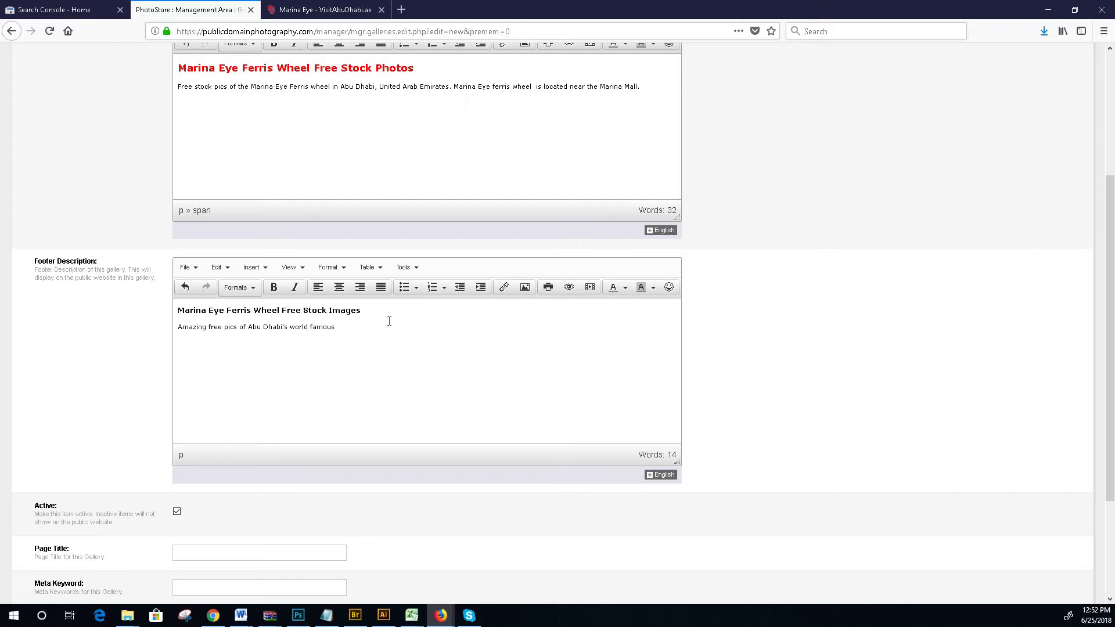
pyautogui.moveTo(251, 86); pyautogui.dragTo(308, 88)
pyautogui.rightClick(300, 90)
pyautogui.click(346, 328)
pyautogui.hotkey('ctrl', 'v')
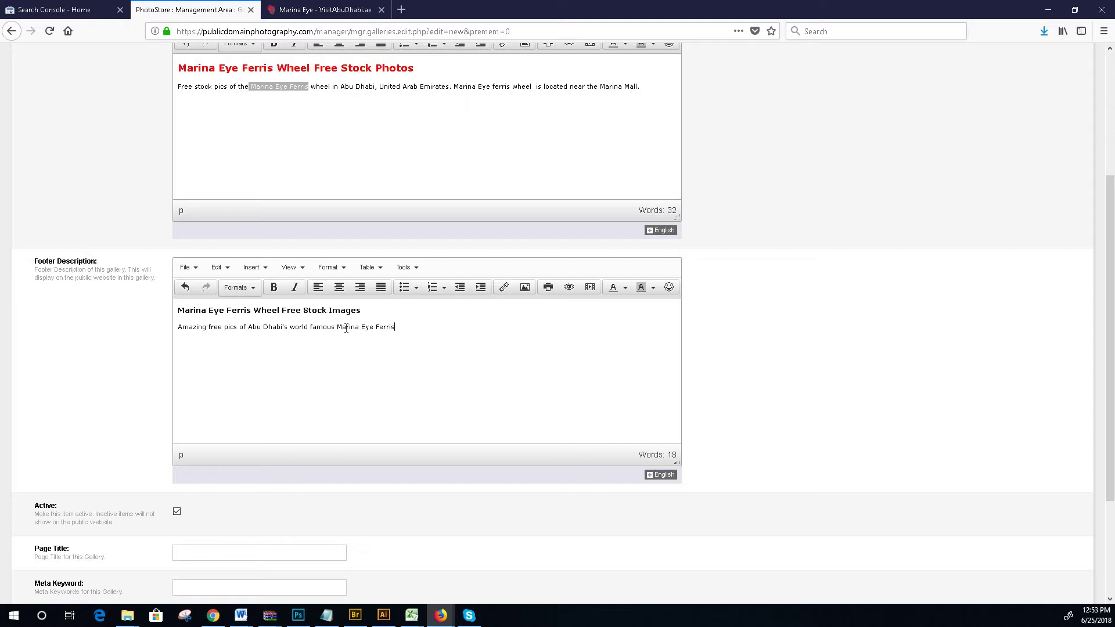
# - Copy the full gallery name into the empty Page Title
pyautogui.scroll(5, 461, 351)
pyautogui.click(316, 185)
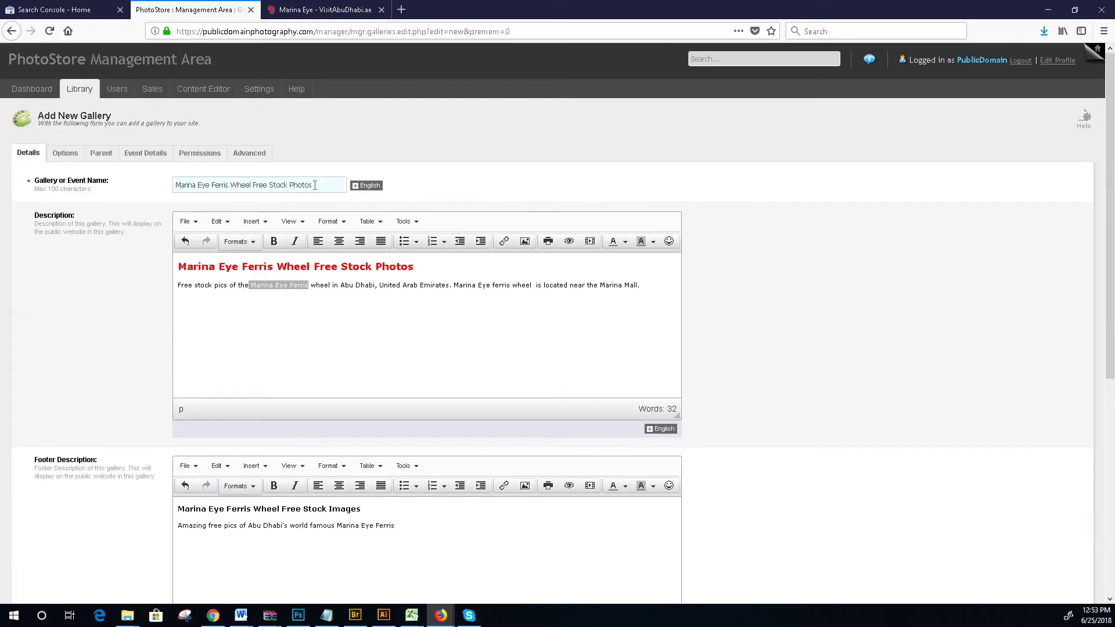
pyautogui.tripleClick(196, 184)
pyautogui.rightClick(199, 184)
pyautogui.click(239, 218)
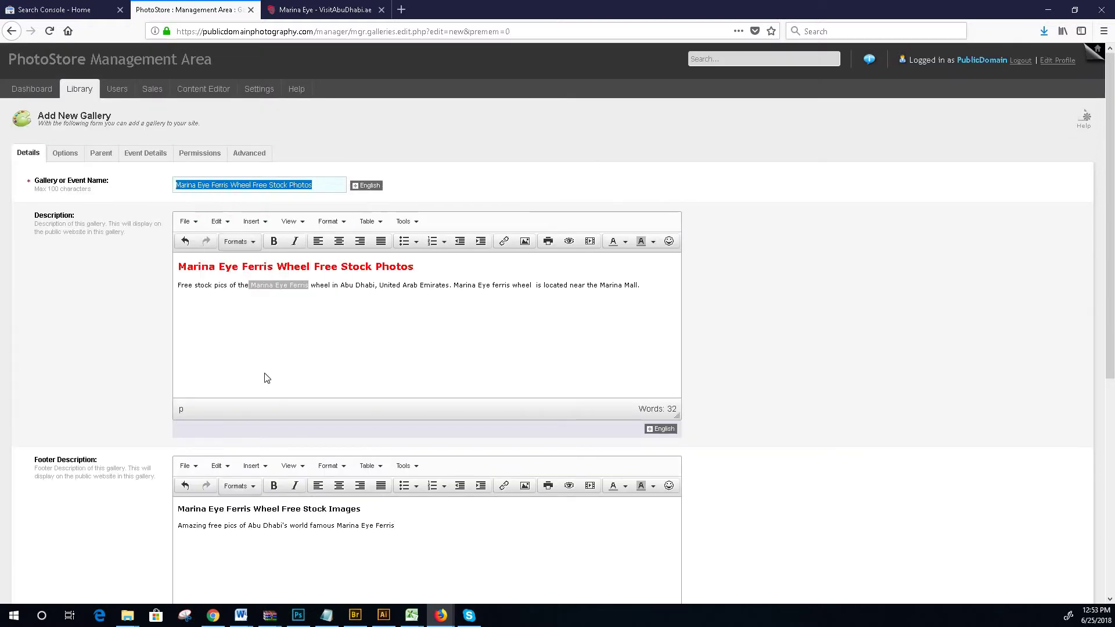
pyautogui.scroll(-5, 266, 378)
pyautogui.click(239, 405)
pyautogui.rightClick(239, 405)
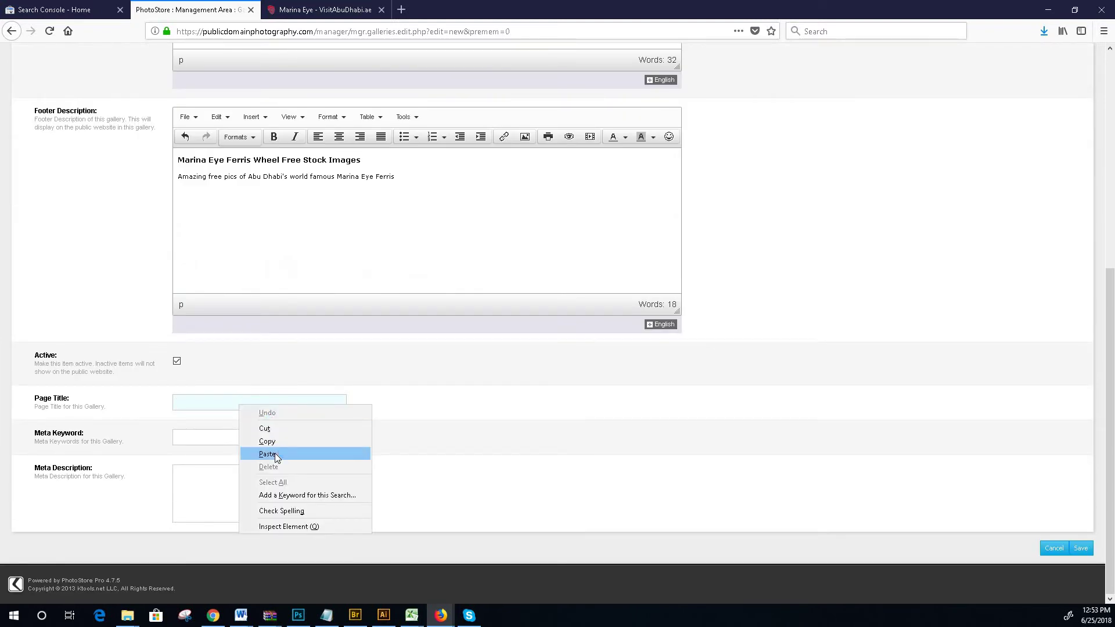
pyautogui.click(274, 453)
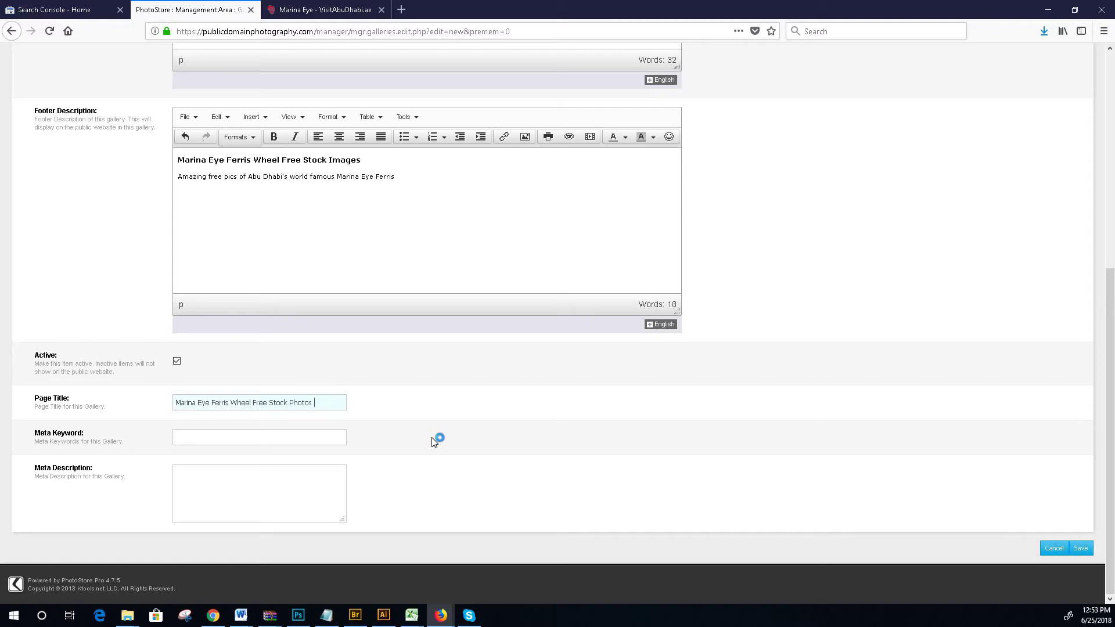
pyautogui.write('the huge')
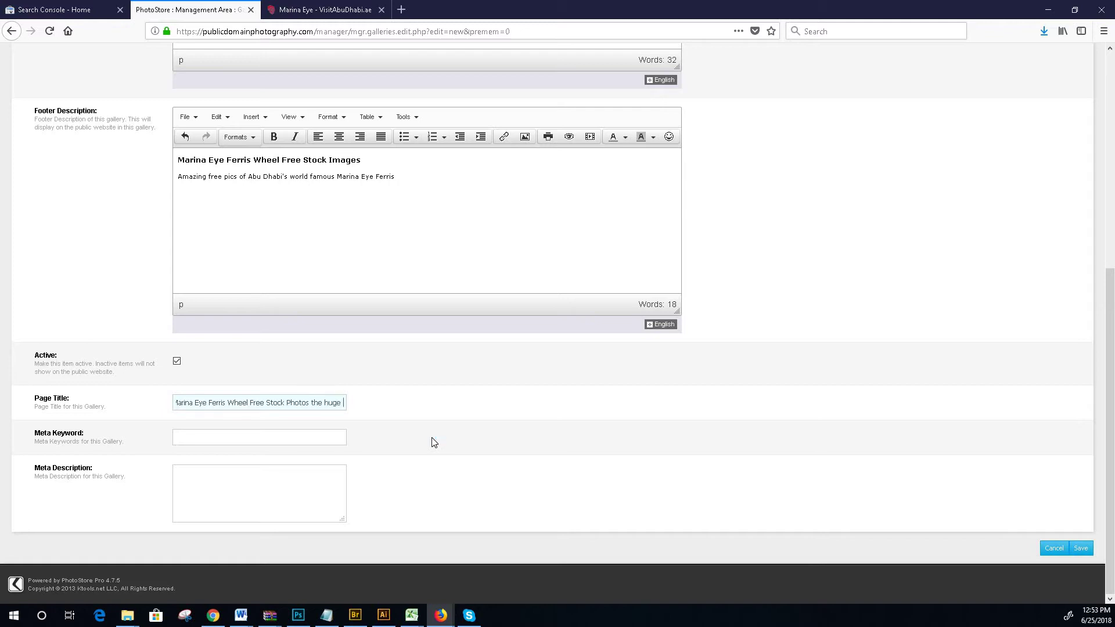
pyautogui.press('BackSpace')
pyautogui.press('BackSpace')
pyautogui.press('BackSpace')
pyautogui.press('BackSpace')
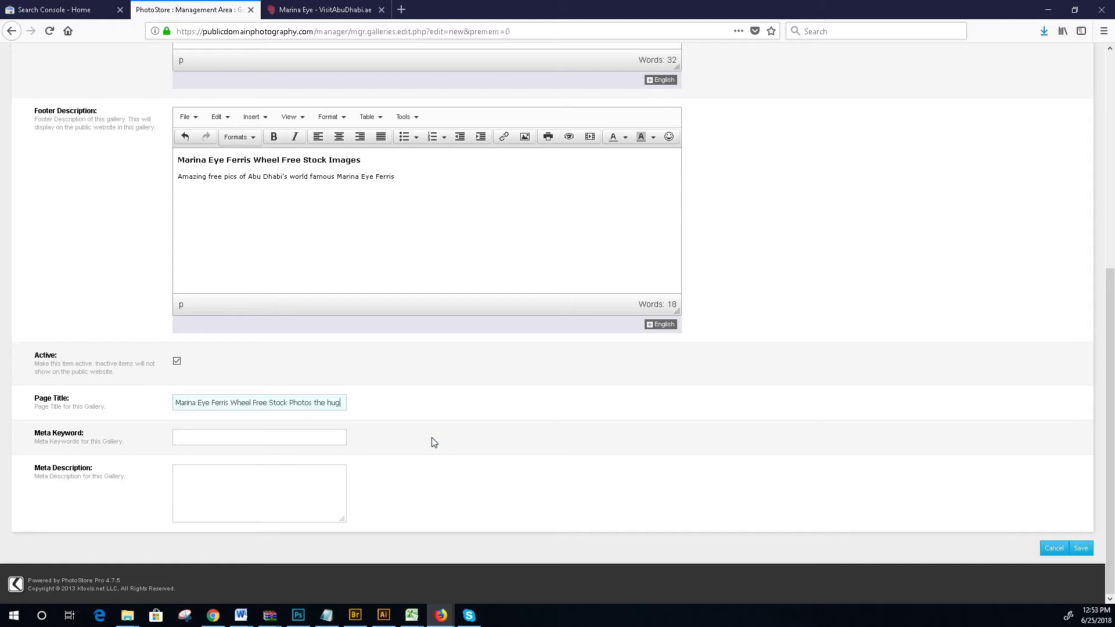
pyautogui.press('BackSpace')
pyautogui.press('BackSpace')
# - Extend the Page Title with "of a major landmark in Abu Dhabi"
pyautogui.write('of a major l')
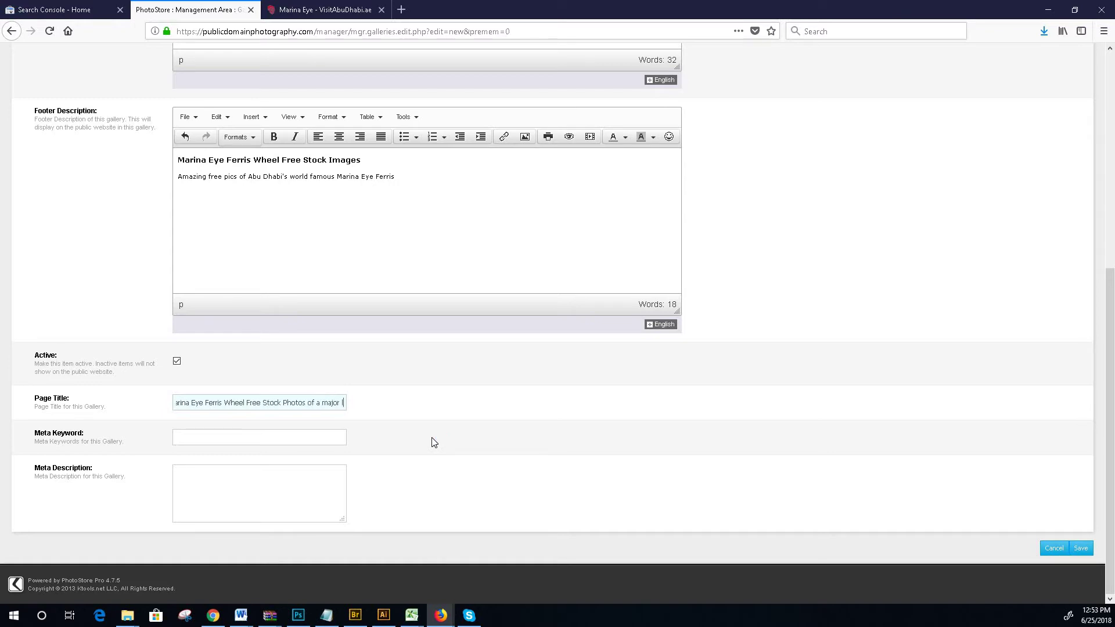
pyautogui.write('andmark in n')
pyautogui.press('BackSpace')
pyautogui.press('BackSpace')
pyautogui.write('A')
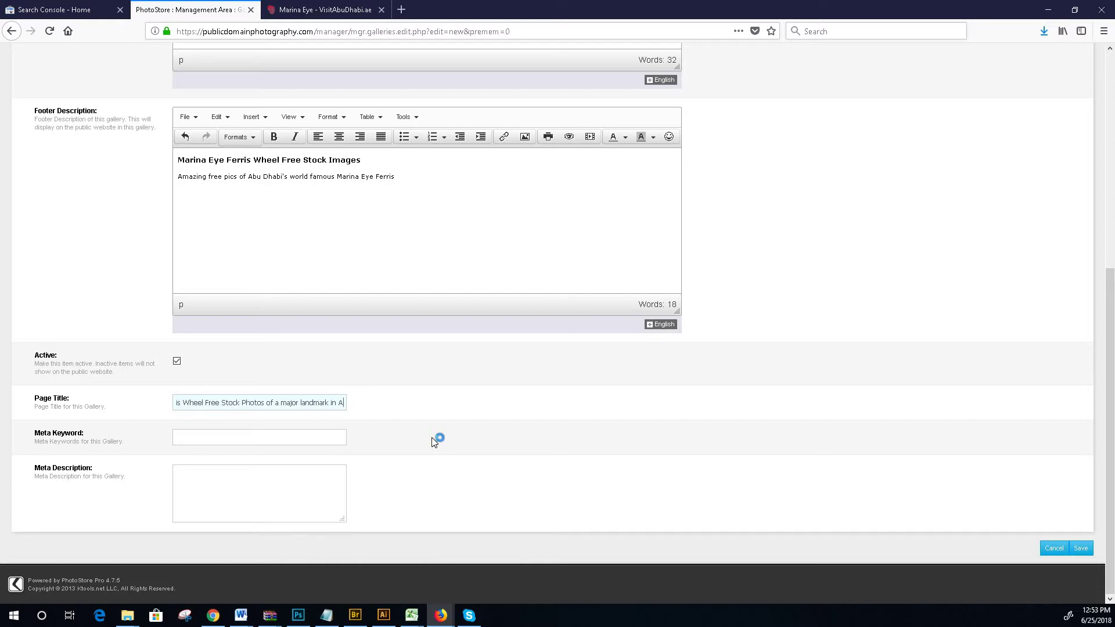
pyautogui.write('bu Dhabi')
# - Enter "Marina Eye Ferris Wheel Free Stock Photos," as the first Meta Keyword by pasting the copied gallery name
pyautogui.click(198, 437)
pyautogui.rightClick(198, 437)
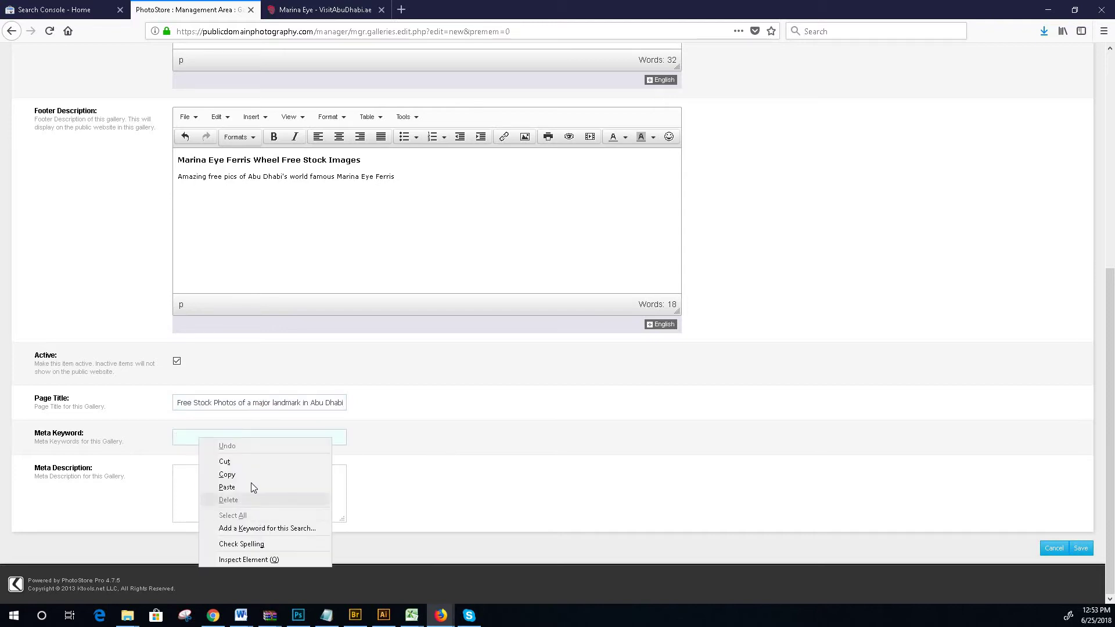
pyautogui.click(251, 486)
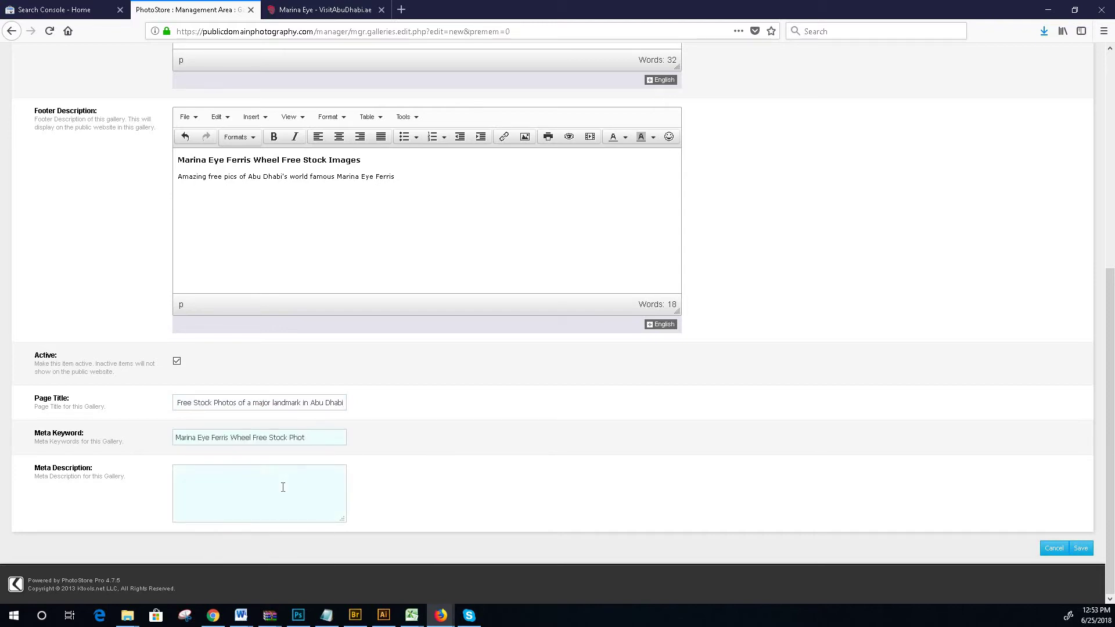
pyautogui.write('os,')
# - Add a second keyword phrase, "Marina Eye Ferris Wheel Free Stock images,", by pasting the name again and replacing its last word
pyautogui.rightClick(325, 440)
pyautogui.click(375, 491)
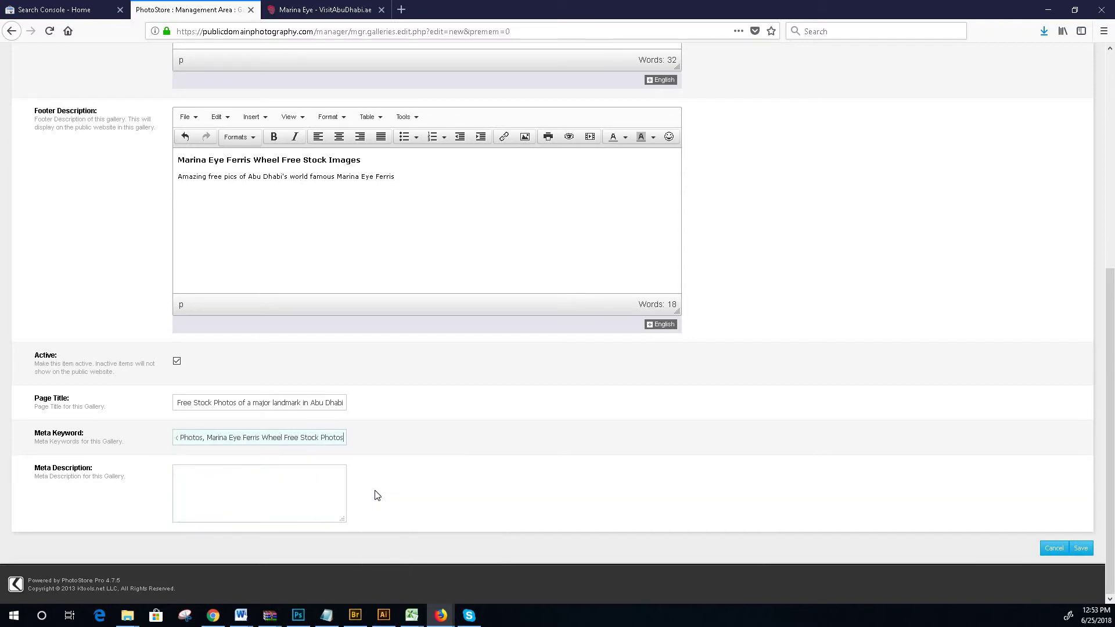
pyautogui.press('BackSpace')
pyautogui.press('BackSpace')
pyautogui.press('BackSpace')
pyautogui.press('BackSpace')
pyautogui.press('BackSpace')
pyautogui.press('BackSpace')
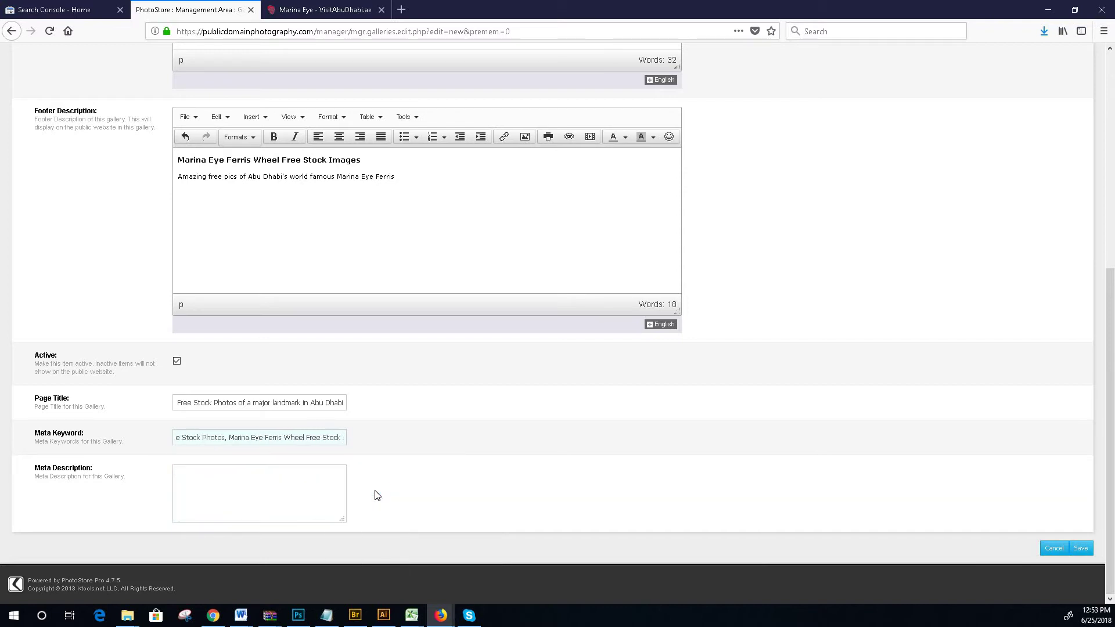
pyautogui.write('images,')
# - Copy "Marina Eye Ferris wheel in Abu Dhabi" from the description and add it at the end of the Meta Keyword entry
pyautogui.scroll(6, 318, 197)
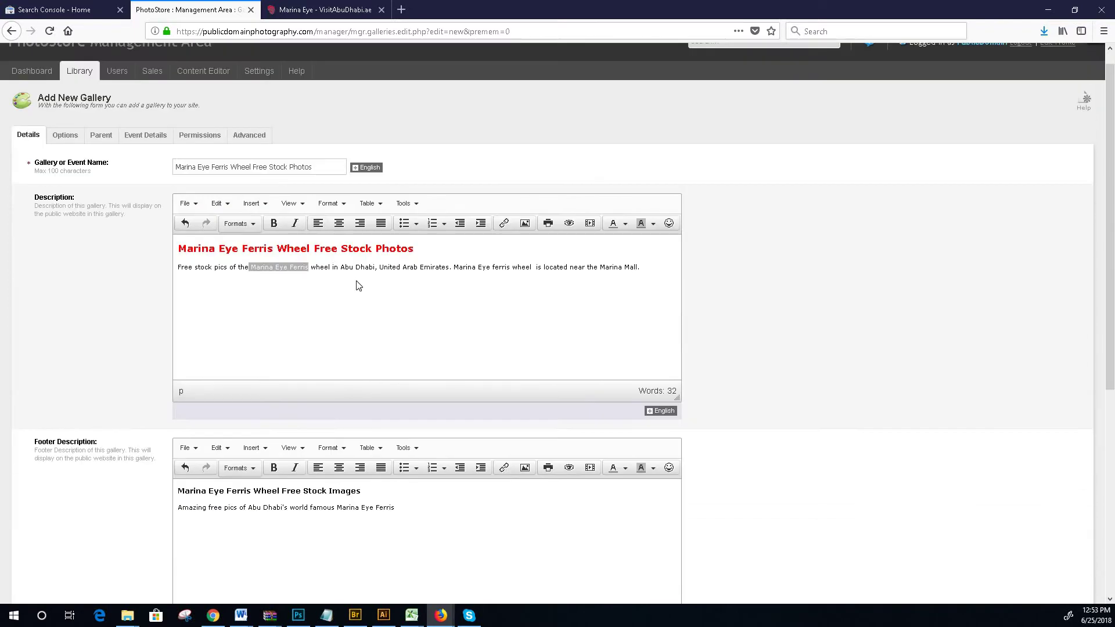
pyautogui.click(356, 267)
pyautogui.moveTo(251, 267); pyautogui.dragTo(379, 267)
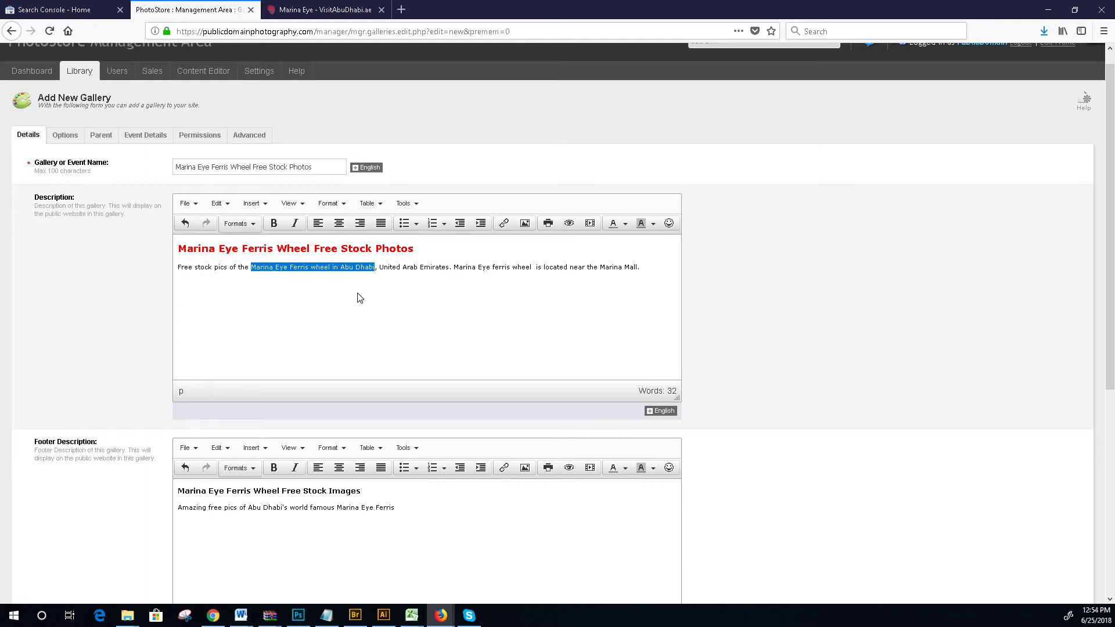
pyautogui.scroll(-6, 359, 298)
pyautogui.click(345, 438)
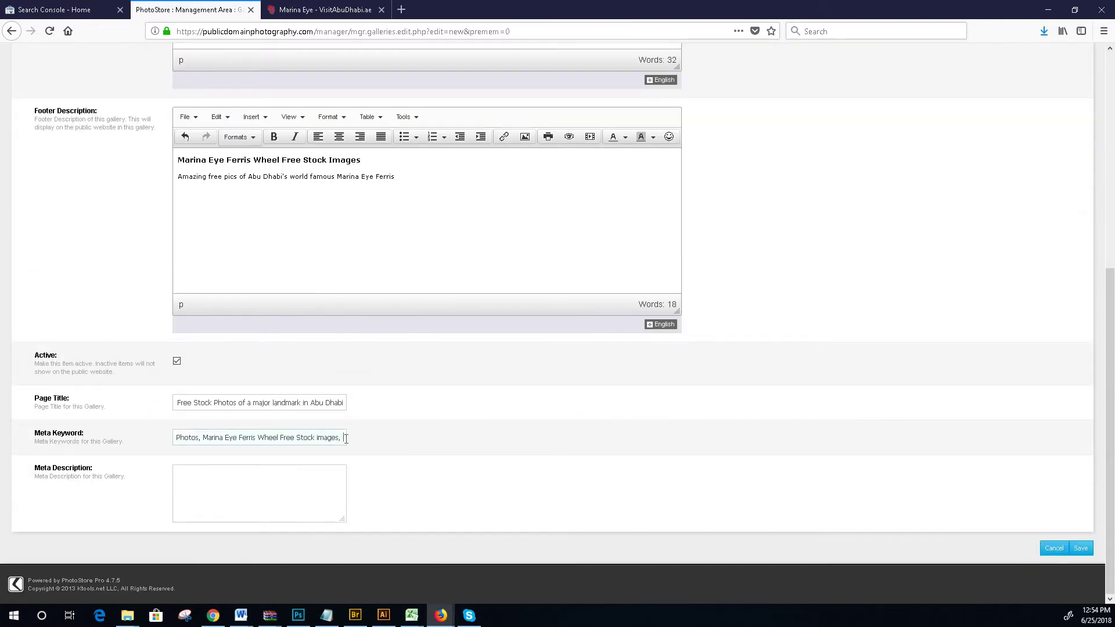
pyautogui.hotkey('ctrl', 'v')
# - Switch to the Excel workbook "12h finished (1)", copy the description in cell D567, and return to the gallery form
pyautogui.click(412, 616)
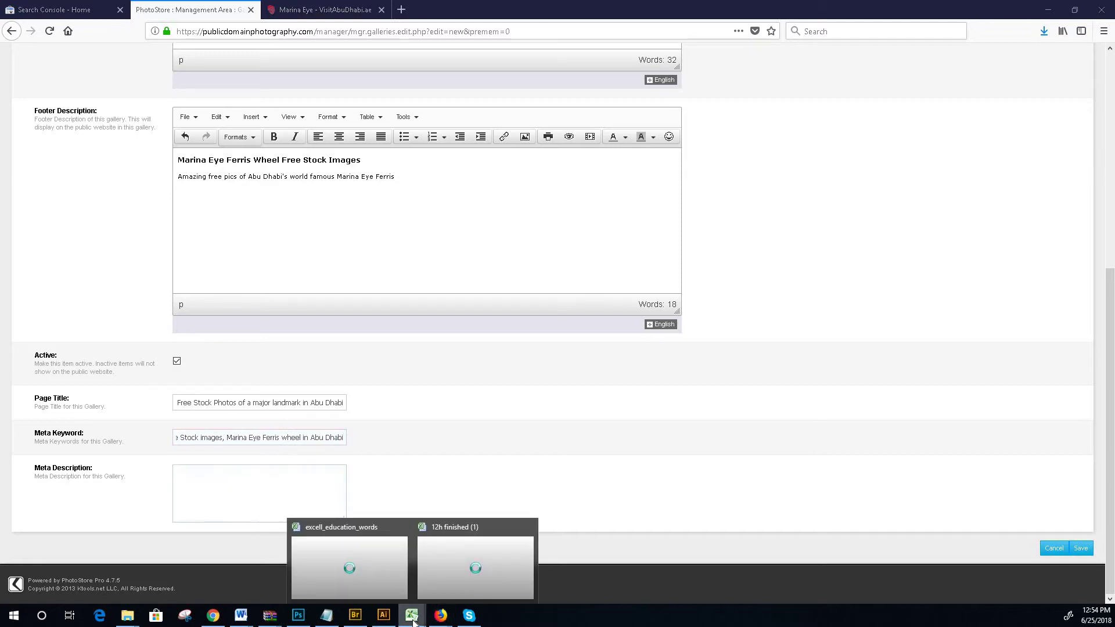
pyautogui.click(444, 572)
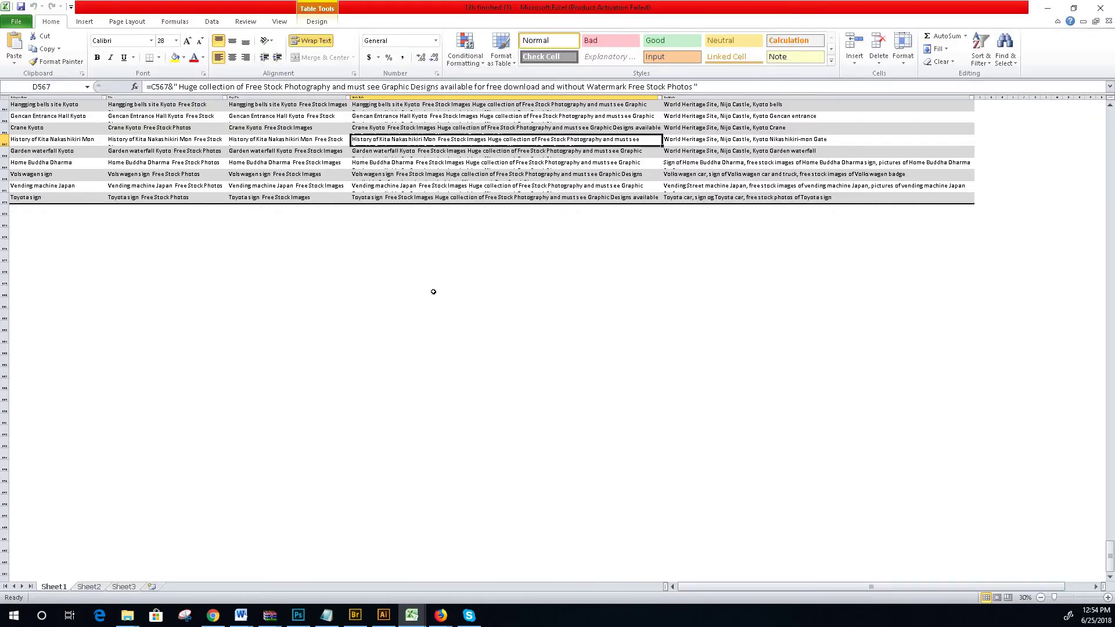
pyautogui.rightClick(432, 139)
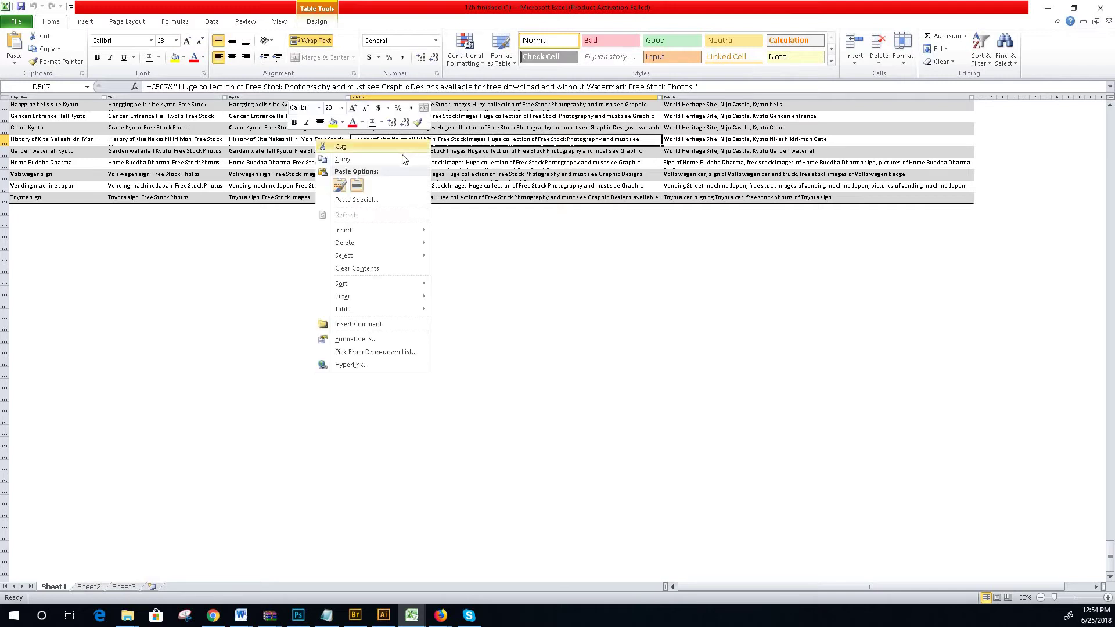
pyautogui.click(372, 161)
pyautogui.click(1048, 9)
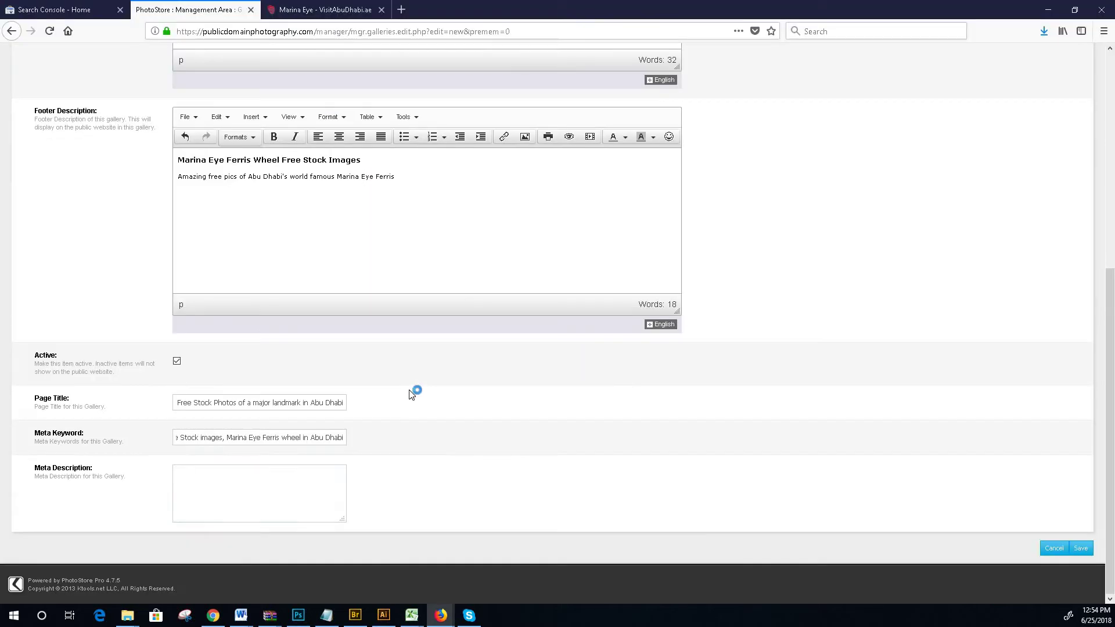
# - Paste the copied text into the Meta Description and delete its opening words "History of Kita Nakashikiri Mon"
pyautogui.rightClick(216, 473)
pyautogui.click(242, 524)
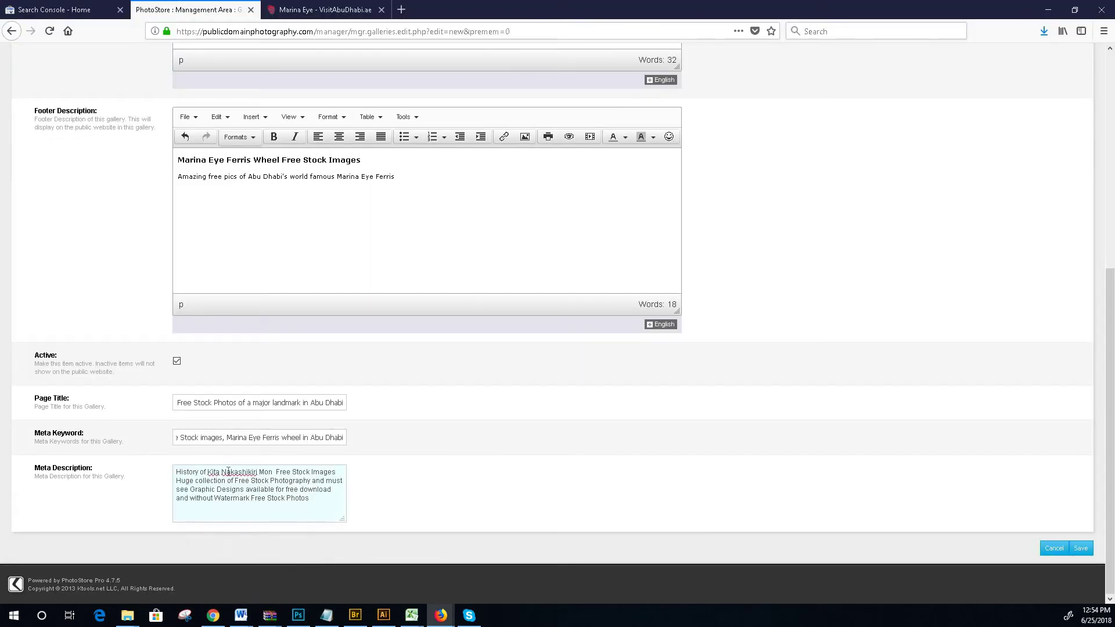
pyautogui.moveTo(273, 472); pyautogui.dragTo(176, 472)
pyautogui.press('BackSpace')
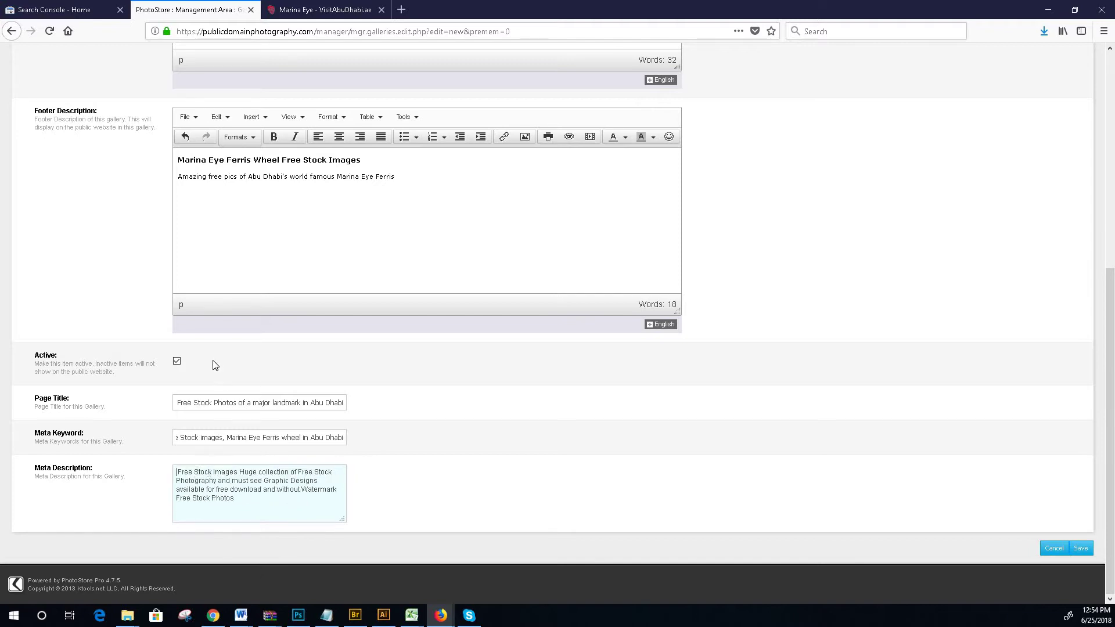
# - Copy the gallery name to the start of the Meta Description, followed by "and", and add "of" at the end of the text
pyautogui.scroll(10, 278, 250)
pyautogui.tripleClick(183, 186)
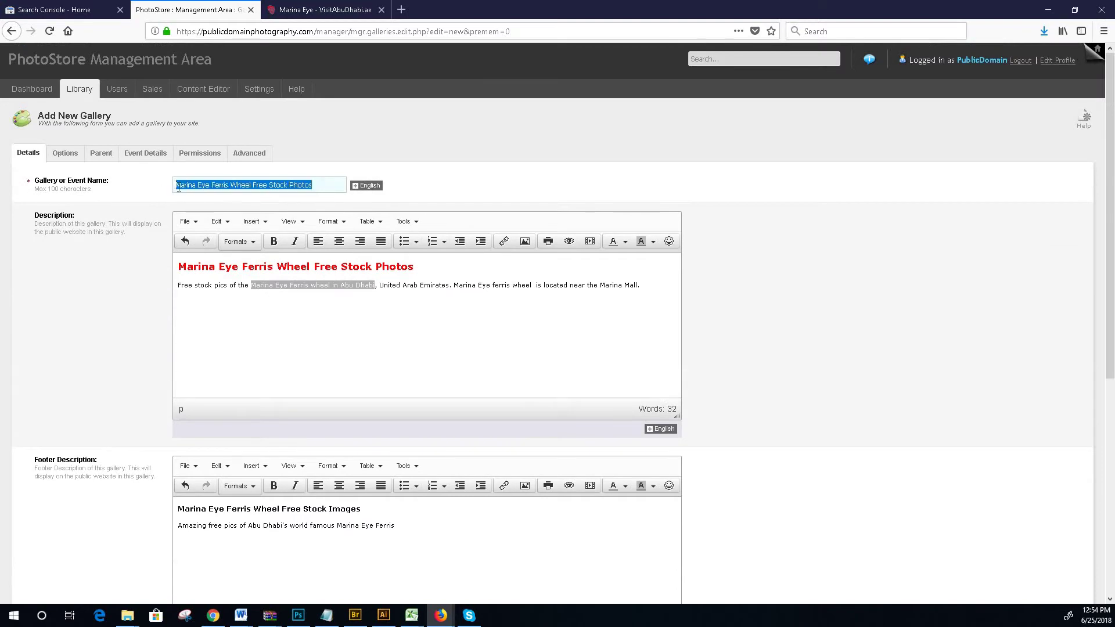
pyautogui.rightClick(185, 189)
pyautogui.click(228, 224)
pyautogui.scroll(-6, 249, 423)
pyautogui.rightClick(180, 492)
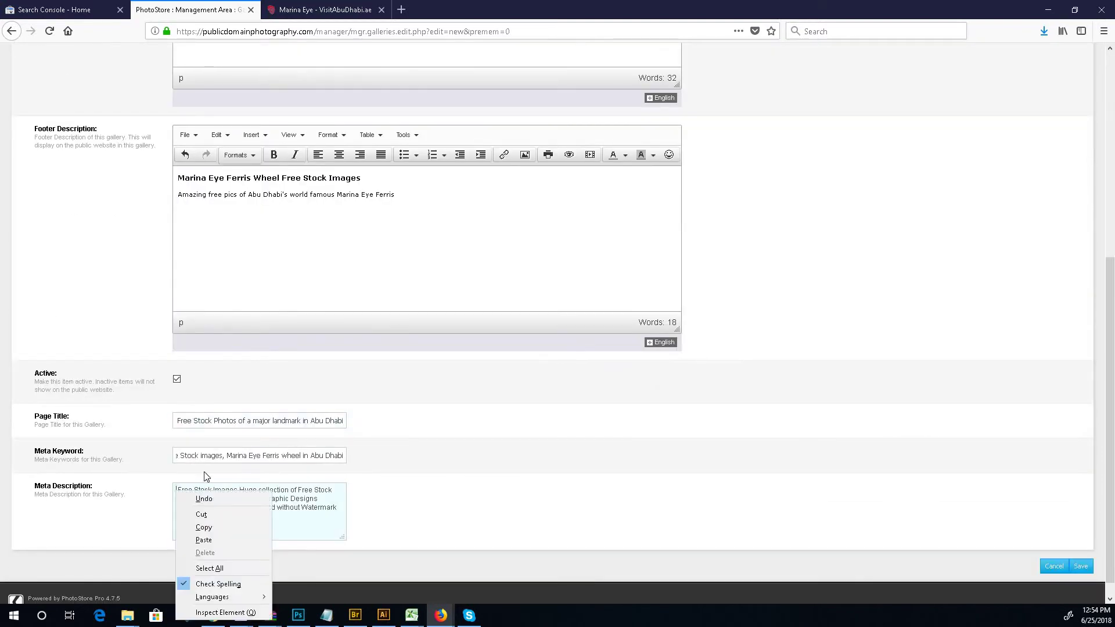
pyautogui.click(255, 539)
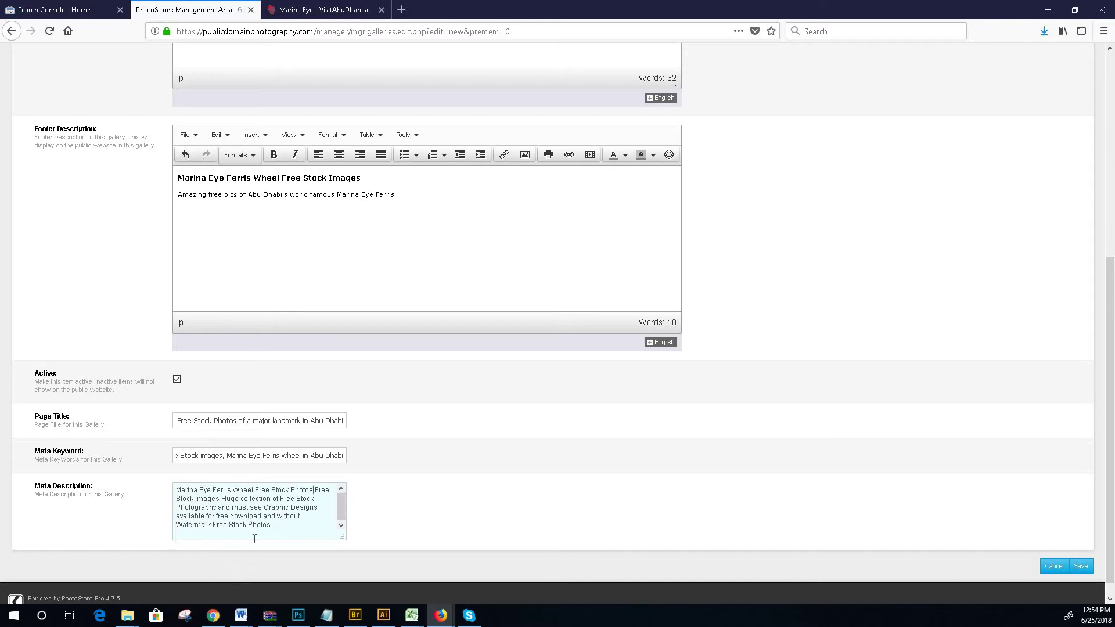
pyautogui.write('and')
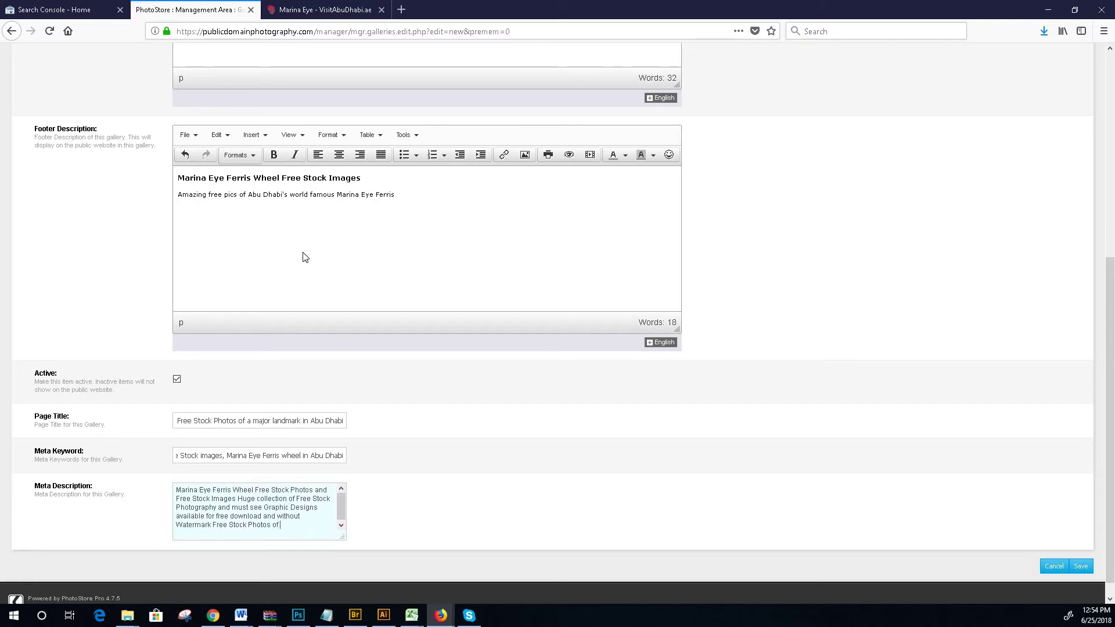
# - Copy "the Marina Eye Ferris wheel" from the gallery description and paste it at the end of the Meta Description
pyautogui.scroll(5, 302, 255)
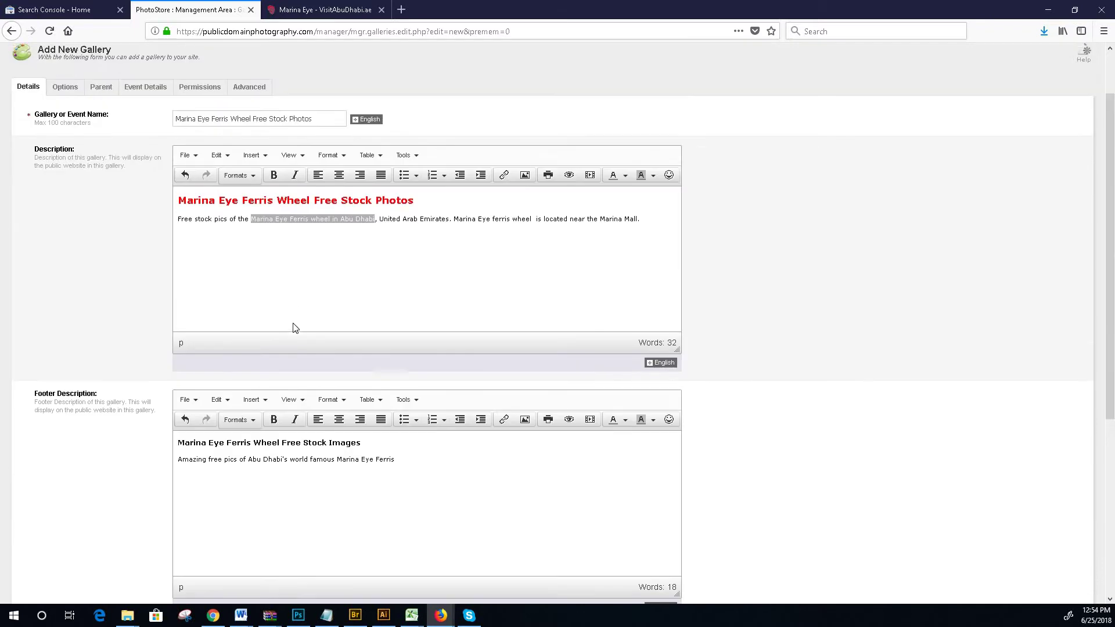
pyautogui.click(219, 220)
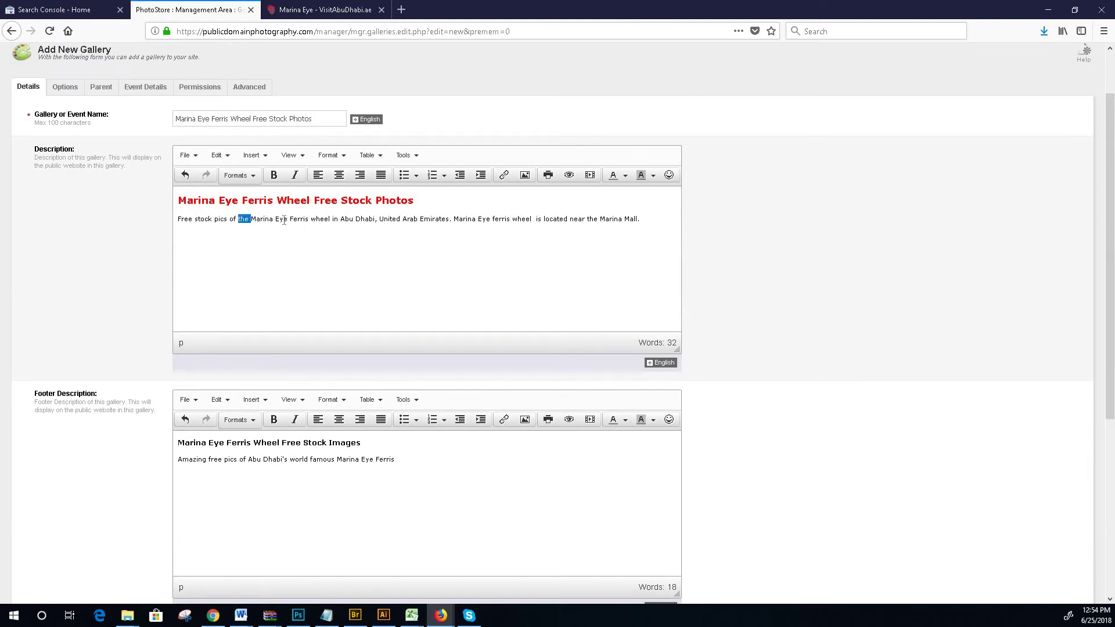
pyautogui.moveTo(284, 222); pyautogui.dragTo(327, 221)
pyautogui.rightClick(323, 222)
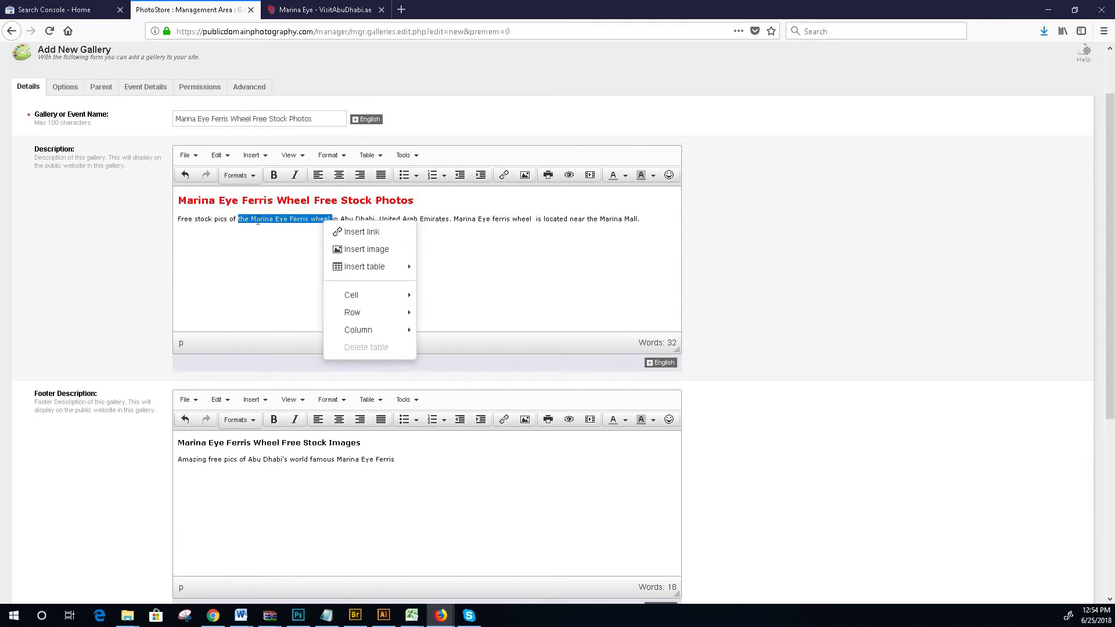
pyautogui.scroll(-5, 249, 349)
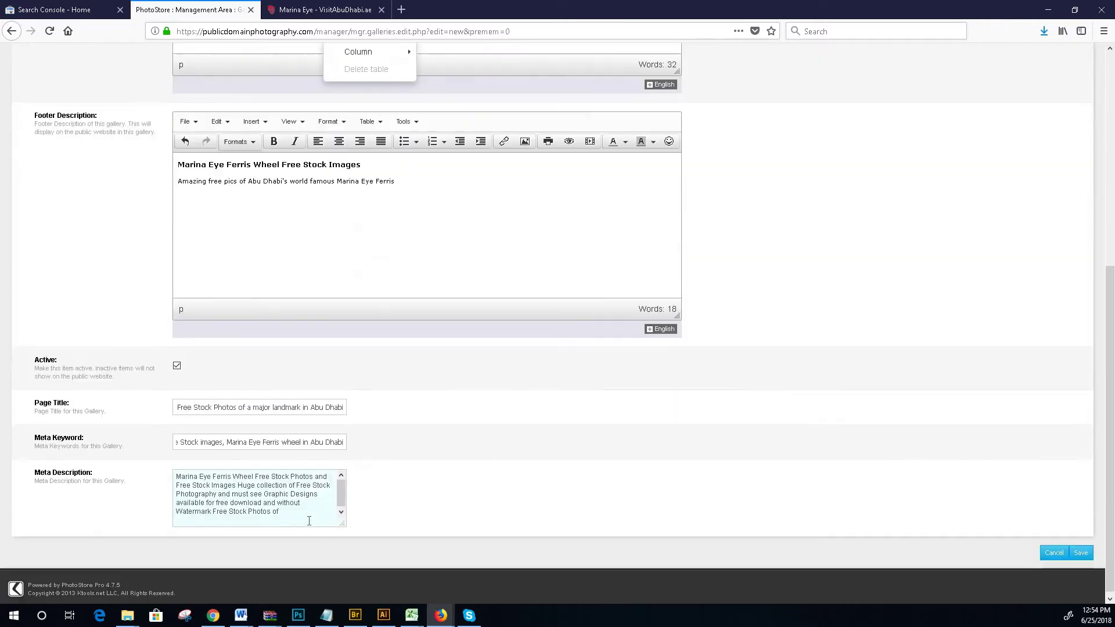
pyautogui.rightClick(297, 507)
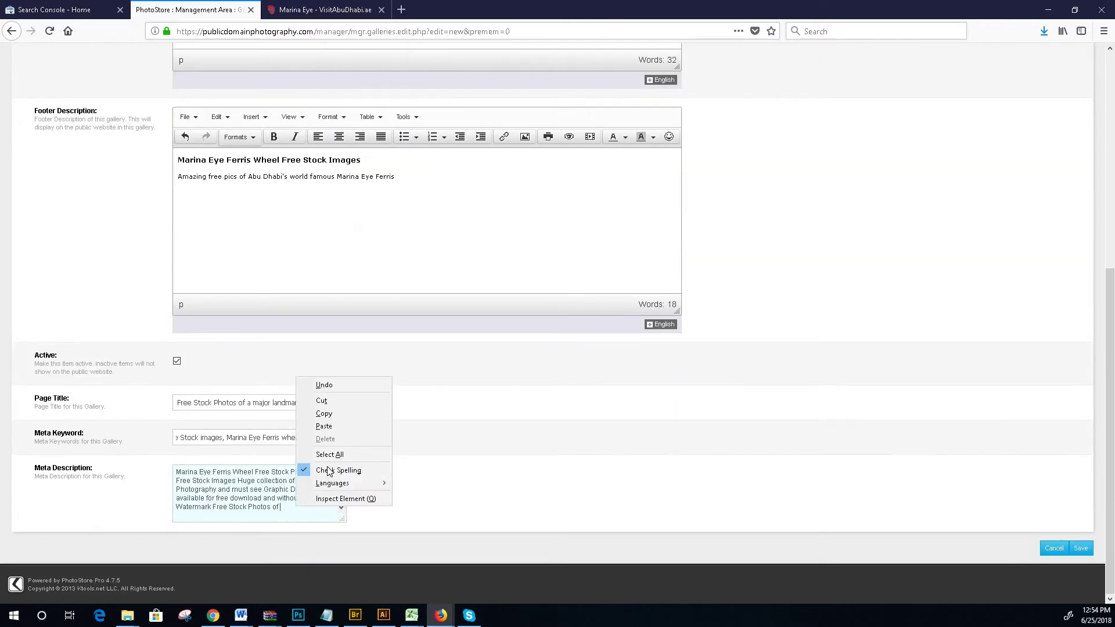
pyautogui.click(332, 426)
# - Upload the desktop image "Marina-Eye-Ferris-wheel-free-stock-photos" as the gallery's icon and save the new gallery
pyautogui.scroll(6, 488, 405)
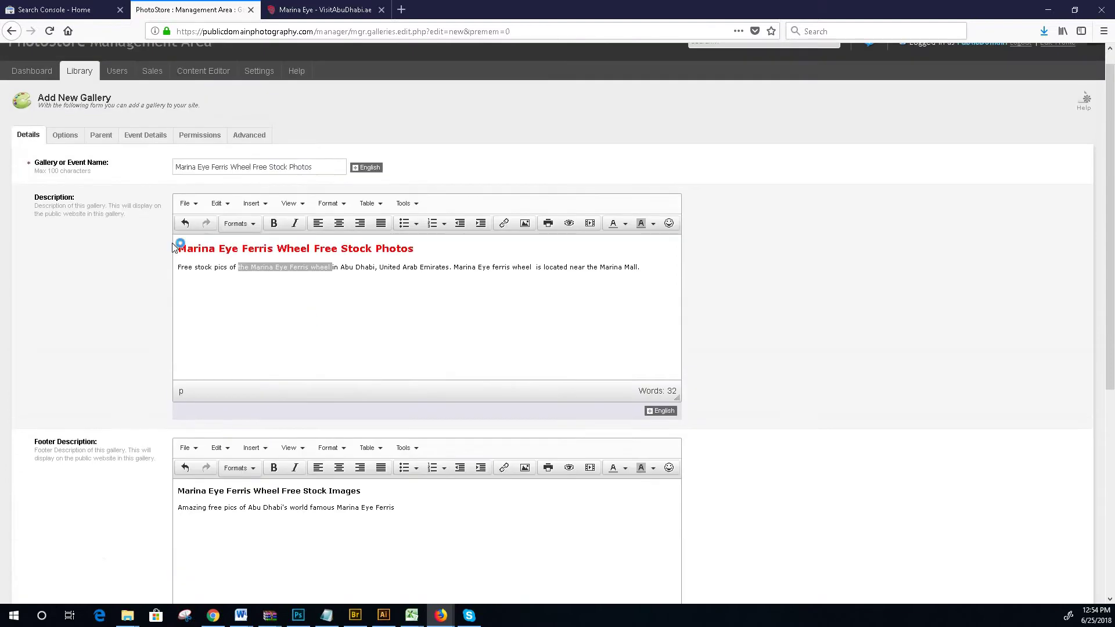
pyautogui.click(68, 139)
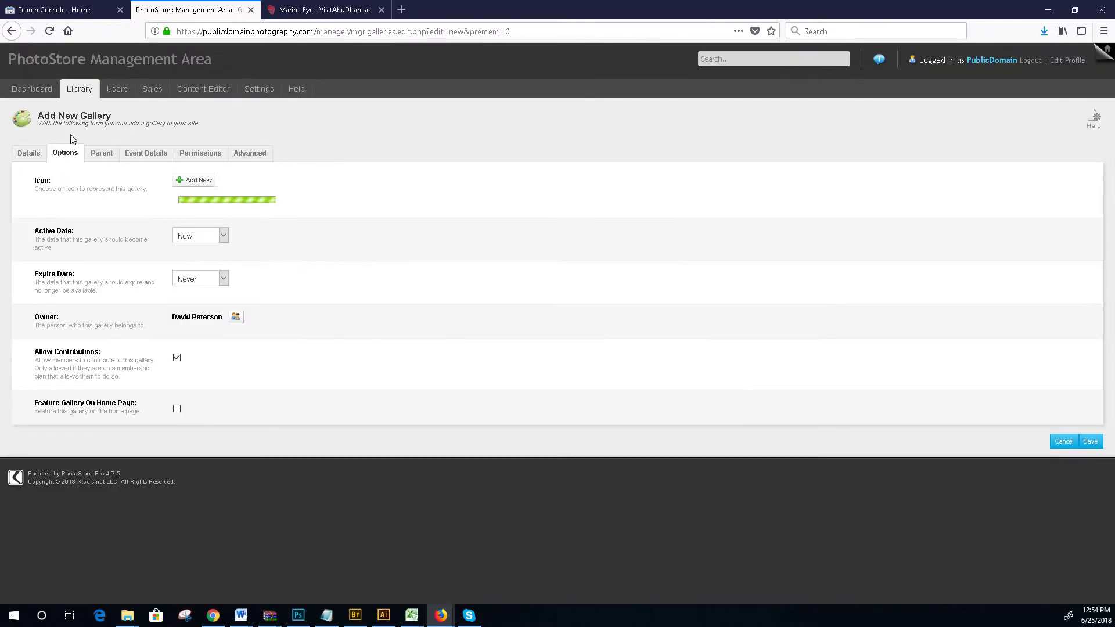
pyautogui.click(195, 183)
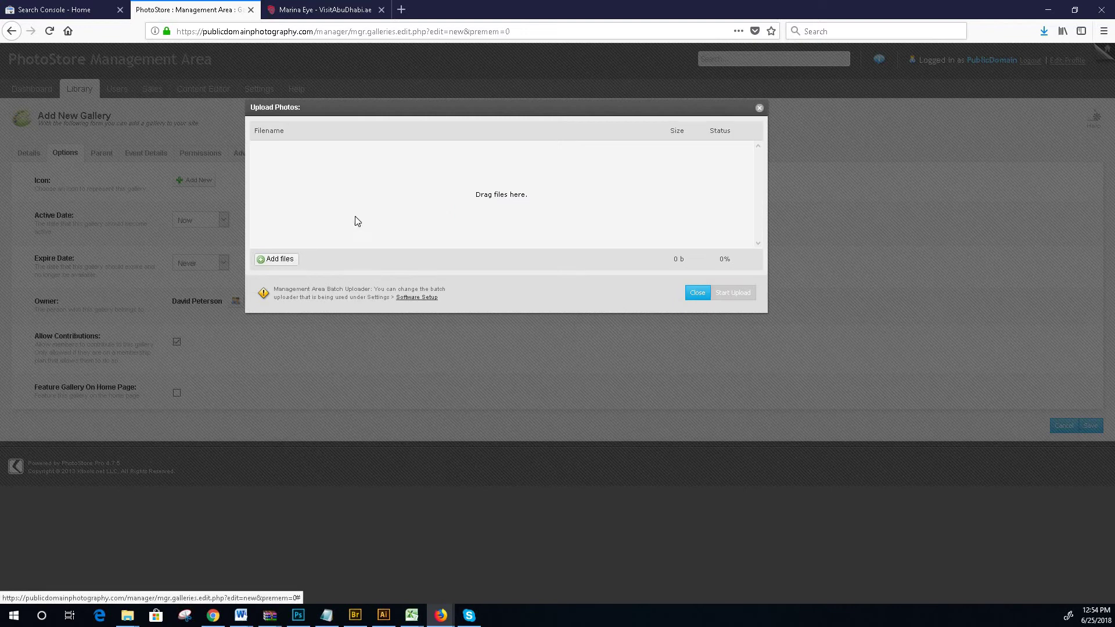
pyautogui.click(403, 204)
pyautogui.moveTo(549, 95); pyautogui.dragTo(549, 197)
pyautogui.click(385, 125)
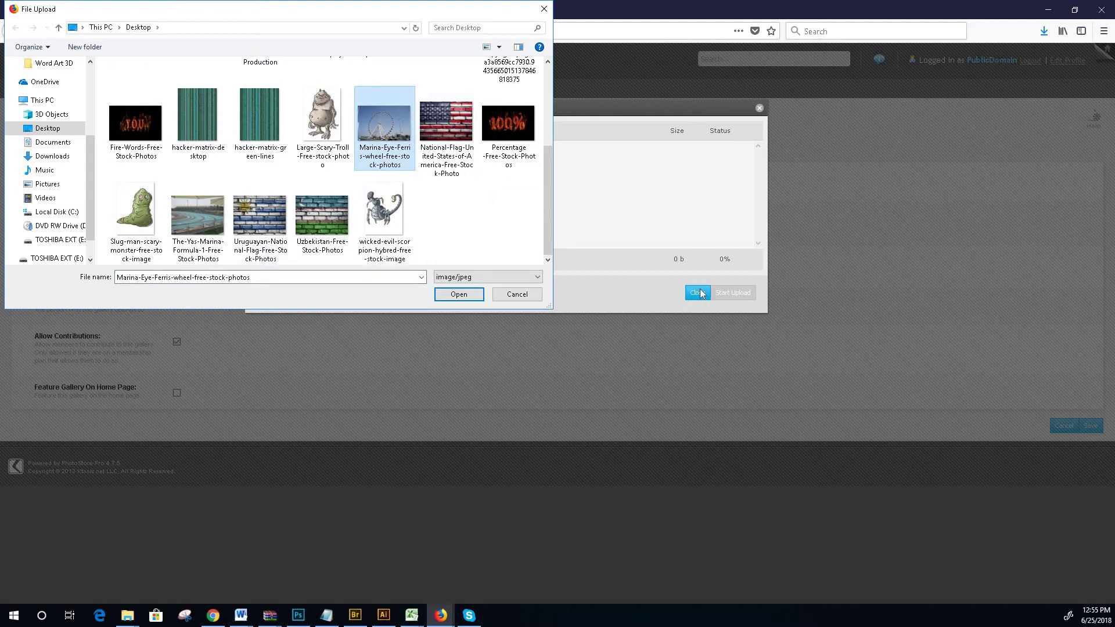
pyautogui.click(458, 294)
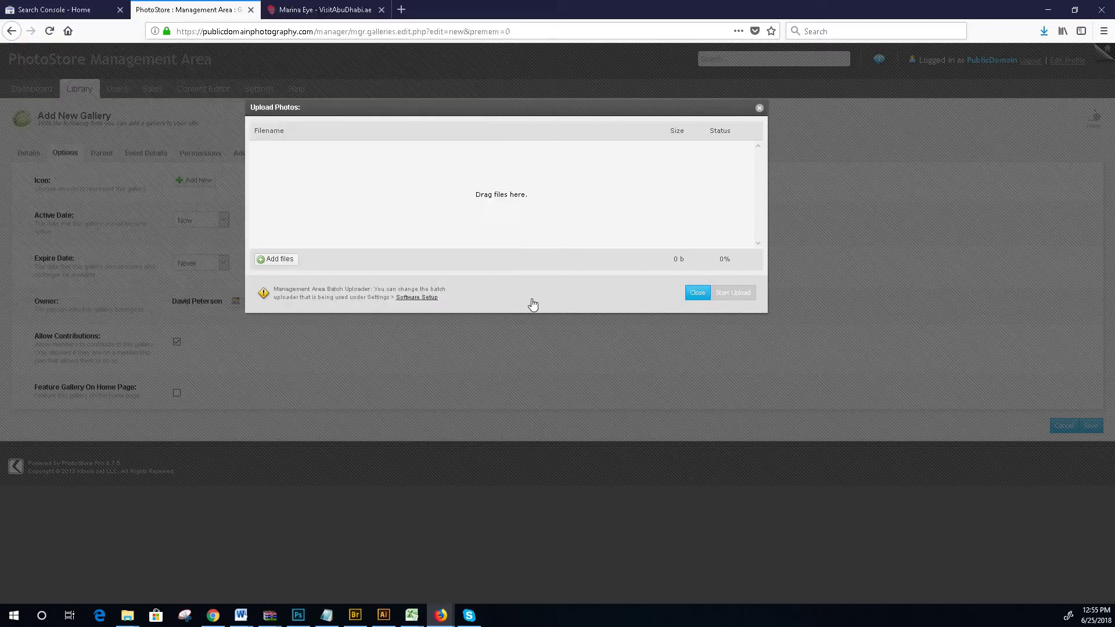
pyautogui.click(744, 301)
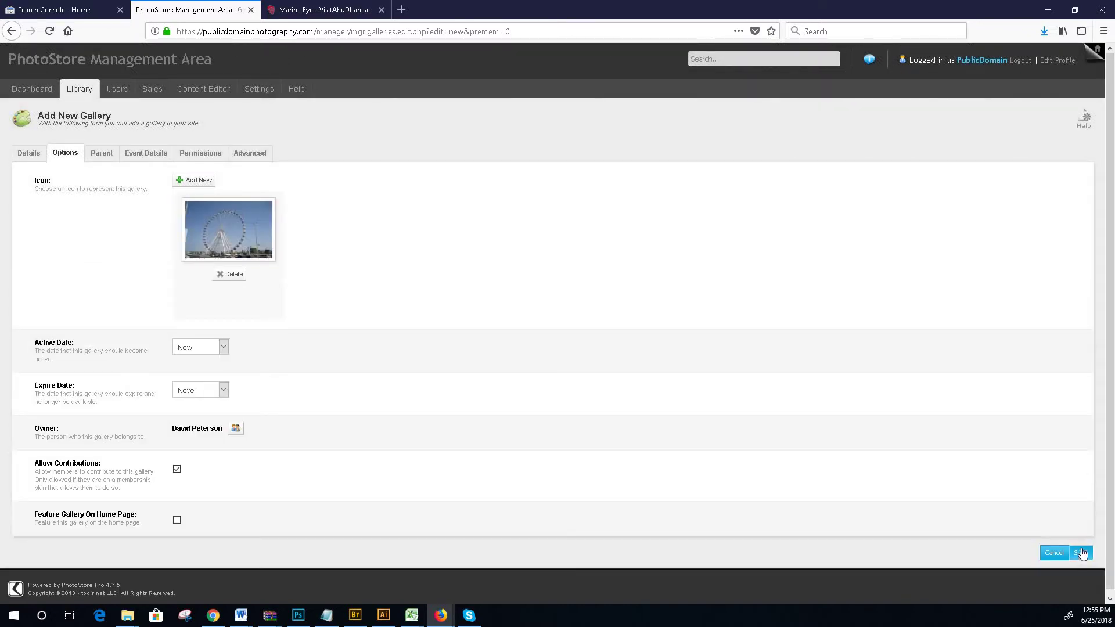
pyautogui.click(1081, 552)
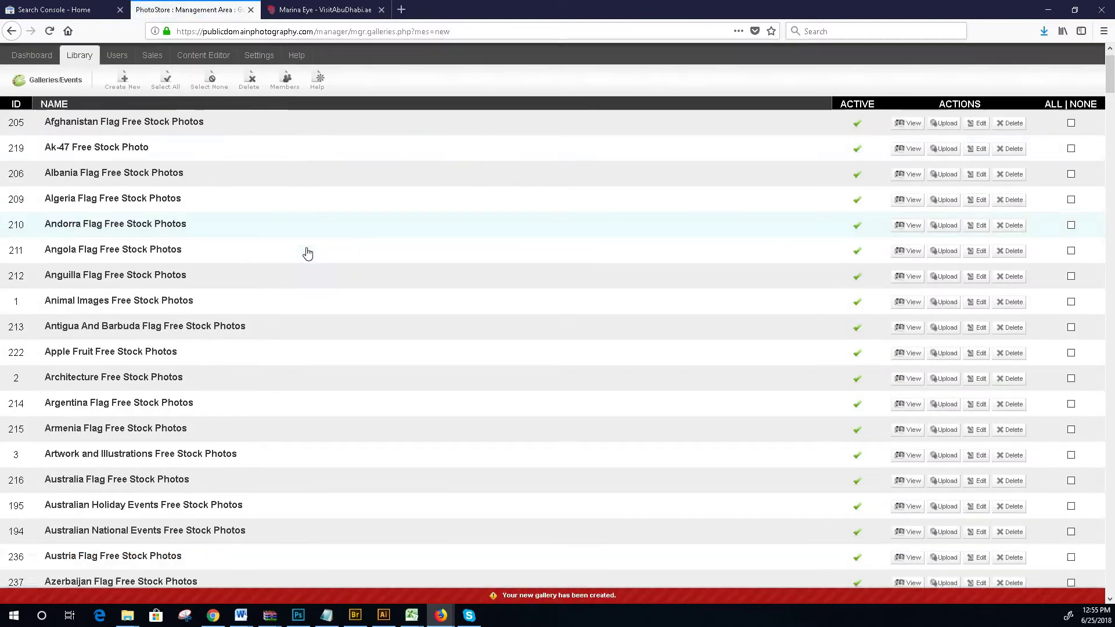
pyautogui.scroll(-5, 308, 254)
# - Switch to the media library in Chrome, open the Ferris wheel photo, and assign it to the Holiday Free Stock Photos gallery
pyautogui.click(213, 615)
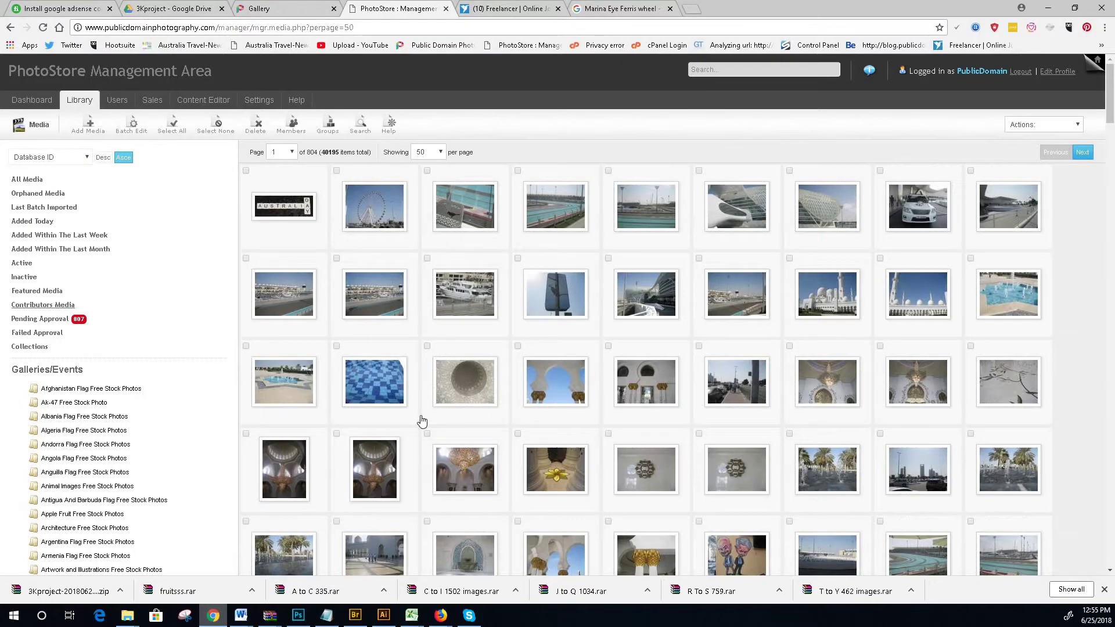
pyautogui.click(376, 207)
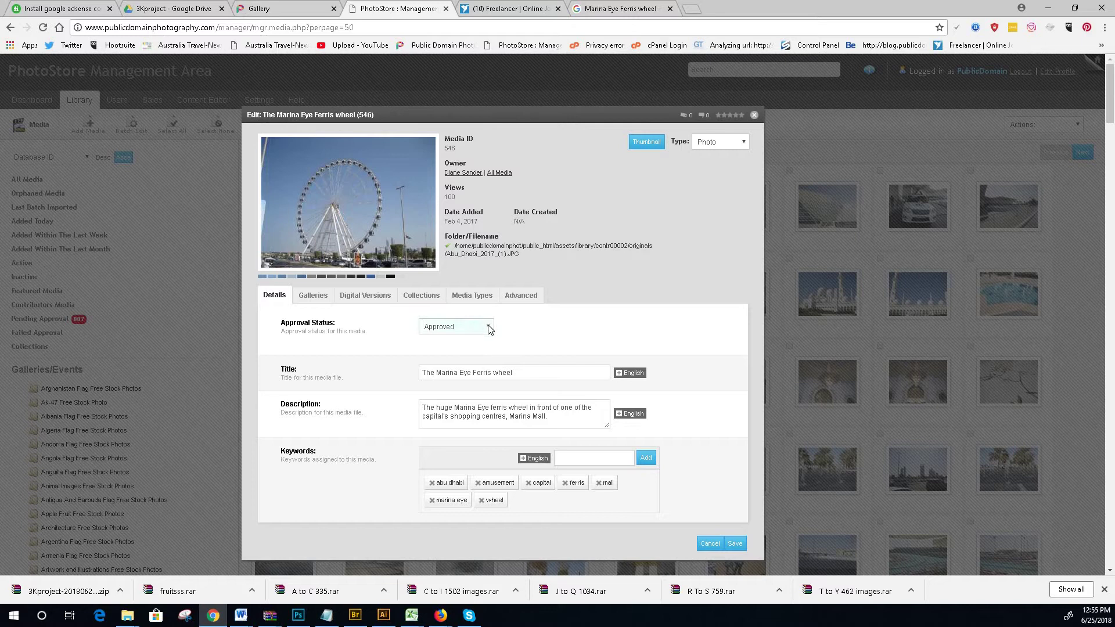
pyautogui.click(314, 297)
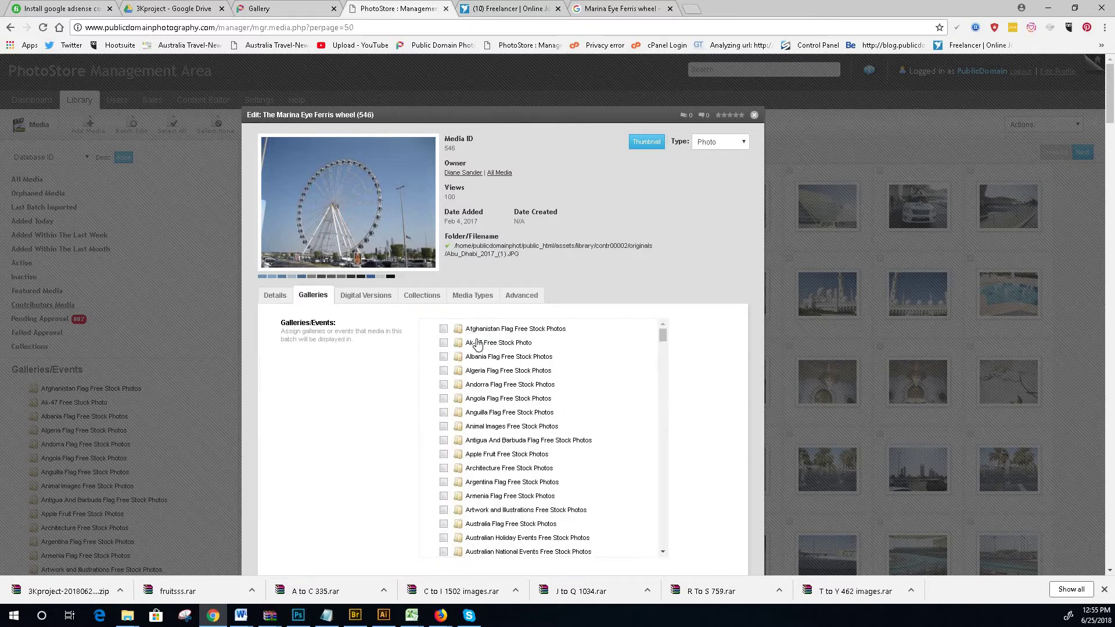
pyautogui.scroll(-15, 584, 364)
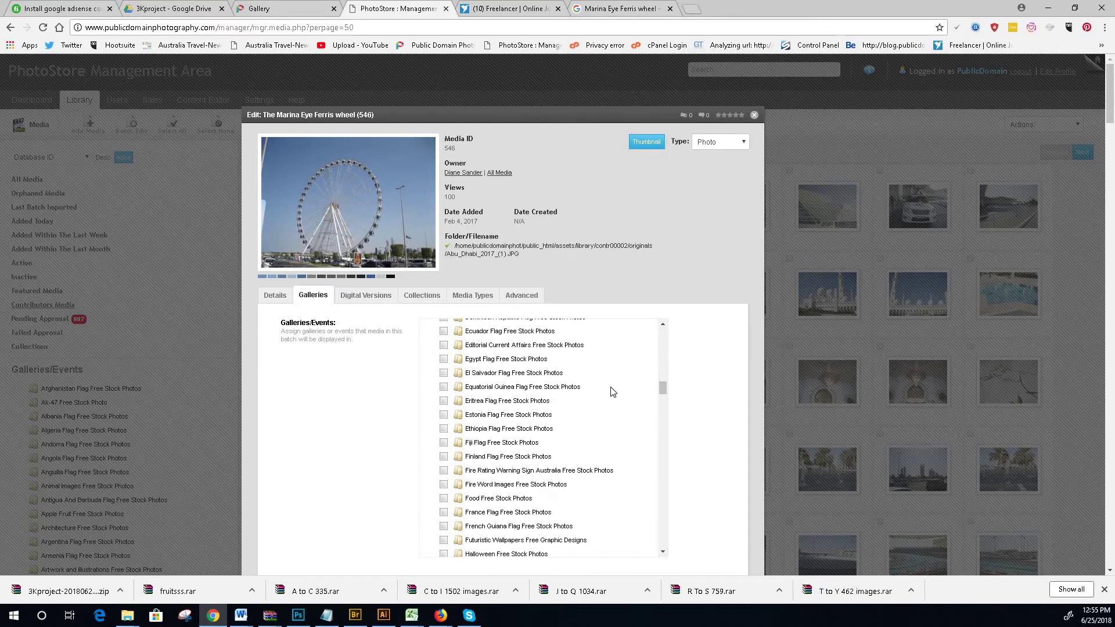
pyautogui.scroll(-8, 611, 392)
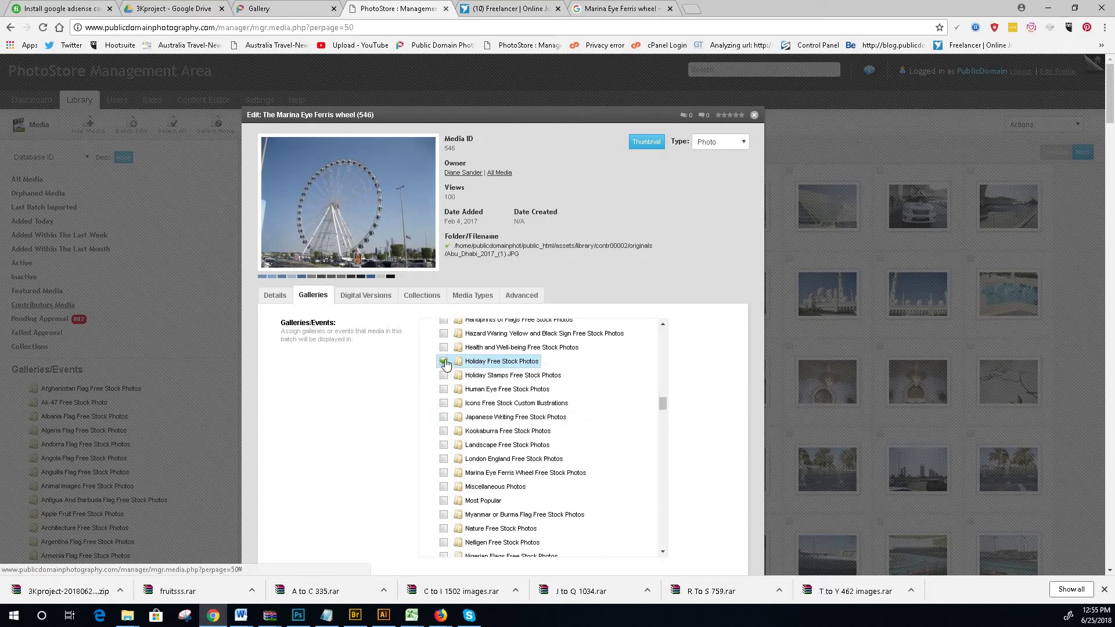
# - Assign the photo to the Marina Eye Ferris Wheel Free Stock Photos gallery and save the photo's changes
pyautogui.scroll(-2, 639, 399)
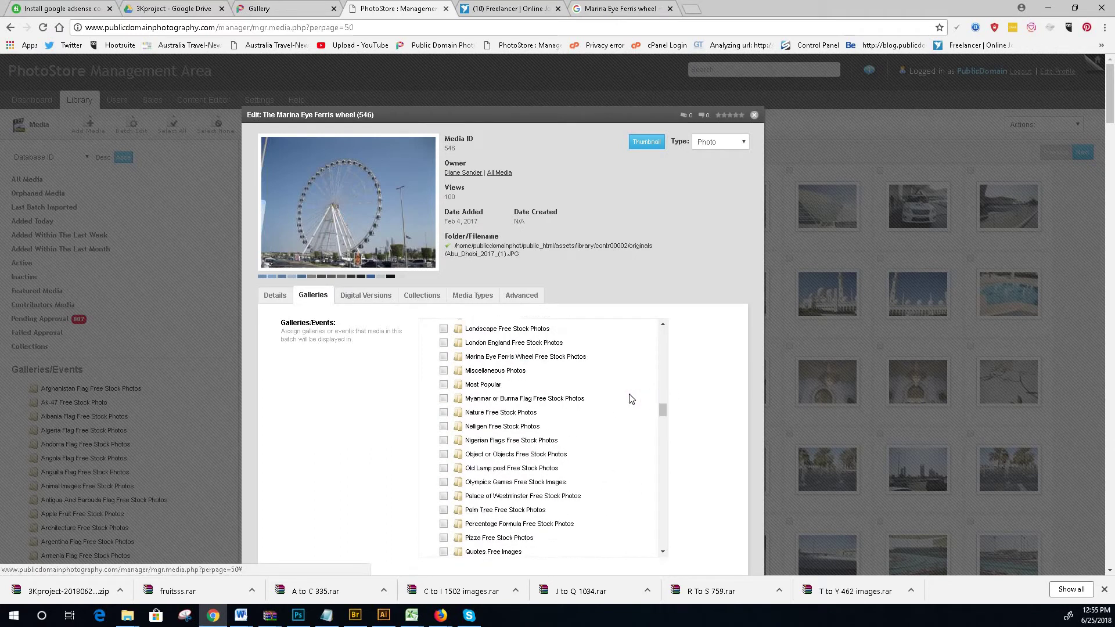
pyautogui.scroll(-10, 631, 399)
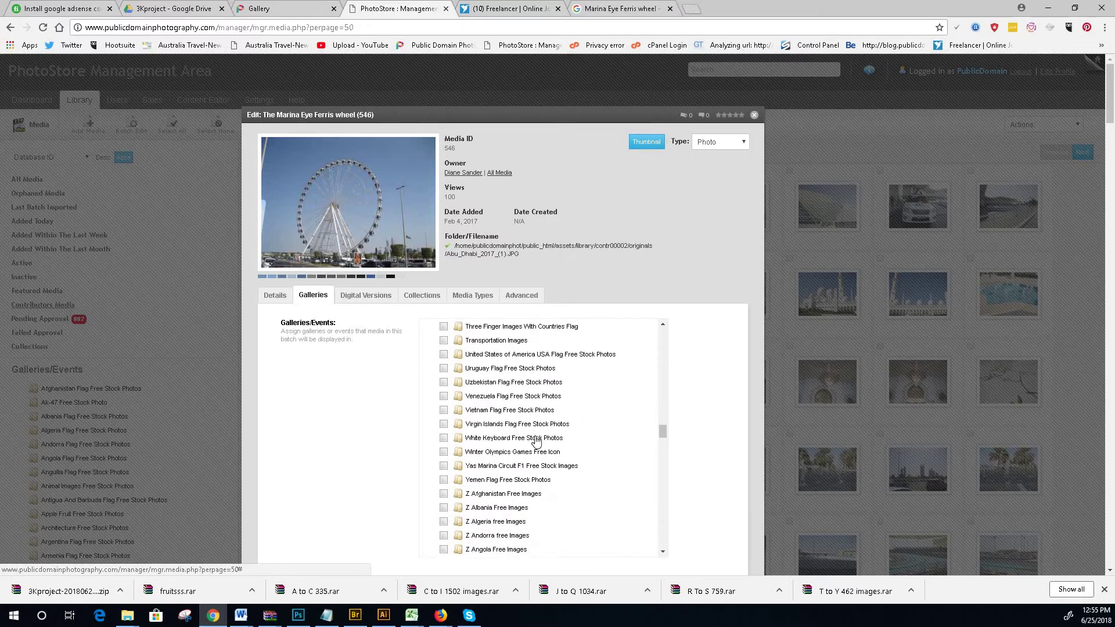
pyautogui.scroll(3, 444, 418)
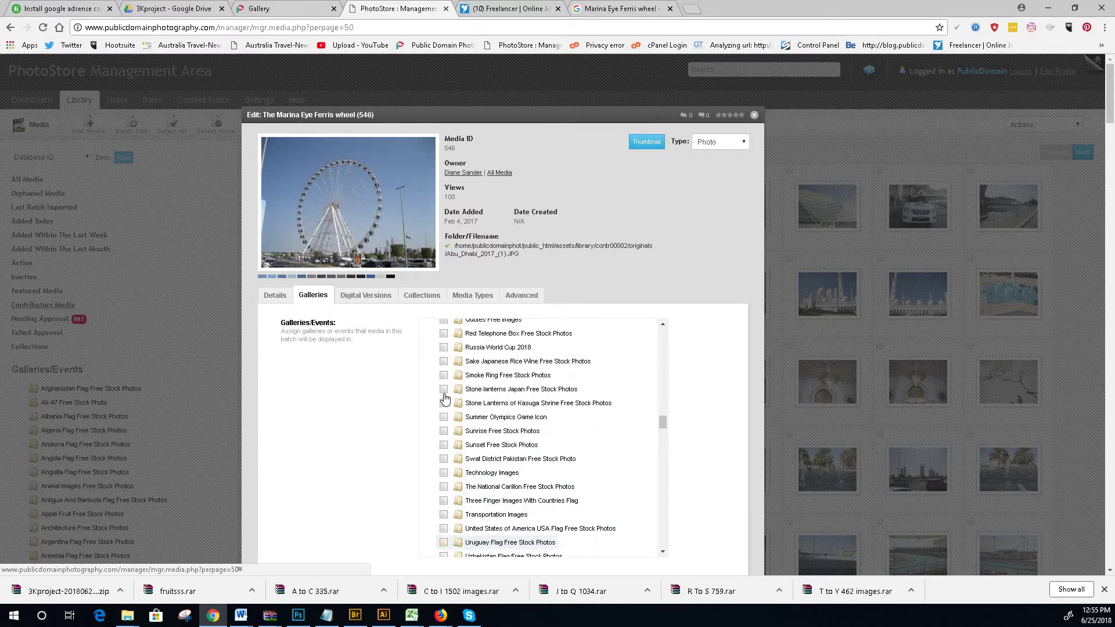
pyautogui.scroll(1, 445, 398)
pyautogui.scroll(1, 444, 393)
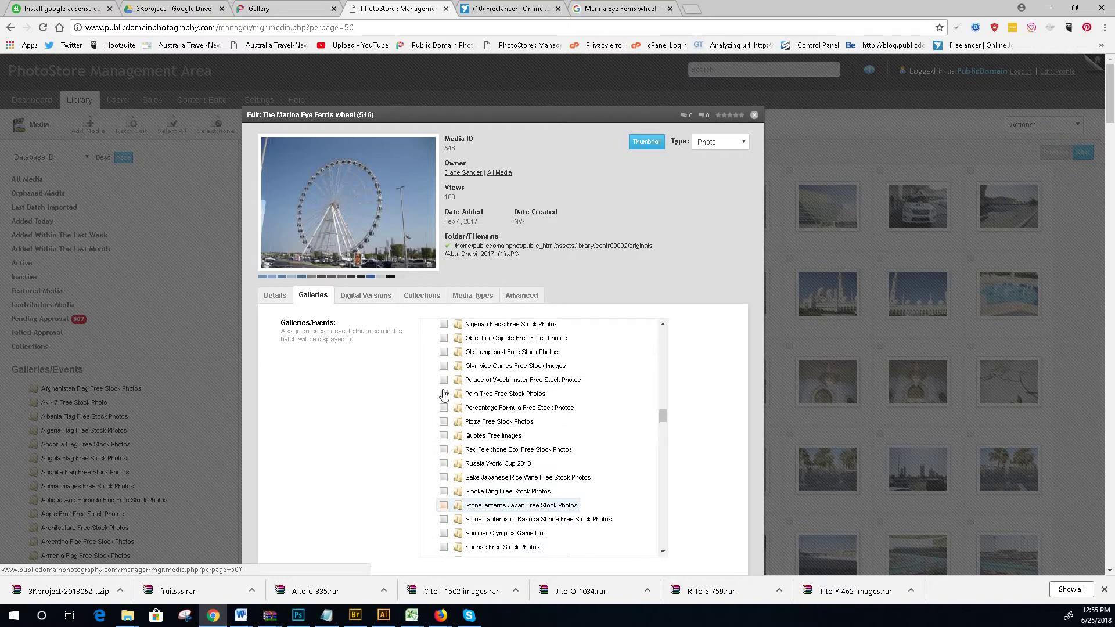
pyautogui.scroll(3, 444, 395)
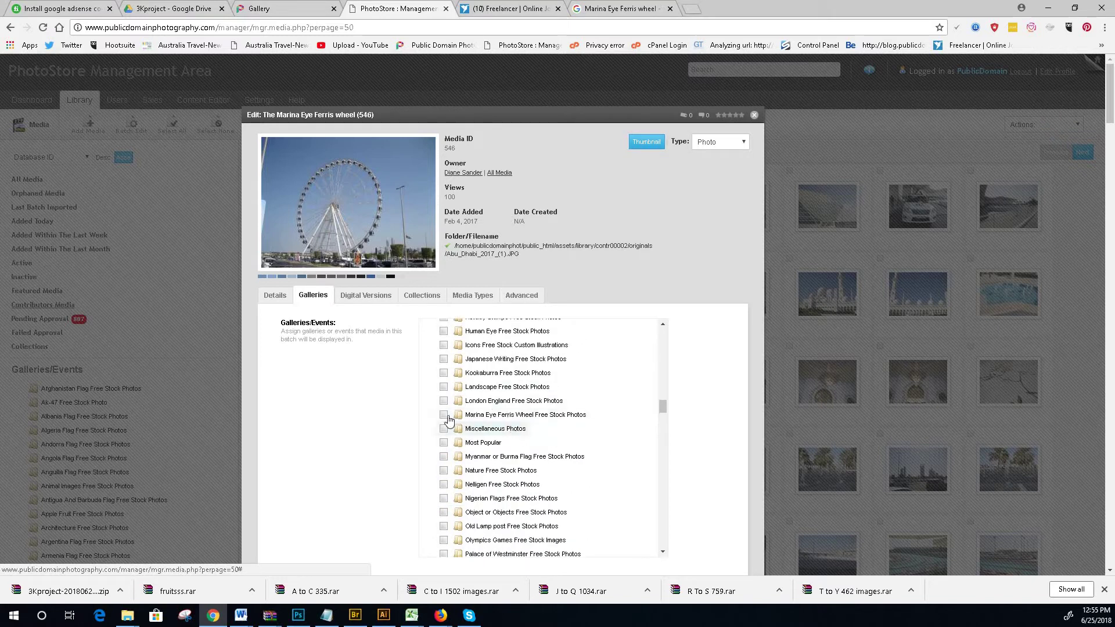
pyautogui.click(445, 416)
pyautogui.scroll(-10, 617, 428)
pyautogui.scroll(-7, 697, 441)
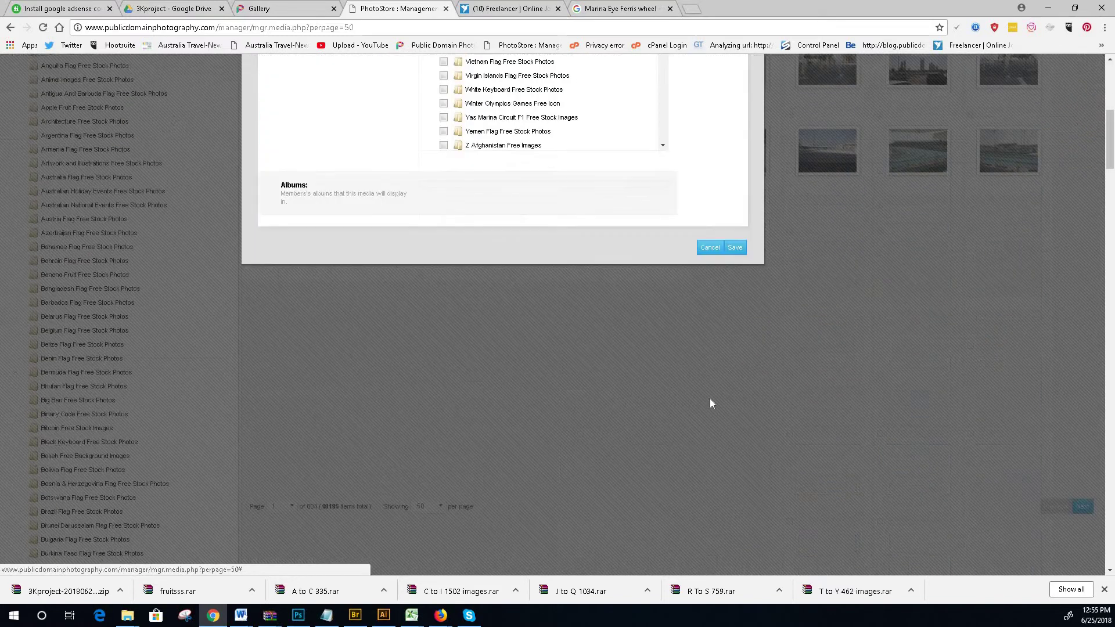
pyautogui.scroll(2, 726, 389)
pyautogui.click(734, 364)
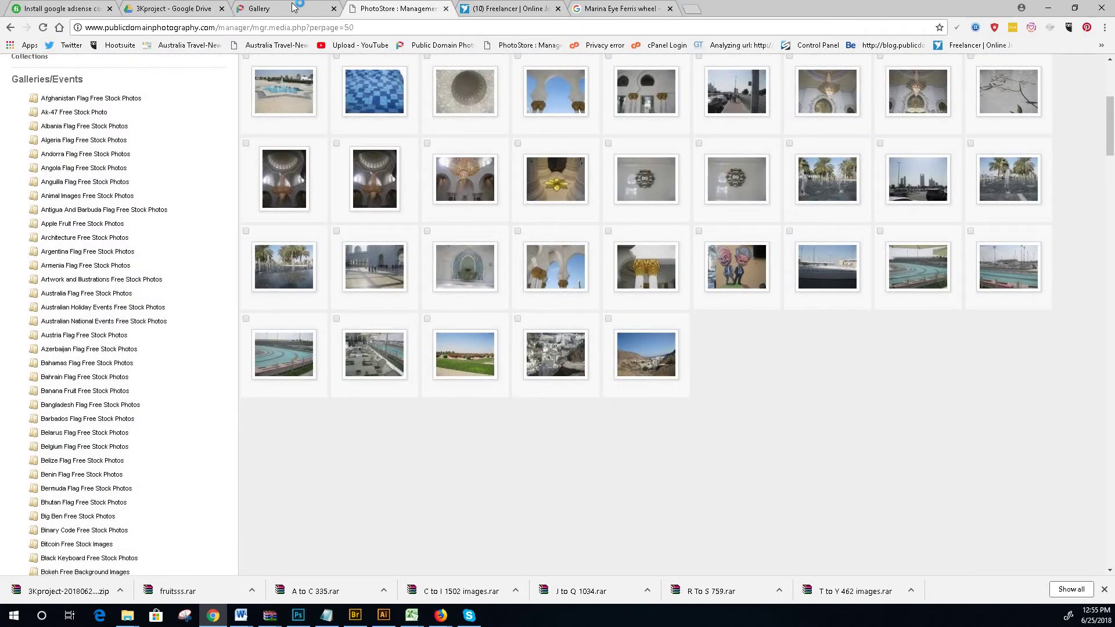
# - Open page 5 of the public Galleries listing and reload it to check for the Marina Eye Ferris Wheel gallery
pyautogui.click(290, 8)
pyautogui.scroll(20, 529, 147)
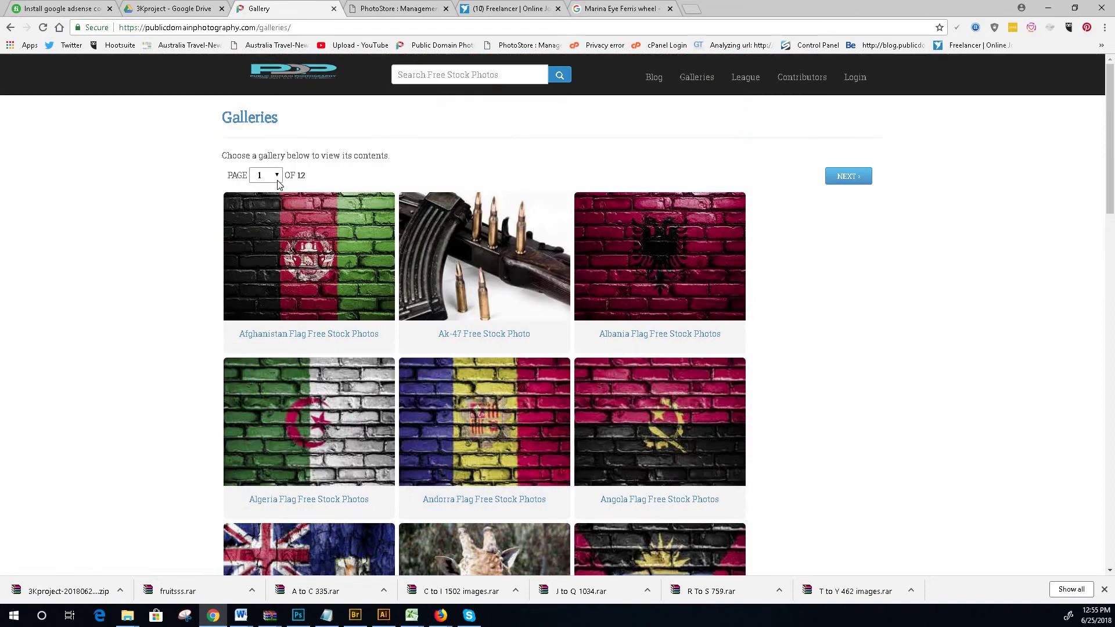
pyautogui.click(273, 175)
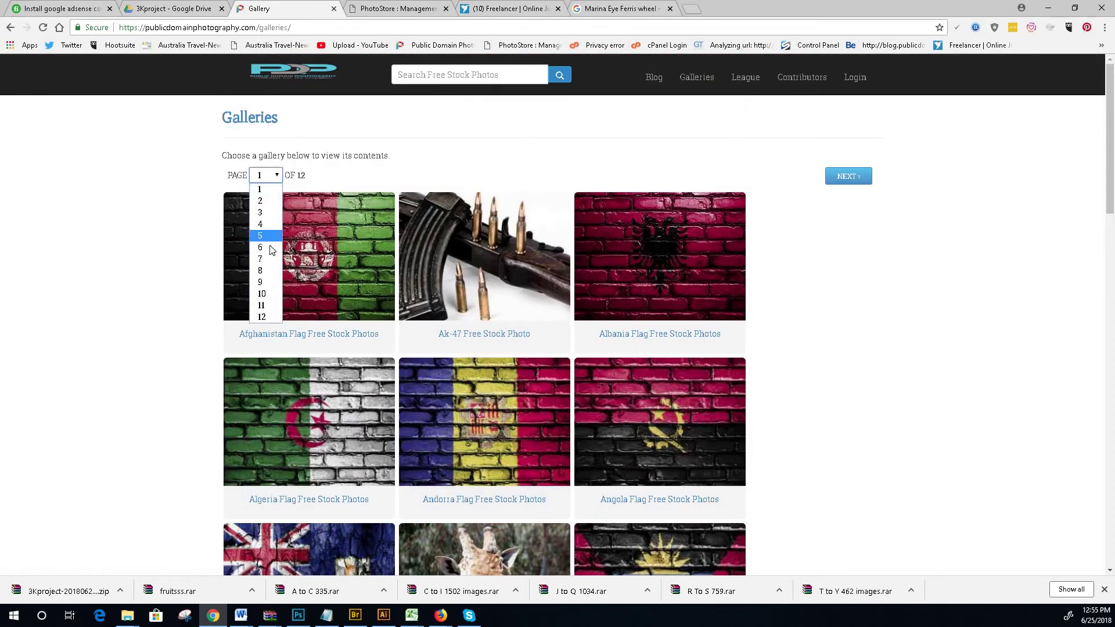
pyautogui.click(265, 241)
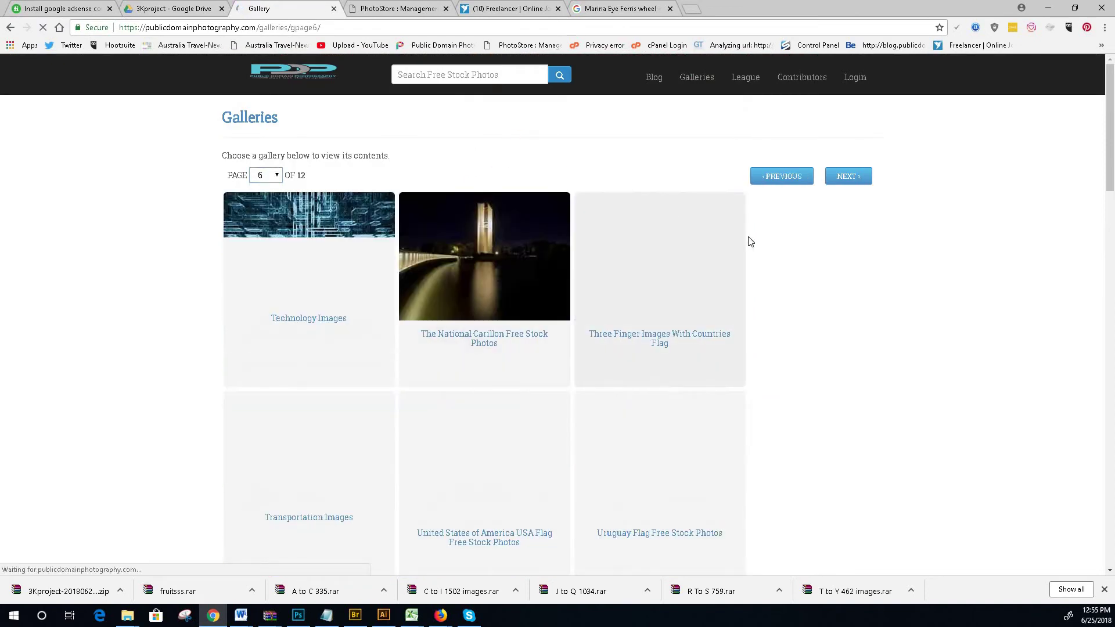
pyautogui.click(268, 175)
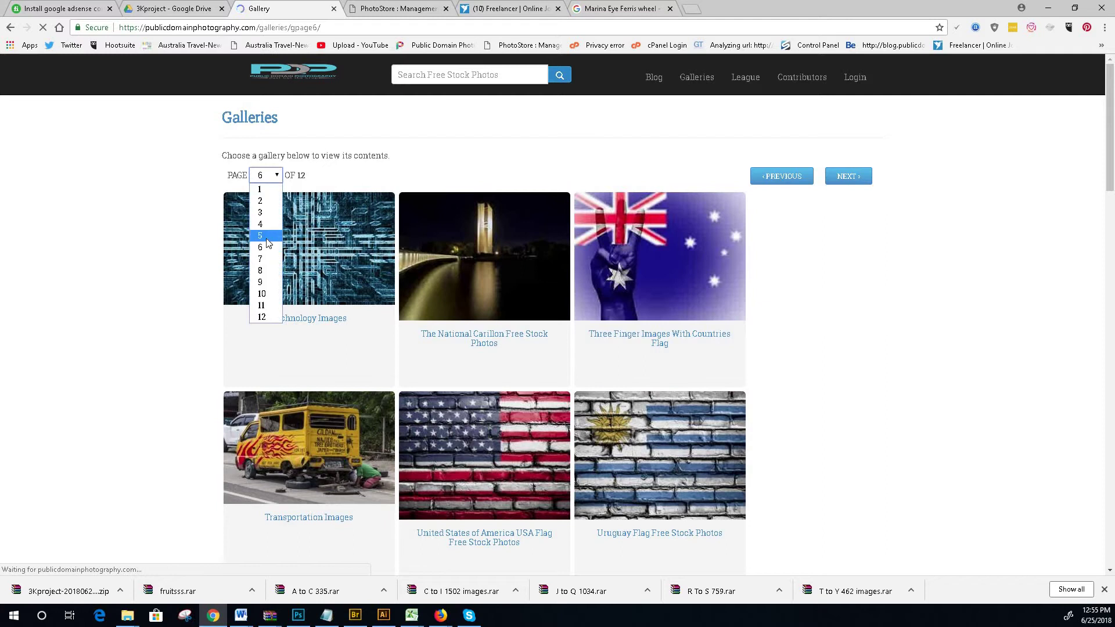
pyautogui.click(265, 232)
pyautogui.scroll(-5, 739, 244)
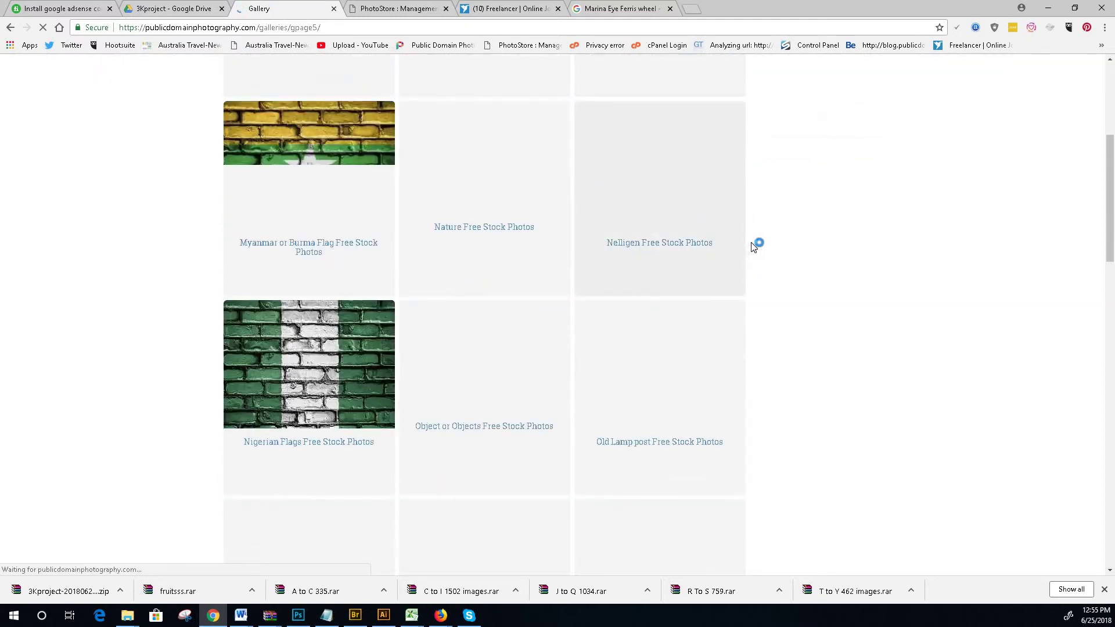
pyautogui.scroll(3, 785, 240)
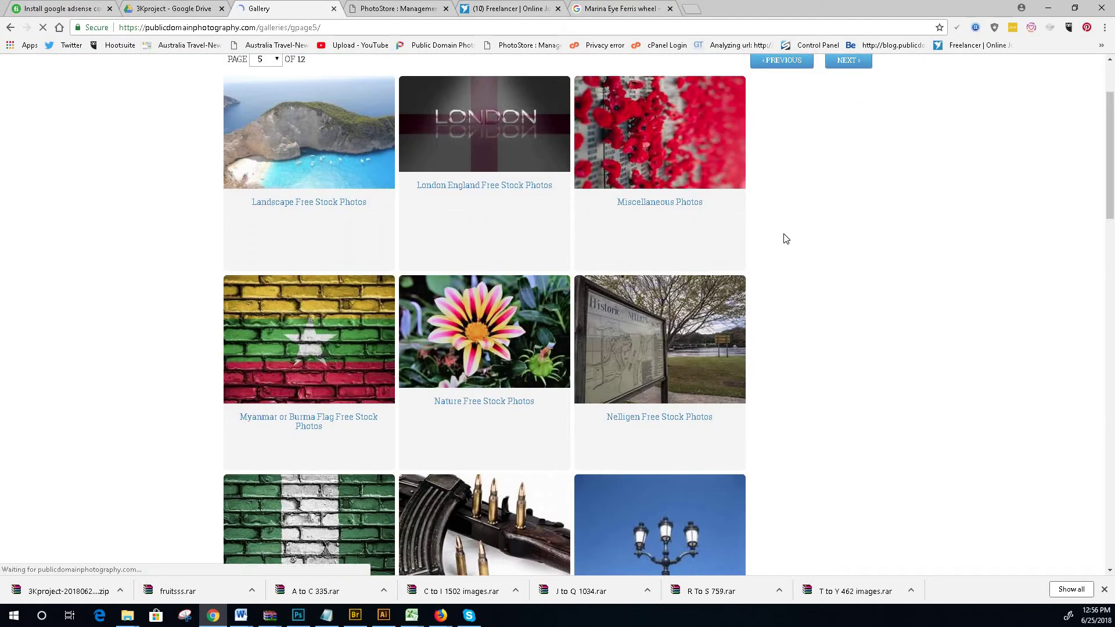
pyautogui.press('F5')
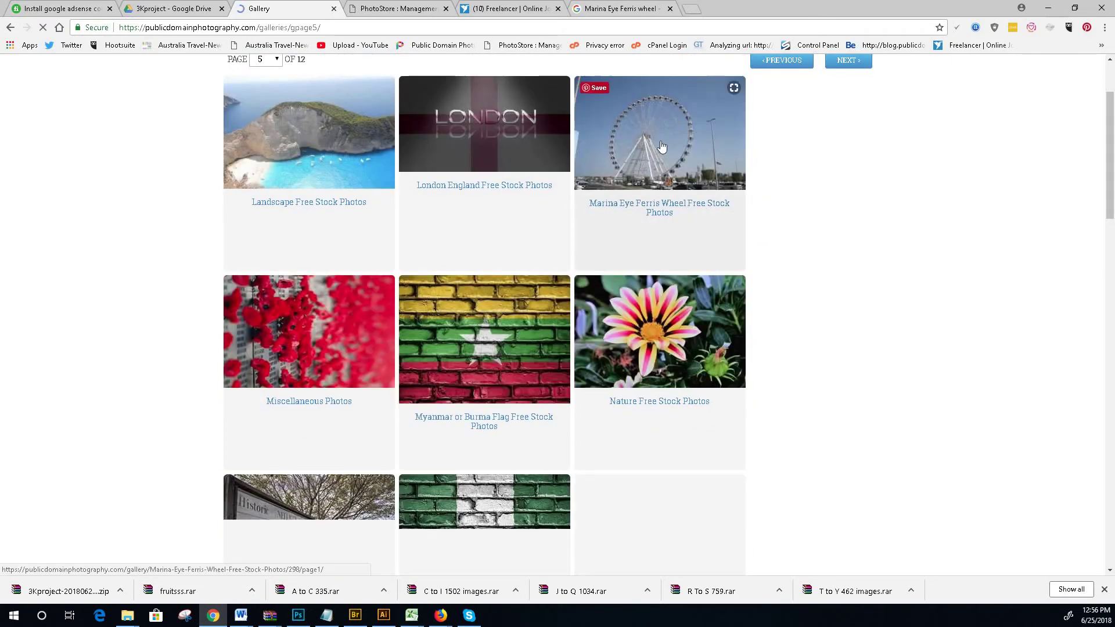
# - Open the Marina Eye Ferris Wheel gallery on the public site, and look over the first row of photos in the media library
pyautogui.click(666, 206)
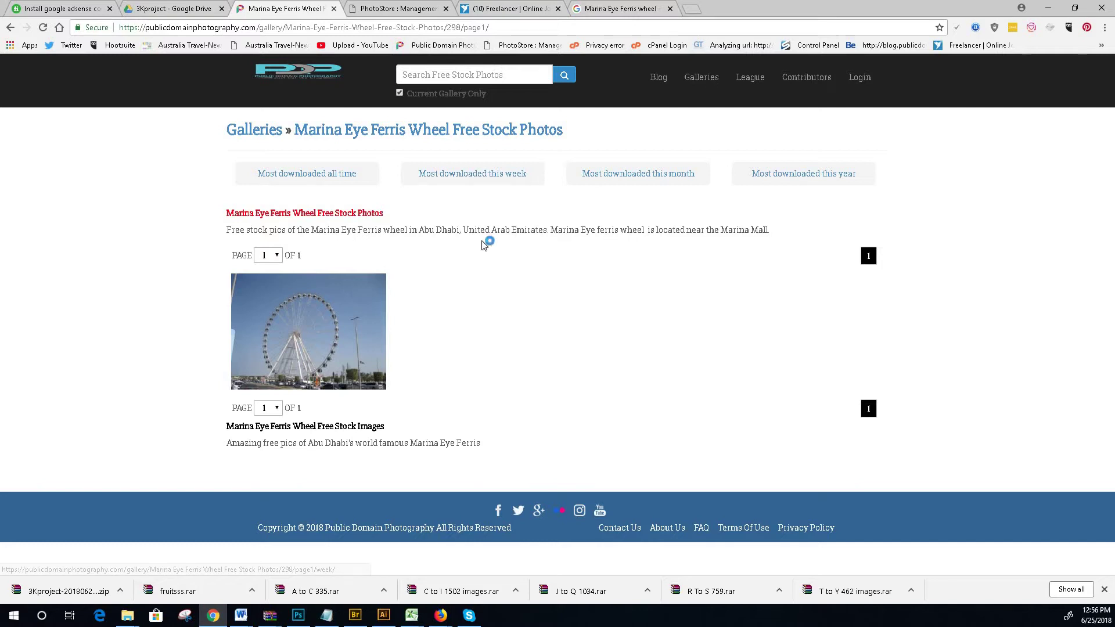
pyautogui.click(391, 8)
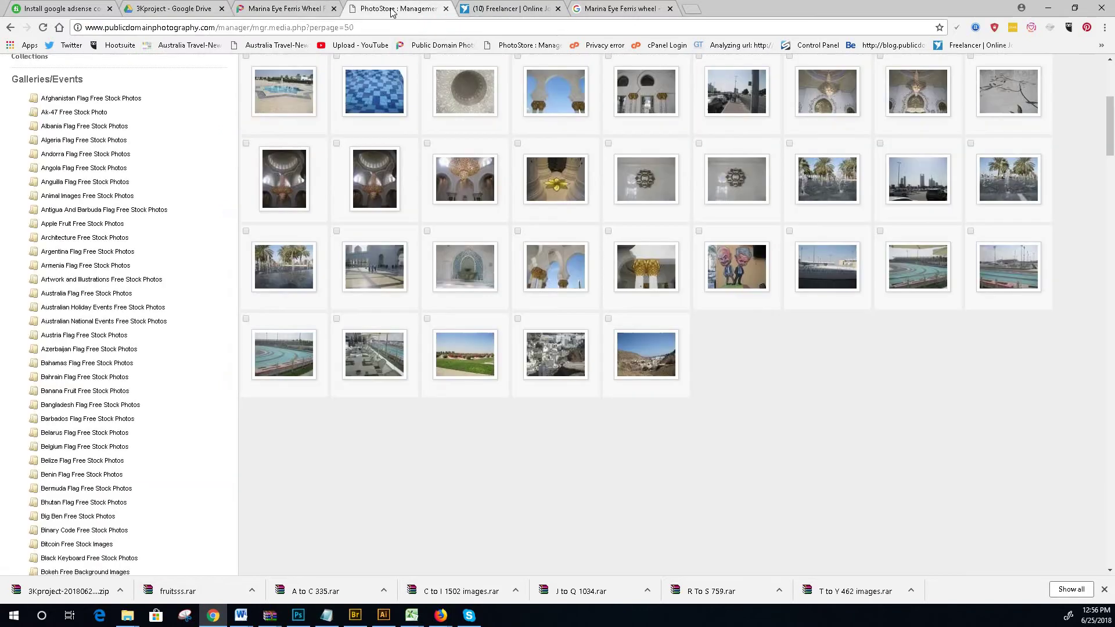
pyautogui.scroll(5, 642, 294)
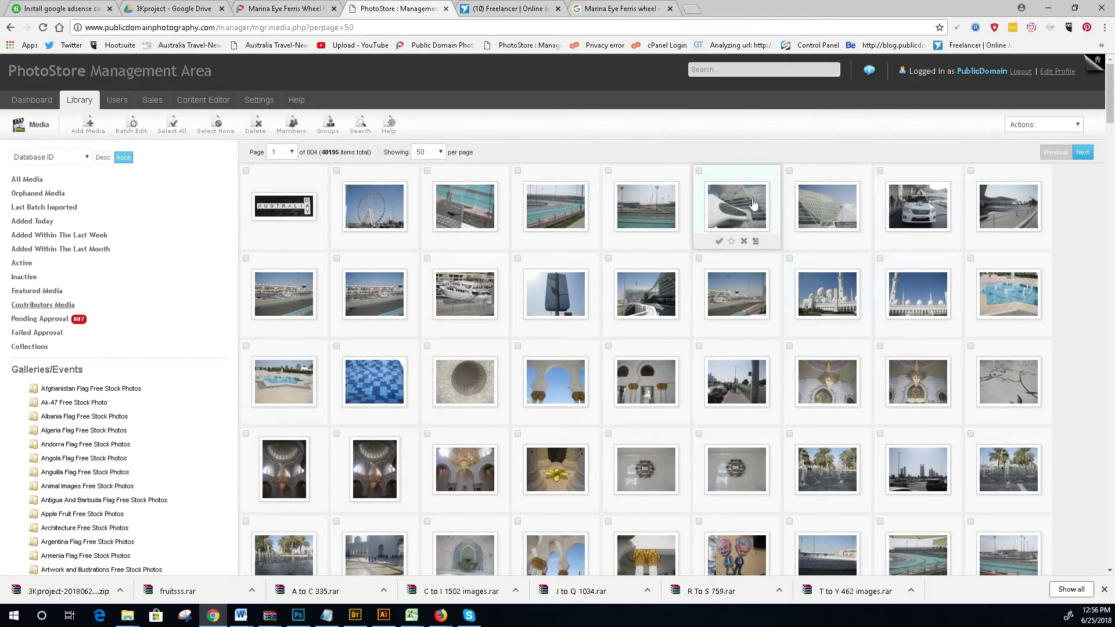
pyautogui.moveTo(821, 213)
pyautogui.moveTo(745, 209)
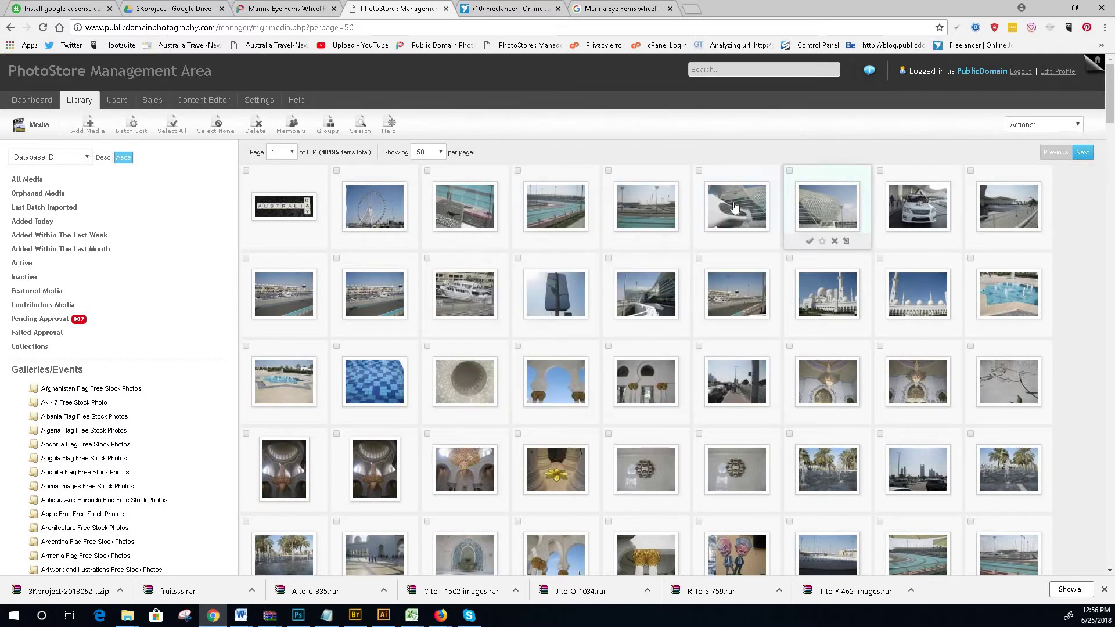
pyautogui.moveTo(926, 206)
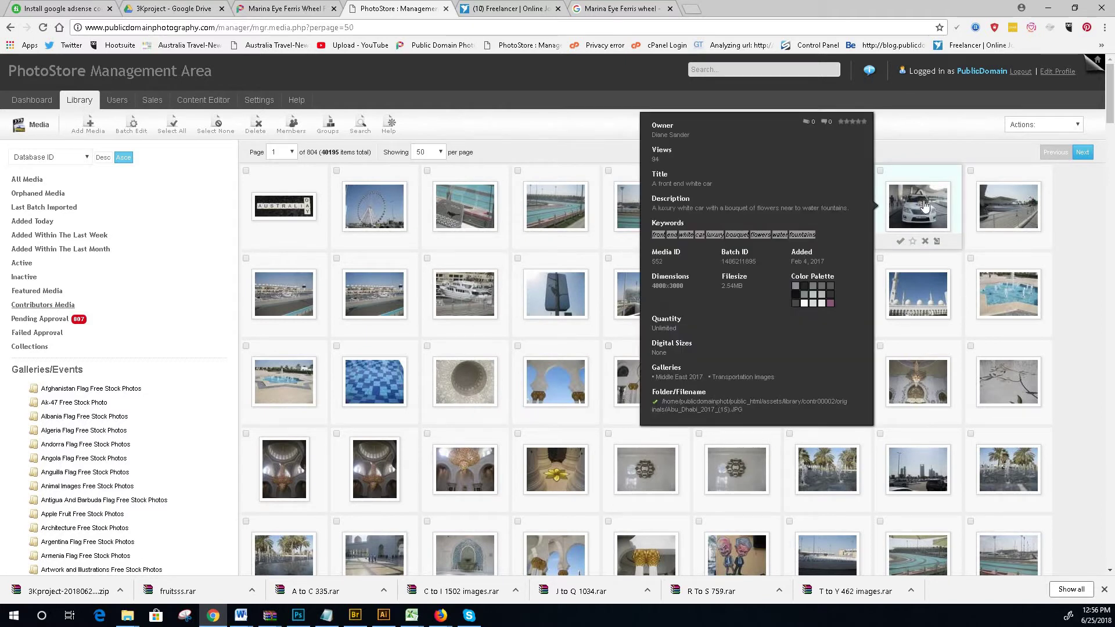
pyautogui.moveTo(1012, 211)
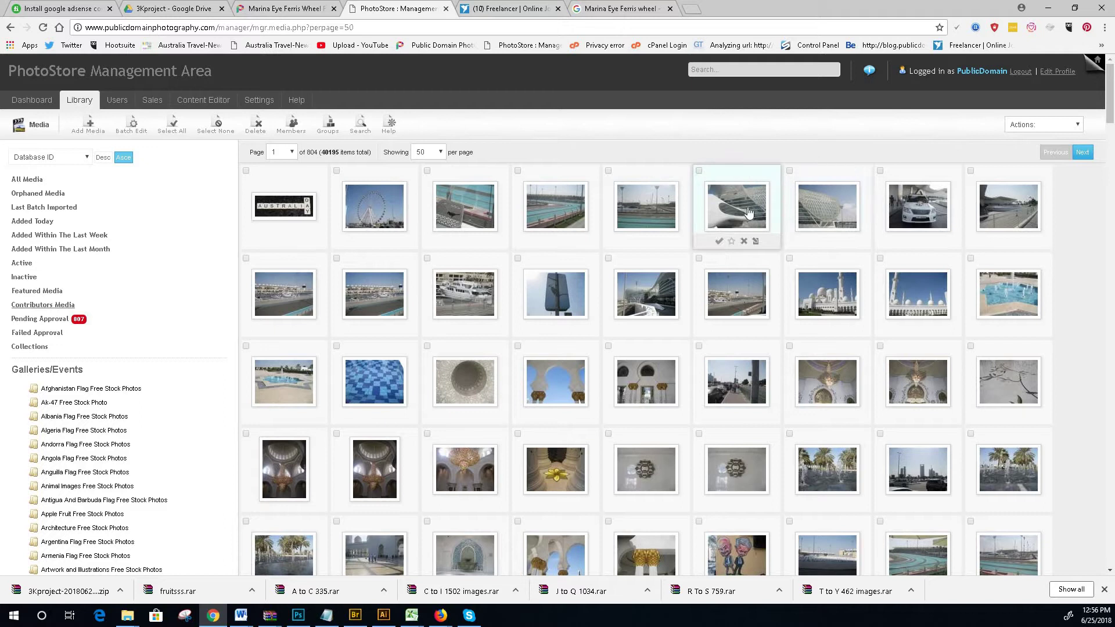
# - Open the curved hotel building photo in the media library, copy "Yas Viceroy Hotel" from its title, and search Google for it
pyautogui.click(831, 202)
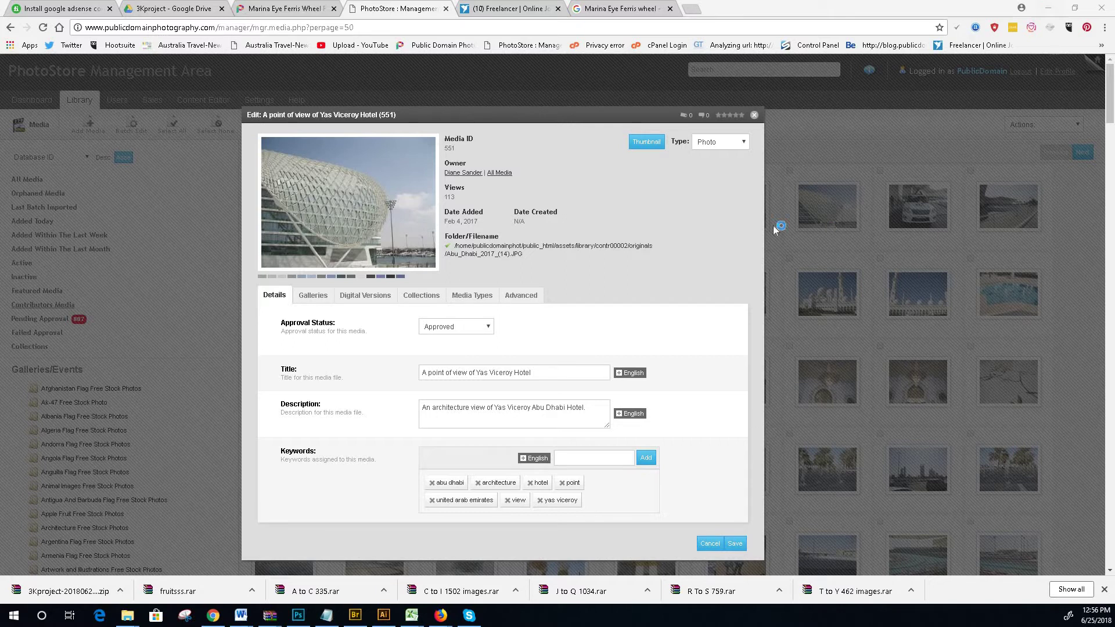
pyautogui.moveTo(478, 373); pyautogui.dragTo(531, 373)
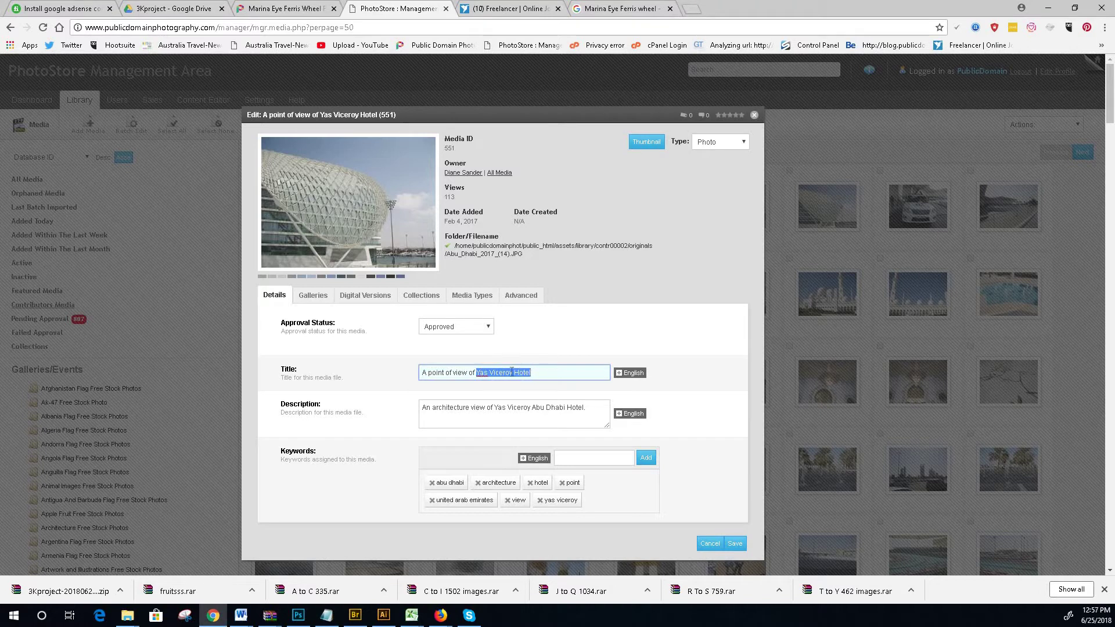
pyautogui.rightClick(511, 372)
pyautogui.click(540, 393)
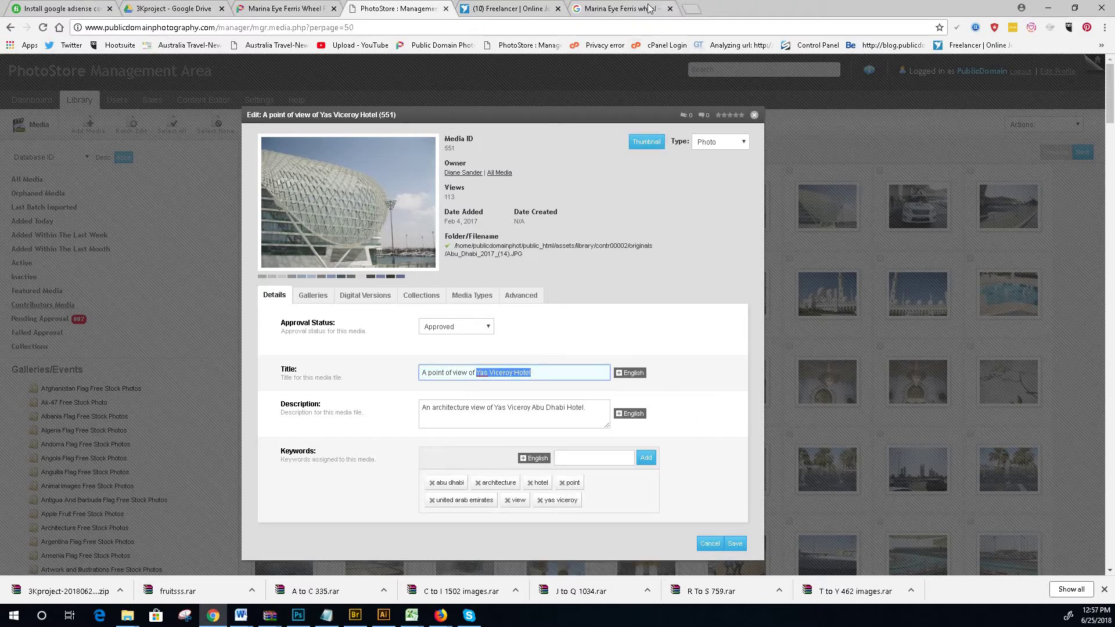
pyautogui.click(621, 8)
pyautogui.rightClick(588, 28)
pyautogui.click(627, 93)
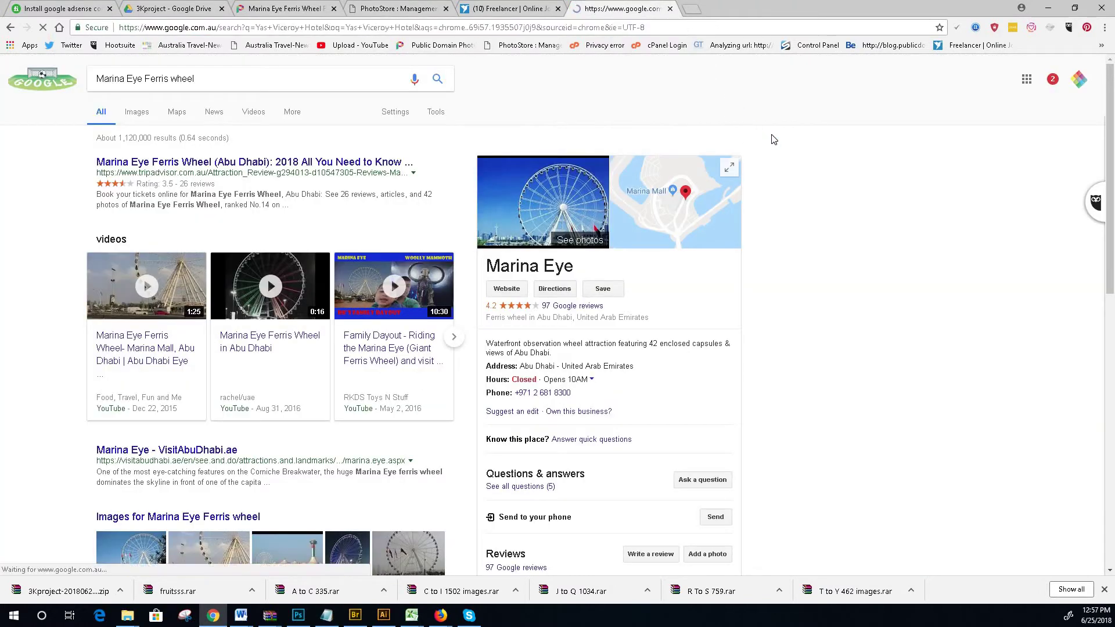
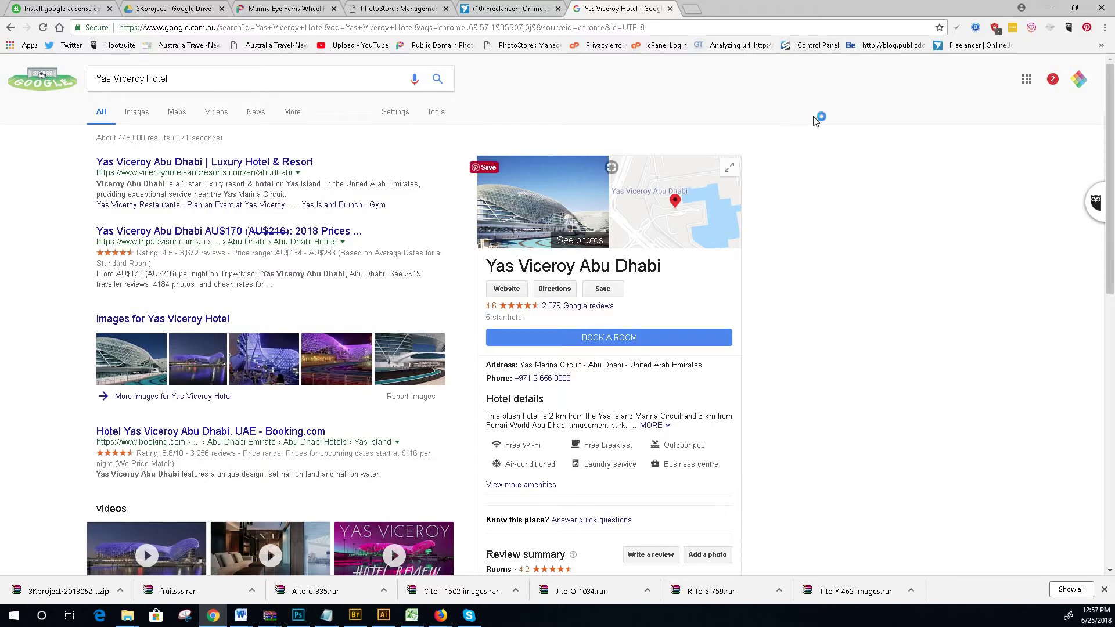
# - Switch to the desktop and rename the image file mgr.media.preview as "Yas-Viceroy-Hotel-free-stock-photos"
pyautogui.click(1048, 8)
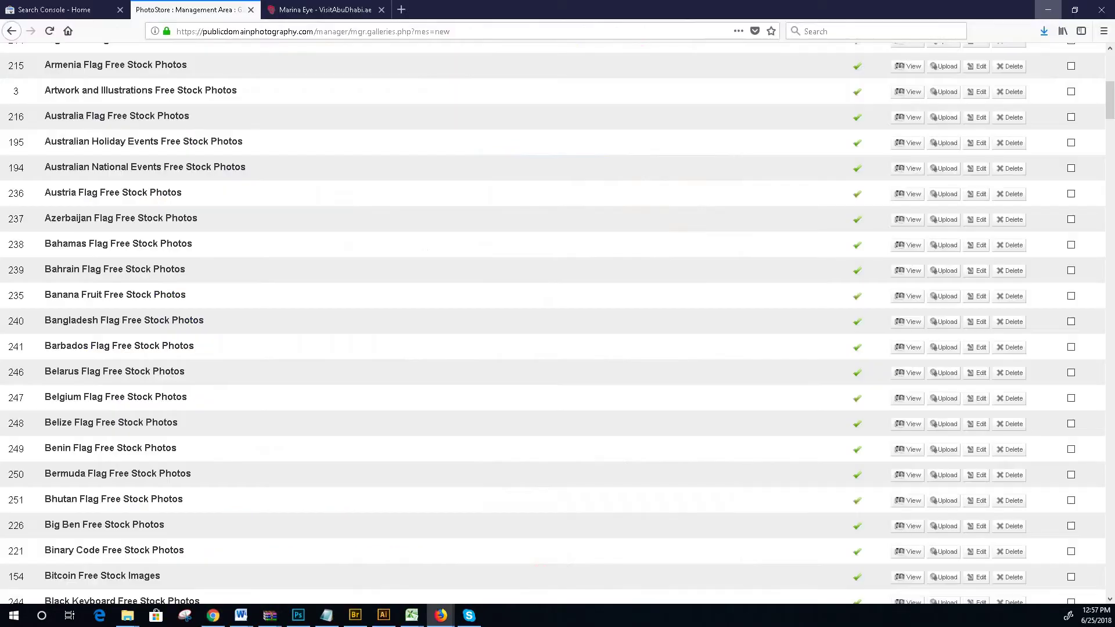
pyautogui.click(1048, 8)
pyautogui.click(998, 29)
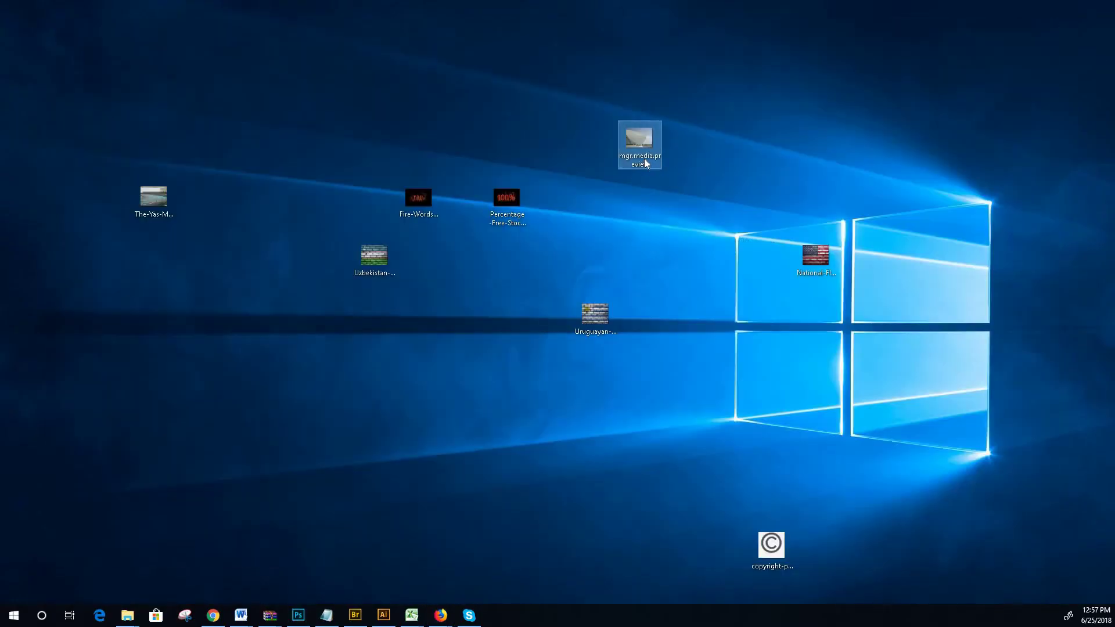
pyautogui.rightClick(645, 164)
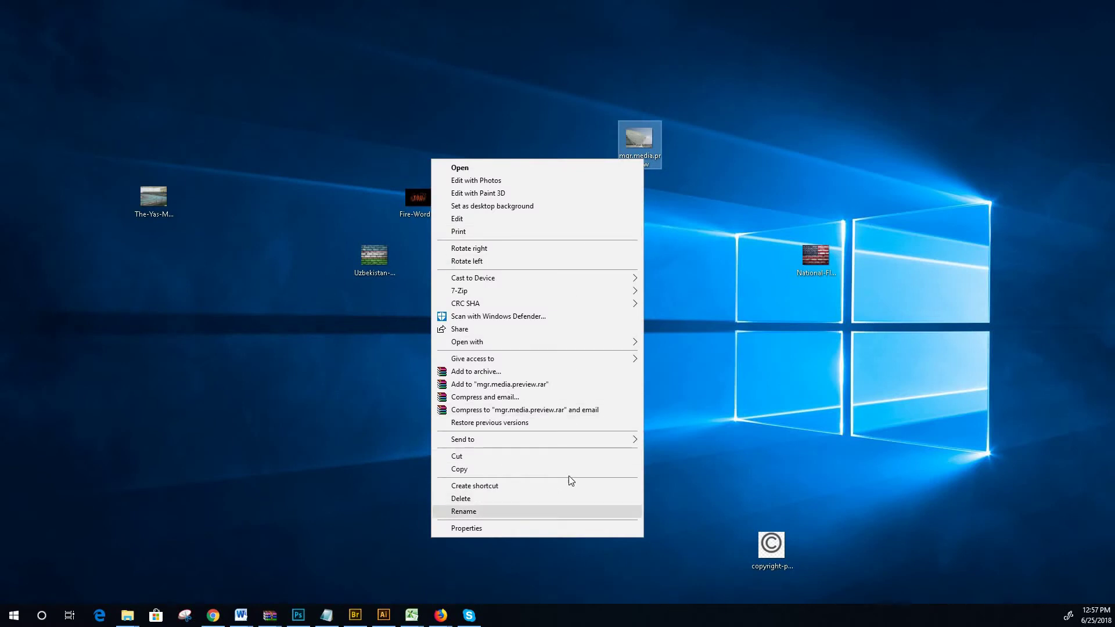
pyautogui.press('Return')
pyautogui.rightClick(638, 160)
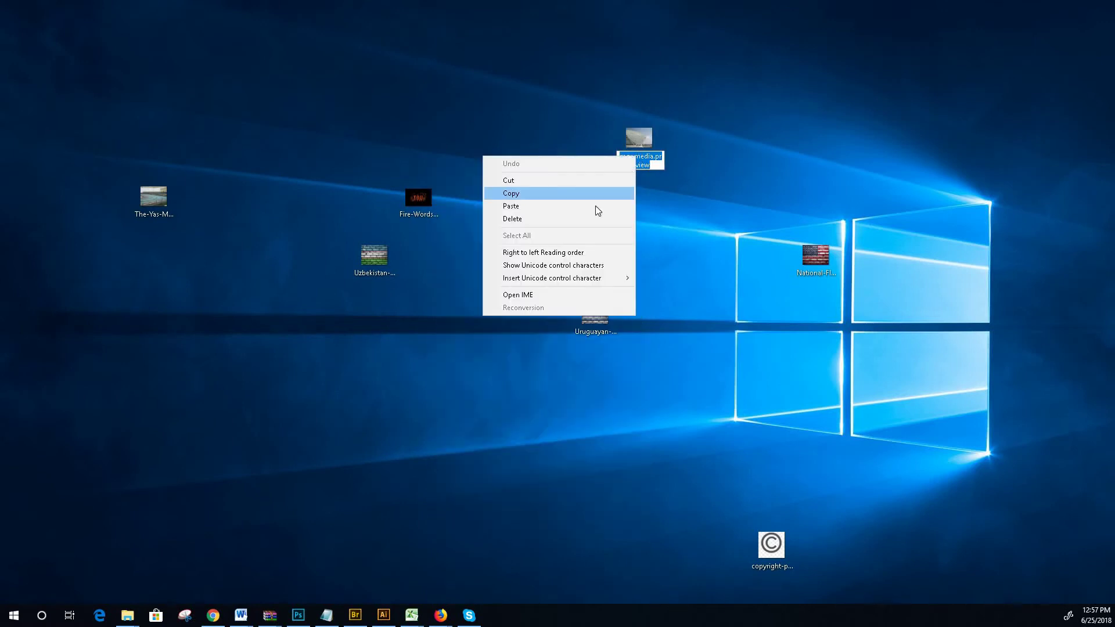
pyautogui.click(645, 205)
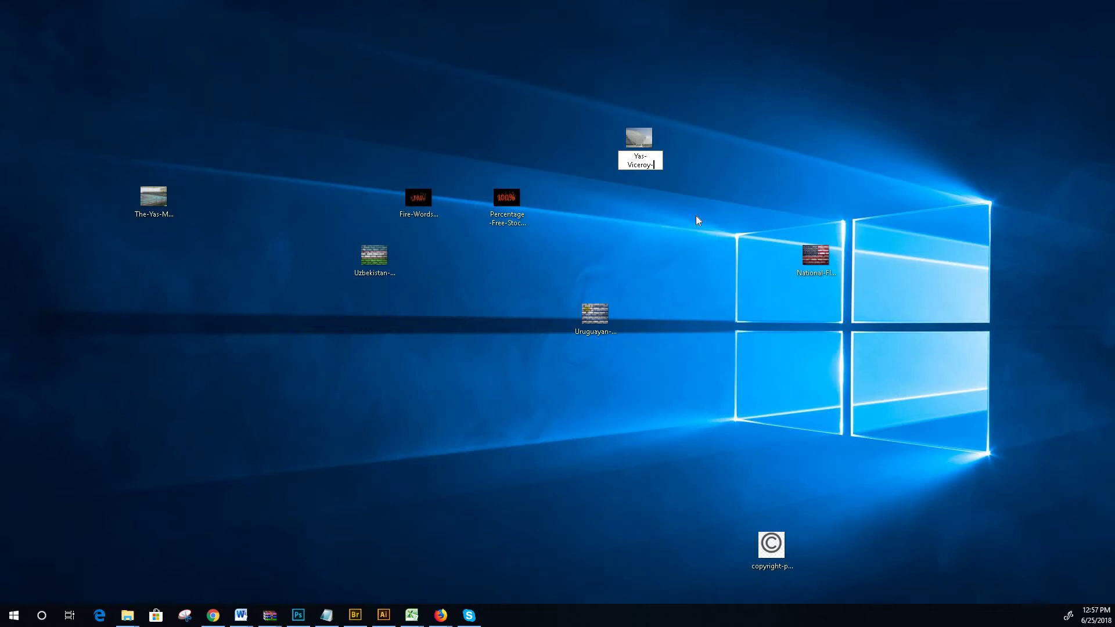
pyautogui.press('End')
pyautogui.write('-free-stock')
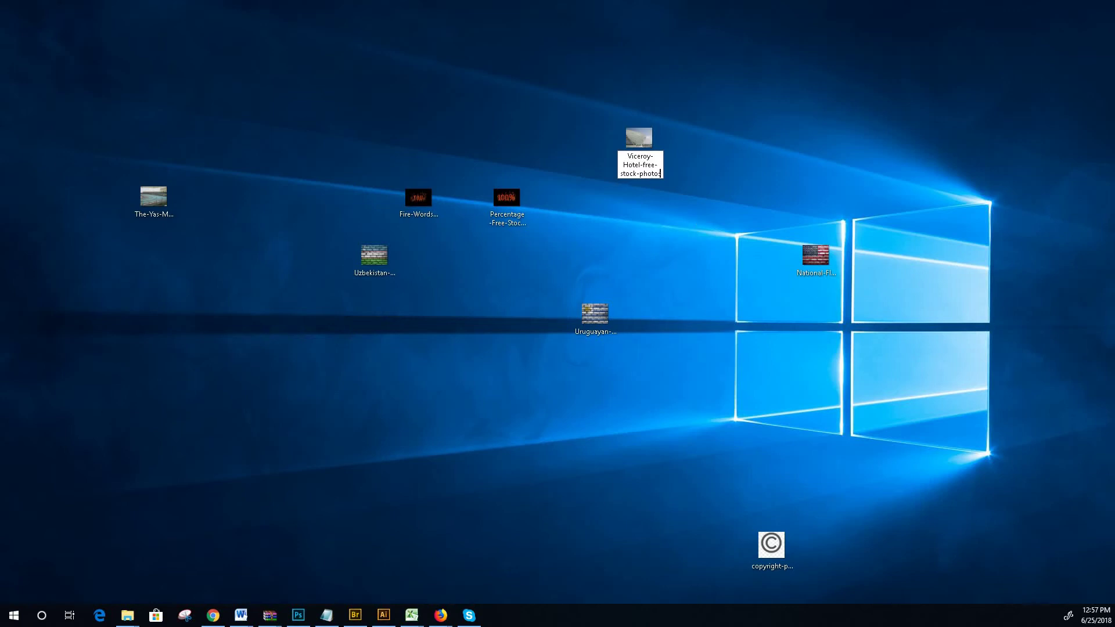
pyautogui.press('Return')
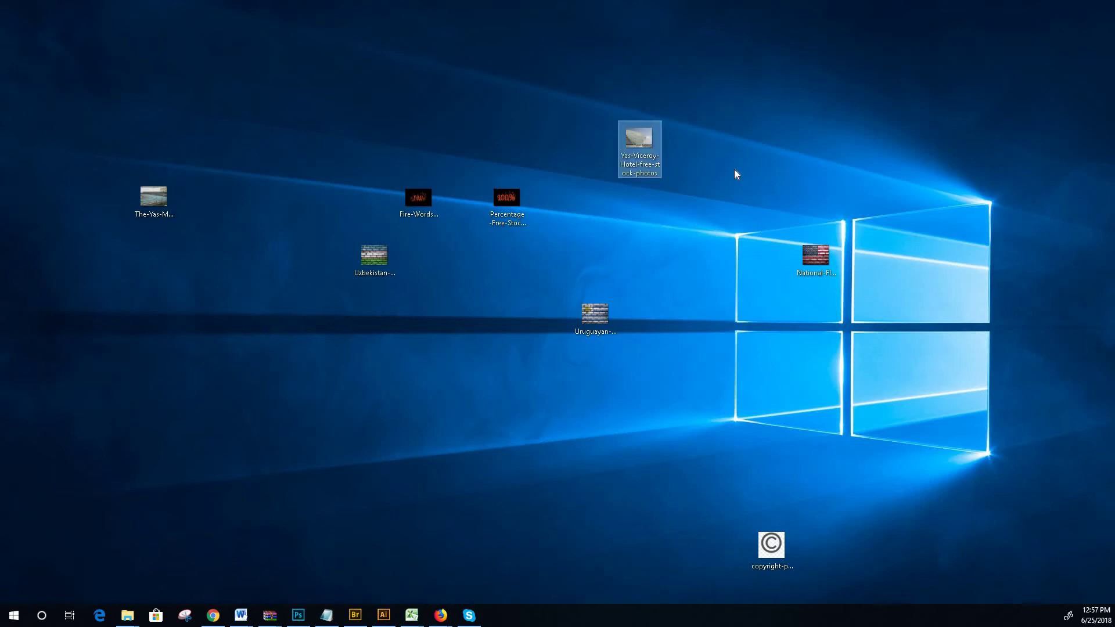
# - Open the desktop image "Yas-Viceroy-Hotel-free-stock-photos" in Photoshop
pyautogui.doubleClick(648, 162)
pyautogui.rightClick(643, 137)
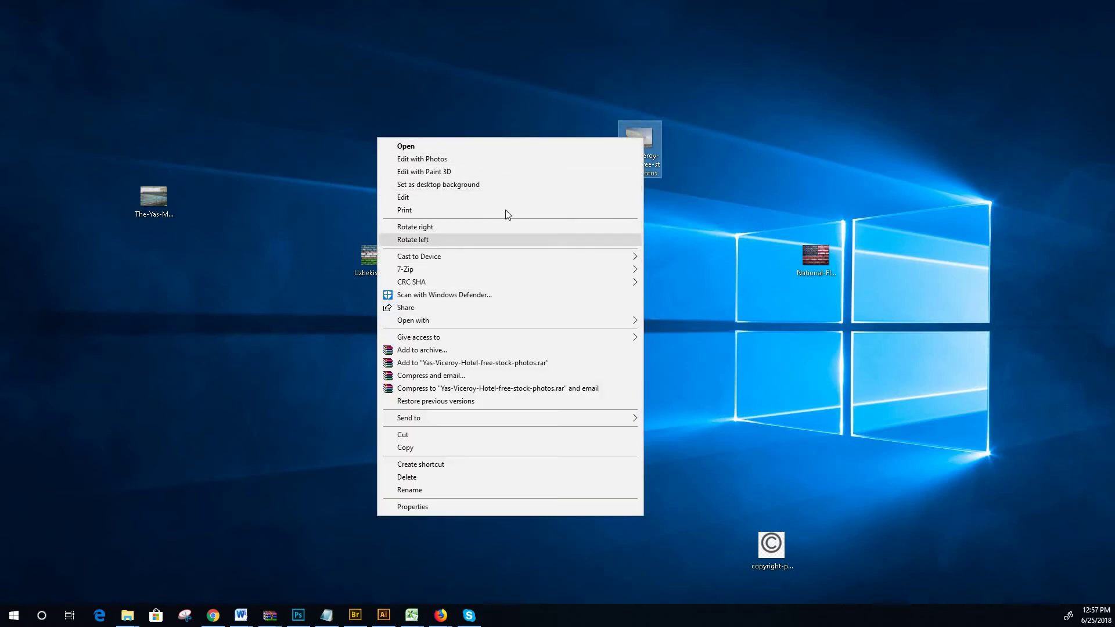
pyautogui.click(479, 489)
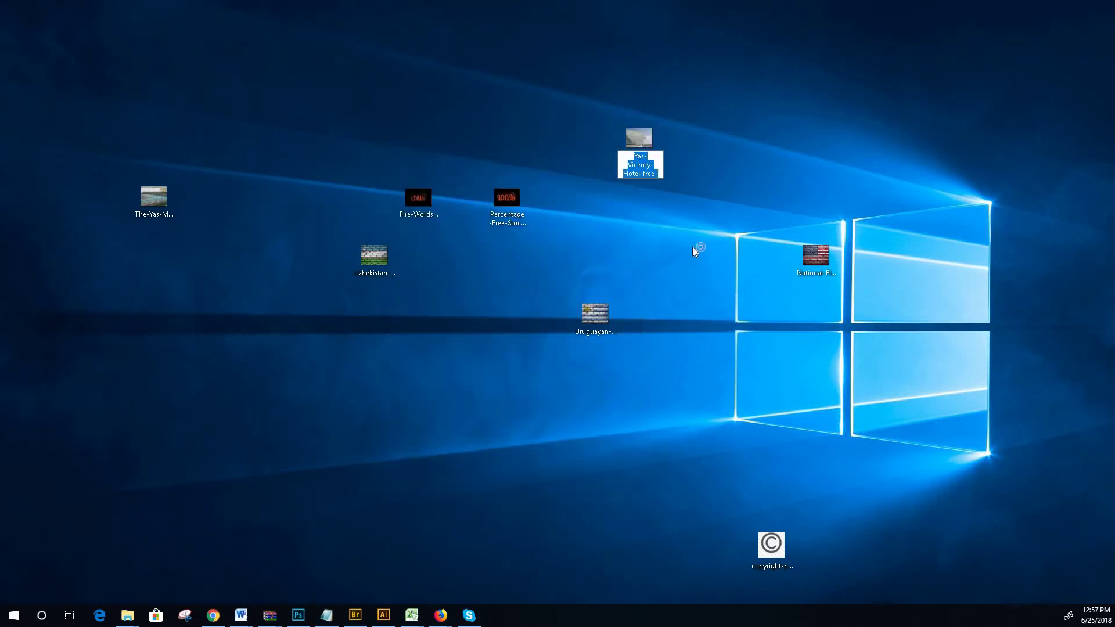
pyautogui.rightClick(639, 134)
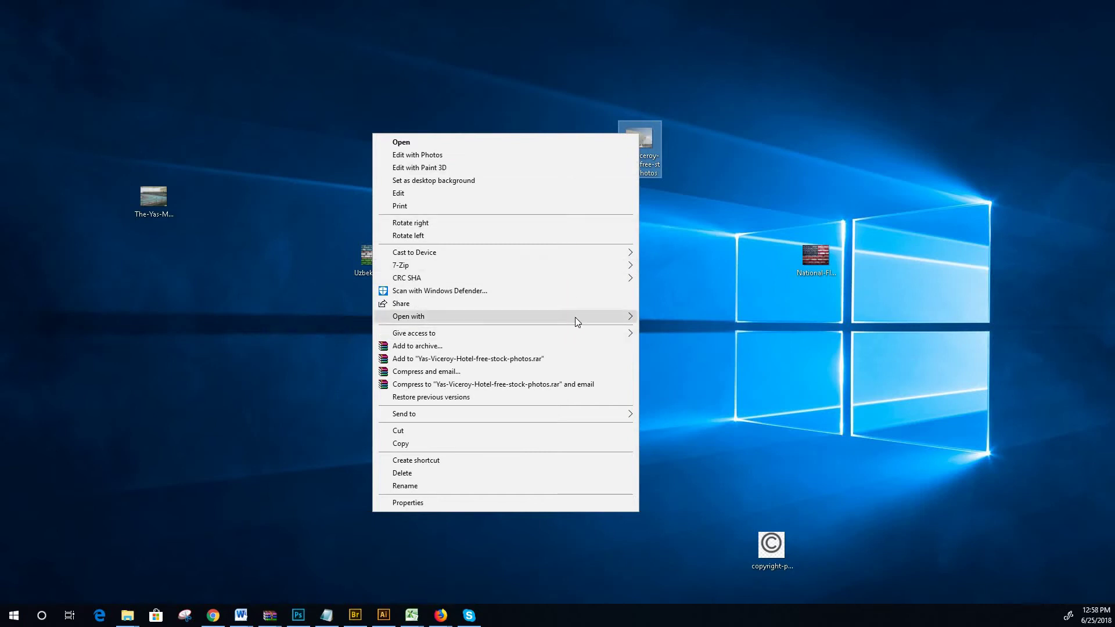
pyautogui.moveTo(632, 320)
pyautogui.click(678, 329)
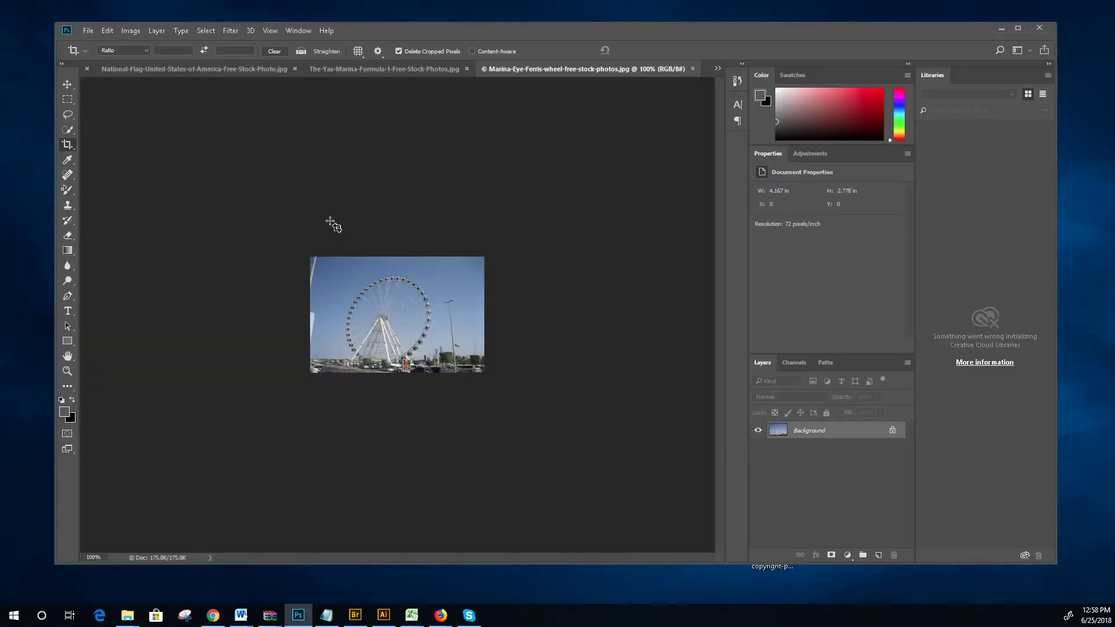
# - Check the pixel dimensions of the Yas Viceroy Hotel image without changing them, and return to the desktop
pyautogui.click(129, 30)
pyautogui.click(152, 112)
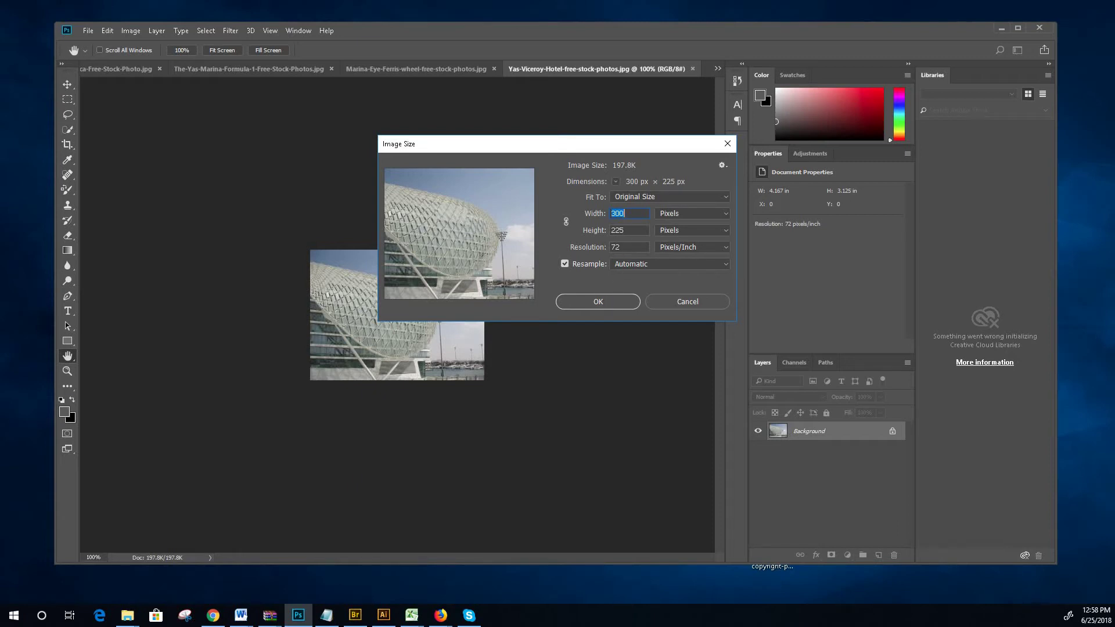
pyautogui.doubleClick(617, 230)
pyautogui.press('Escape')
pyautogui.press('c')
pyautogui.click(1000, 28)
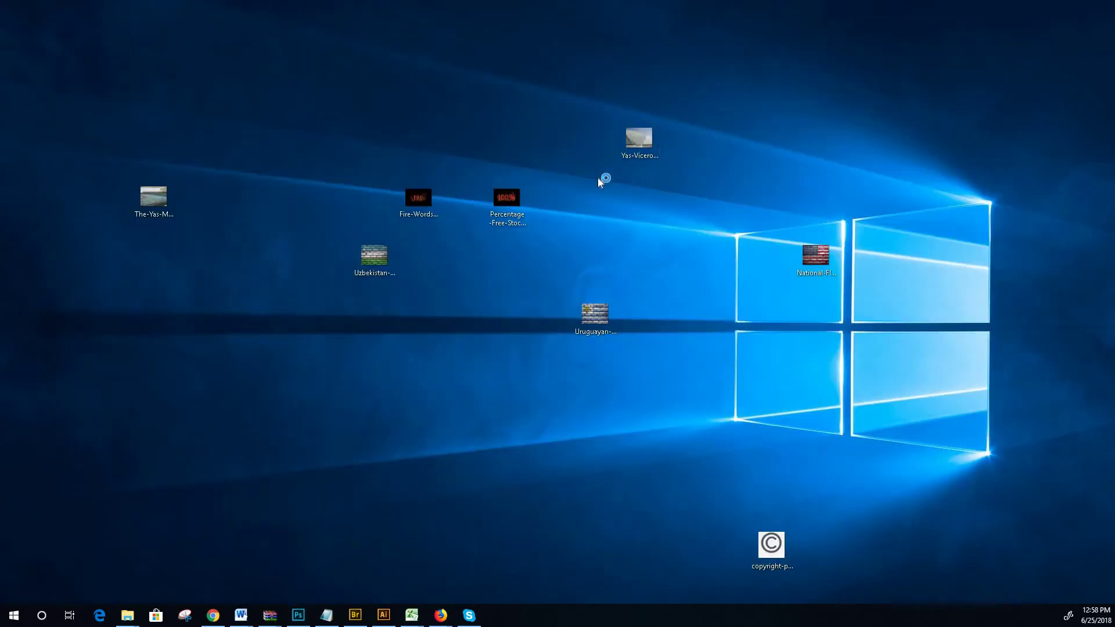
# - Open the National-Flag-United-States-of-America image in Adobe Photoshop CC 2018 and check its pixel dimensions for comparison
pyautogui.rightClick(811, 245)
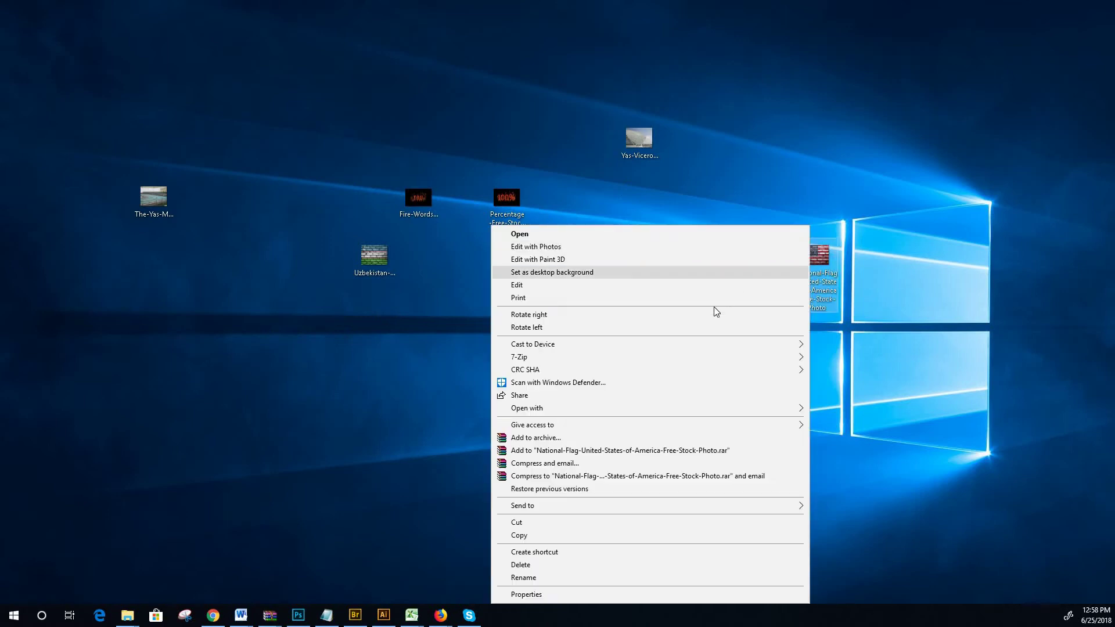
pyautogui.moveTo(734, 411)
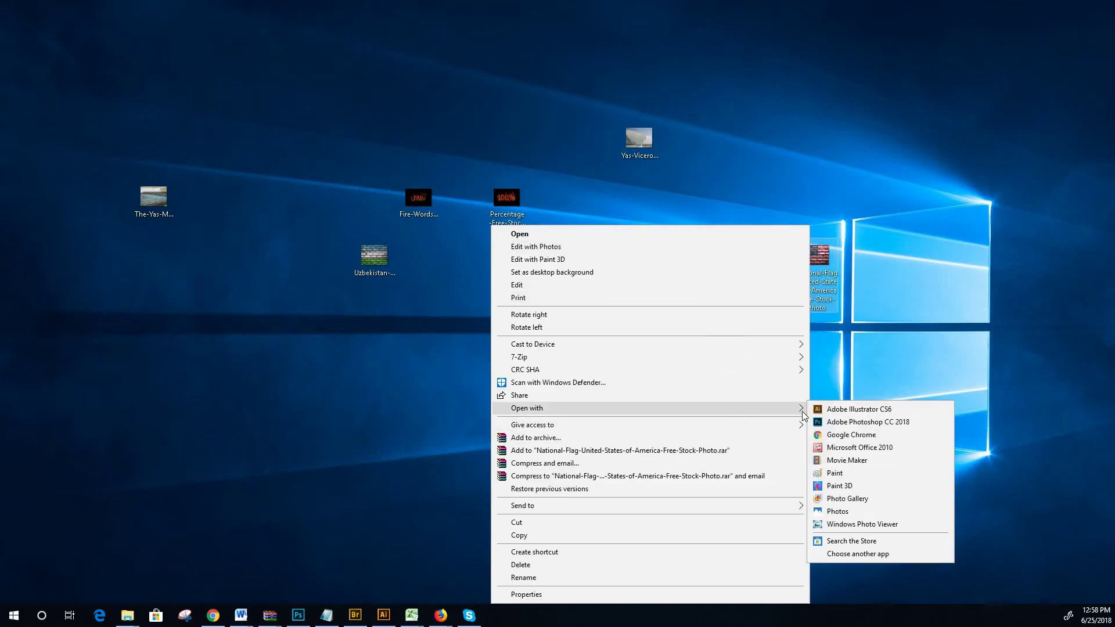
pyautogui.click(872, 423)
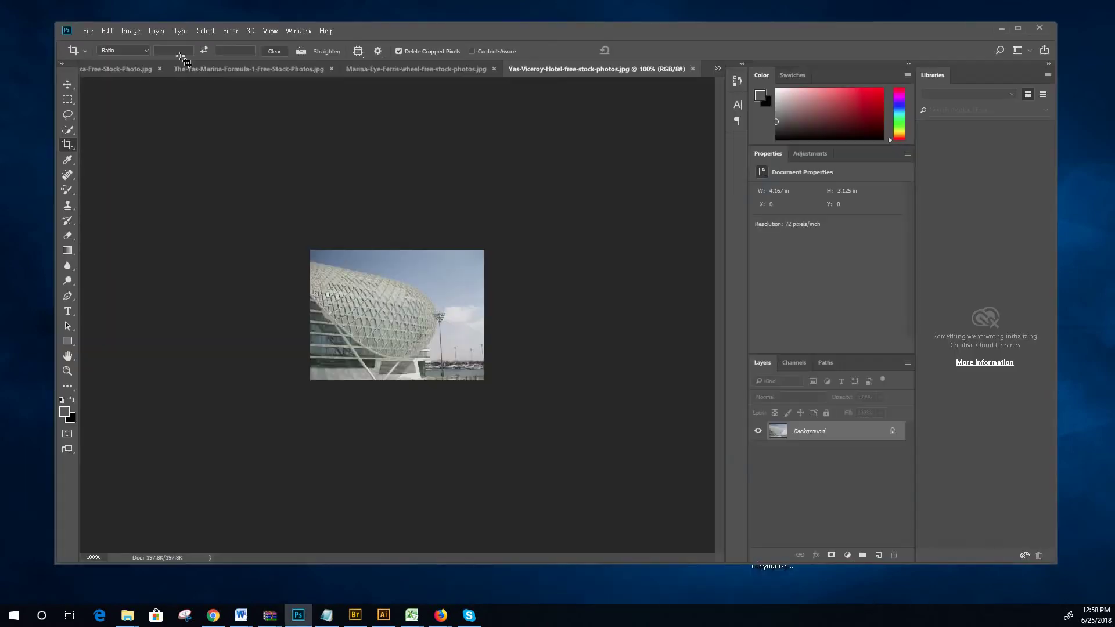
pyautogui.click(131, 30)
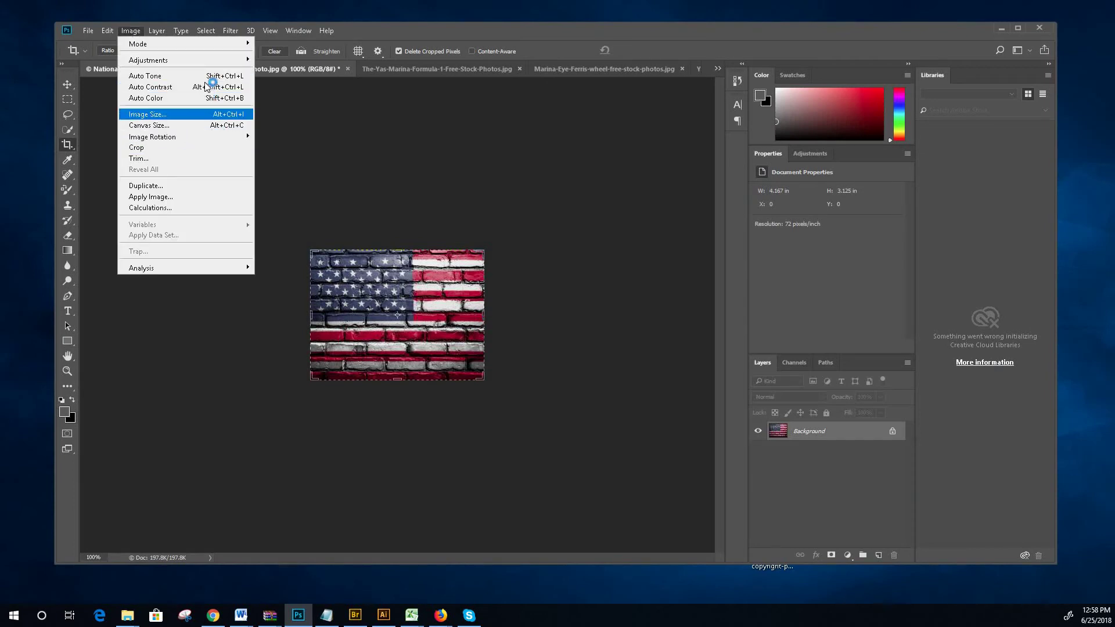
pyautogui.moveTo(204, 60)
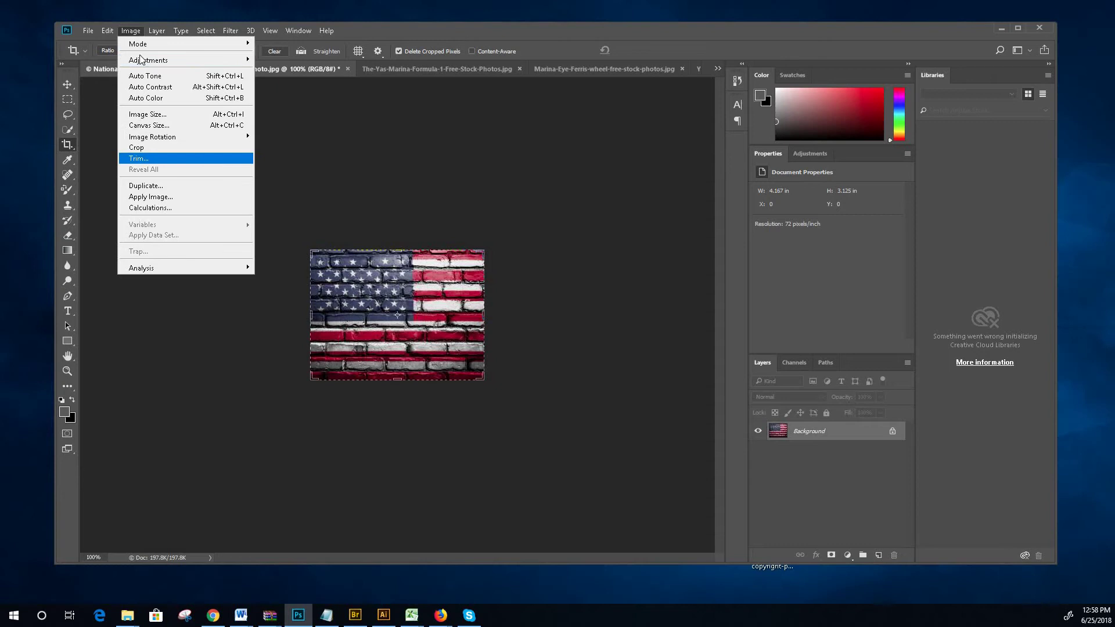
pyautogui.moveTo(108, 30)
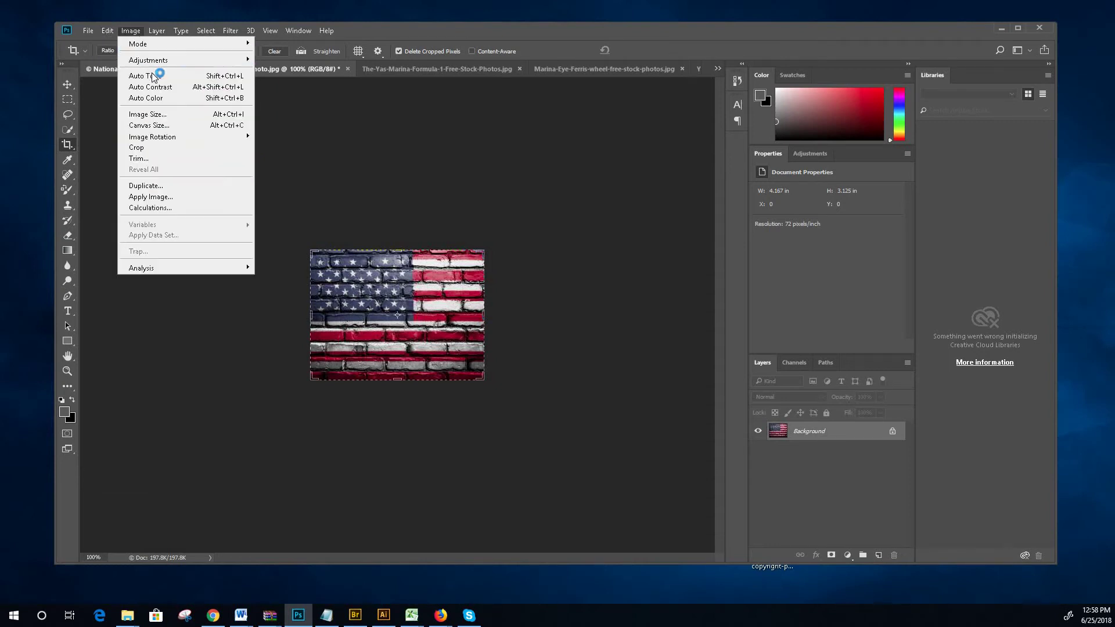
pyautogui.click(147, 113)
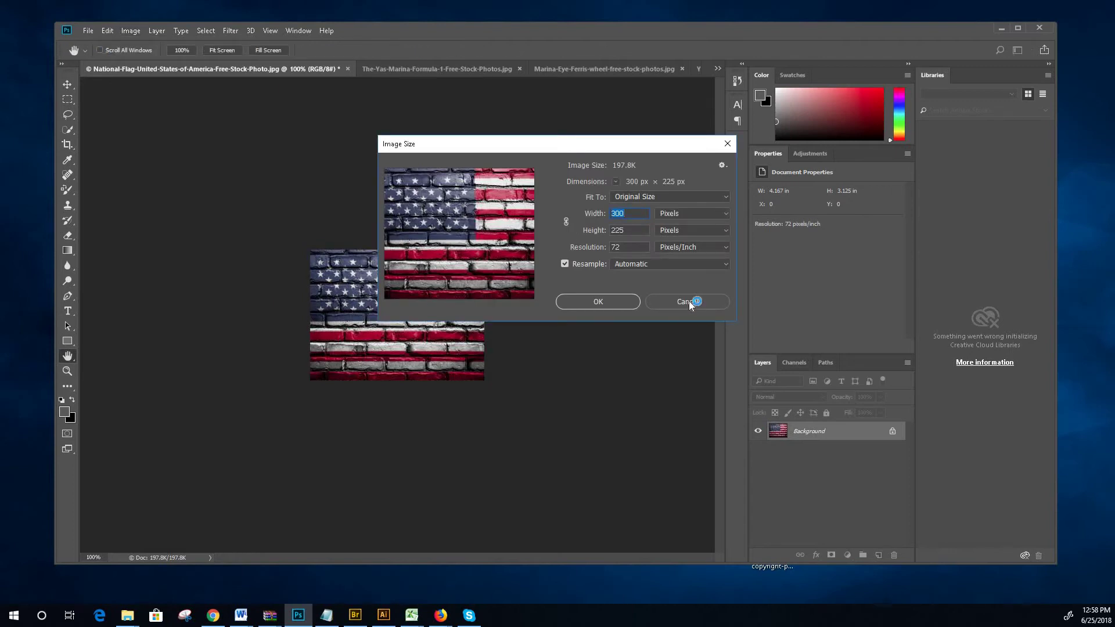
pyautogui.click(692, 301)
# - Import the metadata template into the Yas Viceroy Hotel image's file info, clearing existing properties and replacing them with template properties
pyautogui.click(566, 67)
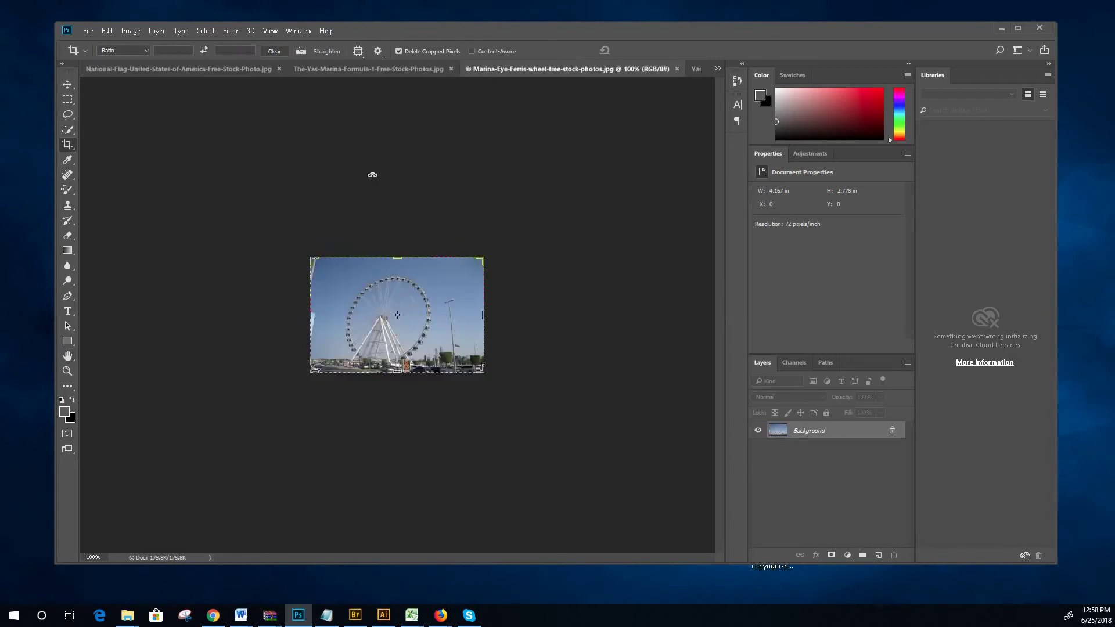
pyautogui.click(698, 69)
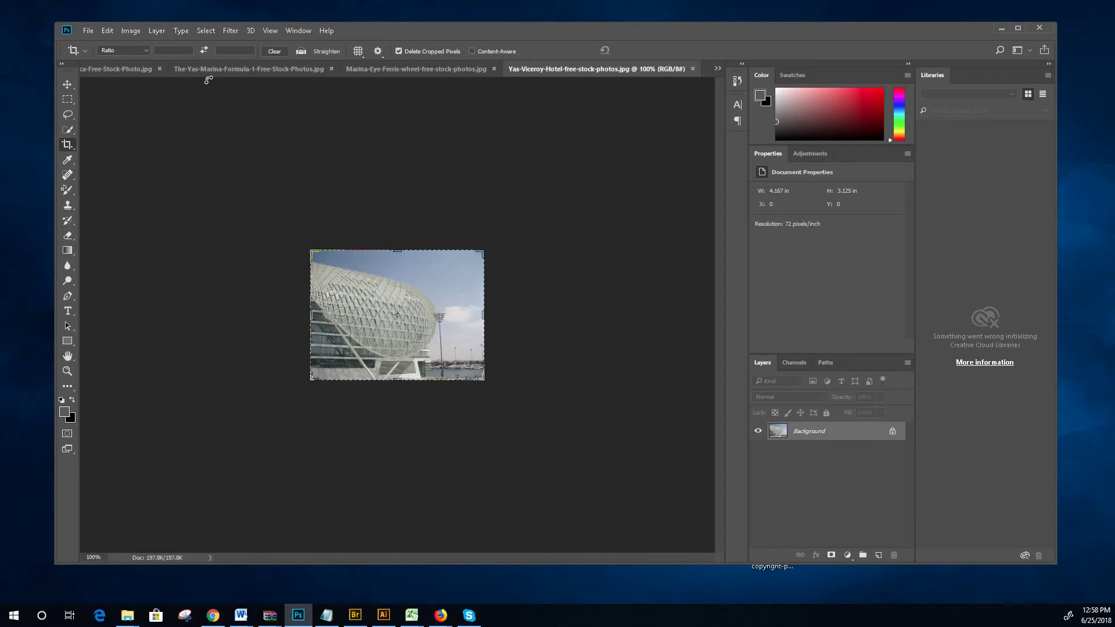
pyautogui.click(87, 31)
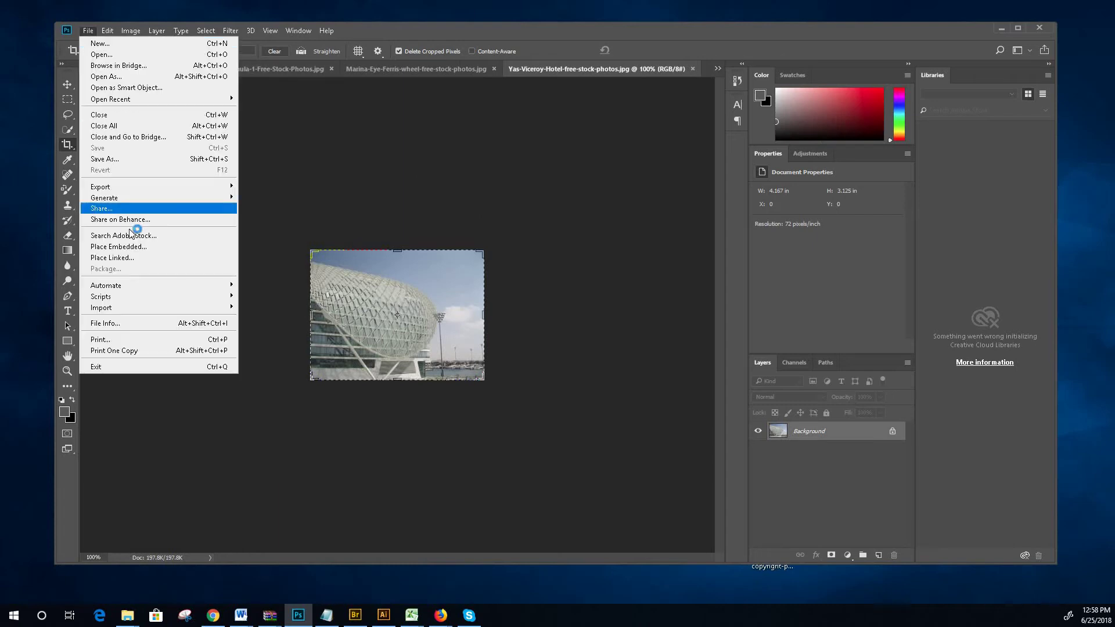
pyautogui.click(175, 327)
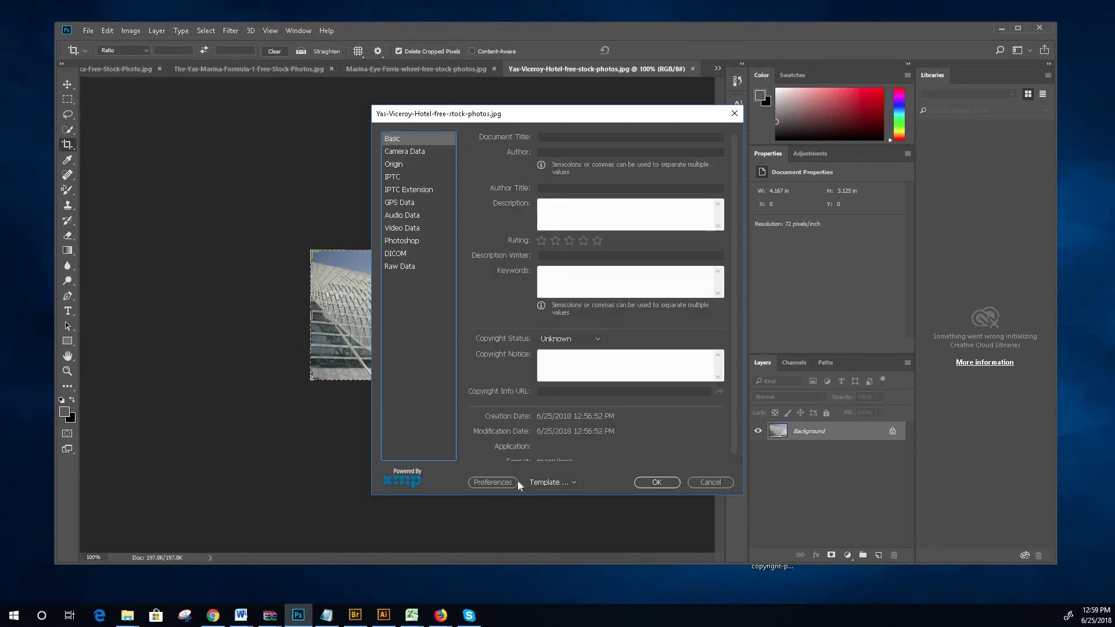
pyautogui.click(555, 482)
pyautogui.click(551, 510)
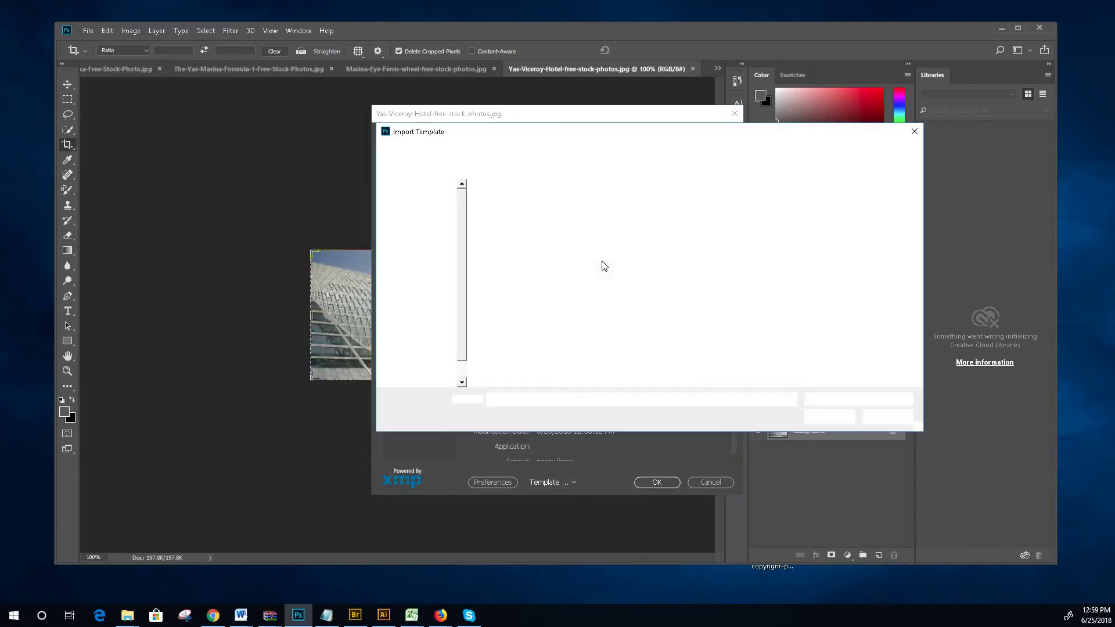
pyautogui.press('Escape')
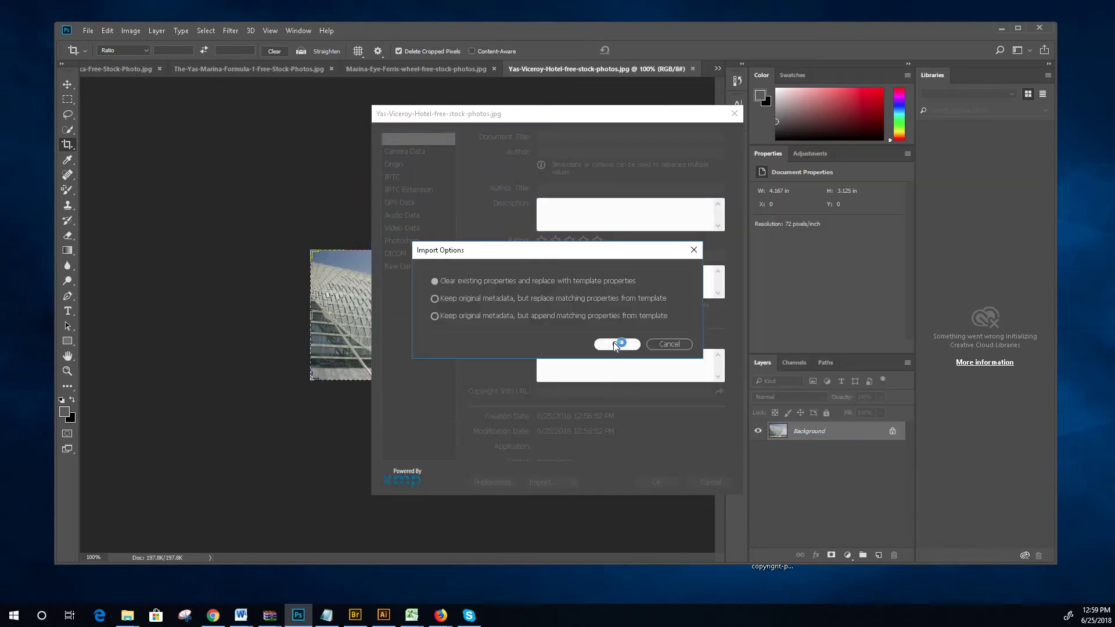
pyautogui.click(618, 344)
# - Set the image's document title to "Yas Viceroy Hotel Free Stock Photos"
pyautogui.rightClick(556, 133)
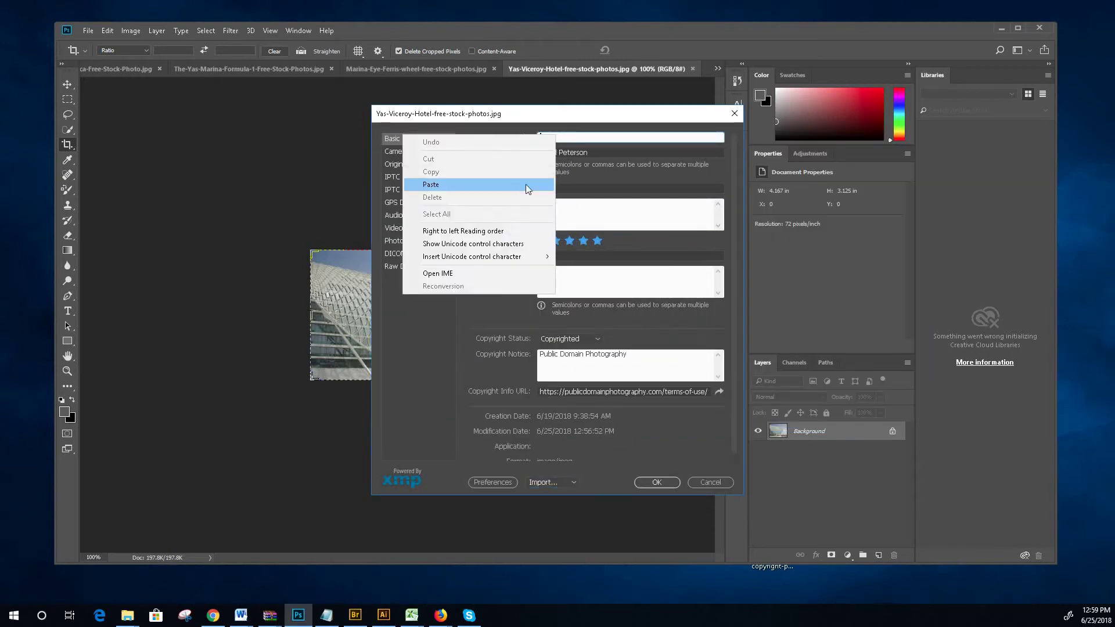
pyautogui.click(525, 185)
pyautogui.write('Free ')
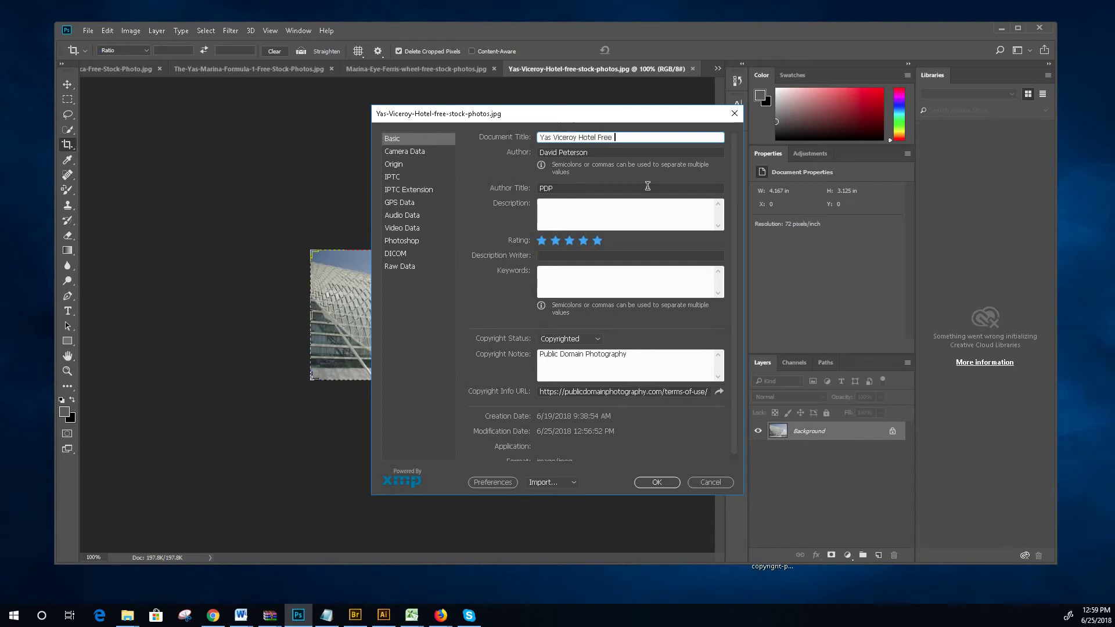
pyautogui.write('Stock Photos')
# - Copy the document title into the description and keywords, and apply the file info
pyautogui.moveTo(659, 137); pyautogui.dragTo(539, 137)
pyautogui.hotkey('ctrl', 'c')
pyautogui.rightClick(544, 137)
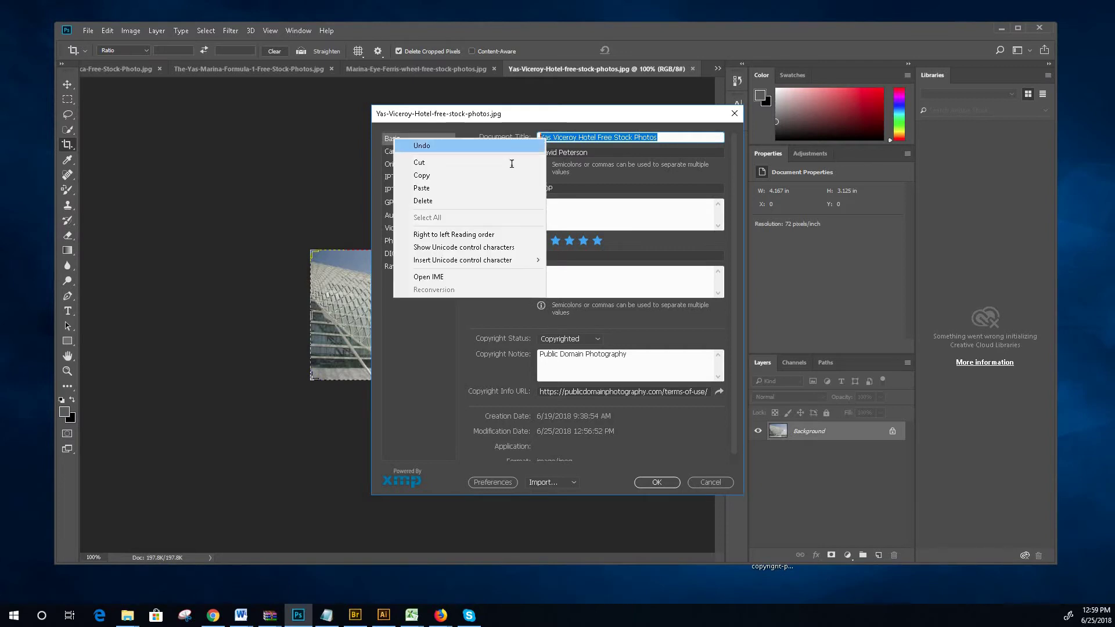
pyautogui.click(505, 175)
pyautogui.rightClick(557, 211)
pyautogui.click(506, 262)
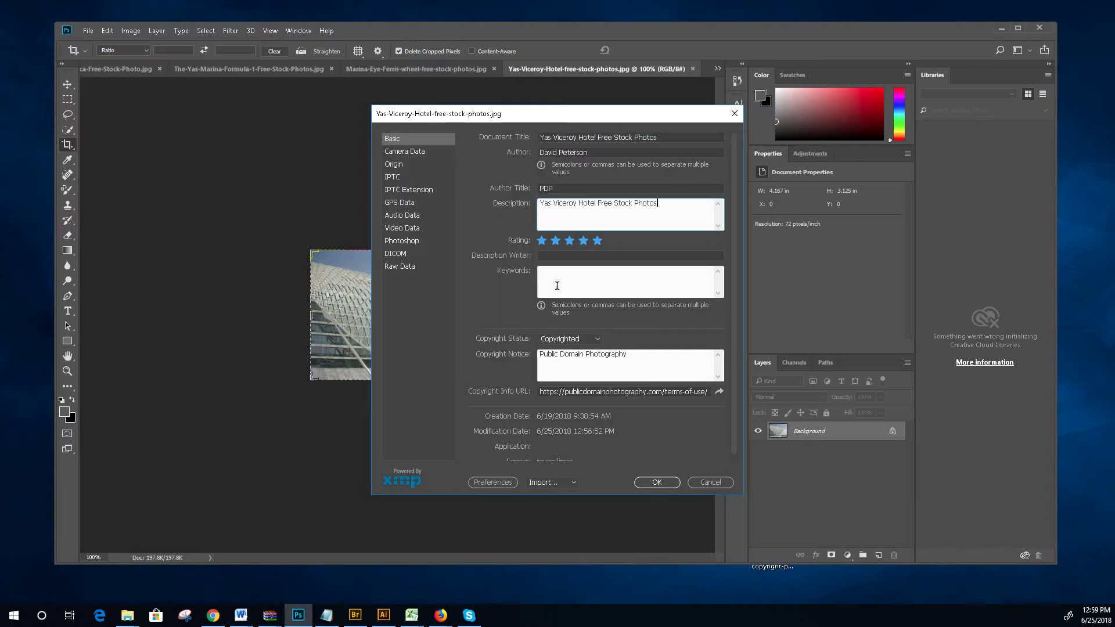
pyautogui.rightClick(557, 285)
pyautogui.click(493, 335)
pyautogui.click(654, 484)
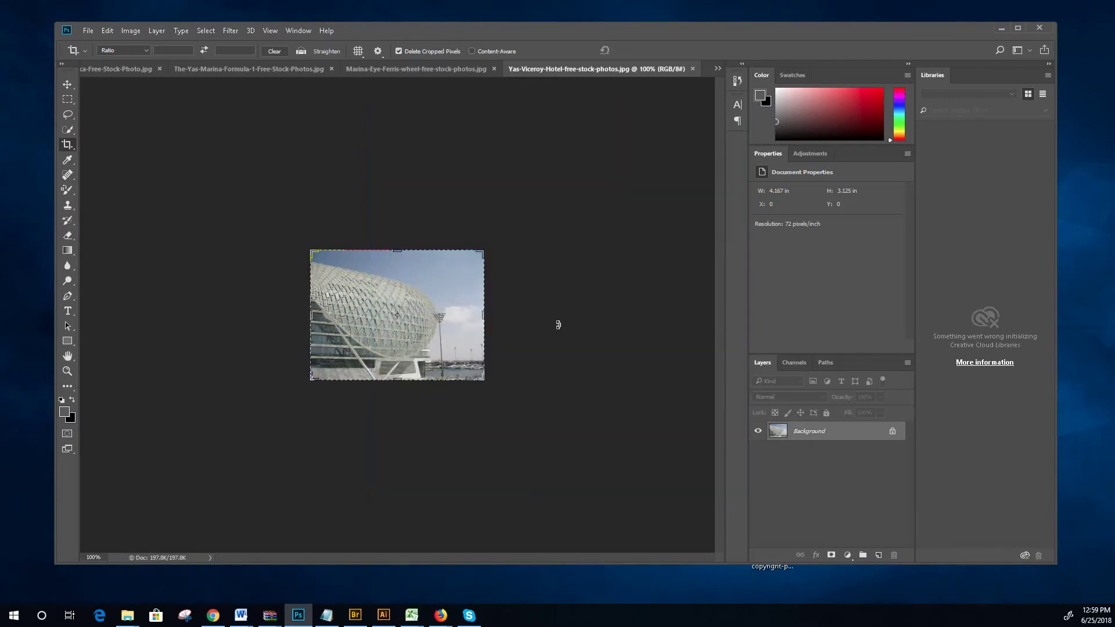
# - Save the image on the desktop as a JPEG at quality 8, replacing the existing file "Yas-Viceroy-Hotel-free-stock-photos"
pyautogui.click(88, 31)
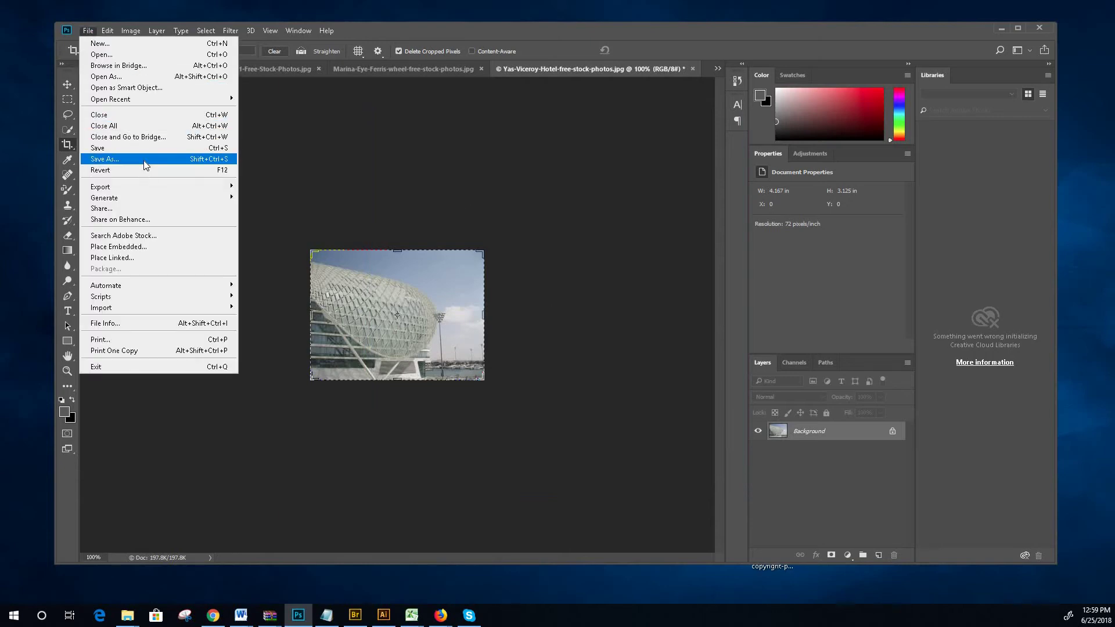
pyautogui.click(144, 160)
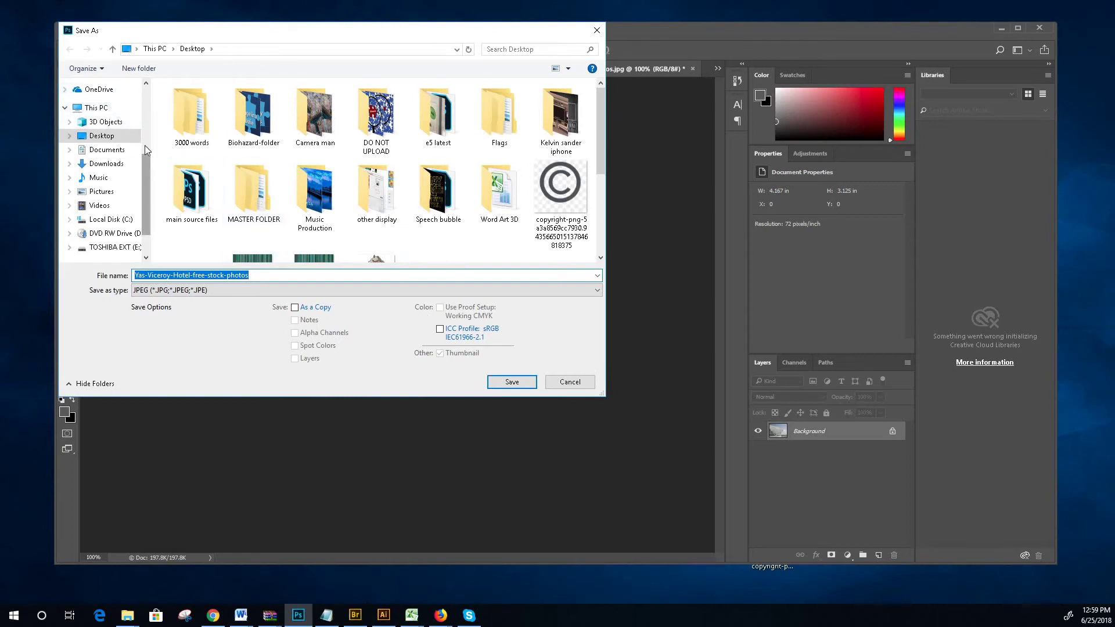
pyautogui.scroll(-2, 145, 145)
pyautogui.click(525, 383)
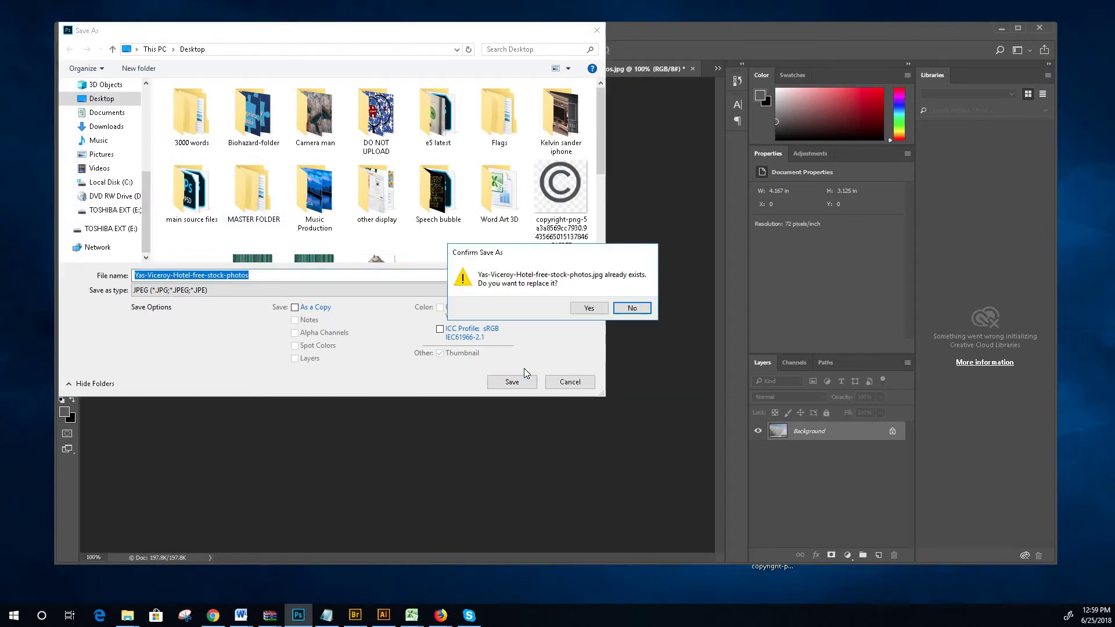
pyautogui.click(593, 313)
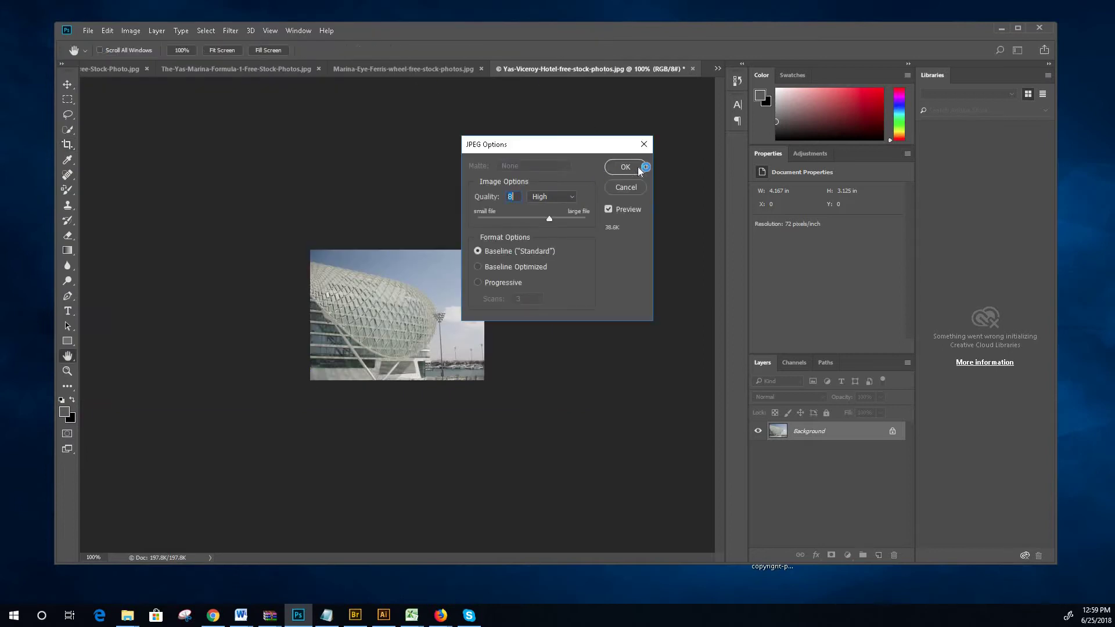
pyautogui.click(625, 167)
pyautogui.press('c')
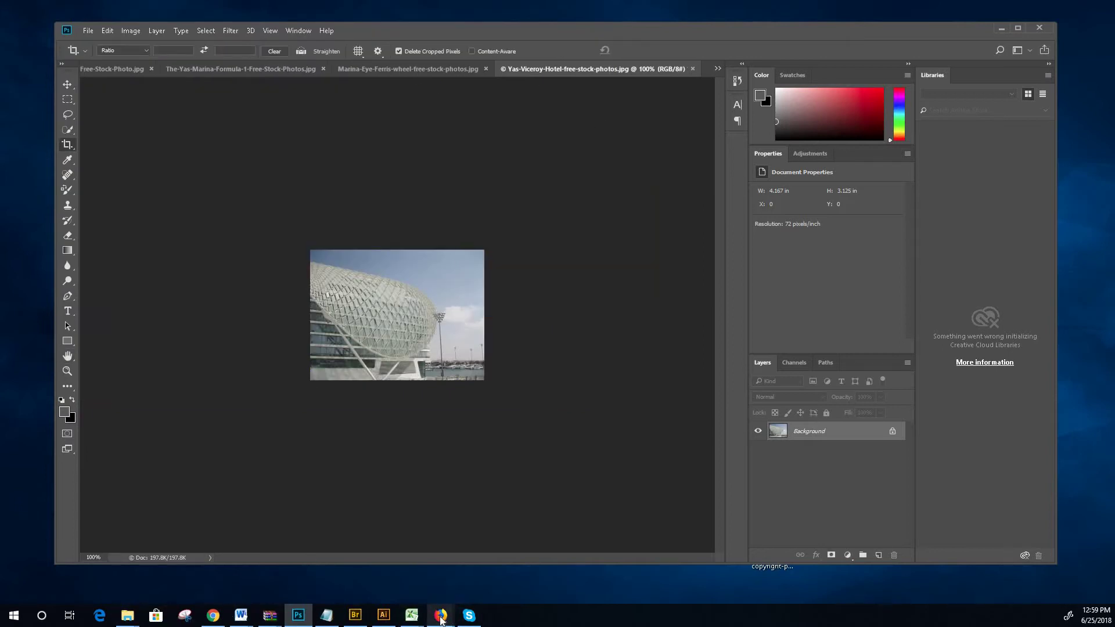
# - Switch to the PhotoStore management area in Firefox and start a new gallery named "Yas Viceroy Hotel Free Stock Photos"
pyautogui.moveTo(442, 619)
pyautogui.moveTo(483, 570)
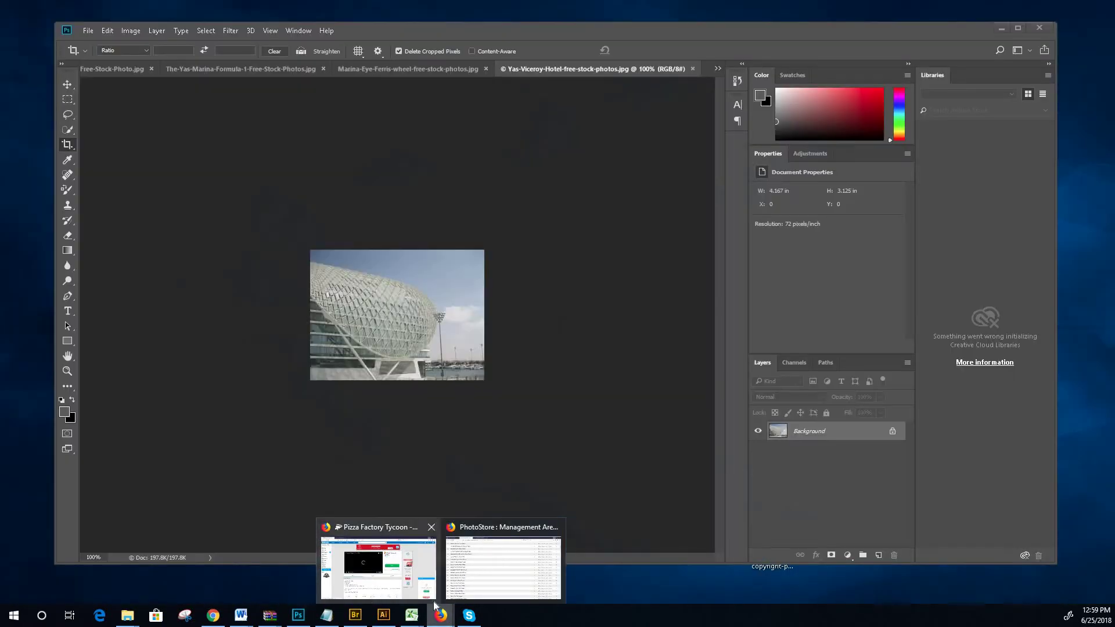
pyautogui.click(500, 566)
pyautogui.scroll(7, 186, 175)
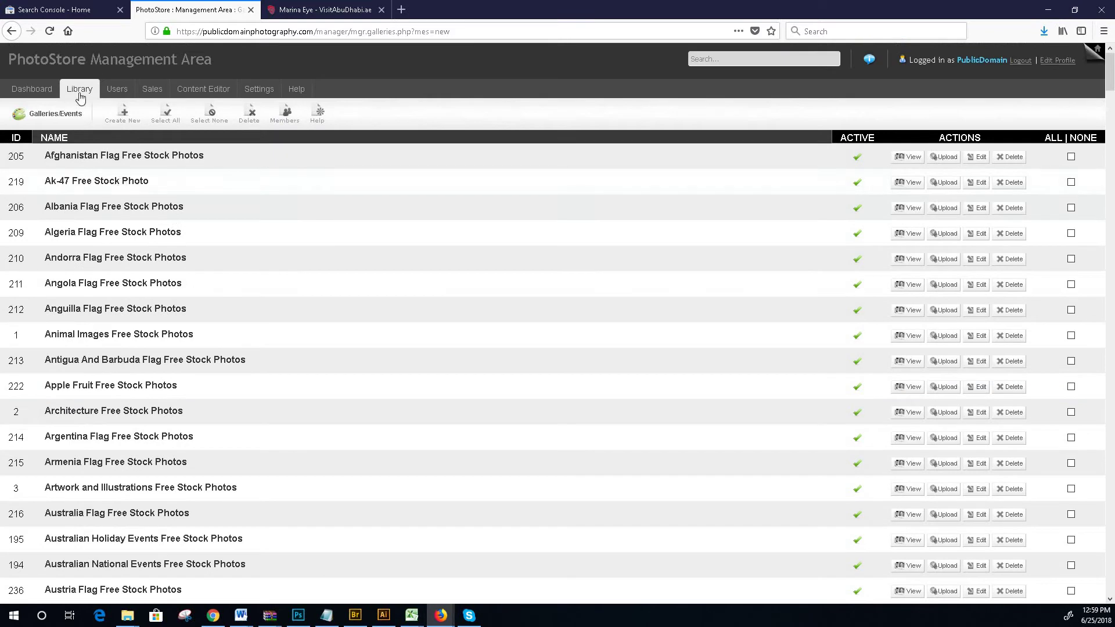
pyautogui.moveTo(73, 88)
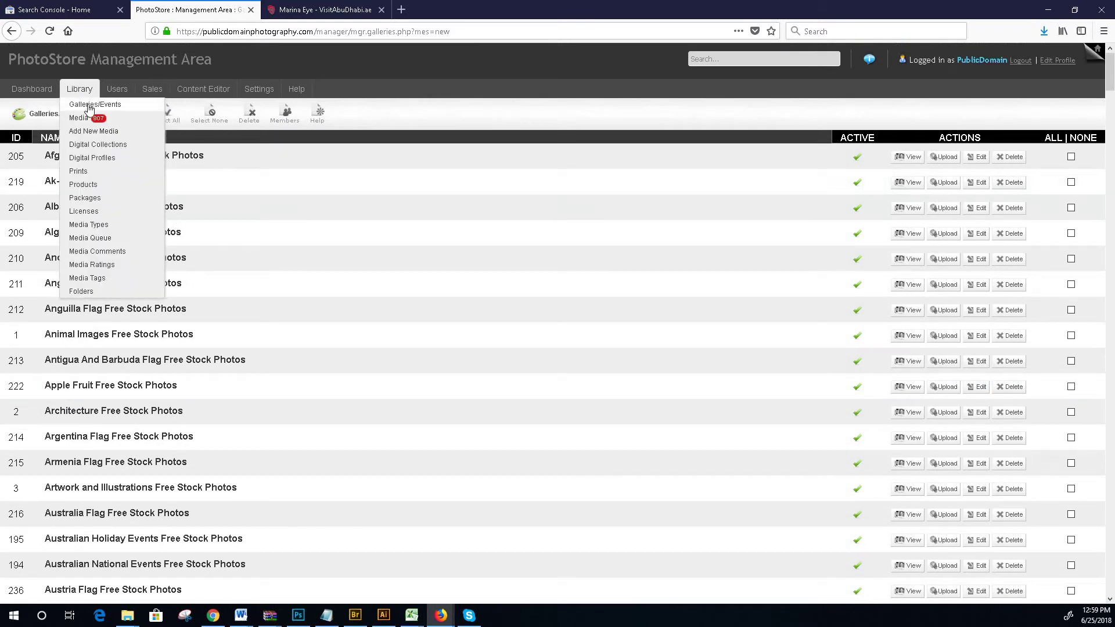
pyautogui.click(127, 118)
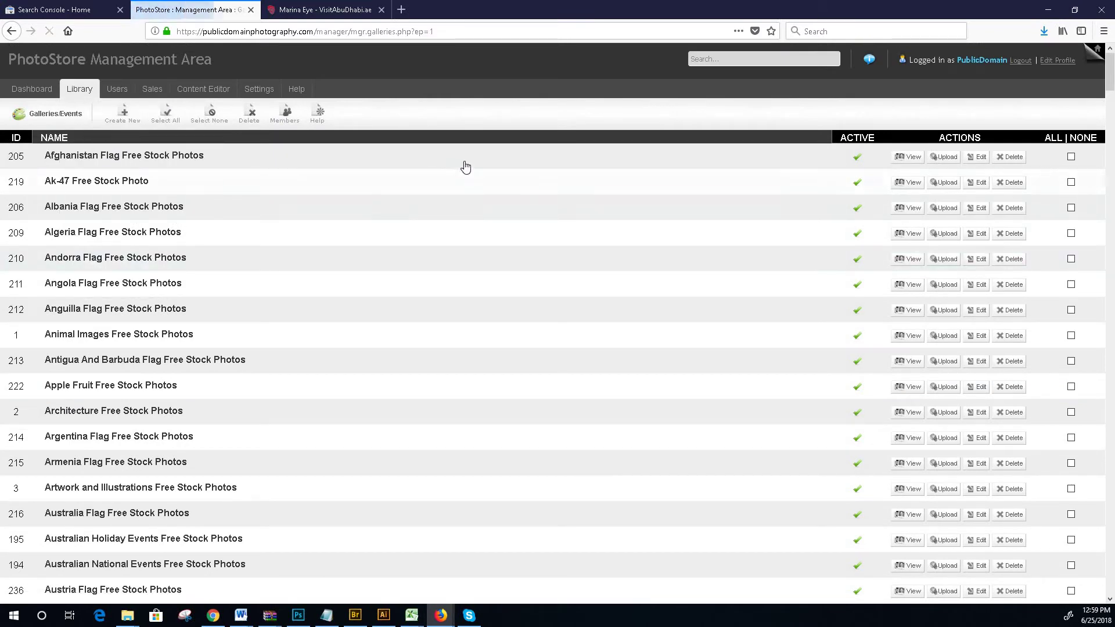
pyautogui.click(113, 122)
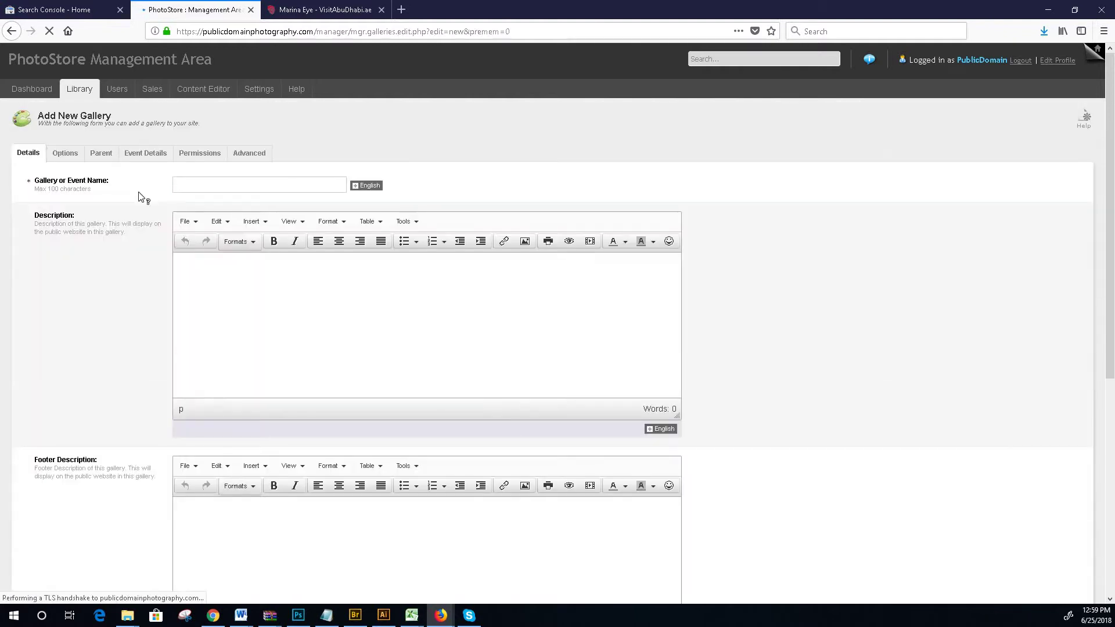
pyautogui.rightClick(197, 184)
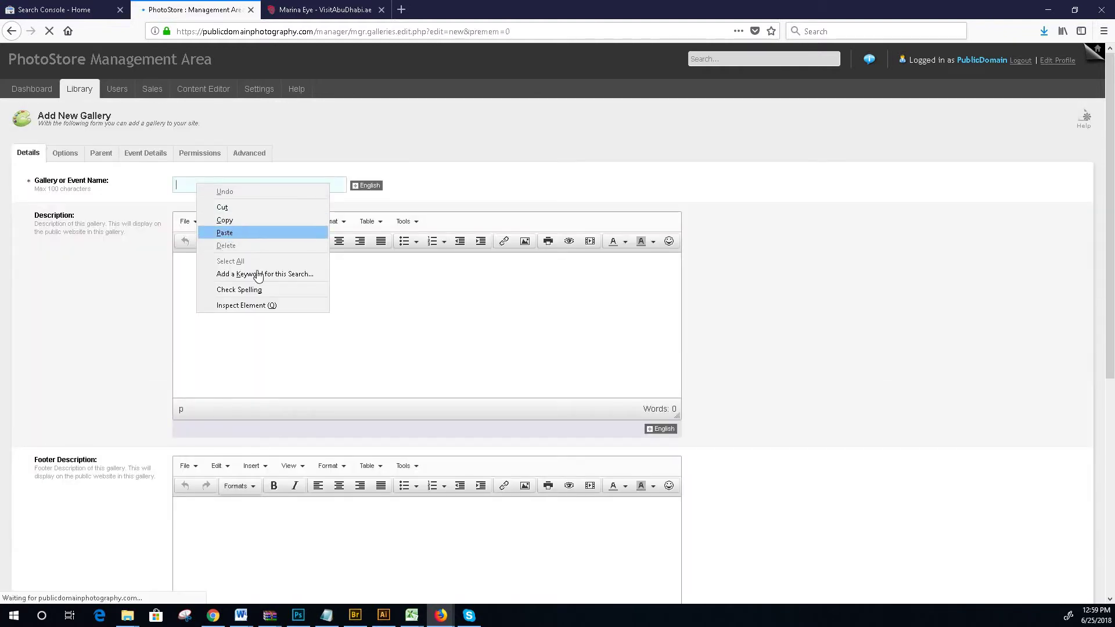
pyautogui.click(225, 232)
# - Add "Yas Viceroy Hotel Free Stock Photos" to the gallery description as a red Heading 1
pyautogui.click(192, 260)
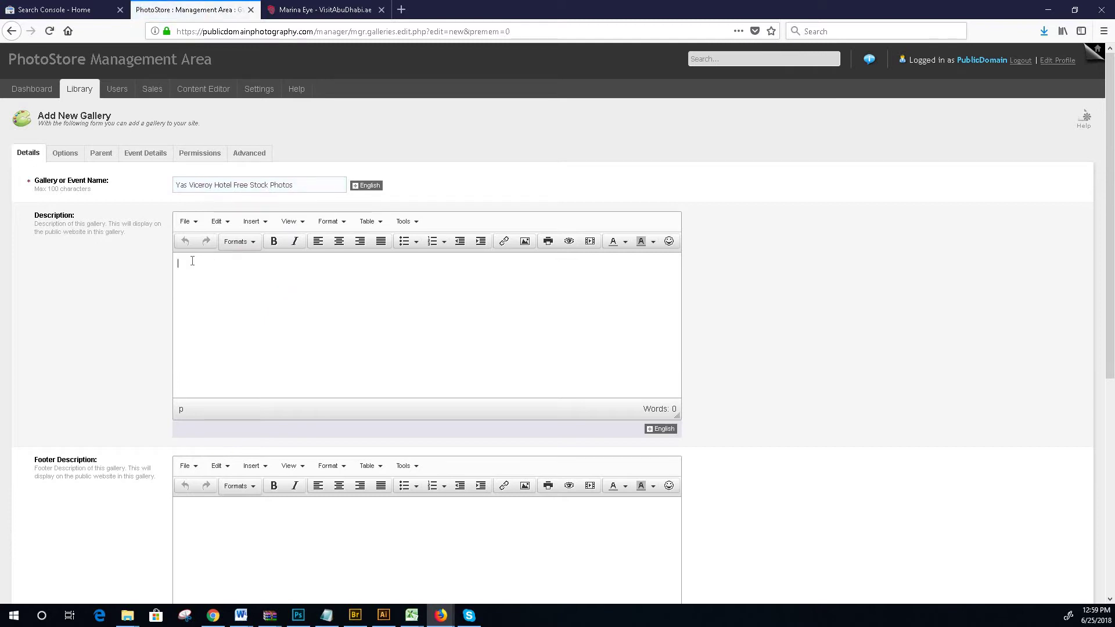
pyautogui.hotkey('ctrl', 'v')
pyautogui.click(251, 242)
pyautogui.click(270, 303)
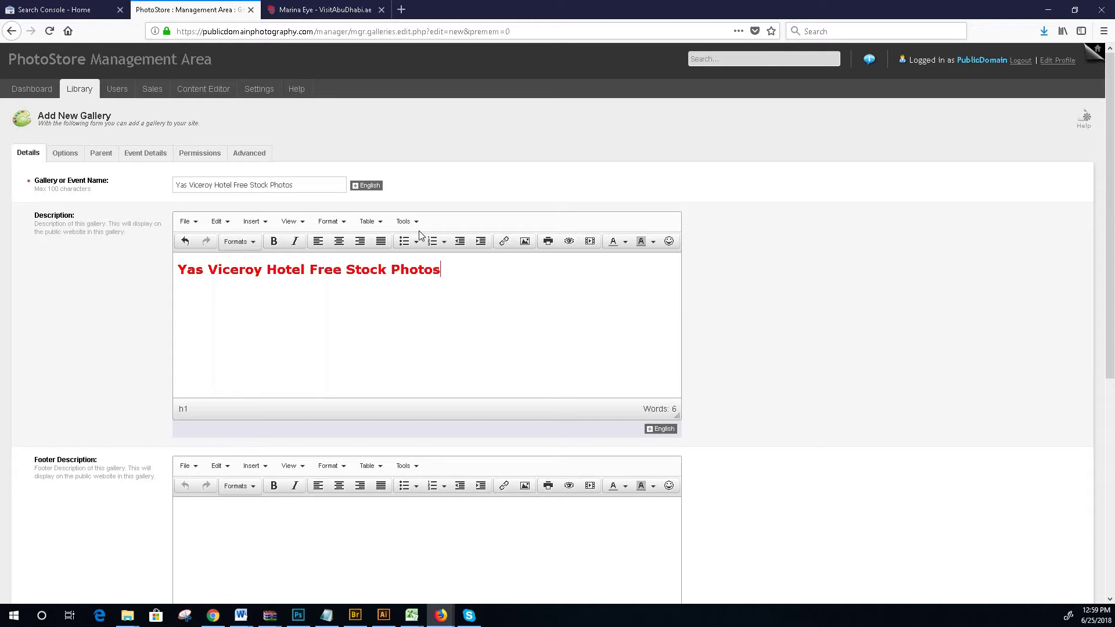
# - Change the description heading's opening tag to h2 in the source code
pyautogui.click(417, 226)
pyautogui.click(428, 262)
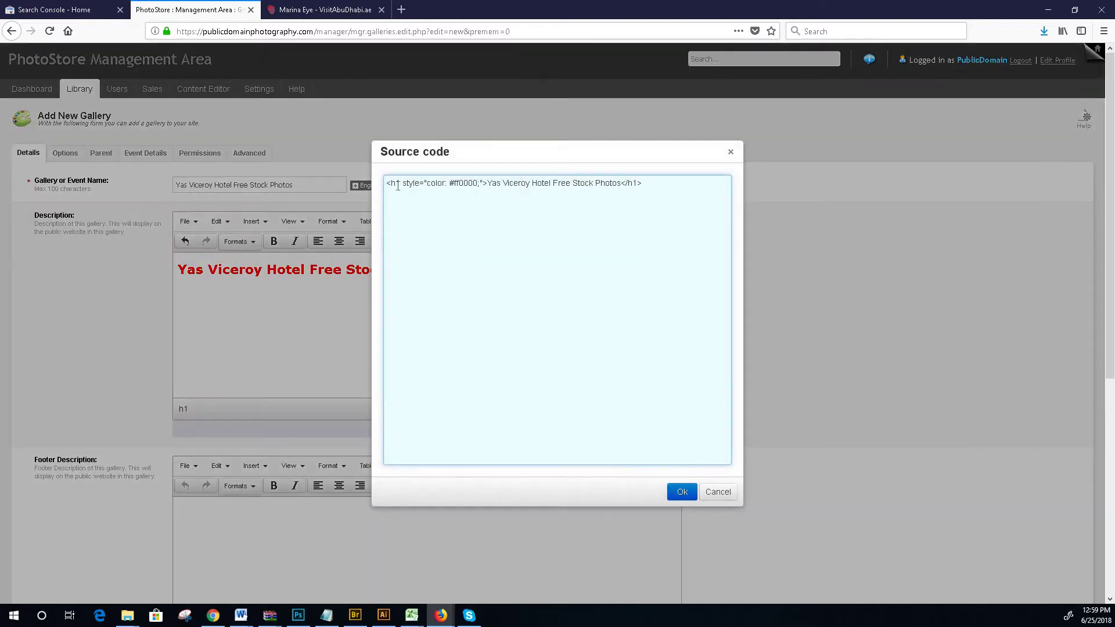
pyautogui.click(400, 184)
pyautogui.press('BackSpace')
pyautogui.write('2')
pyautogui.click(682, 491)
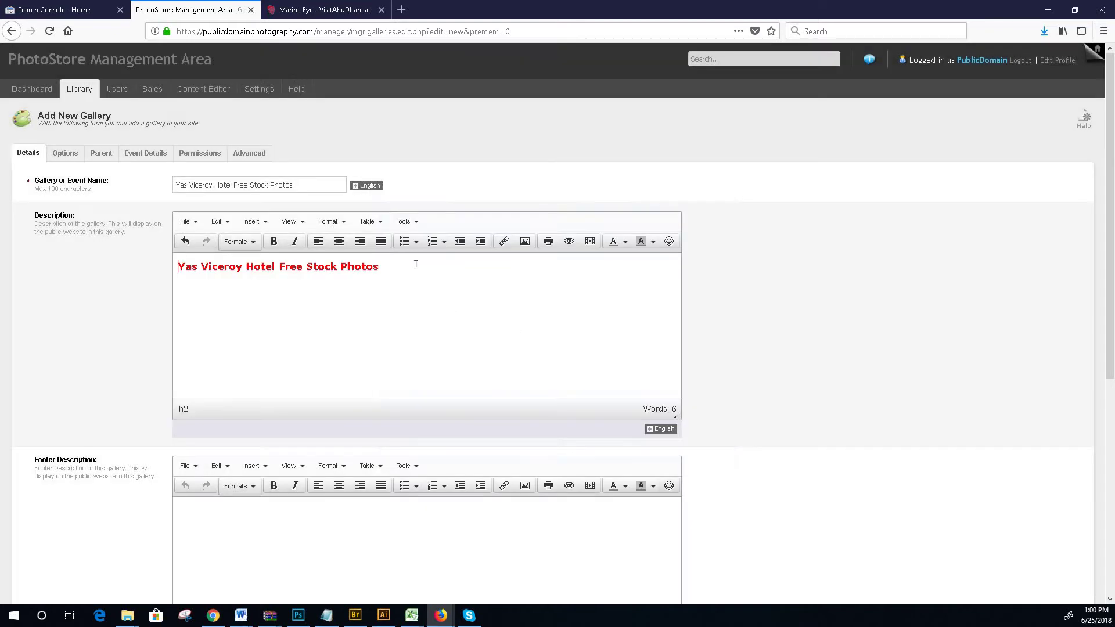
# - Add the line "Stunngin free images of the Yas Viceroy Hotel" below the description heading, reusing the hotel name from the gallery name
pyautogui.press('Return')
pyautogui.write('Stunngin free images of the')
pyautogui.moveTo(176, 185); pyautogui.dragTo(232, 184)
pyautogui.rightClick(231, 186)
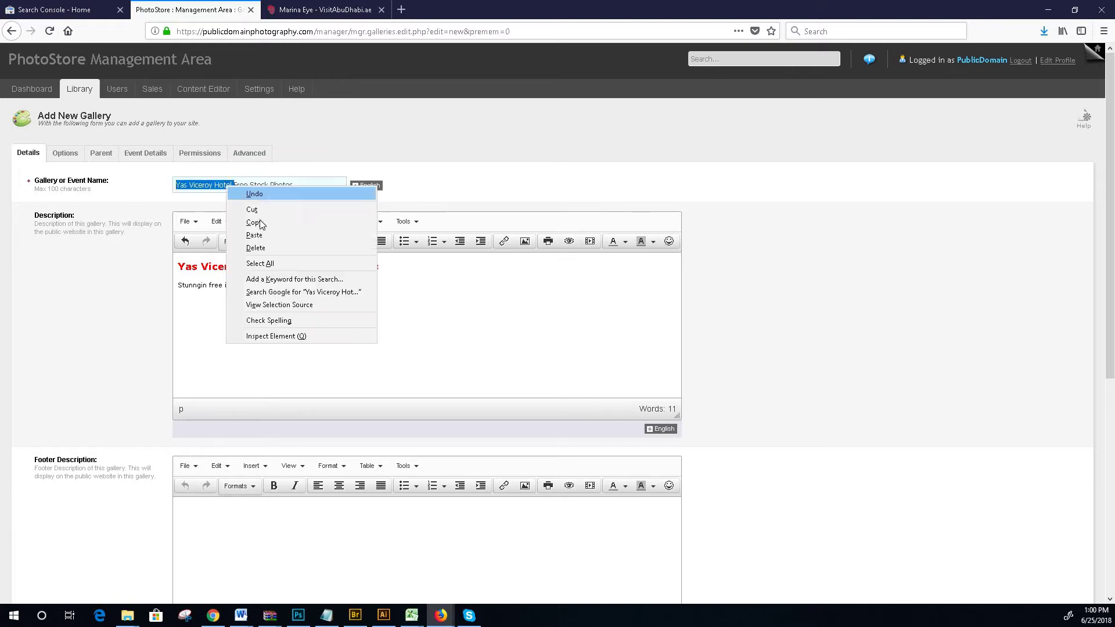
pyautogui.click(247, 219)
pyautogui.rightClick(277, 287)
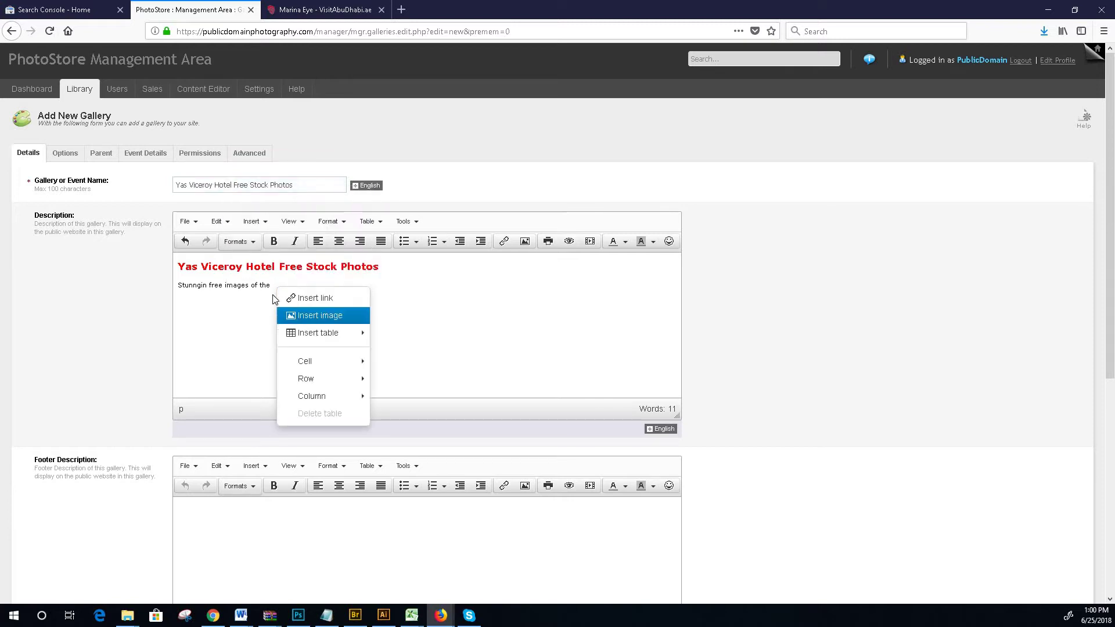
pyautogui.click(281, 287)
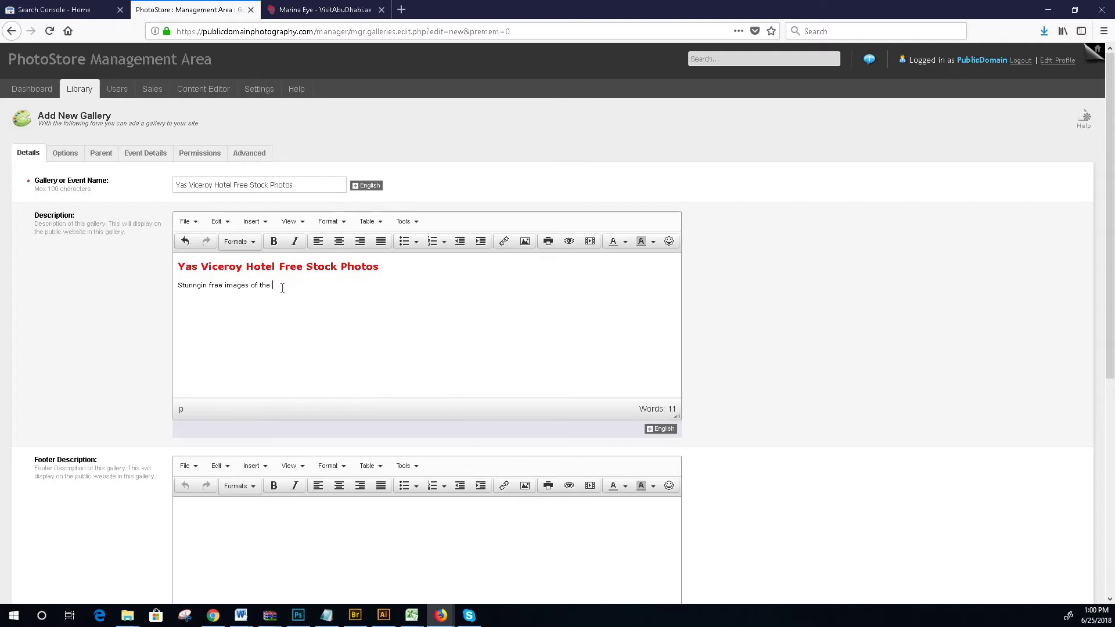
pyautogui.hotkey('ctrl', 'v')
# - Switch to Chrome and copy "Abu Dhabi - United Arab Emirates" from the Yas Viceroy address in the Google results
pyautogui.click(326, 9)
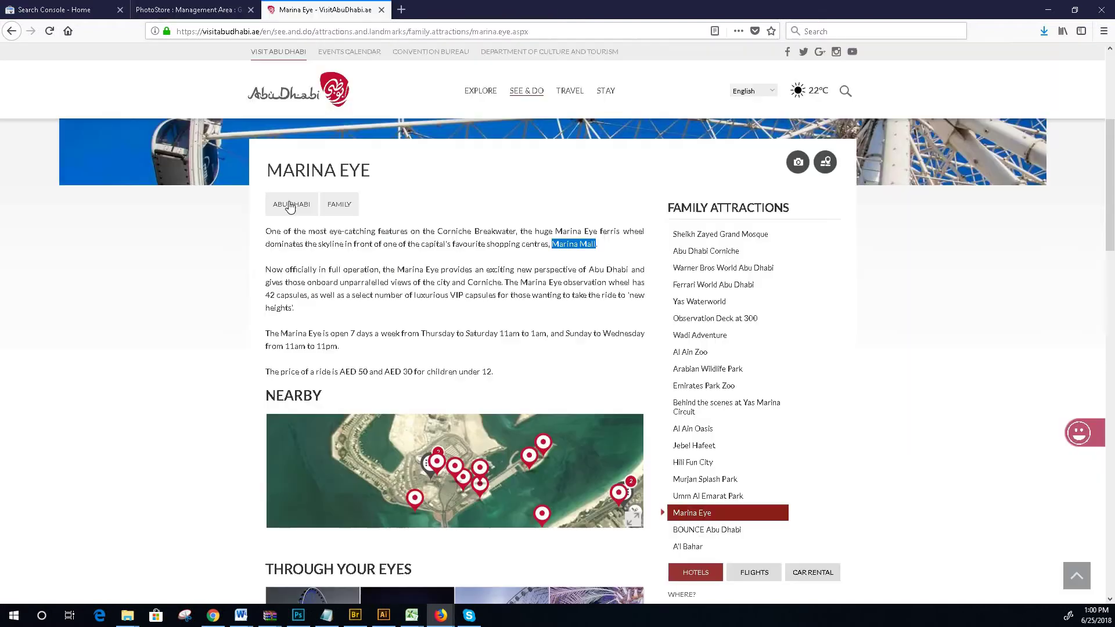
pyautogui.click(191, 9)
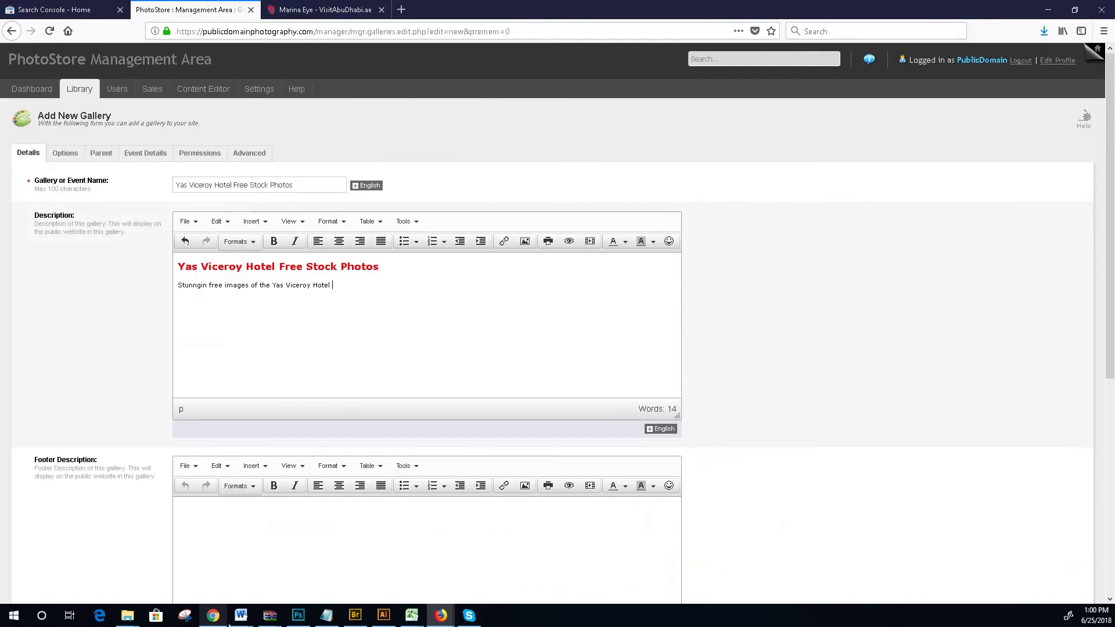
pyautogui.click(214, 617)
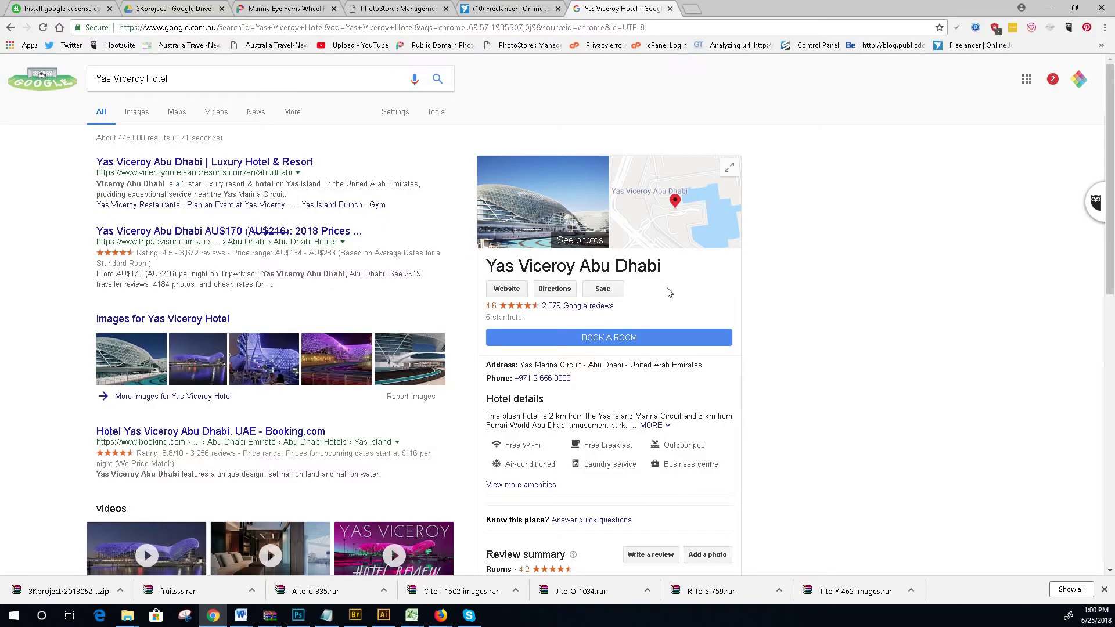
pyautogui.scroll(-1, 669, 295)
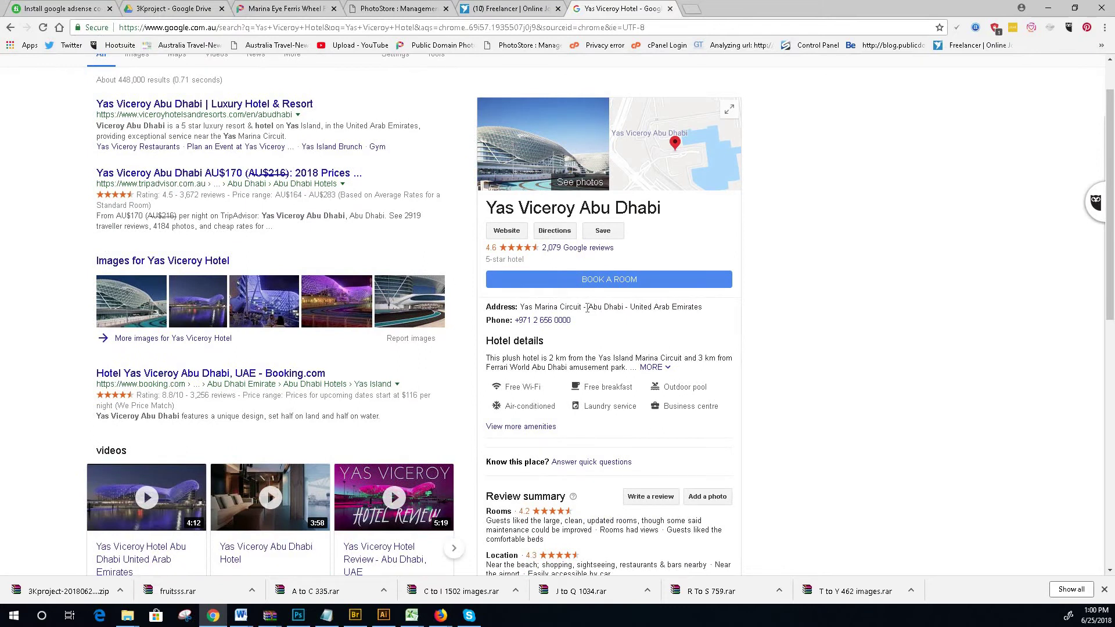
pyautogui.moveTo(589, 307); pyautogui.dragTo(704, 307)
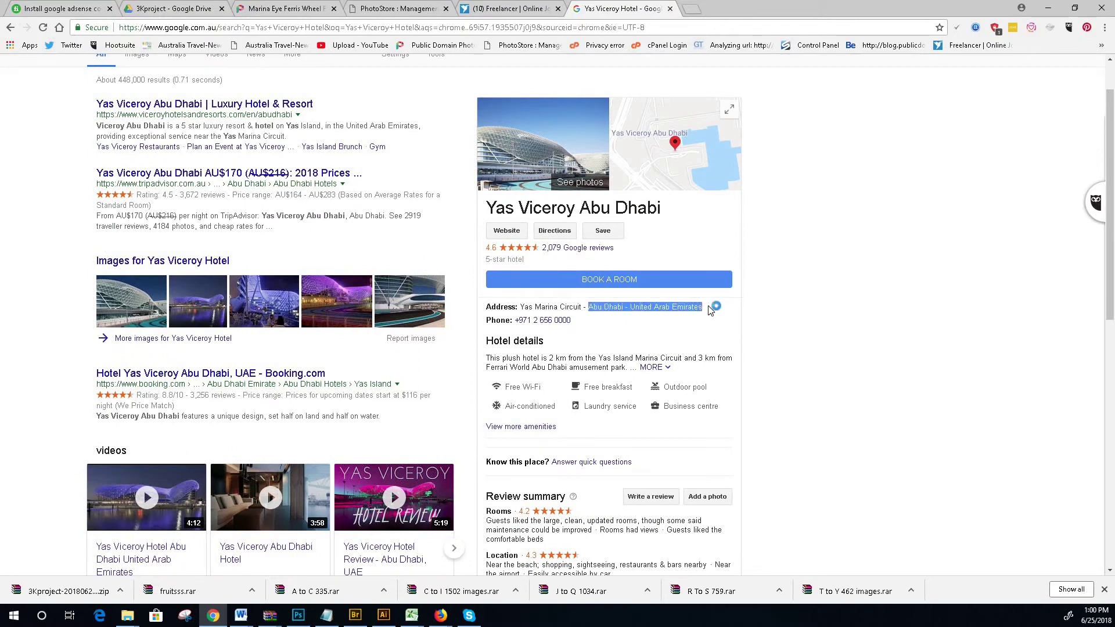
pyautogui.rightClick(662, 308)
pyautogui.click(686, 316)
# - Return to the gallery form in Firefox, append "Abu Dhabi United Arab Emirates" to the description line and correct "Stunngin" to "Stunning"
pyautogui.click(494, 9)
pyautogui.click(397, 8)
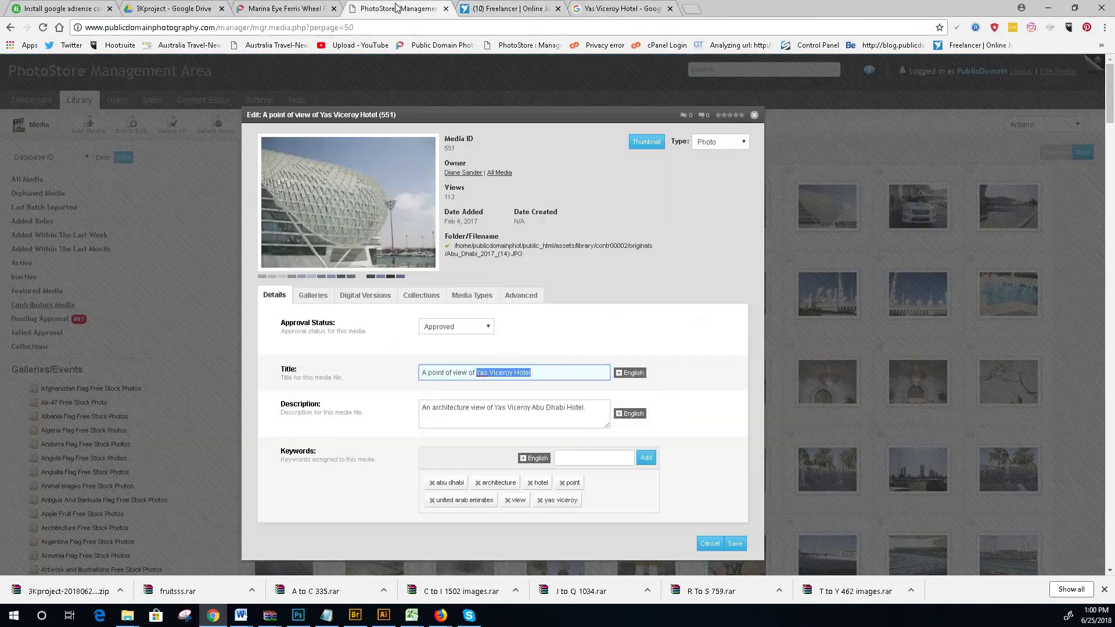
pyautogui.click(440, 616)
pyautogui.click(499, 579)
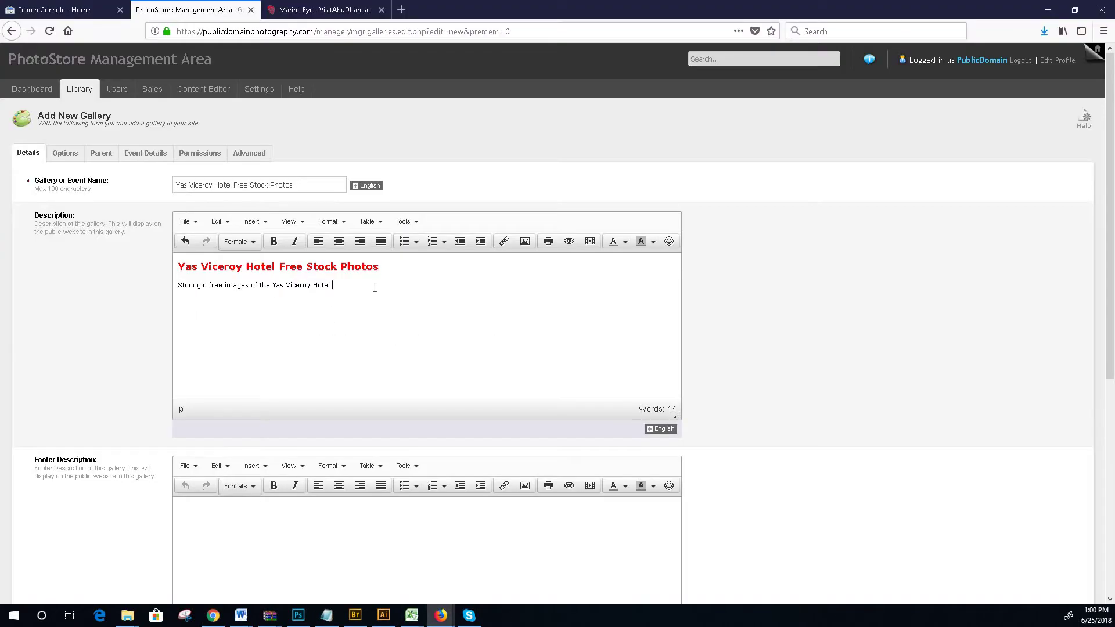
pyautogui.hotkey('ctrl', 'v')
pyautogui.press('BackSpace')
pyautogui.press('BackSpace')
pyautogui.press('BackSpace')
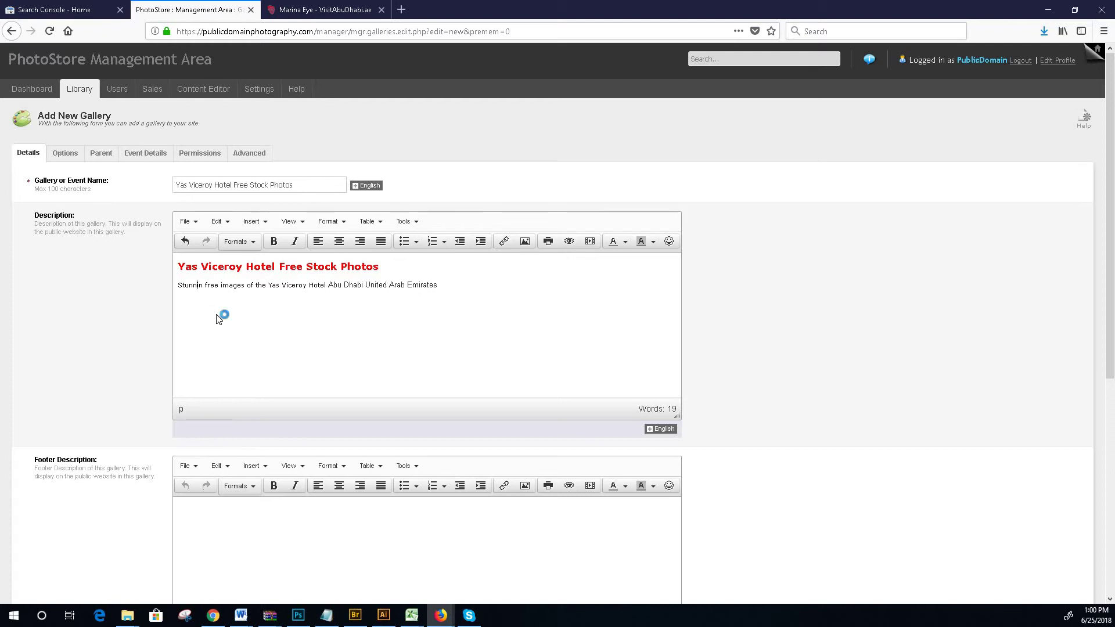
pyautogui.write('g')
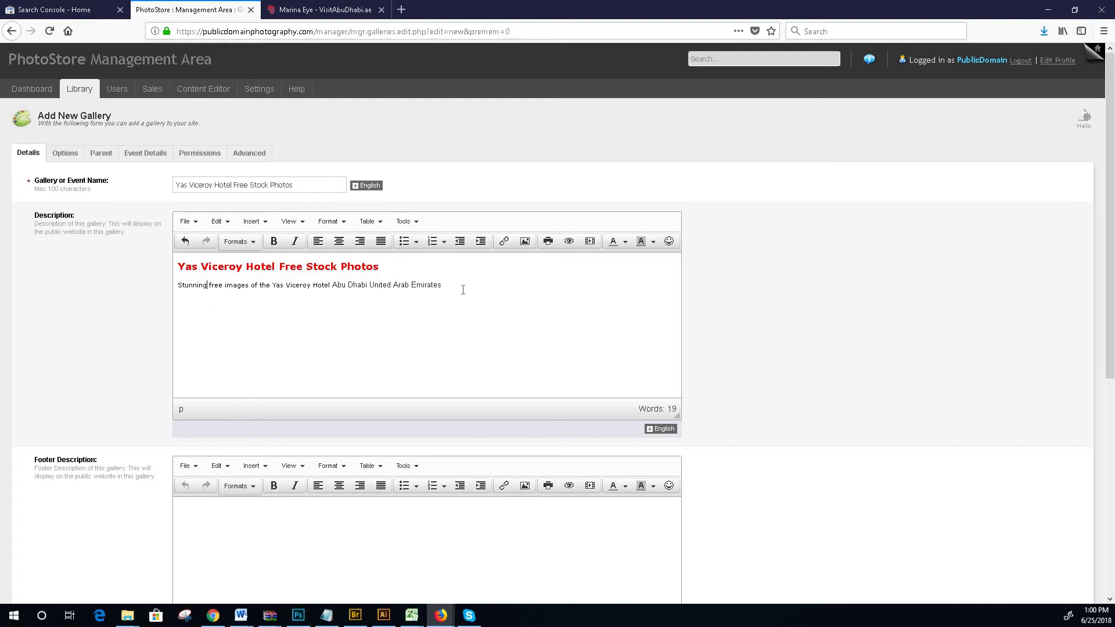
# - Copy the gallery's description line into the Word document, replacing the existing red 3d image text there
pyautogui.moveTo(463, 290)
pyautogui.mouseDown()
pyautogui.moveTo(217, 294)
pyautogui.moveTo(175, 283)
pyautogui.moveTo(452, 289)
pyautogui.mouseUp()
pyautogui.rightClick(173, 280)
pyautogui.press('Escape')
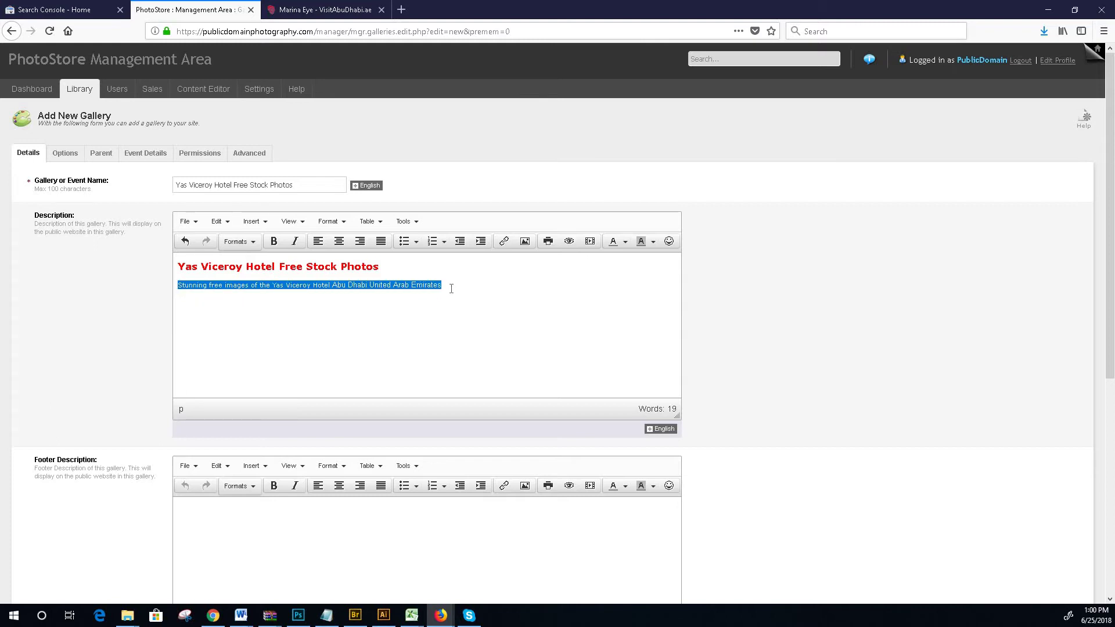
pyautogui.click(241, 614)
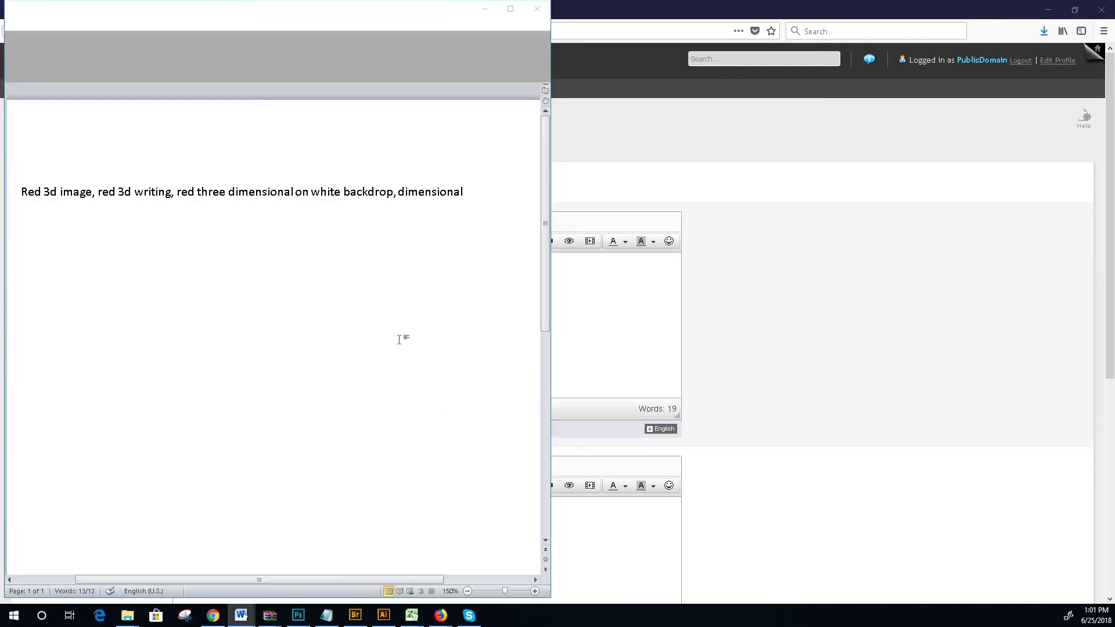
pyautogui.moveTo(472, 195); pyautogui.dragTo(30, 193)
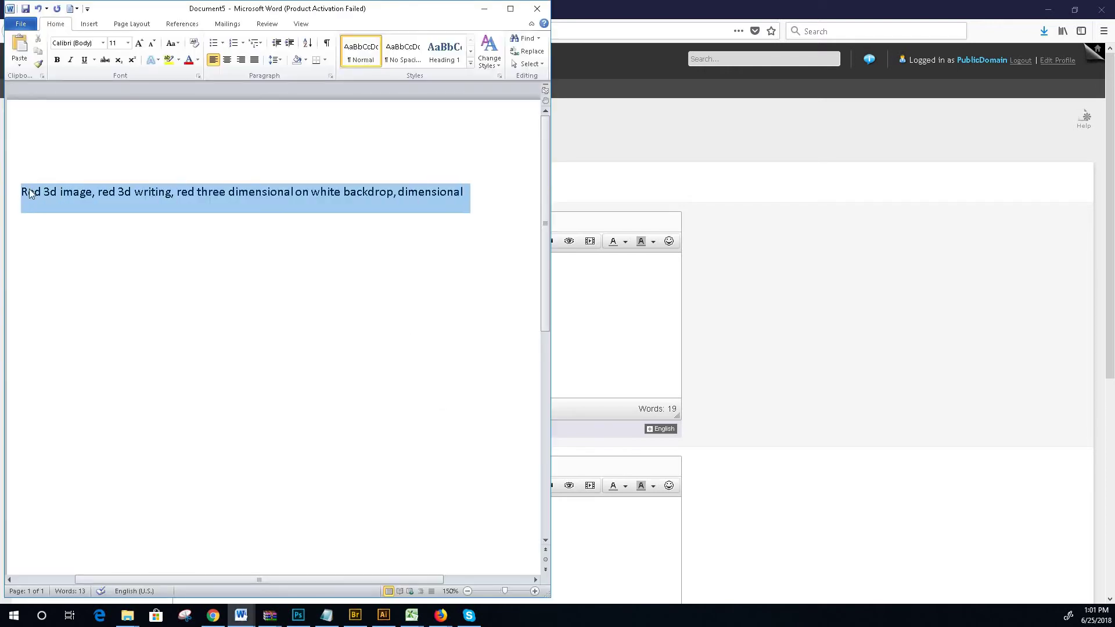
pyautogui.hotkey('ctrl', 'v')
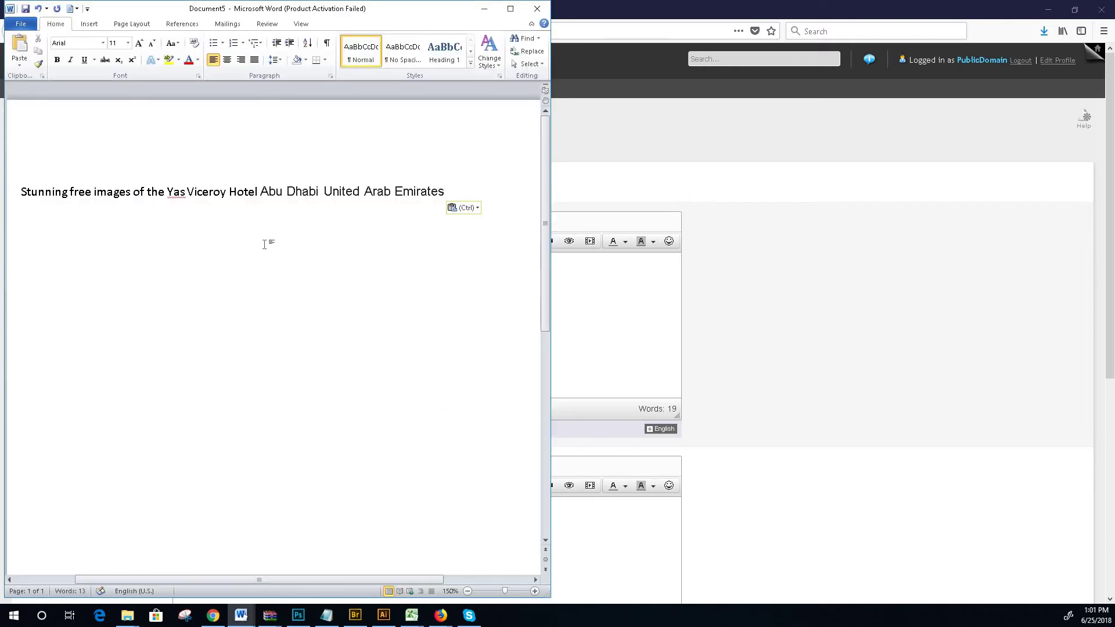
pyautogui.press('Return')
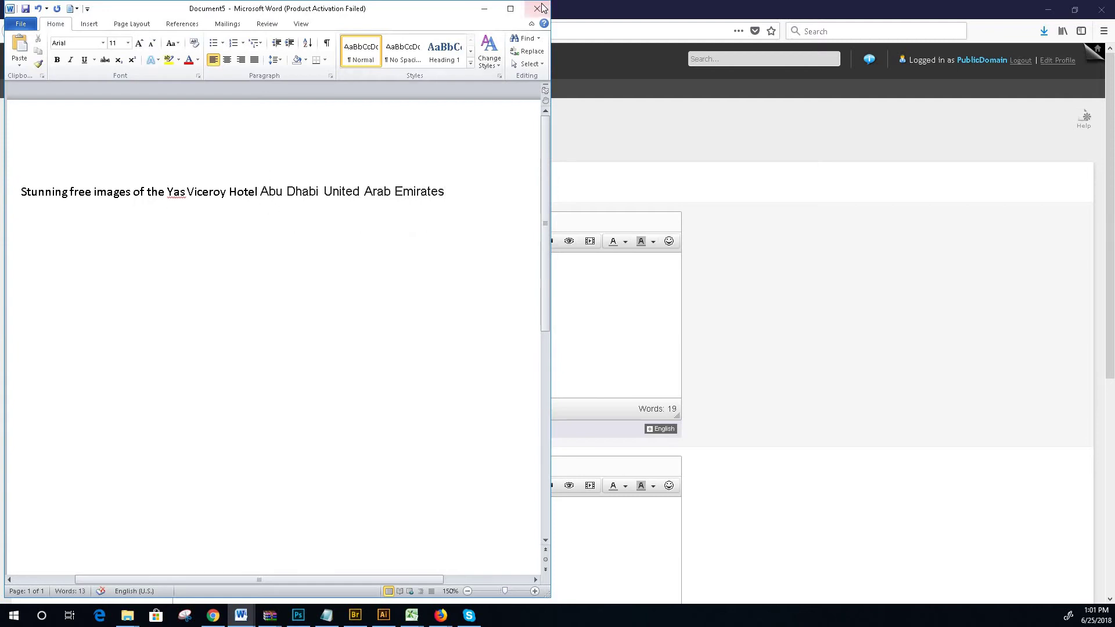
pyautogui.click(484, 9)
# - In the Firefox gallery form, extend the description line with ". A high quality hotel and well known tourist spot in Abu Dhabi."
pyautogui.click(459, 285)
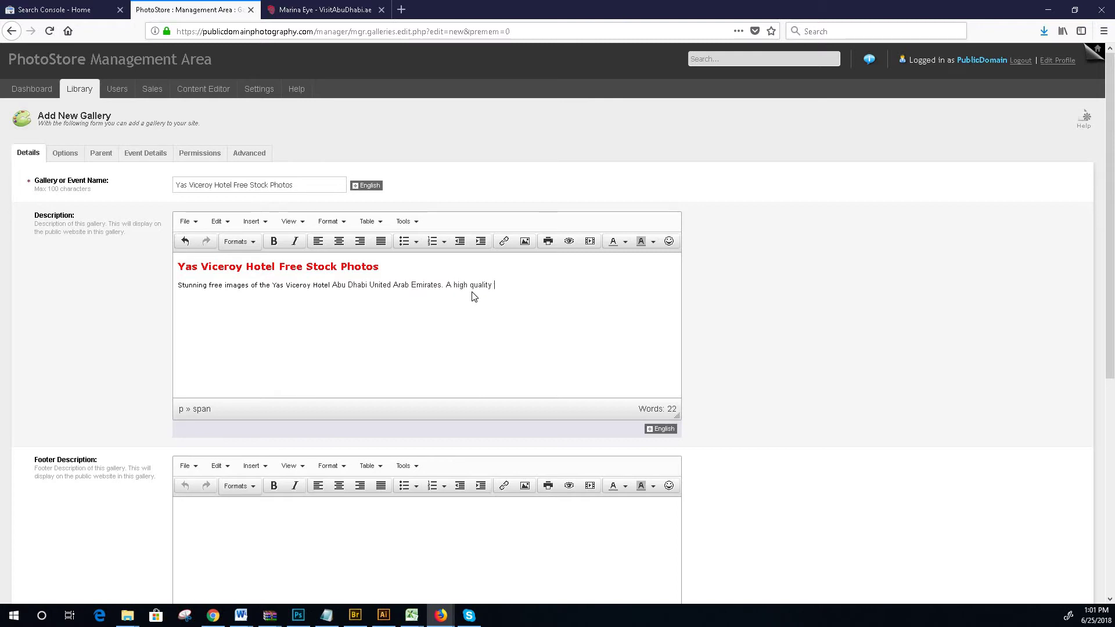
pyautogui.write('hot')
pyautogui.write('d')
pyautogui.press('BackSpace')
pyautogui.press('BackSpace')
pyautogui.press('BackSpace')
pyautogui.press('BackSpace')
pyautogui.press('BackSpace')
pyautogui.press('BackSpace')
pyautogui.write('and well known tourist spot in')
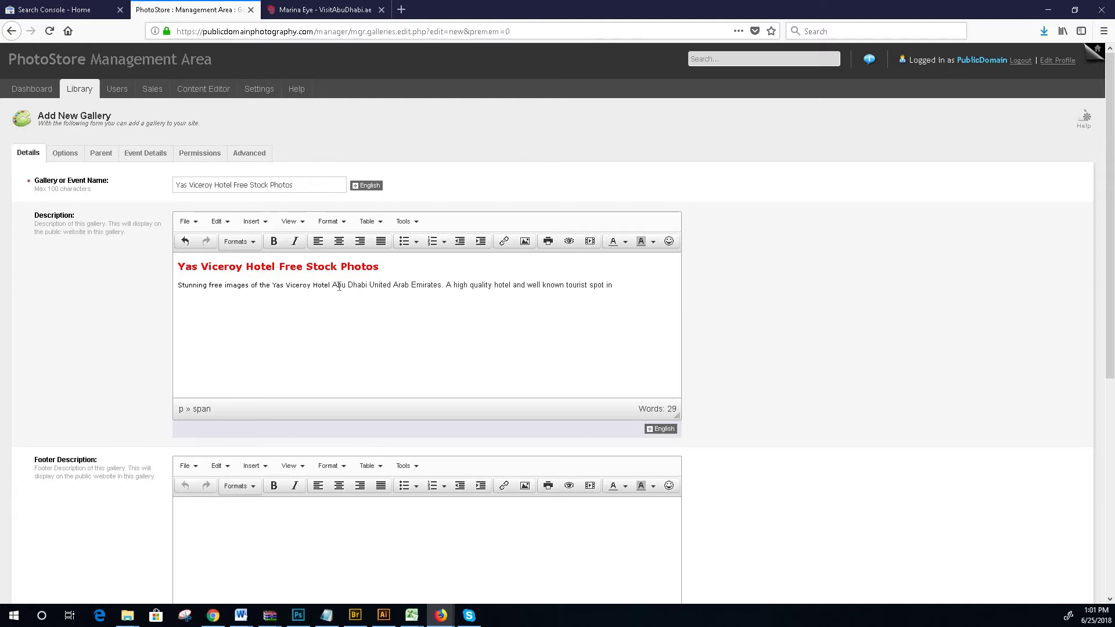
pyautogui.moveTo(332, 285); pyautogui.dragTo(368, 285)
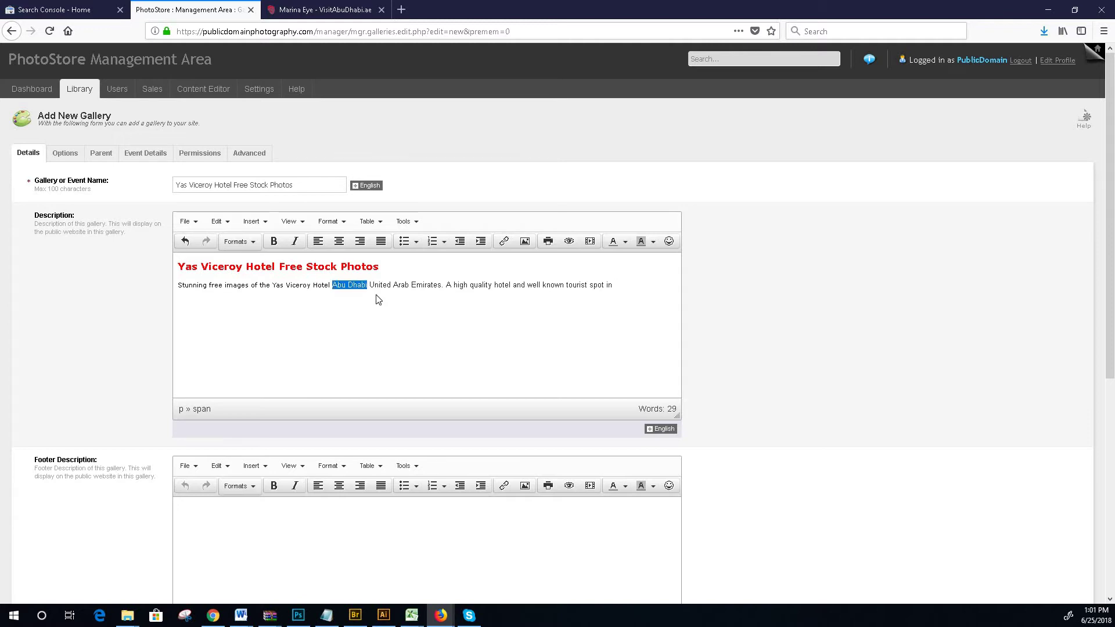
pyautogui.click(625, 286)
pyautogui.hotkey('ctrl', 'v')
# - Cut "Yas Viceroy Hotel Free Stock Photos" from the gallery name and paste it into the footer description
pyautogui.moveTo(298, 184); pyautogui.dragTo(185, 183)
pyautogui.rightClick(196, 185)
pyautogui.click(217, 205)
pyautogui.scroll(-2, 206, 428)
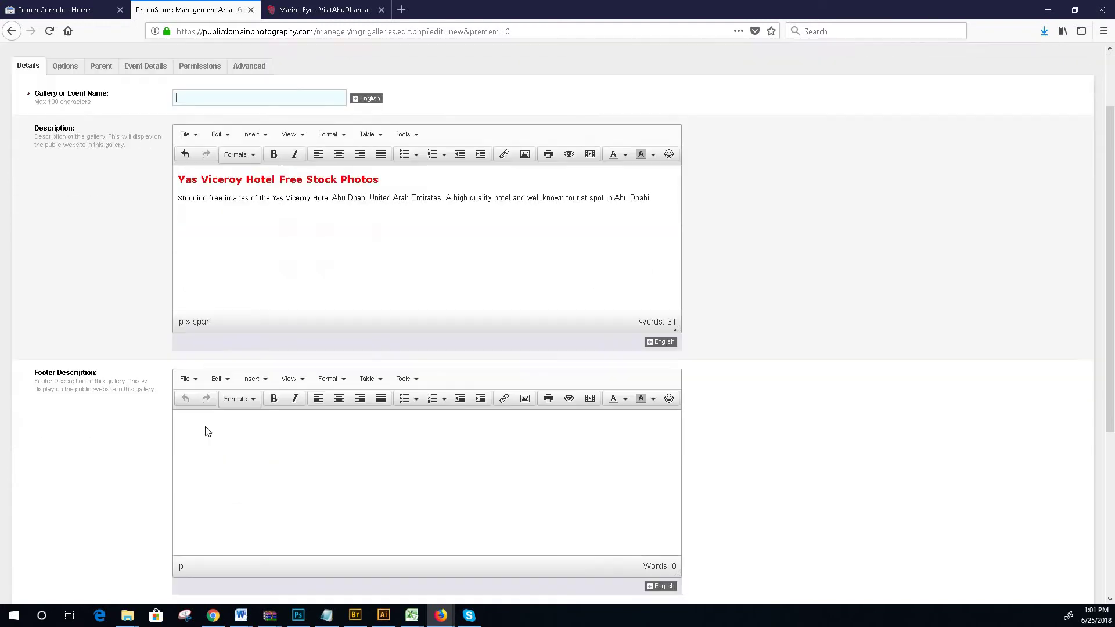
pyautogui.click(193, 374)
pyautogui.hotkey('ctrl', 'v')
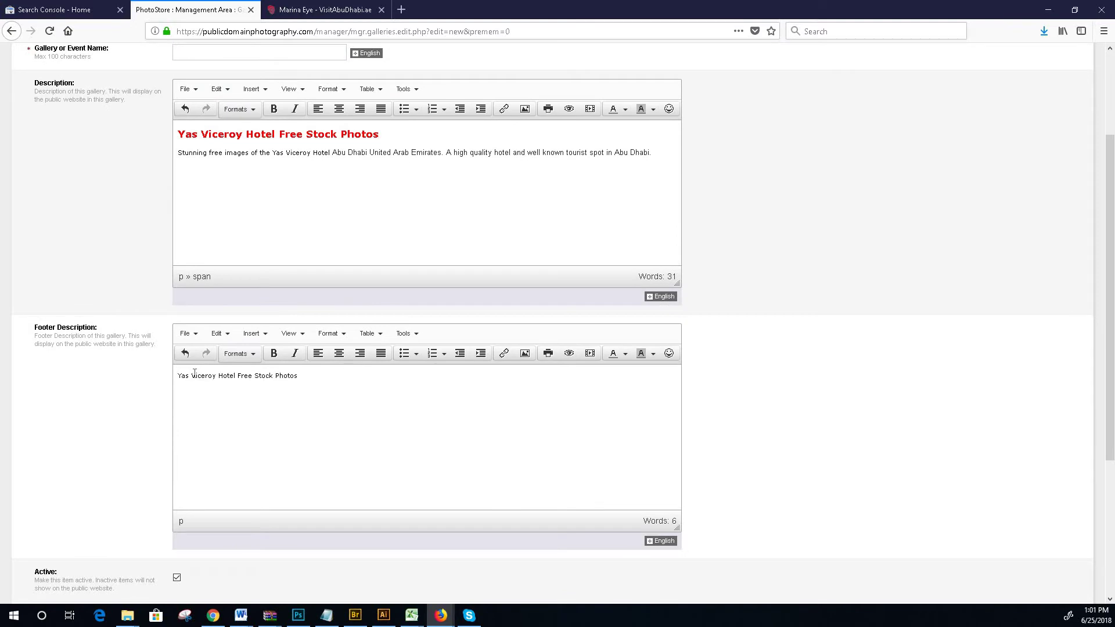
# - Check the footer description's source code and format its text as a red Heading 1
pyautogui.click(408, 335)
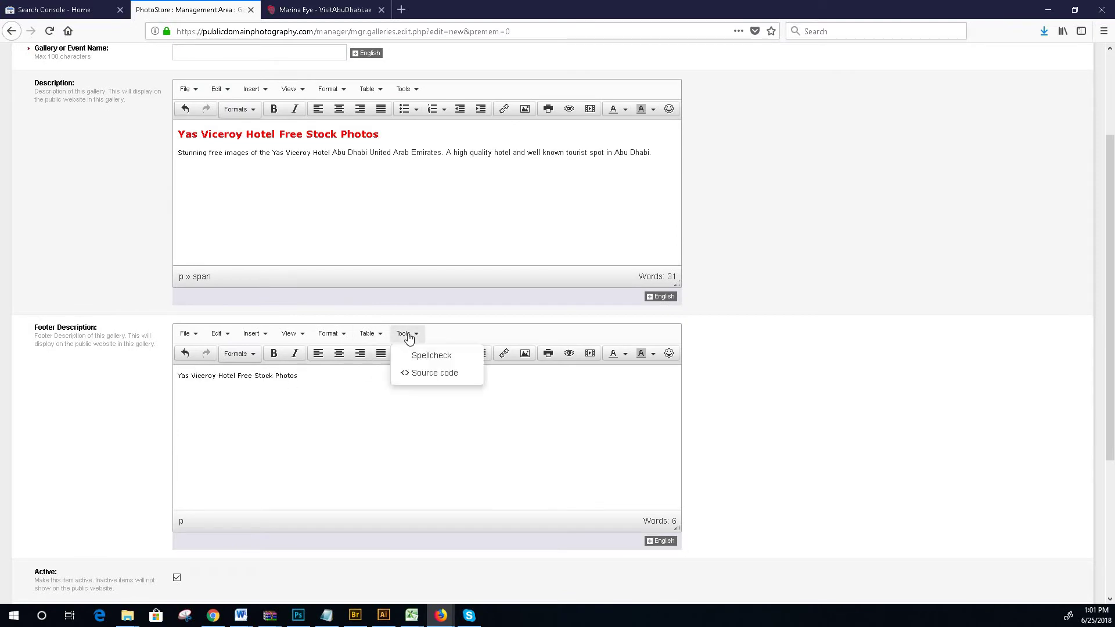
pyautogui.click(434, 374)
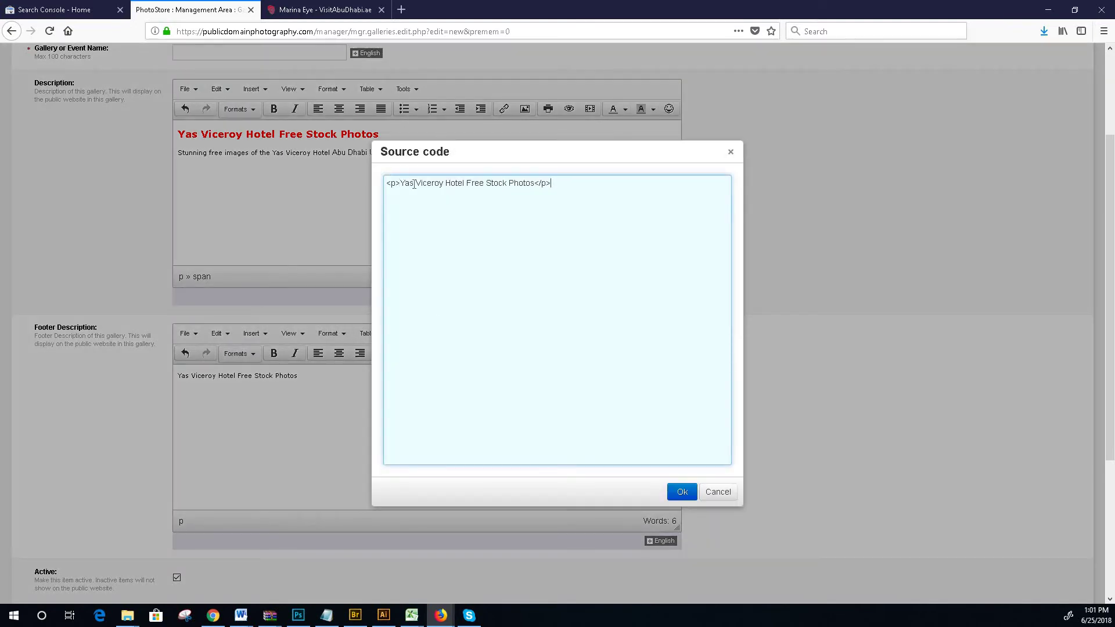
pyautogui.click(682, 492)
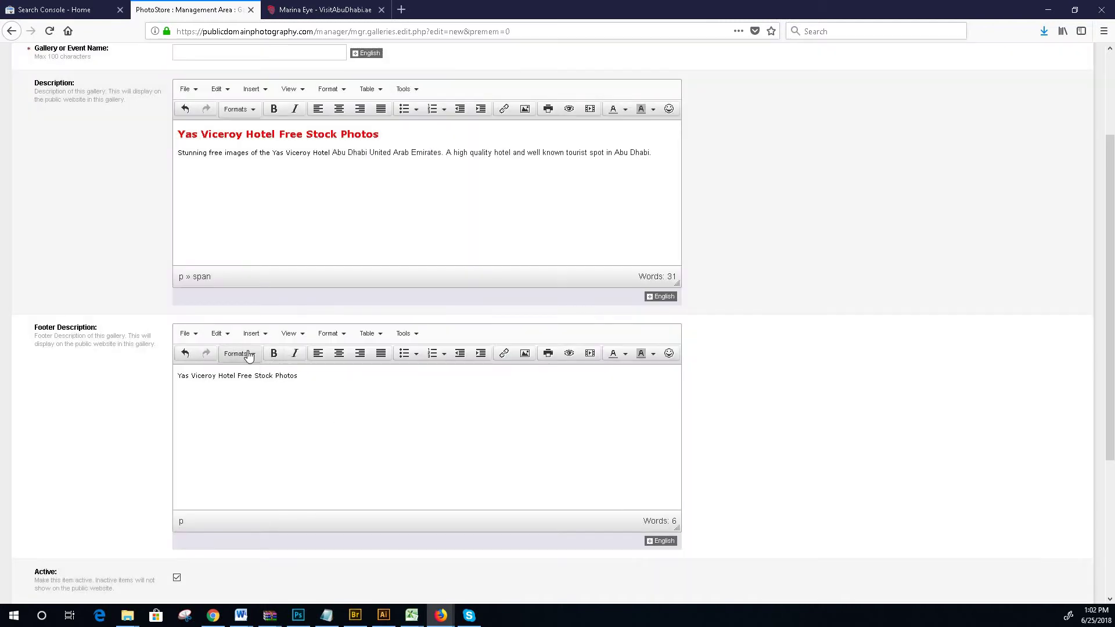
pyautogui.click(249, 355)
pyautogui.click(266, 414)
# - In the footer description's source code, change the heading's opening tag to h3 and its color to #000000
pyautogui.click(407, 334)
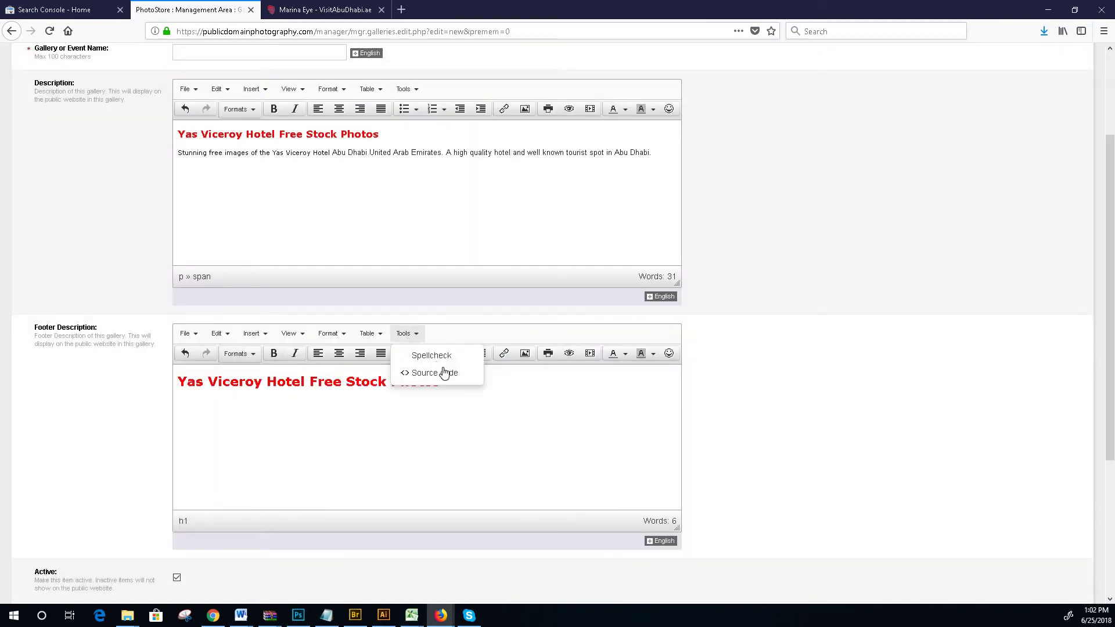
pyautogui.click(445, 372)
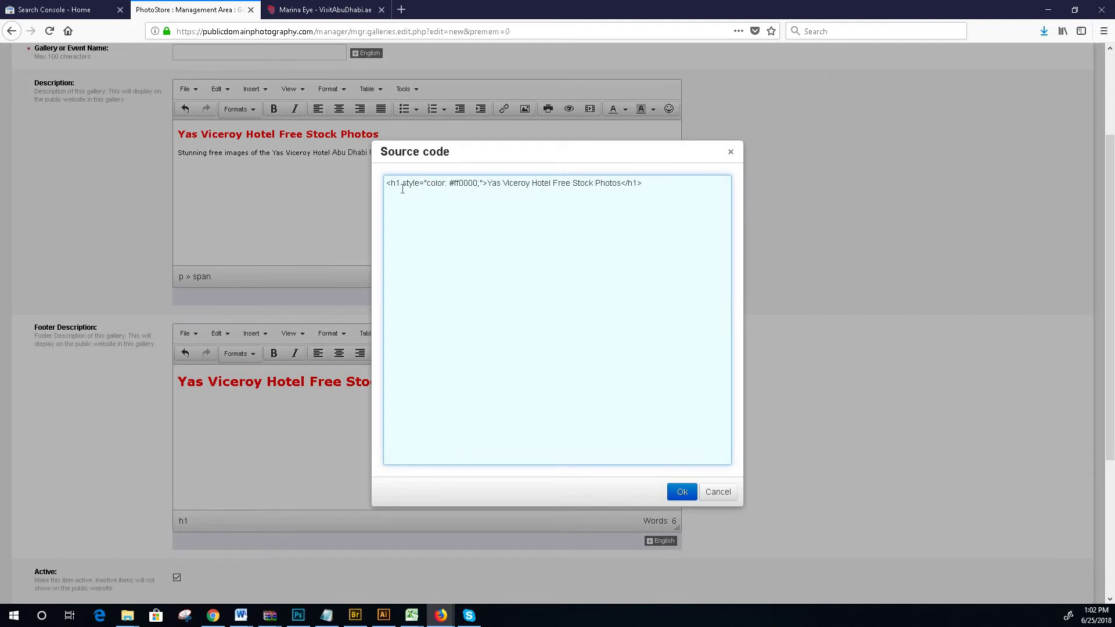
pyautogui.press('BackSpace')
pyautogui.write('3')
pyautogui.click(458, 184)
pyautogui.press('BackSpace')
pyautogui.press('BackSpace')
pyautogui.write('00')
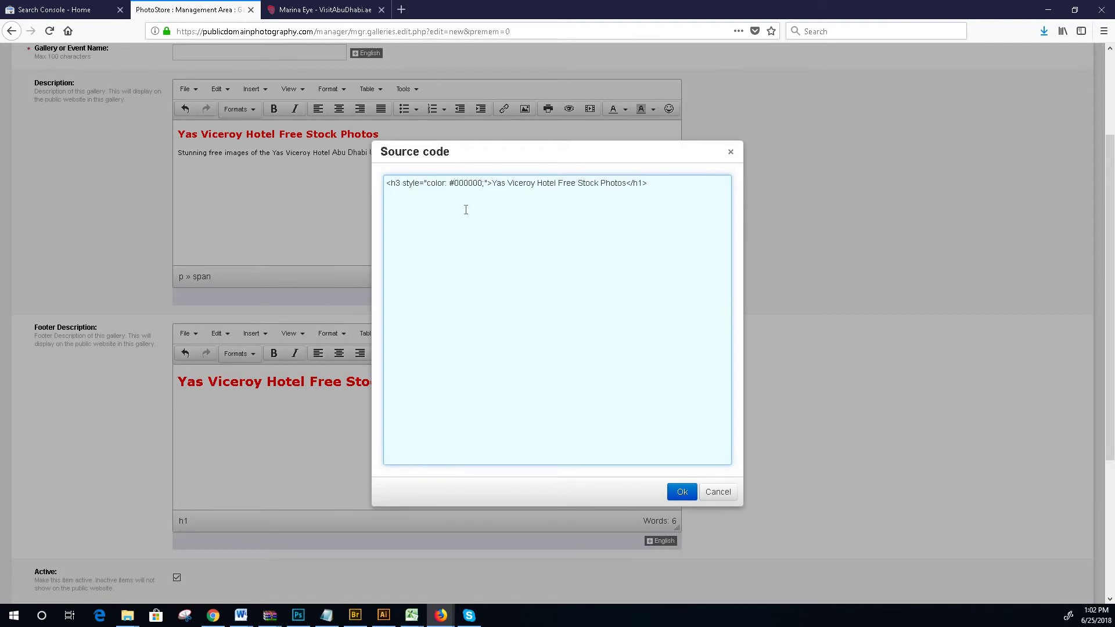
pyautogui.click(682, 492)
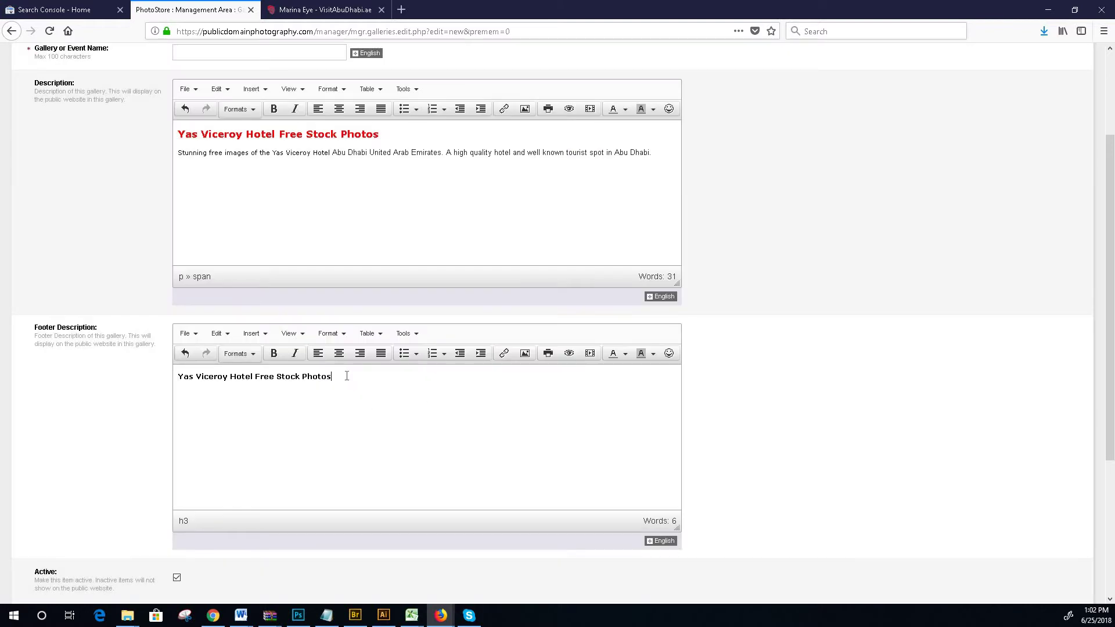
# - Add "For free any use images on the Yas Viceroy Hotel Abu Dhabi then we have you covered" below the footer heading
pyautogui.press('Return')
pyautogui.write('For free any use images on the')
pyautogui.moveTo(273, 155); pyautogui.dragTo(366, 154)
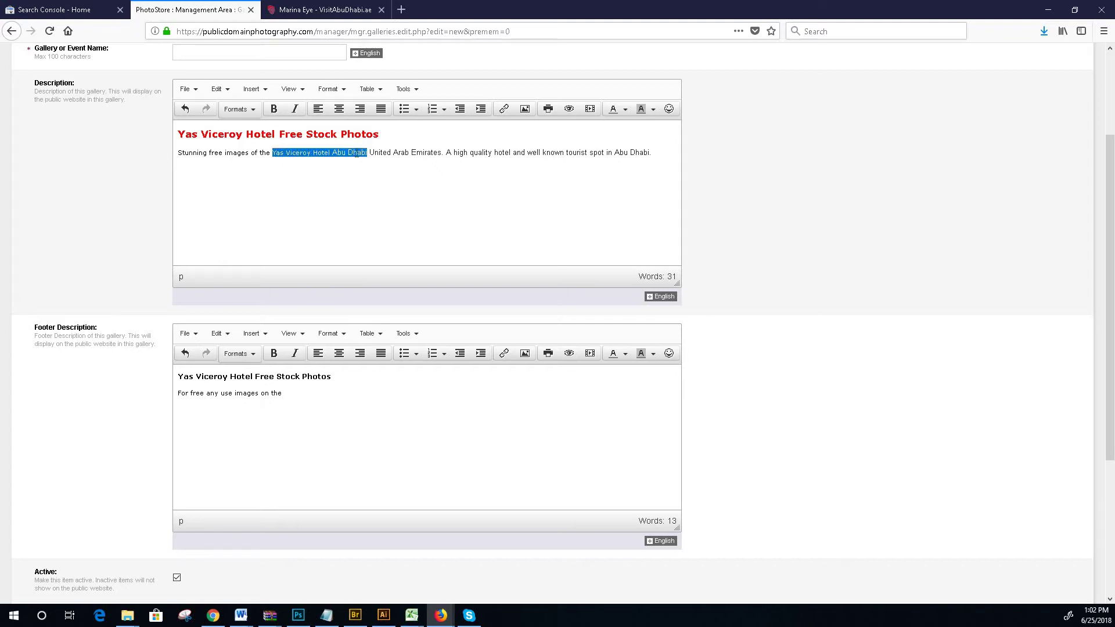
pyautogui.click(300, 394)
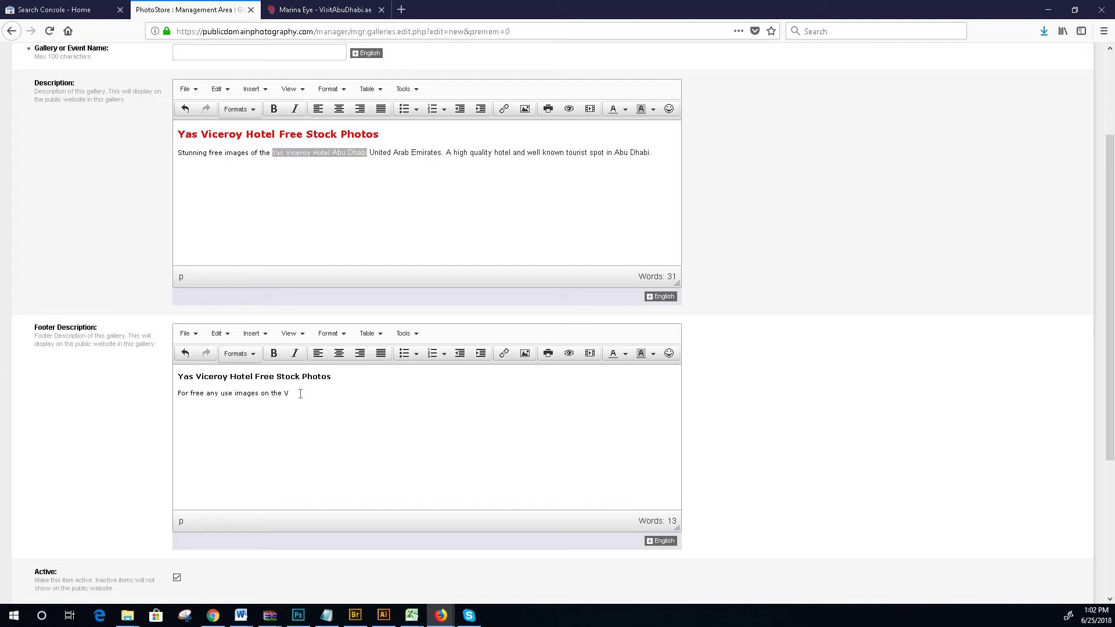
pyautogui.hotkey('ctrl', 'v')
pyautogui.write('then we have you covered')
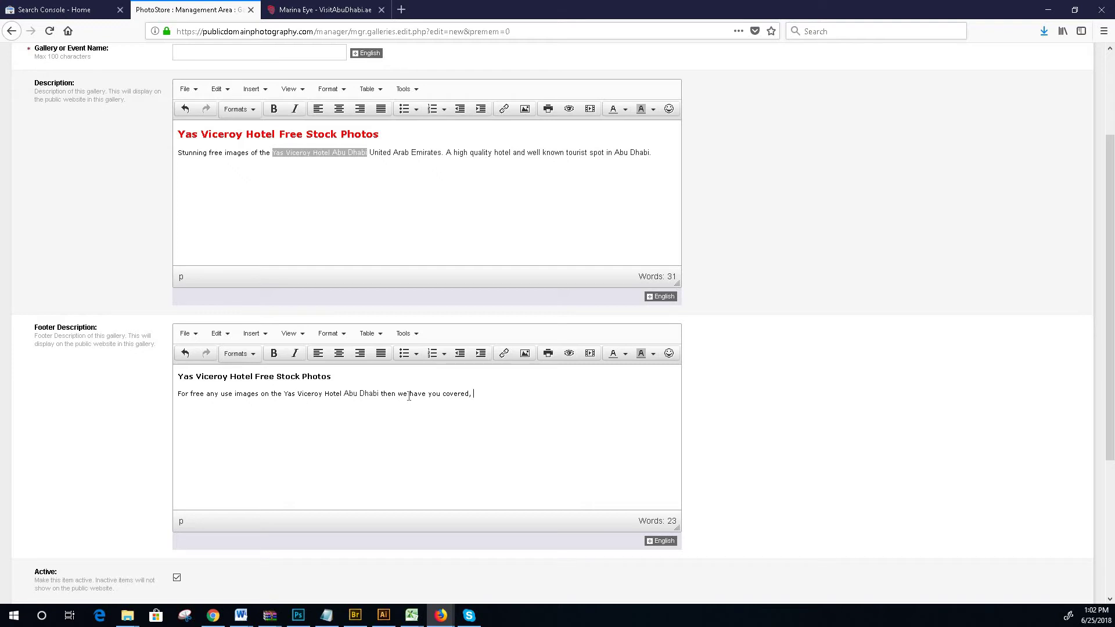
# - Extend the footer sentence with ", good collection of free pics of Abu Dhabi's amaziong hotel.", reusing the place name from the same line
pyautogui.write(', good collection of free pics of')
pyautogui.moveTo(344, 394); pyautogui.dragTo(381, 394)
pyautogui.click(373, 394)
pyautogui.rightClick(377, 397)
pyautogui.click(344, 394)
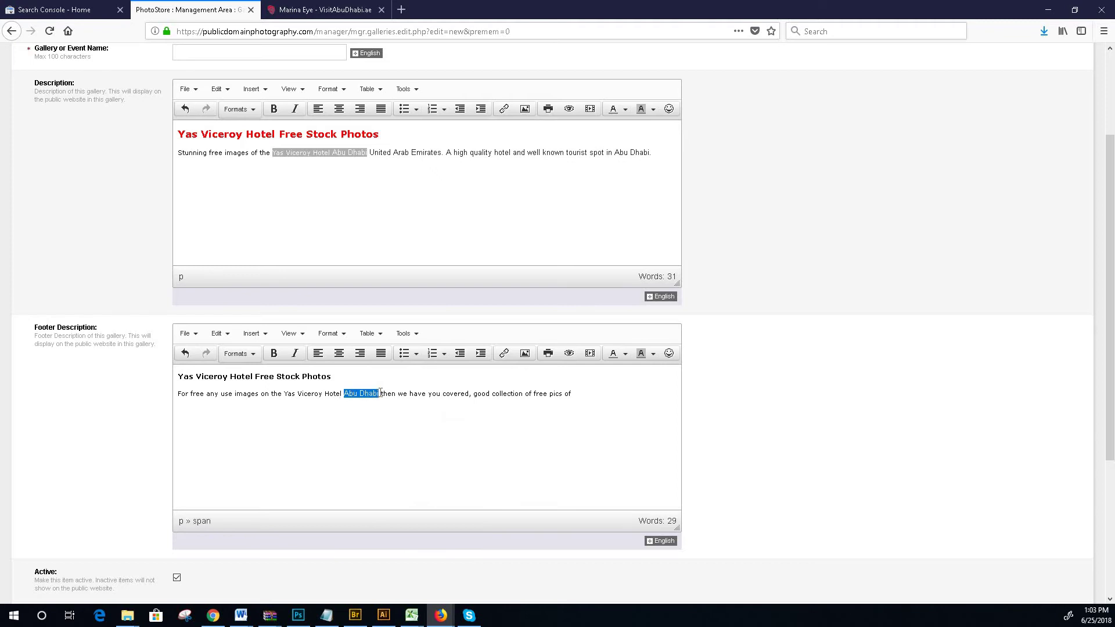
pyautogui.click(594, 395)
pyautogui.write('V')
pyautogui.press('BackSpace')
pyautogui.hotkey('ctrl', 'v')
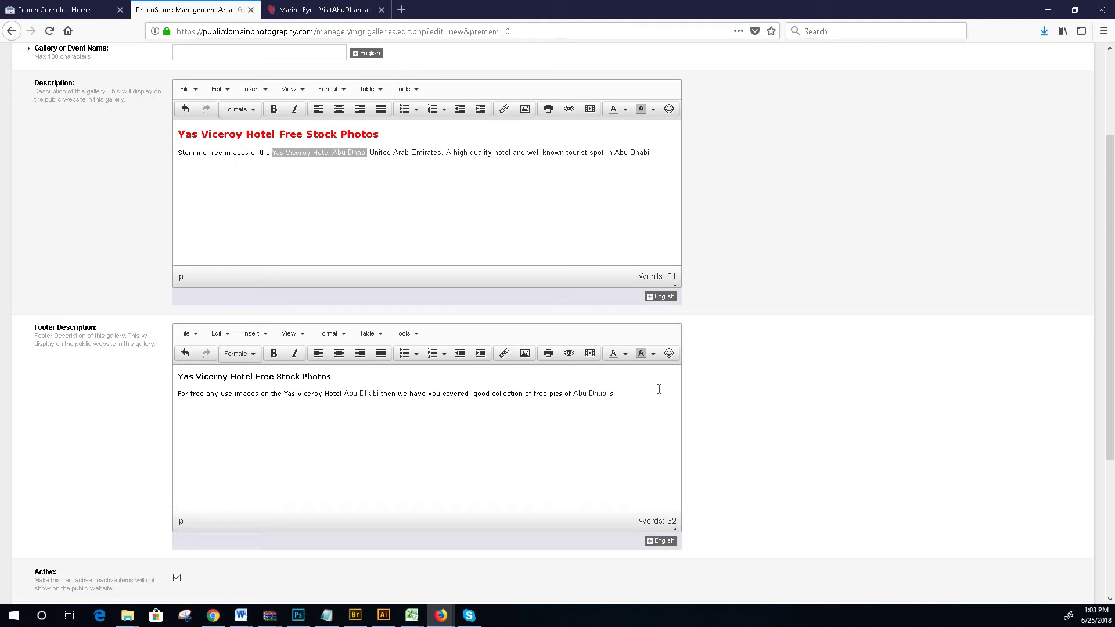
pyautogui.write('amaziong hotel.')
pyautogui.scroll(3, 291, 93)
pyautogui.rightClick(227, 192)
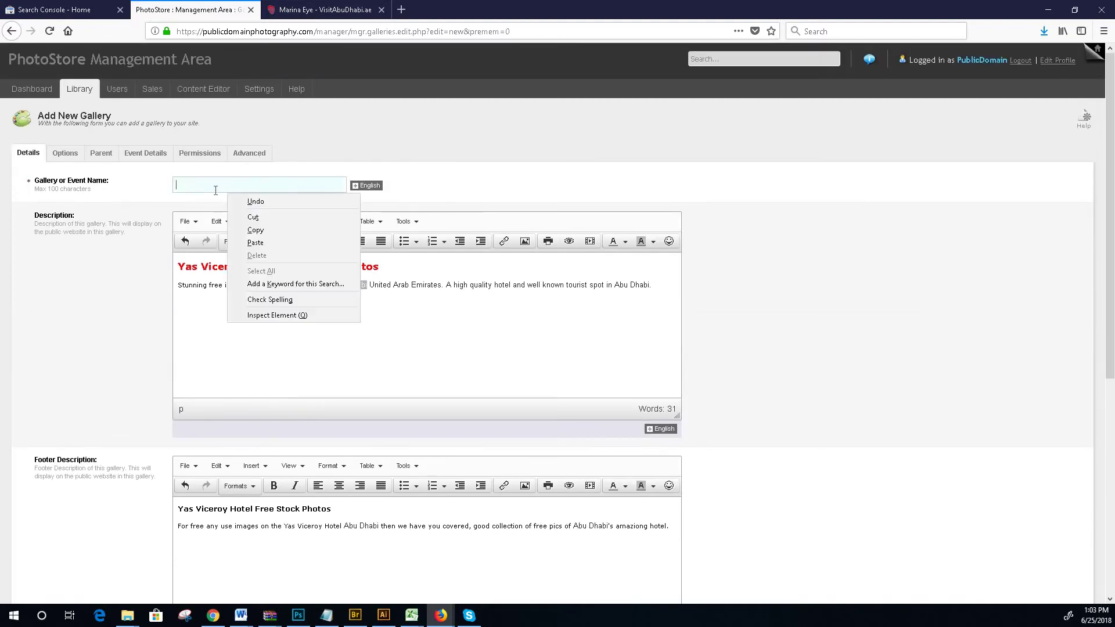
pyautogui.click(272, 238)
pyautogui.moveTo(238, 184); pyautogui.dragTo(156, 187)
pyautogui.hotkey('ctrl', 'c')
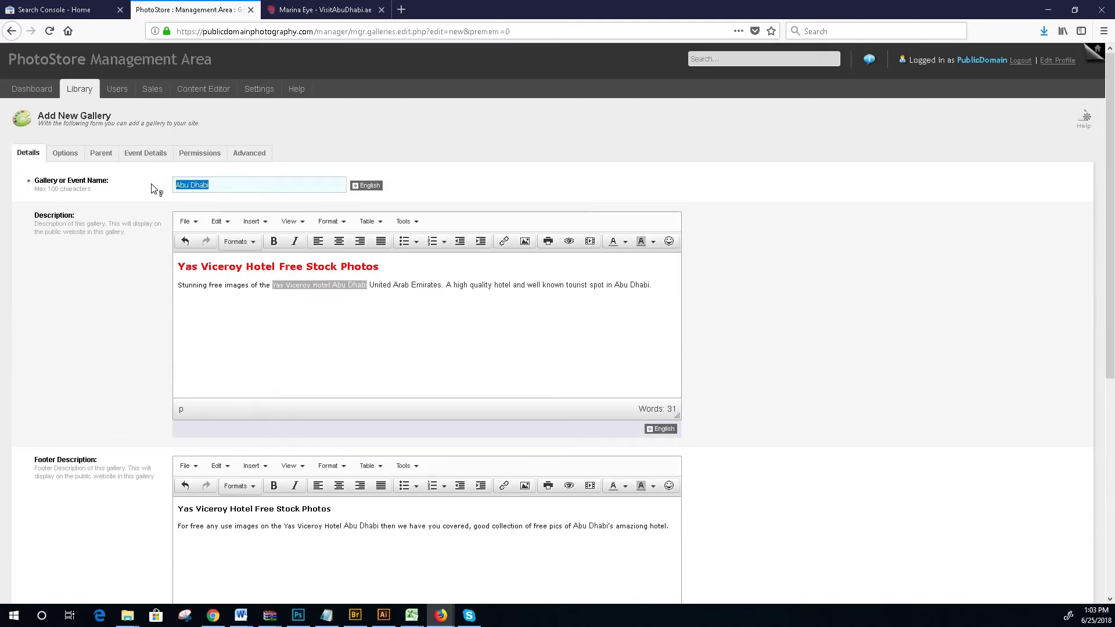
pyautogui.press('BackSpace')
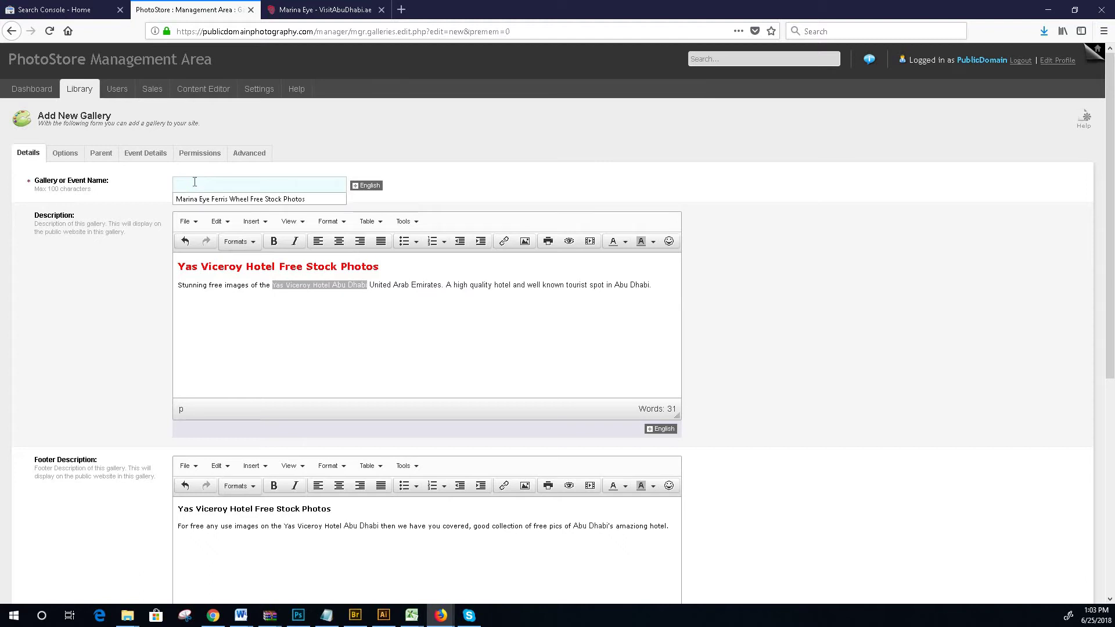
pyautogui.moveTo(337, 511); pyautogui.dragTo(192, 507)
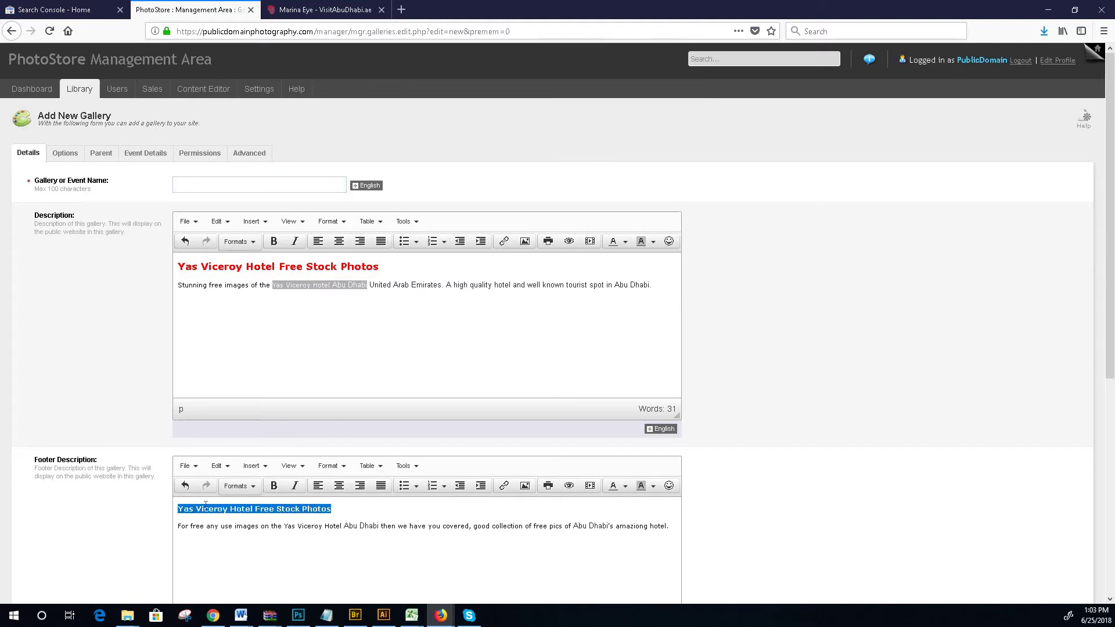
pyautogui.tripleClick(213, 270)
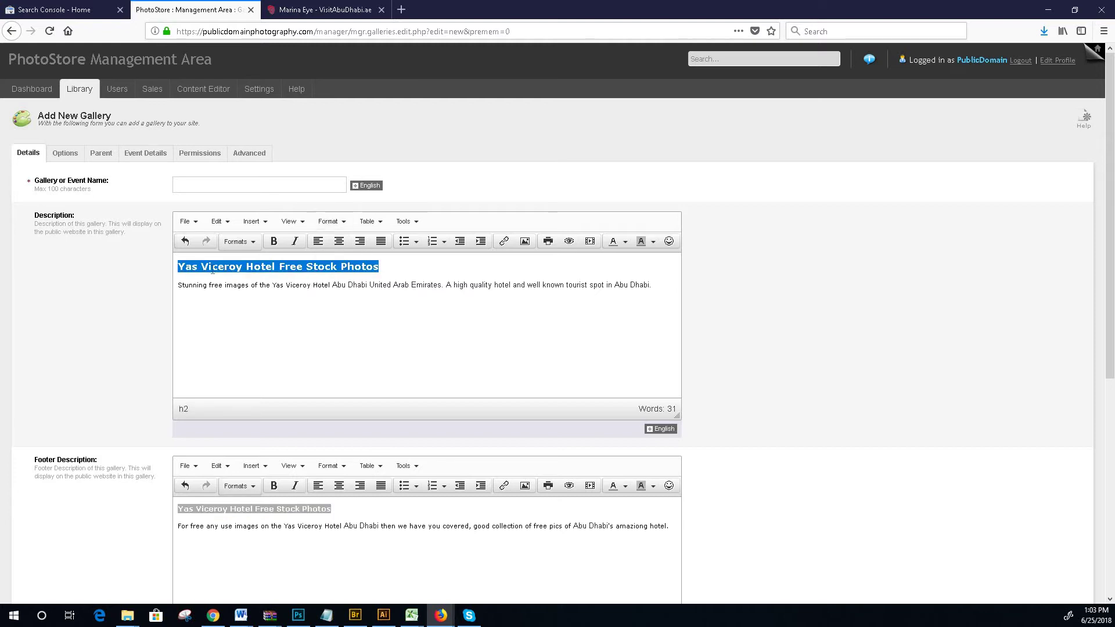
pyautogui.hotkey('ctrl', 'v')
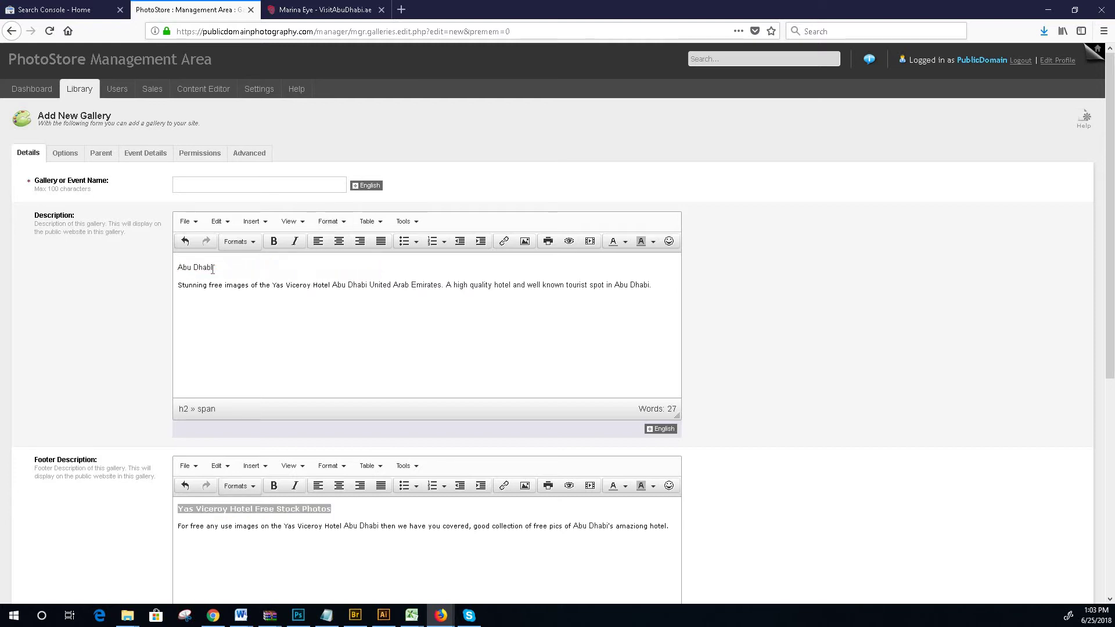
pyautogui.rightClick(213, 268)
pyautogui.press('Escape')
pyautogui.click(218, 221)
pyautogui.click(237, 242)
# - Set the gallery name to "Yas Viceroy Hotel Free Stock Photos", copied from the description heading
pyautogui.hotkey('ctrl', 'c')
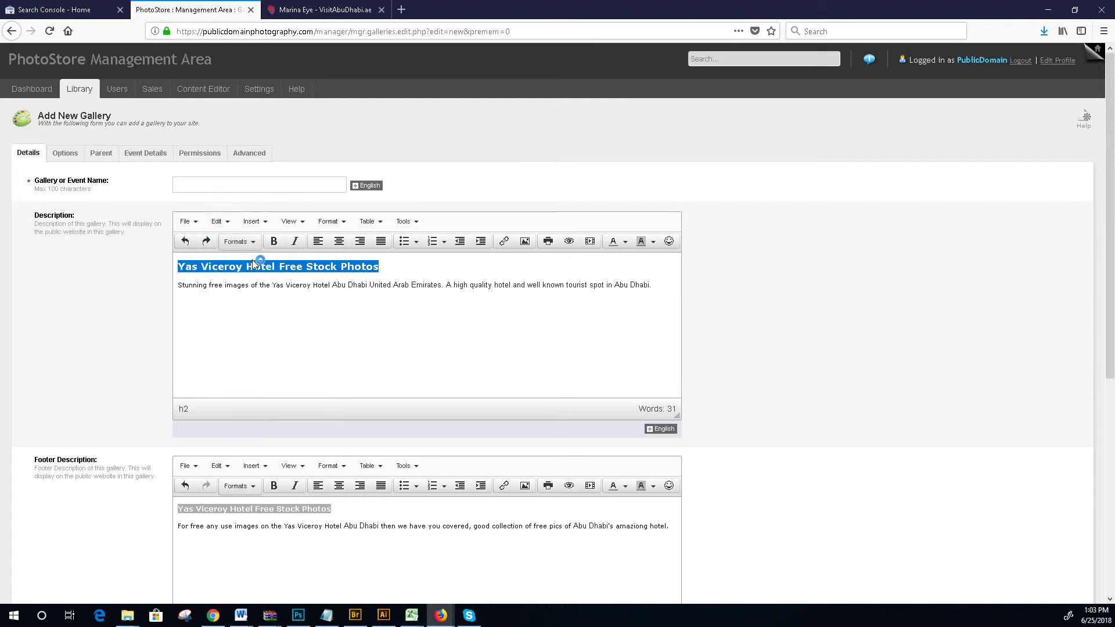
pyautogui.click(211, 184)
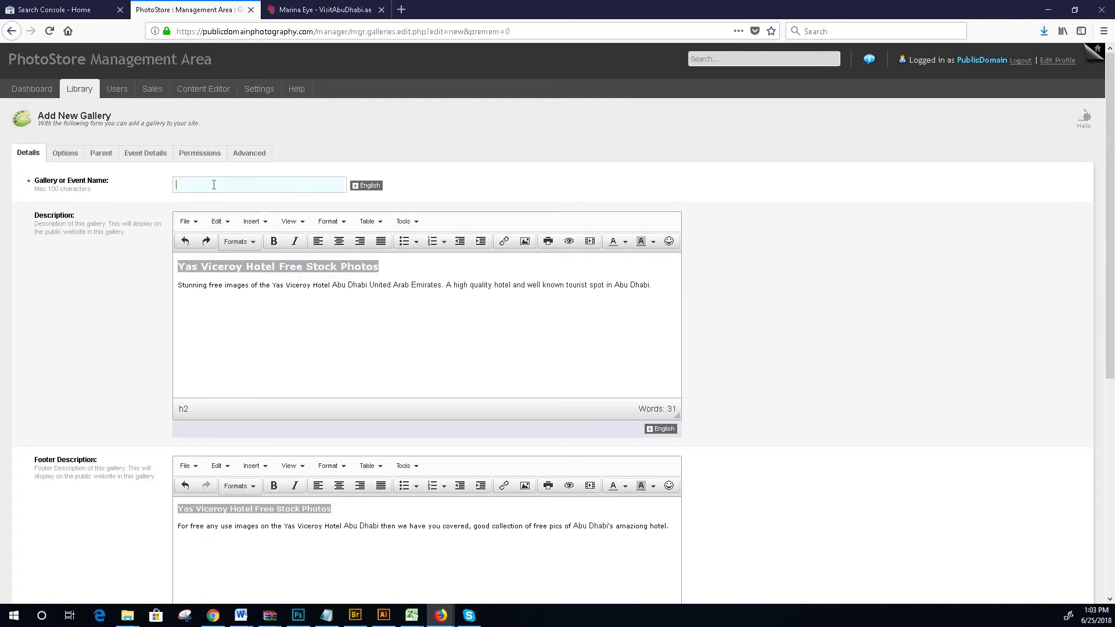
pyautogui.hotkey('ctrl', 'v')
# - Fill in the page title with the copied heading followed by "On of Abu Dhabi's perimium hotels"
pyautogui.scroll(-6, 232, 406)
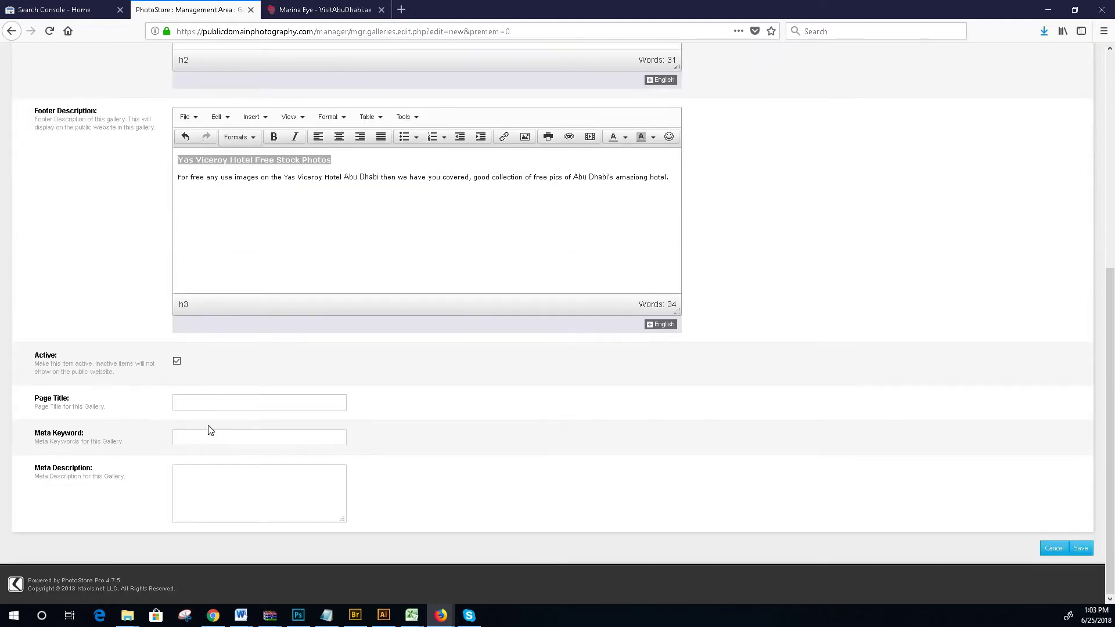
pyautogui.click(207, 403)
pyautogui.hotkey('ctrl', 'v')
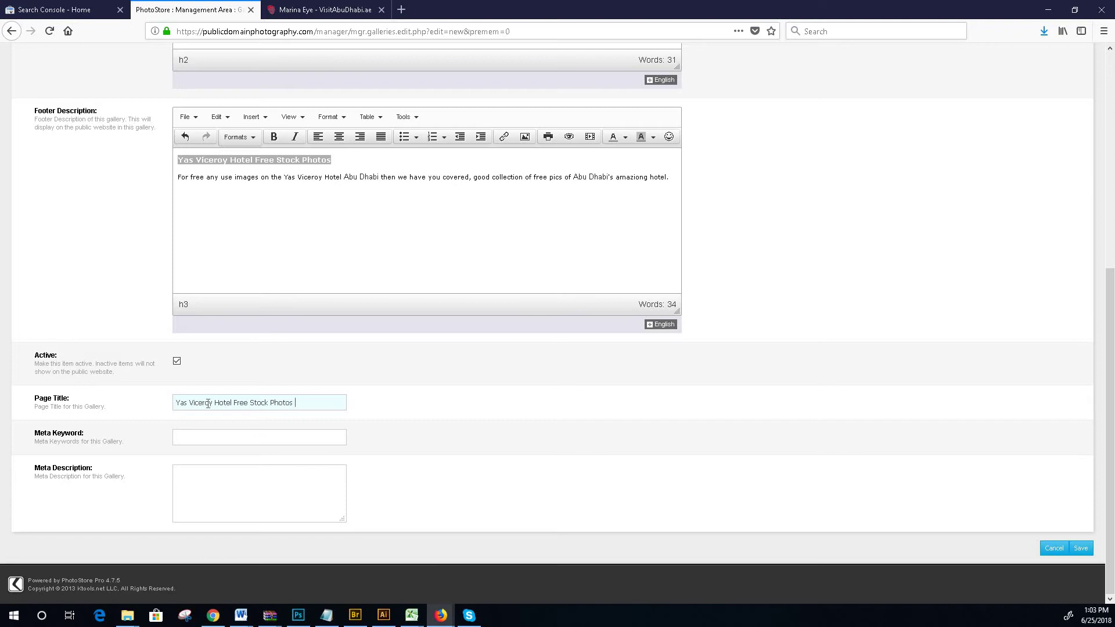
pyautogui.write("On of Abu Dhabi's peri")
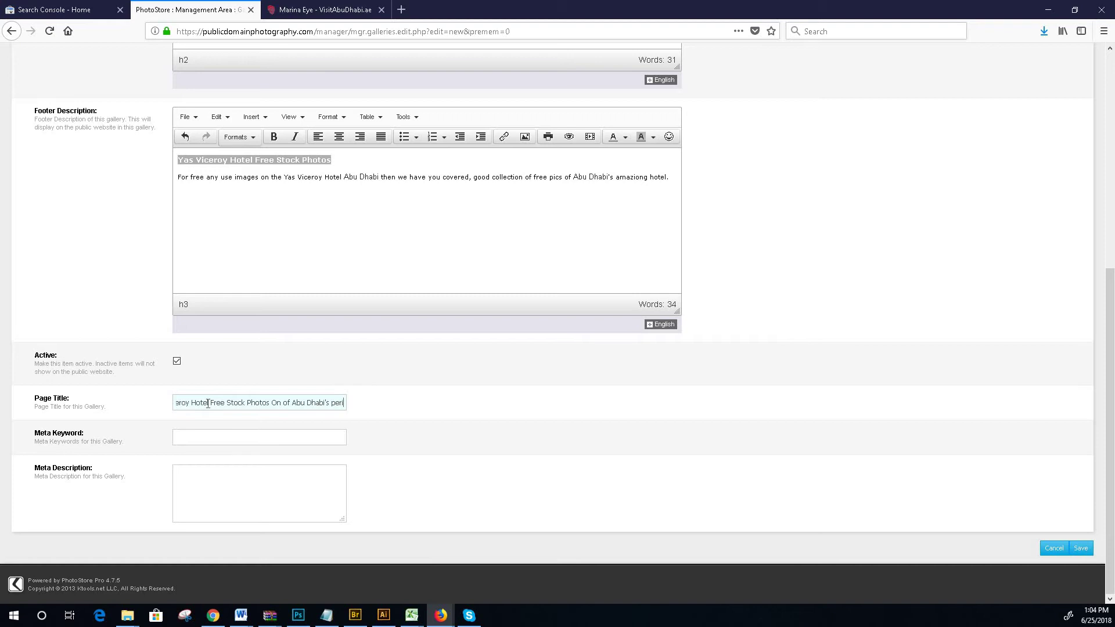
pyautogui.write('mium ')
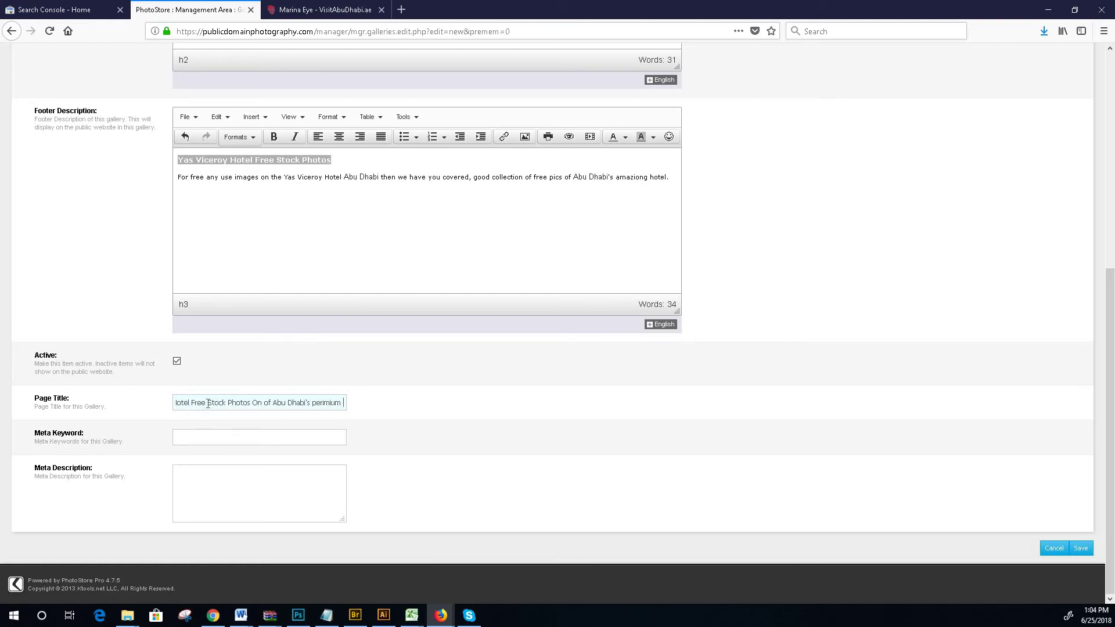
pyautogui.write('hotels')
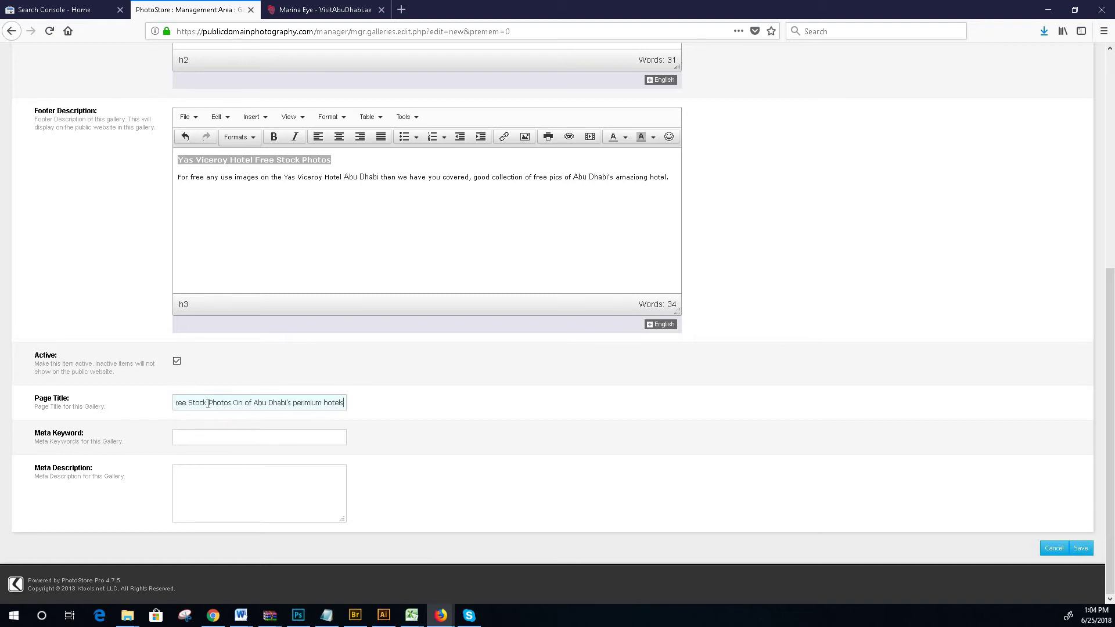
# - Copy the whole page title and switch to Word, replacing the document's text with it
pyautogui.hotkey('ctrl', 'a')
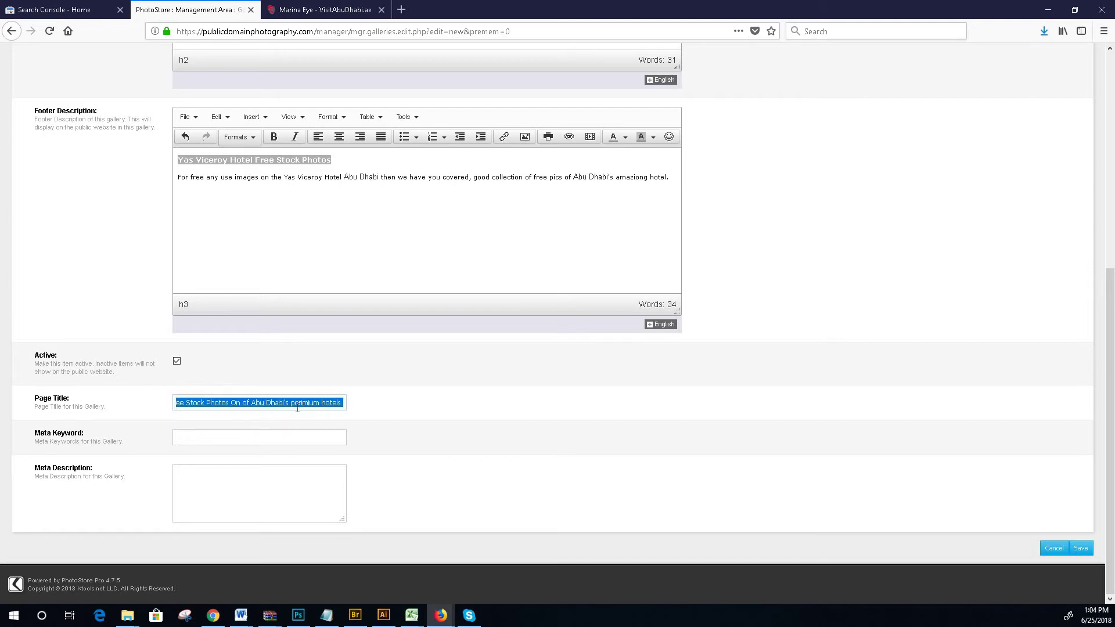
pyautogui.rightClick(298, 406)
pyautogui.click(342, 447)
pyautogui.moveTo(240, 620)
pyautogui.click(486, 566)
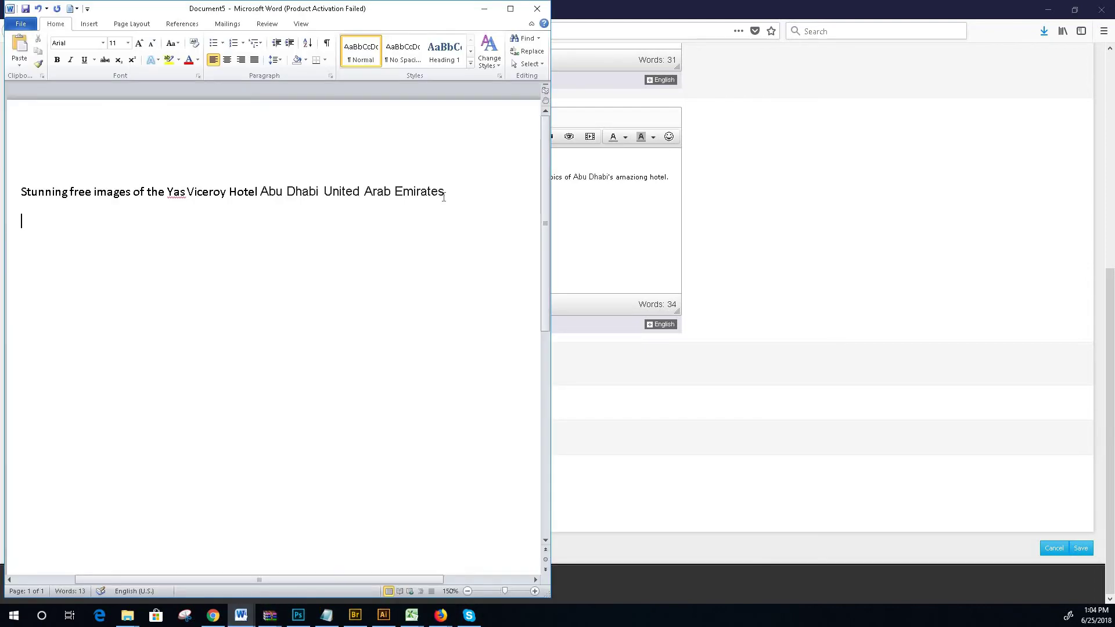
pyautogui.hotkey('ctrl', 'a')
pyautogui.rightClick(61, 194)
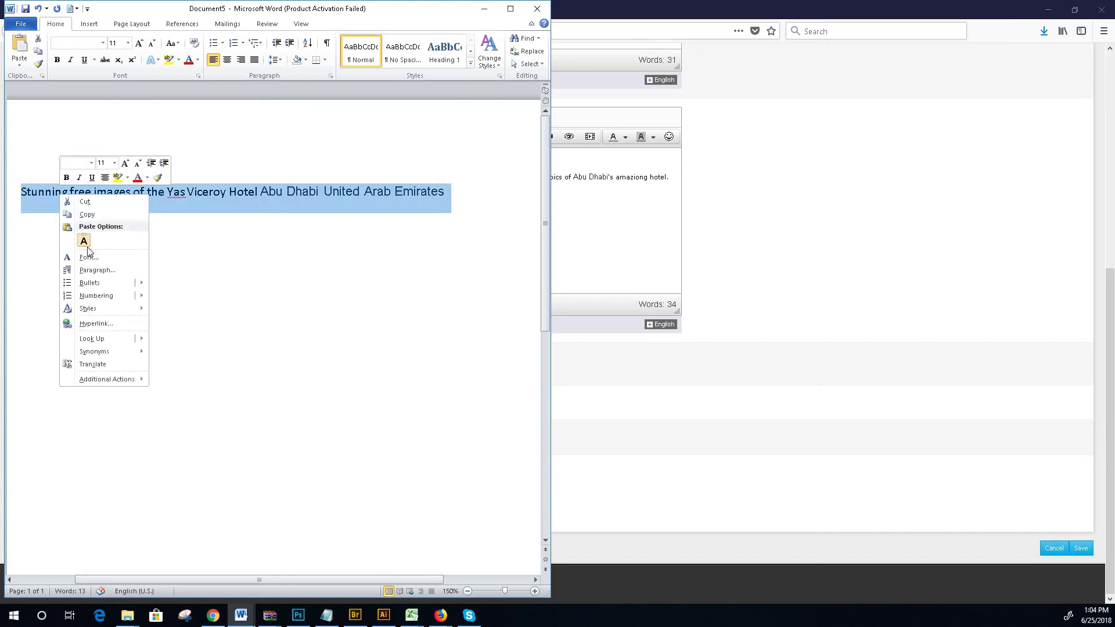
pyautogui.click(78, 224)
pyautogui.hotkey('ctrl', 'v')
# - Correct "perimium" to "premium" in the Word text and replace "On" with "one"
pyautogui.rightClick(343, 195)
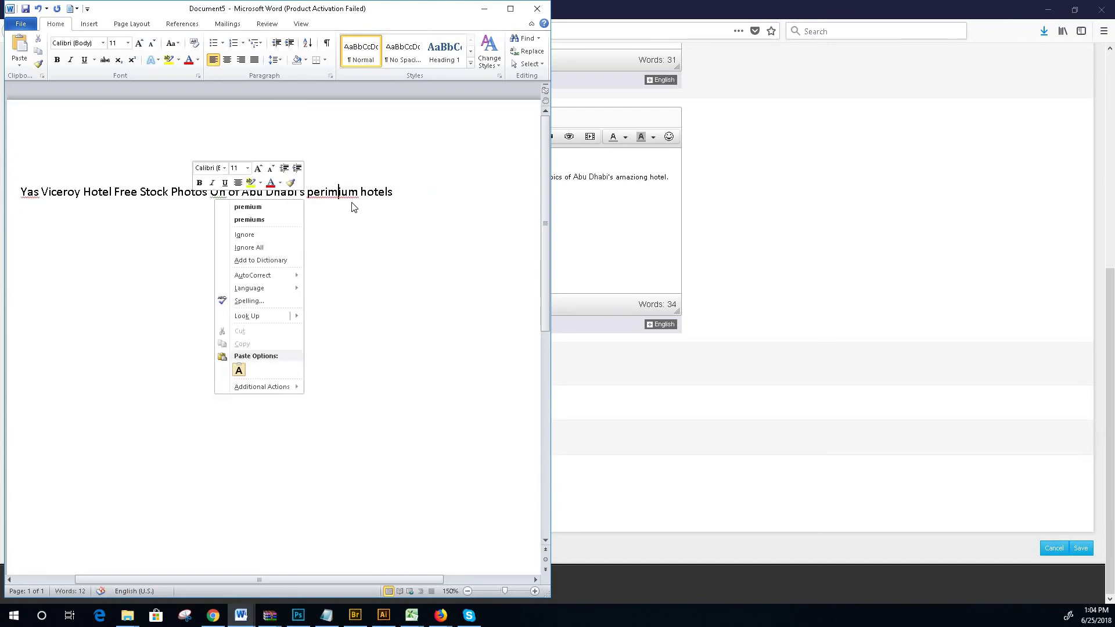
pyautogui.click(248, 207)
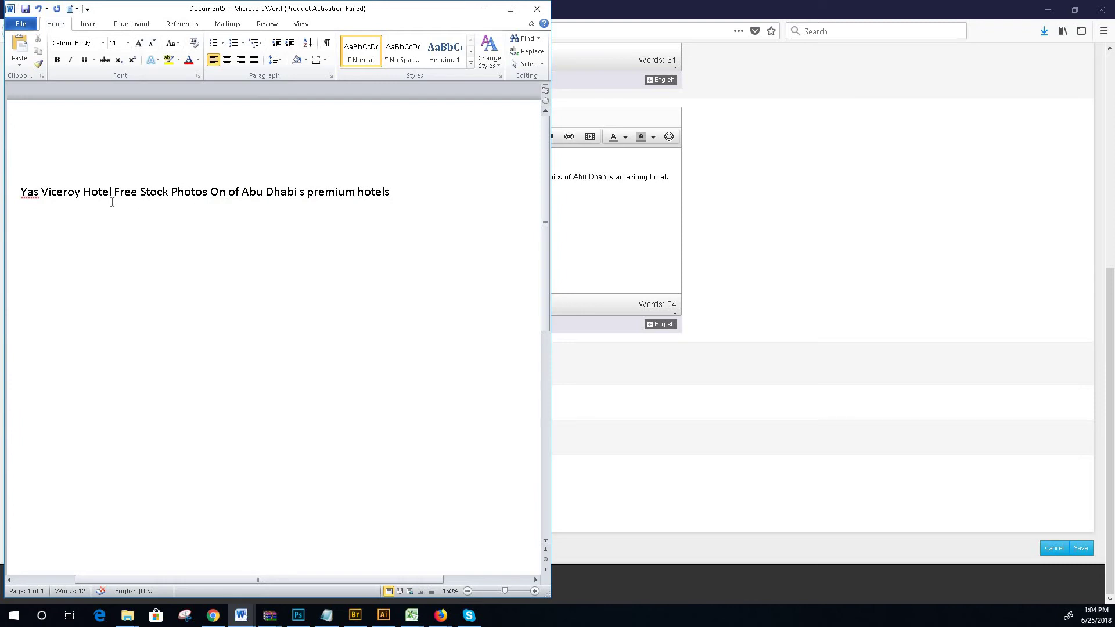
pyautogui.click(231, 202)
pyautogui.press('BackSpace')
pyautogui.press('BackSpace')
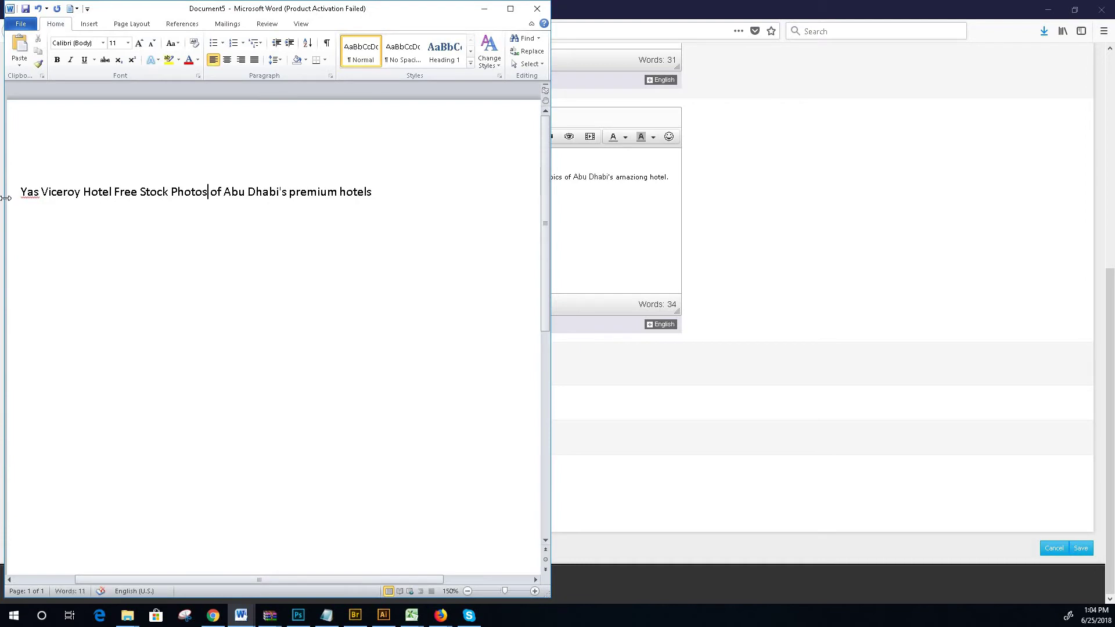
pyautogui.moveTo(375, 193); pyautogui.dragTo(20, 193)
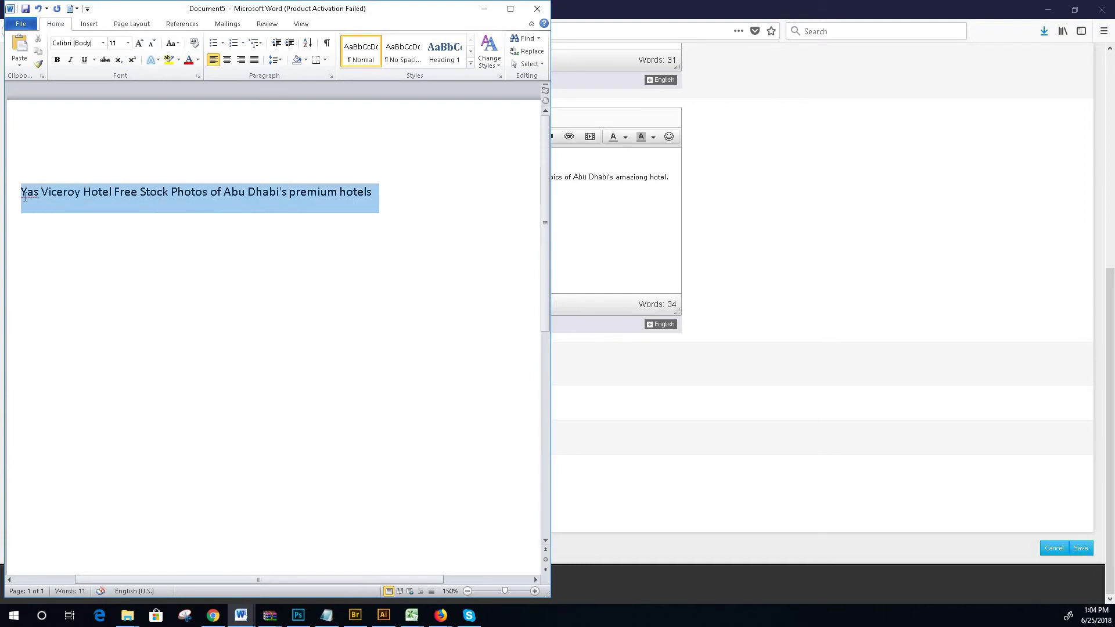
pyautogui.rightClick(87, 216)
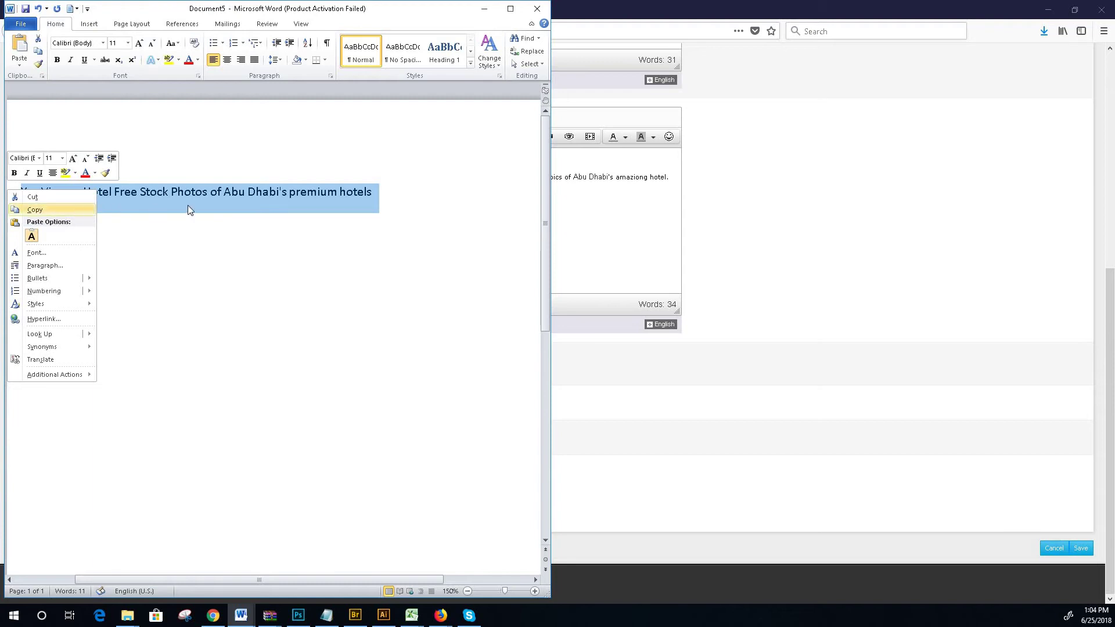
pyautogui.click(210, 193)
pyautogui.click(212, 192)
pyautogui.write('one')
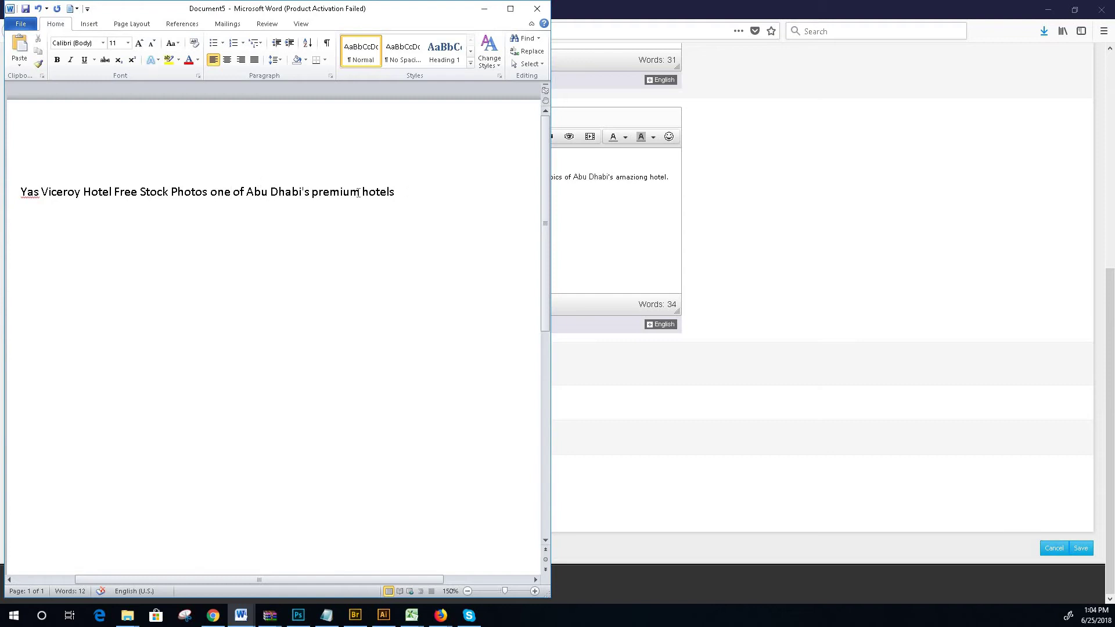
# - Copy the corrected Word sentence and return to the PhotoStore form in Firefox, replacing the page title with it
pyautogui.moveTo(395, 192); pyautogui.dragTo(21, 193)
pyautogui.rightClick(55, 194)
pyautogui.click(76, 214)
pyautogui.click(679, 206)
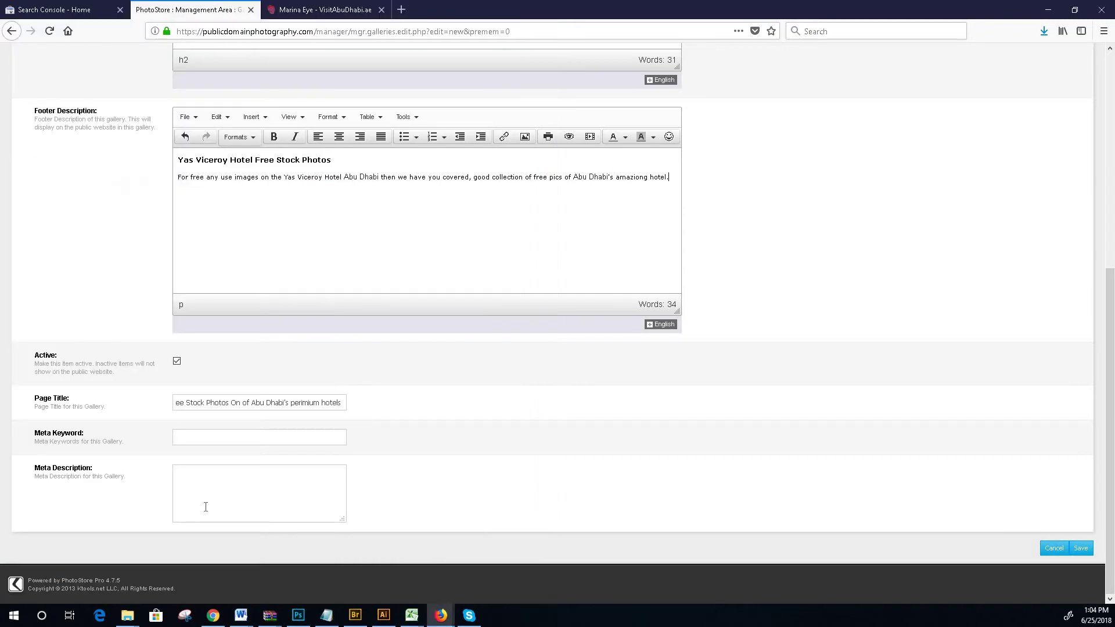
pyautogui.rightClick(206, 440)
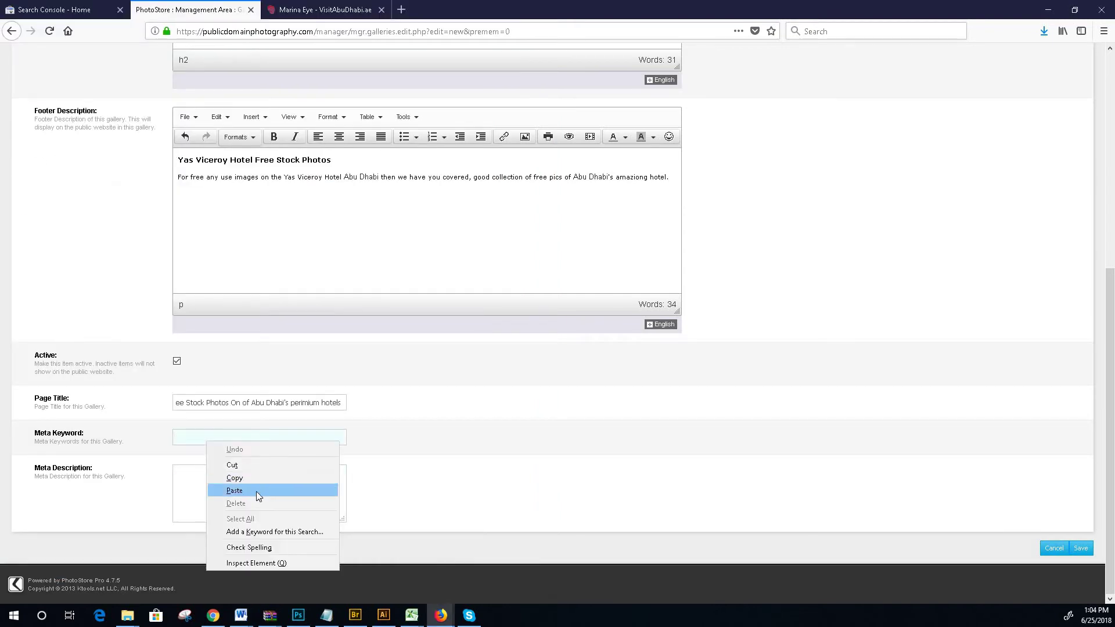
pyautogui.click(296, 401)
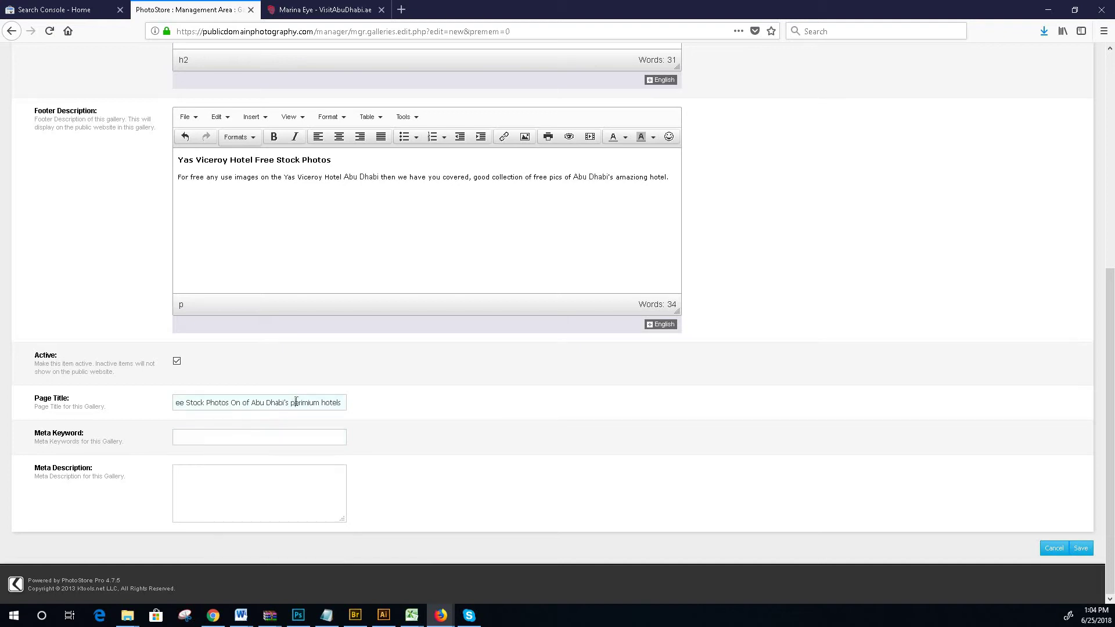
pyautogui.tripleClick(297, 401)
pyautogui.rightClick(300, 407)
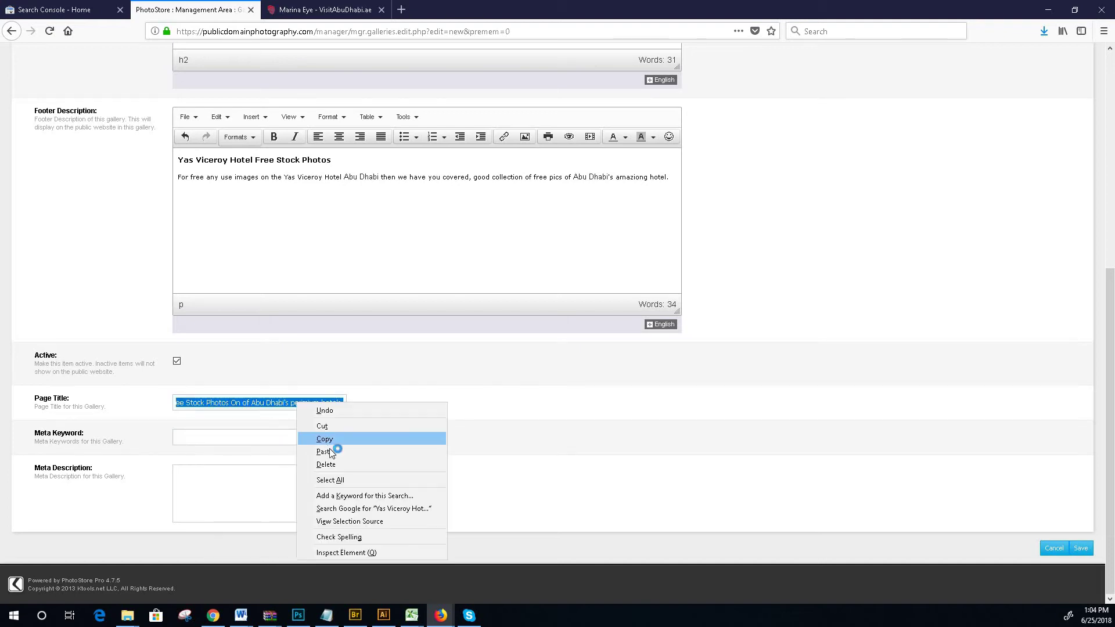
pyautogui.click(325, 451)
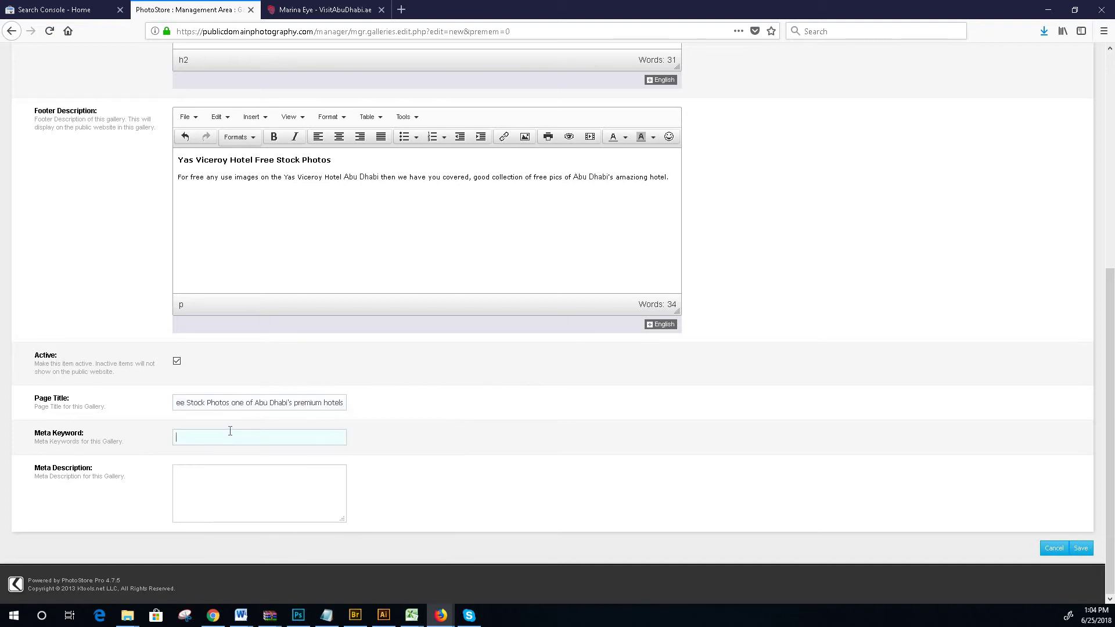
# - Copy the gallery name "Yas Viceroy Hotel Free Stock Photos" into the meta keywords
pyautogui.scroll(6, 203, 288)
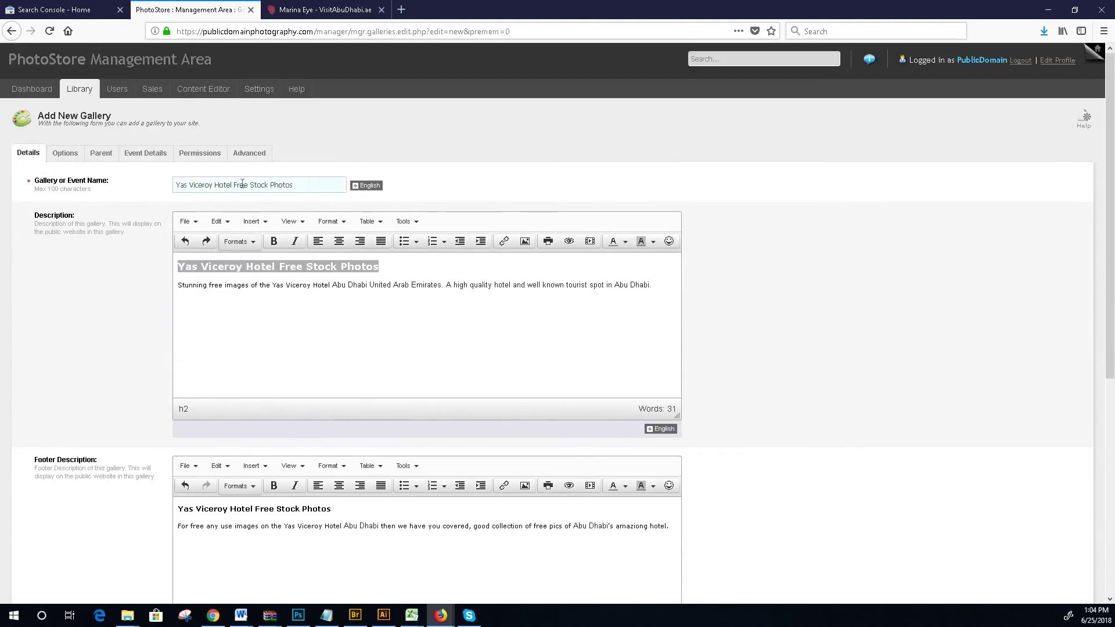
pyautogui.moveTo(294, 184); pyautogui.dragTo(189, 185)
pyautogui.rightClick(190, 186)
pyautogui.click(215, 221)
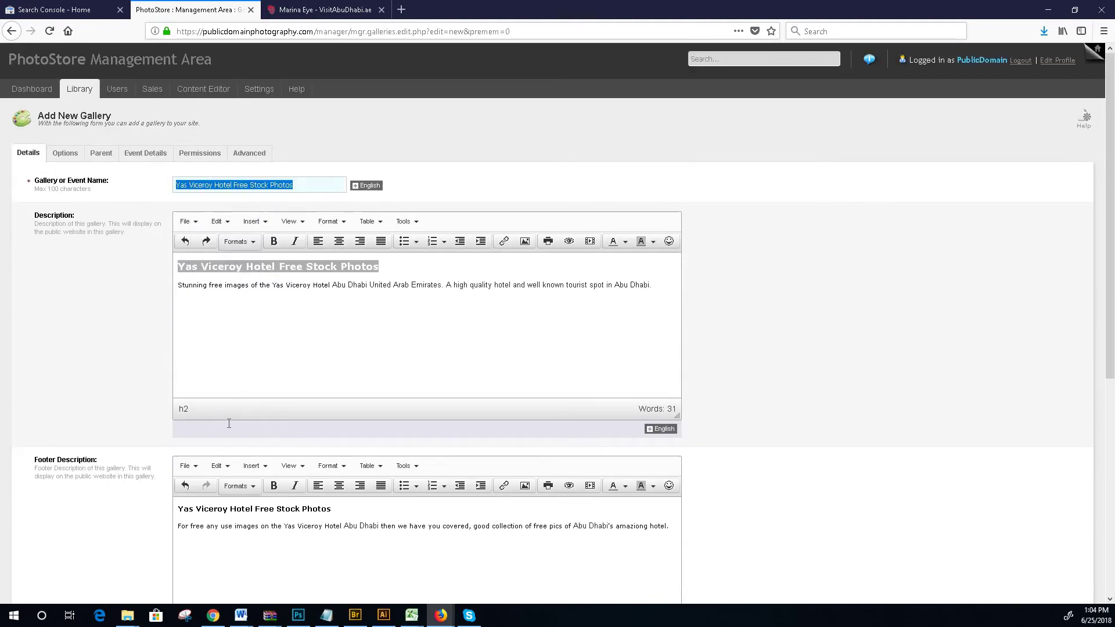
pyautogui.scroll(-10, 202, 430)
pyautogui.rightClick(220, 437)
pyautogui.click(245, 486)
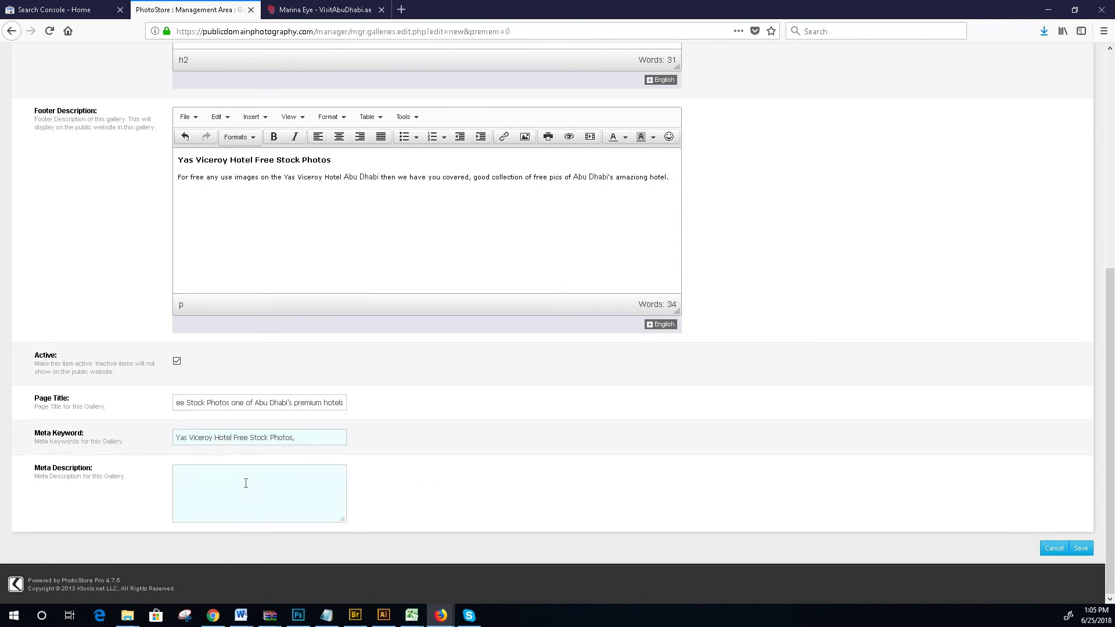
# - Add a second comma-separated meta keyword, "Yas Viceroy Hotel Free Stock images,", by reusing the copied name and replacing its last word
pyautogui.write(',')
pyautogui.rightClick(320, 439)
pyautogui.click(360, 490)
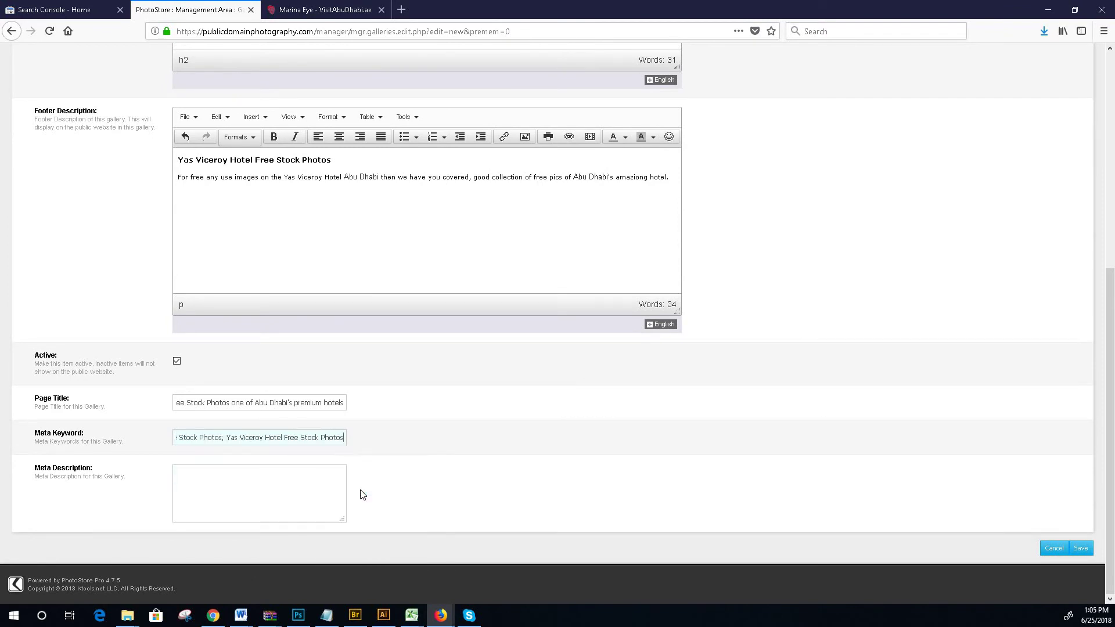
pyautogui.press('BackSpace')
pyautogui.press('BackSpace')
pyautogui.press('BackSpace')
pyautogui.press('BackSpace')
pyautogui.press('BackSpace')
pyautogui.press('BackSpace')
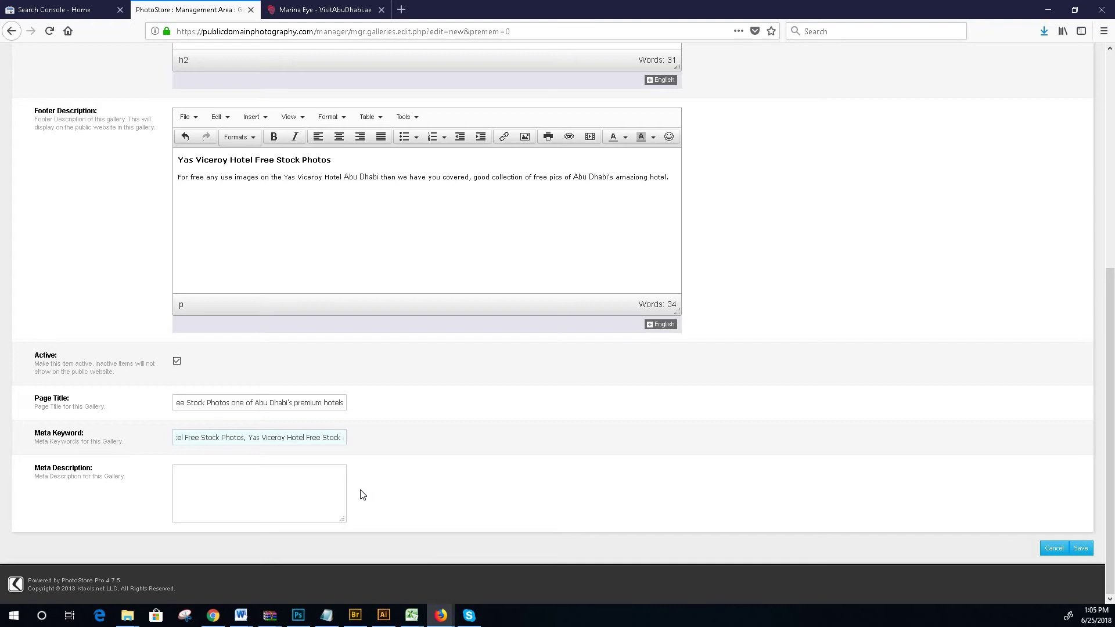
pyautogui.write('images,')
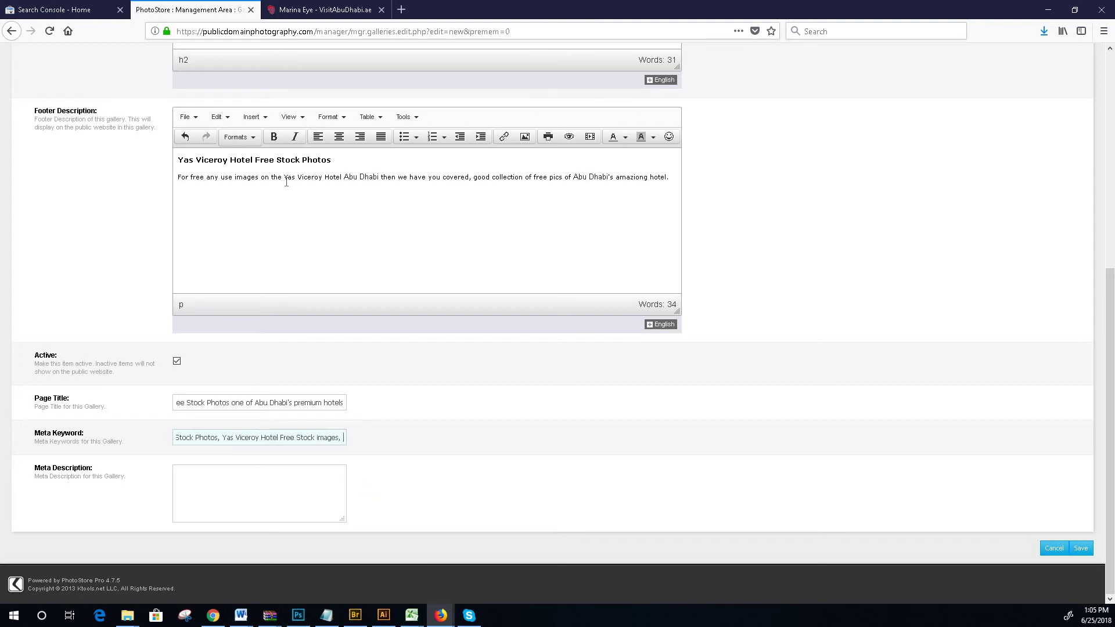
# - Copy "Yas Viceroy Hotel Abu Dhabi" from the footer description for the end of the meta keywords
pyautogui.moveTo(285, 176); pyautogui.dragTo(380, 177)
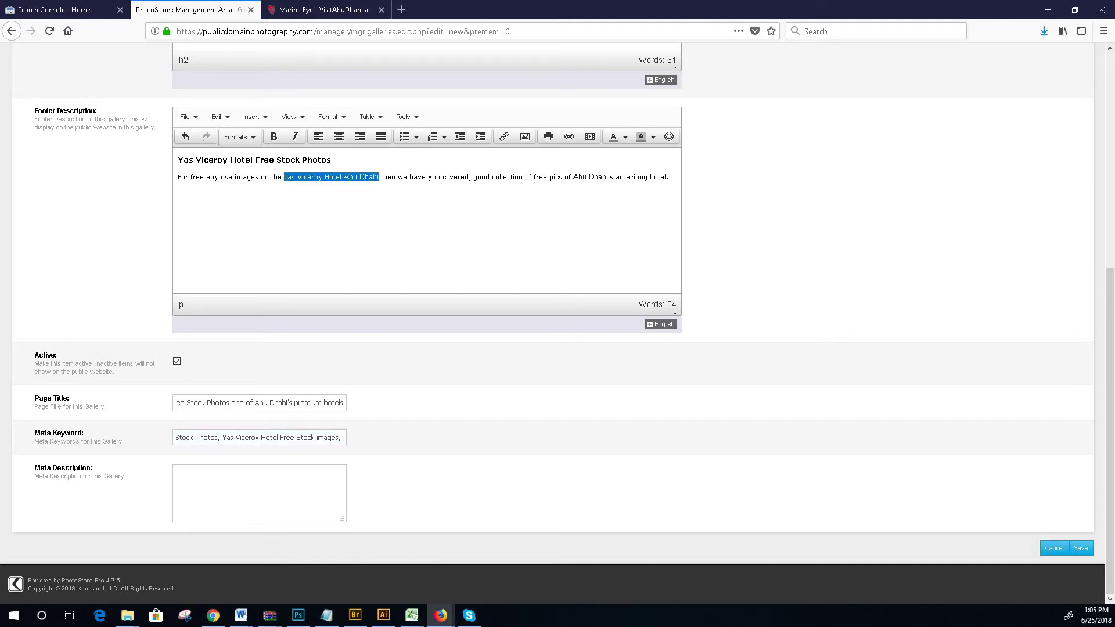
pyautogui.rightClick(367, 181)
pyautogui.click(286, 174)
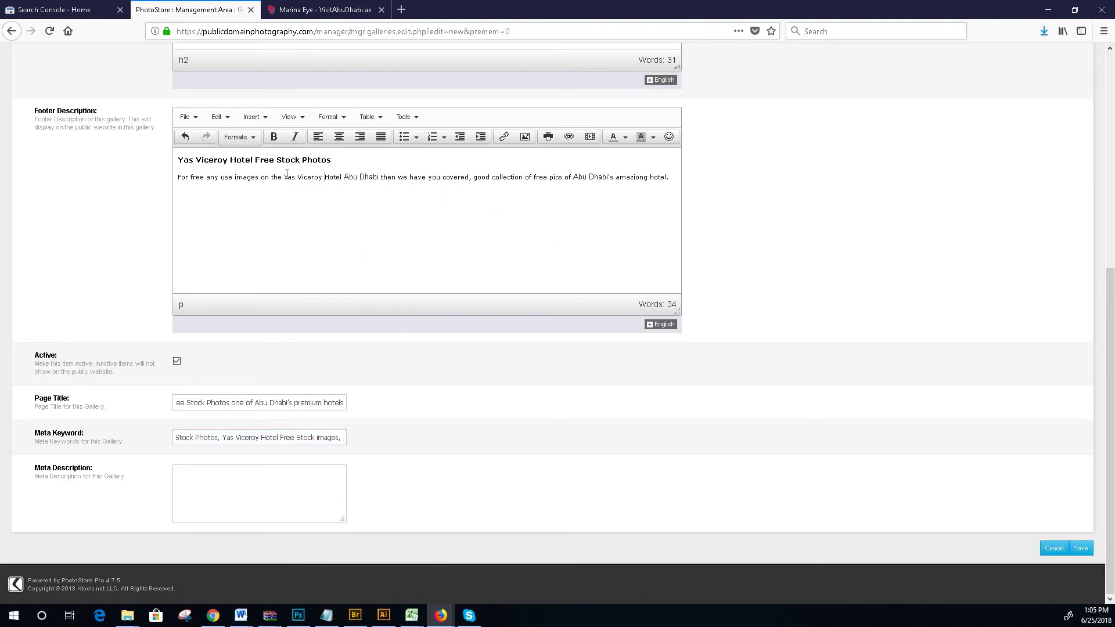
pyautogui.moveTo(285, 176); pyautogui.dragTo(377, 176)
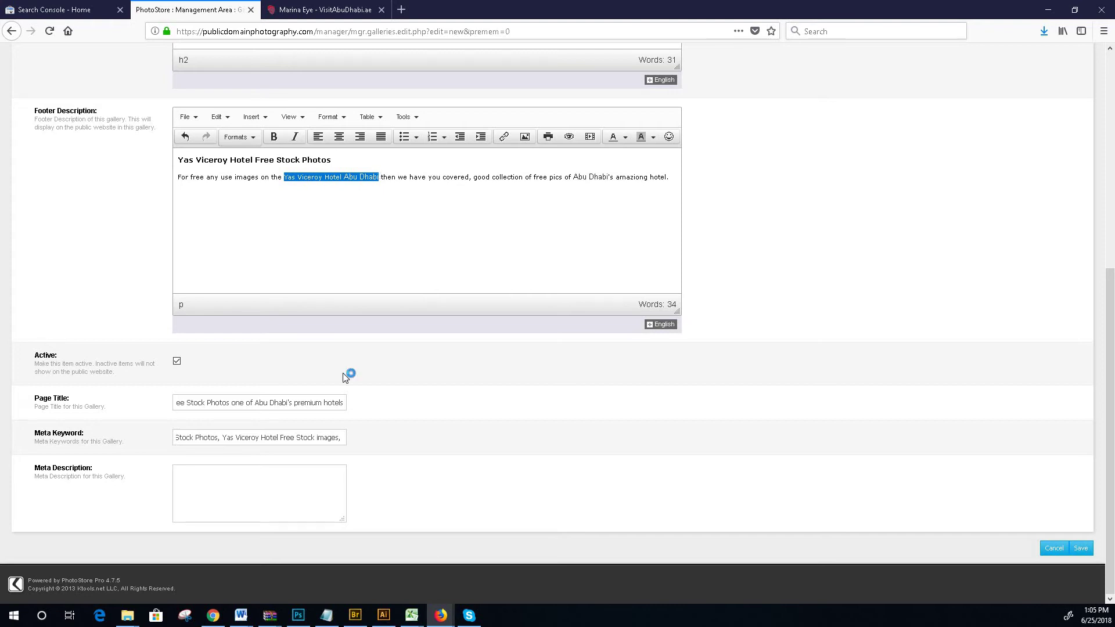
pyautogui.click(345, 435)
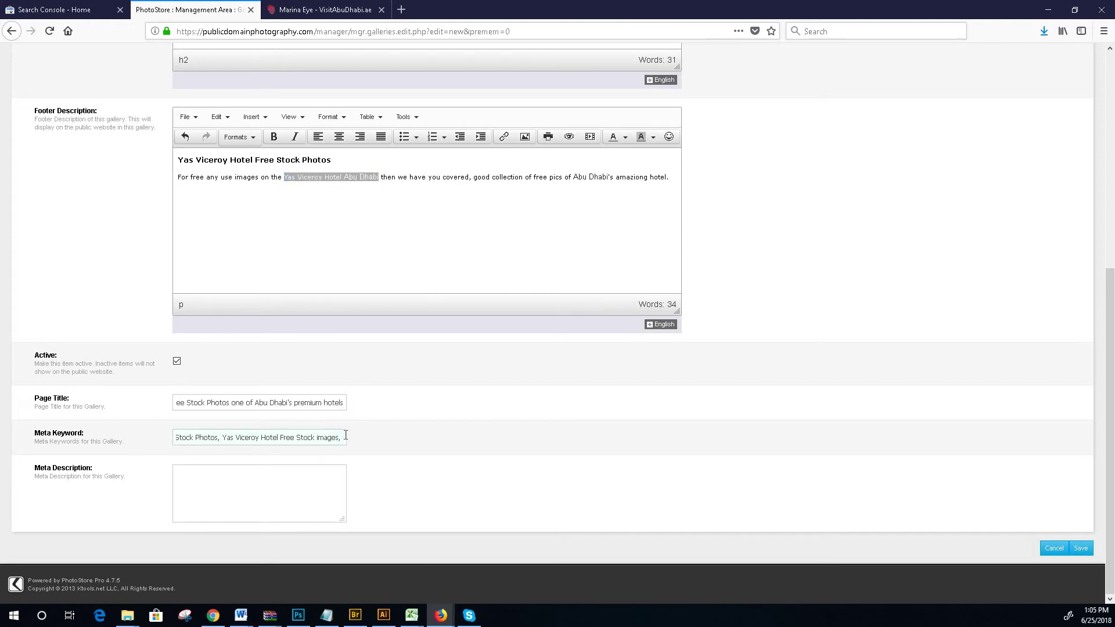
# - Add "Yas Viceroy Hotel Abu Dhabi" to the end of the gallery's meta keywords
pyautogui.write('V')
pyautogui.press('BackSpace')
pyautogui.hotkey('ctrl', 'v')
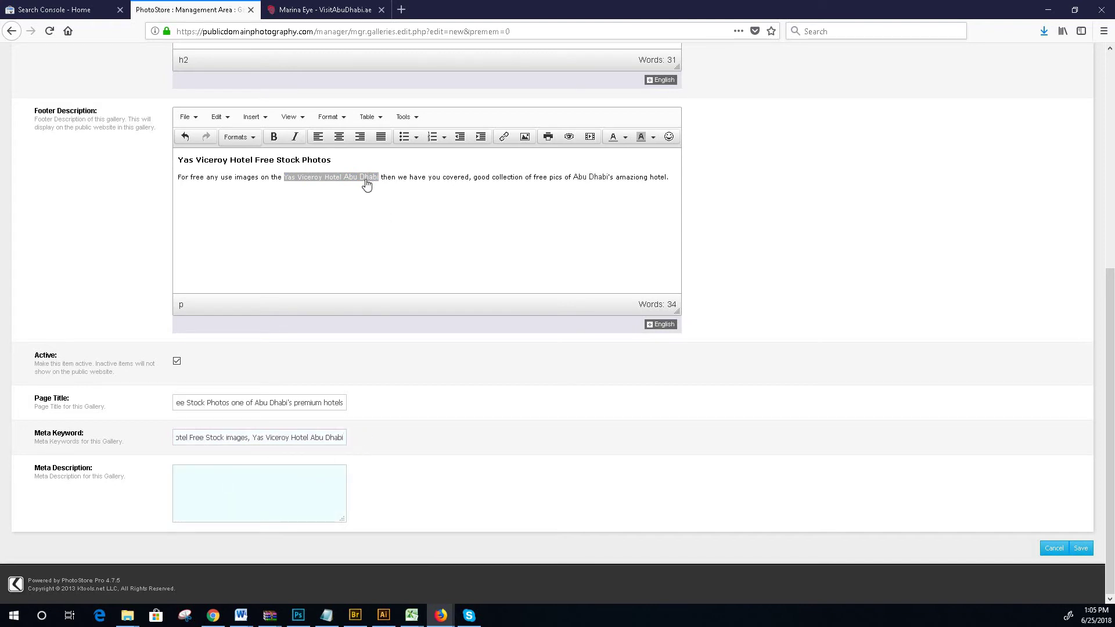
pyautogui.scroll(5, 367, 185)
pyautogui.tripleClick(177, 188)
pyautogui.rightClick(192, 193)
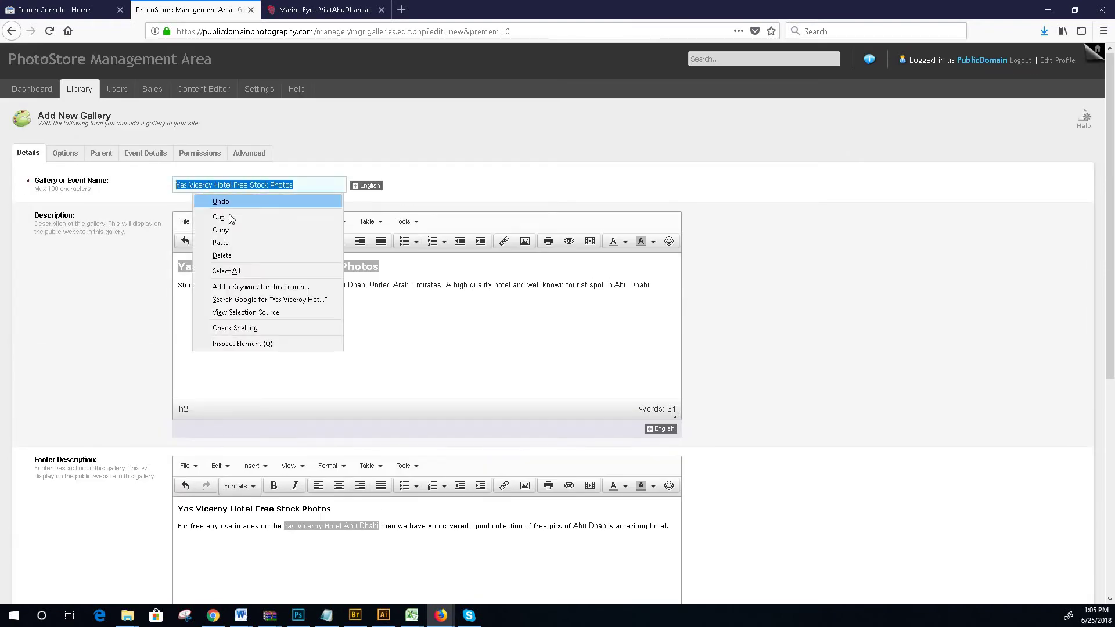
# - Copy the "Huge collection of Free Stock Photography" description in the Kita Nakashikiri Mon row of the "12h finished (1)" Excel workbook into the gallery's meta description
pyautogui.click(413, 617)
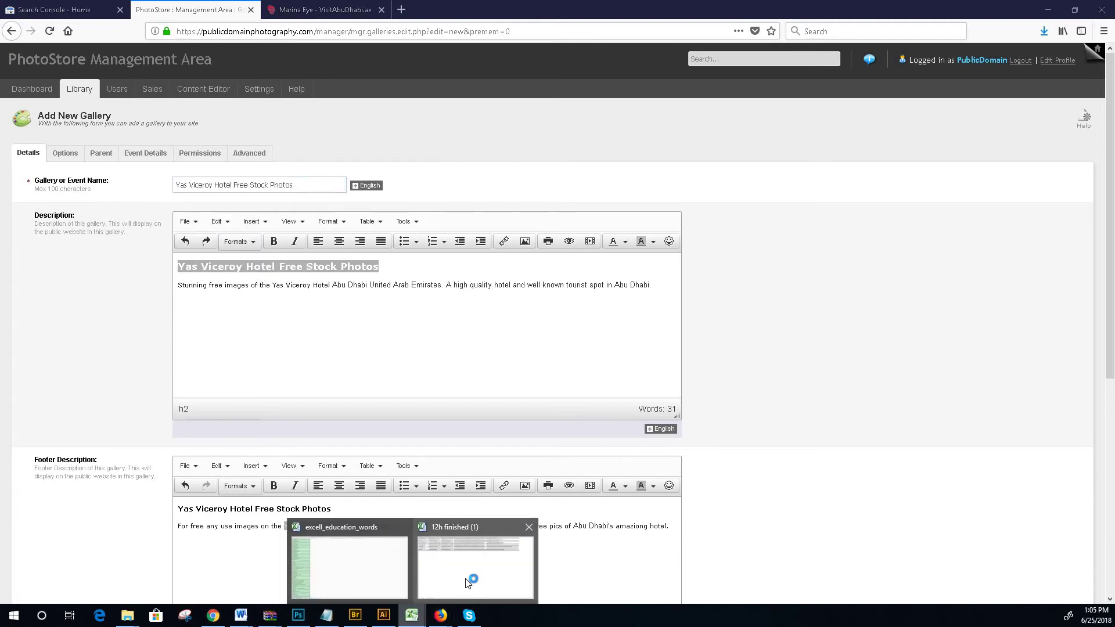
pyautogui.click(471, 581)
pyautogui.rightClick(476, 142)
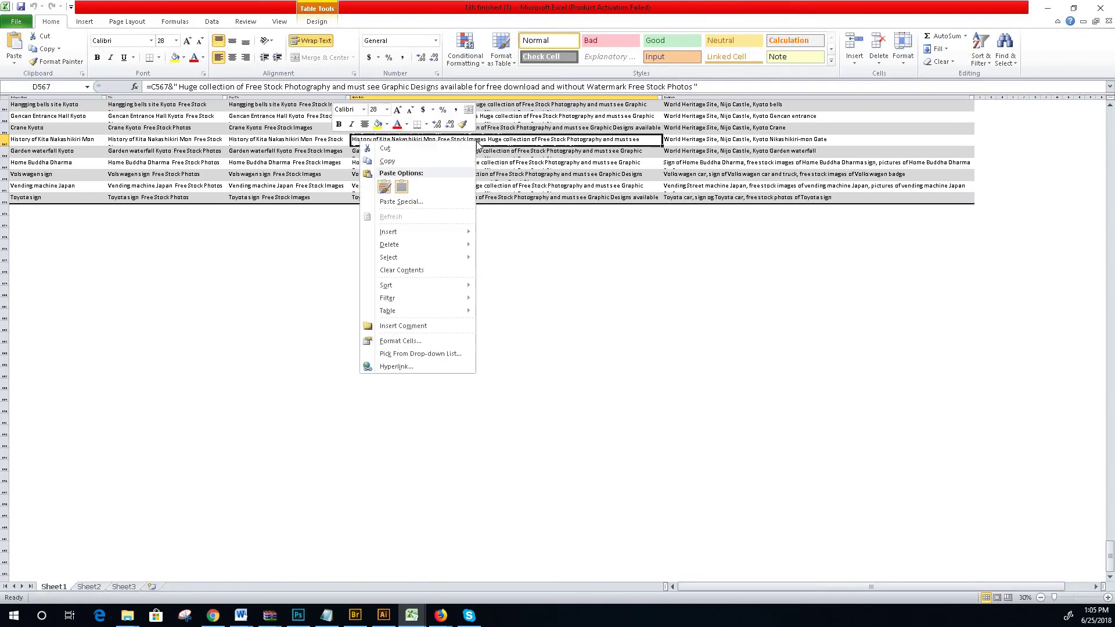
pyautogui.click(438, 158)
pyautogui.click(1049, 8)
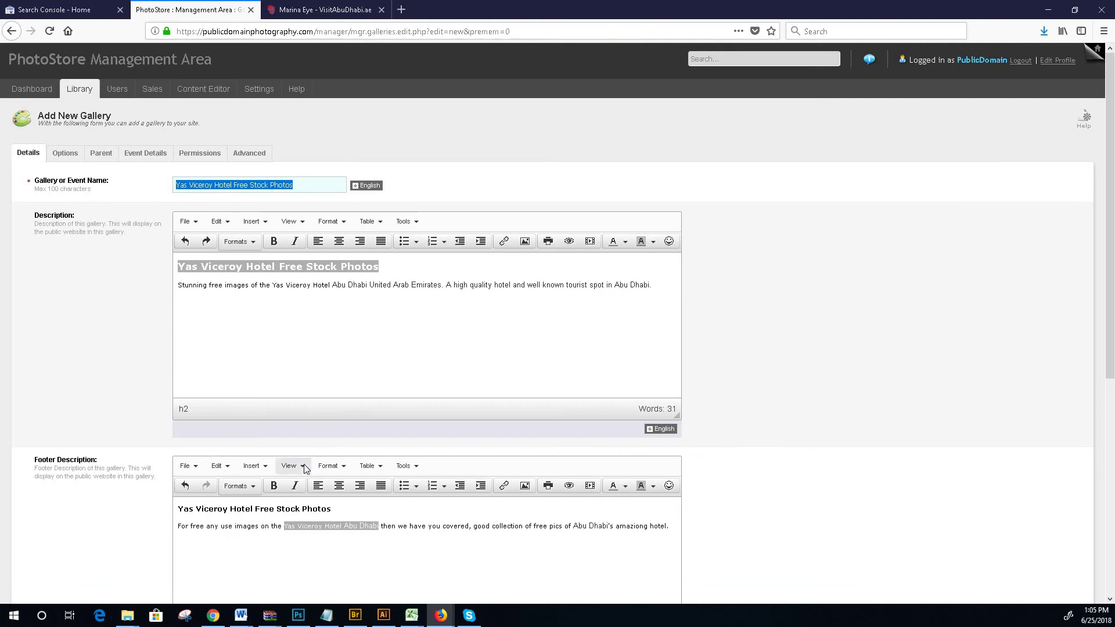
pyautogui.scroll(-10, 306, 464)
pyautogui.click(227, 468)
pyautogui.rightClick(227, 470)
pyautogui.click(259, 519)
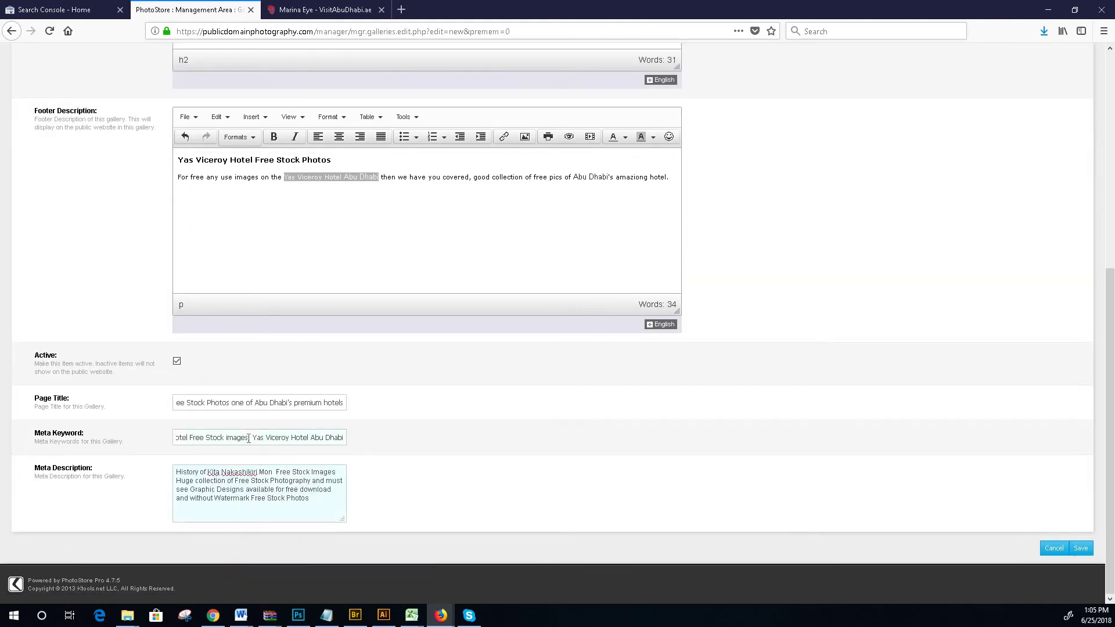
# - Replace "History of Kita Nakashikiri Mon" in the meta description with the gallery name "Yas Viceroy Hotel Free Stock Photos"
pyautogui.scroll(10, 242, 418)
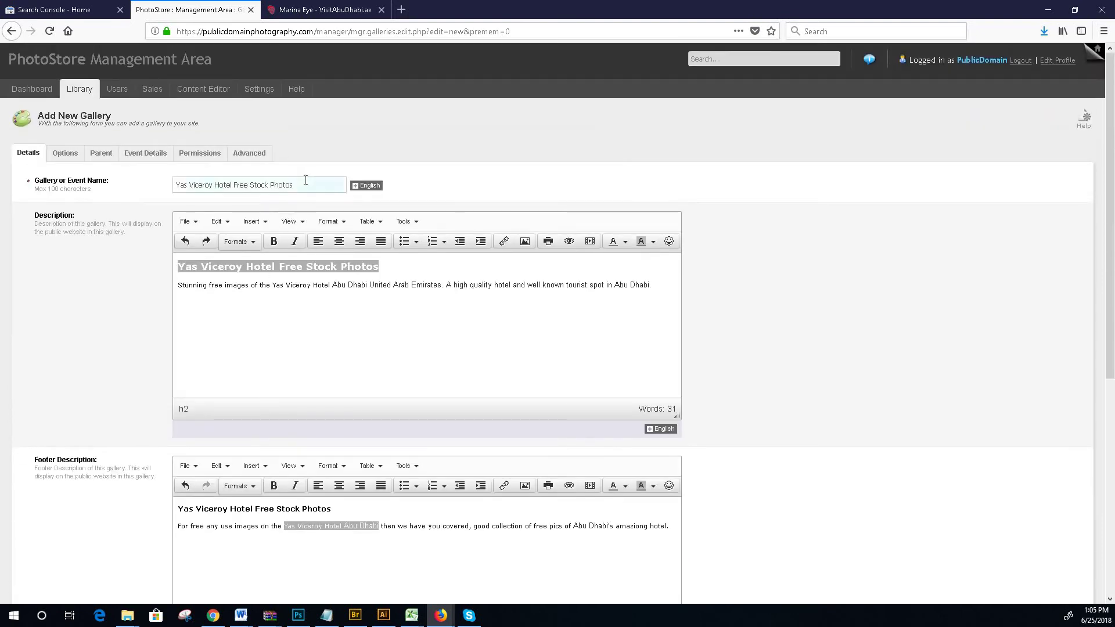
pyautogui.tripleClick(202, 183)
pyautogui.rightClick(203, 184)
pyautogui.click(249, 221)
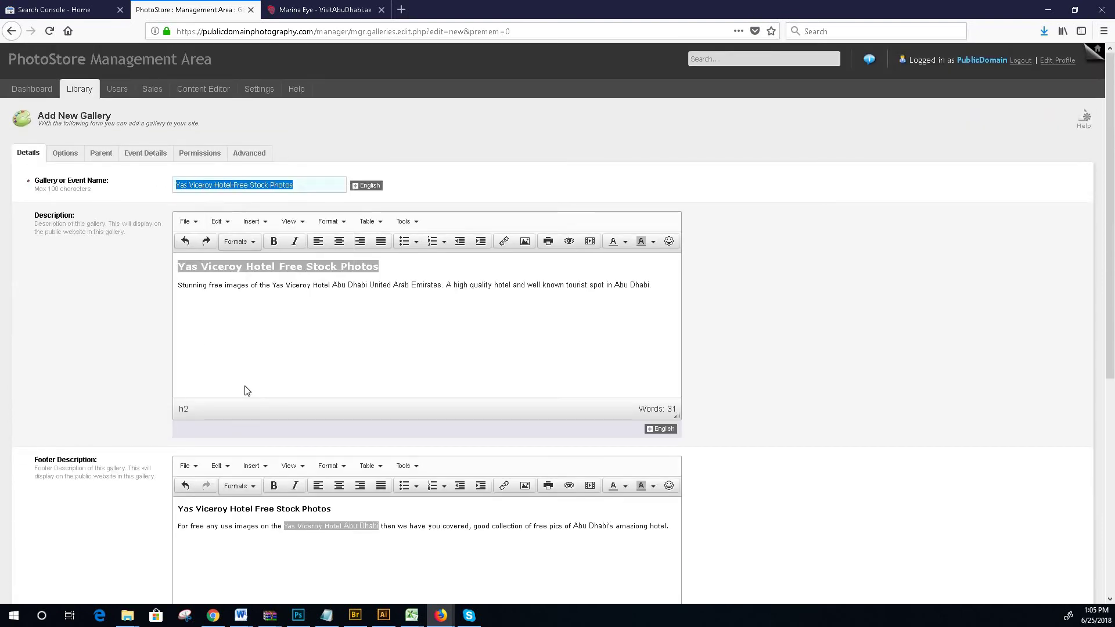
pyautogui.scroll(-5, 244, 389)
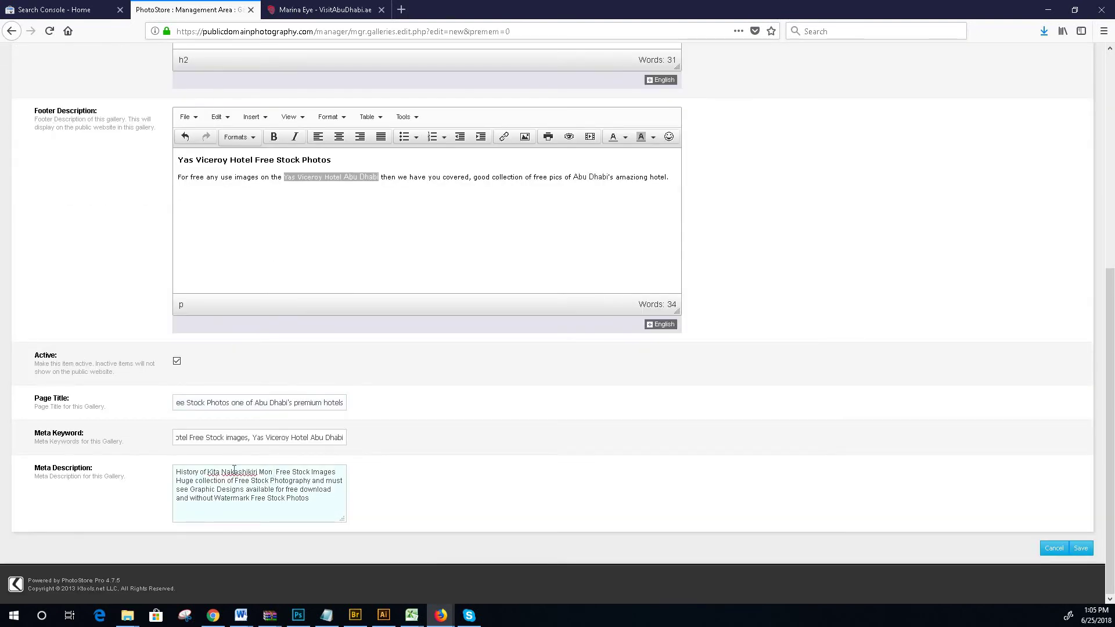
pyautogui.moveTo(272, 471); pyautogui.dragTo(181, 472)
pyautogui.rightClick(213, 473)
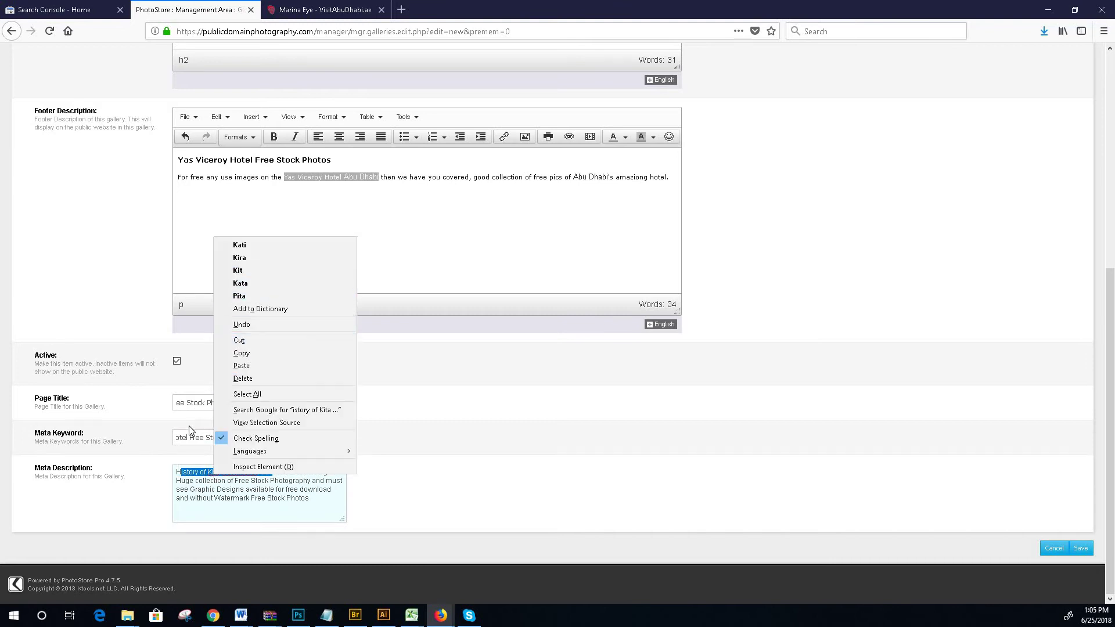
pyautogui.click(241, 366)
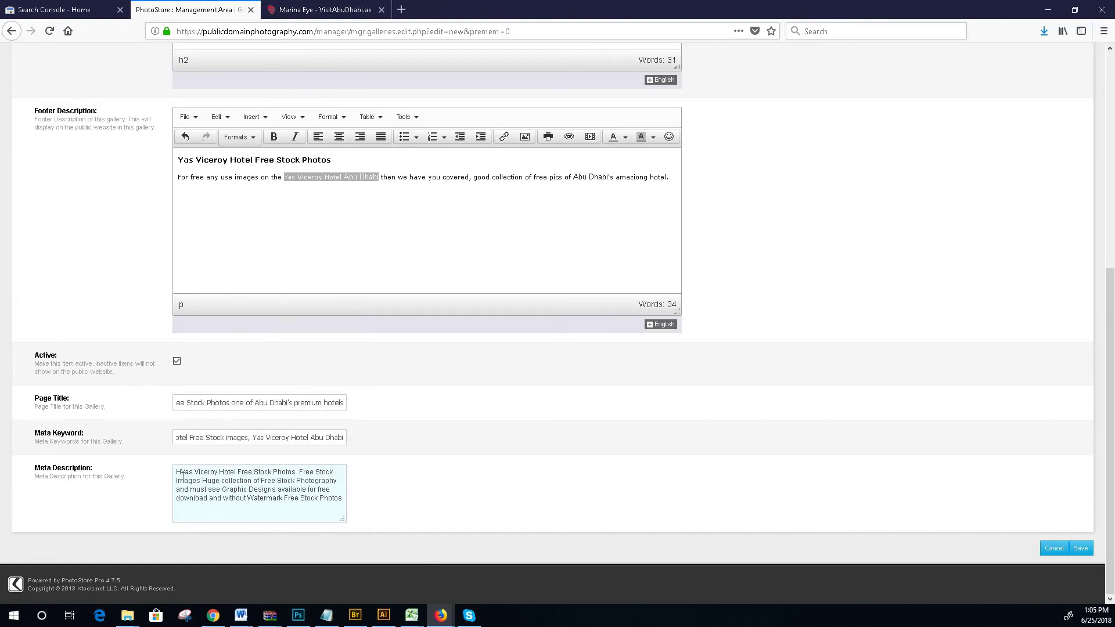
pyautogui.press('BackSpace')
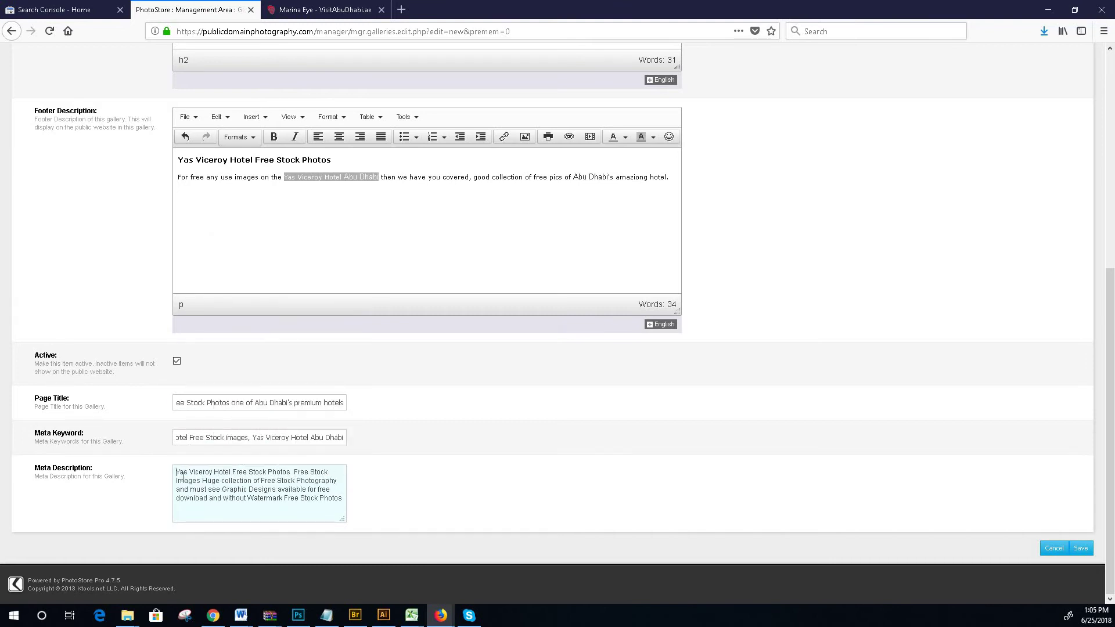
# - Insert "and" after the gallery name in the meta description and append "of Yas Viceroy Hotel Free Stock Photos" at its end
pyautogui.click(293, 473)
pyautogui.write('and ')
pyautogui.write(' of')
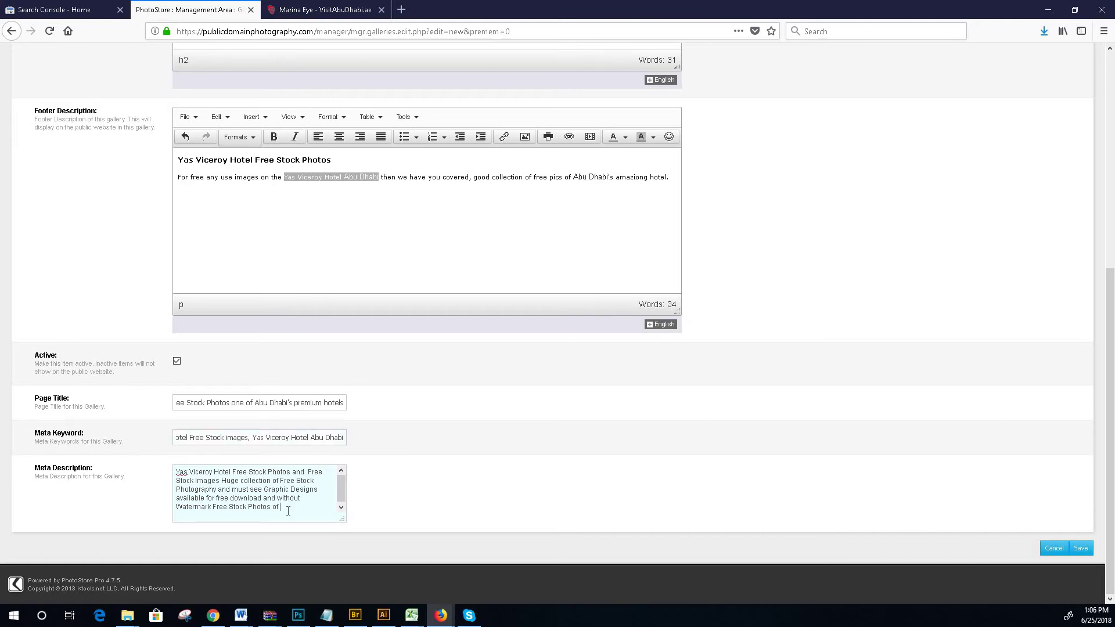
pyautogui.hotkey('ctrl', 'v')
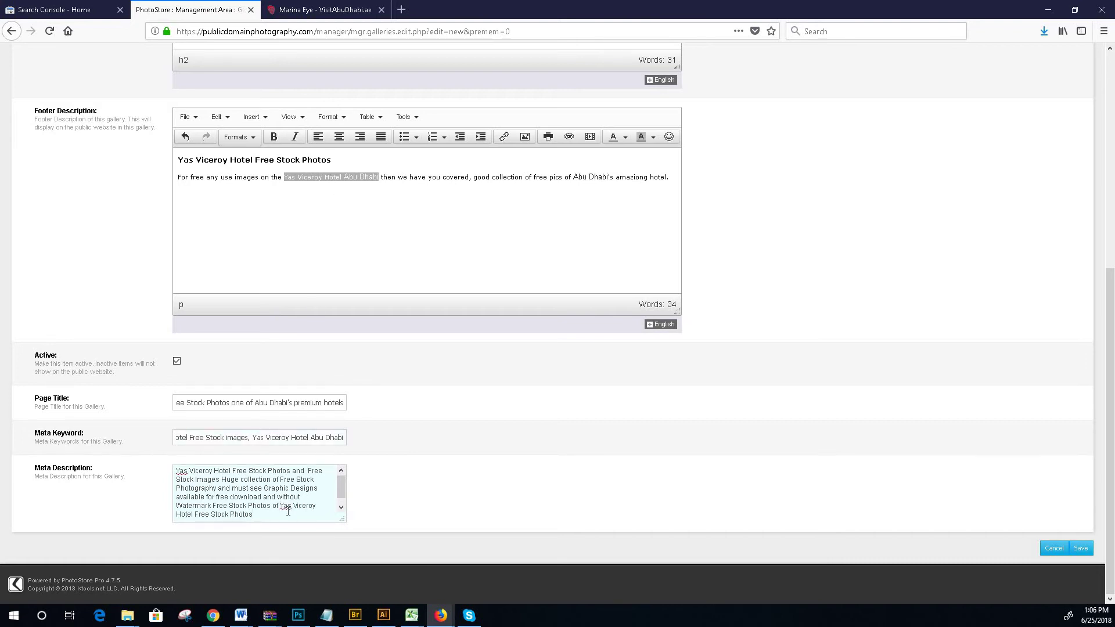
# - Replace the closing "Yas Viceroy Hotel Free Stock Photos" of the meta description with "Yas Viceroy Hotel Abu Dhabi" copied from the footer description
pyautogui.click(306, 177)
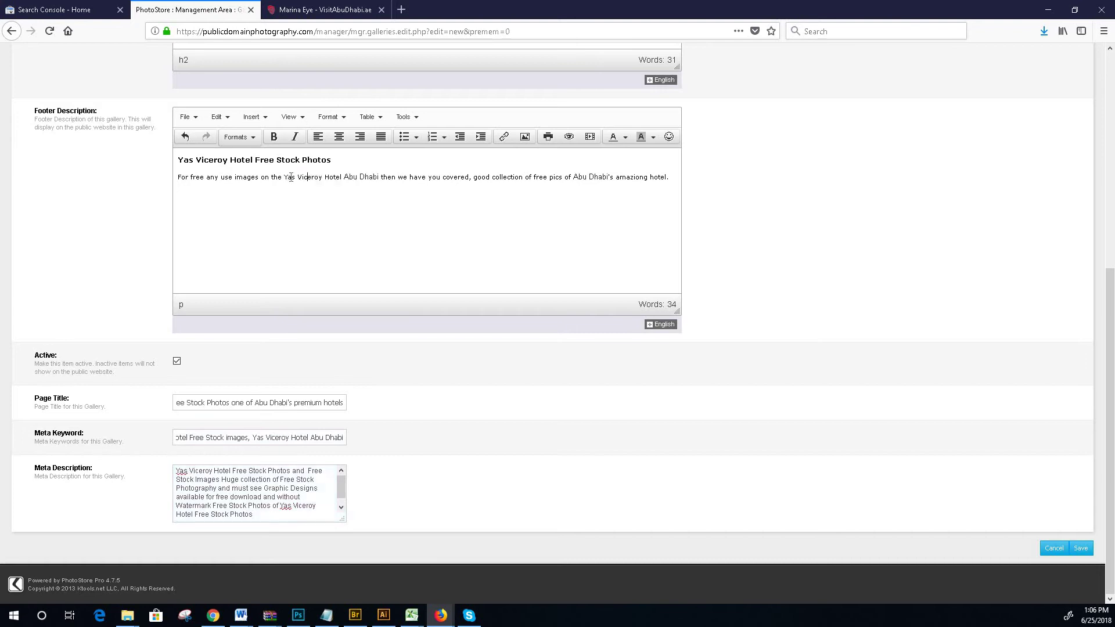
pyautogui.moveTo(284, 177); pyautogui.dragTo(381, 178)
pyautogui.hotkey('ctrl', 'c')
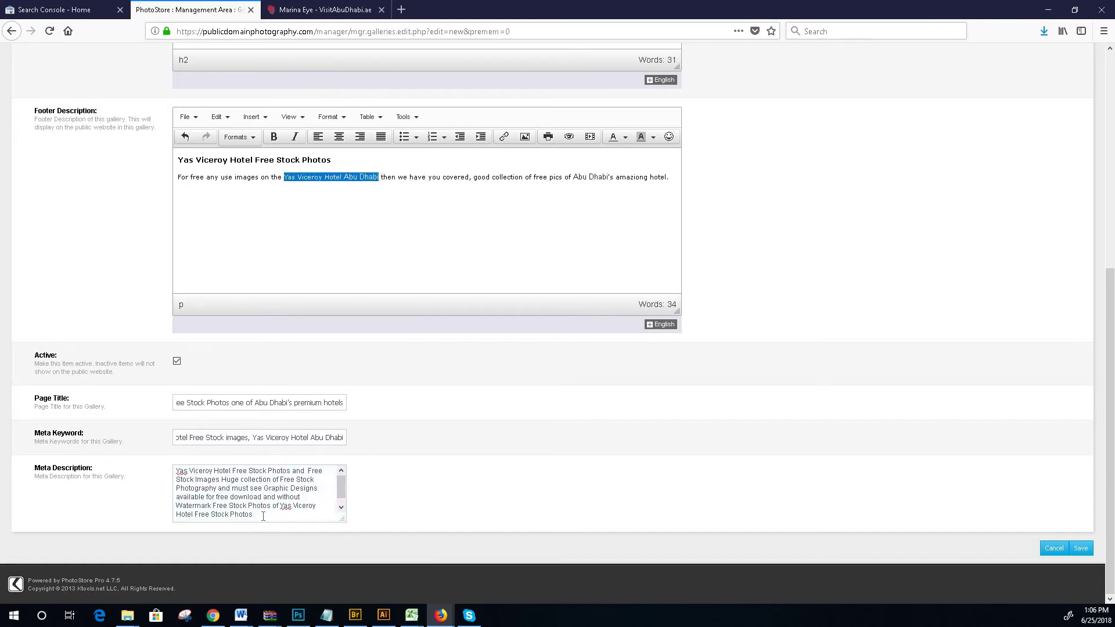
pyautogui.moveTo(251, 514); pyautogui.dragTo(283, 506)
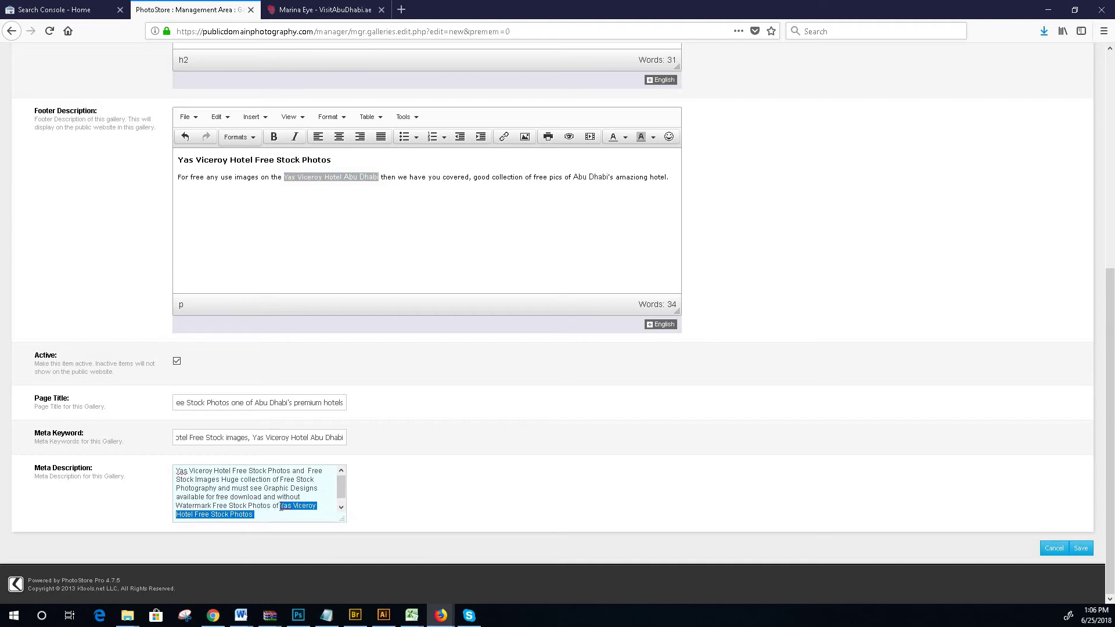
pyautogui.hotkey('ctrl', 'v')
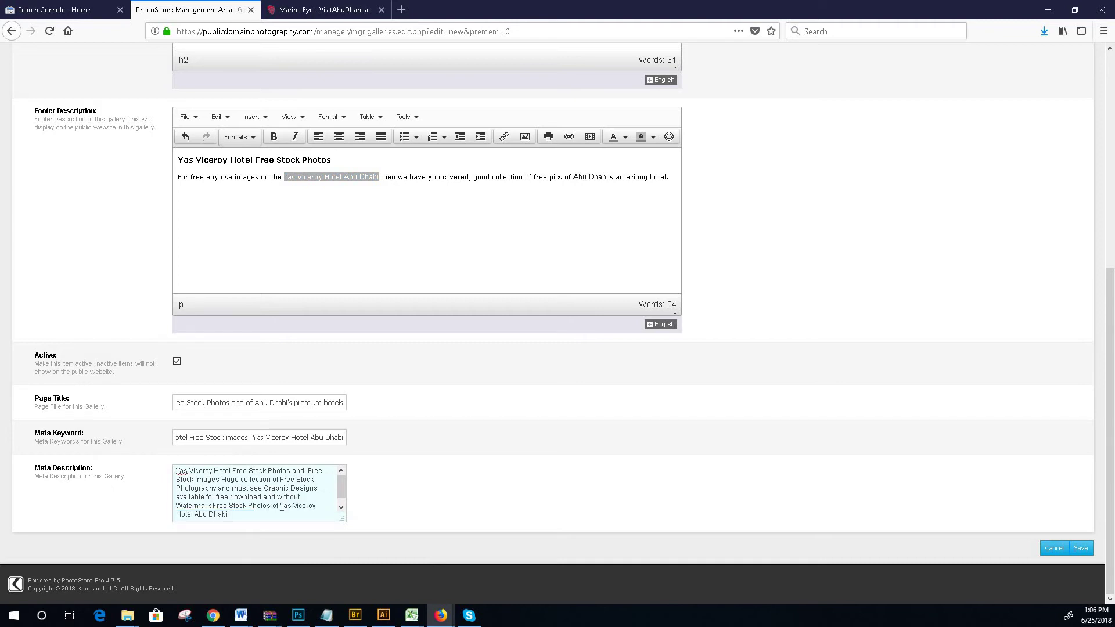
# - Upload the Desktop image Yas-Viceroy-Hotel-free-stock-photos as the gallery icon and save the new gallery
pyautogui.scroll(10, 741, 412)
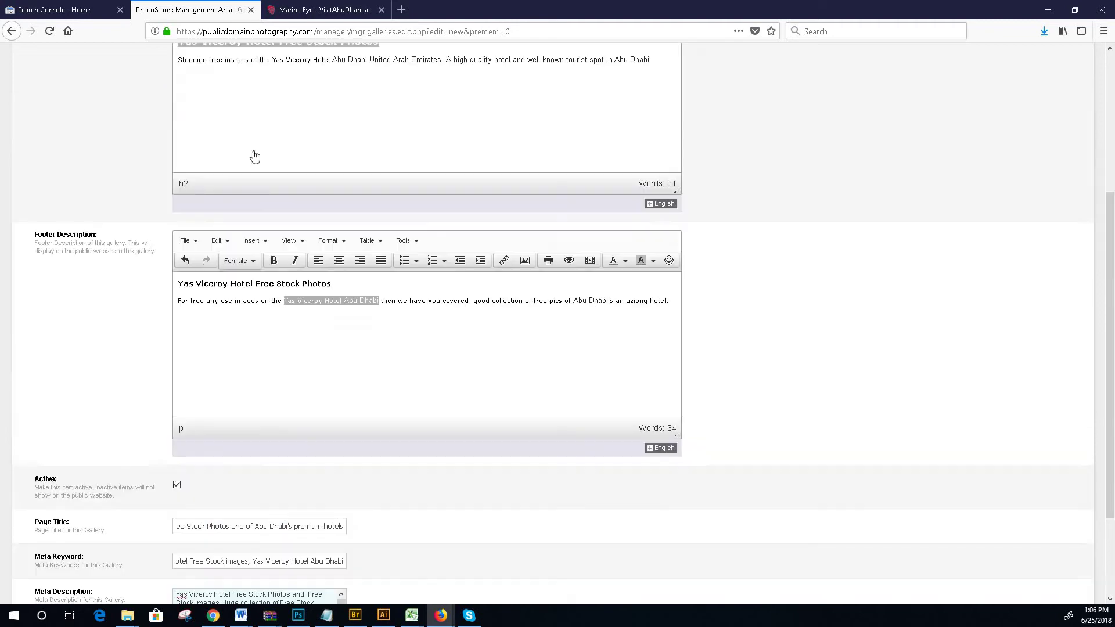
pyautogui.click(66, 154)
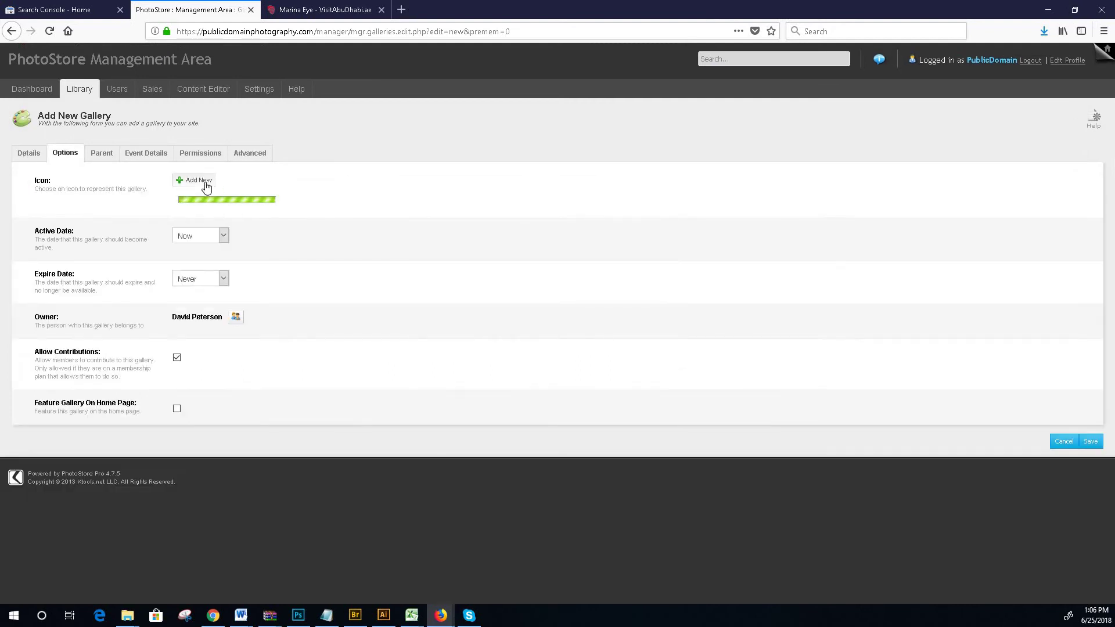
pyautogui.click(196, 180)
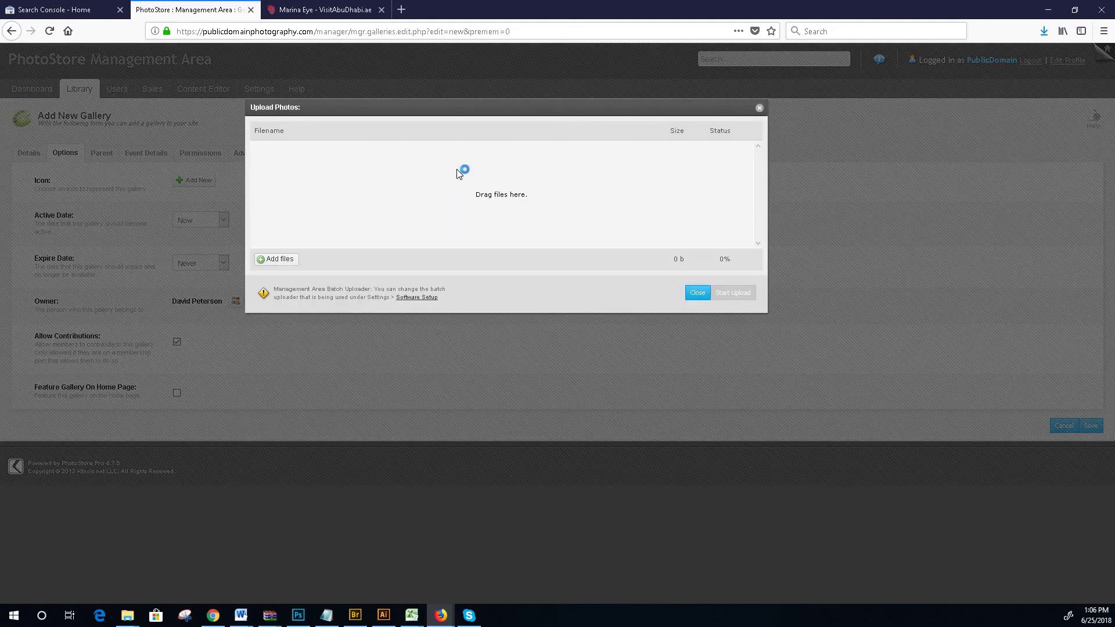
pyautogui.click(281, 261)
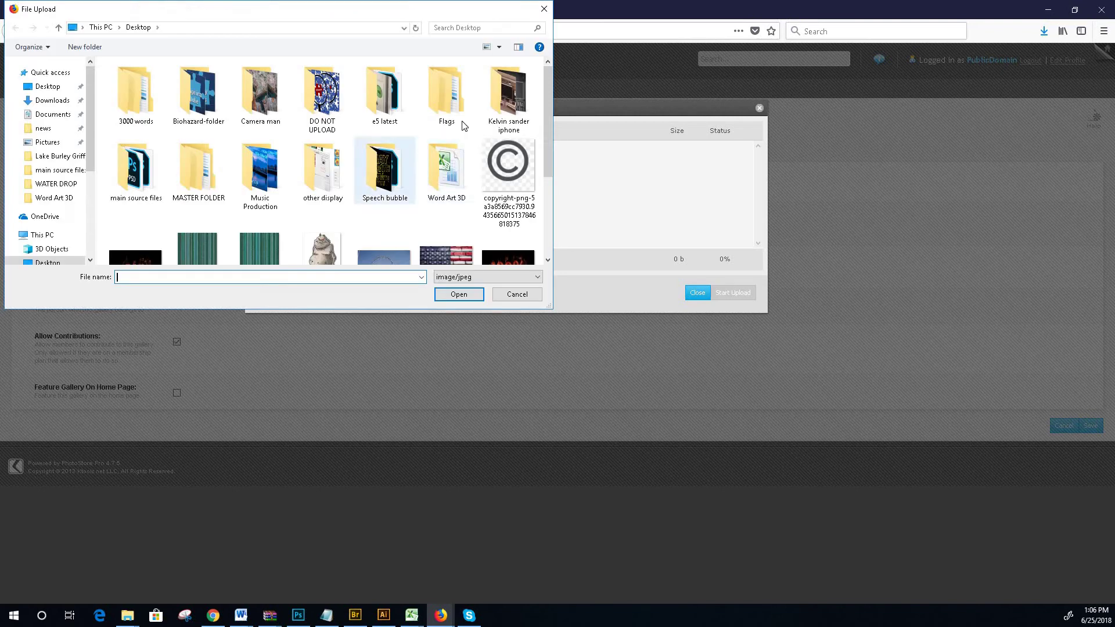
pyautogui.moveTo(545, 101); pyautogui.dragTo(542, 197)
pyautogui.click(452, 220)
pyautogui.click(459, 295)
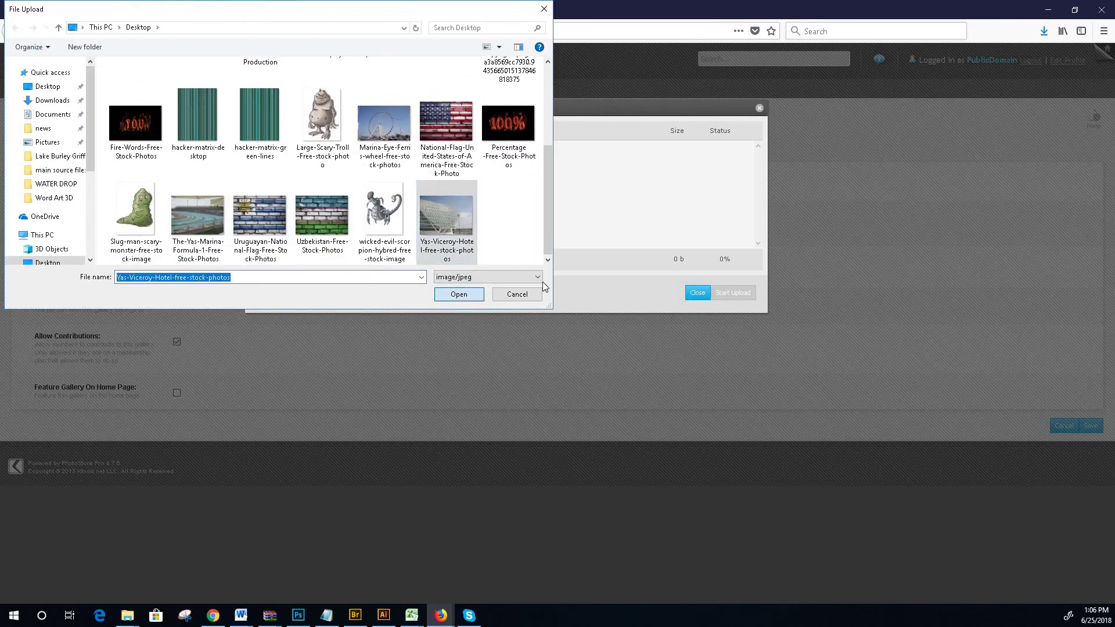
pyautogui.click(743, 293)
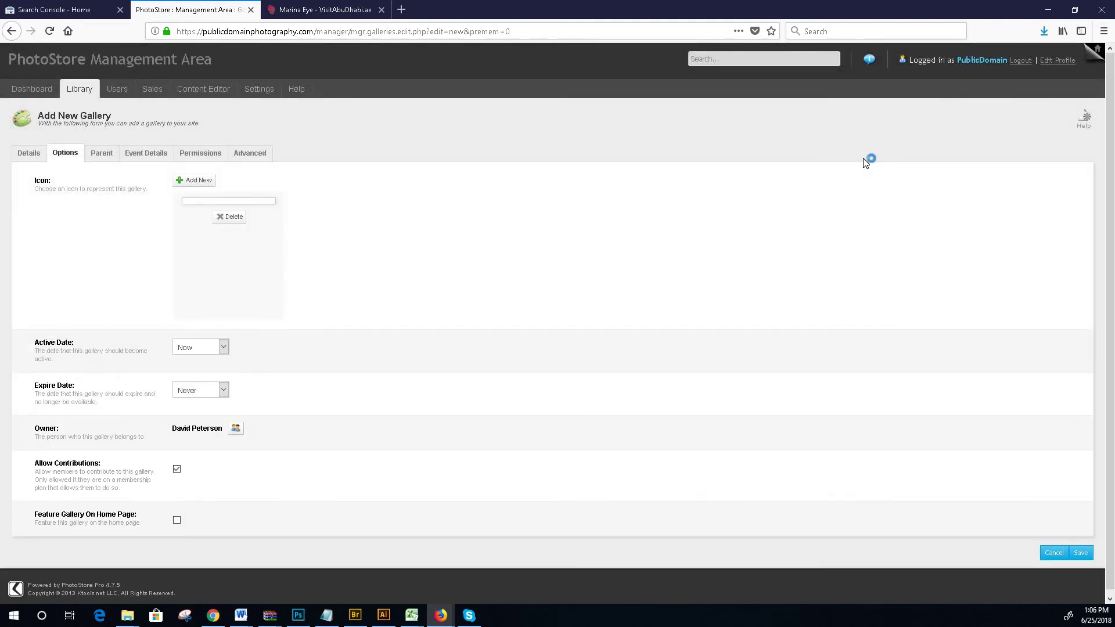
pyautogui.click(1081, 553)
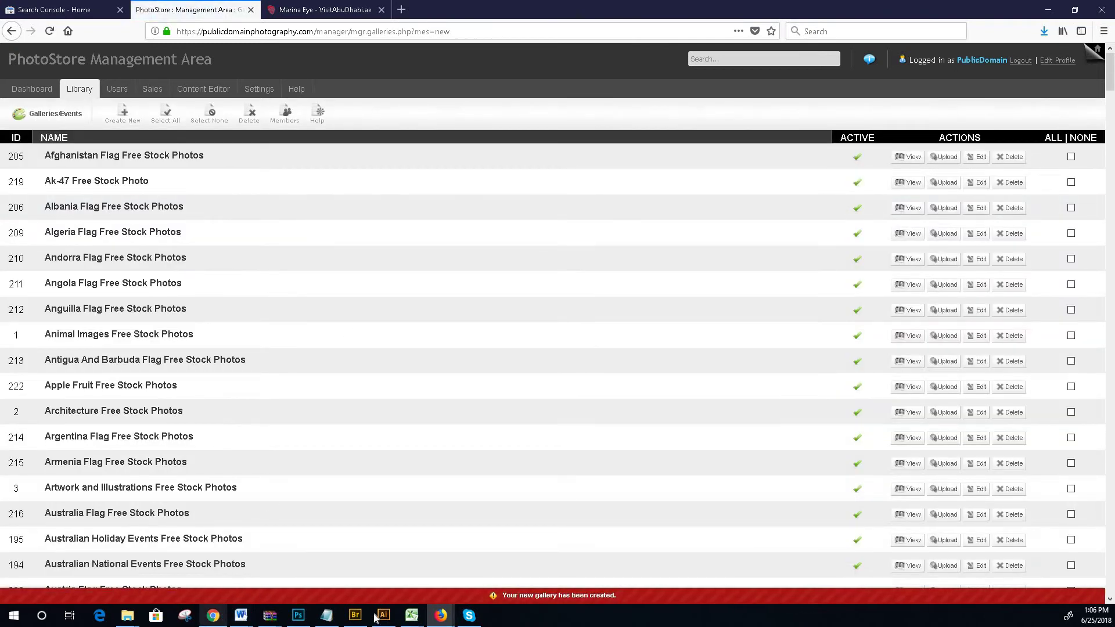
# - In Chrome, close the media item's edit dialog and open a batch edit for the two Yas Viceroy Hotel building photos
pyautogui.click(213, 615)
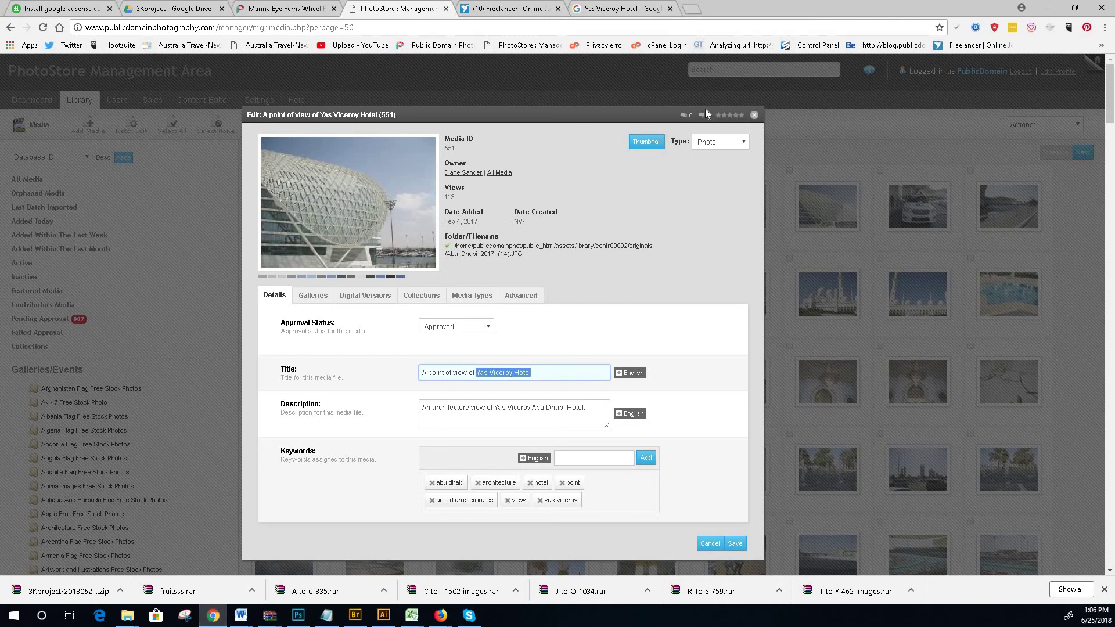
pyautogui.click(754, 115)
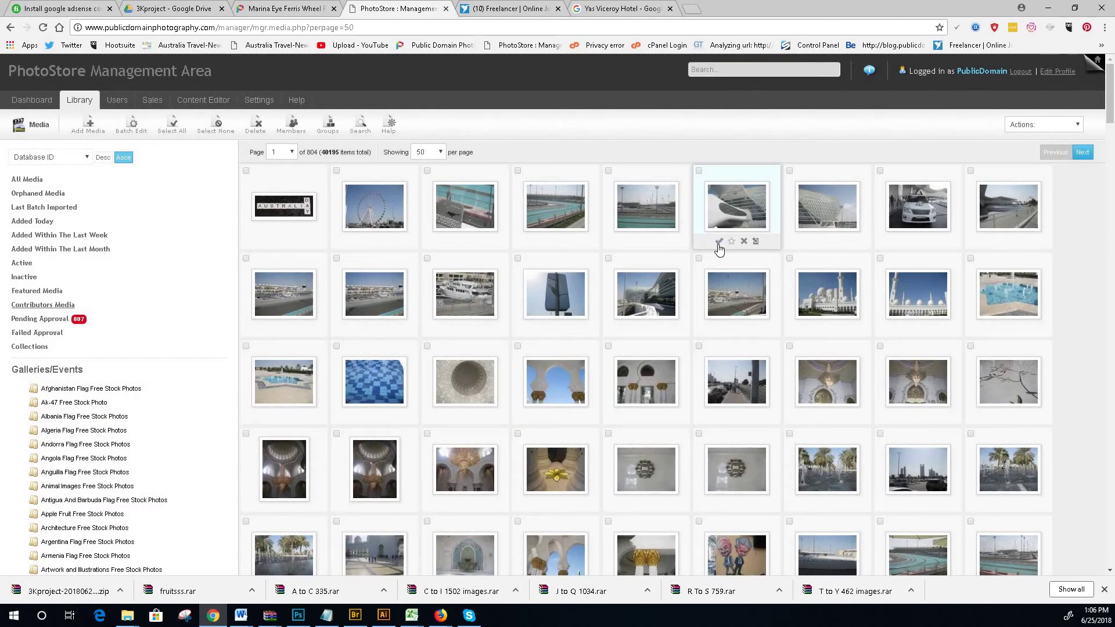
pyautogui.click(748, 176)
pyautogui.click(785, 174)
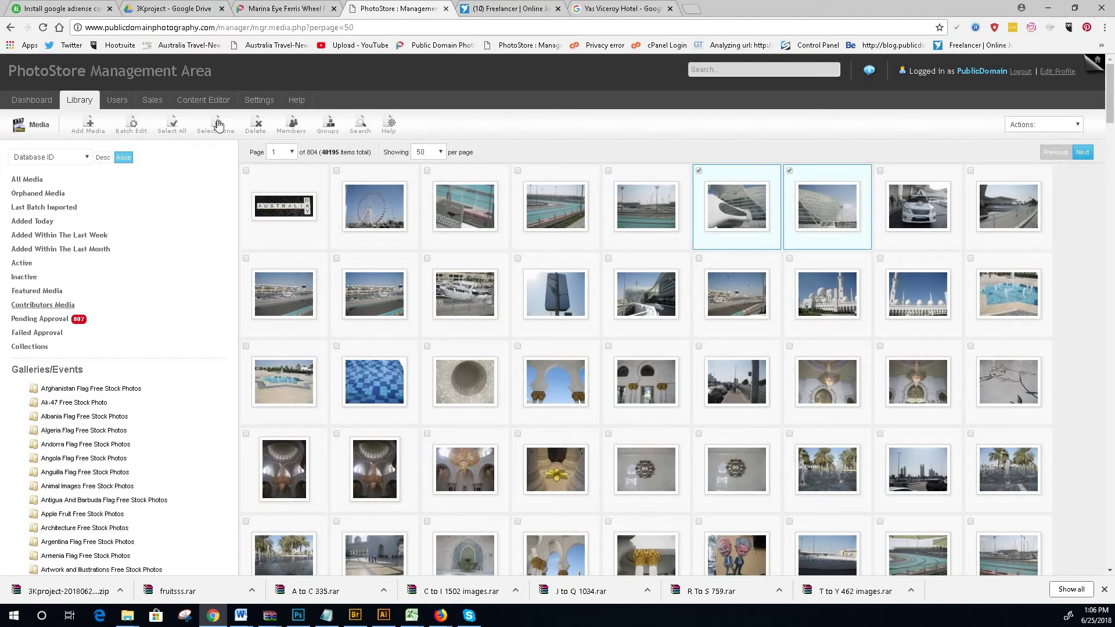
pyautogui.click(136, 131)
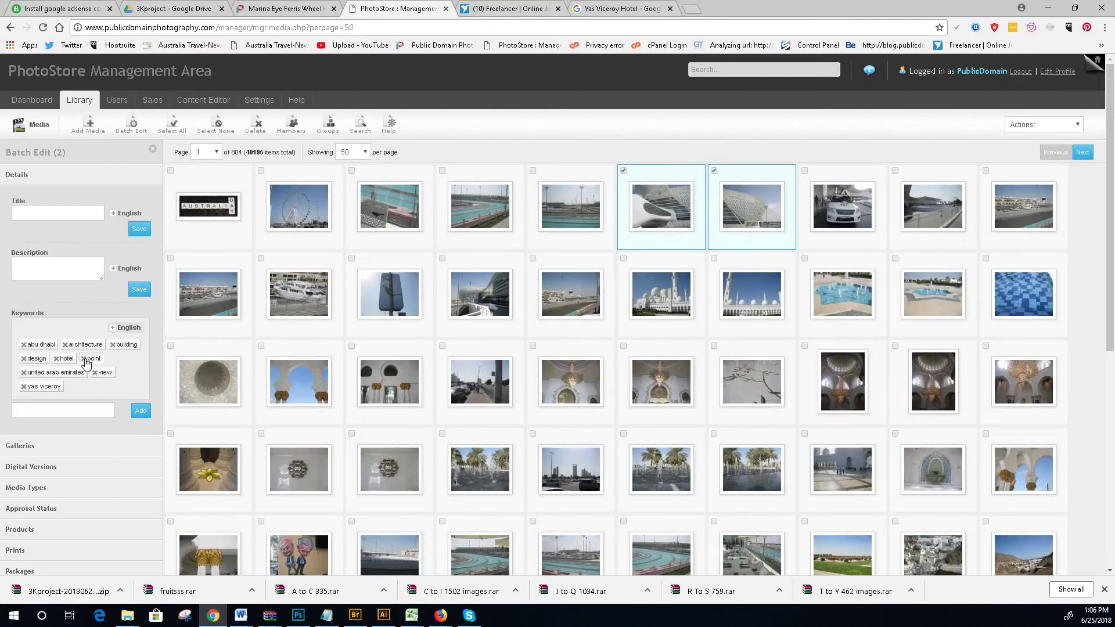
# - Add the keyword "Yas Viceroy Hotel Abu Dhabi" to the two selected photos
pyautogui.scroll(-1, 50, 378)
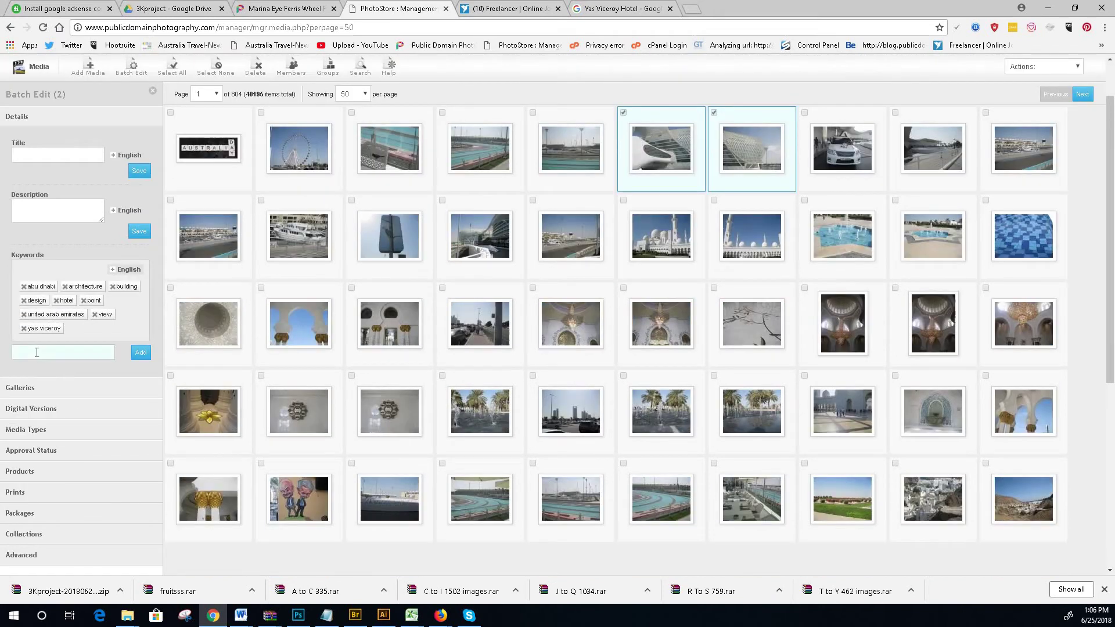
pyautogui.rightClick(37, 352)
pyautogui.click(73, 420)
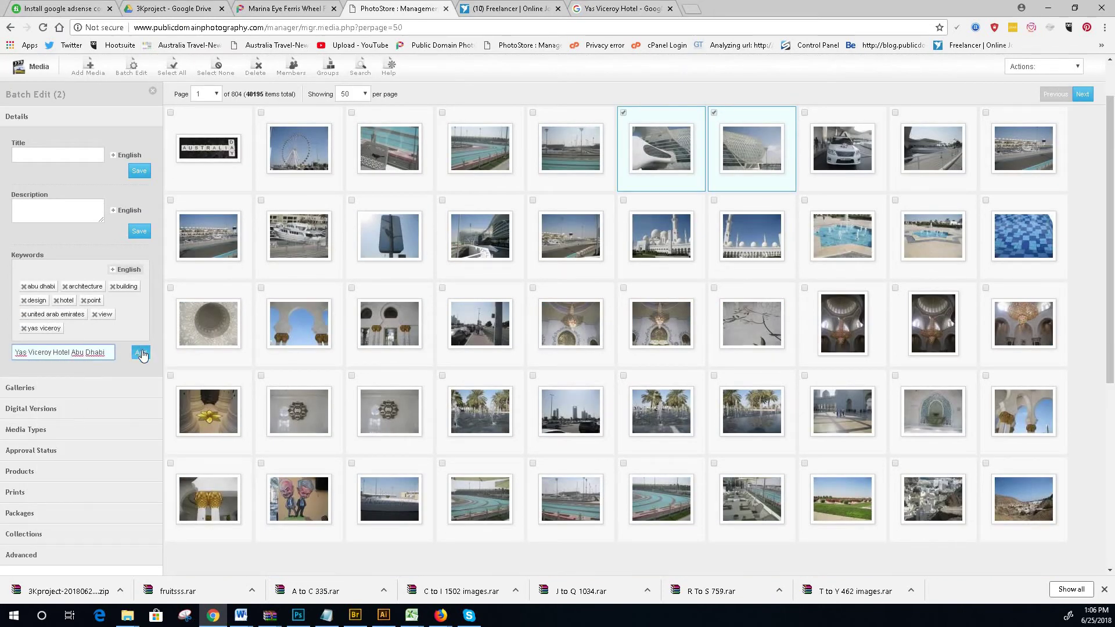
pyautogui.click(141, 353)
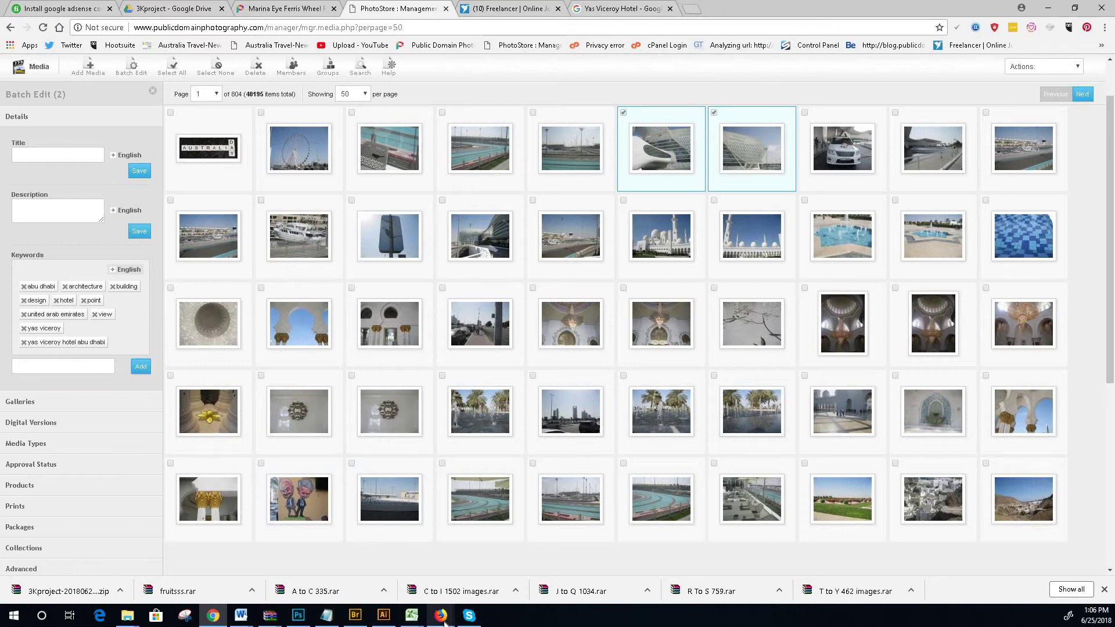
pyautogui.moveTo(443, 622)
pyautogui.click(500, 566)
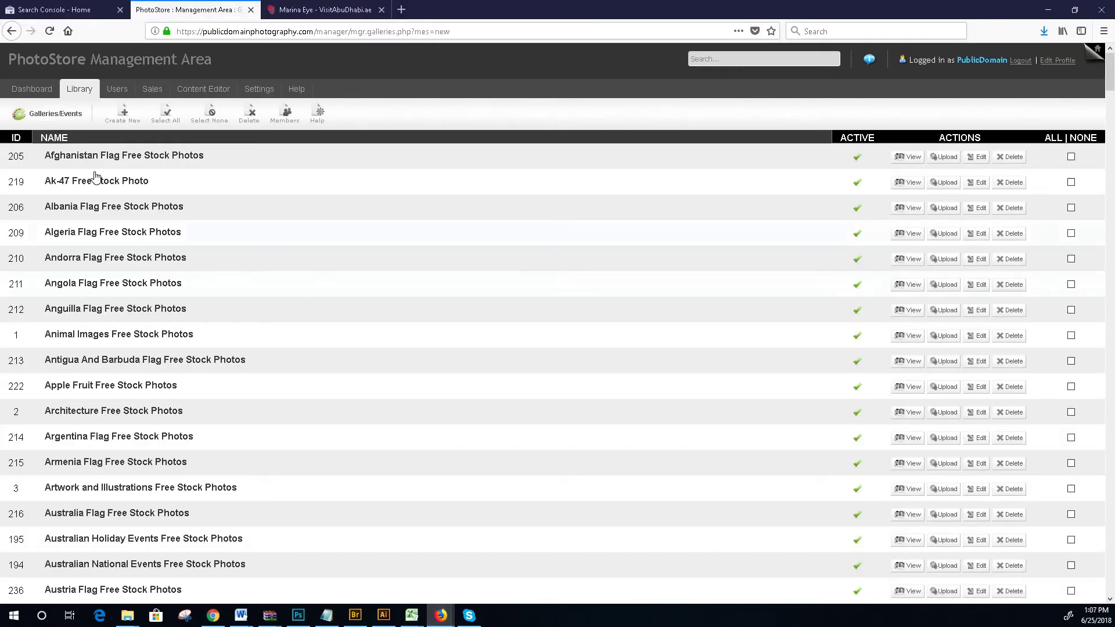
pyautogui.scroll(-6, 125, 265)
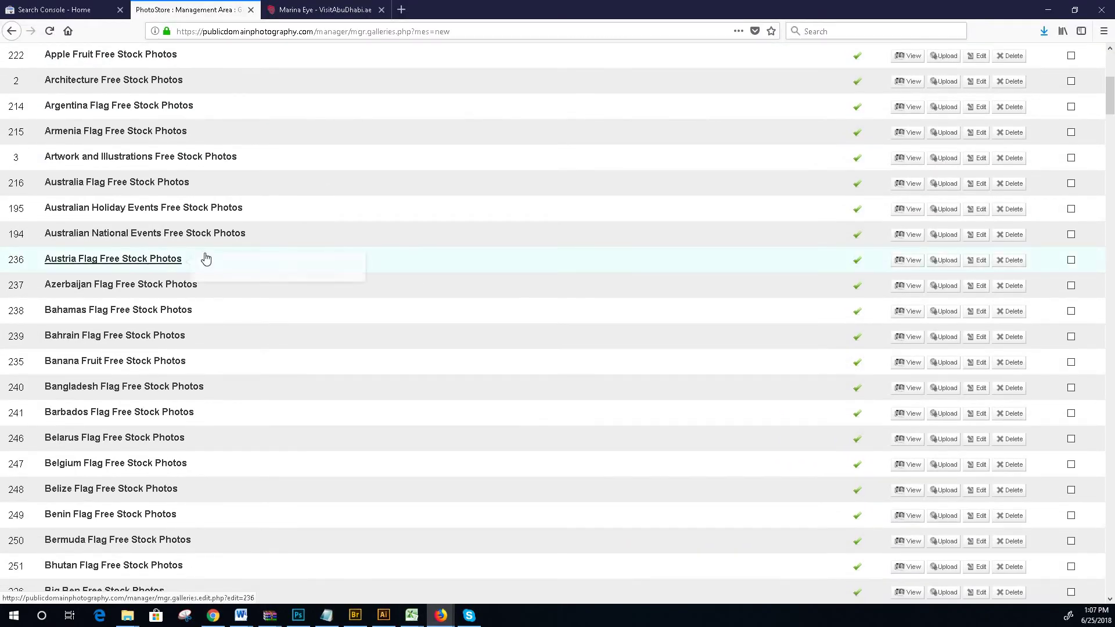
pyautogui.scroll(-4, 153, 291)
pyautogui.scroll(-8, 149, 315)
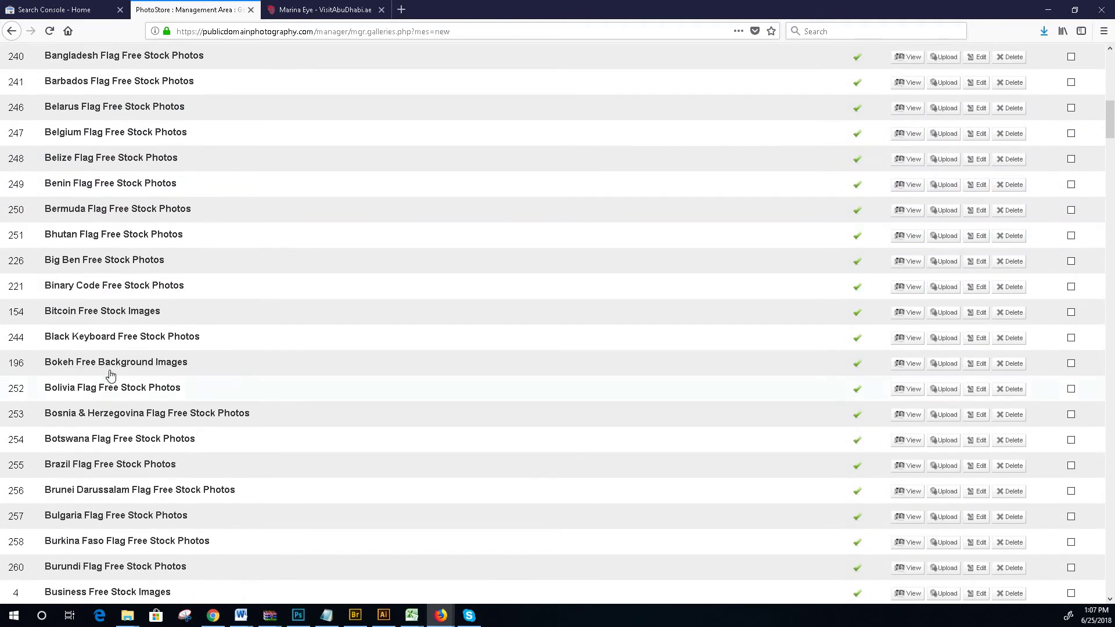
pyautogui.scroll(-4, 114, 374)
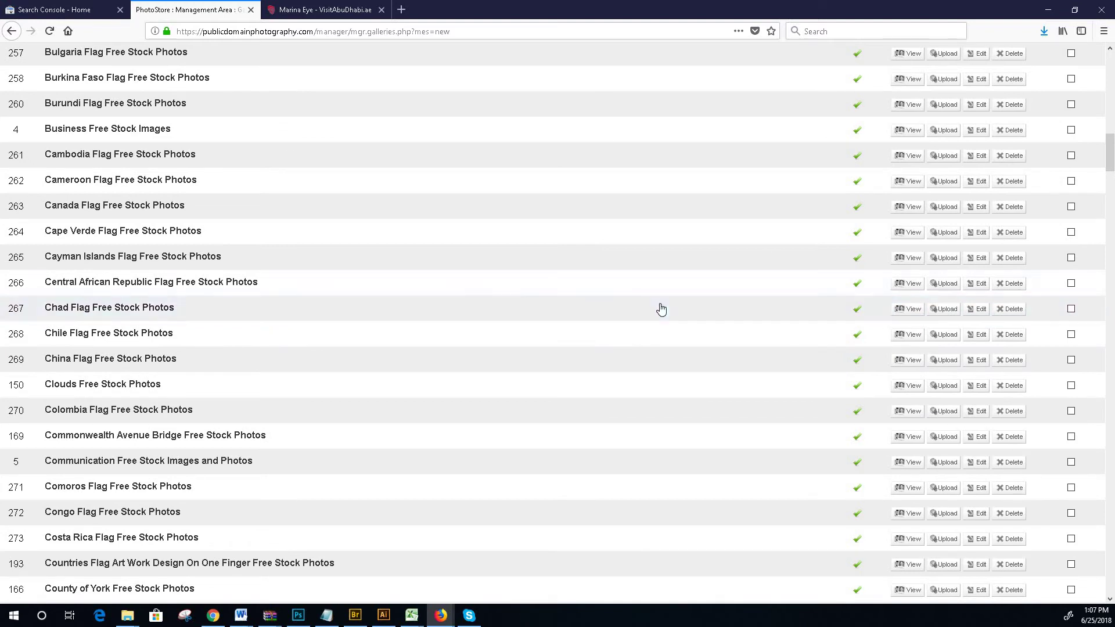
pyautogui.click(1048, 10)
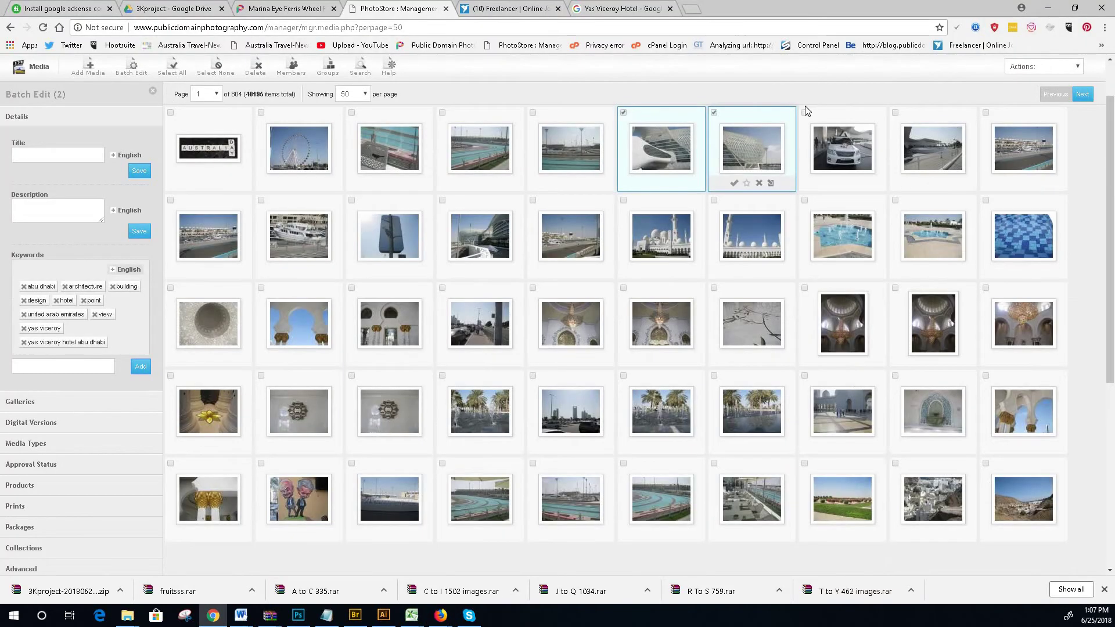
pyautogui.click(1048, 8)
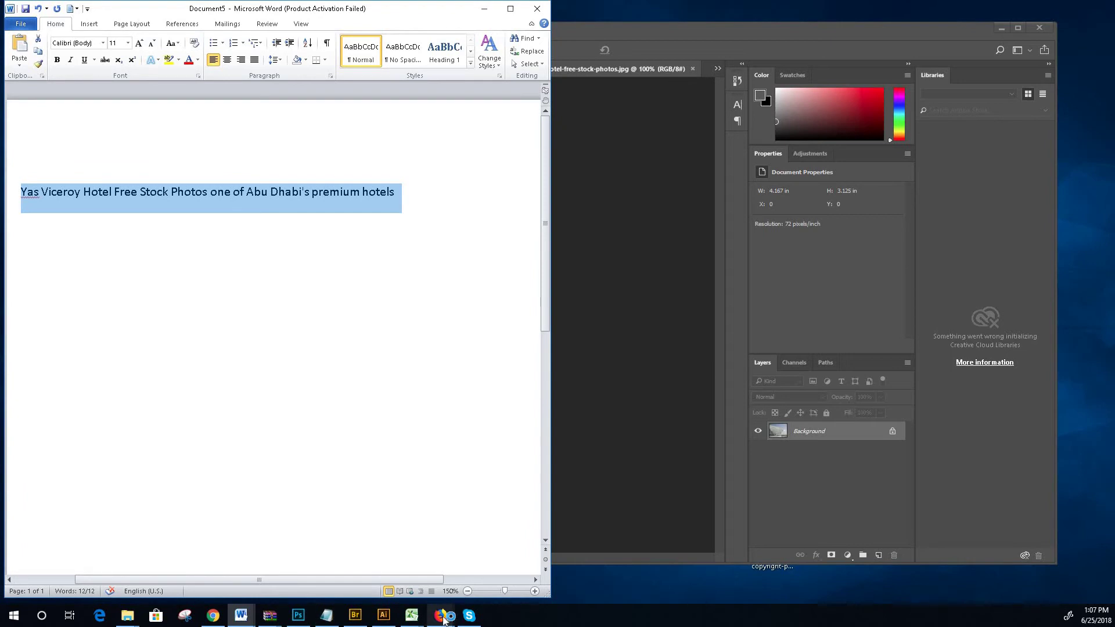
# - In Firefox, open the Yas Viceroy Hotel Free Stock Photos gallery for editing and copy its gallery name
pyautogui.moveTo(441, 620)
pyautogui.click(482, 572)
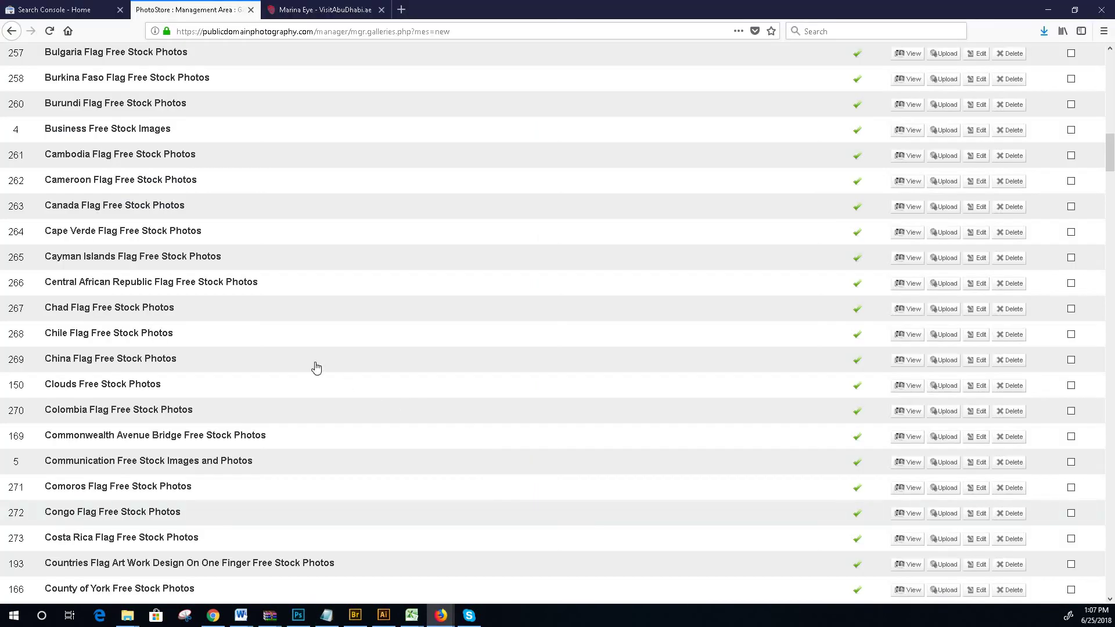
pyautogui.scroll(-20, 314, 356)
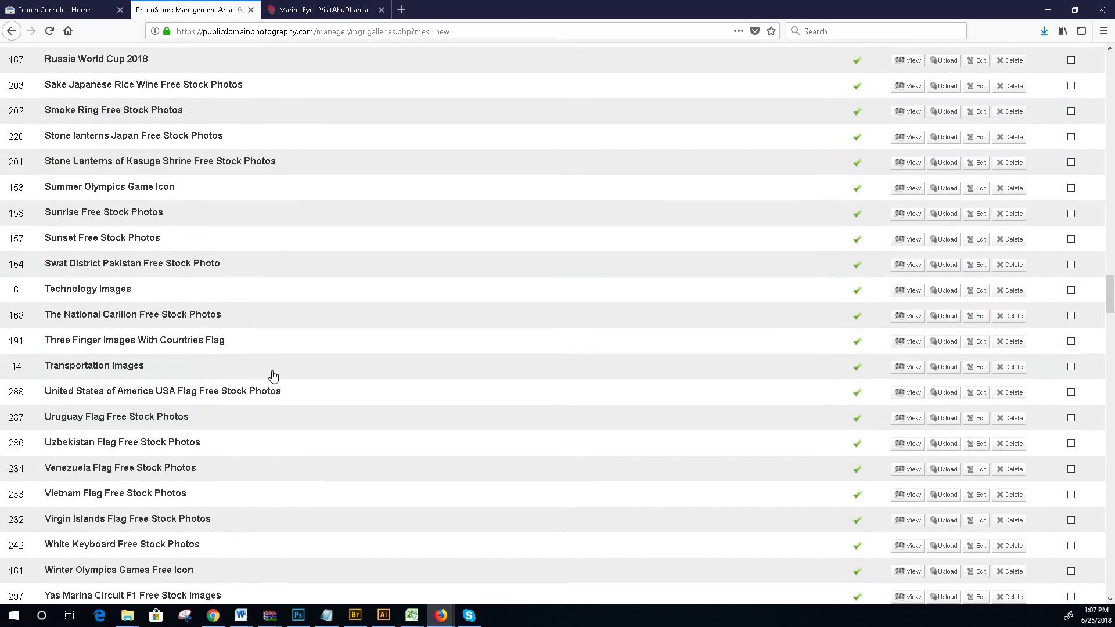
pyautogui.scroll(6, 249, 351)
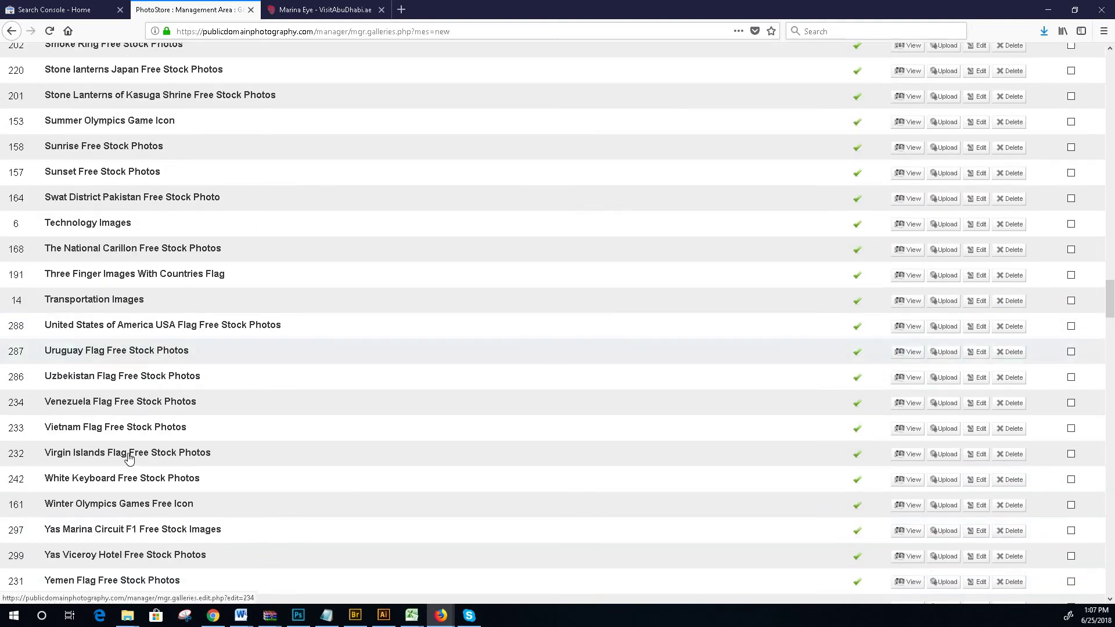
pyautogui.click(105, 553)
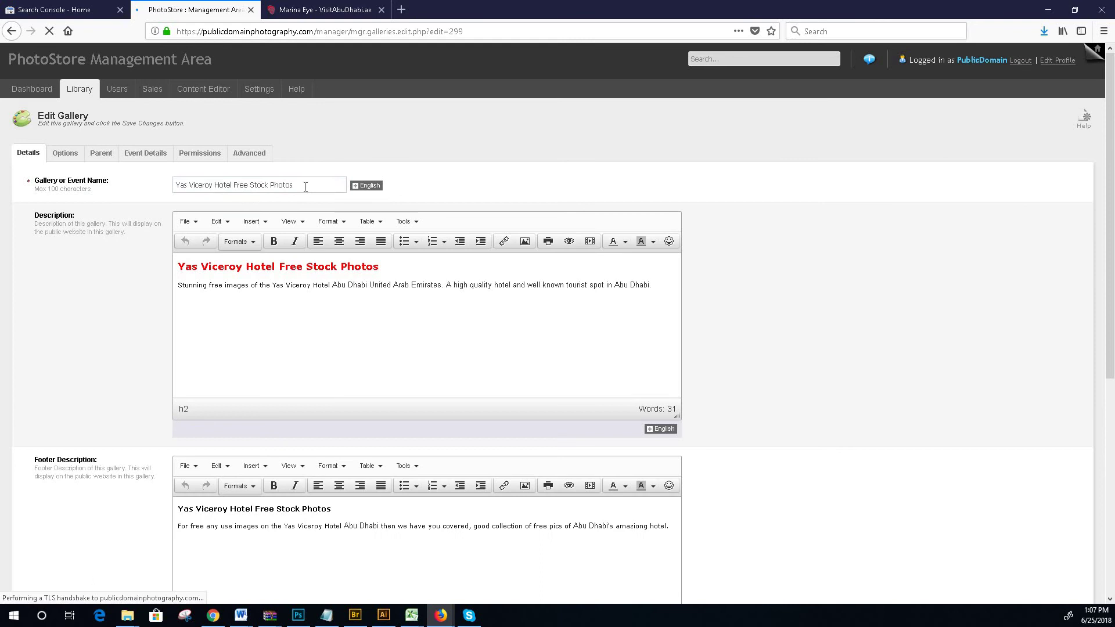
pyautogui.moveTo(294, 185); pyautogui.dragTo(175, 185)
pyautogui.rightClick(199, 185)
pyautogui.click(243, 225)
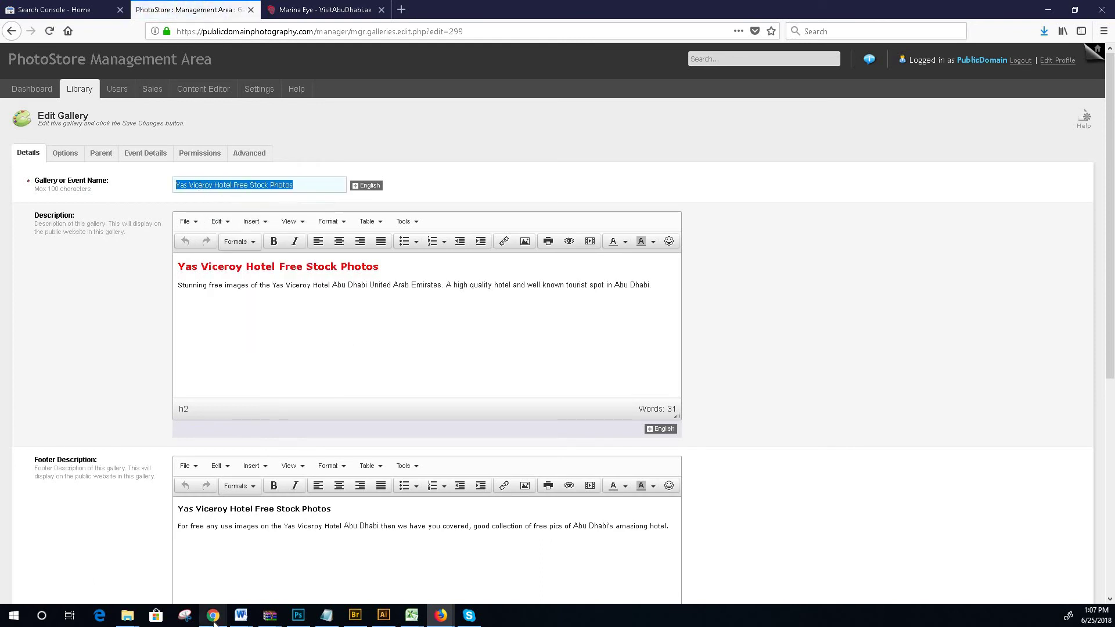
# - In Chrome, add the copied keyword "Yas Viceroy Hotel Free Stock Photos" to the two photos in the batch edit
pyautogui.click(213, 615)
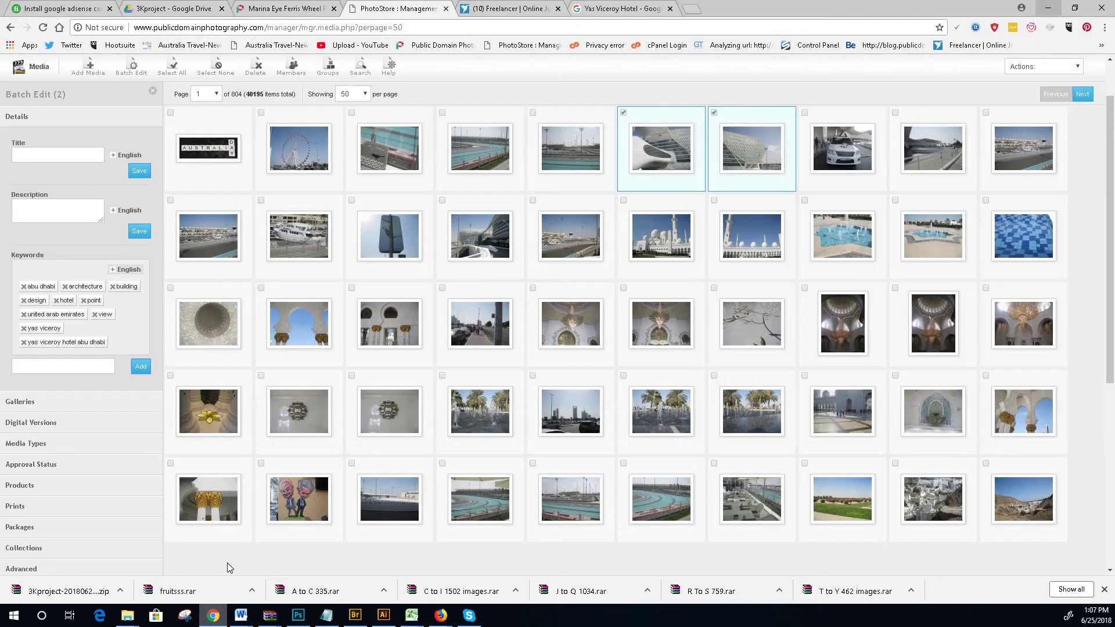
pyautogui.rightClick(63, 371)
pyautogui.click(93, 437)
pyautogui.click(140, 366)
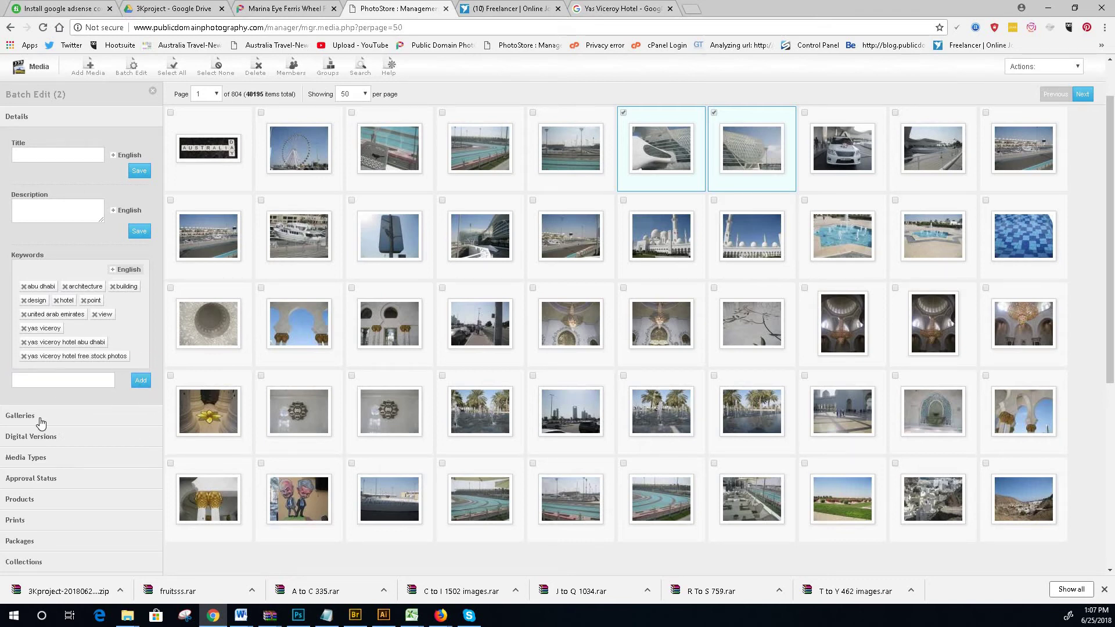
# - Assign the two selected photos to the Yas Viceroy Hotel Free Stock Photos gallery in the batch edit
pyautogui.click(41, 417)
pyautogui.scroll(-15, 58, 435)
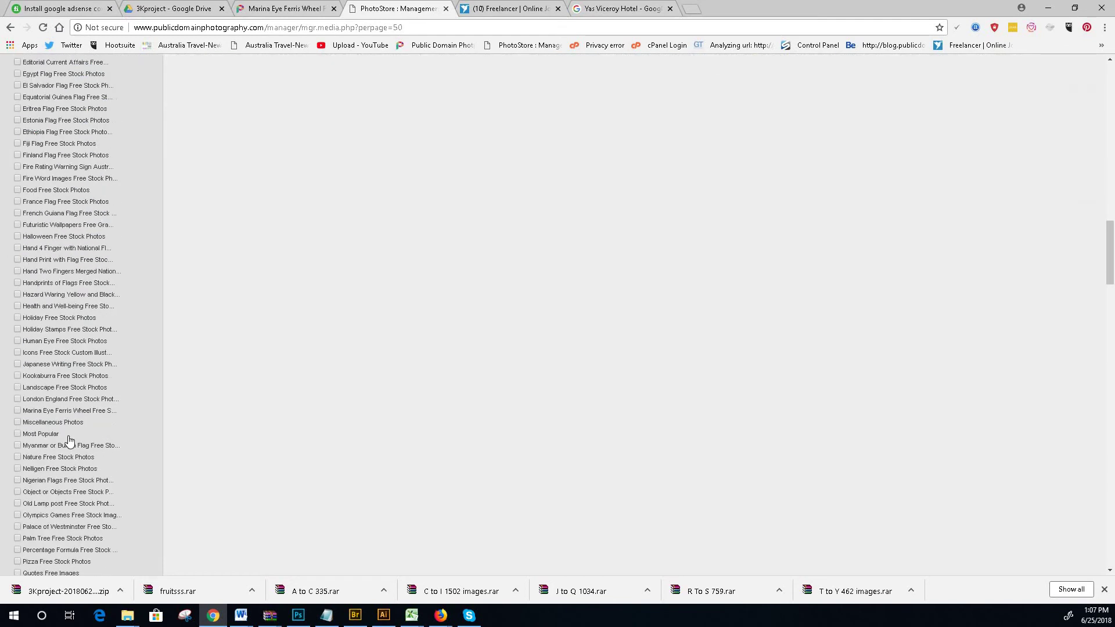
pyautogui.scroll(-9, 70, 442)
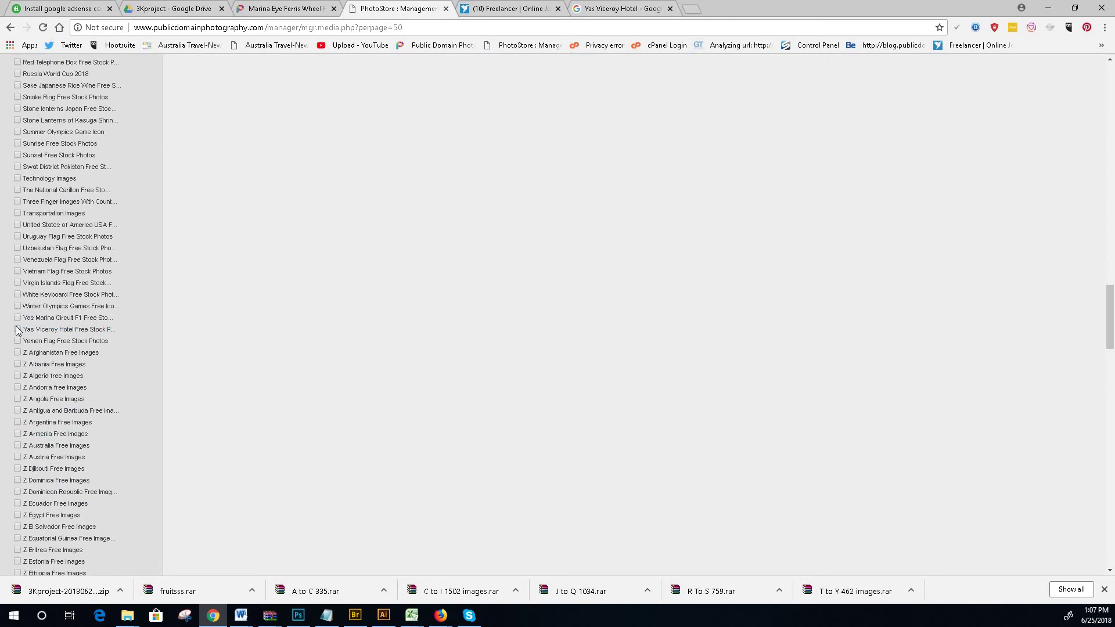
pyautogui.scroll(-20, 153, 371)
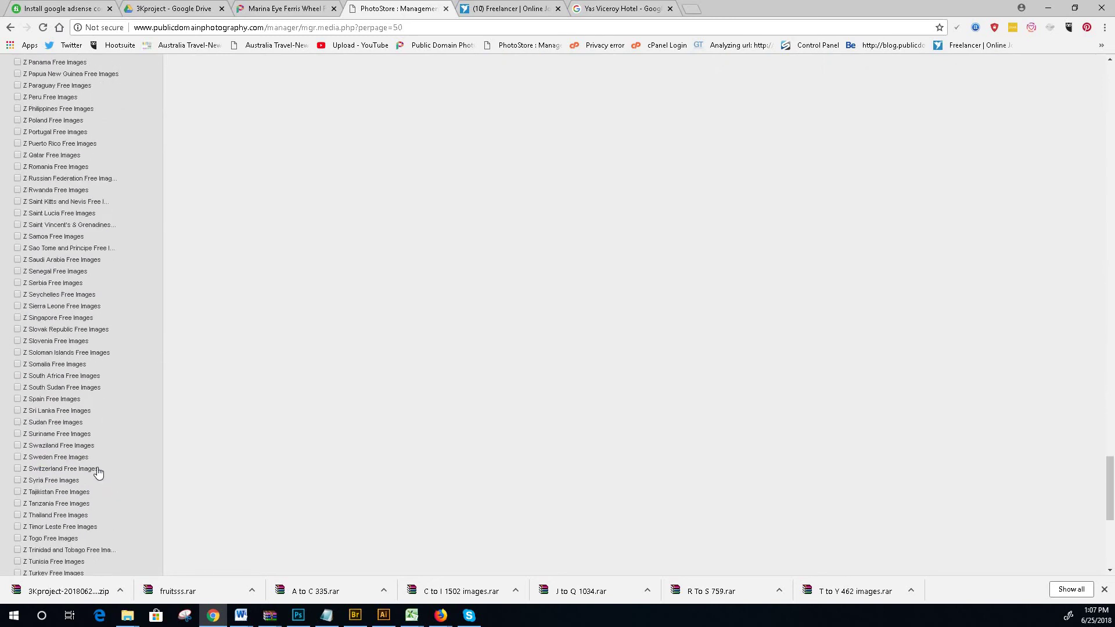
pyautogui.click(141, 343)
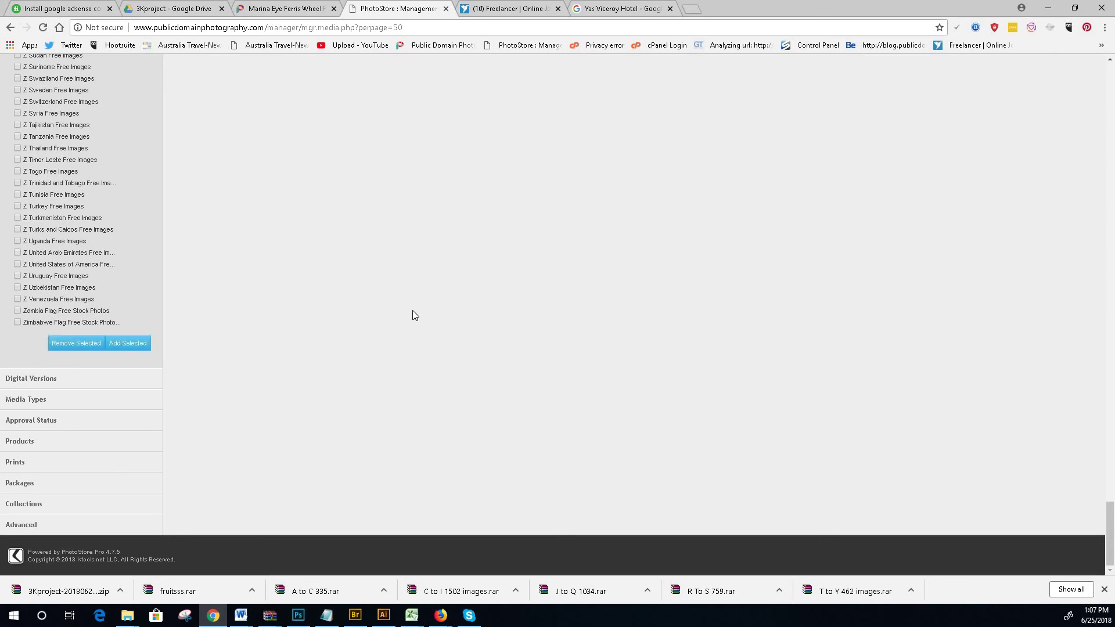
# - Close the batch edit and clear the selection of the two hotel photos
pyautogui.scroll(8, 397, 323)
pyautogui.scroll(15, 389, 337)
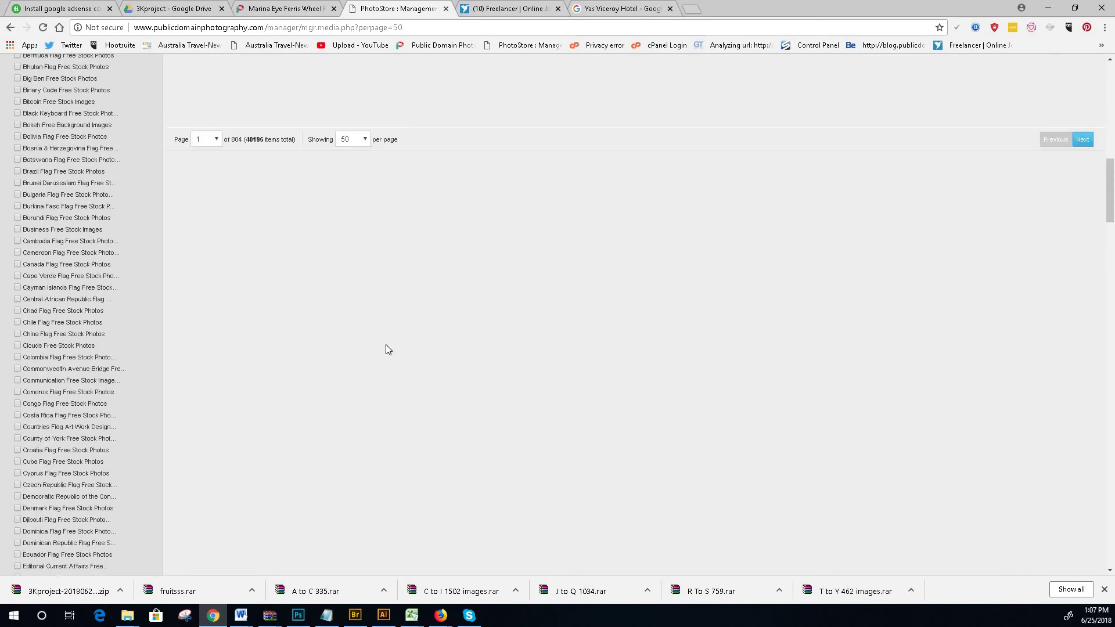
pyautogui.scroll(4, 385, 343)
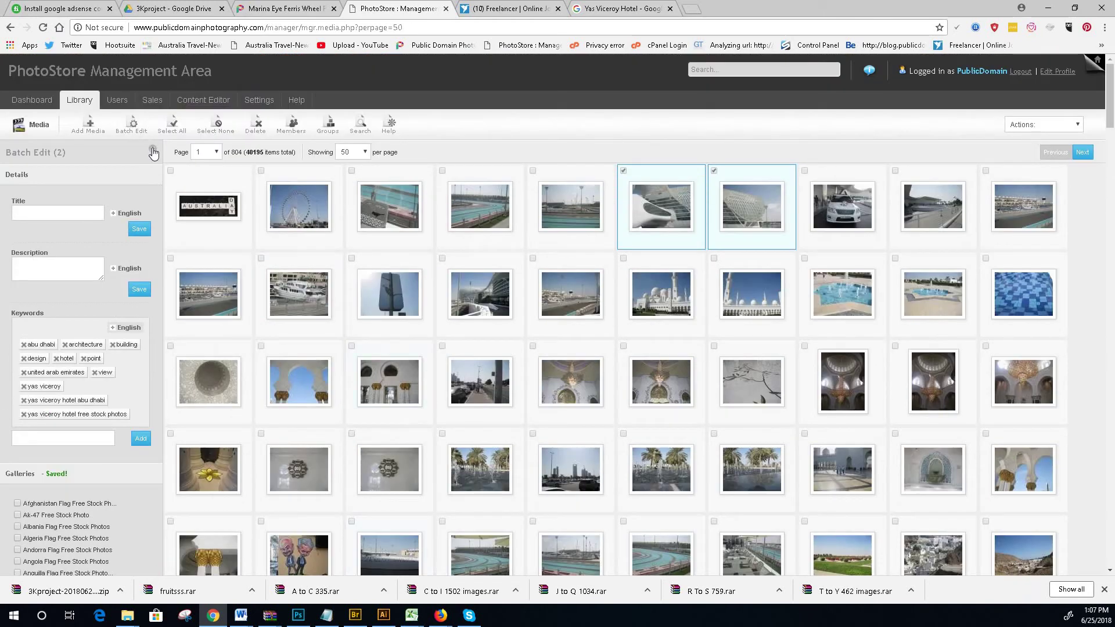
pyautogui.click(153, 151)
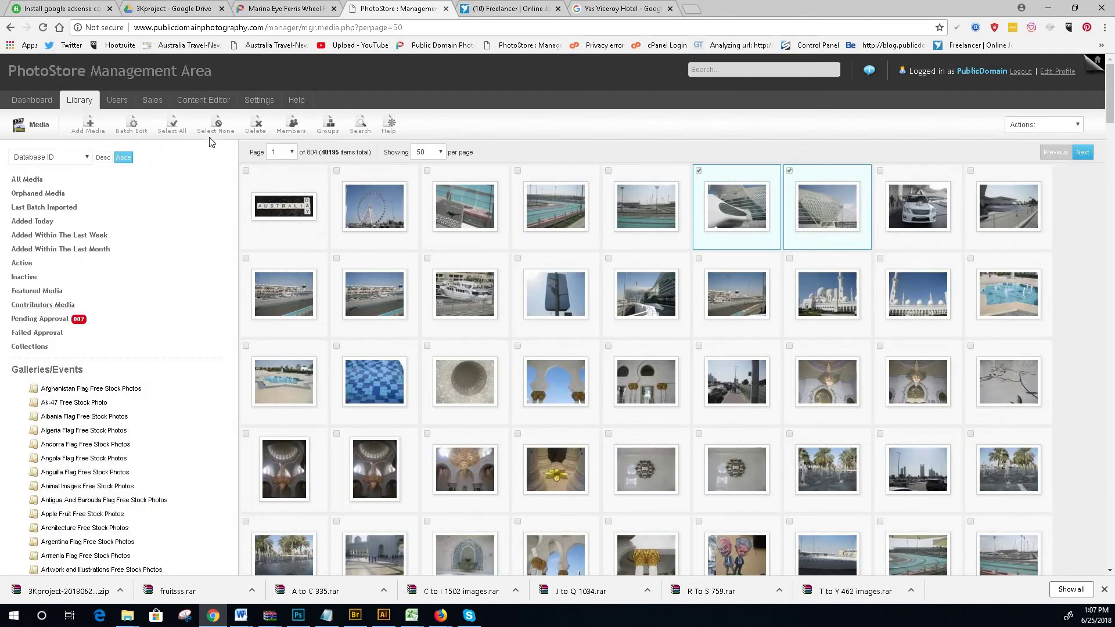
pyautogui.click(216, 124)
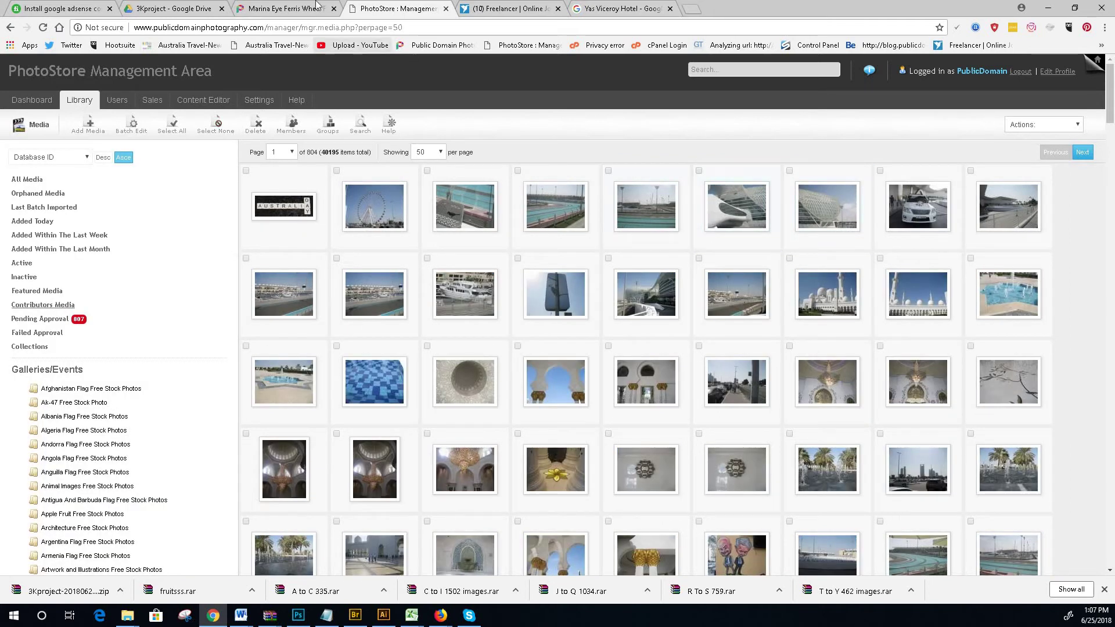
# - On the public site, find the Yas Viceroy Hotel Free Stock Photos gallery on galleries page 6 and view its contents
pyautogui.click(302, 8)
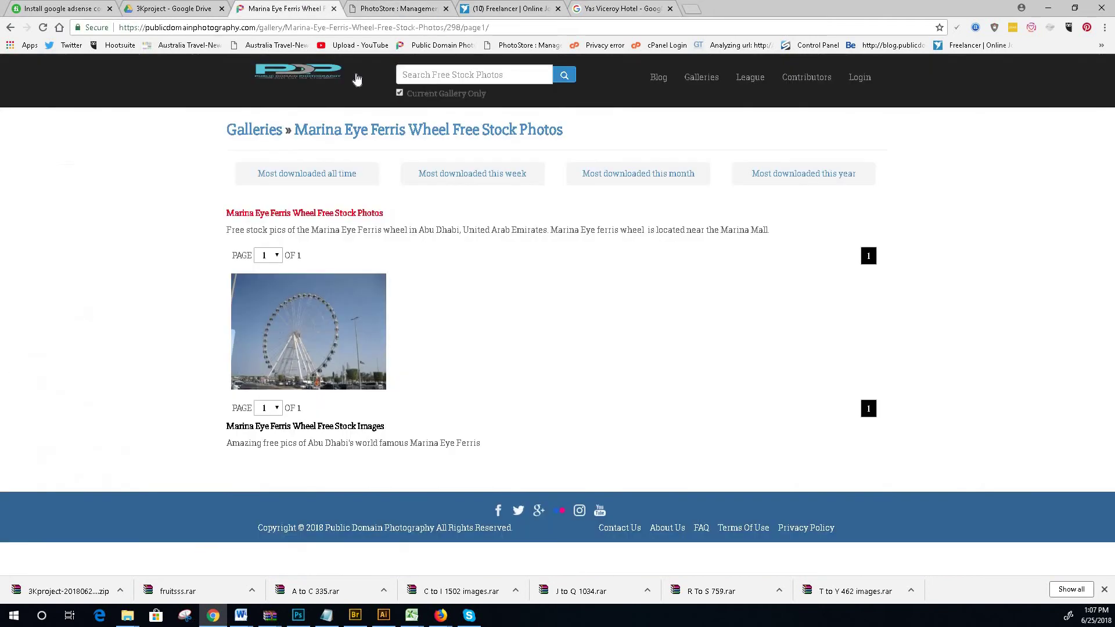
pyautogui.click(272, 130)
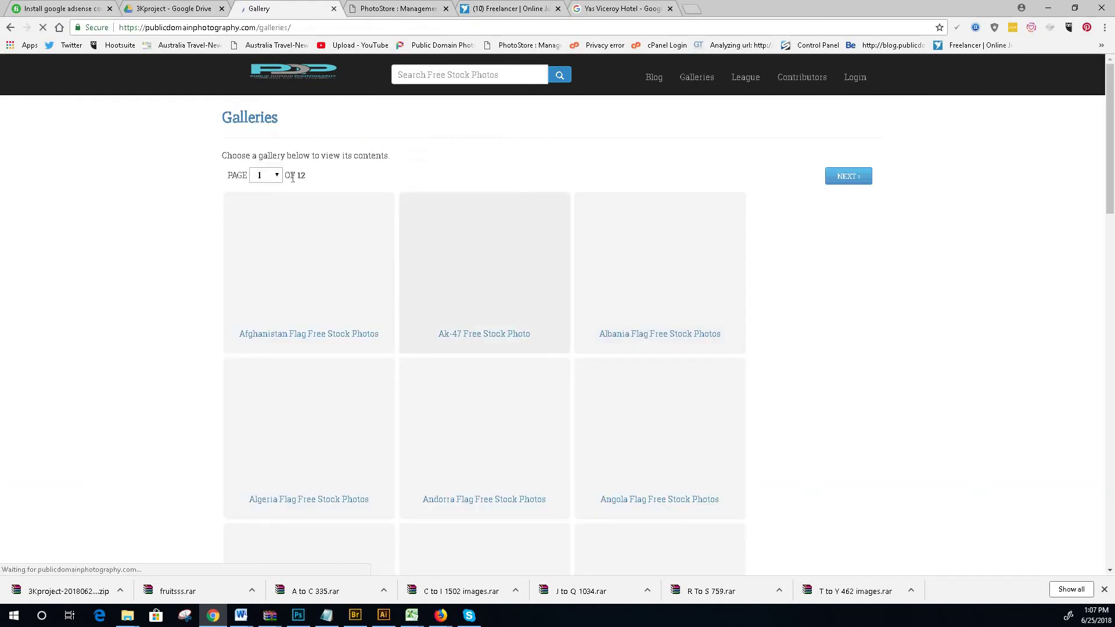
pyautogui.click(273, 175)
pyautogui.click(262, 248)
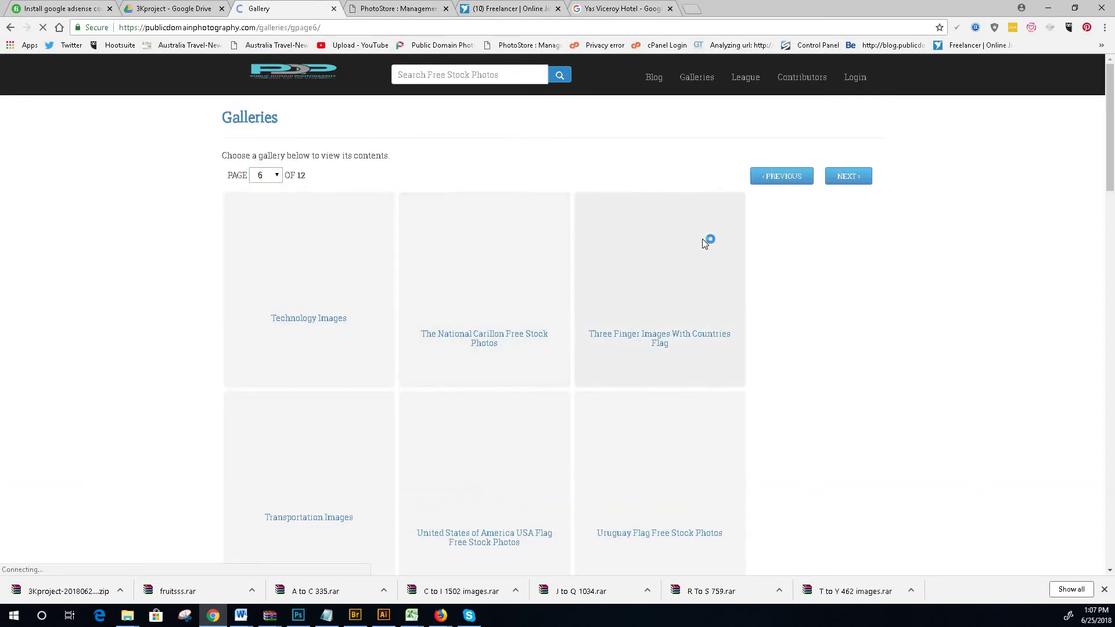
pyautogui.scroll(-6, 806, 339)
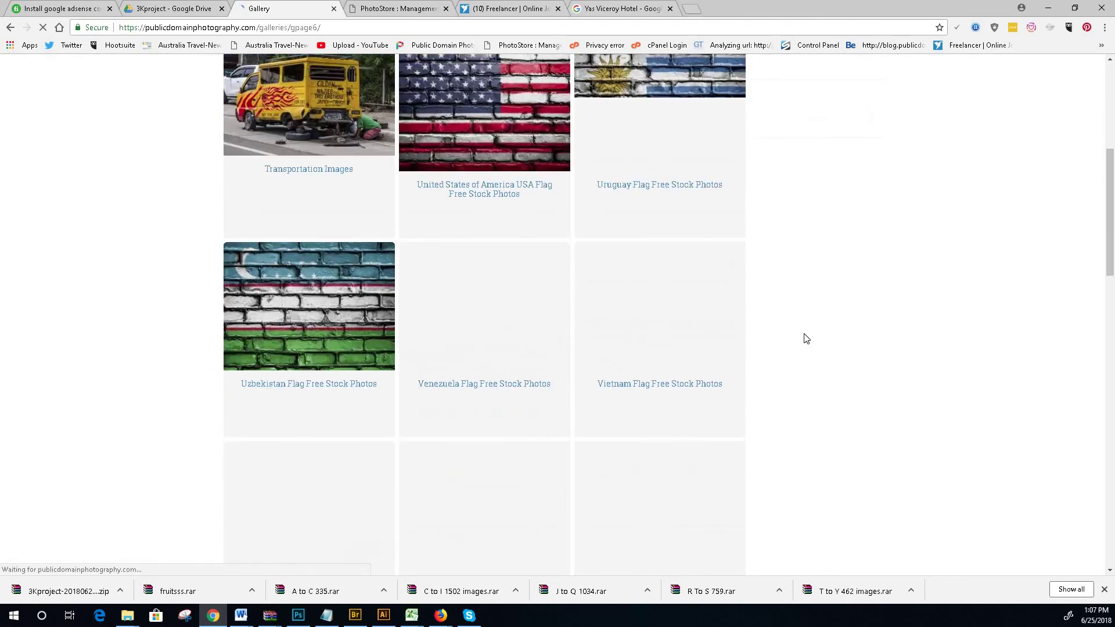
pyautogui.scroll(-8, 801, 337)
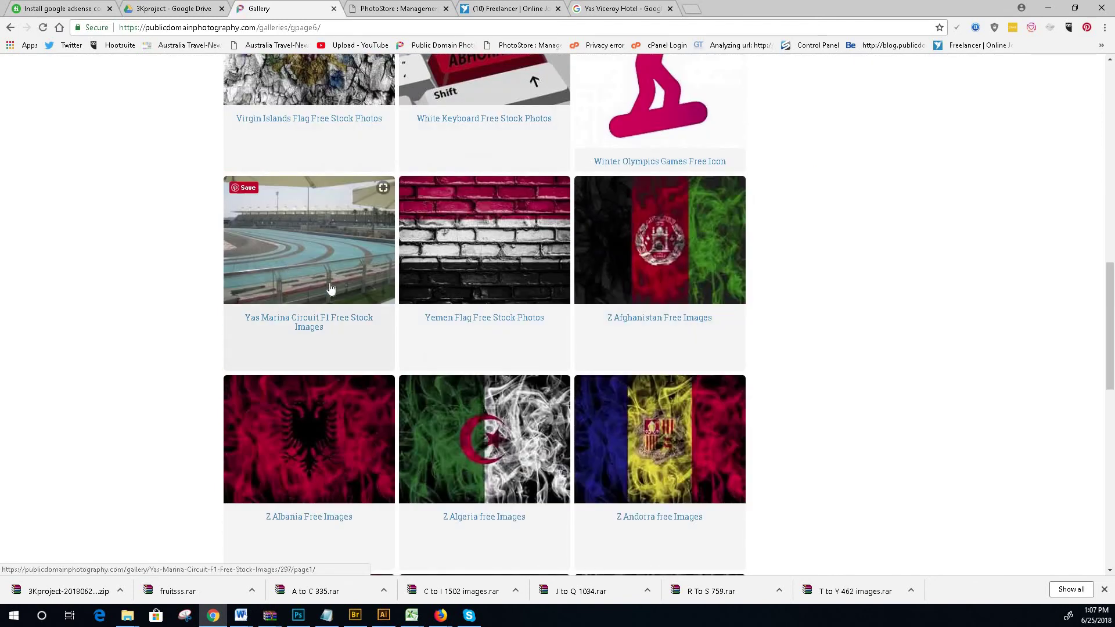
pyautogui.scroll(2, 592, 319)
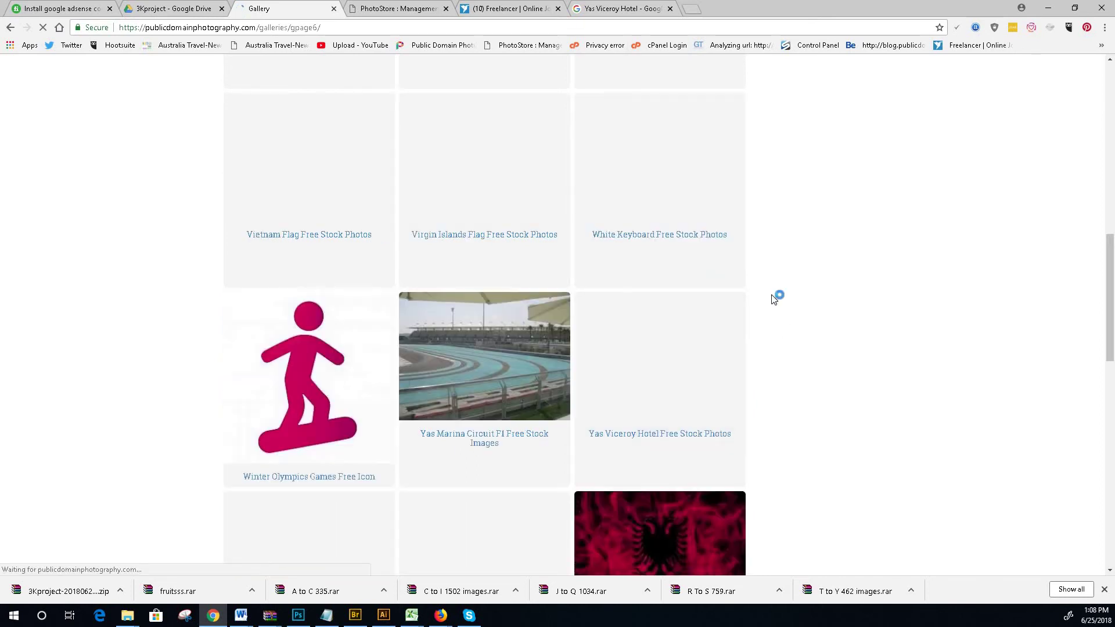
pyautogui.scroll(-3, 773, 298)
pyautogui.scroll(2, 772, 297)
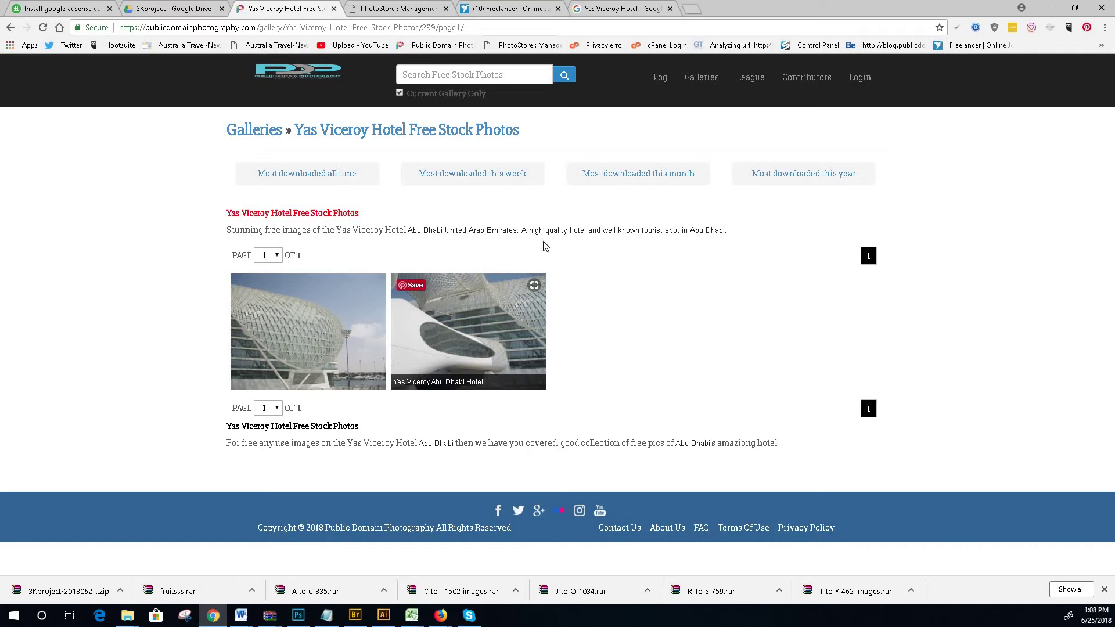
# - Return to the media library and review the white car photo's details and gallery assignments without changing anything
pyautogui.click(395, 10)
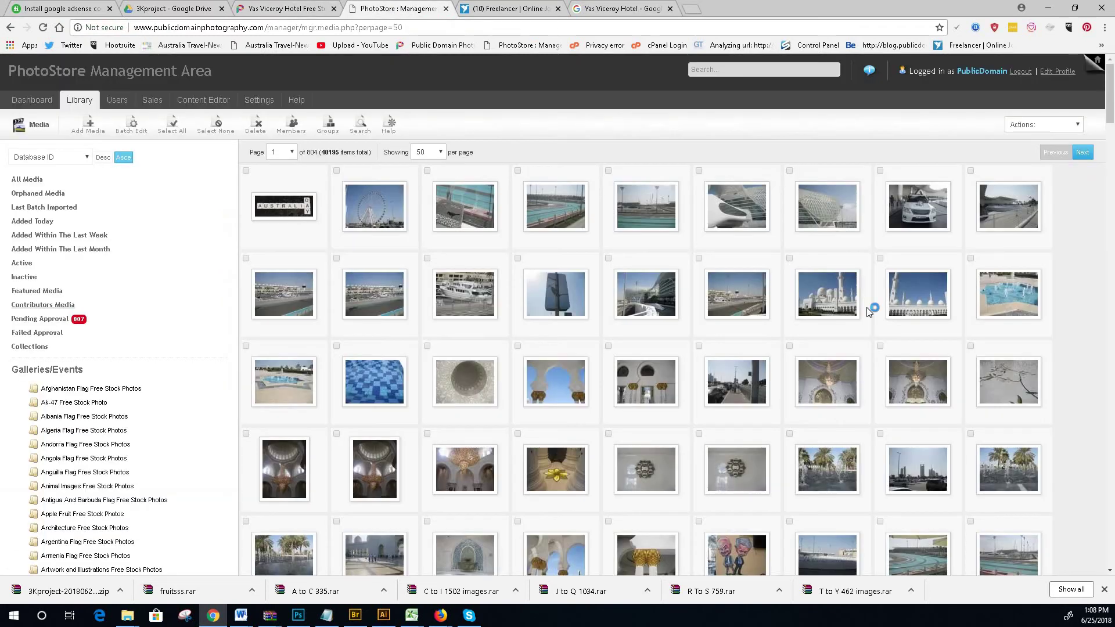
pyautogui.moveTo(924, 201)
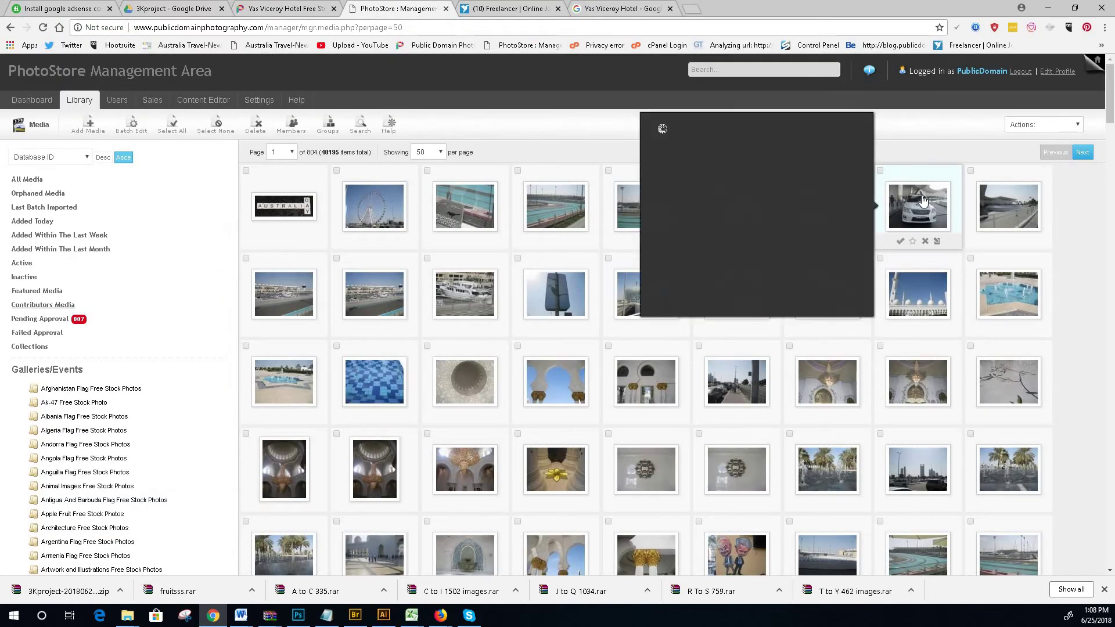
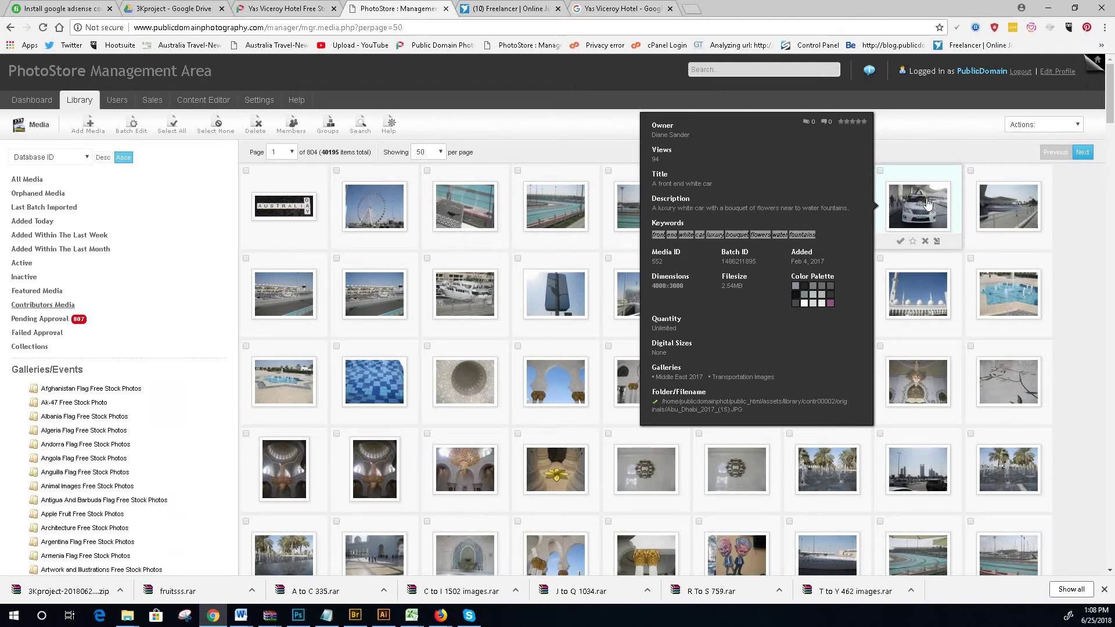
pyautogui.click(928, 203)
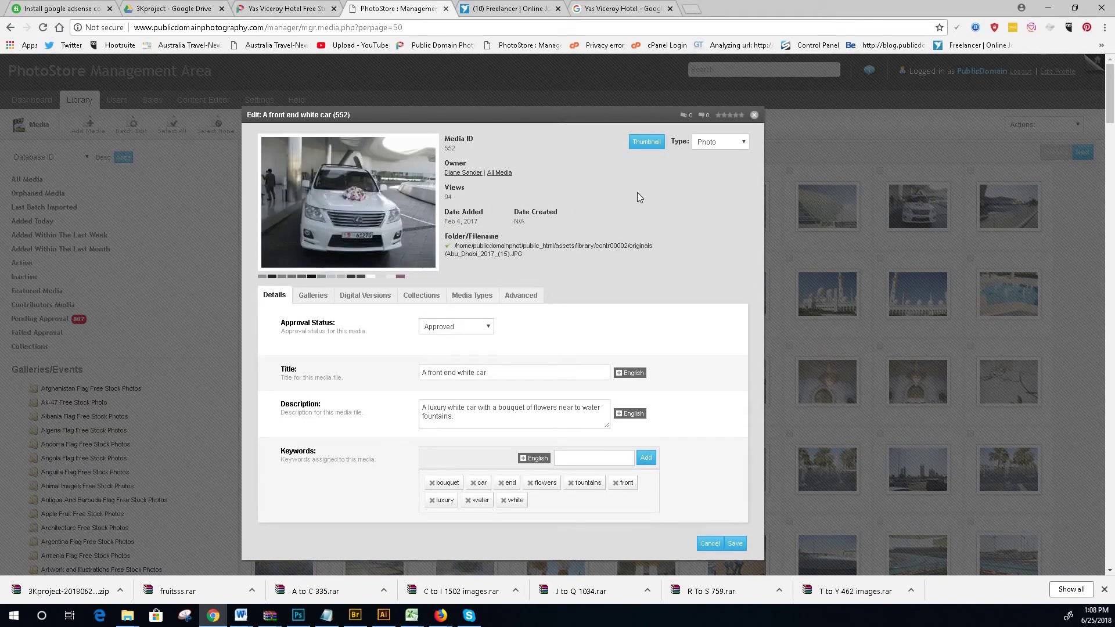
pyautogui.click(755, 116)
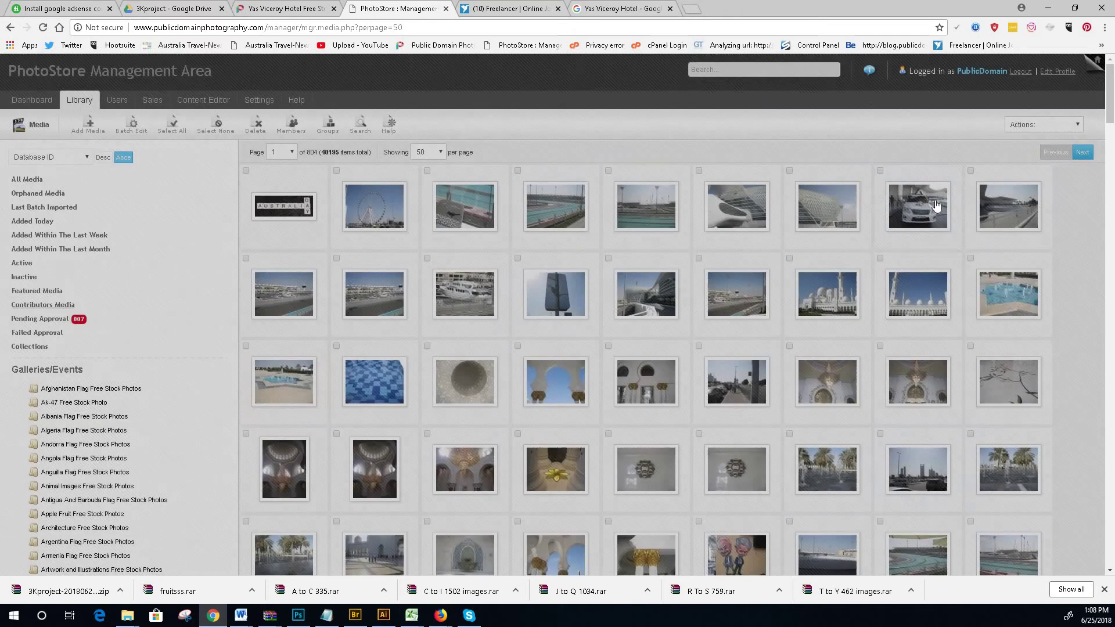
pyautogui.click(930, 204)
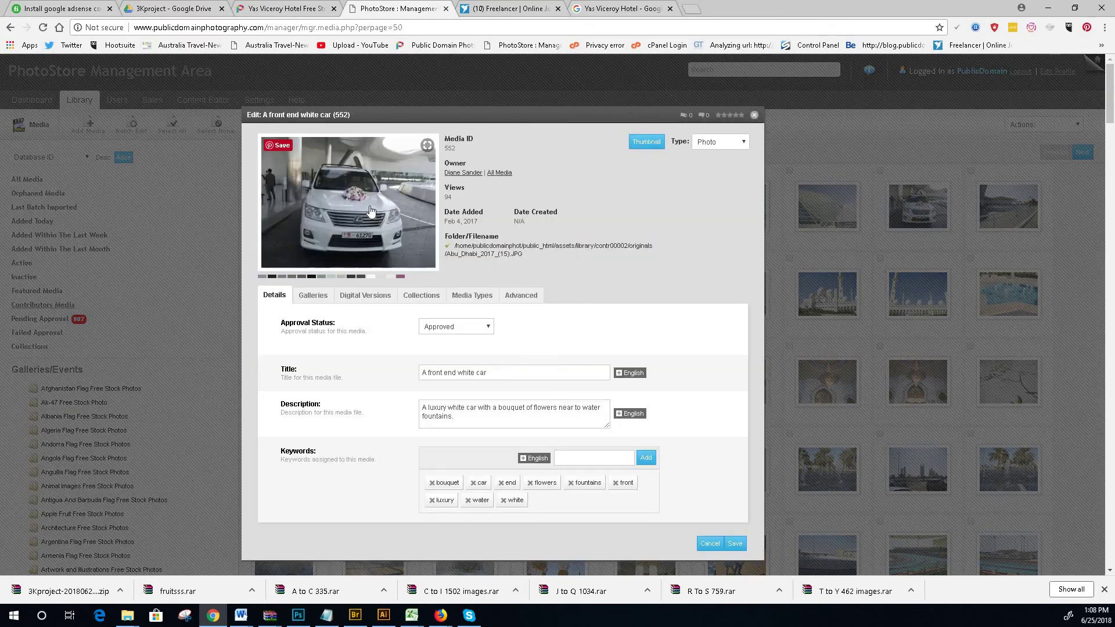
pyautogui.click(313, 296)
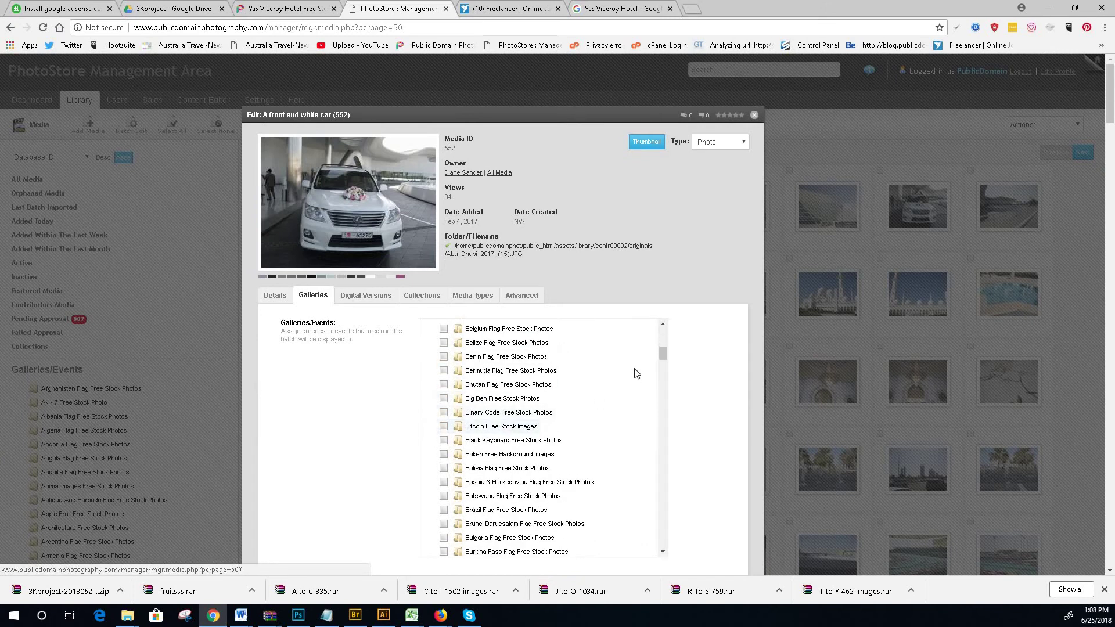
pyautogui.click(754, 115)
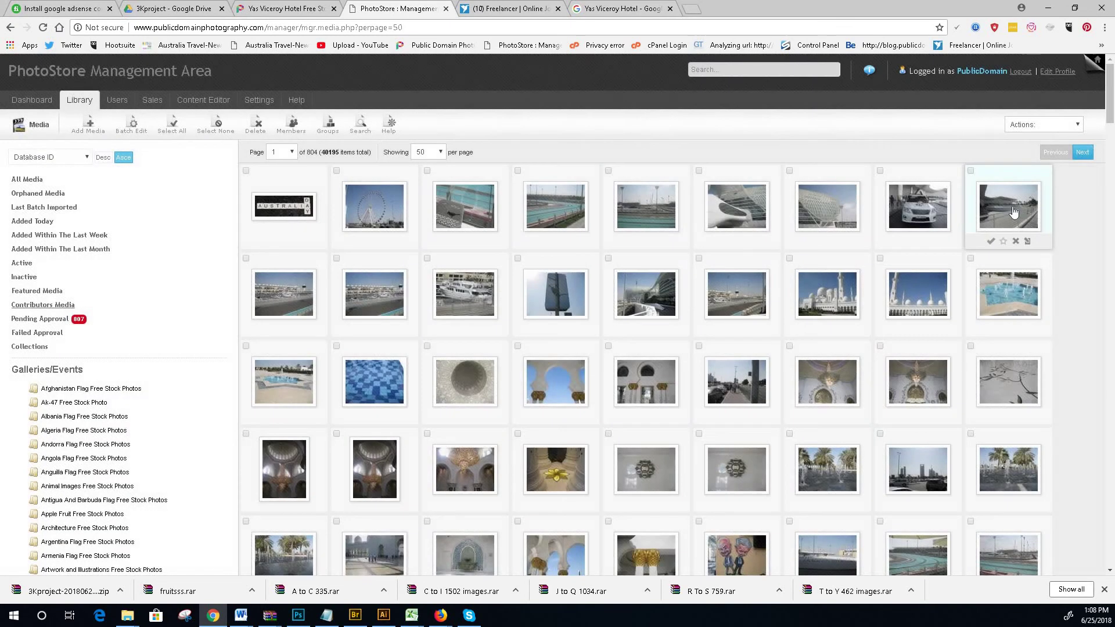
# - Check the details of the water fountains photo, close them, and look over the remaining library photos
pyautogui.click(1011, 209)
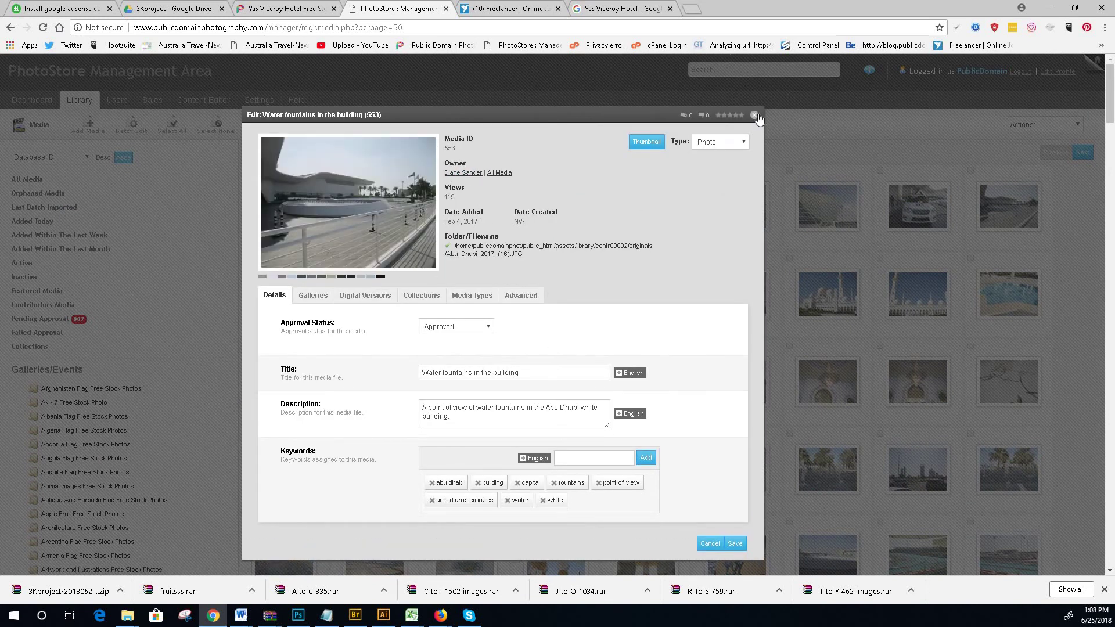
pyautogui.click(754, 115)
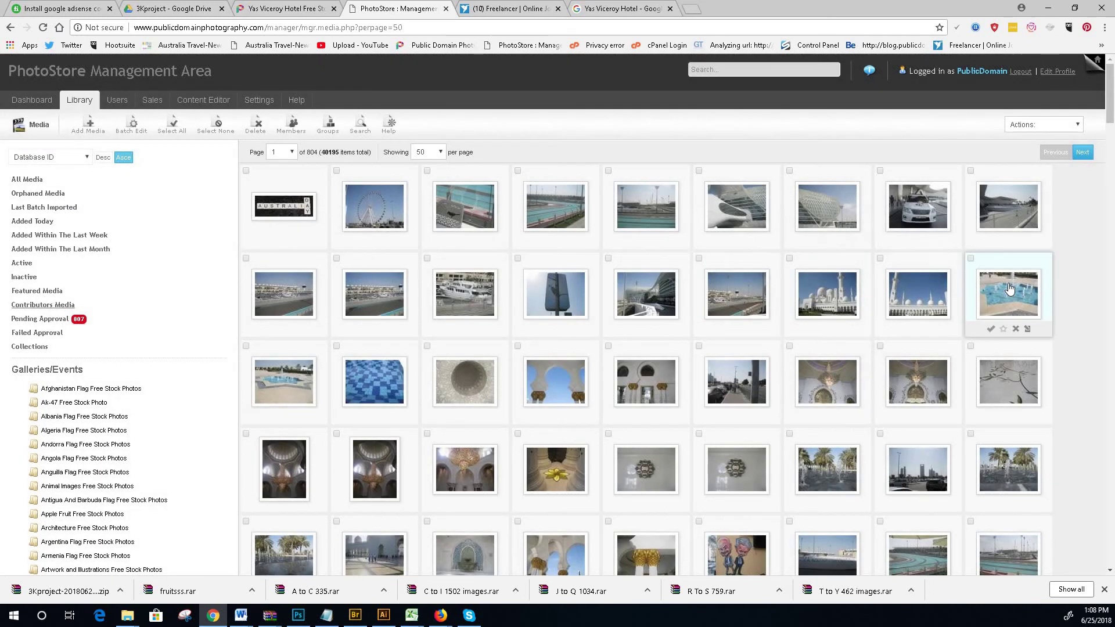
pyautogui.moveTo(1011, 289)
pyautogui.scroll(-2, 1032, 304)
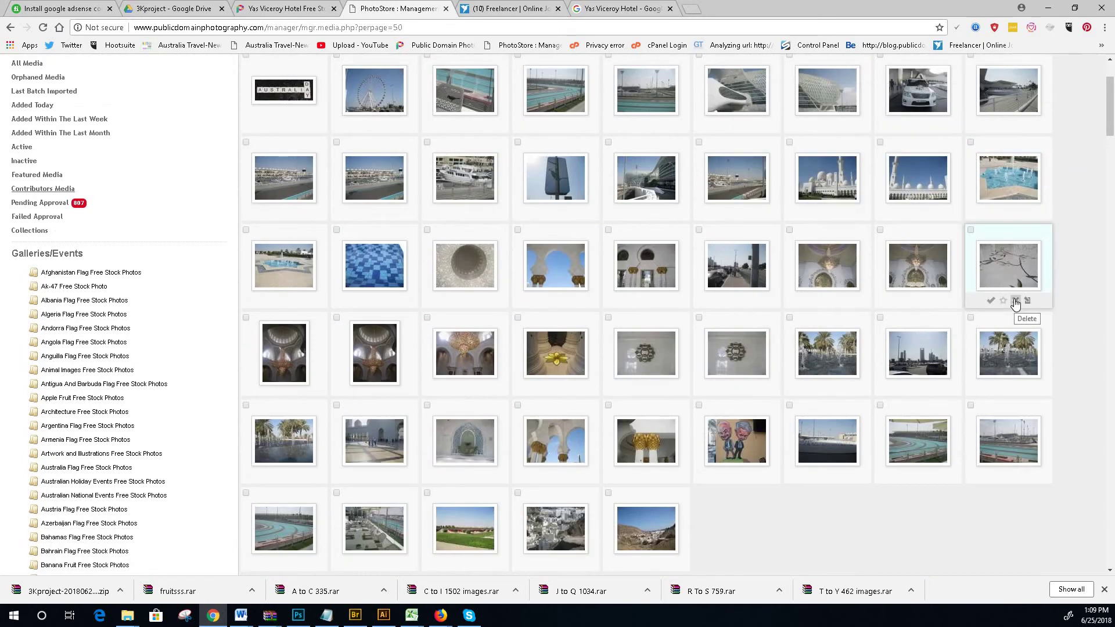
pyautogui.click(1015, 301)
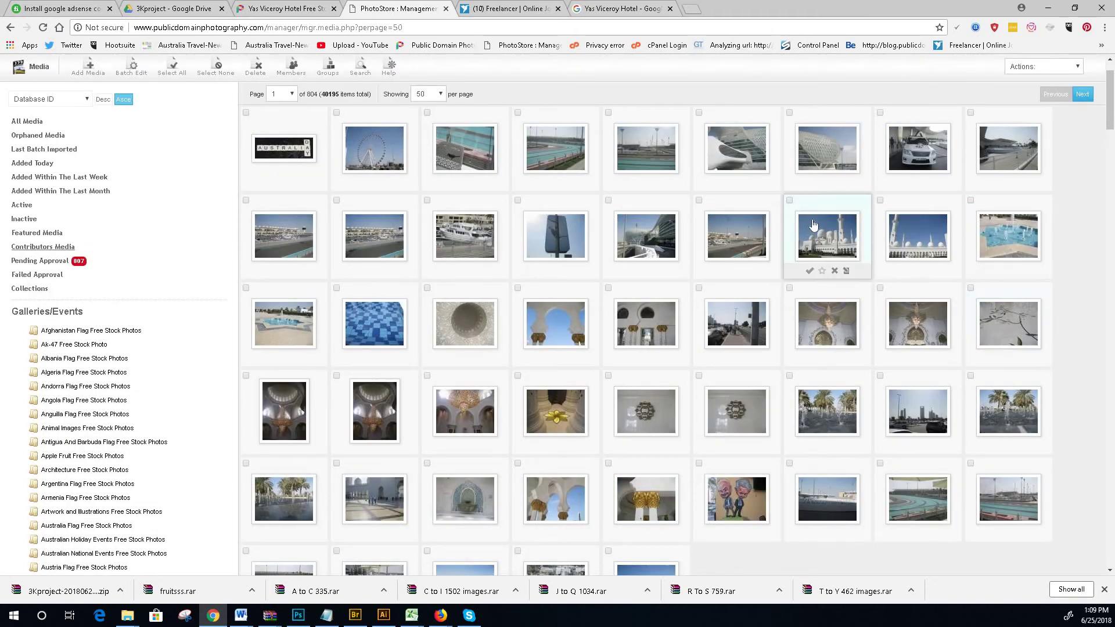
# - Open the details of the blue-sky mosque photo and copy its title, "Sheikh Zayed Mosque"
pyautogui.moveTo(826, 230)
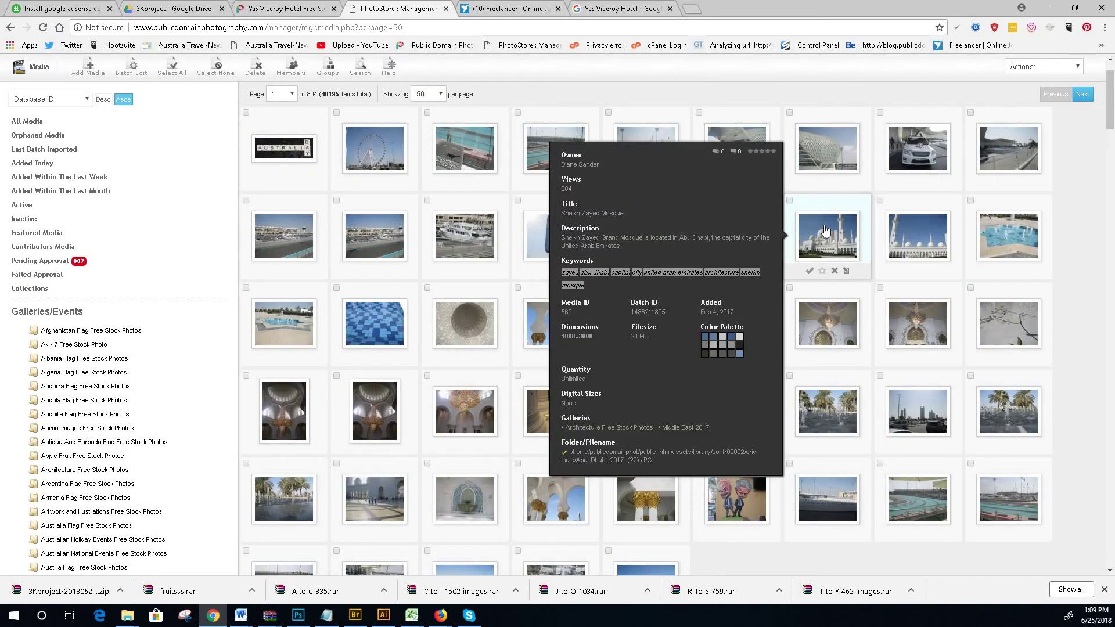
pyautogui.click(826, 230)
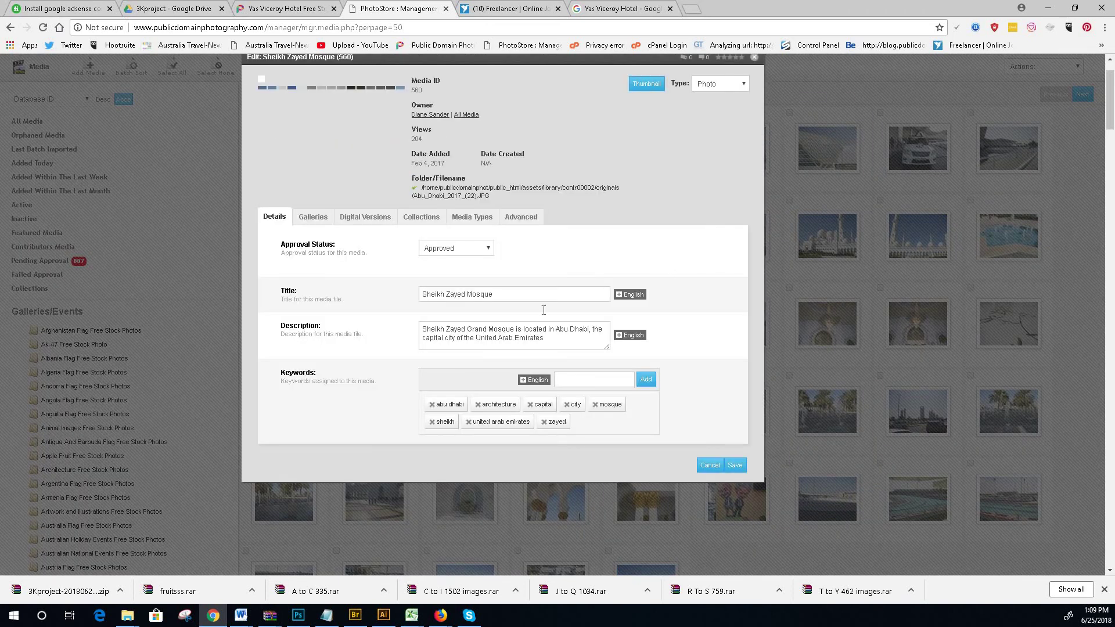
pyautogui.tripleClick(444, 316)
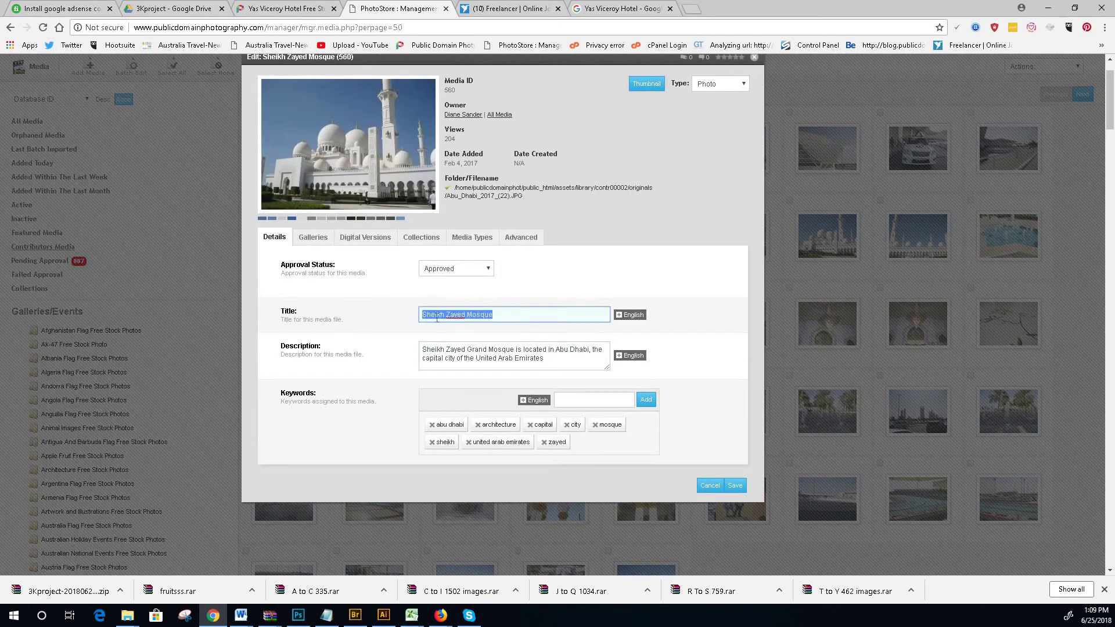
pyautogui.rightClick(444, 316)
pyautogui.click(487, 339)
# - In Firefox, search the web for "Sheikh Zayed Mosque" in place of the Marina Eye page, and open the management area's galleries list
pyautogui.moveTo(441, 618)
pyautogui.click(495, 574)
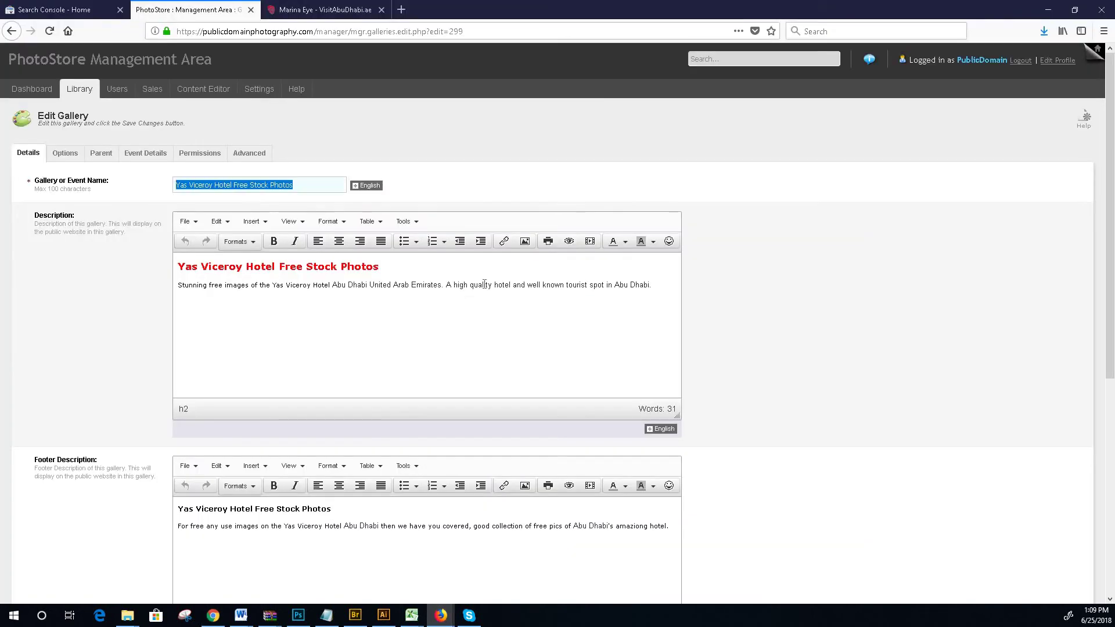
pyautogui.click(401, 9)
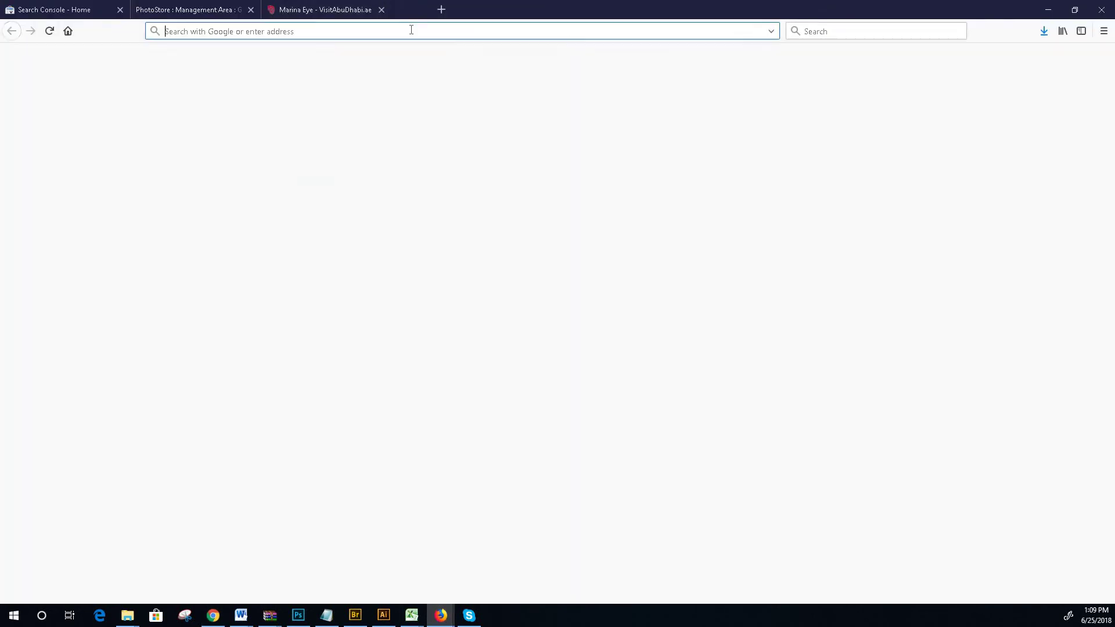
pyautogui.rightClick(411, 32)
pyautogui.click(462, 93)
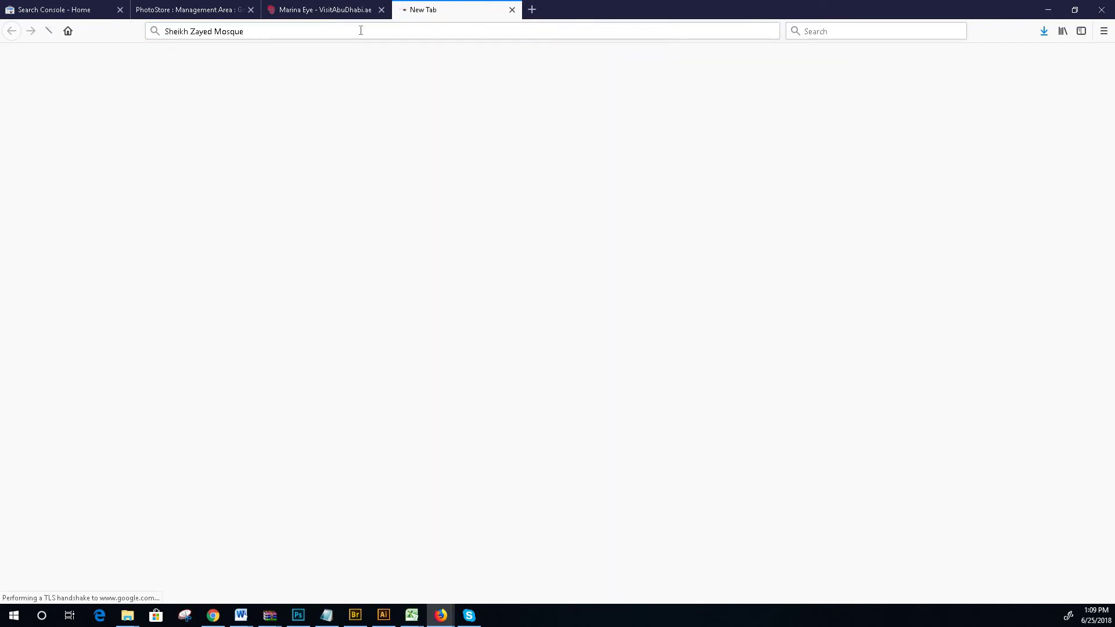
pyautogui.click(380, 9)
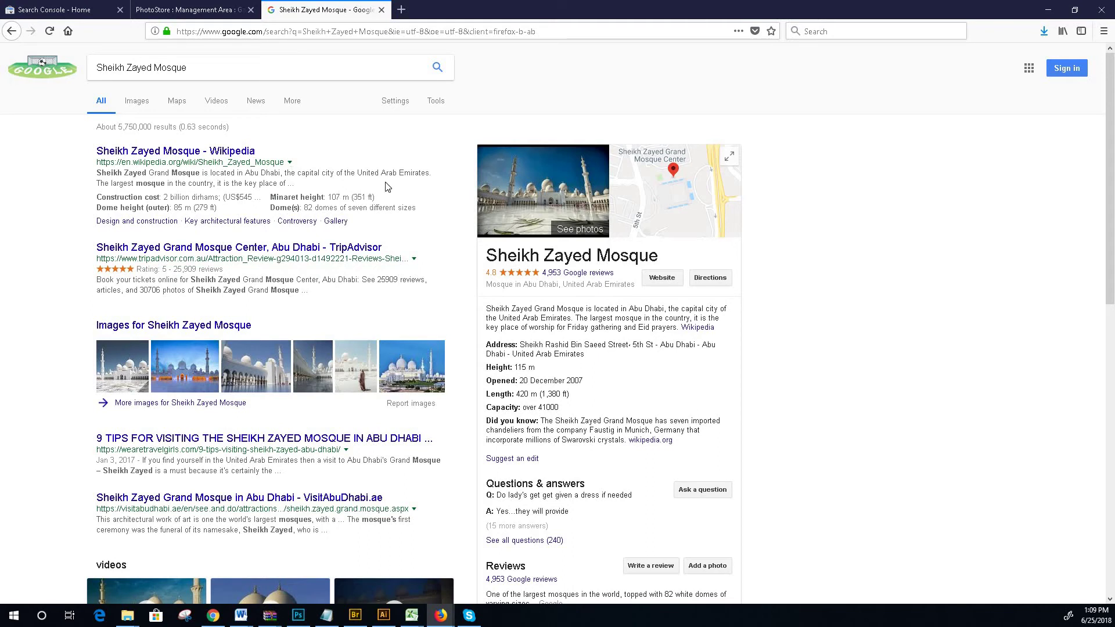
pyautogui.click(191, 9)
pyautogui.click(84, 105)
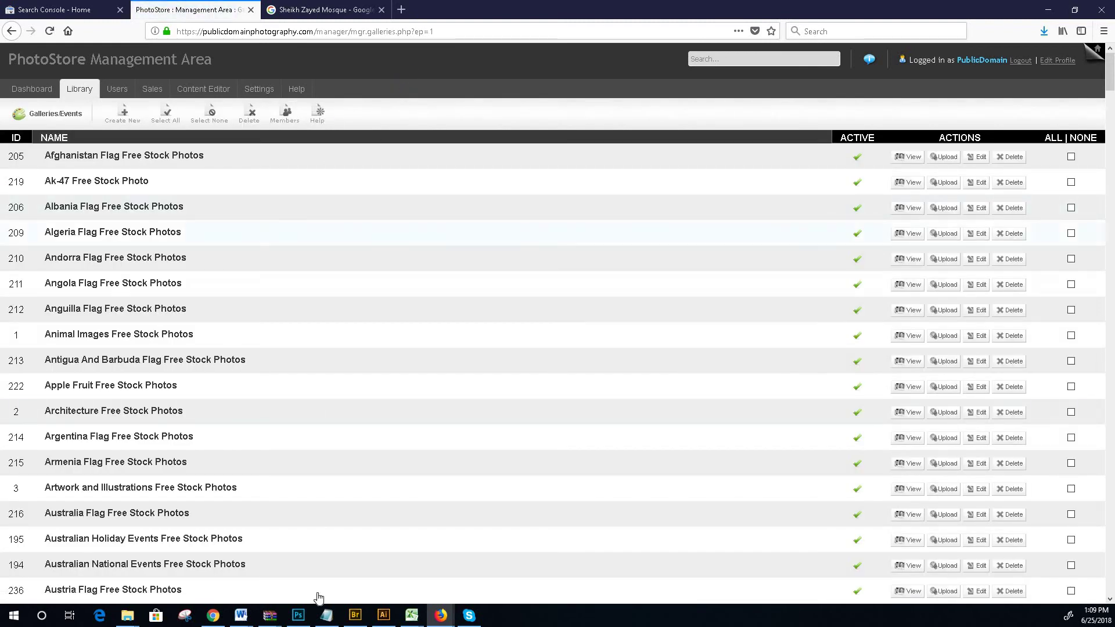
# - From Chrome, save the mosque photo's preview image to the desktop, minimizing the windows that cover the desktop
pyautogui.moveTo(218, 621)
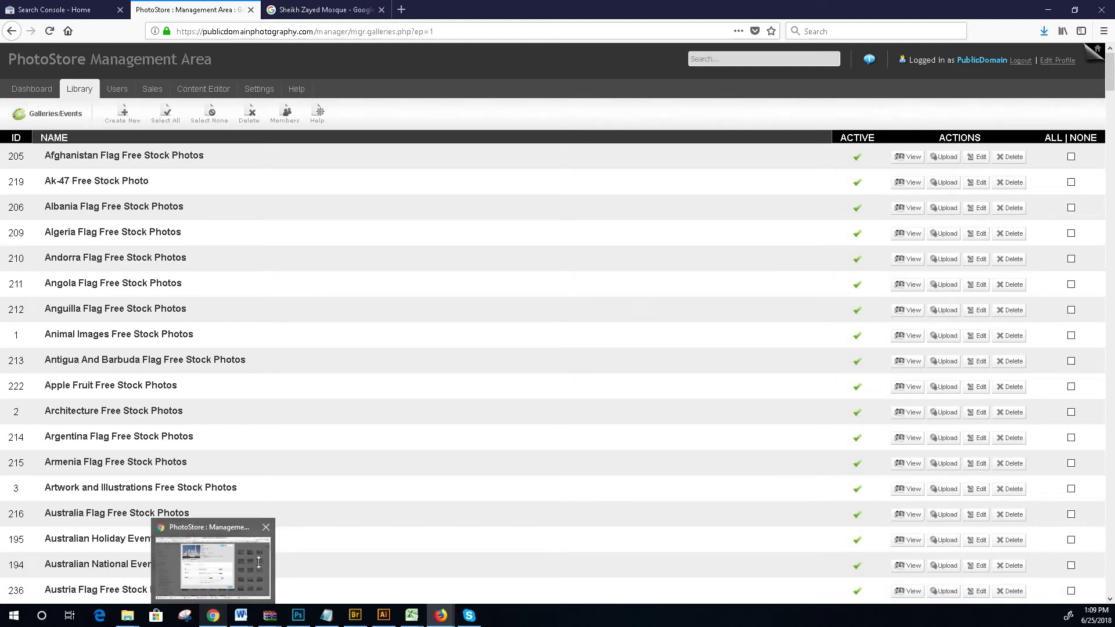
pyautogui.click(228, 575)
pyautogui.click(903, 174)
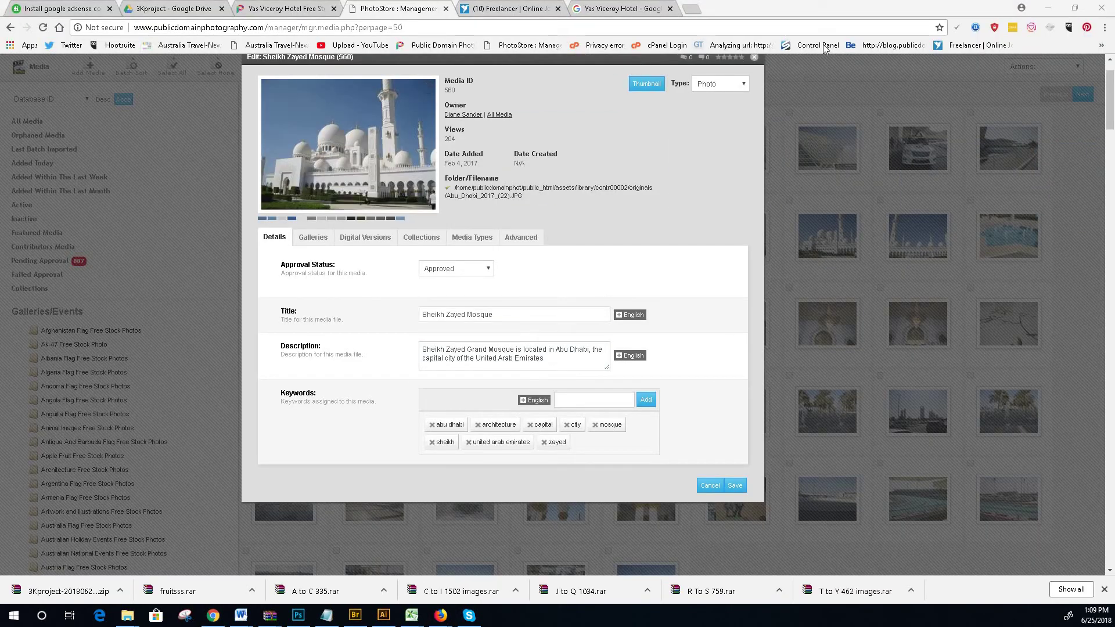
pyautogui.click(1048, 8)
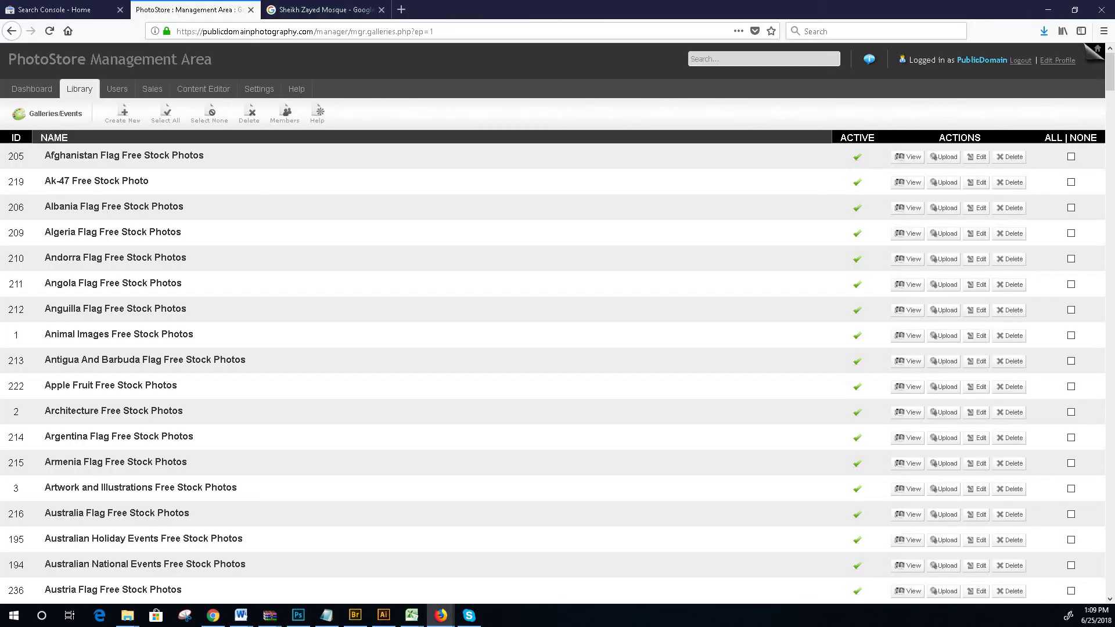
pyautogui.click(1048, 12)
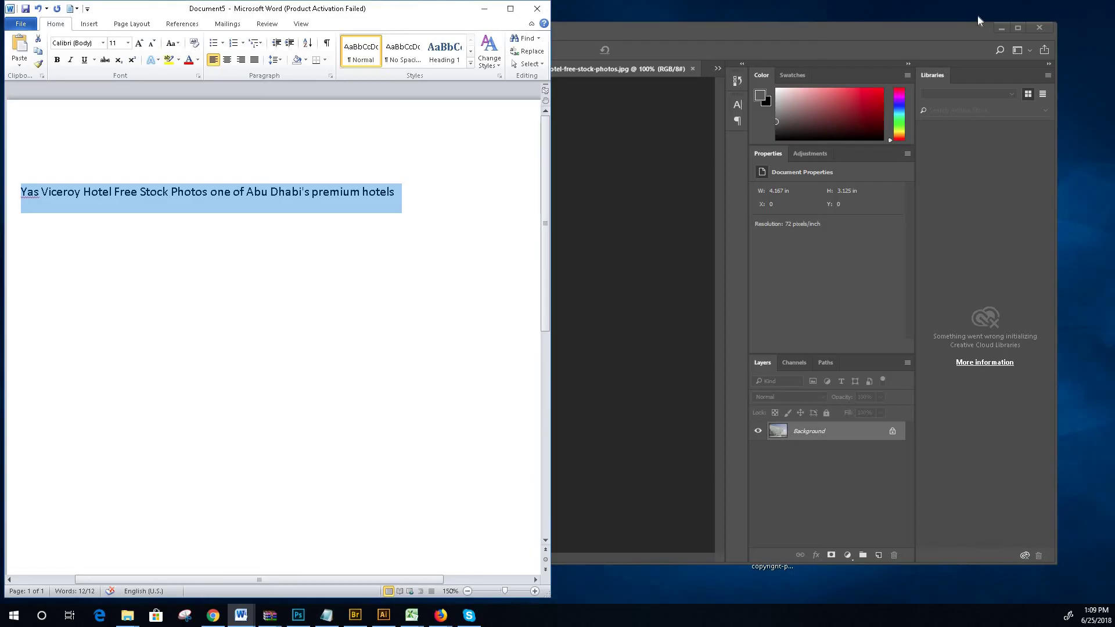
pyautogui.click(483, 9)
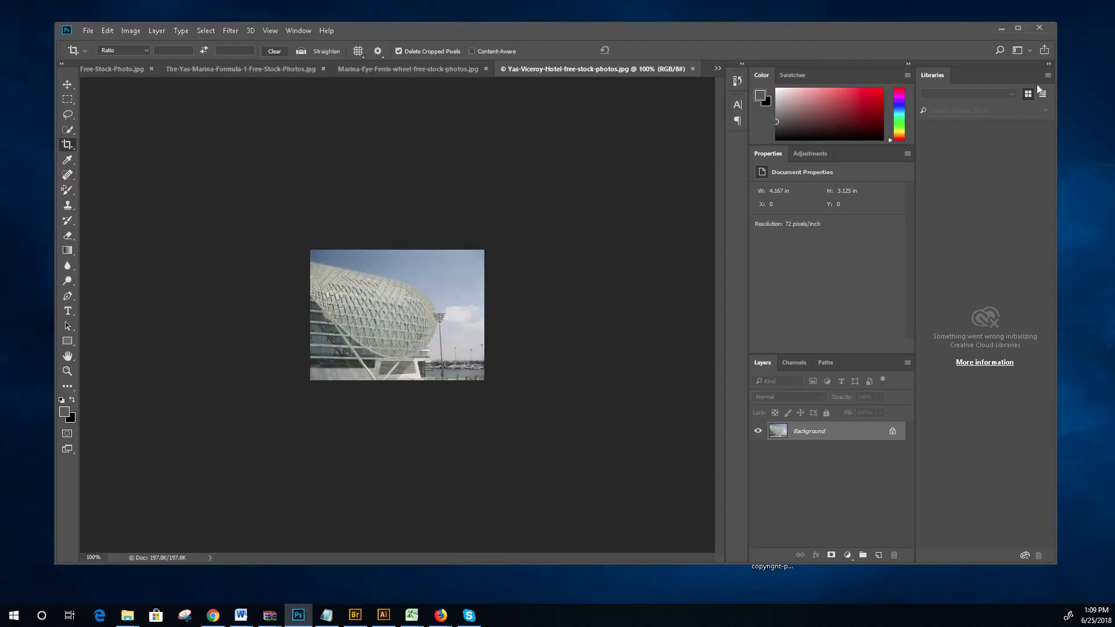
pyautogui.click(1001, 28)
pyautogui.click(983, 22)
pyautogui.click(1001, 28)
pyautogui.click(621, 165)
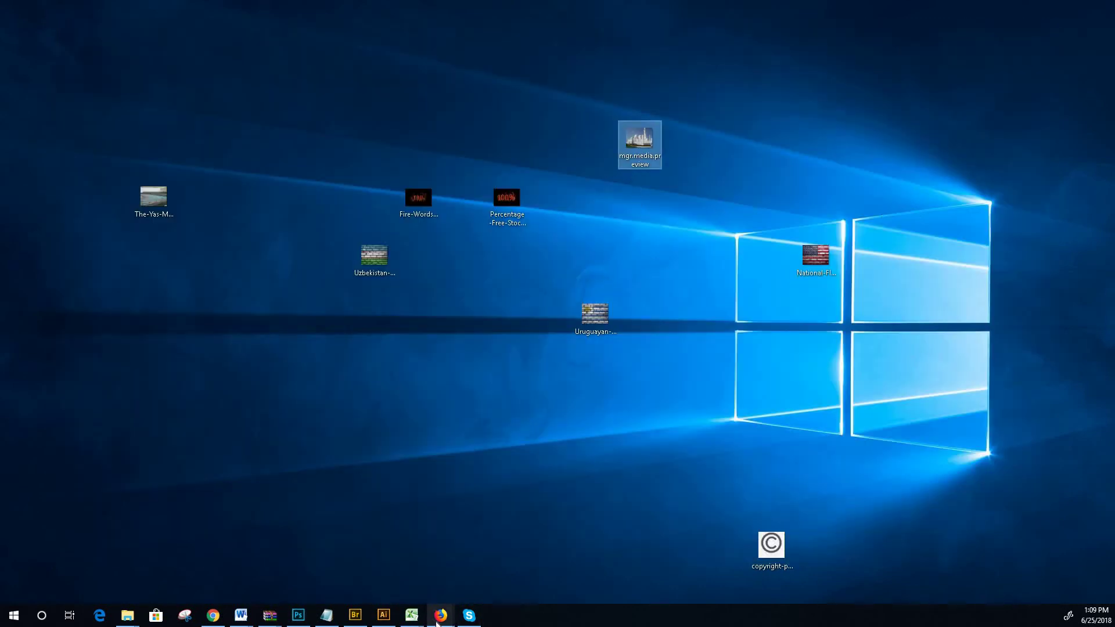
# - In Firefox, copy the full name "Sheikh Zayed Grand Mosque" from the Wikipedia search result and return to the desktop
pyautogui.moveTo(439, 617)
pyautogui.click(488, 575)
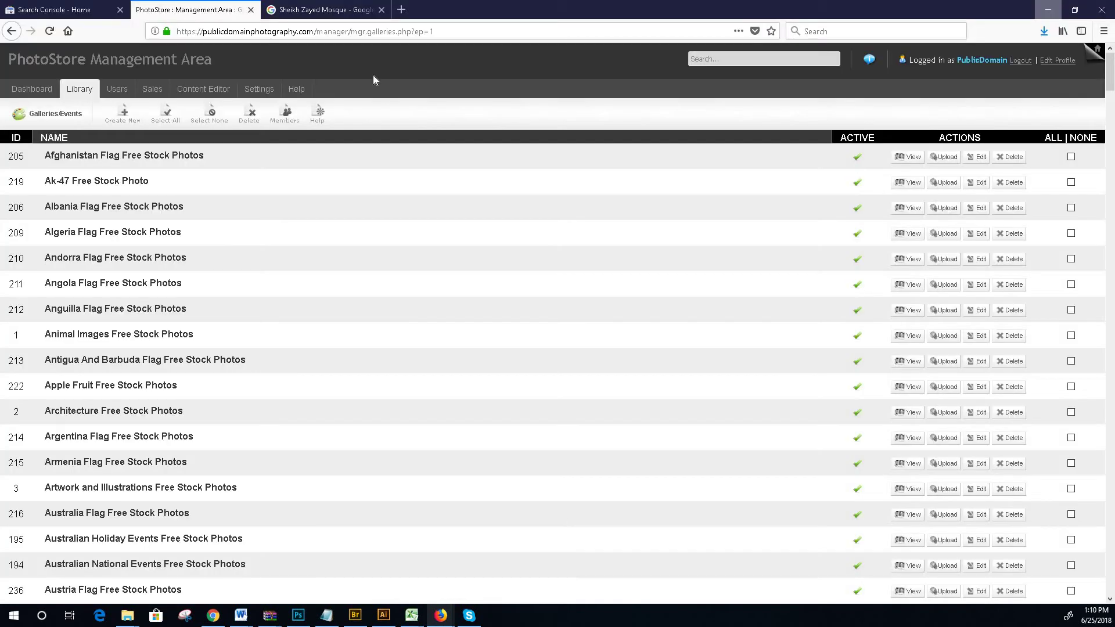
pyautogui.click(347, 7)
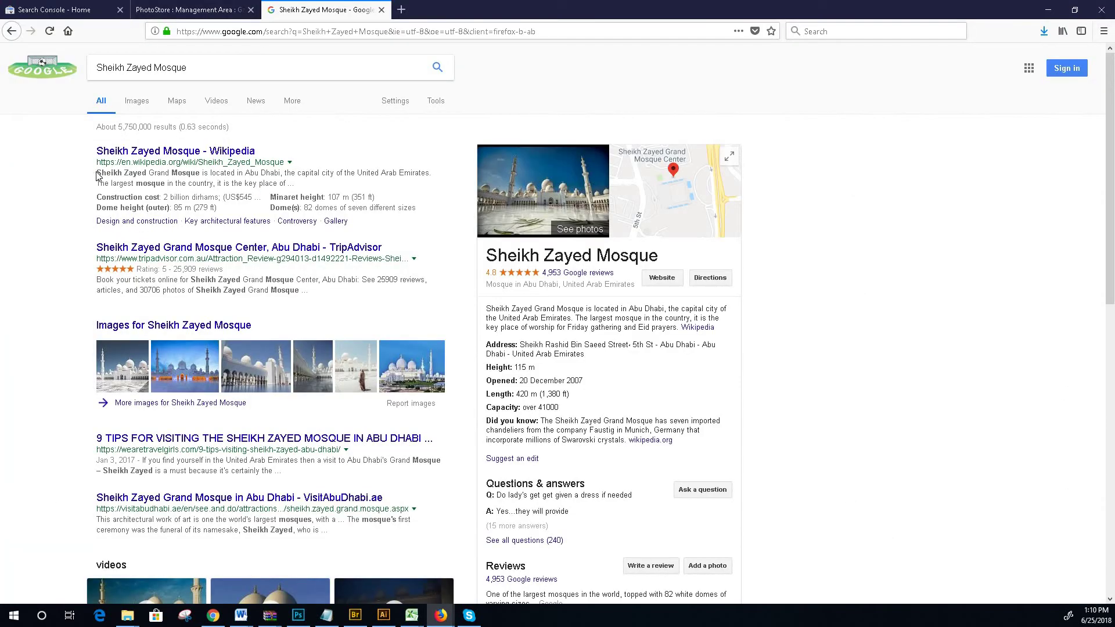
pyautogui.moveTo(130, 173); pyautogui.dragTo(202, 174)
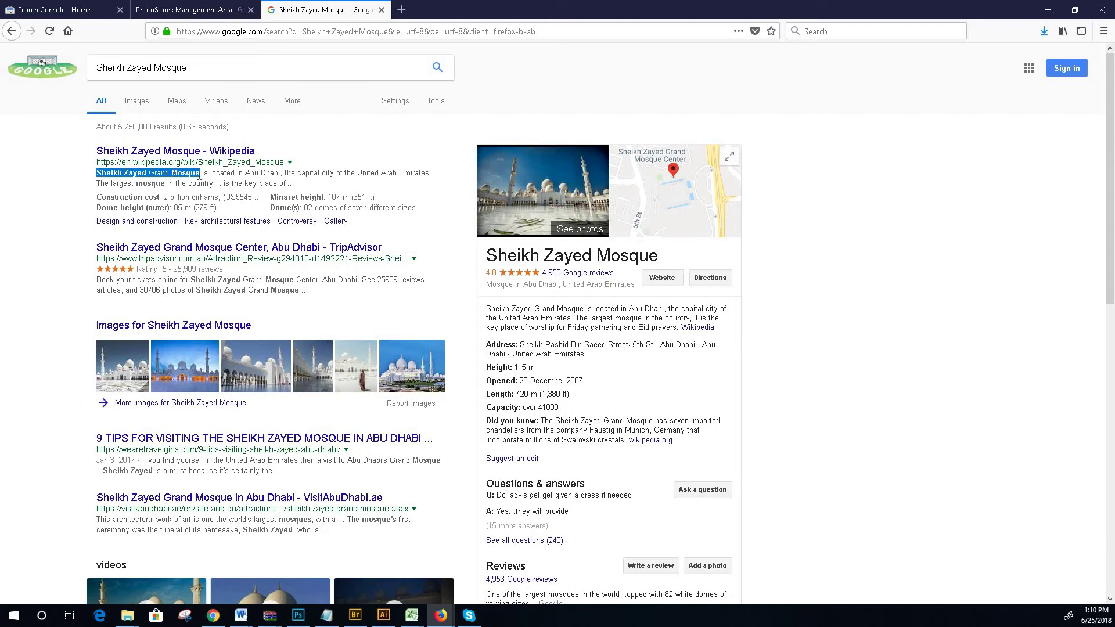
pyautogui.rightClick(196, 175)
pyautogui.click(224, 184)
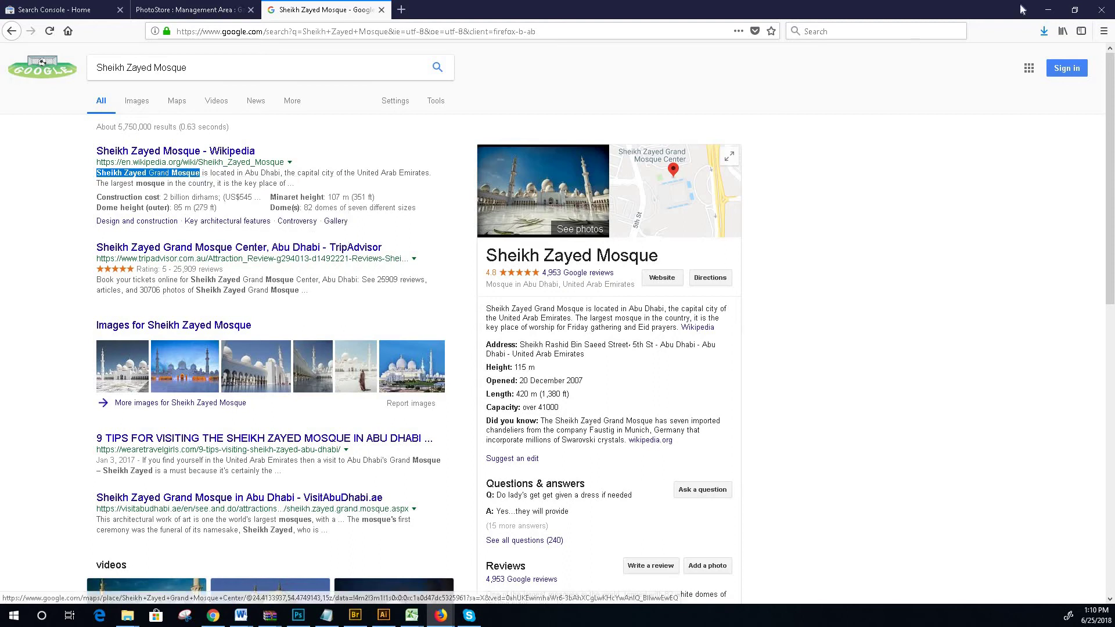
pyautogui.click(1048, 10)
# - Rename the mgr.media.preview image on the desktop to "Sheikh-Zayed-Grand-Mosque-free-stock-photos"
pyautogui.rightClick(636, 156)
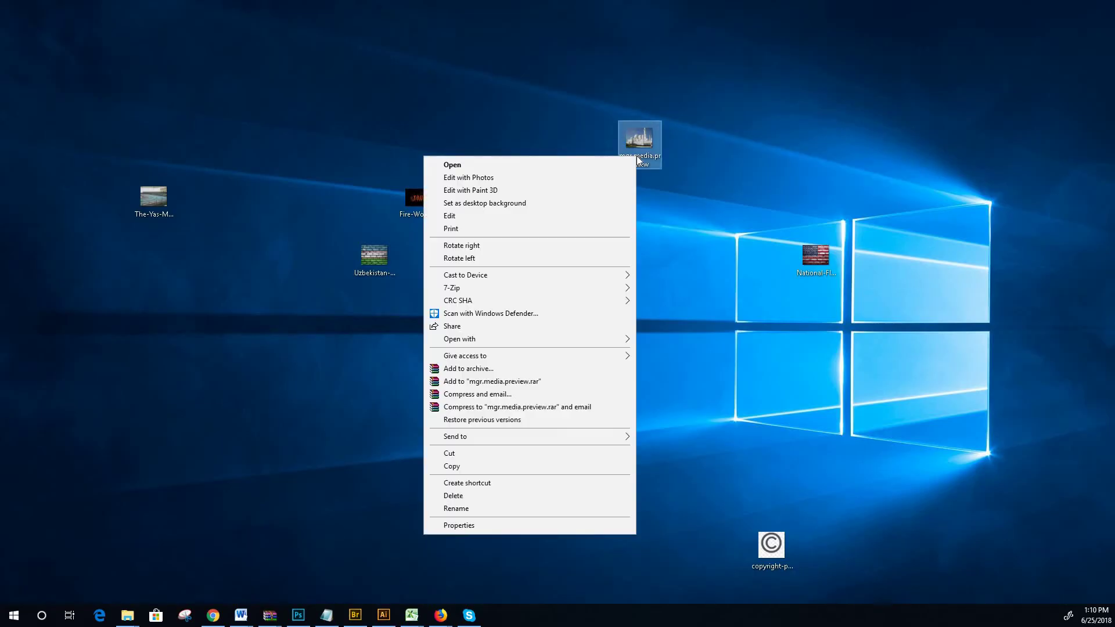
pyautogui.click(541, 509)
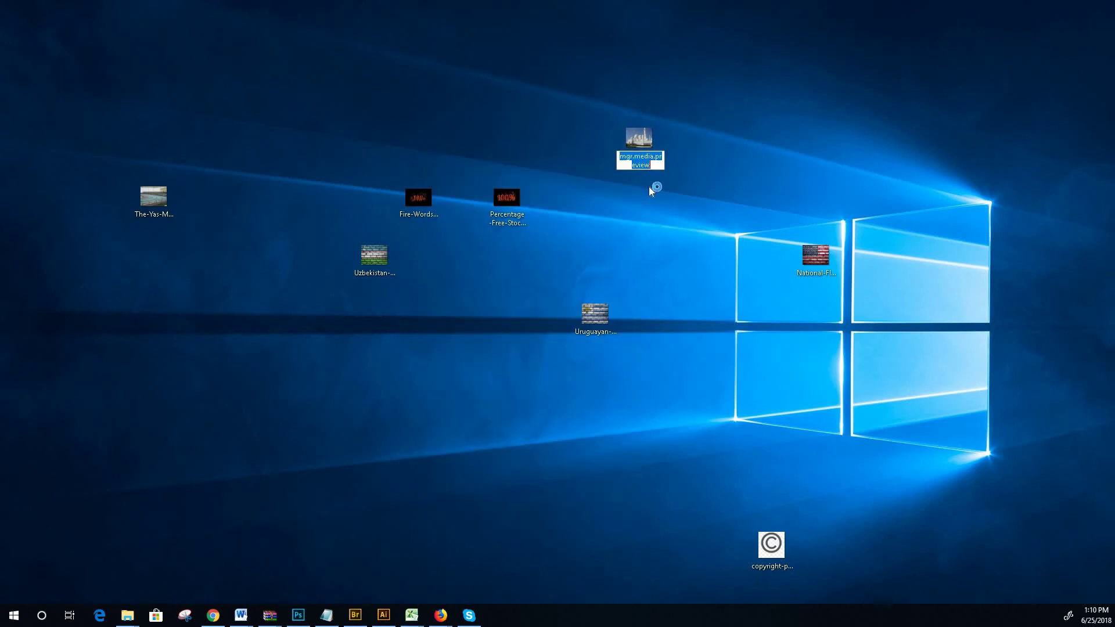
pyautogui.rightClick(633, 158)
pyautogui.click(582, 207)
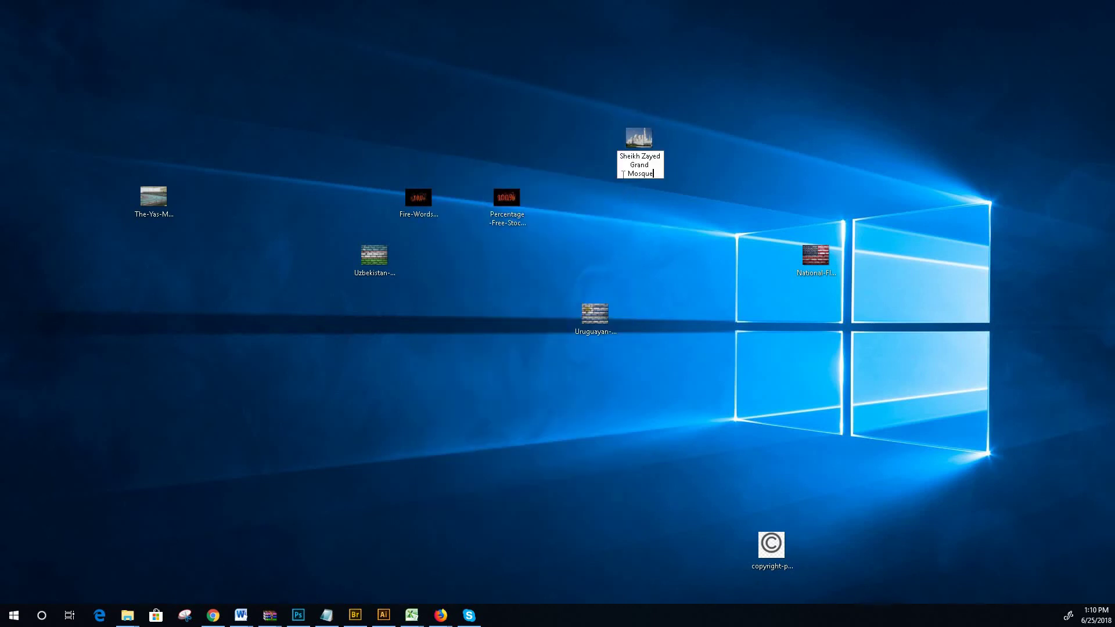
pyautogui.press('BackSpace')
pyautogui.write('-')
pyautogui.press('Delete')
pyautogui.write('-')
pyautogui.press('Delete')
pyautogui.write('-stock-photos')
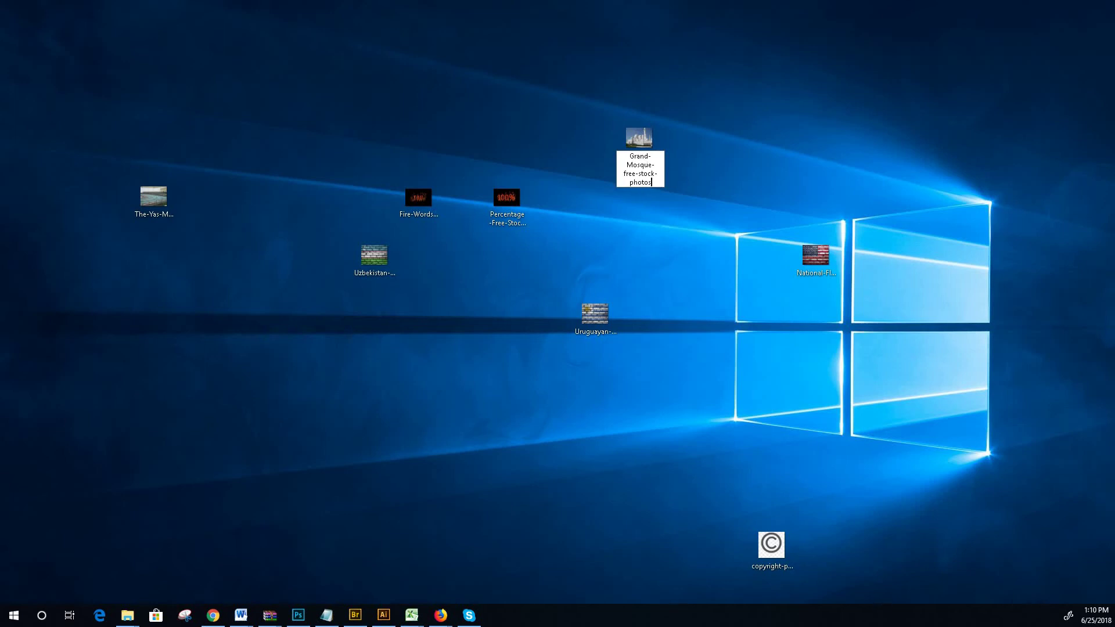
# - Open the desktop's Sheikh-Zayed-Grand-Mosque-free-stock-photos image in Adobe Photoshop CC 2018 and check its pixel dimensions
pyautogui.rightClick(632, 138)
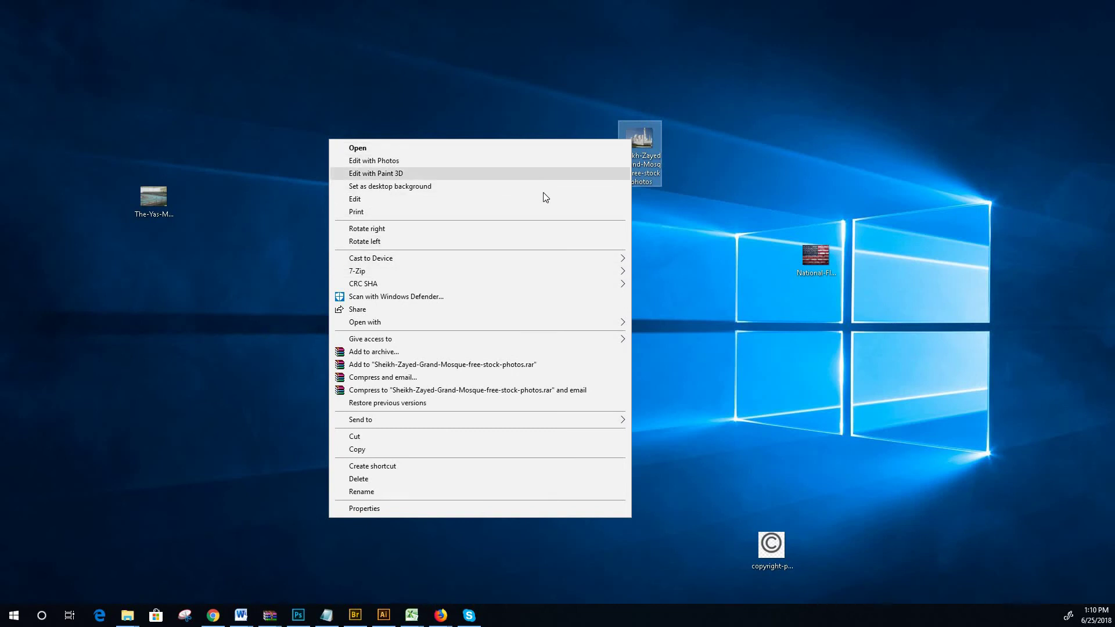
pyautogui.moveTo(622, 325)
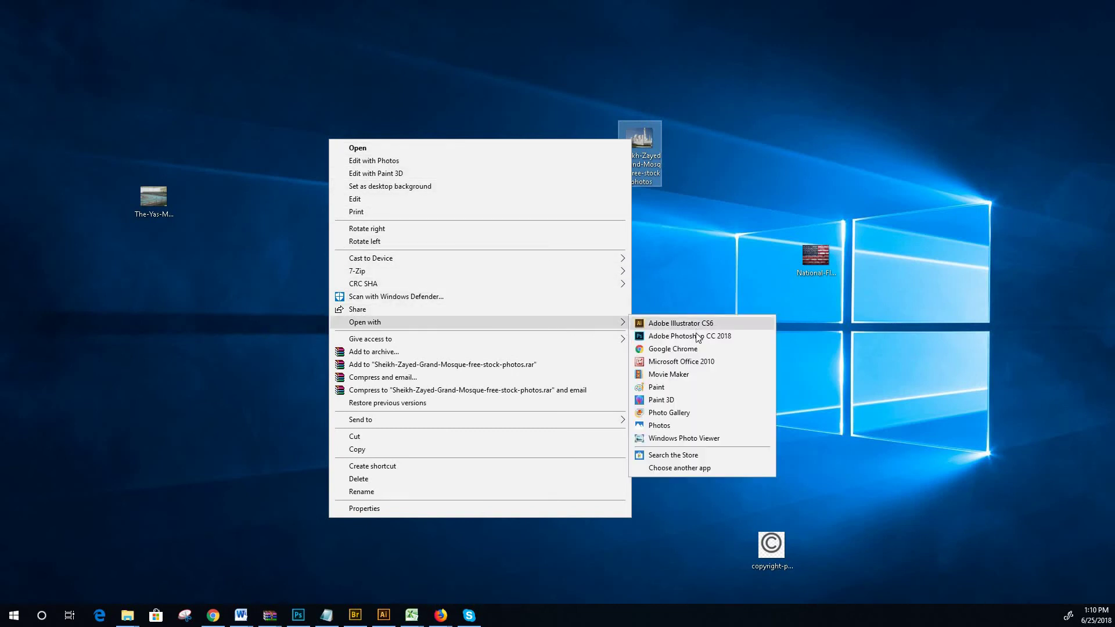
pyautogui.click(685, 336)
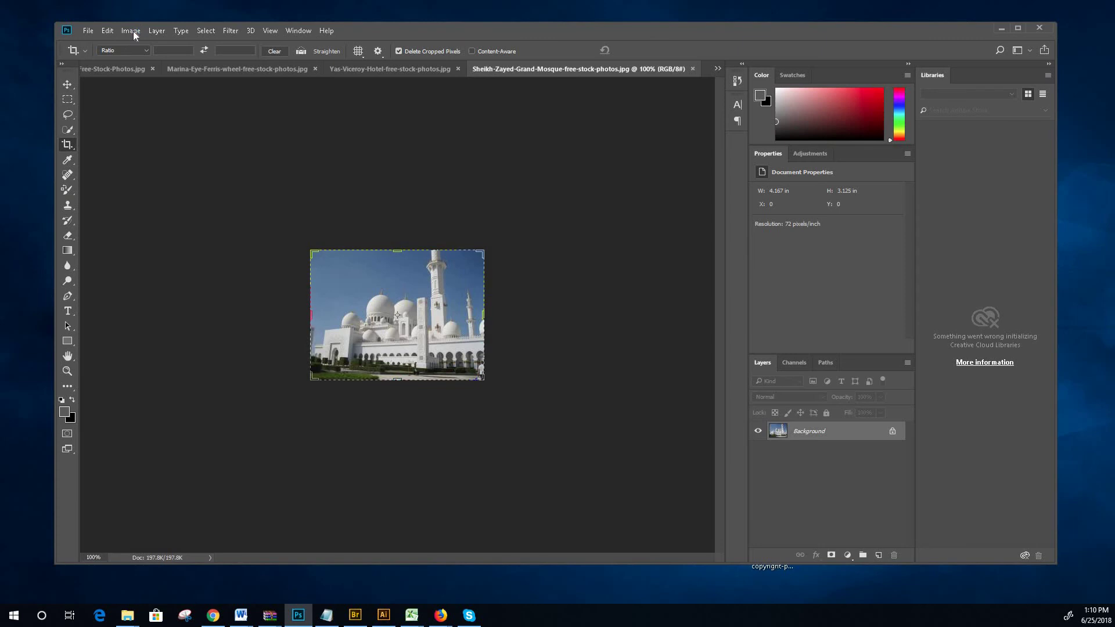
pyautogui.click(132, 30)
pyautogui.click(175, 118)
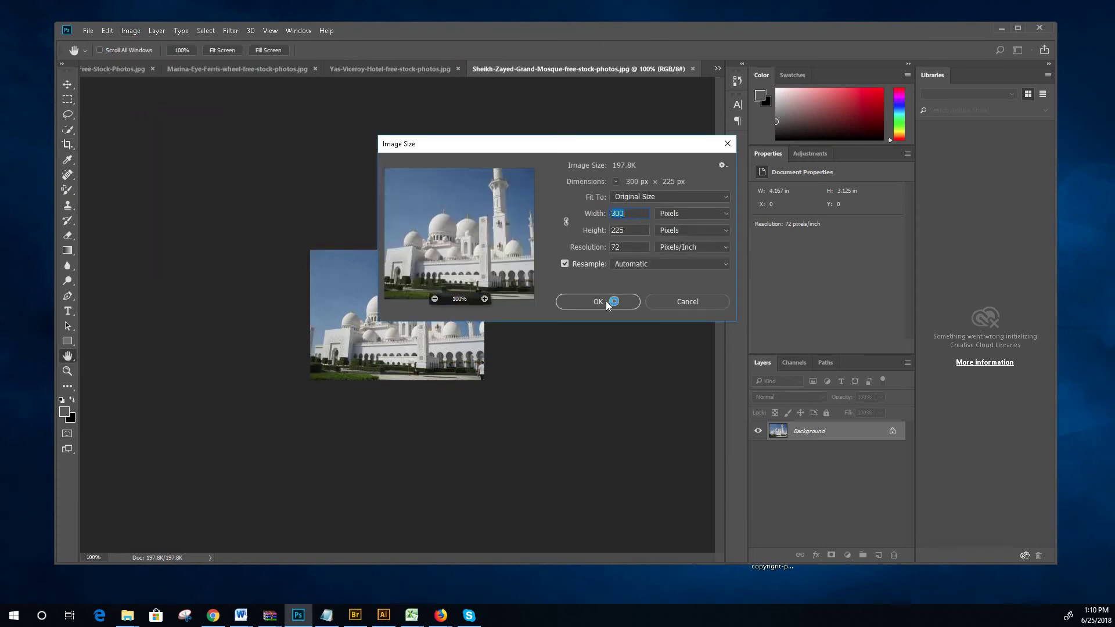
pyautogui.click(605, 301)
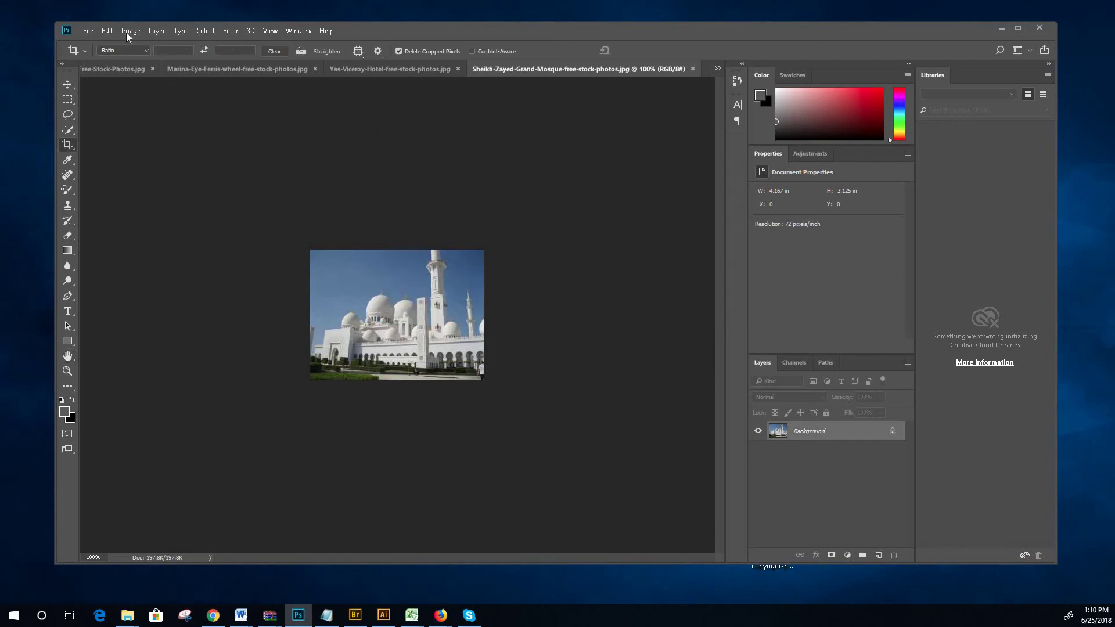
# - Import the saved metadata template into the mosque image's file info to fill in the author, rating and copyright fields
pyautogui.click(88, 32)
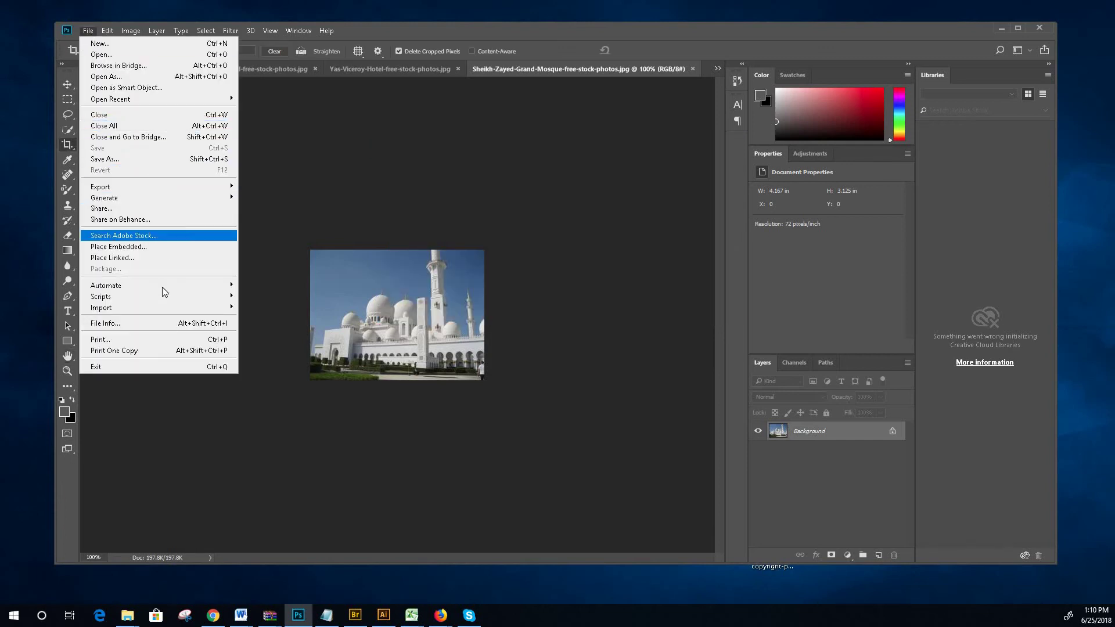
pyautogui.click(105, 323)
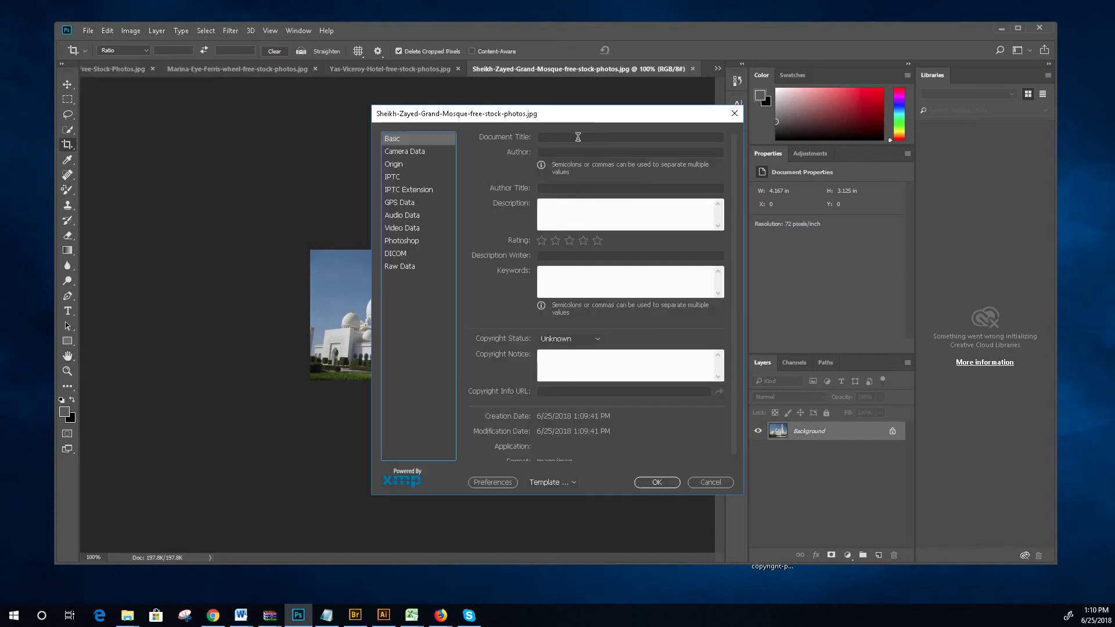
pyautogui.click(550, 482)
pyautogui.click(633, 319)
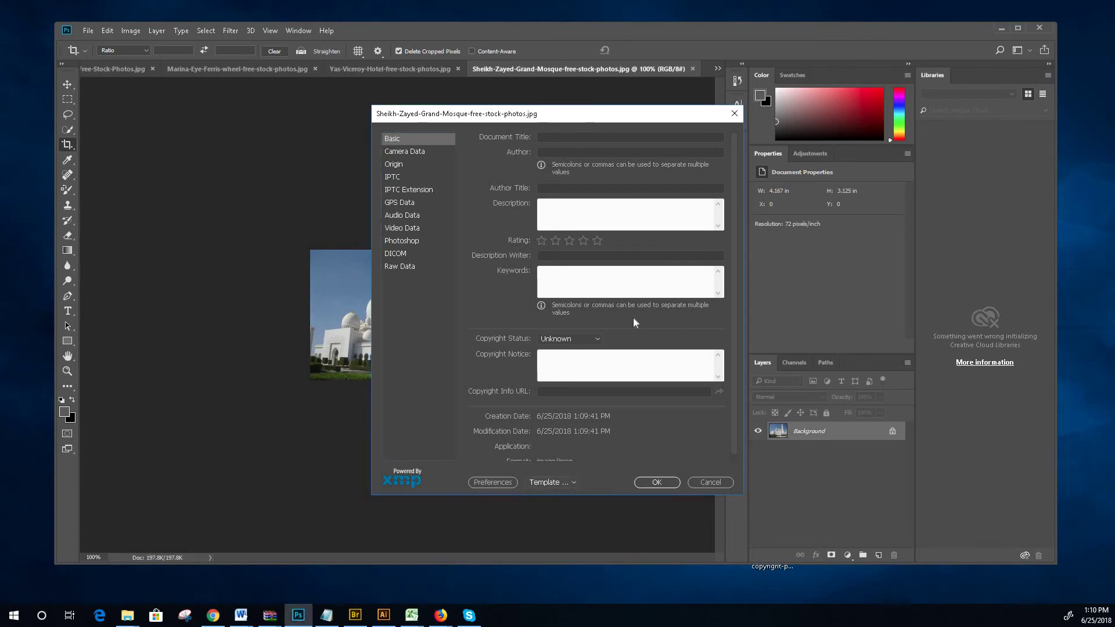
pyautogui.doubleClick(569, 205)
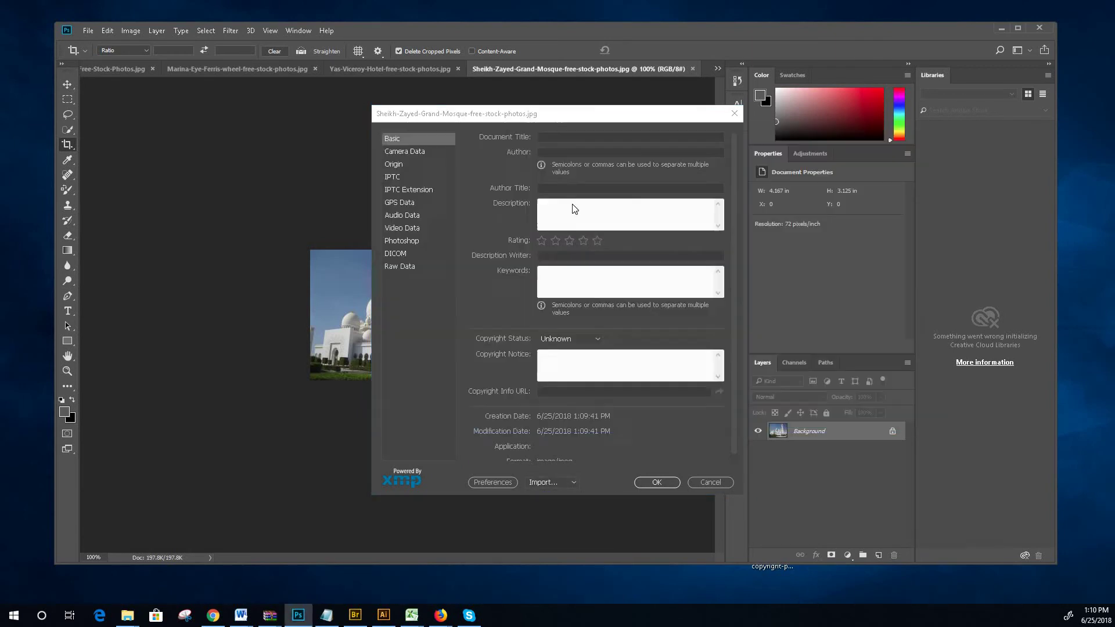
pyautogui.click(617, 348)
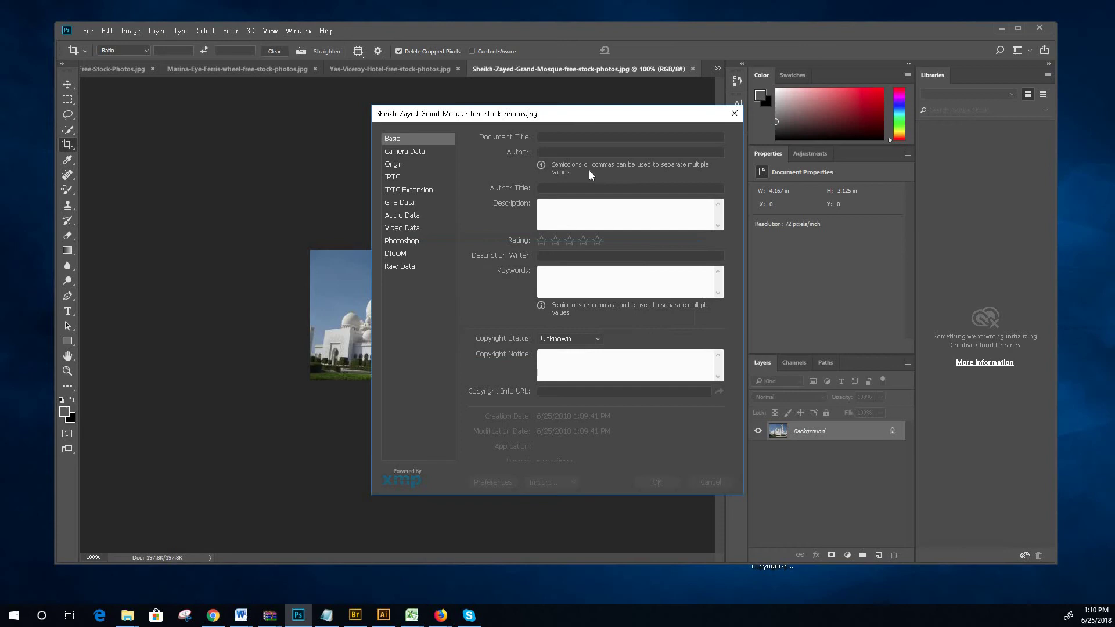
# - Set the document title to "Sheikh Zayed Grand Mosque Free Stock Photos" and copy that title
pyautogui.rightClick(550, 136)
pyautogui.click(482, 187)
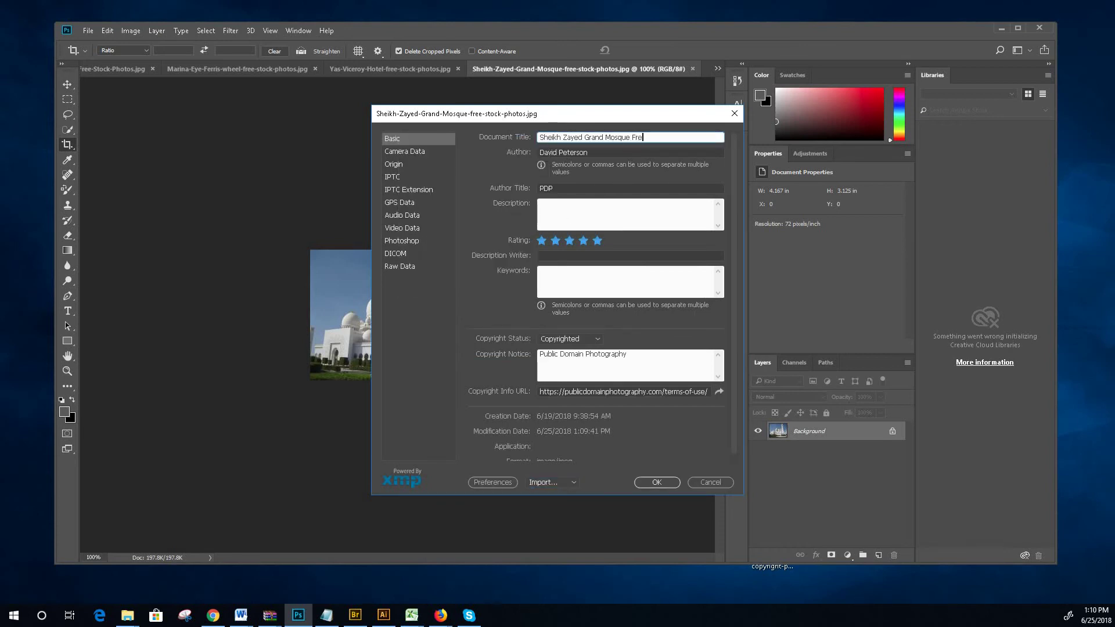
pyautogui.write('Free Stock Photos')
pyautogui.moveTo(709, 140); pyautogui.dragTo(538, 138)
pyautogui.hotkey('ctrl', 'c')
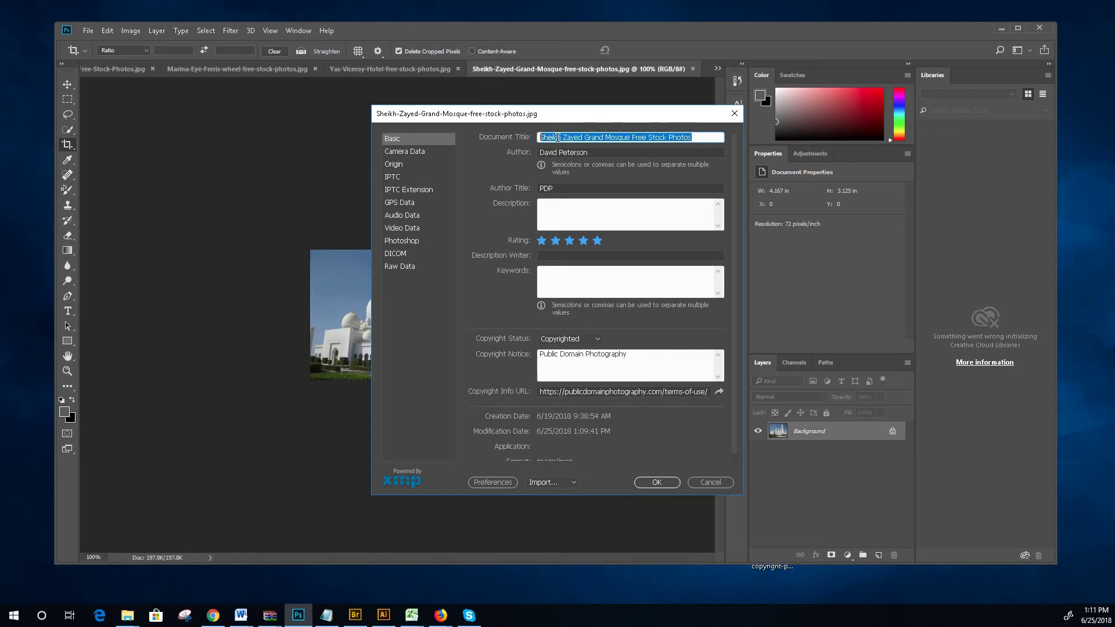
pyautogui.rightClick(557, 140)
# - Paste the copied title into the Description and Keywords fields and apply the file info
pyautogui.rightClick(571, 214)
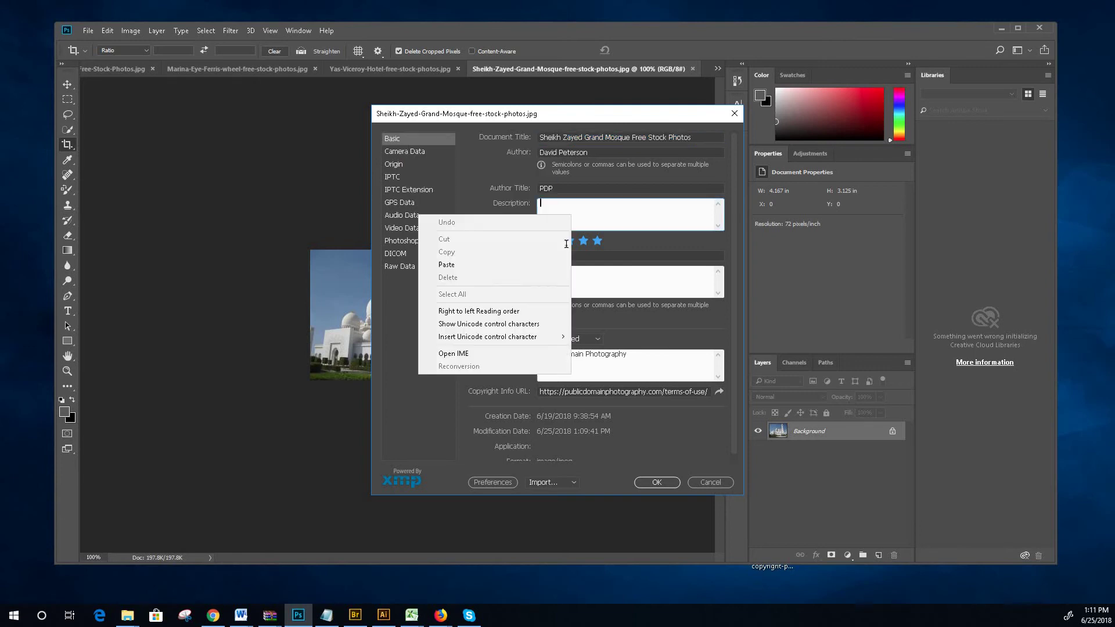
pyautogui.click(517, 264)
pyautogui.rightClick(568, 278)
pyautogui.click(515, 328)
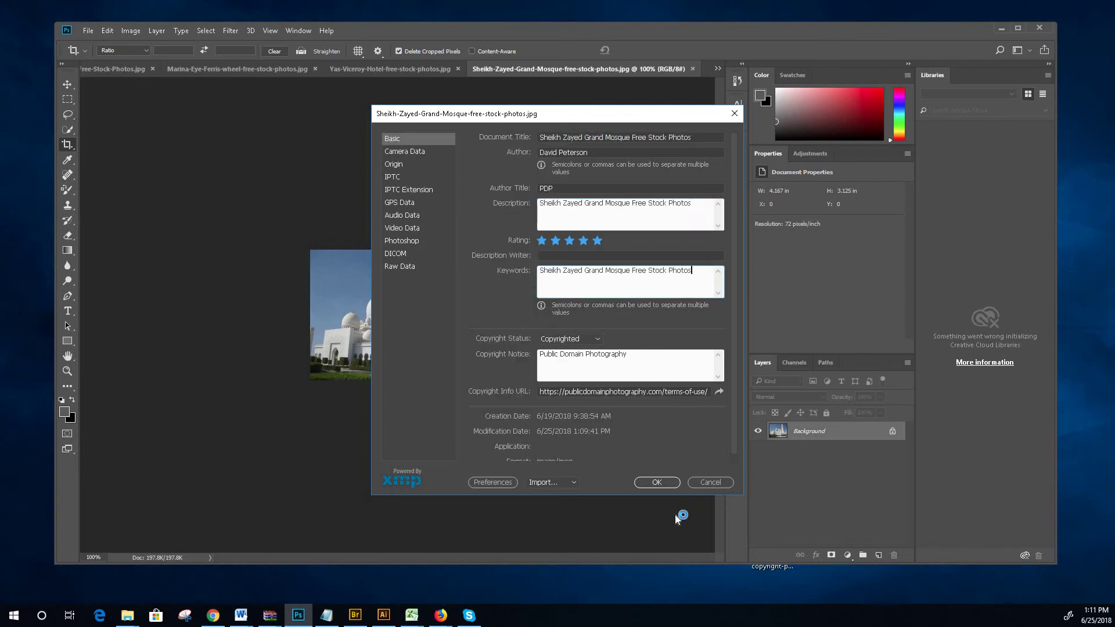
pyautogui.click(660, 483)
# - Save the mosque image over the existing JPEG on the desktop under the same name, with quality 8 and Baseline ("Standard") format
pyautogui.click(87, 30)
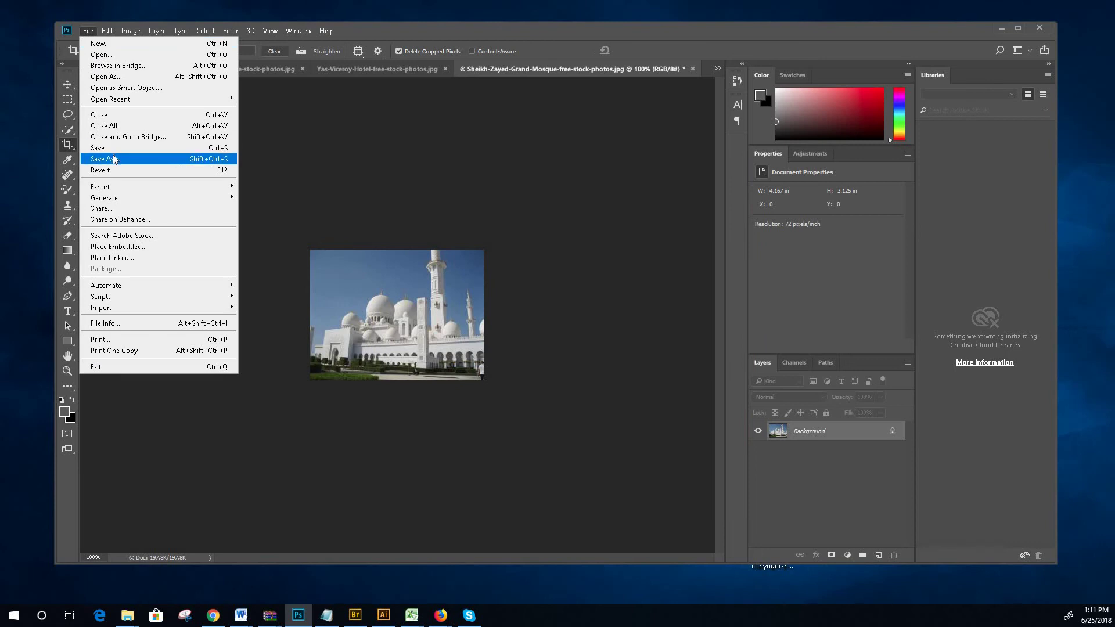
pyautogui.click(134, 154)
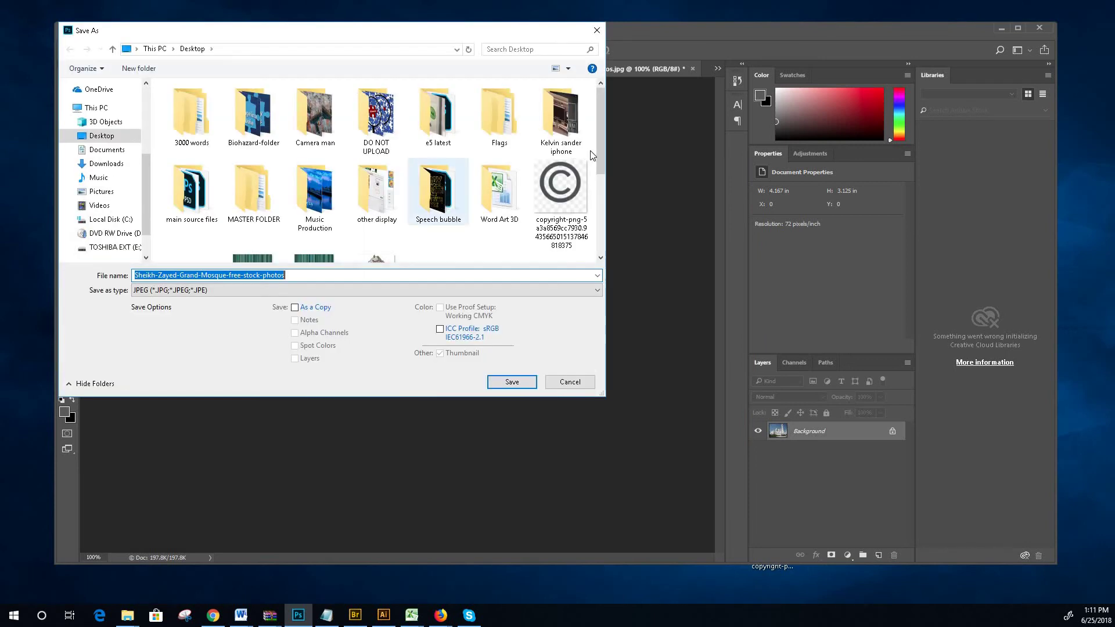
pyautogui.moveTo(601, 138); pyautogui.dragTo(597, 250)
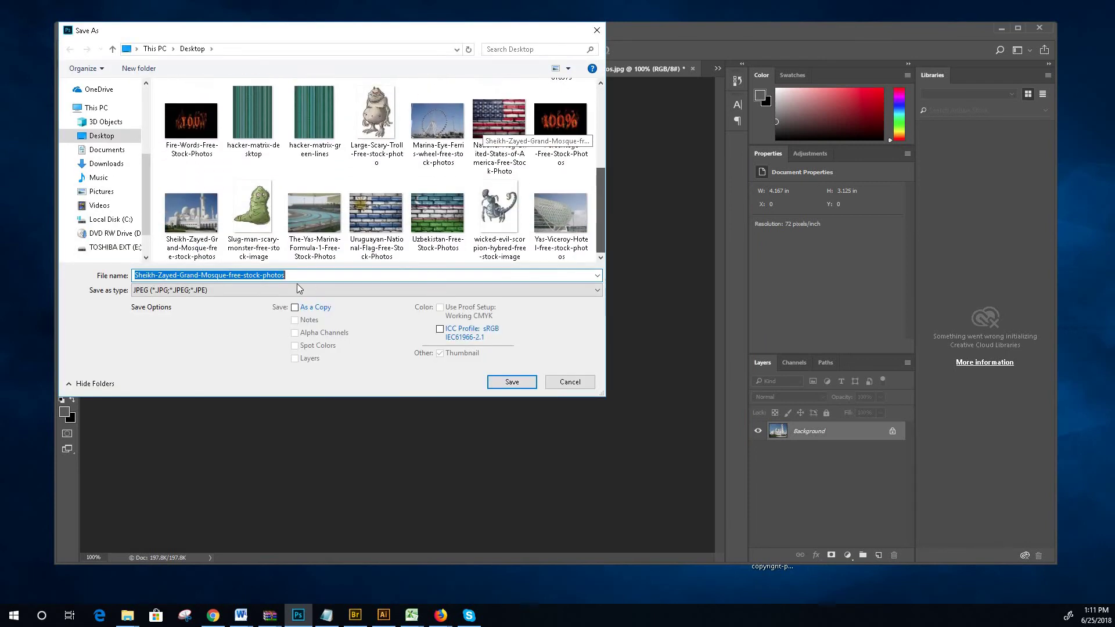
pyautogui.click(511, 381)
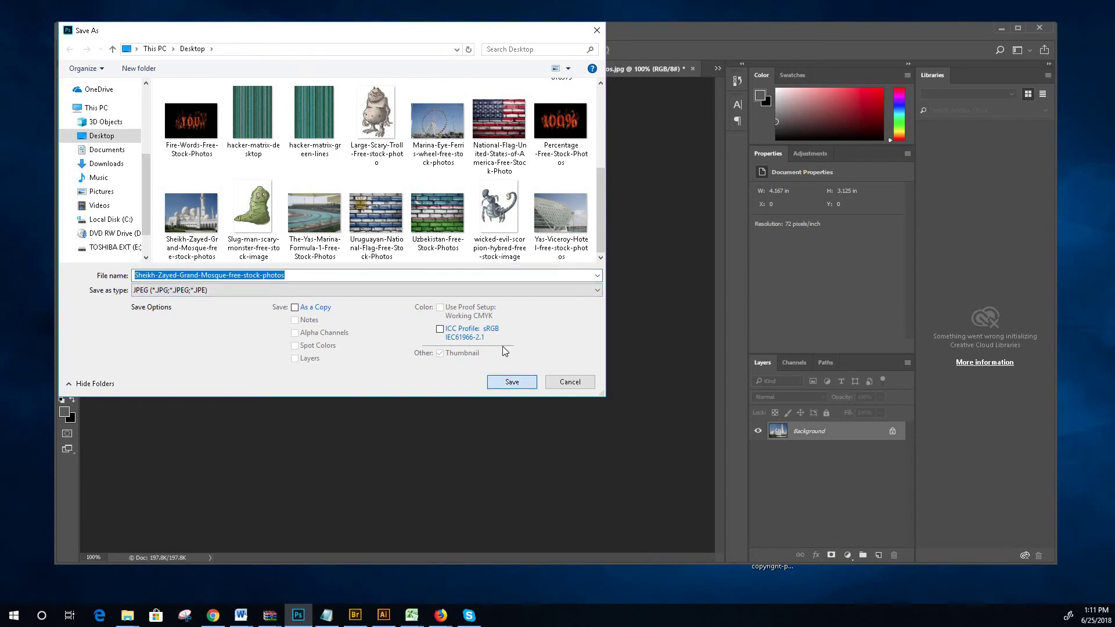
pyautogui.click(607, 308)
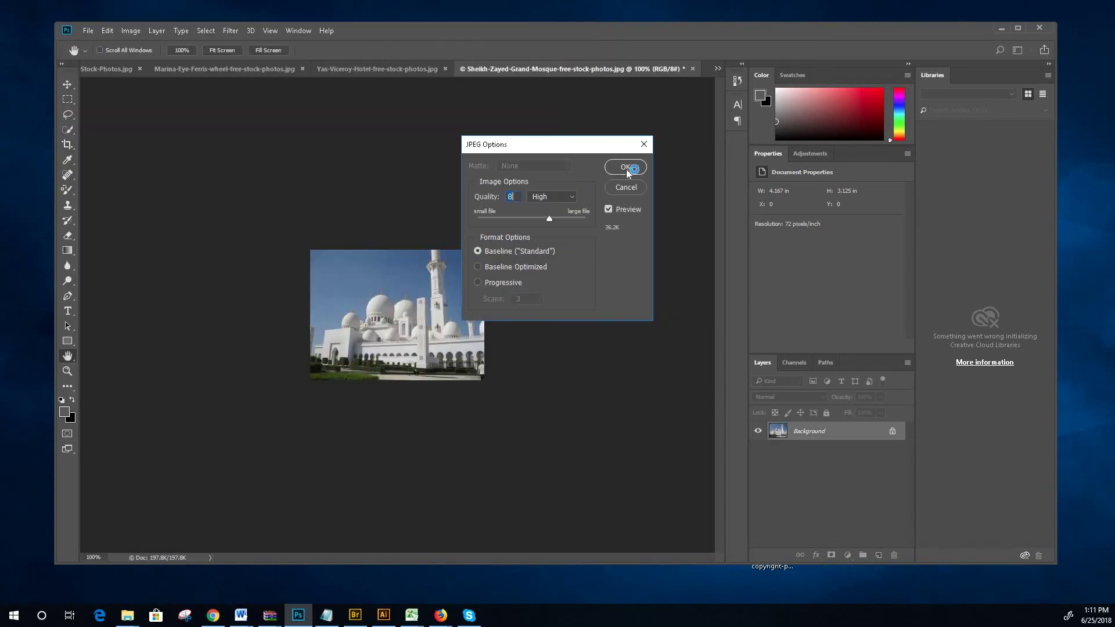
pyautogui.click(626, 167)
pyautogui.press('c')
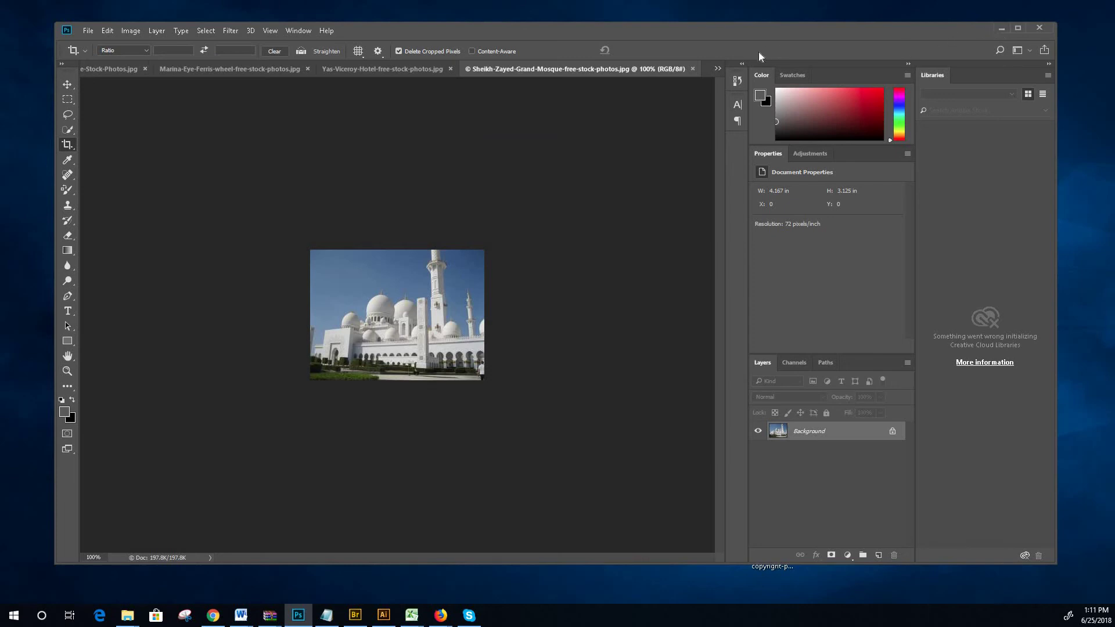
# - Minimize Photoshop, switch to the PhotoStore management area in Firefox and start a new gallery
pyautogui.click(719, 68)
pyautogui.click(1009, 19)
pyautogui.click(1002, 28)
pyautogui.moveTo(443, 619)
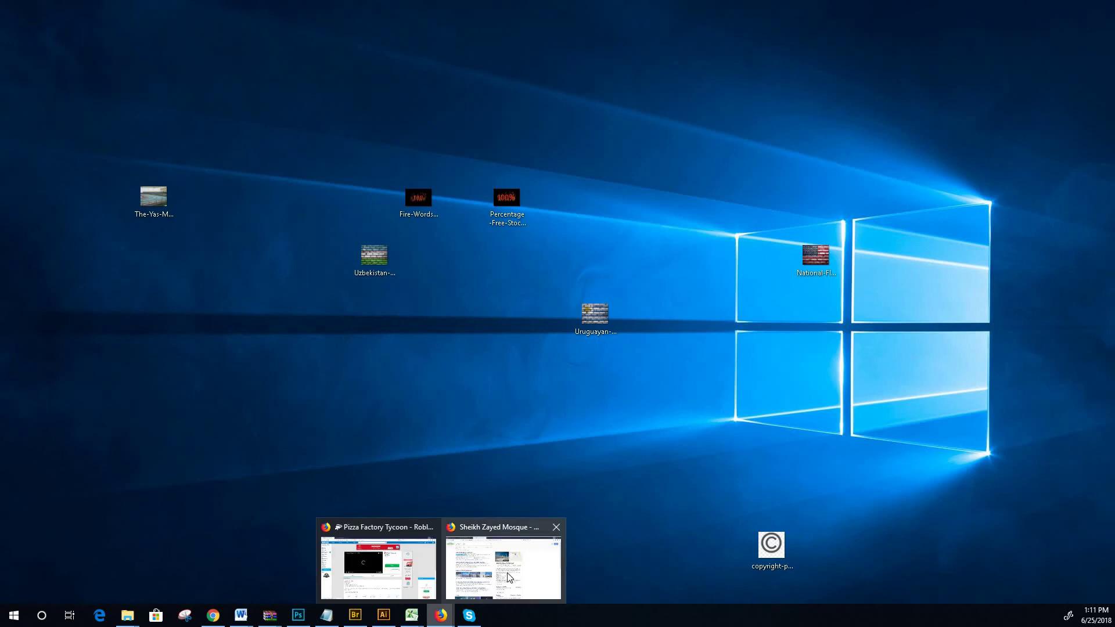
pyautogui.click(486, 564)
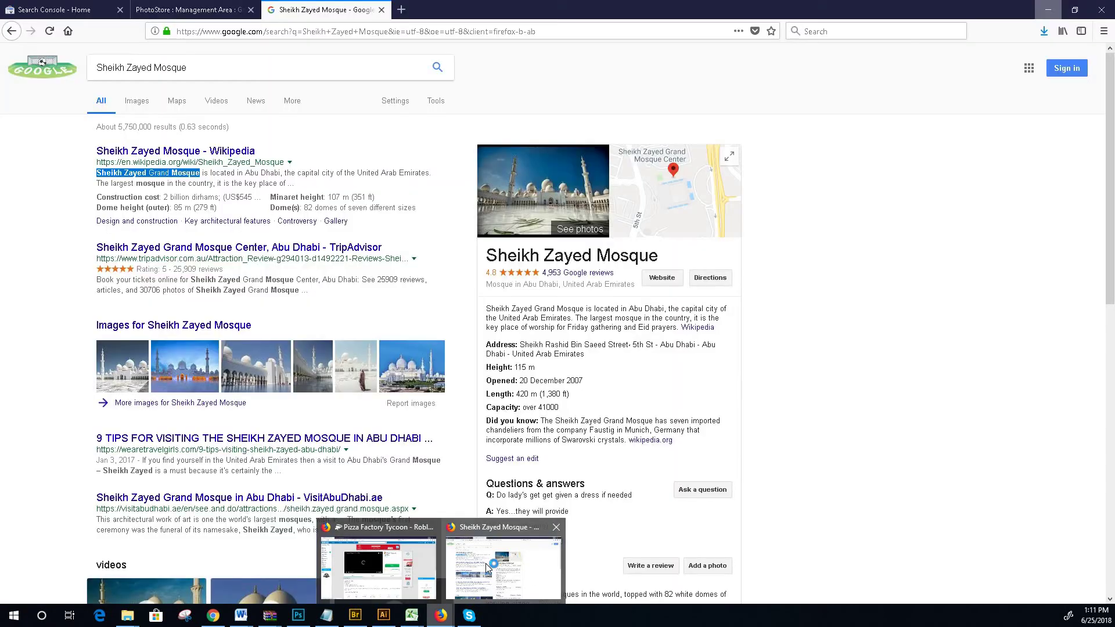
pyautogui.click(180, 10)
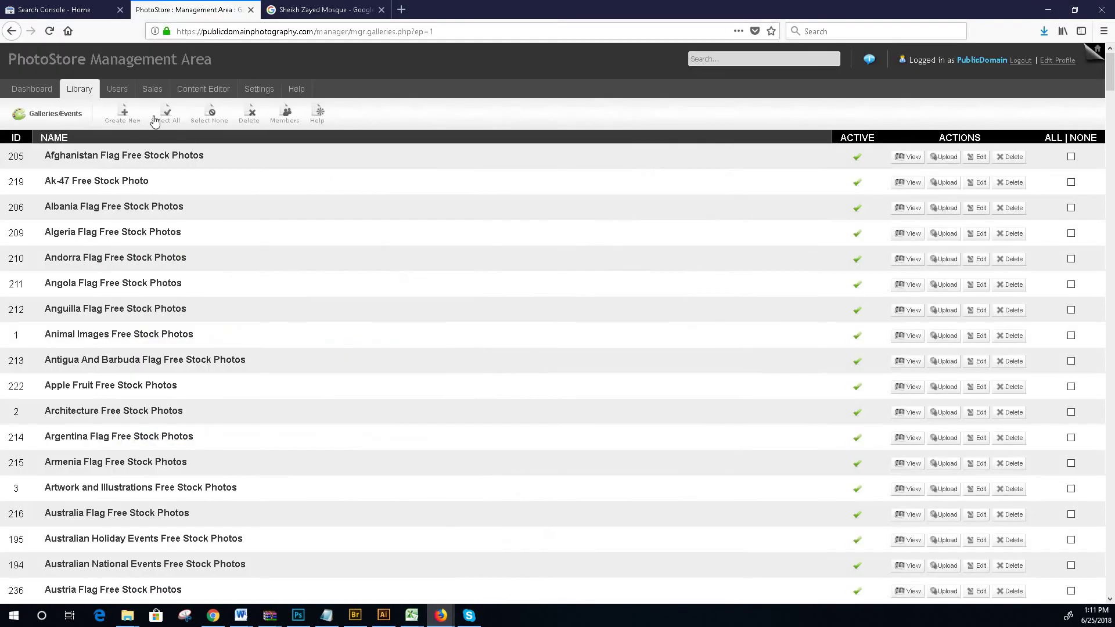
pyautogui.click(114, 119)
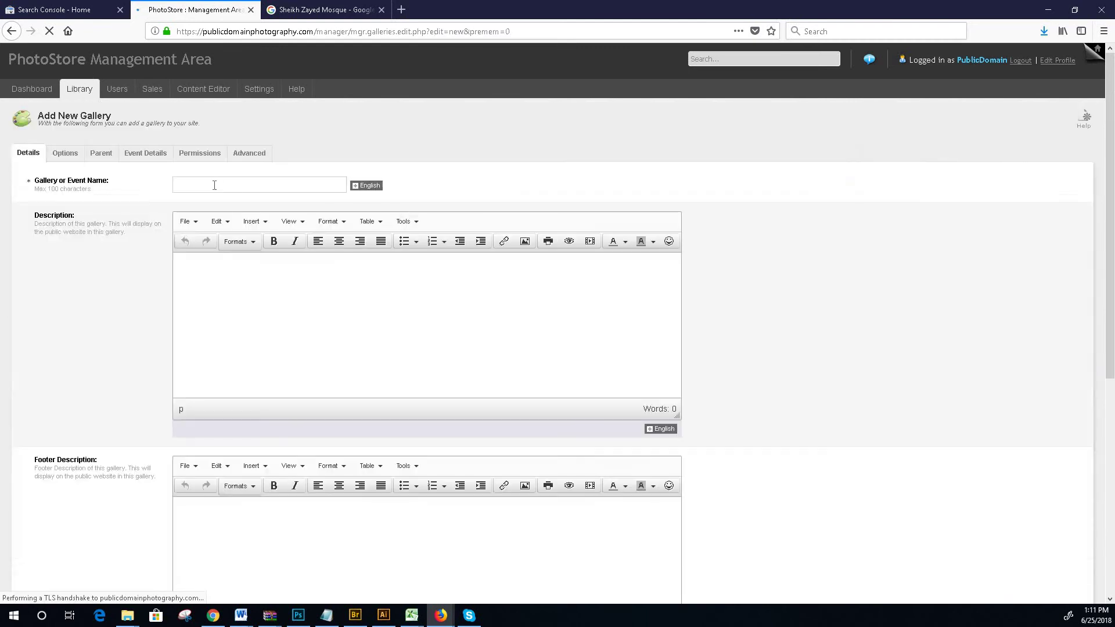
# - Enter "Sheikh Zayed Grand Mosque Free Stock Photos" as both the gallery name and the first line of its description
pyautogui.rightClick(212, 185)
pyautogui.click(240, 235)
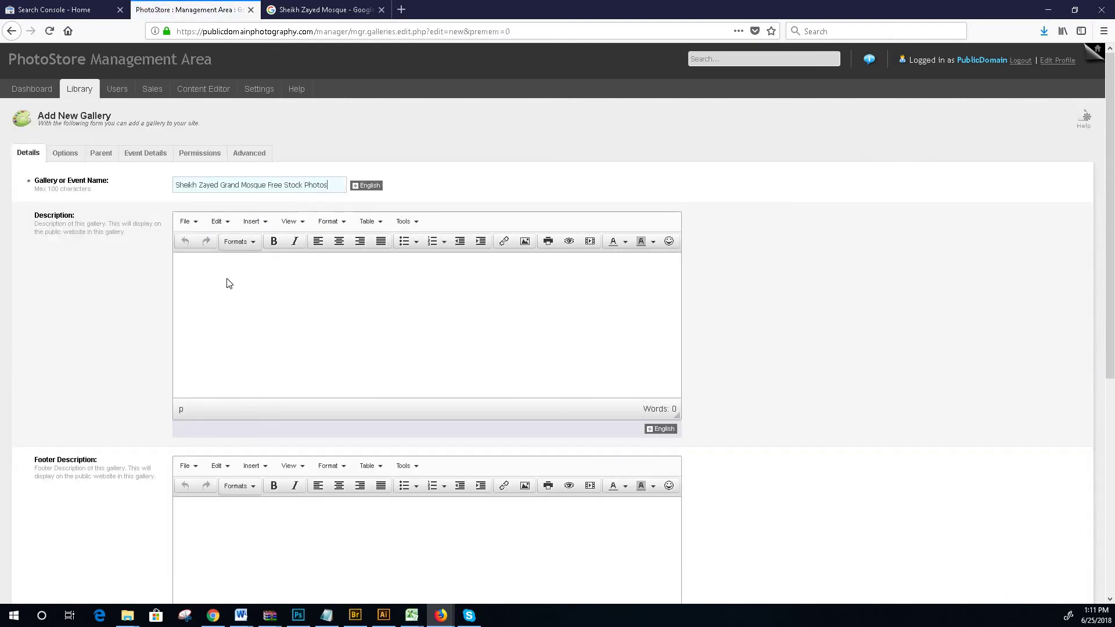
pyautogui.click(188, 263)
pyautogui.hotkey('ctrl', 'v')
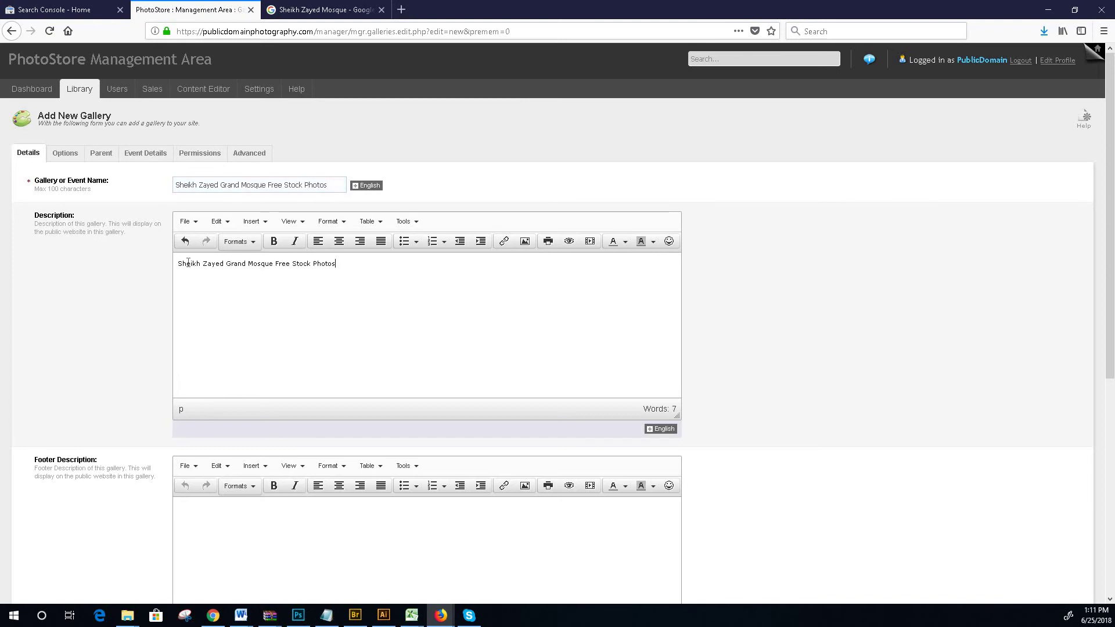
# - Format the description line as a red header and change its h1 tags to a smaller heading level in the source code
pyautogui.click(247, 242)
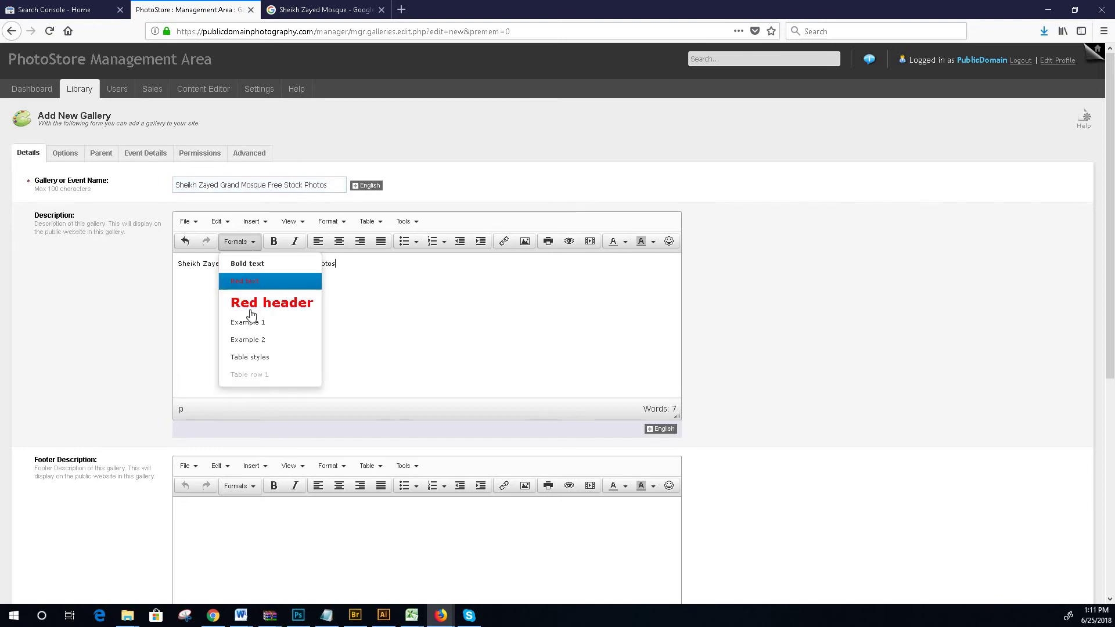
pyautogui.click(255, 301)
pyautogui.click(410, 225)
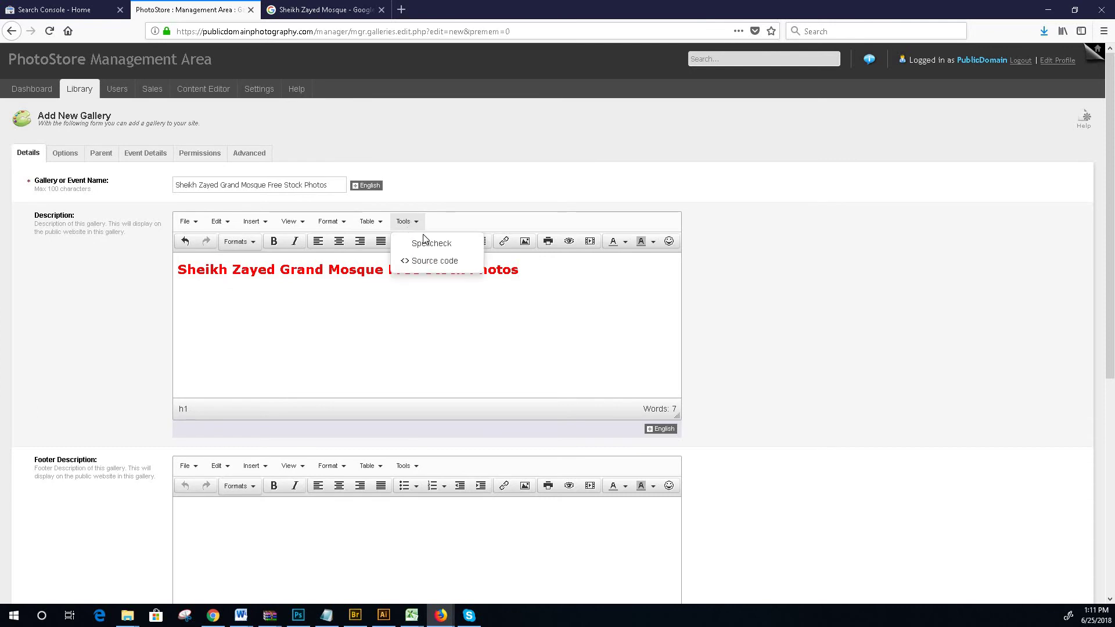
pyautogui.click(424, 263)
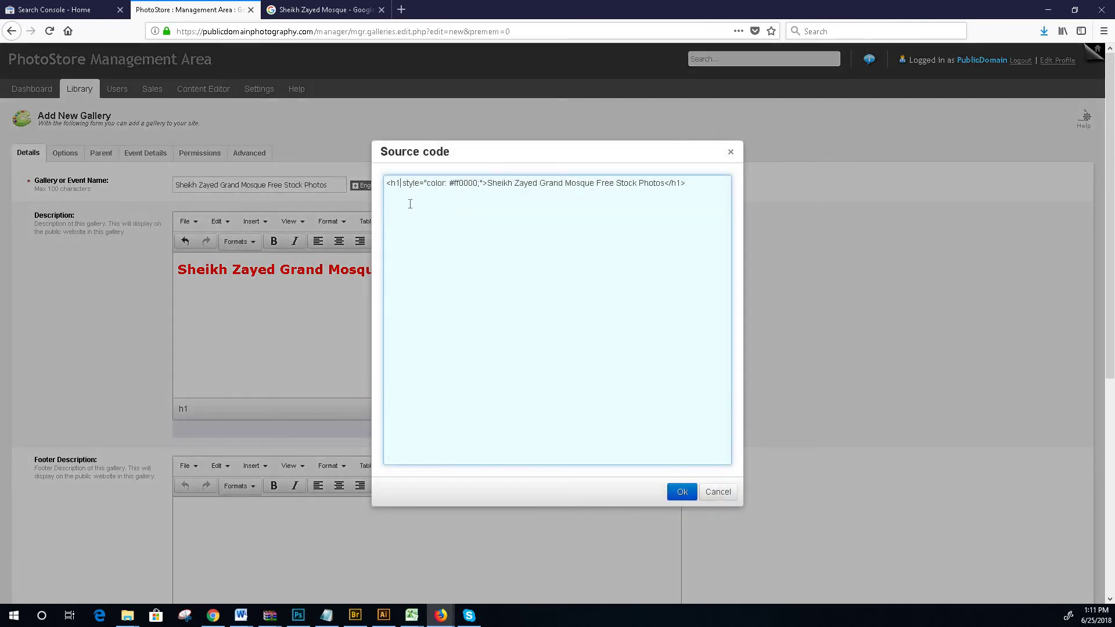
pyautogui.click(681, 492)
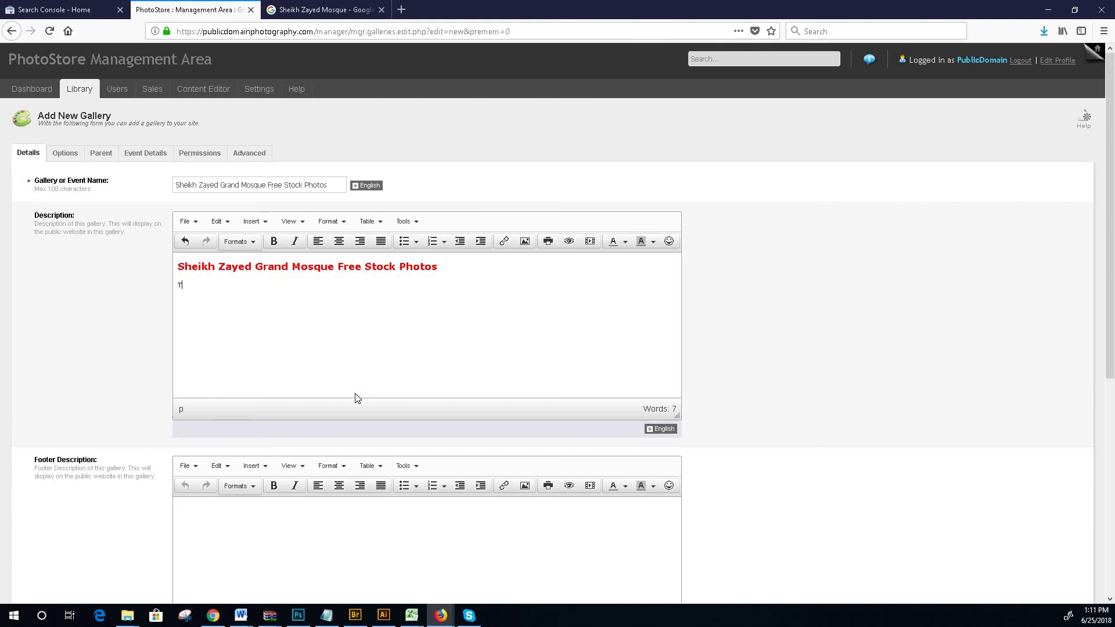
# - Start a second description line with "Wounderful Free images of" and copy "Sheikh Zayed Grand Mosque is located in Abu Dhabi" from the Wikipedia search result
pyautogui.write('ounderful Free images of')
pyautogui.click(340, 15)
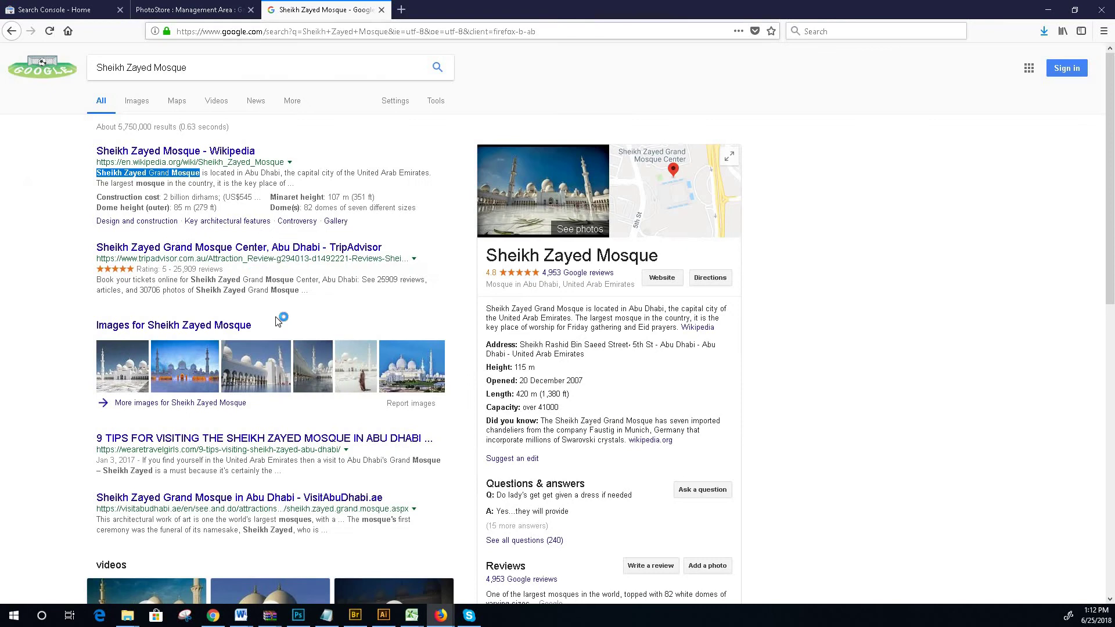
pyautogui.click(100, 183)
pyautogui.moveTo(96, 172); pyautogui.dragTo(281, 173)
pyautogui.rightClick(271, 173)
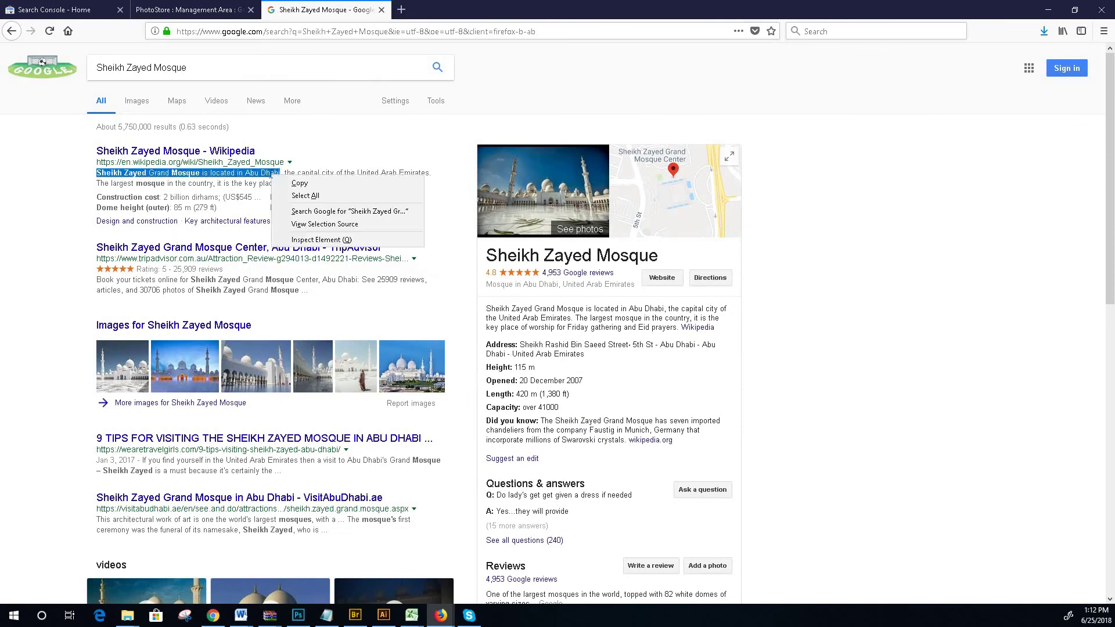
pyautogui.click(300, 182)
# - Paste the copied phrase after "Wounderful Free images of" in the gallery description and remove the italics from "Sheikh Zayed" and "Mosque"
pyautogui.click(227, 9)
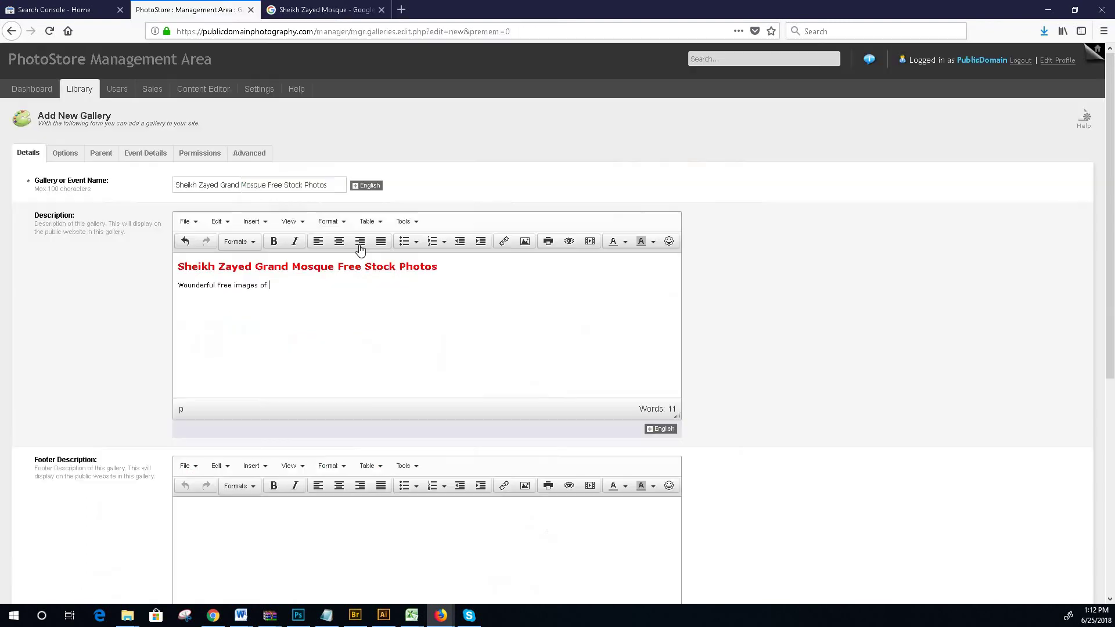
pyautogui.rightClick(282, 285)
pyautogui.click(281, 286)
pyautogui.hotkey('ctrl', 'v')
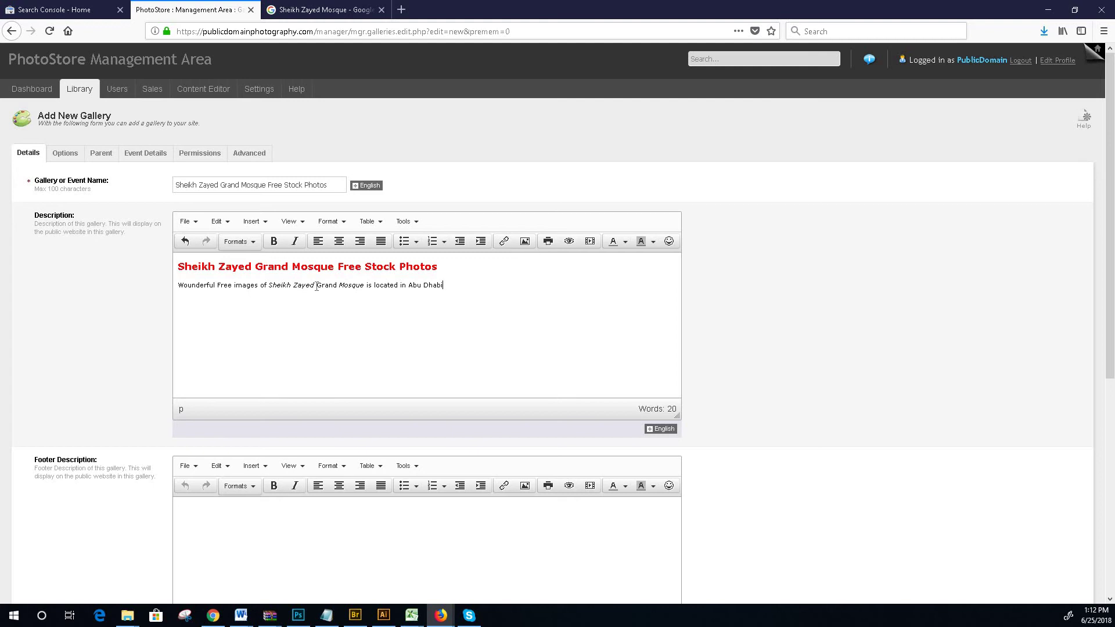
pyautogui.moveTo(316, 286); pyautogui.dragTo(268, 285)
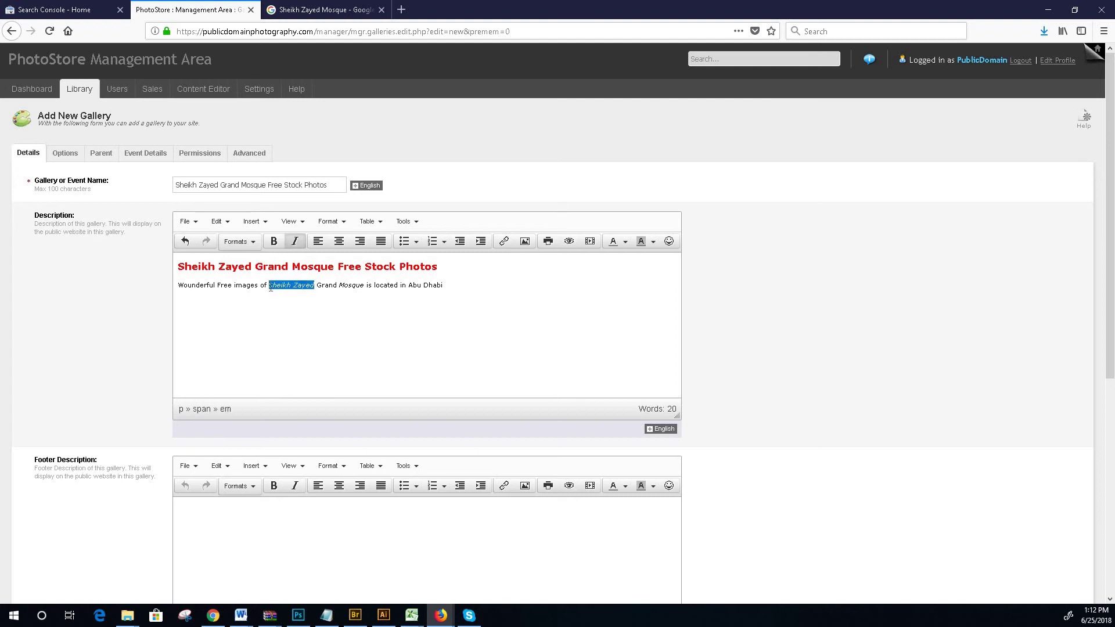
pyautogui.click(295, 241)
pyautogui.moveTo(365, 286); pyautogui.dragTo(339, 285)
pyautogui.click(295, 241)
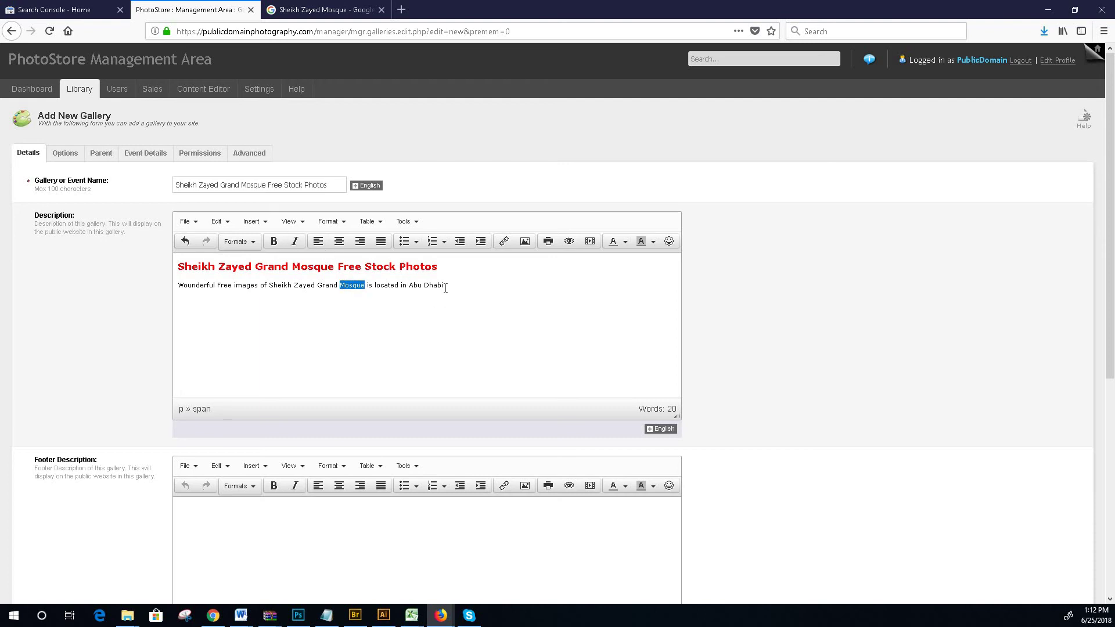
# - Continue the description with ". This free stock photos shows the largest Mosque in the"
pyautogui.click(494, 299)
pyautogui.hotkey('ctrl', 'Tab')
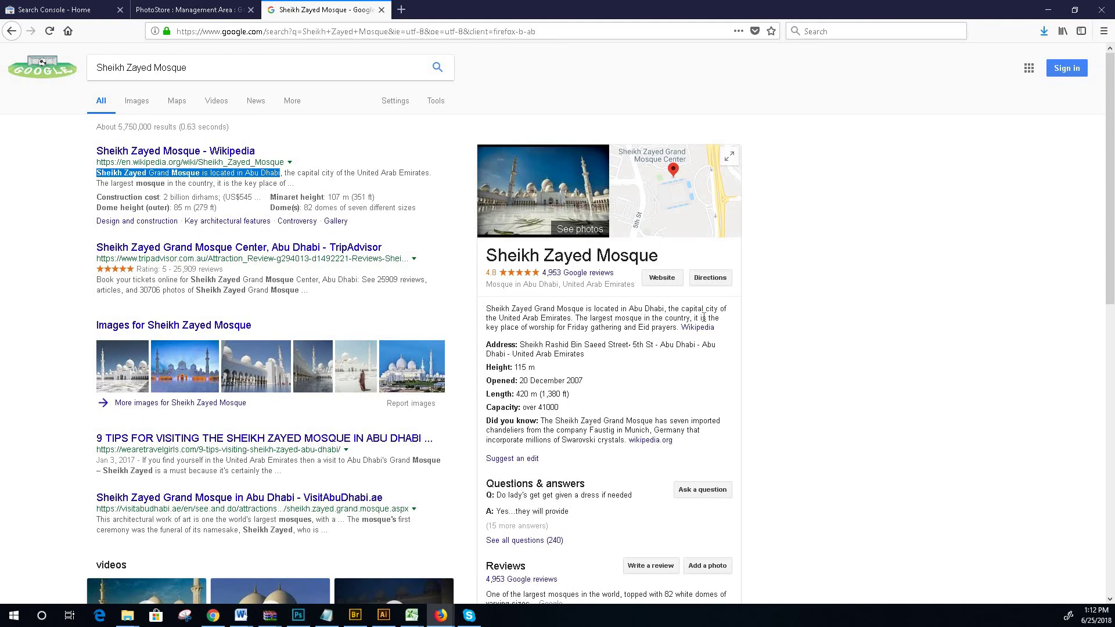
pyautogui.click(213, 13)
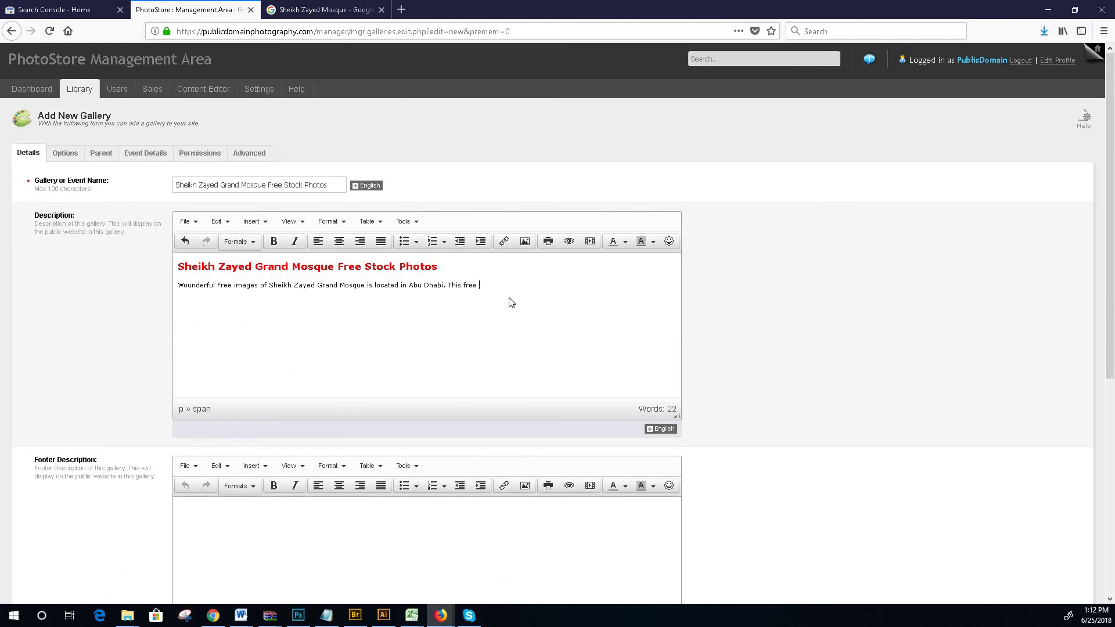
pyautogui.write('stock')
pyautogui.press('BackSpace')
pyautogui.press('BackSpace')
pyautogui.write('hotos shows the larg')
pyautogui.press('BackSpace')
pyautogui.press('BackSpace')
pyautogui.press('BackSpace')
pyautogui.write('st Mosque in')
pyautogui.press('BackSpace')
# - Copy "United Arab Emirates" from the Wikipedia search result and add it to the end of the description sentence
pyautogui.click(314, 10)
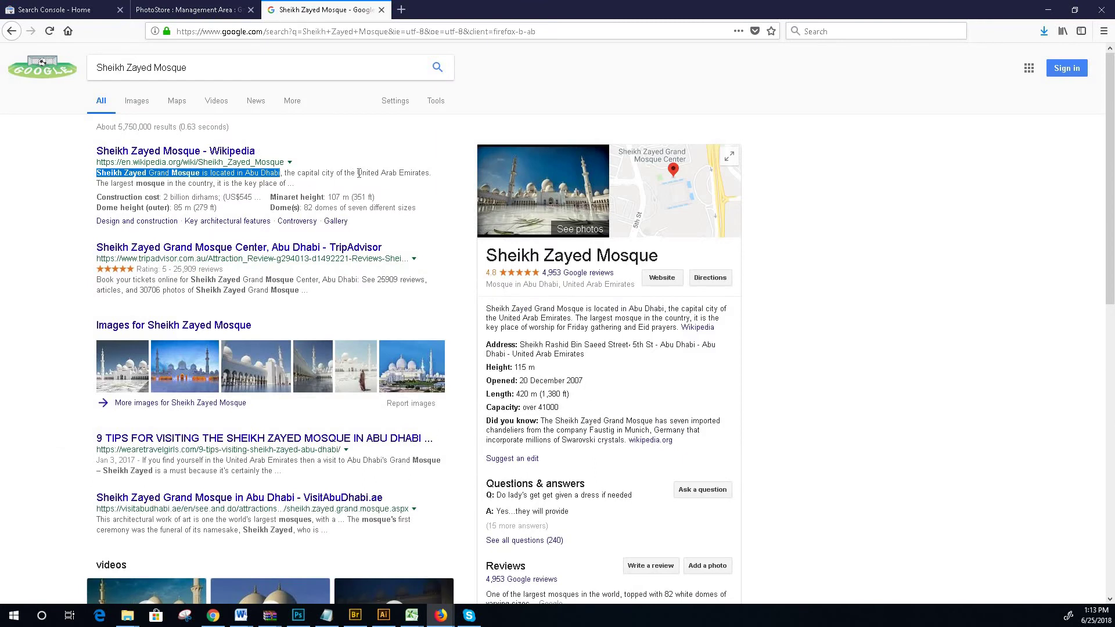
pyautogui.moveTo(357, 173); pyautogui.dragTo(430, 172)
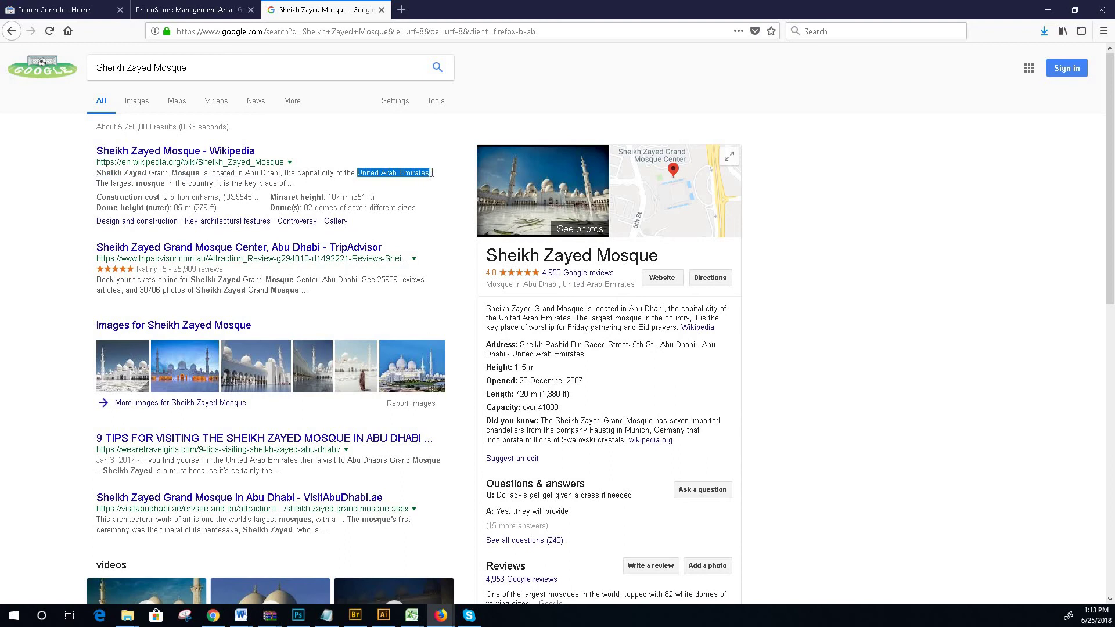
pyautogui.rightClick(431, 173)
pyautogui.click(455, 187)
pyautogui.hotkey('ctrl', 'pageup')
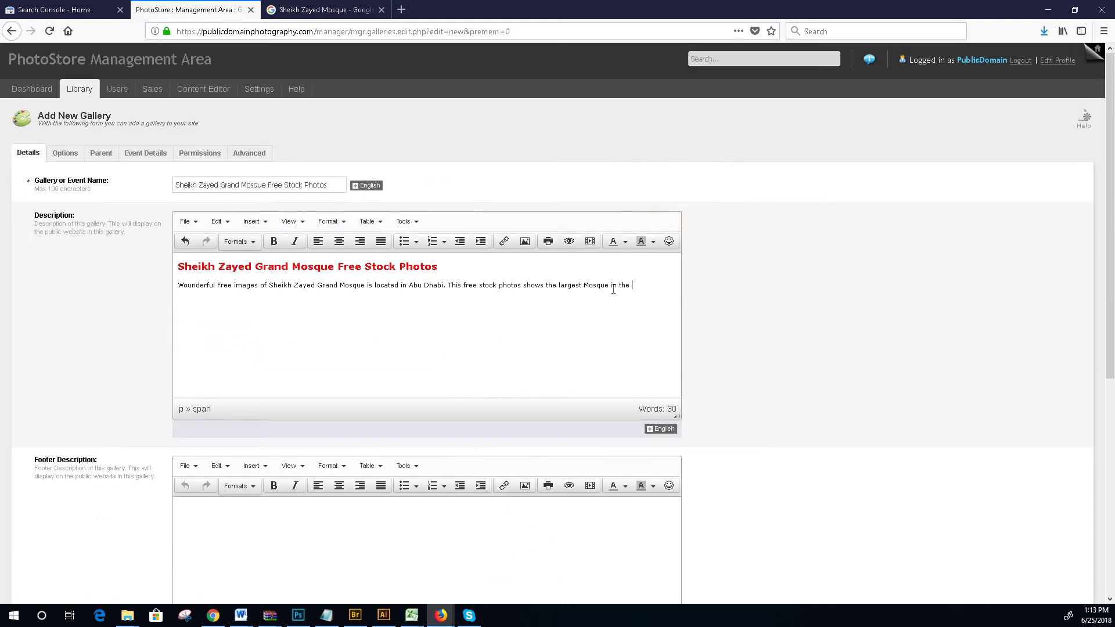
pyautogui.hotkey('ctrl', 'v')
# - Copy the second description paragraph and paste it over the old text in Word's Document5
pyautogui.moveTo(229, 292); pyautogui.dragTo(173, 289)
pyautogui.tripleClick(197, 285)
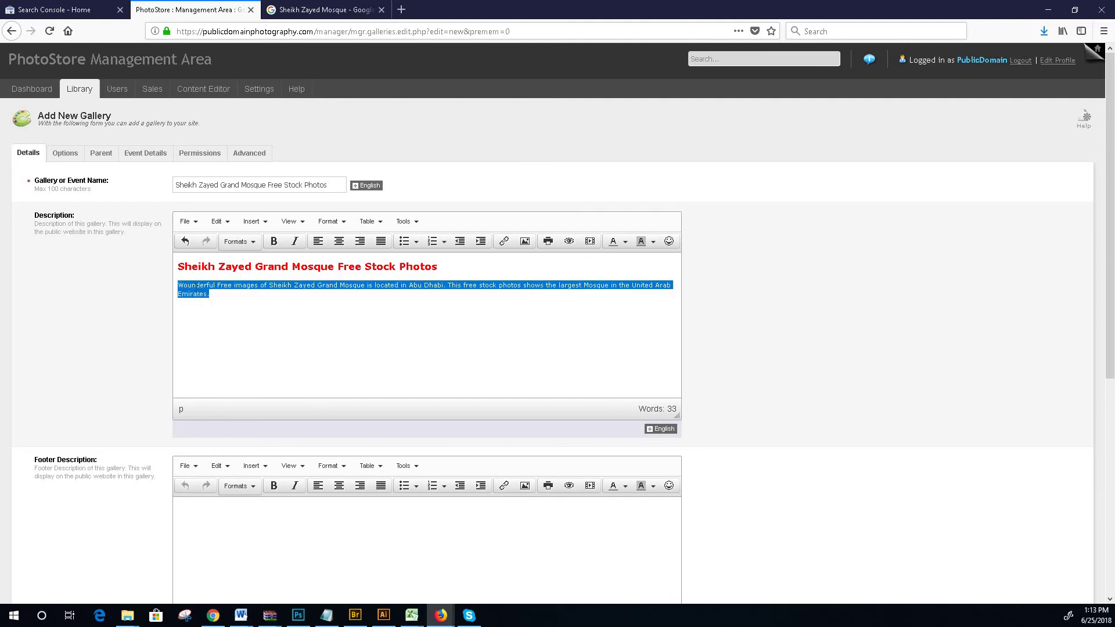
pyautogui.rightClick(206, 284)
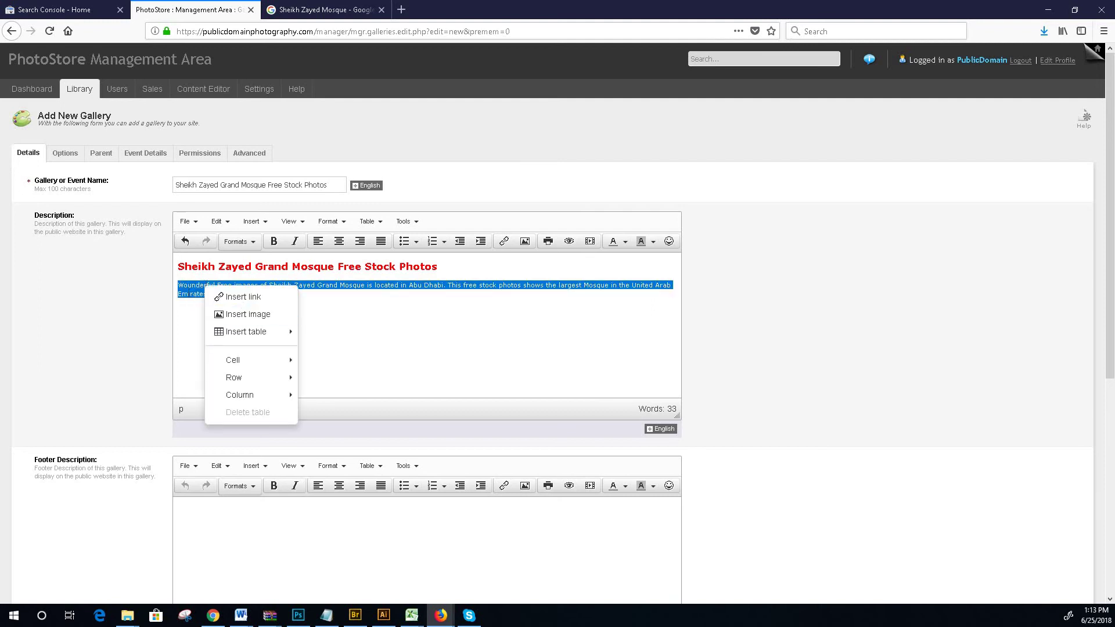
pyautogui.click(220, 293)
pyautogui.tripleClick(193, 289)
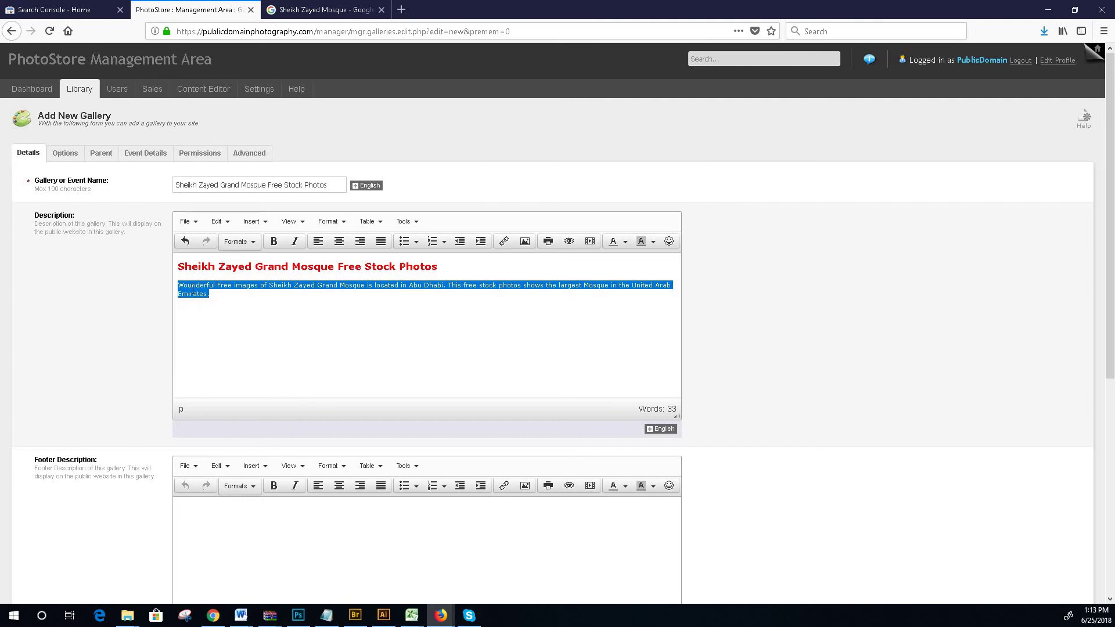
pyautogui.moveTo(241, 616)
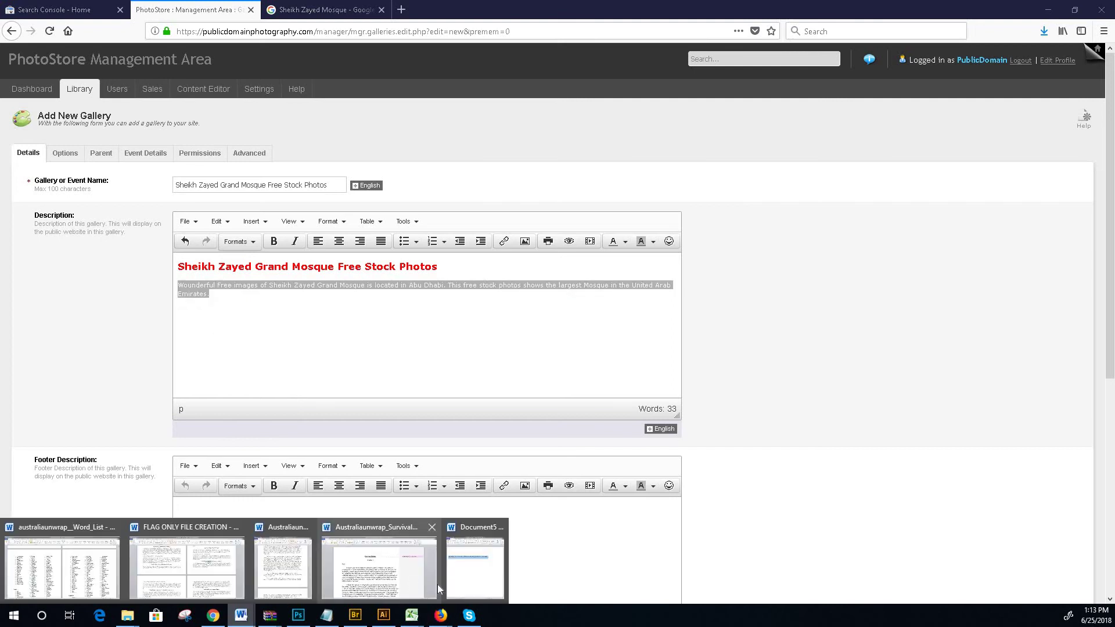
pyautogui.click(430, 581)
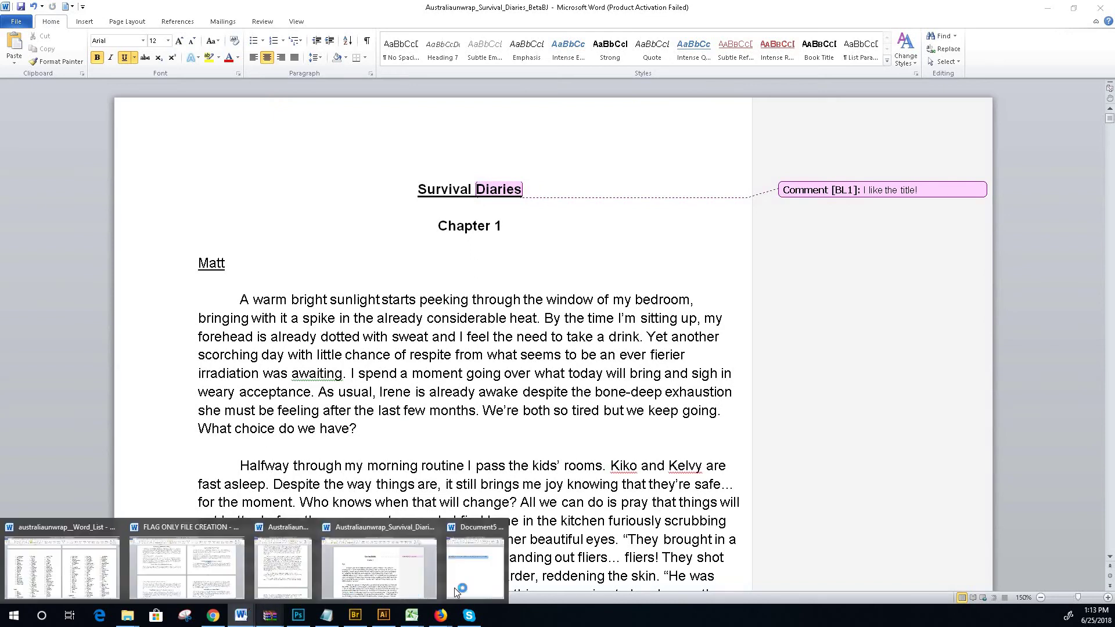
pyautogui.click(454, 583)
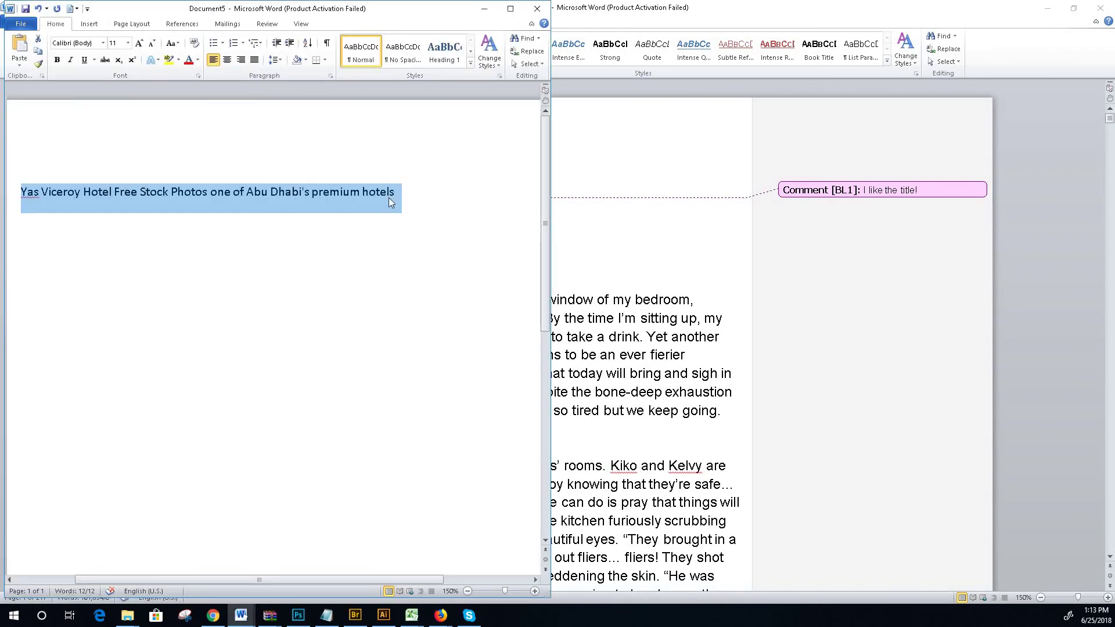
pyautogui.hotkey('ctrl', 'v')
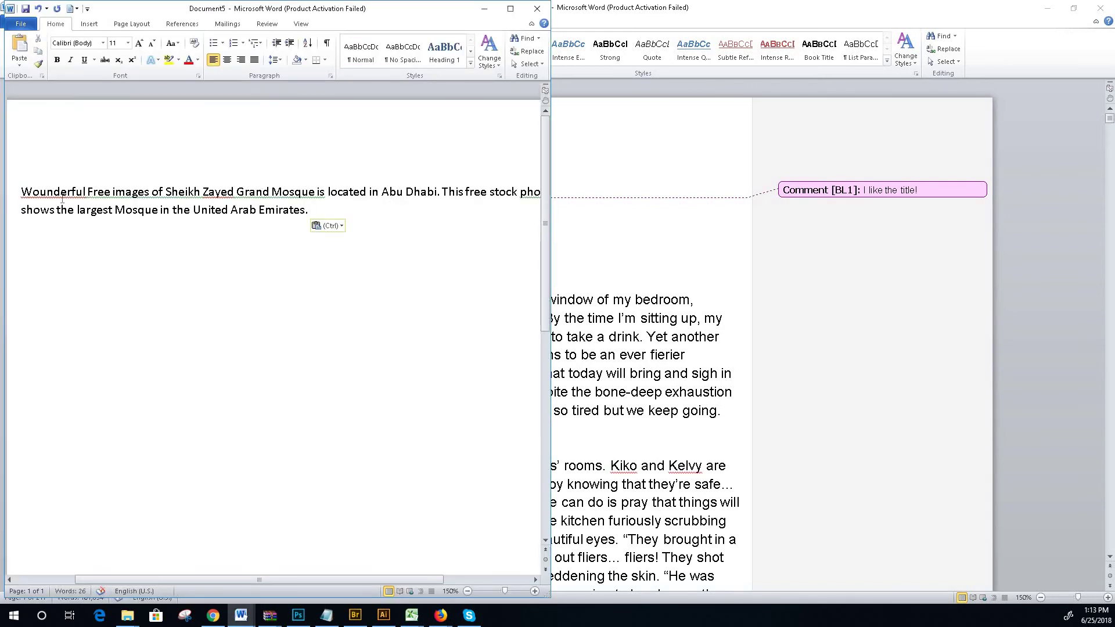
# - Correct "Wounderful" to "Wonderful" and insert ", the building" after "Sheikh Zayed Grand Mosque"
pyautogui.rightClick(62, 195)
pyautogui.click(49, 211)
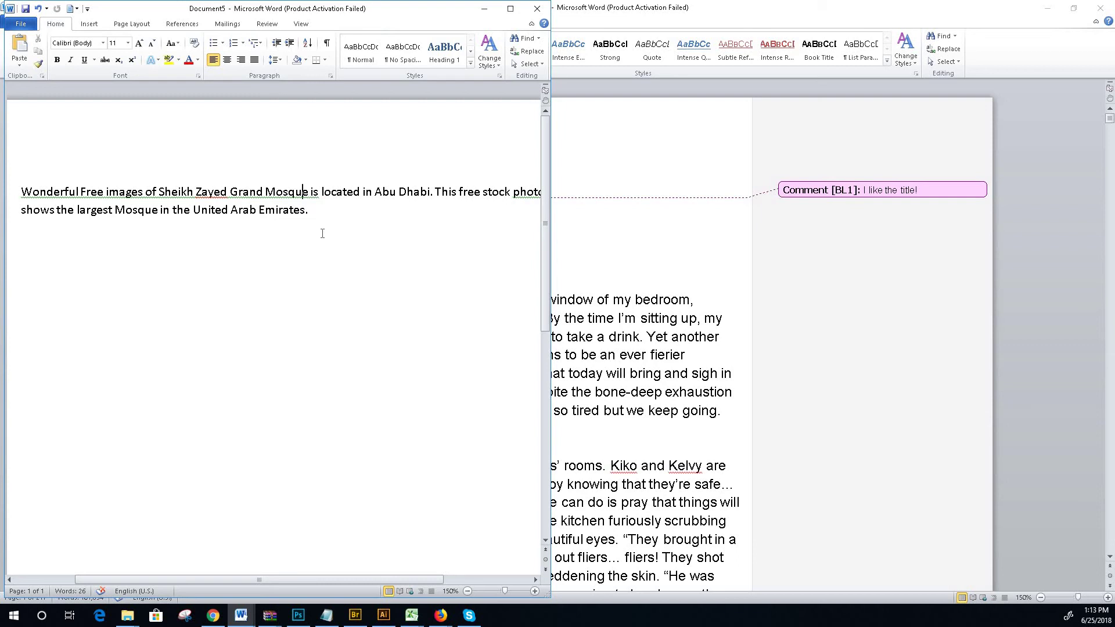
pyautogui.press('Right')
pyautogui.write(', tyhge')
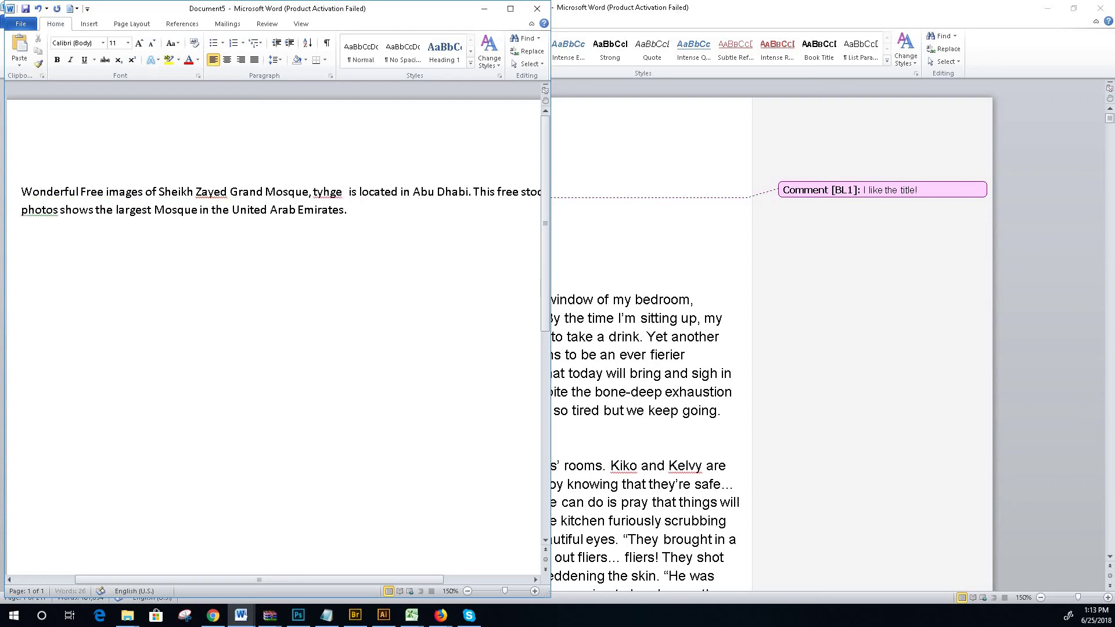
pyautogui.press('BackSpace')
pyautogui.press('BackSpace')
pyautogui.press('BackSpace')
pyautogui.press('BackSpace')
pyautogui.press('BackSpace')
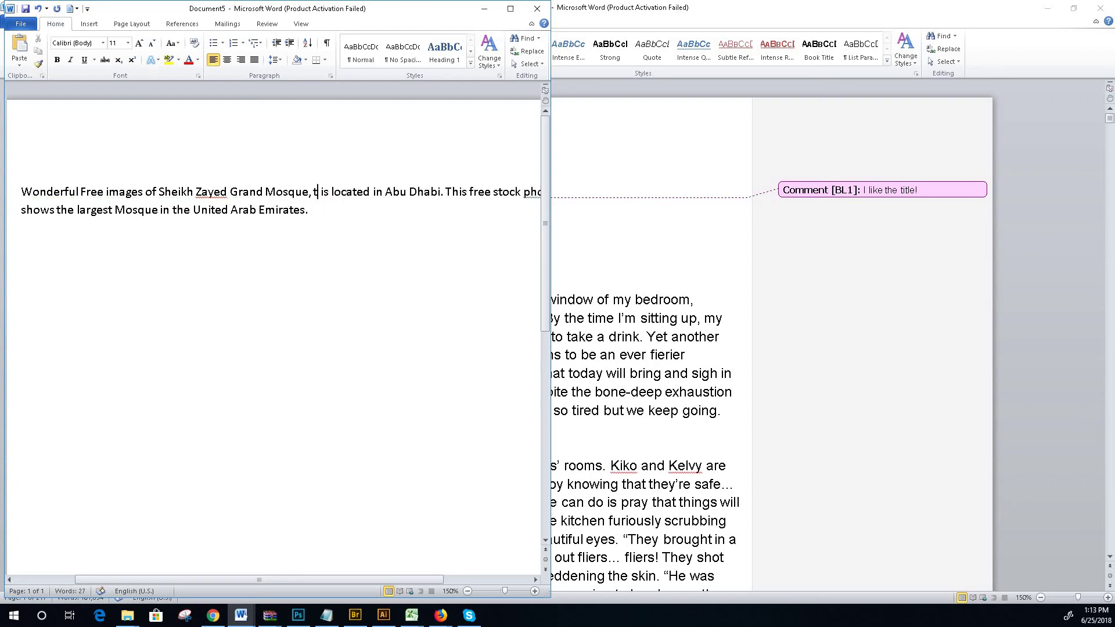
pyautogui.write('he building')
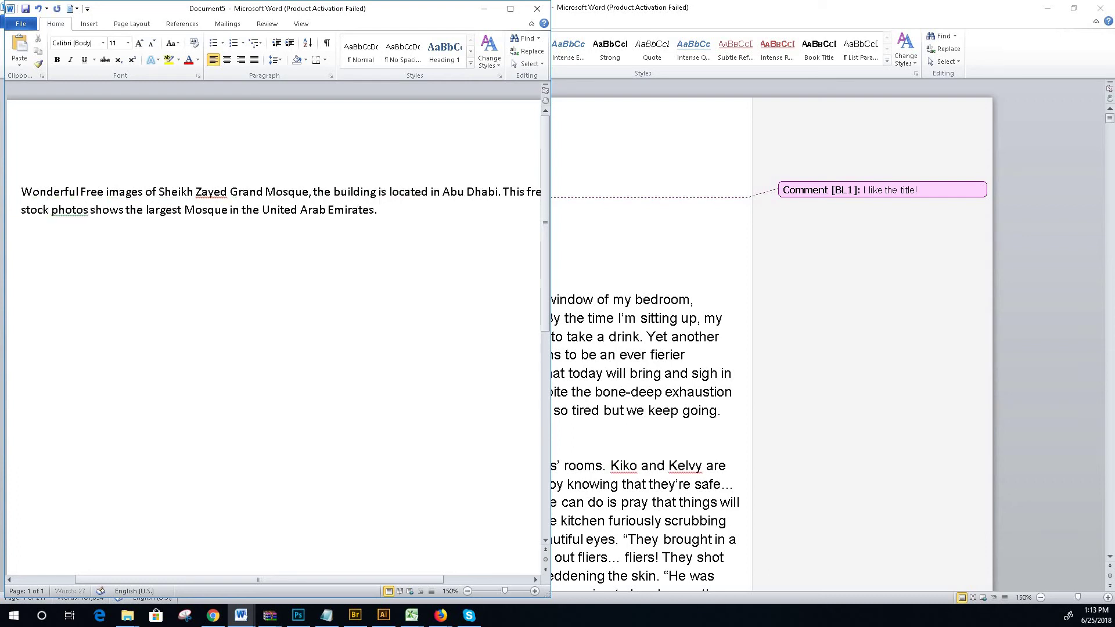
# - Copy the corrected paragraph from Word, minimize both Word windows and replace the second description paragraph in Firefox with it
pyautogui.moveTo(379, 210); pyautogui.dragTo(56, 193)
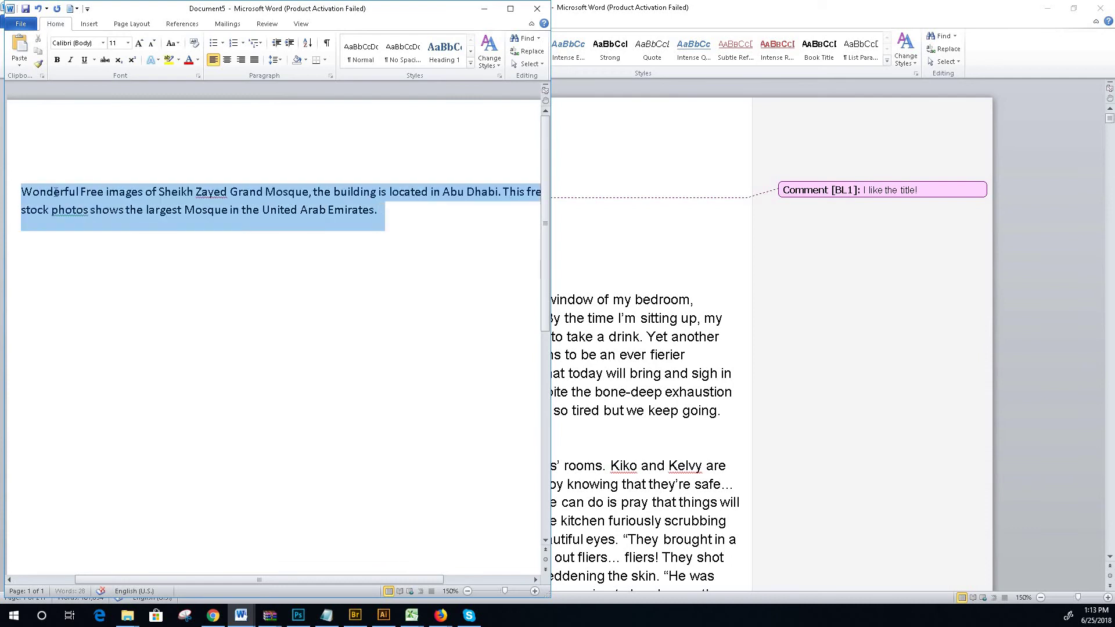
pyautogui.rightClick(85, 191)
pyautogui.click(130, 210)
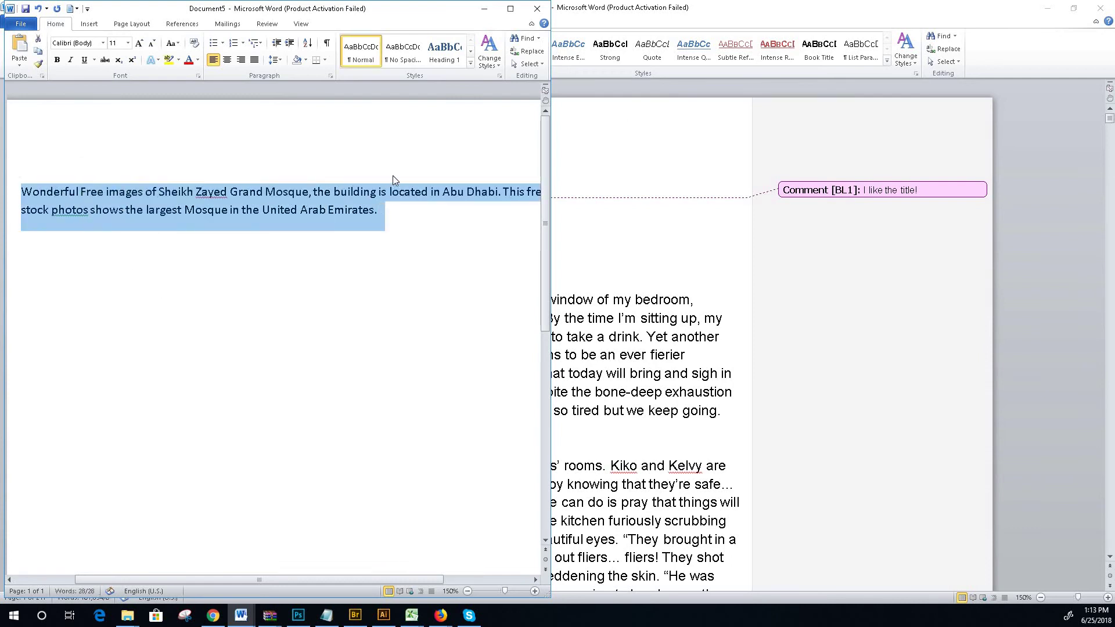
pyautogui.click(1049, 8)
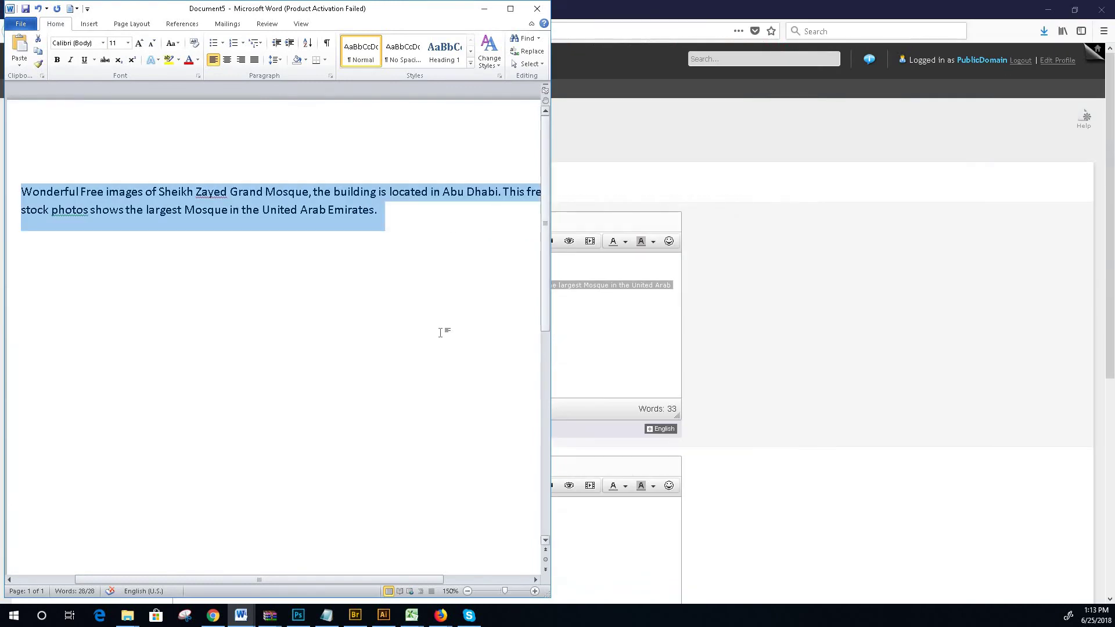
pyautogui.click(485, 8)
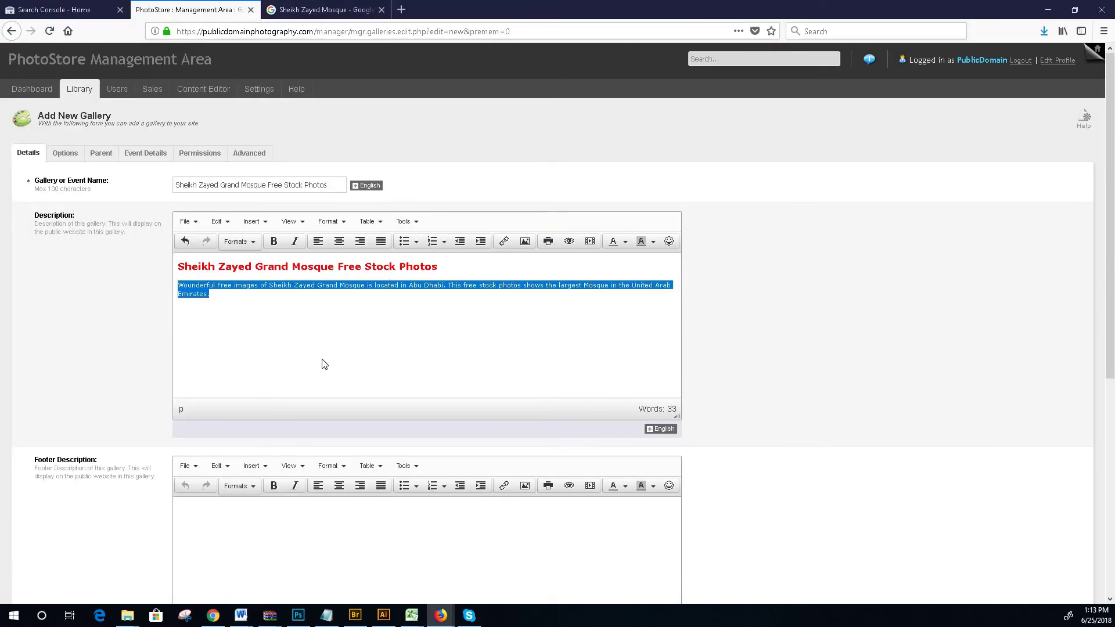
pyautogui.hotkey('ctrl', 'v')
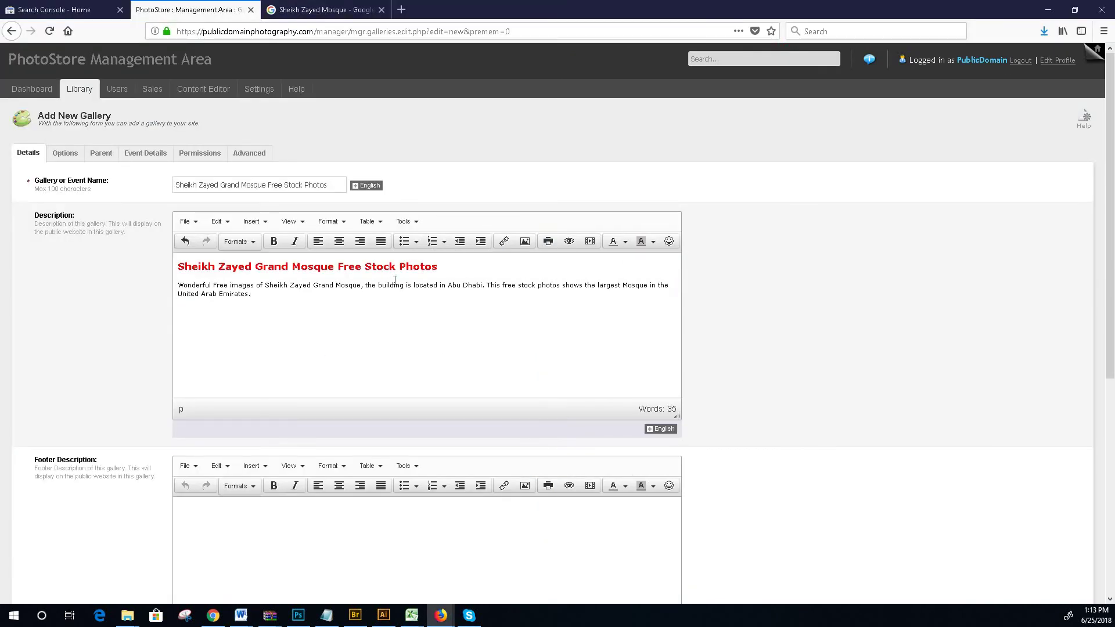
# - Copy the gallery name into the footer description and format it as a red header
pyautogui.moveTo(328, 185); pyautogui.dragTo(171, 186)
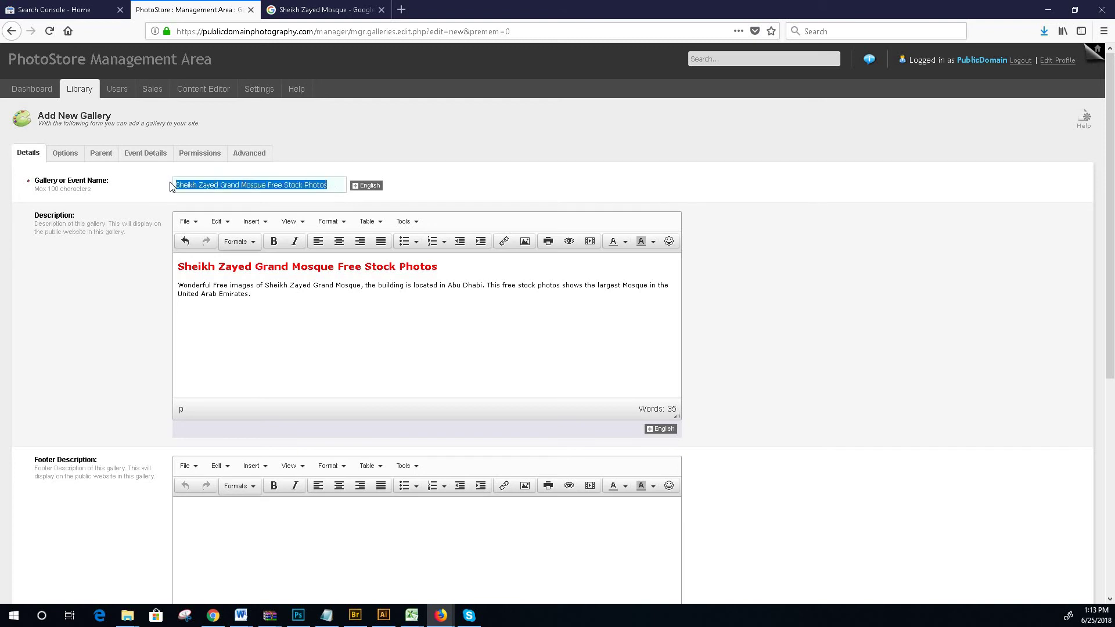
pyautogui.scroll(-3, 211, 360)
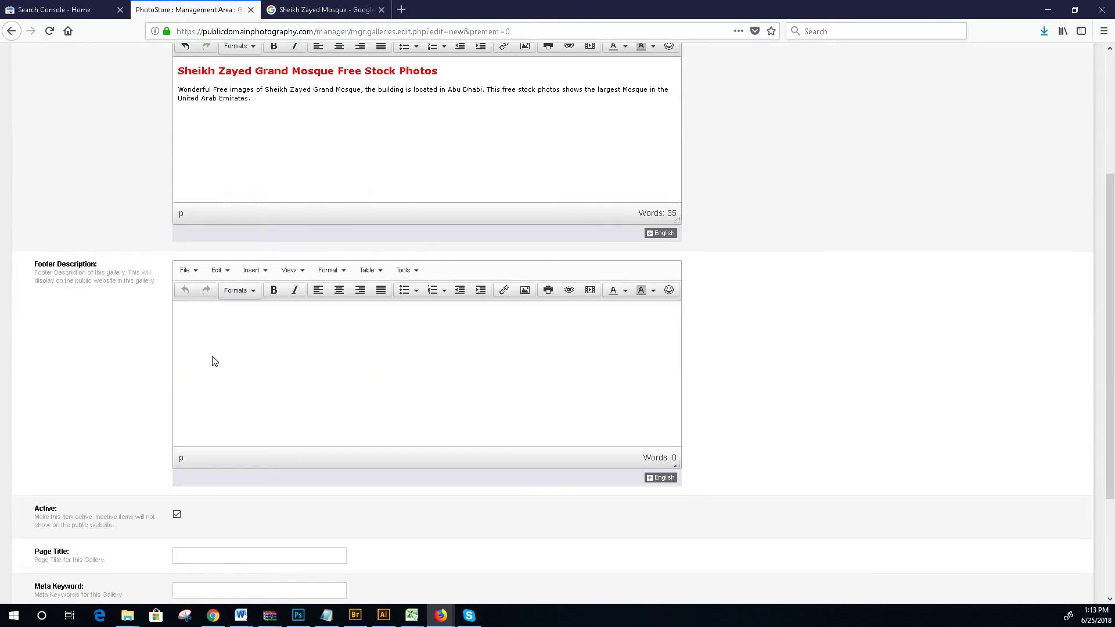
pyautogui.click(185, 306)
pyautogui.hotkey('ctrl', 'v')
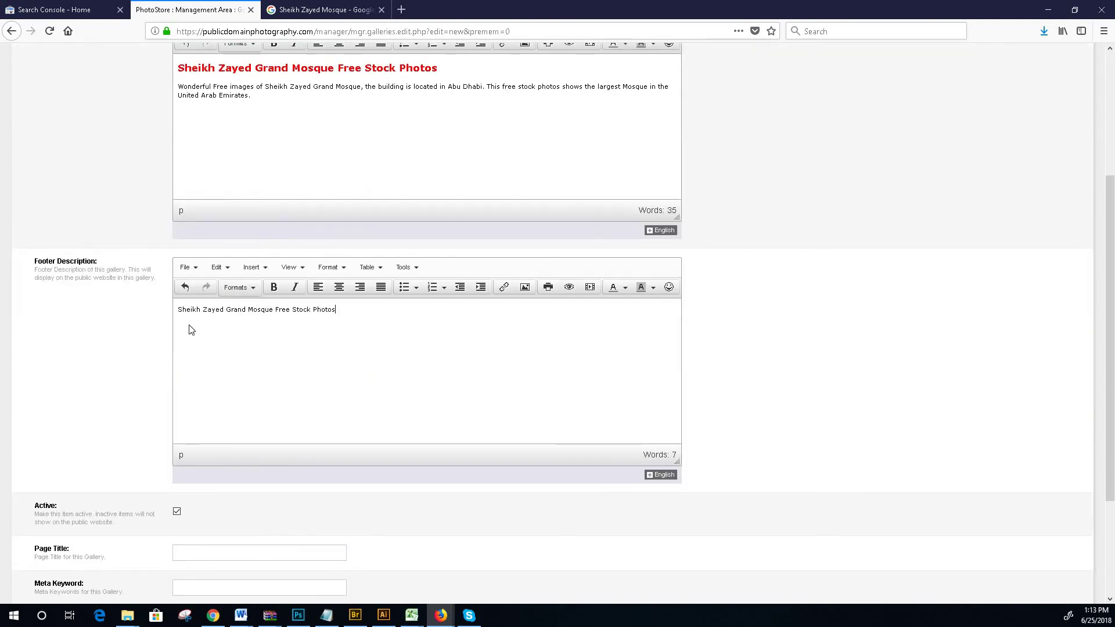
pyautogui.click(238, 288)
pyautogui.click(266, 349)
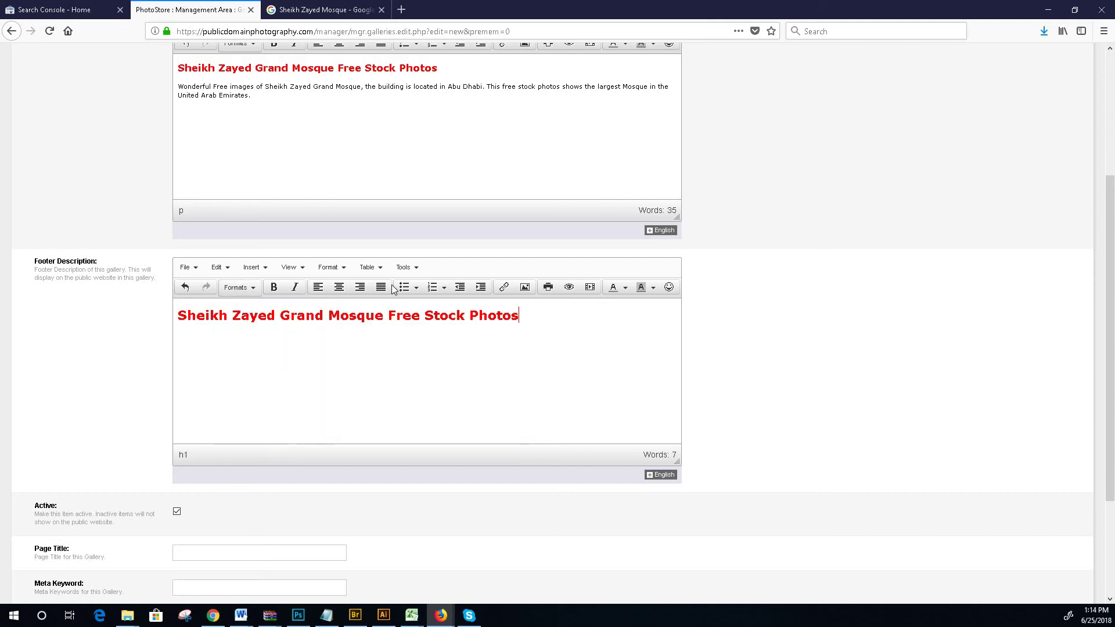
# - Change the footer header to an h3 heading with colour #000000 in its source code
pyautogui.click(405, 267)
pyautogui.click(444, 312)
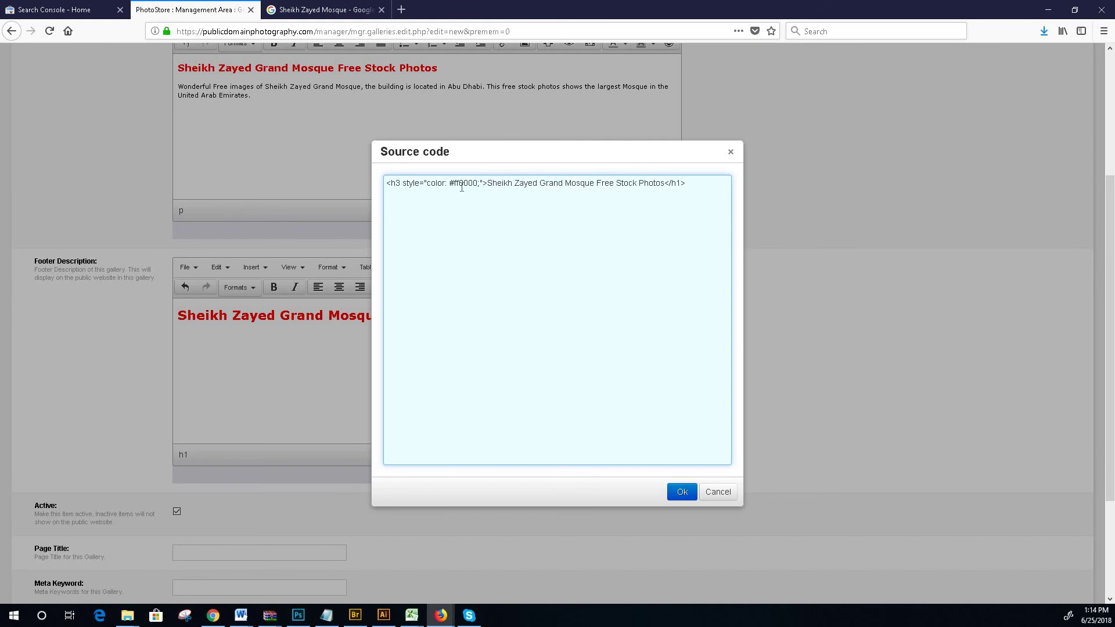
pyautogui.moveTo(455, 183); pyautogui.dragTo(463, 183)
pyautogui.write('00')
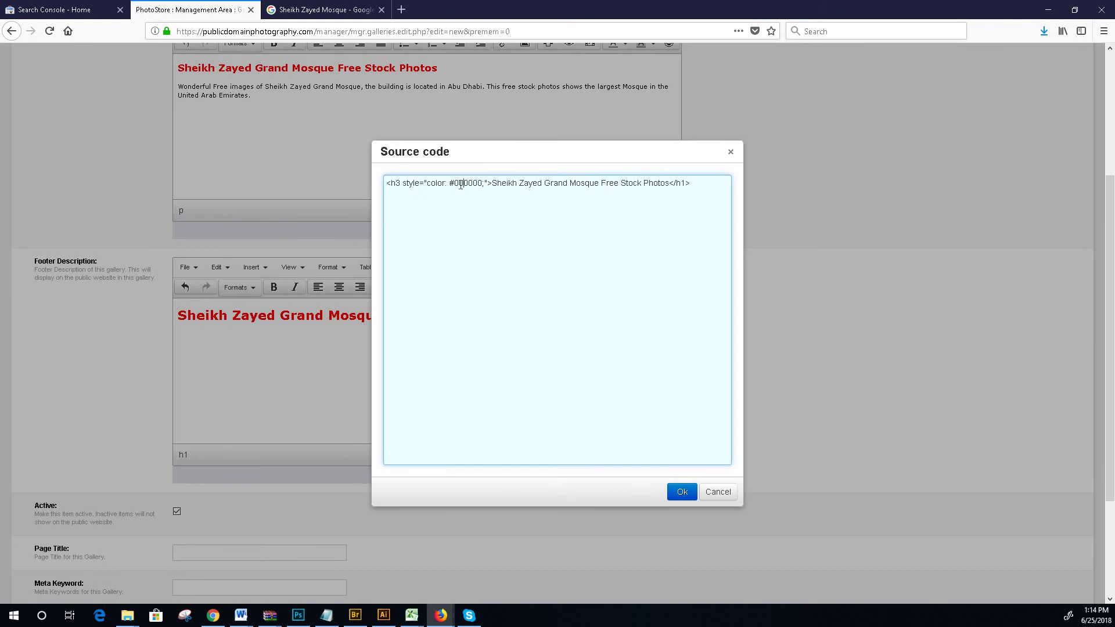
pyautogui.click(681, 492)
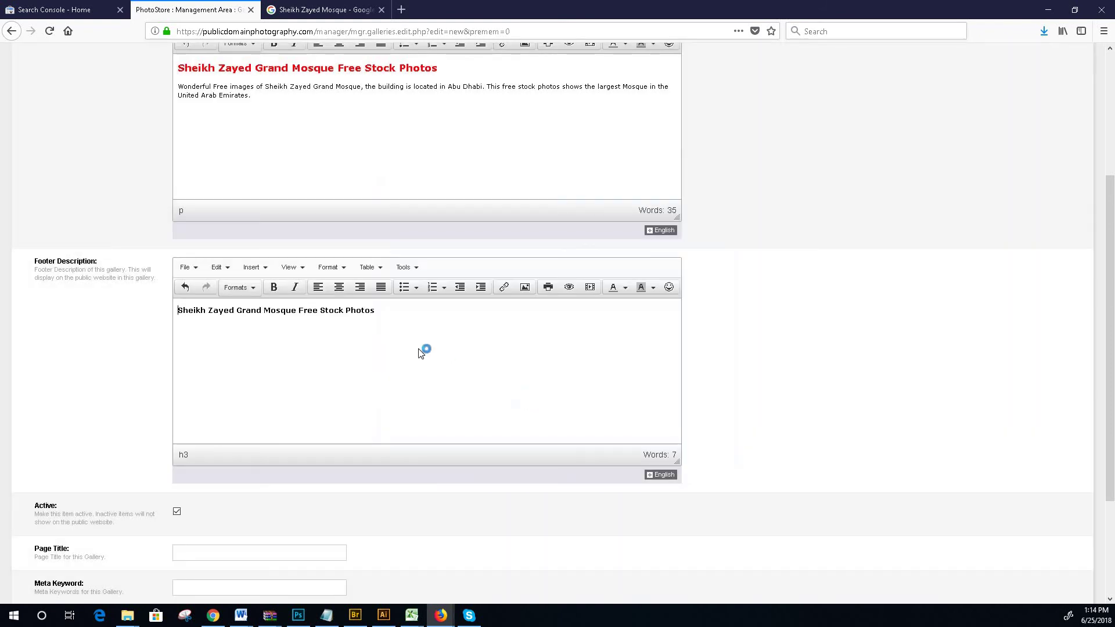
pyautogui.click(380, 311)
# - Copy the phrase "one the world's largest mosques" from the VisitAbuDhabi result in the Google search for Sheikh Zayed Mosque
pyautogui.click(322, 9)
pyautogui.scroll(-2, 253, 442)
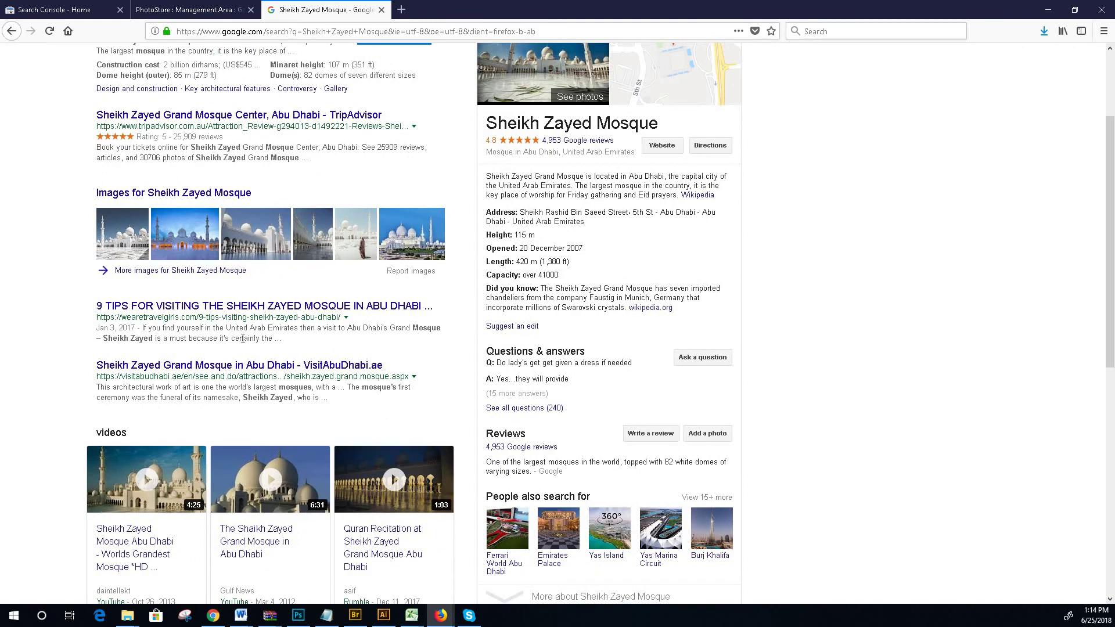
pyautogui.scroll(-1, 340, 349)
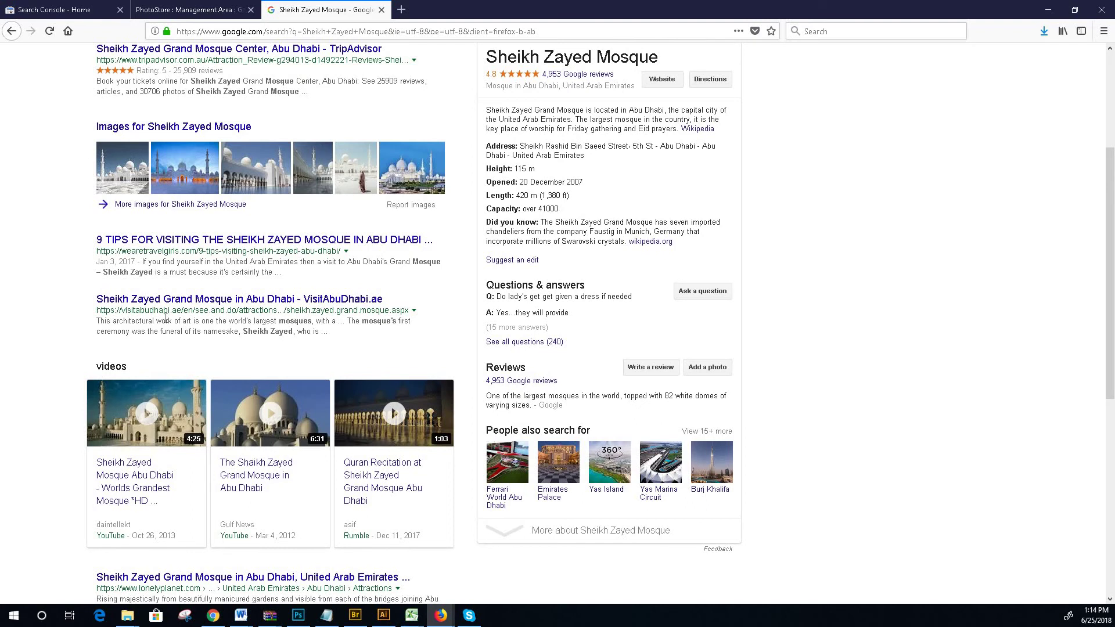
pyautogui.moveTo(199, 323); pyautogui.dragTo(310, 321)
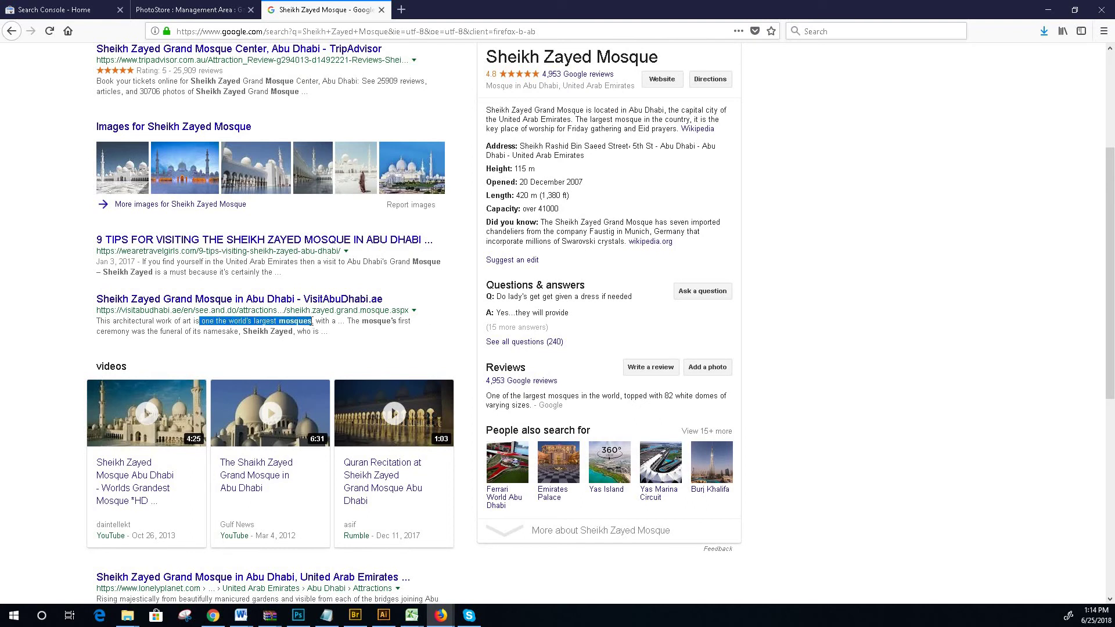
pyautogui.rightClick(308, 321)
pyautogui.click(332, 334)
# - Begin the gallery's footer paragraph with "Beautiful free stock images of" followed by the copied phrase about the world's largest mosques
pyautogui.click(186, 17)
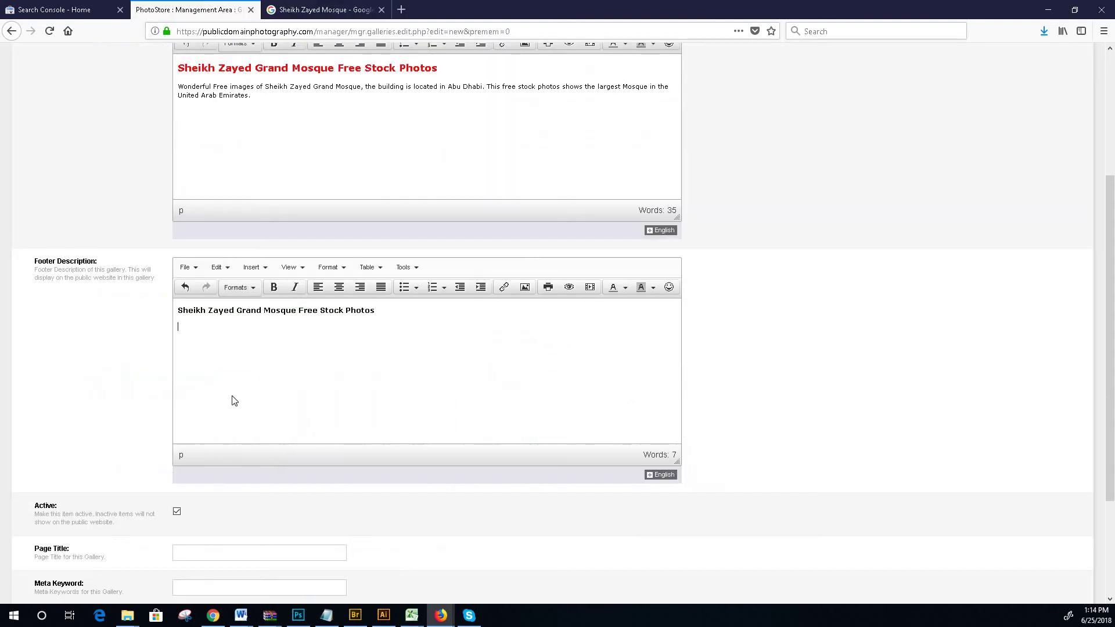
pyautogui.write('stunnign')
pyautogui.write('n')
pyautogui.press('BackSpace')
pyautogui.press('BackSpace')
pyautogui.press('BackSpace')
pyautogui.press('BackSpace')
pyautogui.press('BackSpace')
pyautogui.write('Beautiful free stock p')
pyautogui.press('BackSpace')
pyautogui.hotkey('ctrl', 'v')
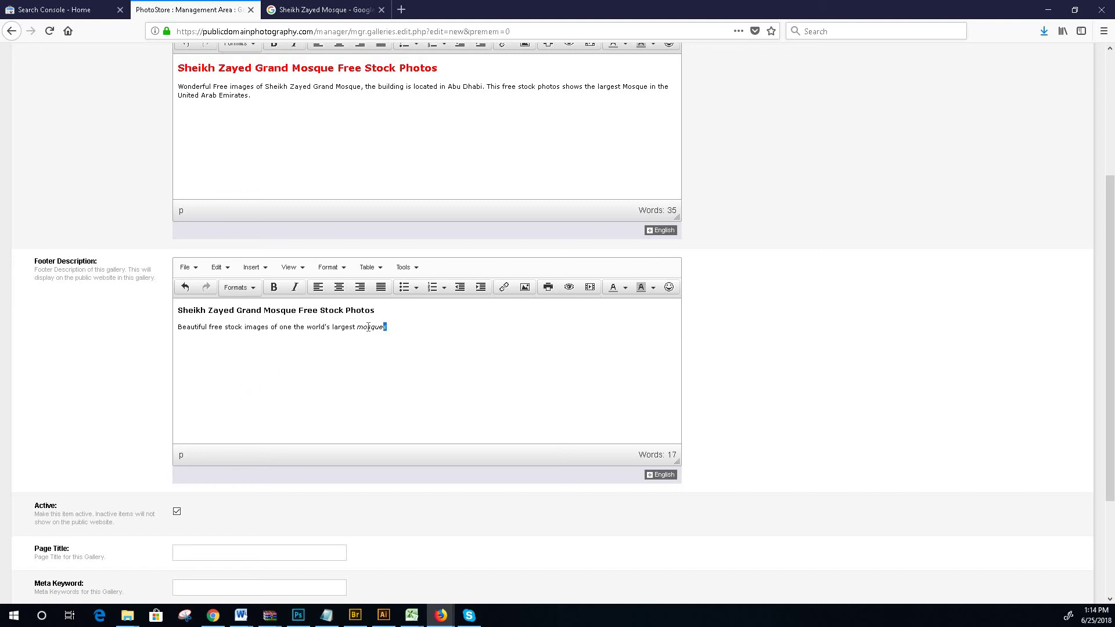
# - Remove the italics from "mosques" in the footer paragraph and add "the" after it
pyautogui.moveTo(369, 328); pyautogui.dragTo(358, 328)
pyautogui.click(287, 294)
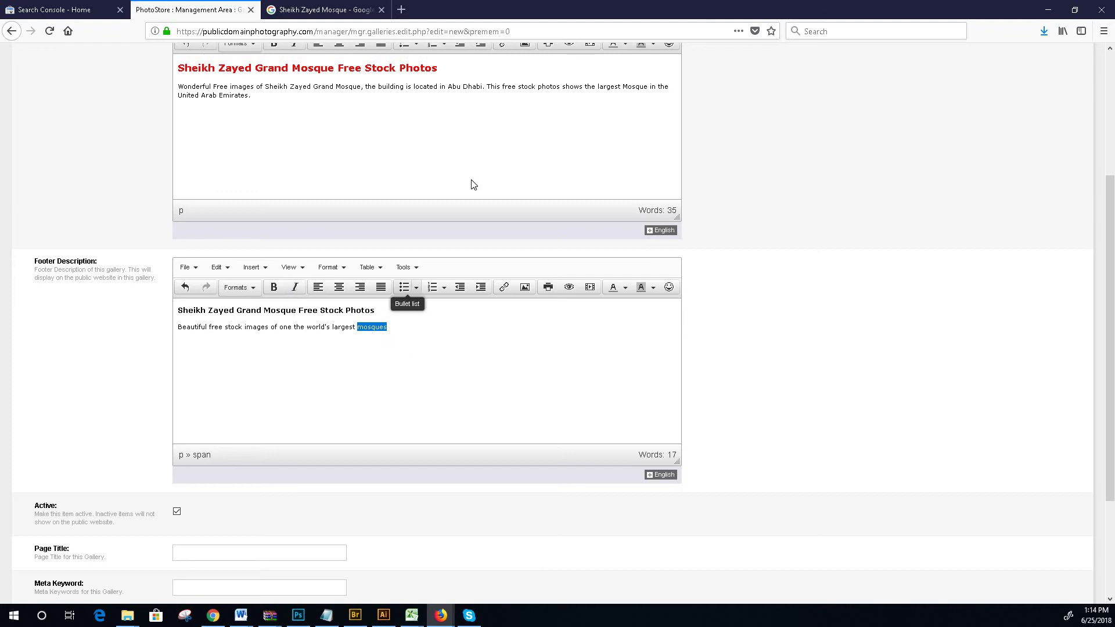
pyautogui.click(417, 328)
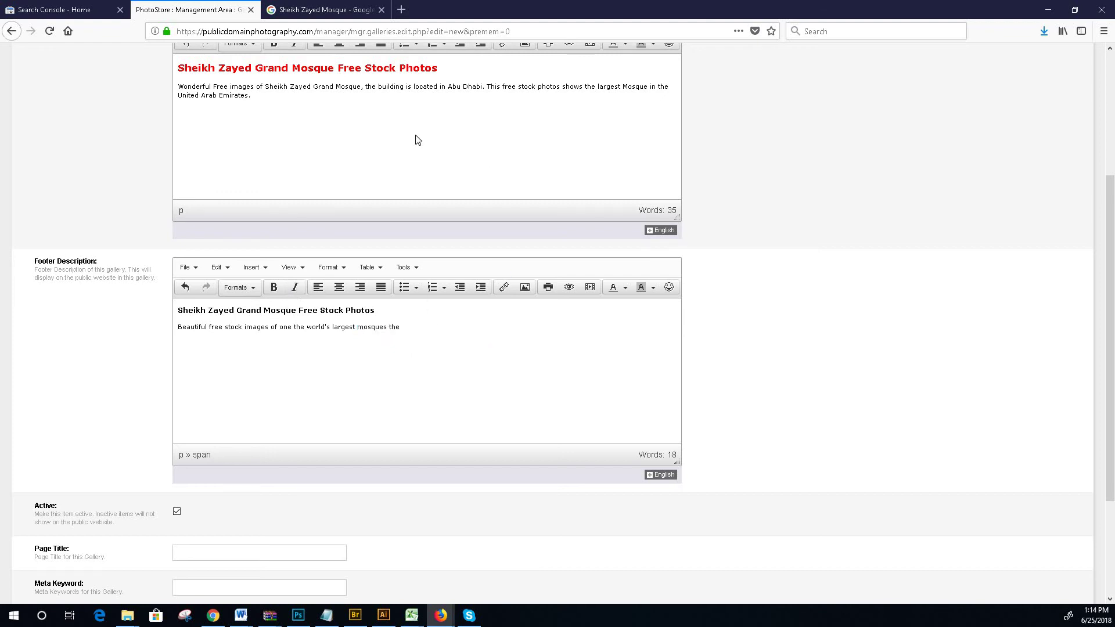
# - Copy "Sheikh Zayed Grand Mosque is located in Abu Dhabi," from the Google knowledge panel
pyautogui.click(348, 10)
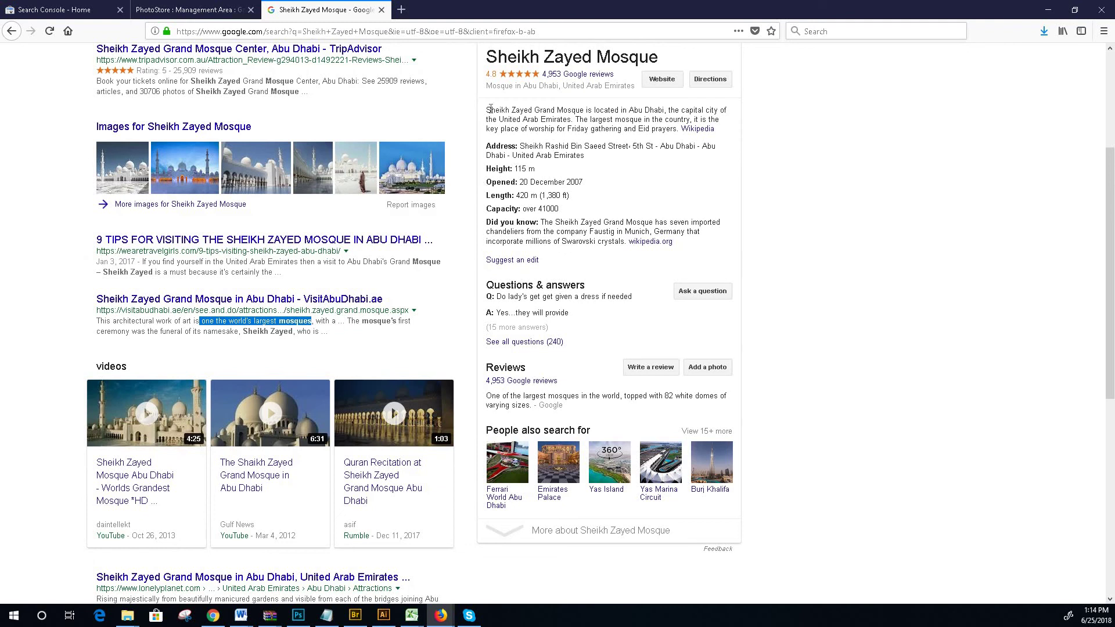
pyautogui.moveTo(486, 111); pyautogui.dragTo(668, 110)
pyautogui.rightClick(662, 108)
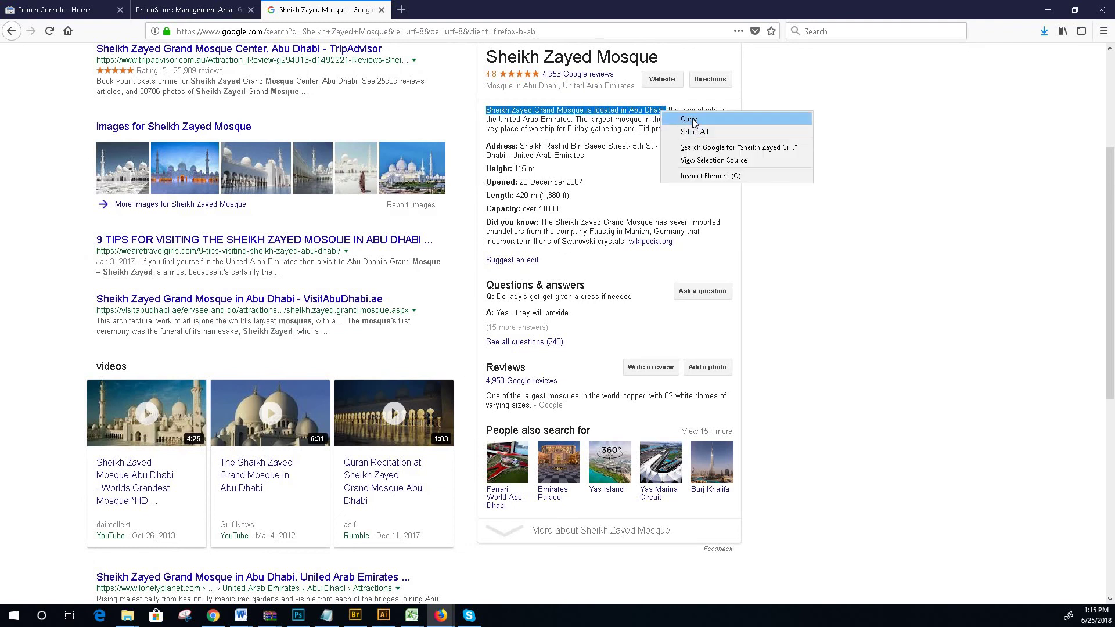
pyautogui.click(691, 119)
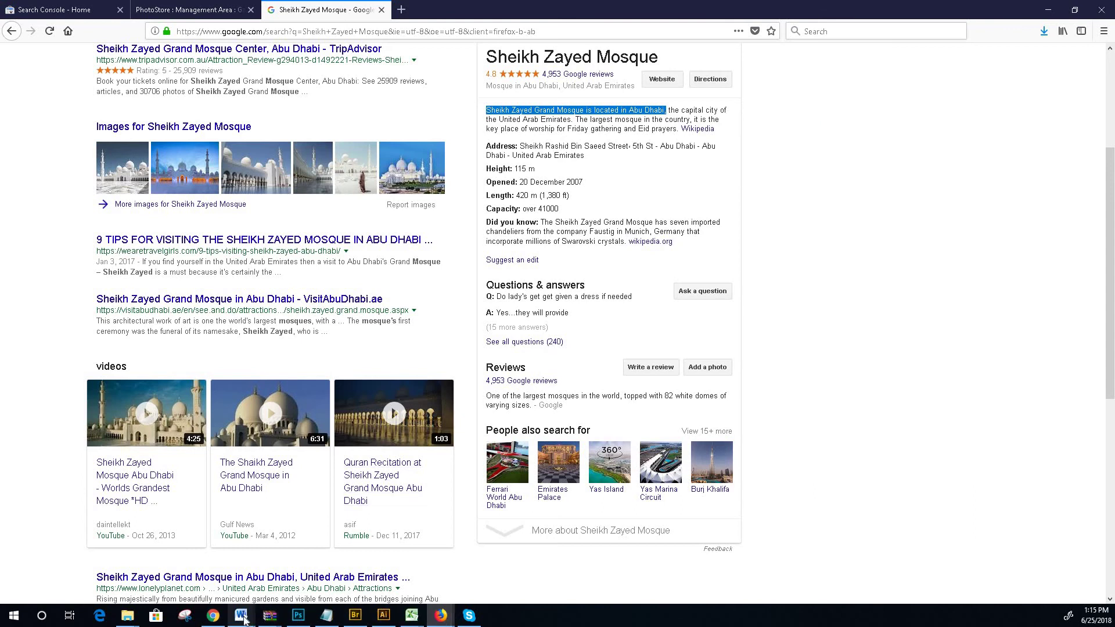
pyautogui.moveTo(241, 615)
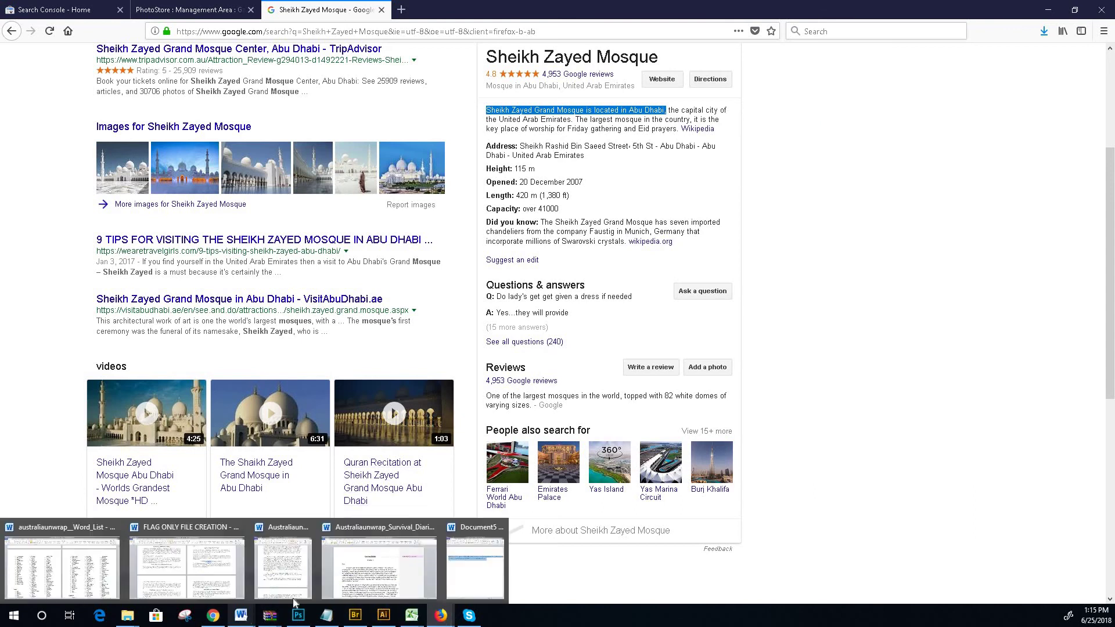
pyautogui.click(214, 617)
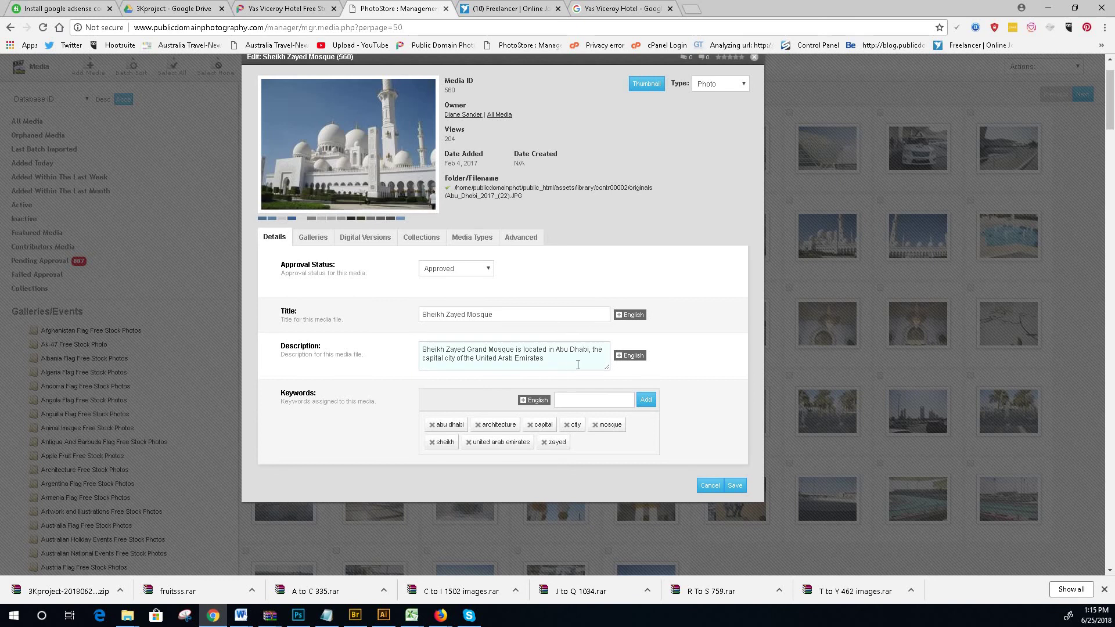
pyautogui.moveTo(441, 616)
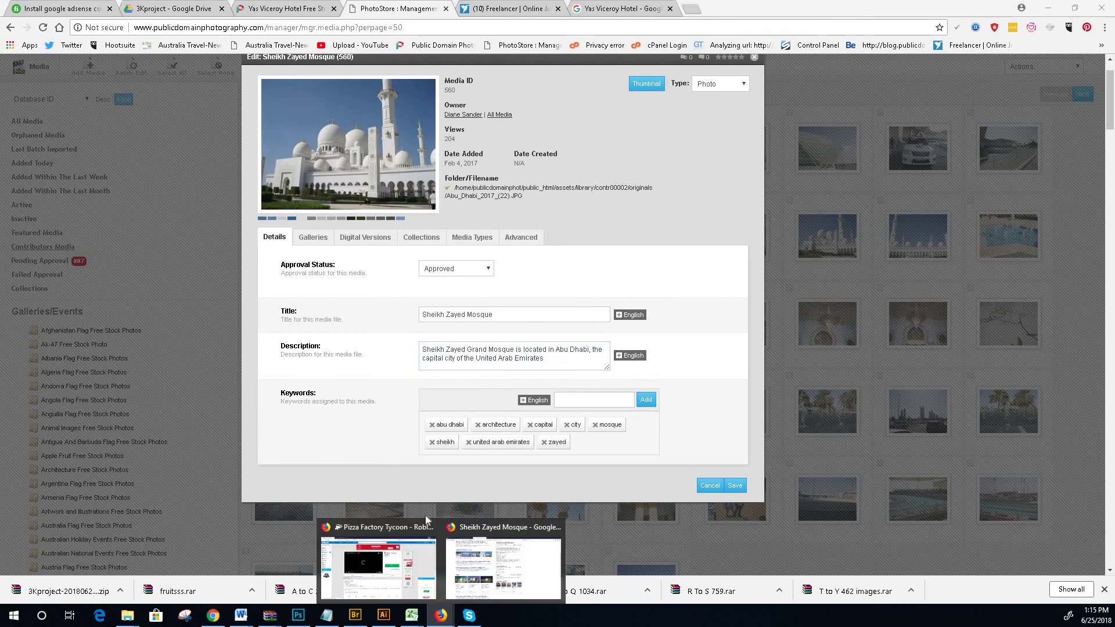
pyautogui.click(469, 548)
# - Paste the copied location text at the end of the footer paragraph and trim it to "Sheikh Zayed Grand Mosque located in Abu Dhabi."
pyautogui.click(188, 9)
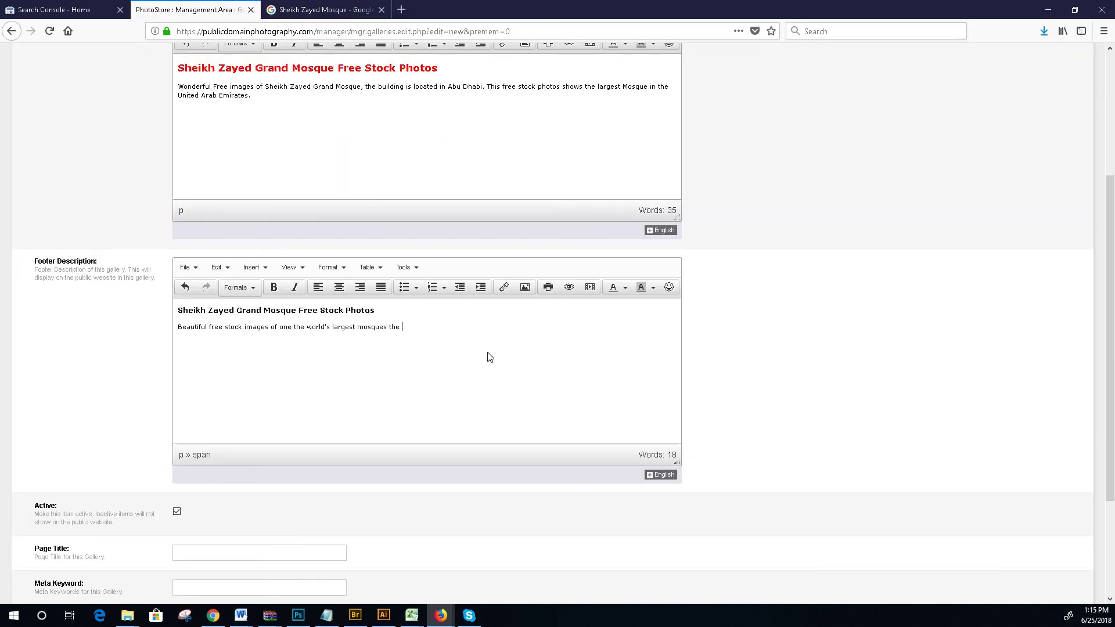
pyautogui.hotkey('ctrl', 'v')
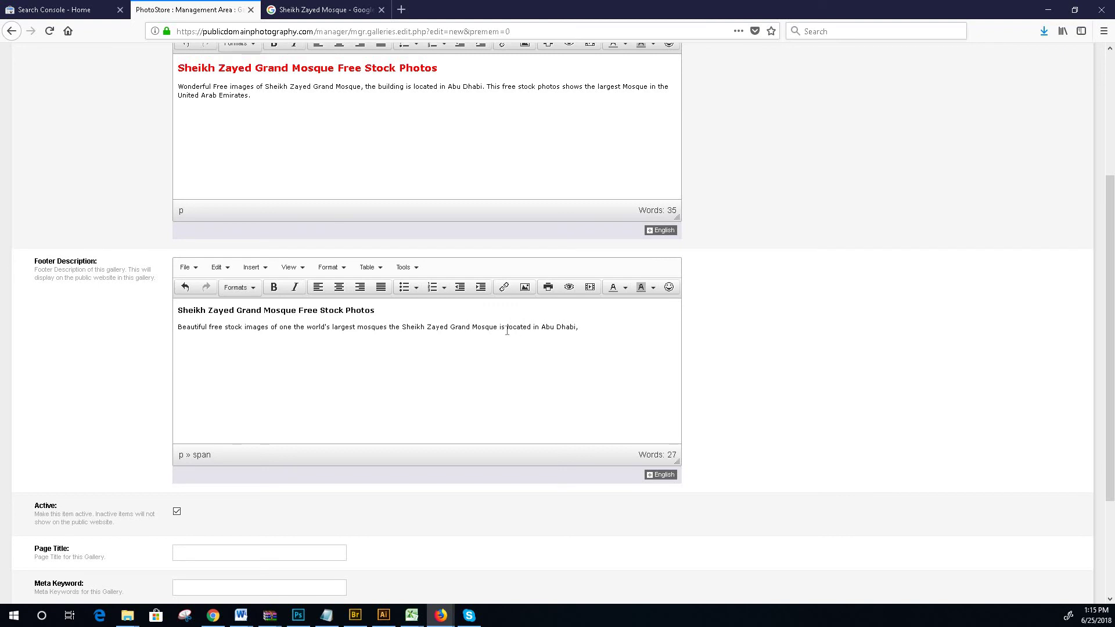
pyautogui.press('BackSpace')
pyautogui.press('BackSpace')
pyautogui.press('BackSpace')
# - Set the page title to the copied gallery name followed by "one of the worlds largest mosque's"
pyautogui.scroll(3, 312, 207)
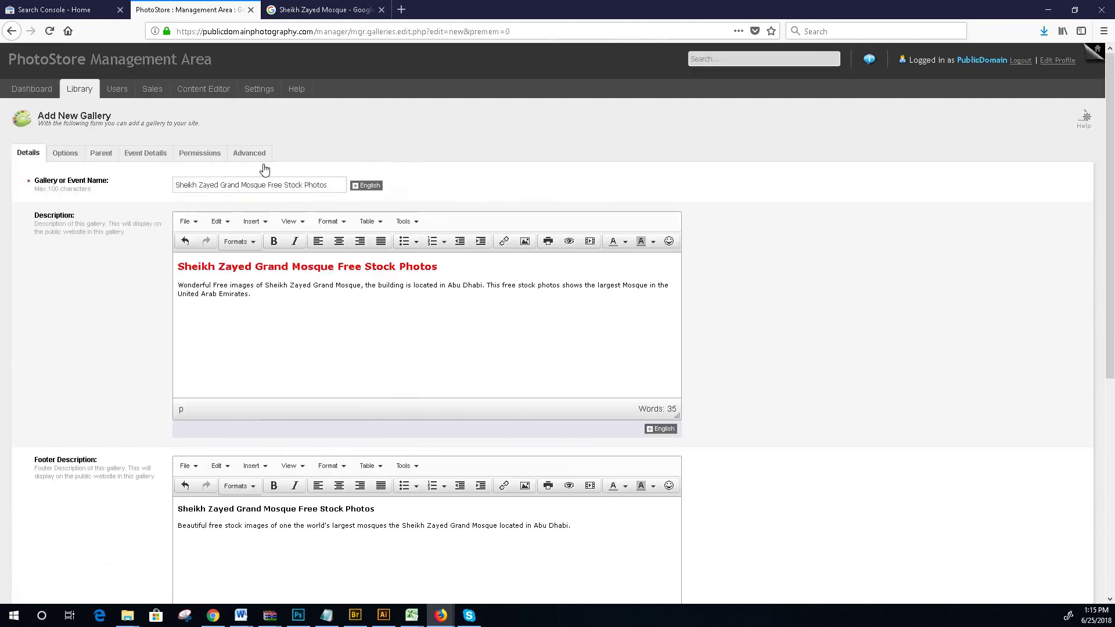
pyautogui.tripleClick(215, 184)
pyautogui.rightClick(216, 182)
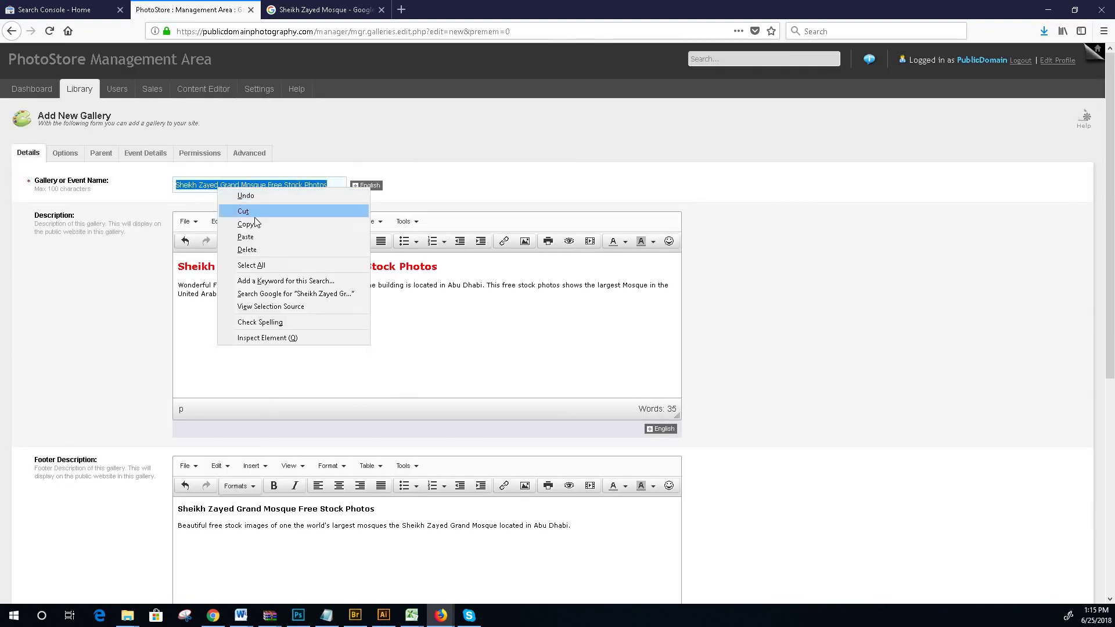
pyautogui.click(325, 215)
pyautogui.scroll(-2, 346, 379)
pyautogui.scroll(-4, 346, 378)
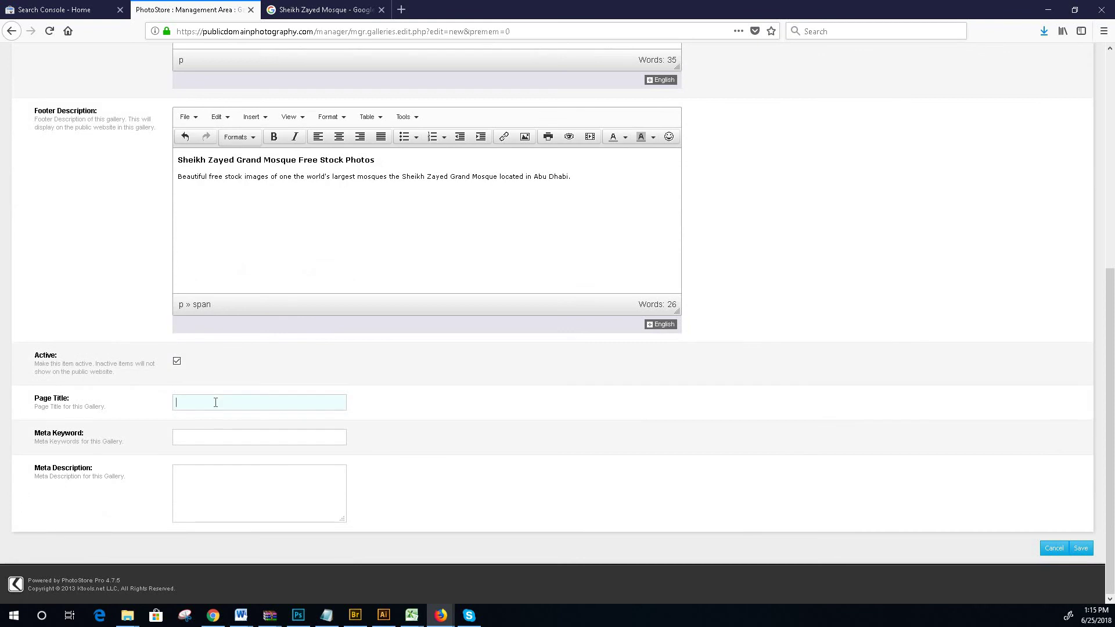
pyautogui.hotkey('ctrl', 'v')
pyautogui.write("one of the worlds largest mosque's")
# - Set the meta keywords to "Sheikh Zayed Grand Mosque Free Stock Photos, Sheikh Zayed Grand Mosque Free Stock Images,"
pyautogui.rightClick(217, 432)
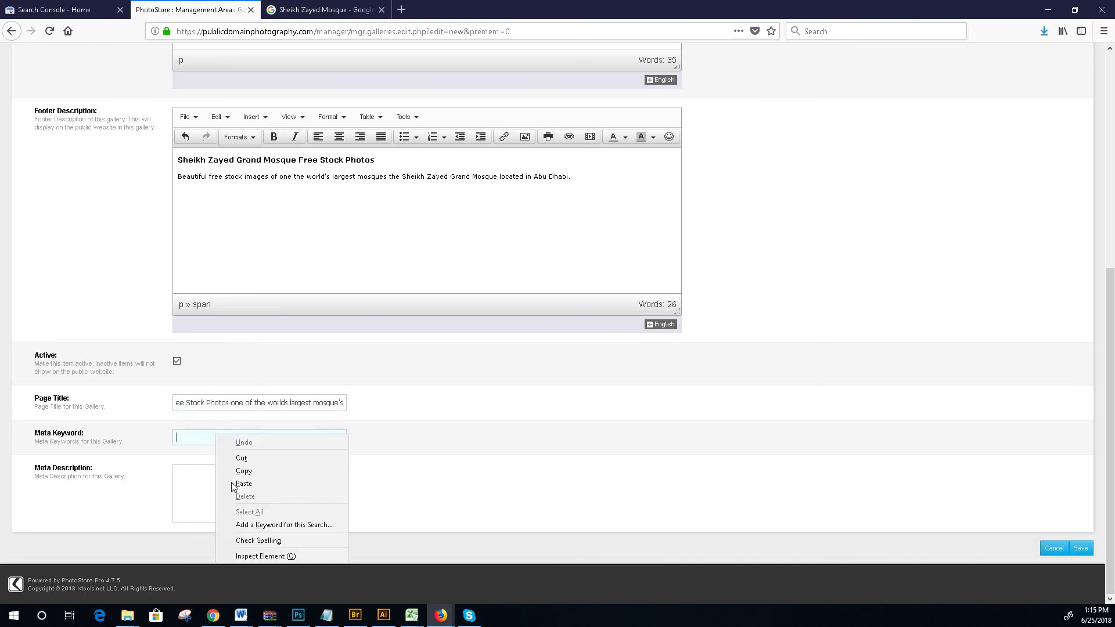
pyautogui.click(251, 484)
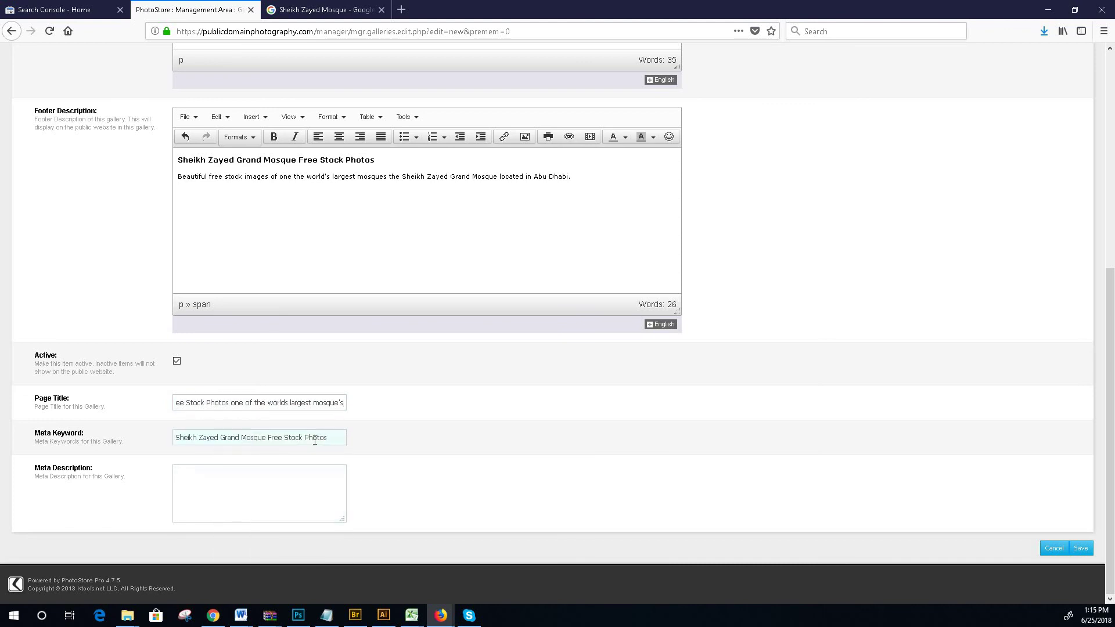
pyautogui.rightClick(345, 445)
pyautogui.click(384, 489)
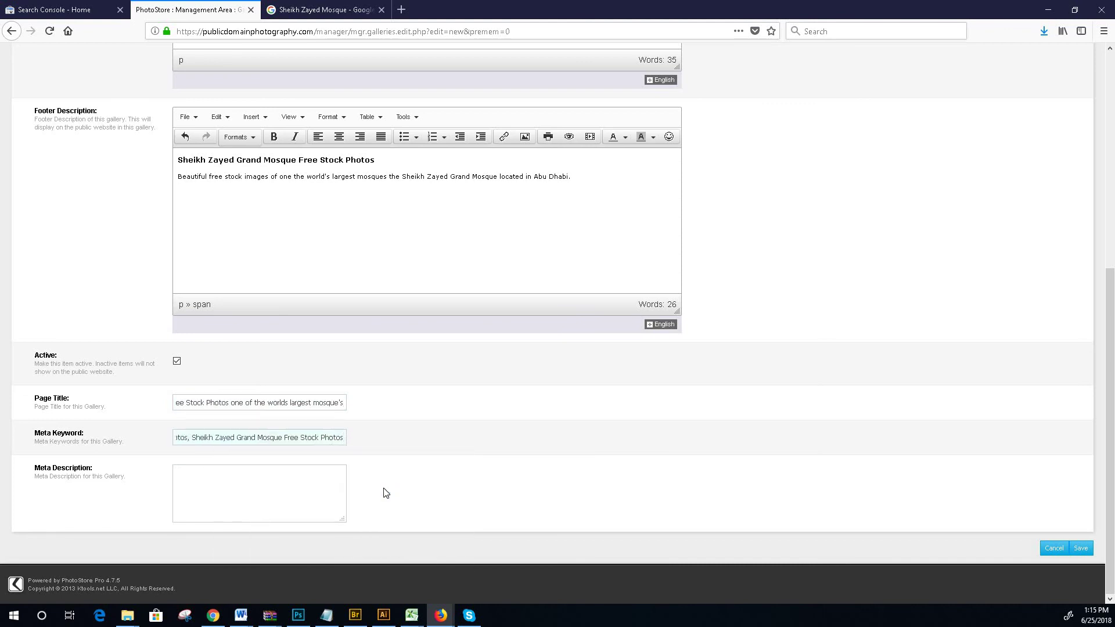
pyautogui.press('BackSpace')
pyautogui.press('BackSpace')
pyautogui.press('BackSpace')
pyautogui.press('BackSpace')
pyautogui.press('BackSpace')
pyautogui.write('I')
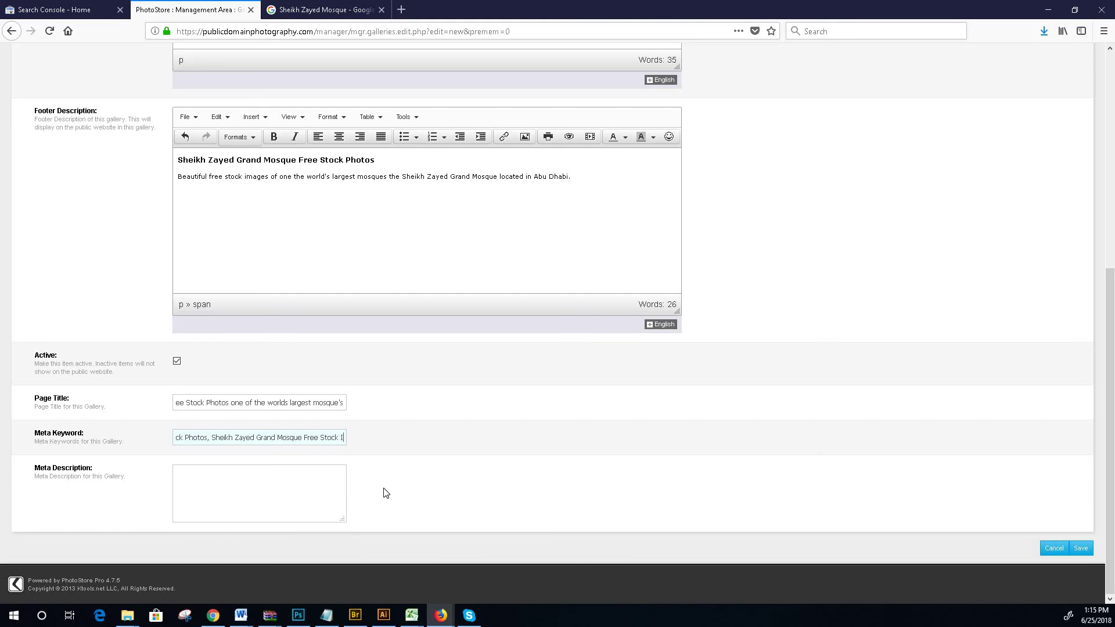
pyautogui.write('mages,')
# - Copy "Sheikh Zayed Grand Mosque" from the footer paragraph and append it to the meta keywords
pyautogui.moveTo(402, 176); pyautogui.dragTo(496, 175)
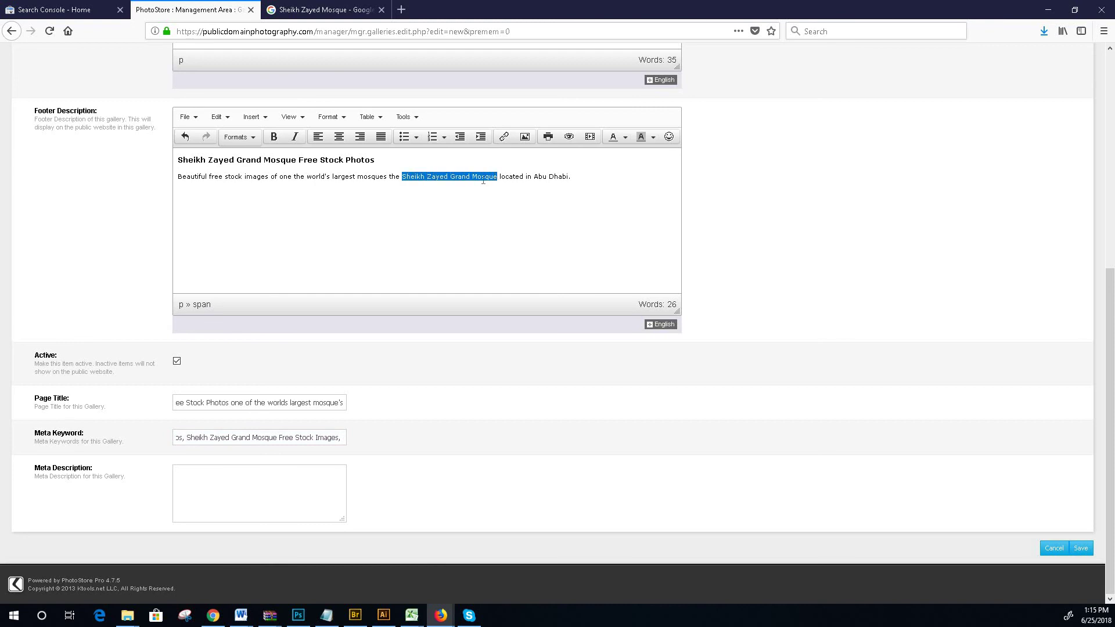
pyautogui.rightClick(483, 181)
pyautogui.click(404, 176)
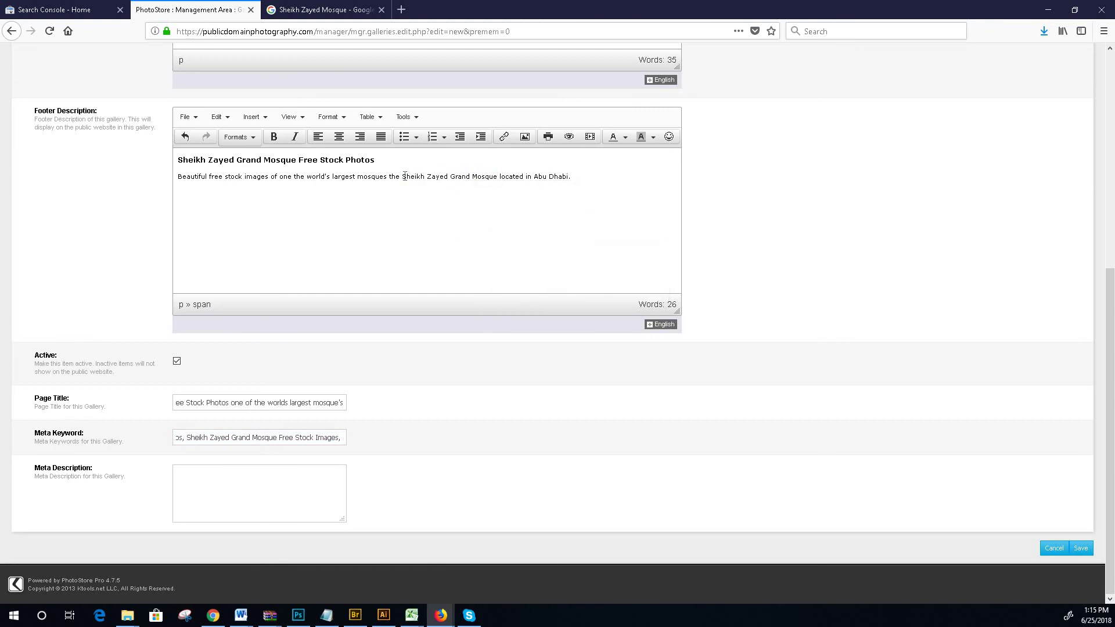
pyautogui.moveTo(402, 176); pyautogui.dragTo(497, 178)
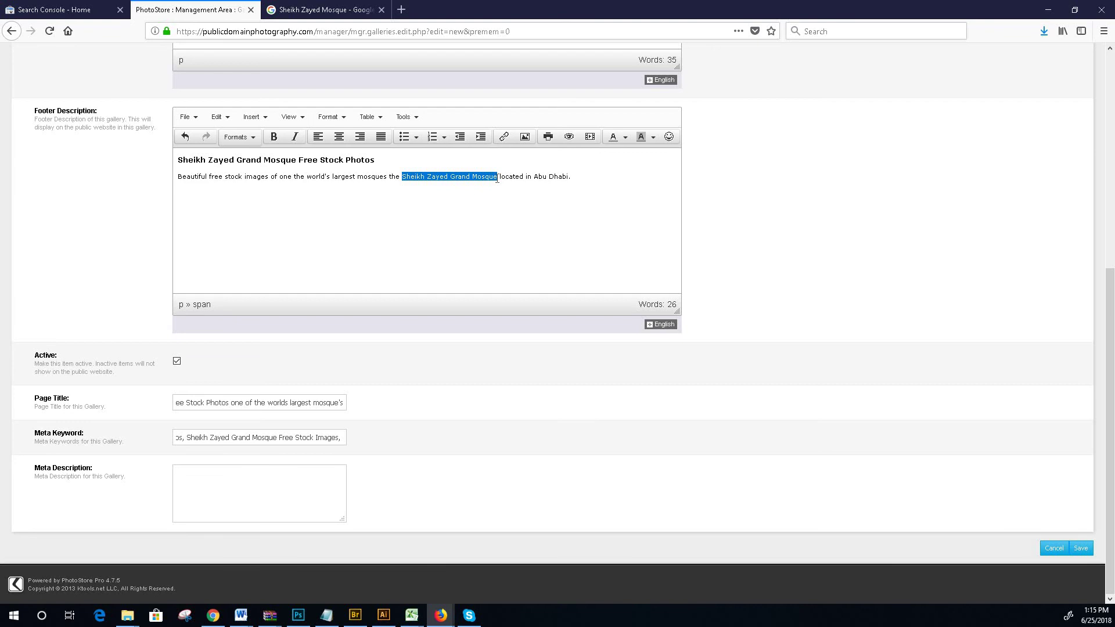
pyautogui.click(347, 437)
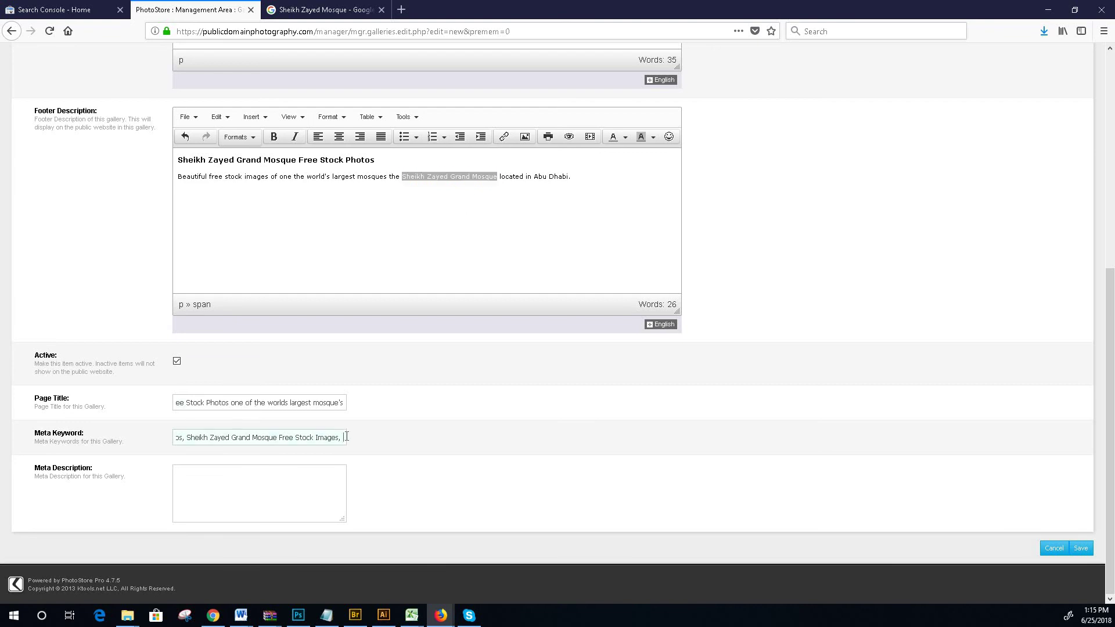
pyautogui.rightClick(346, 438)
pyautogui.click(412, 487)
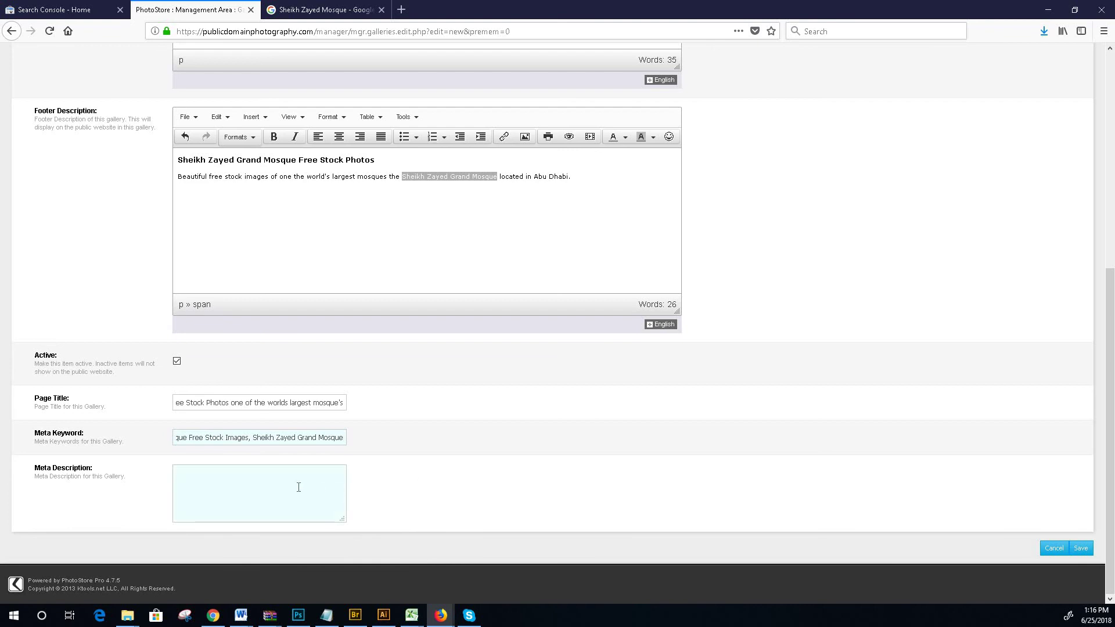
# - Copy the gallery name "Sheikh Zayed Grand Mosque Free Stock Photos" into the meta description
pyautogui.scroll(6, 331, 227)
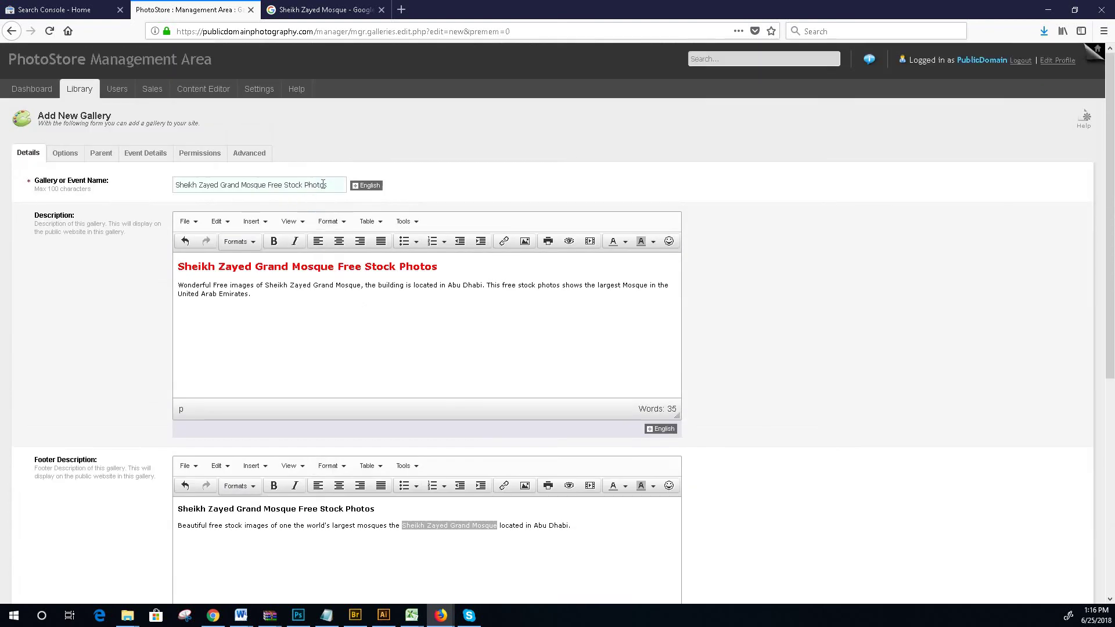
pyautogui.tripleClick(187, 187)
pyautogui.rightClick(223, 187)
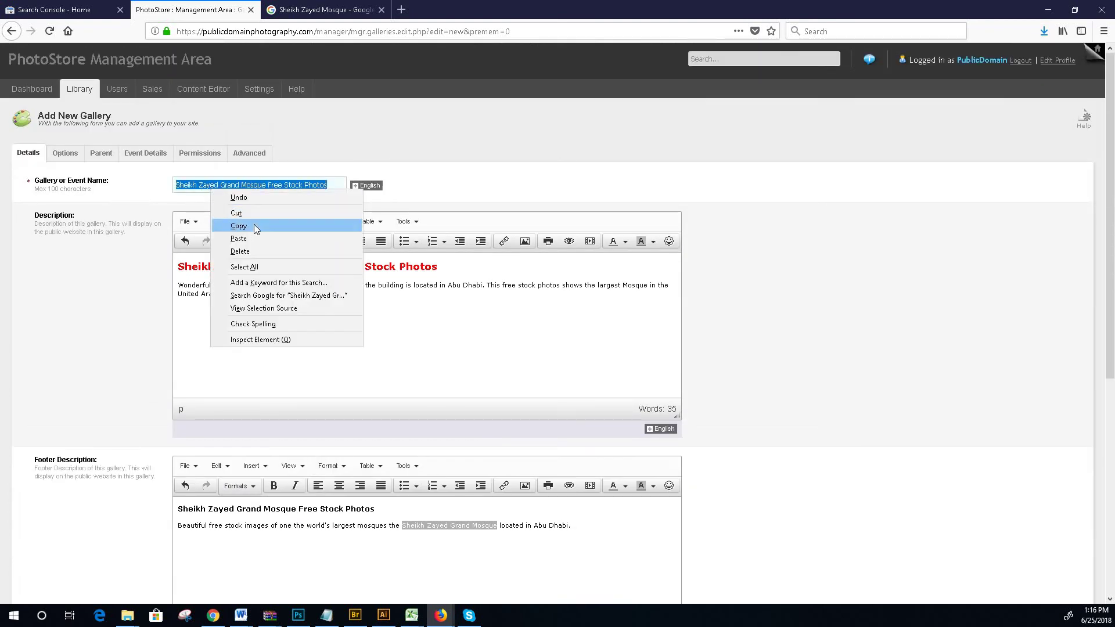
pyautogui.click(251, 225)
pyautogui.scroll(-4, 248, 389)
pyautogui.scroll(-3, 245, 388)
pyautogui.rightClick(218, 468)
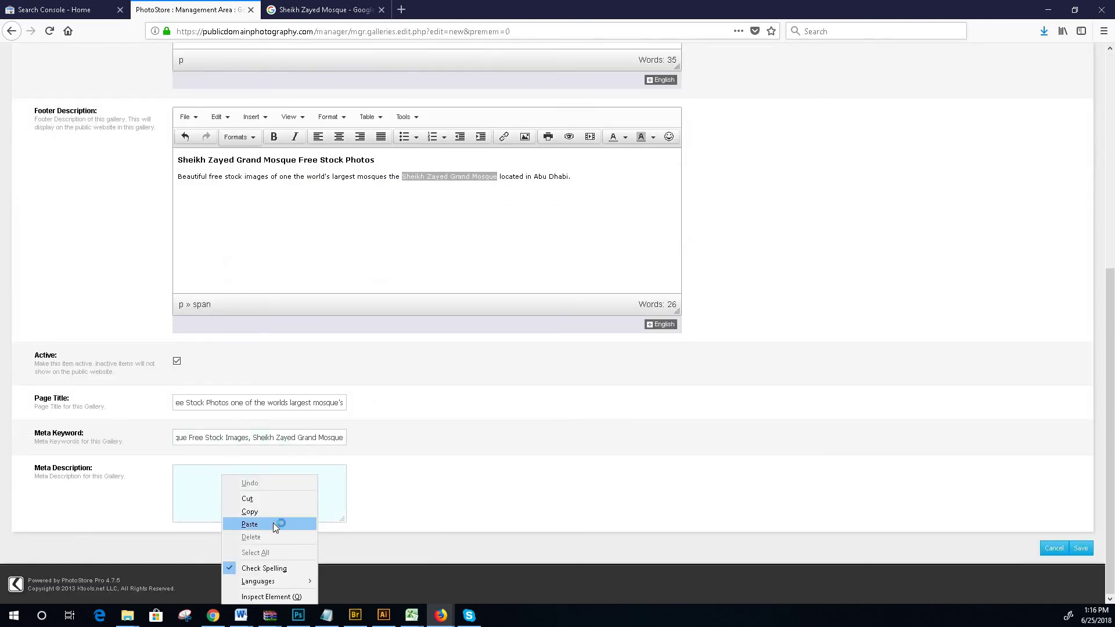
pyautogui.click(273, 523)
# - Copy cell D567 from the "12h finished (1)" Excel workbook and paste its text after the gallery name in the meta description
pyautogui.click(411, 615)
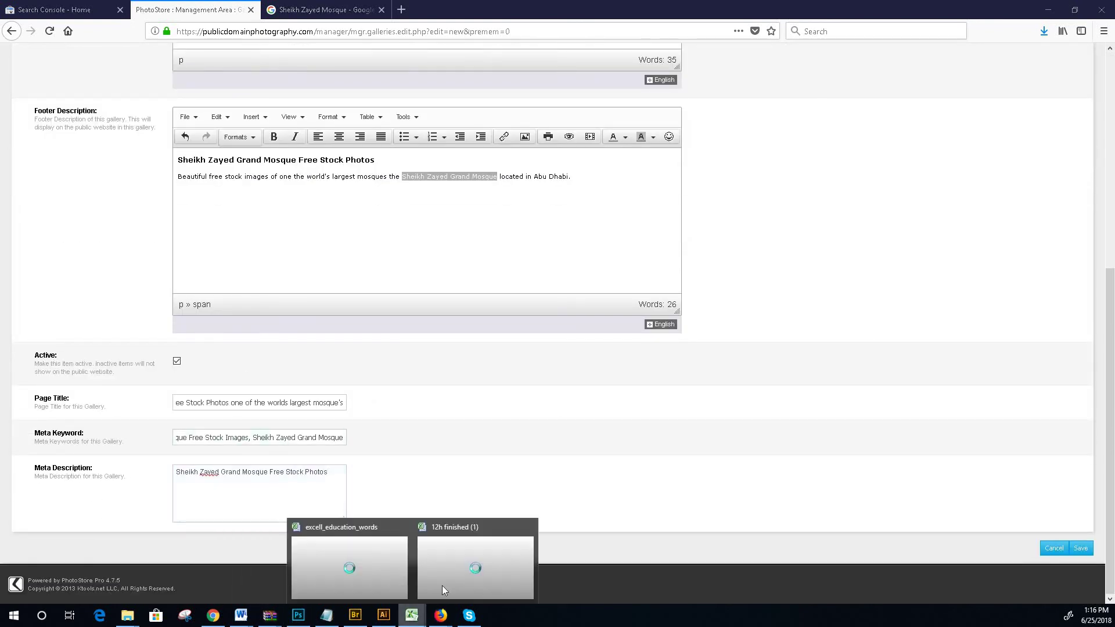
pyautogui.click(507, 549)
pyautogui.rightClick(506, 145)
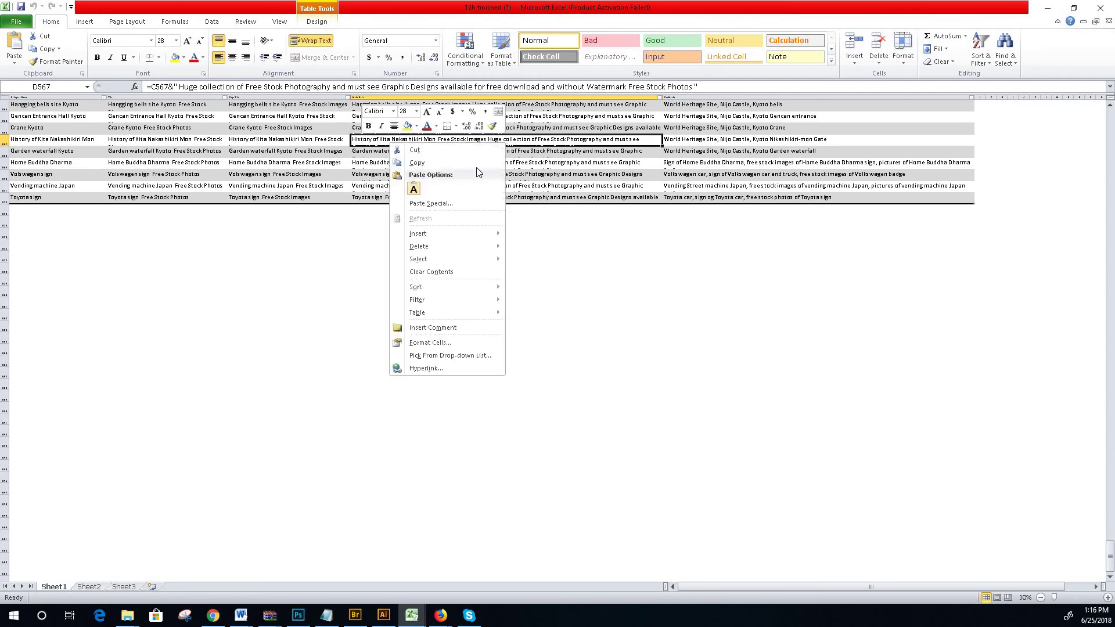
pyautogui.click(437, 160)
pyautogui.click(1048, 14)
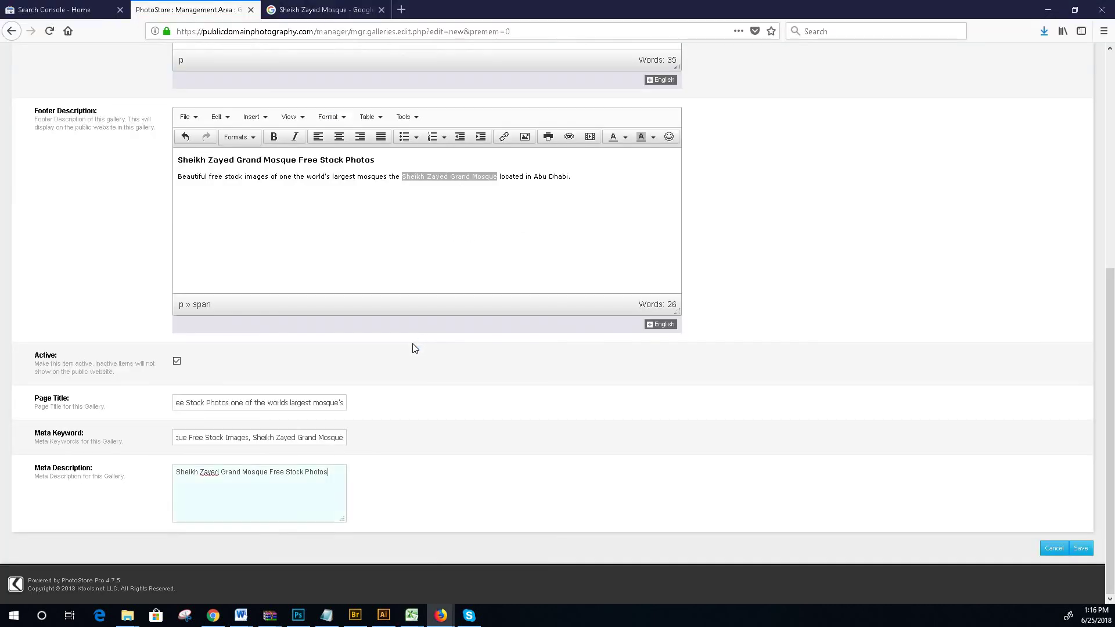
pyautogui.rightClick(337, 472)
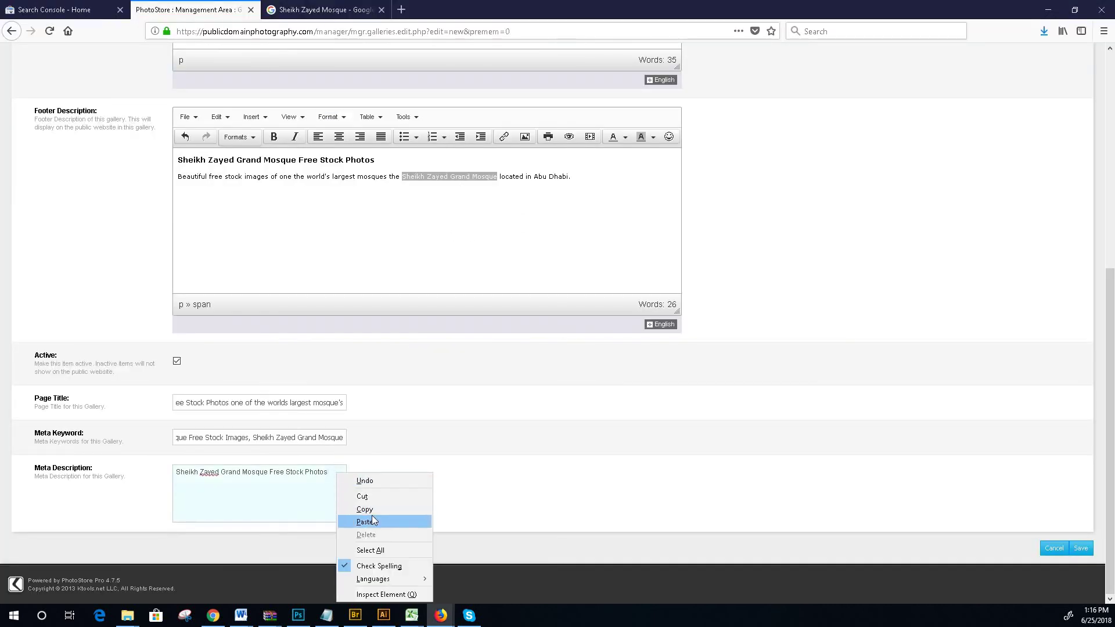
pyautogui.click(360, 519)
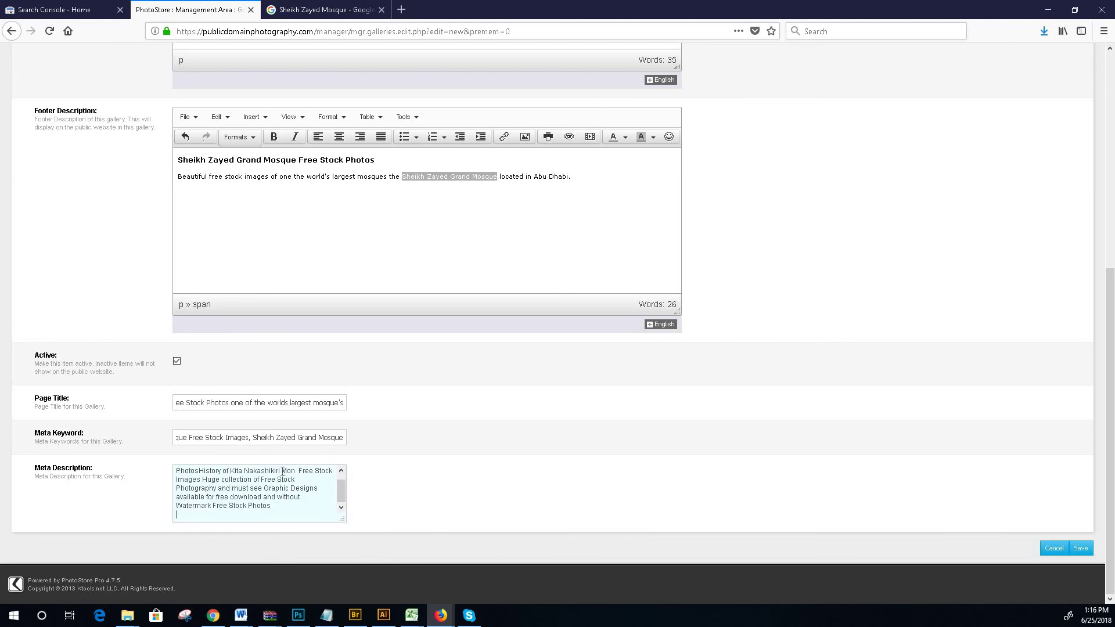
# - Replace "History of Kita Nakashikin Mon" in the meta description with "and"
pyautogui.moveTo(298, 471); pyautogui.dragTo(199, 471)
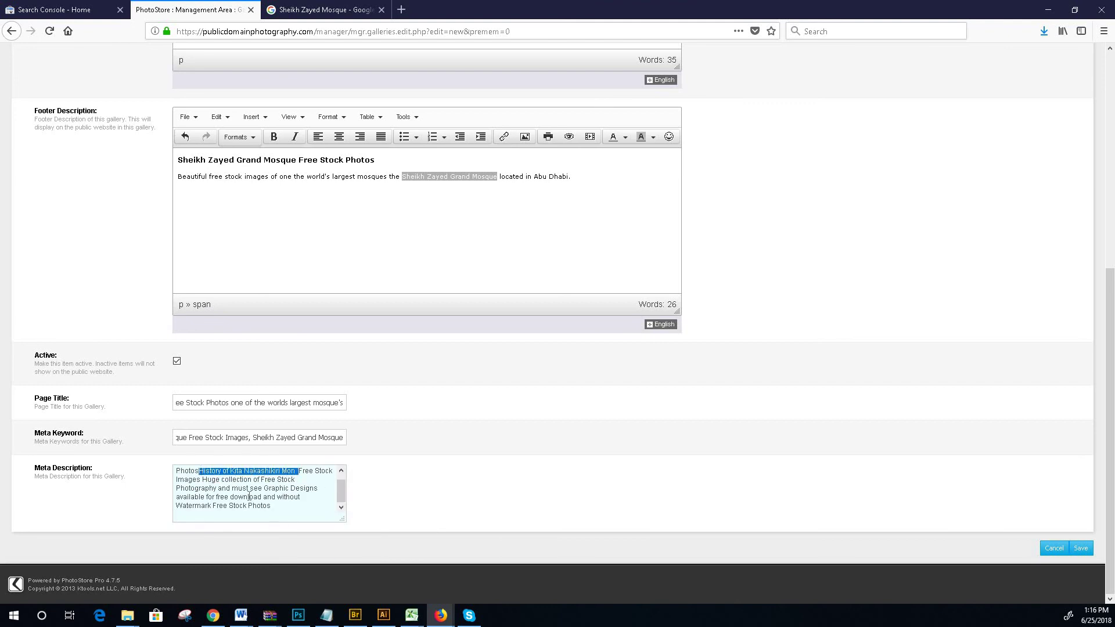
pyautogui.press('BackSpace')
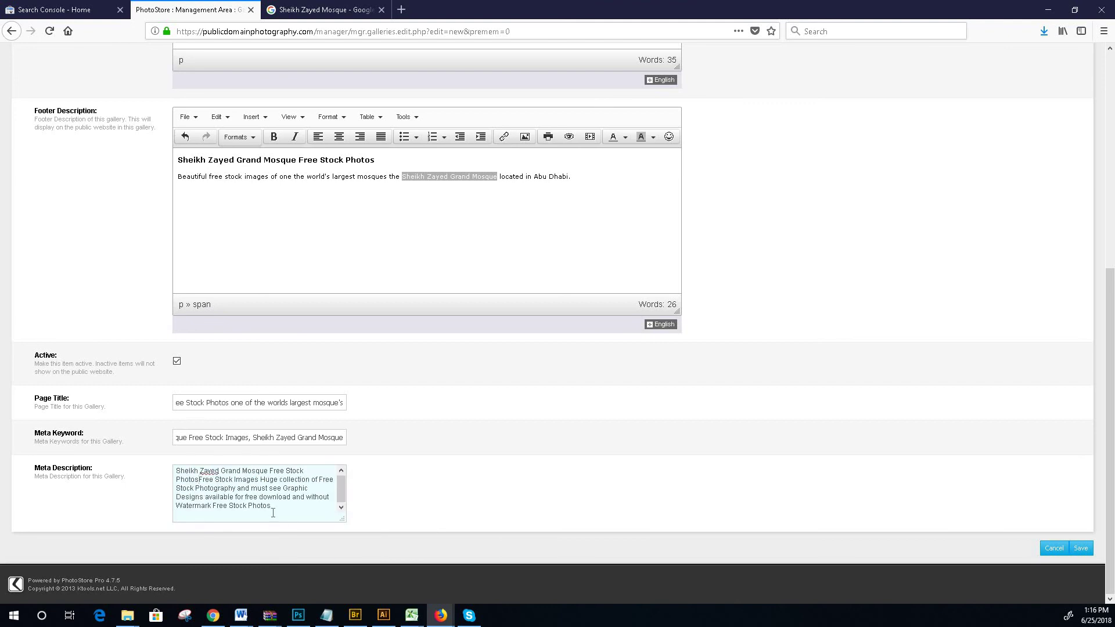
pyautogui.write('and')
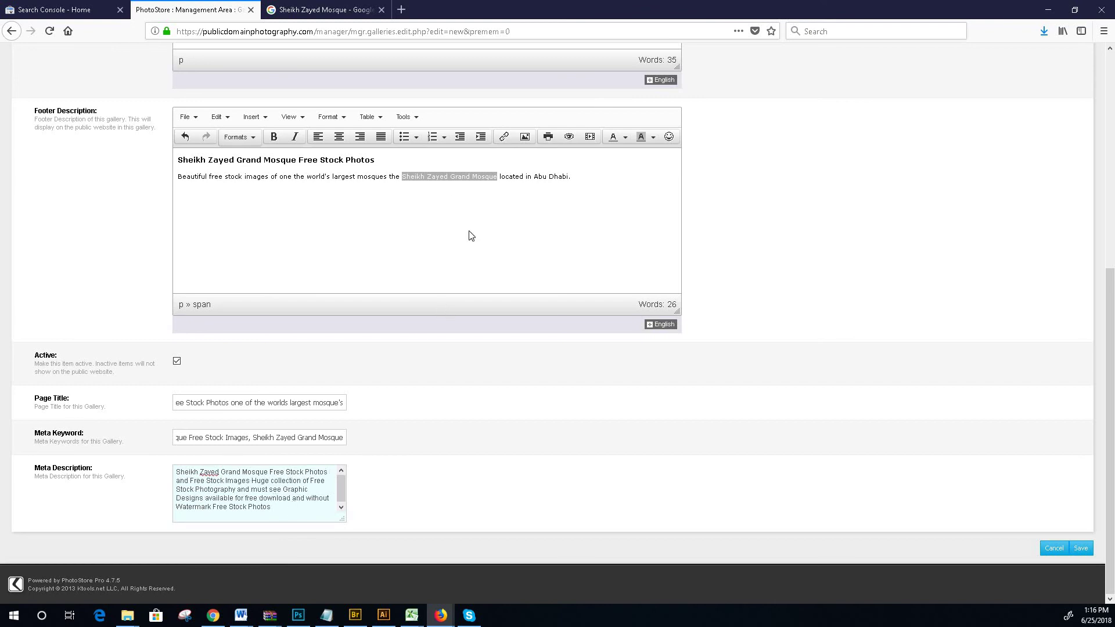
# - Append "of the" and the footer paragraph's "Sheikh Zayed Grand Mosque" to the end of the meta description
pyautogui.rightClick(443, 179)
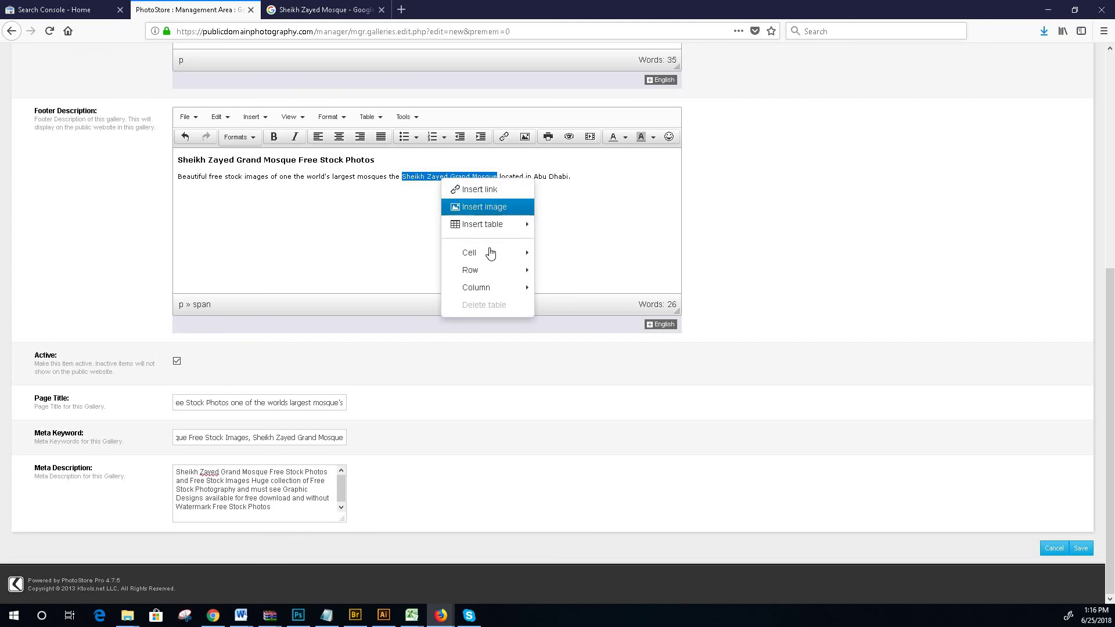
pyautogui.click(422, 177)
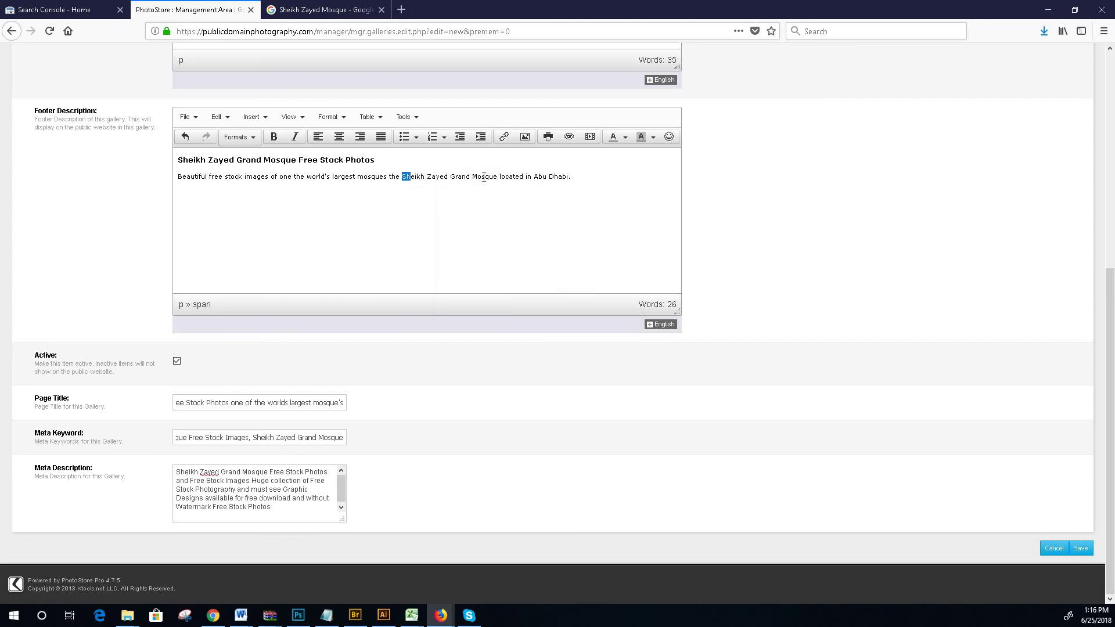
pyautogui.moveTo(484, 177); pyautogui.dragTo(498, 179)
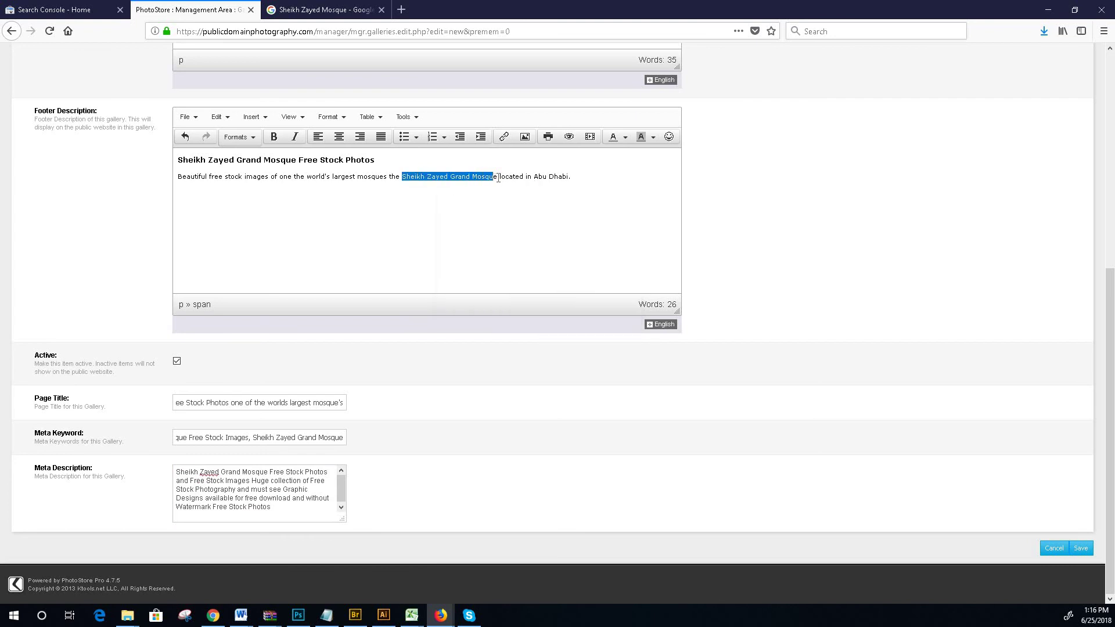
pyautogui.click(423, 262)
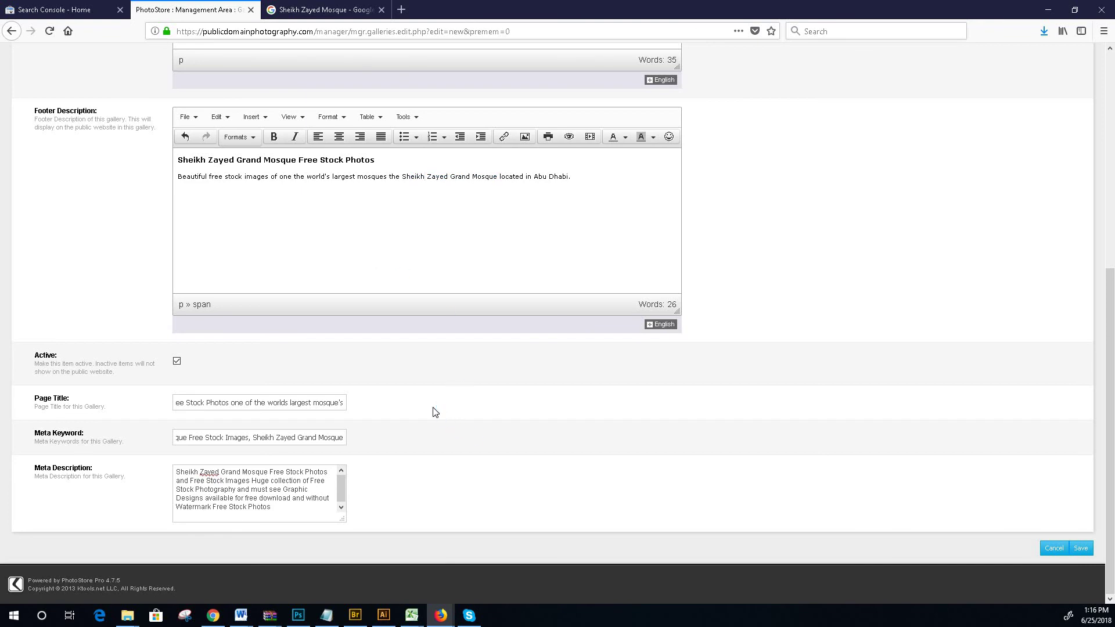
pyautogui.moveTo(404, 178); pyautogui.dragTo(497, 177)
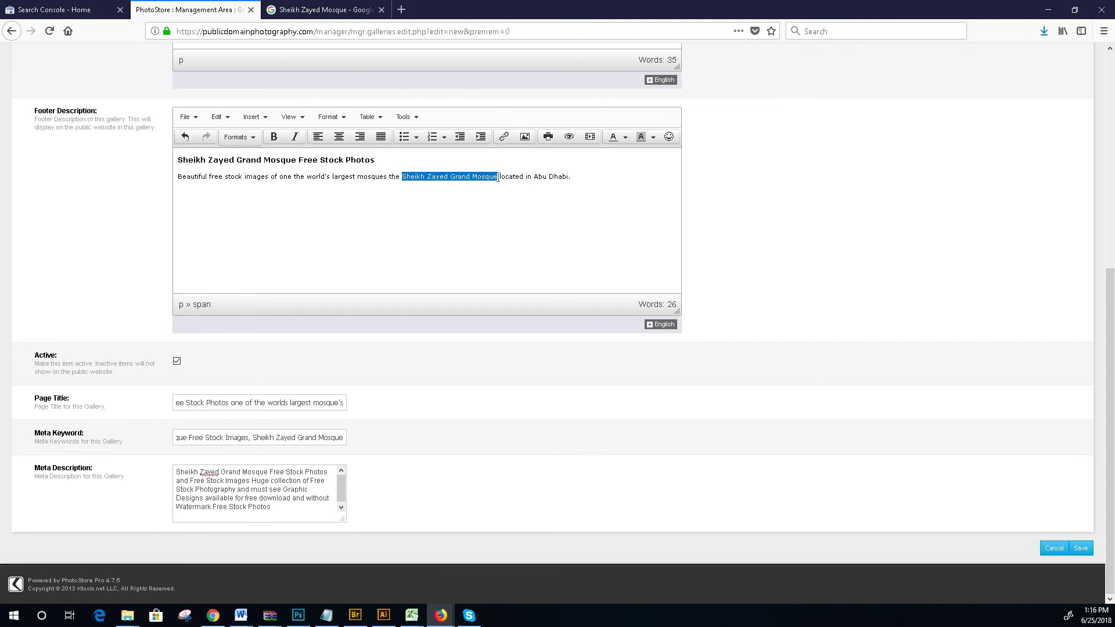
pyautogui.rightClick(285, 507)
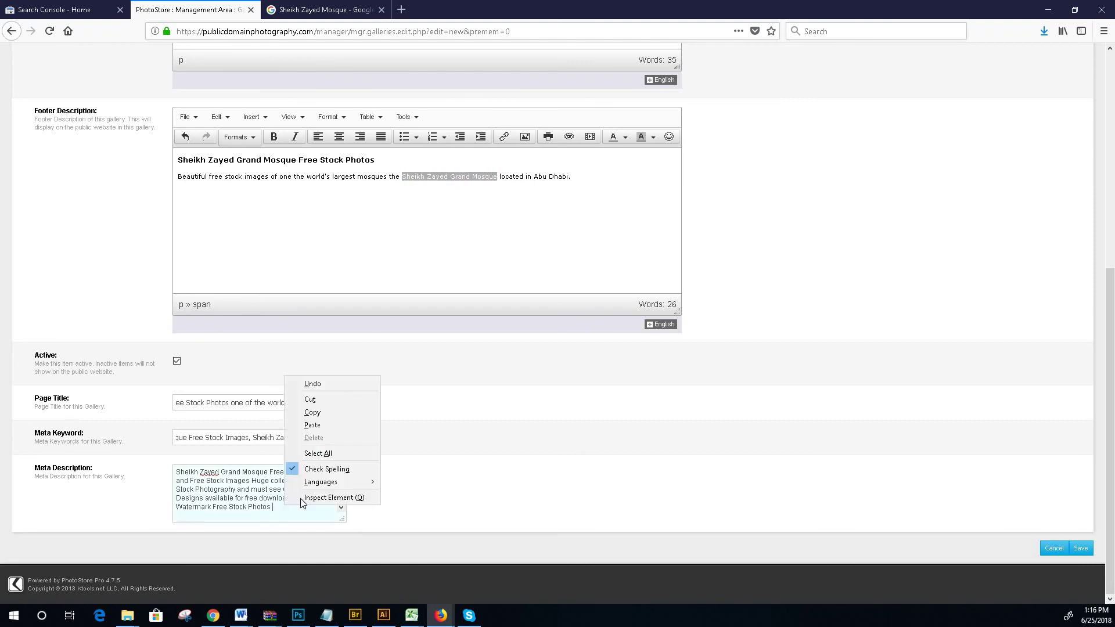
pyautogui.click(314, 425)
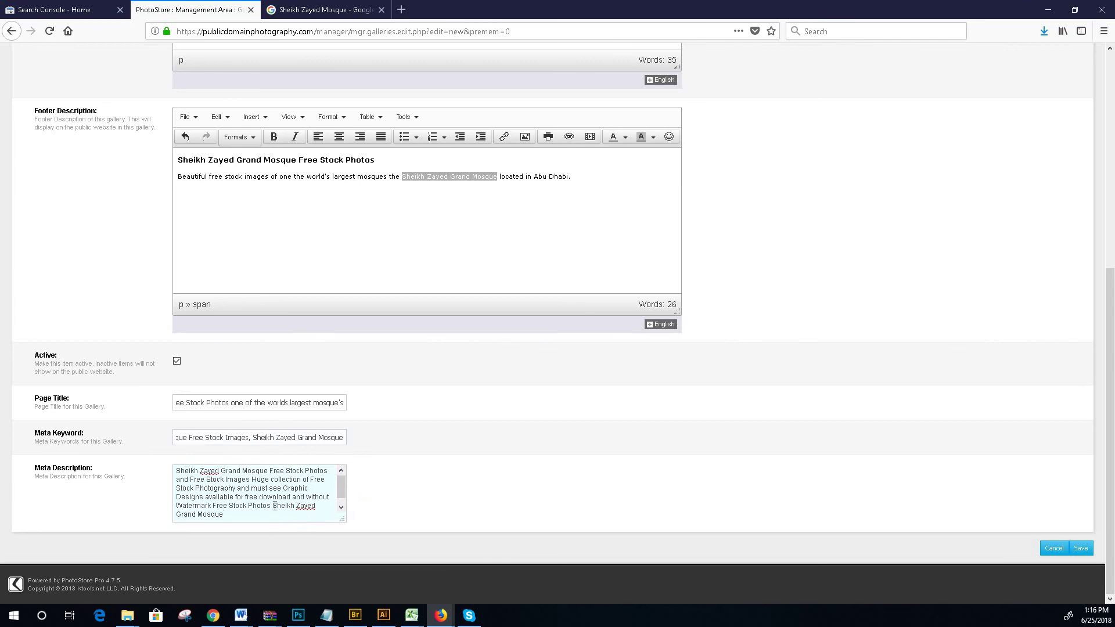
pyautogui.write('of the')
# - Upload Sheikh-Zayed-Grand-Mosque-free-stock-photos from the Desktop as the gallery's icon and save the new gallery
pyautogui.scroll(10, 641, 436)
pyautogui.click(65, 135)
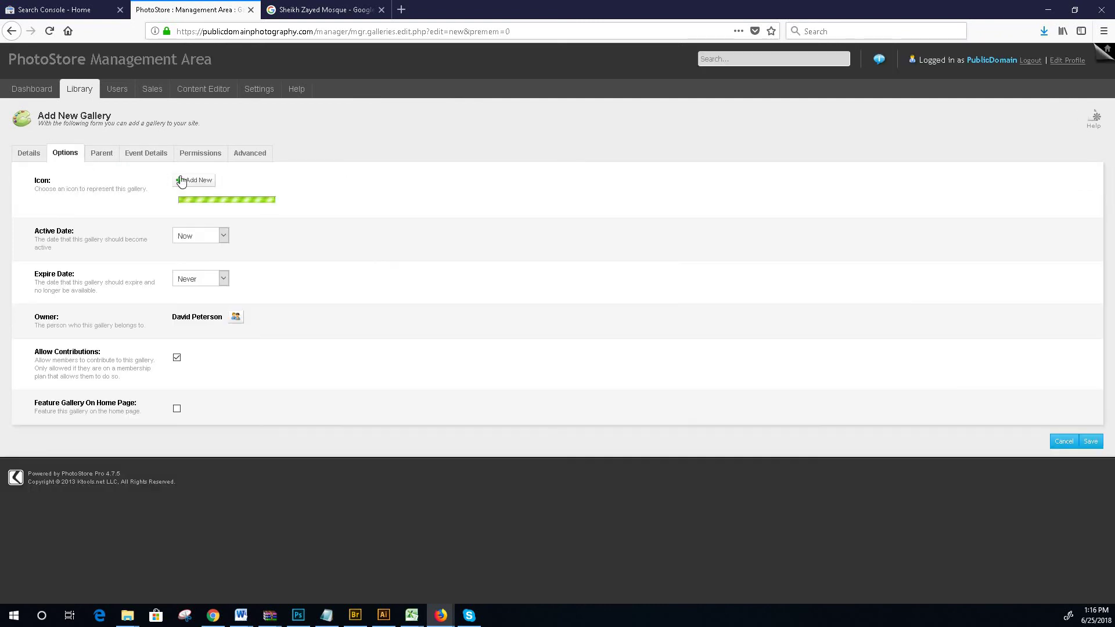
pyautogui.click(201, 181)
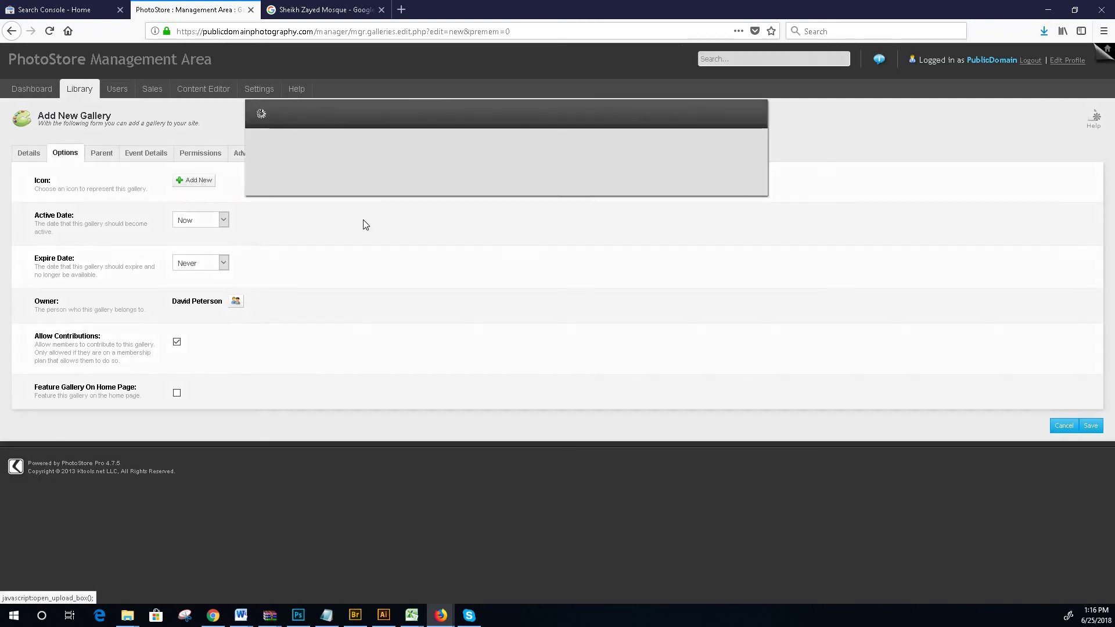
pyautogui.click(280, 259)
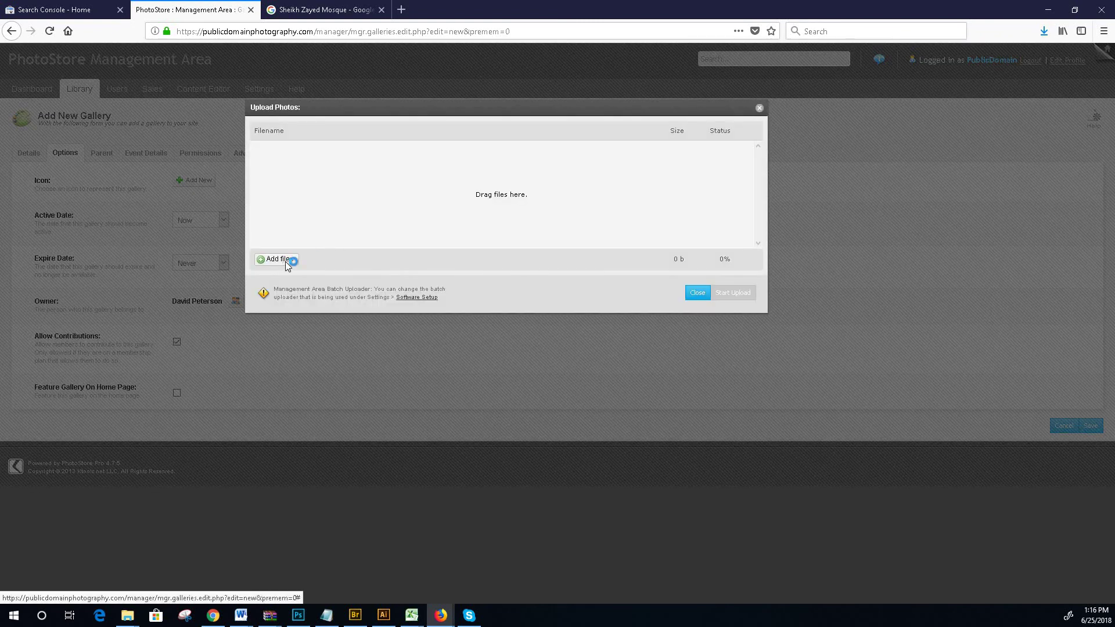
pyautogui.scroll(-3, 545, 176)
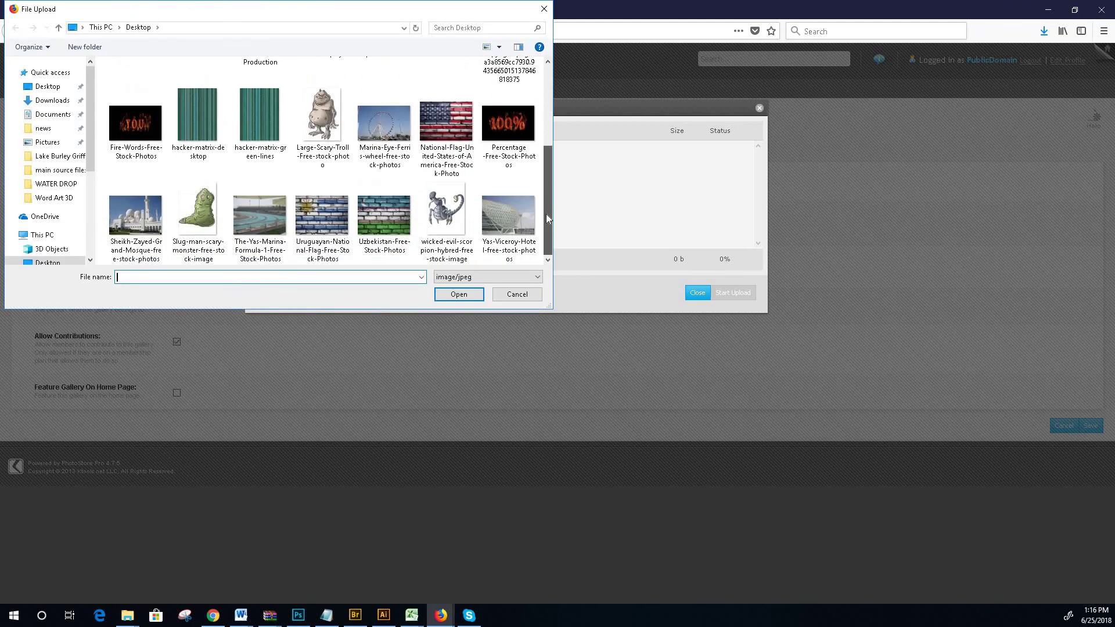
pyautogui.click(135, 220)
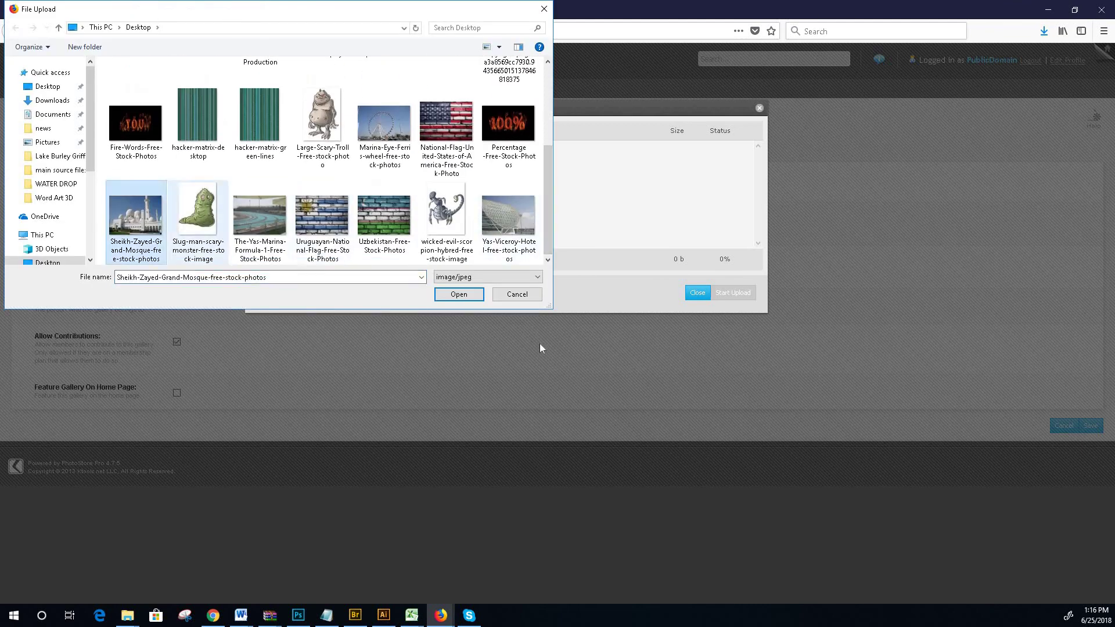
pyautogui.click(466, 295)
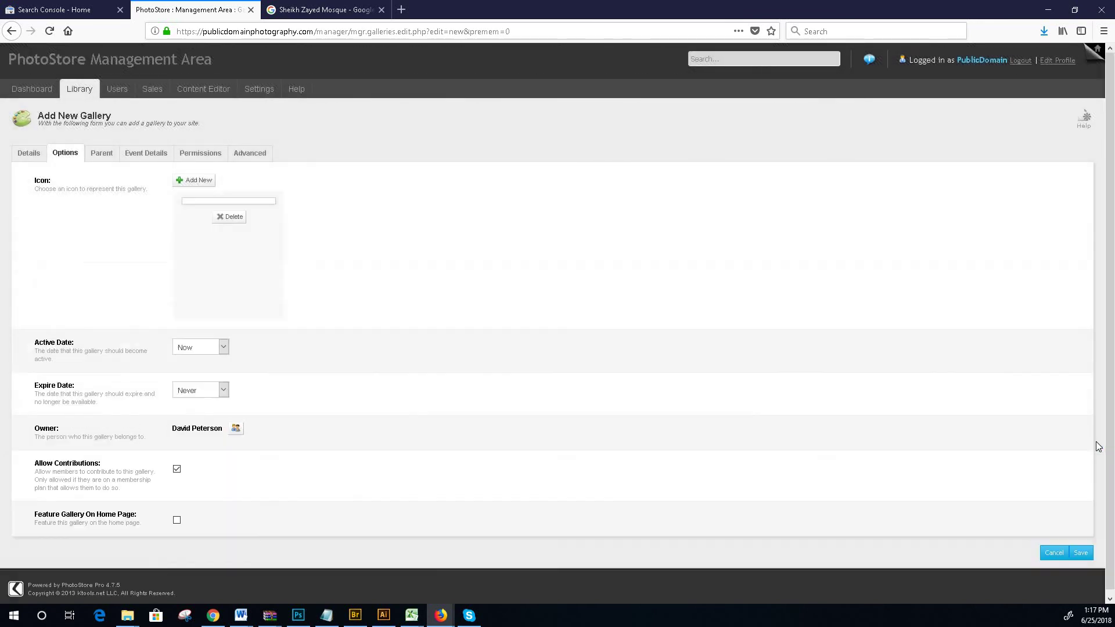
pyautogui.click(1079, 552)
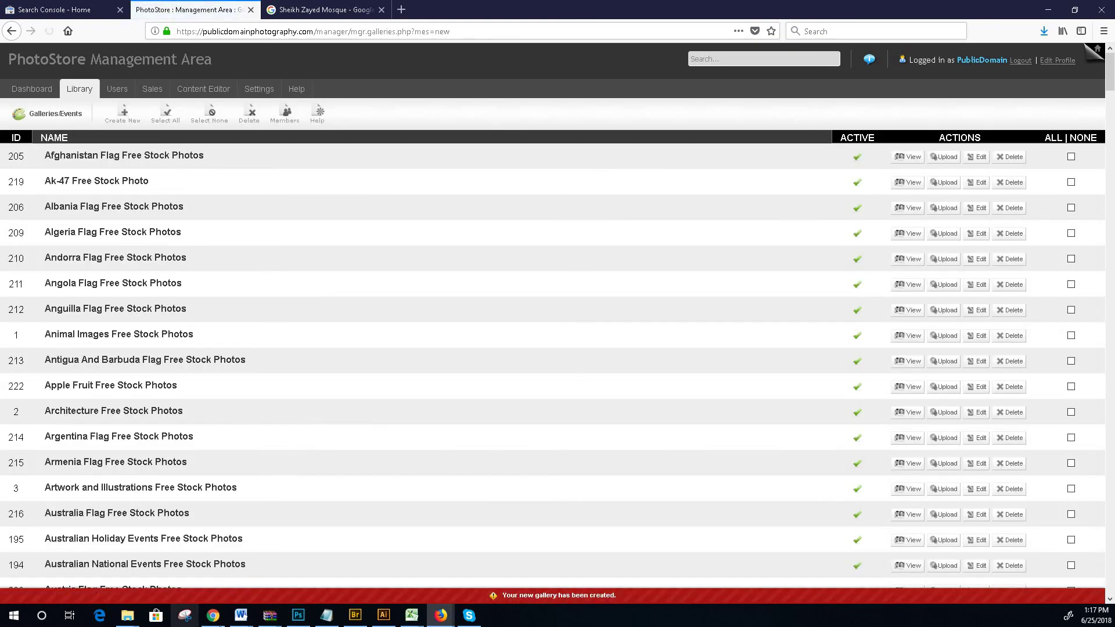
# - Switch to Chrome, close the Sheikh Zayed Mosque media editor and select the two white mosque exterior photos in the media library
pyautogui.click(213, 615)
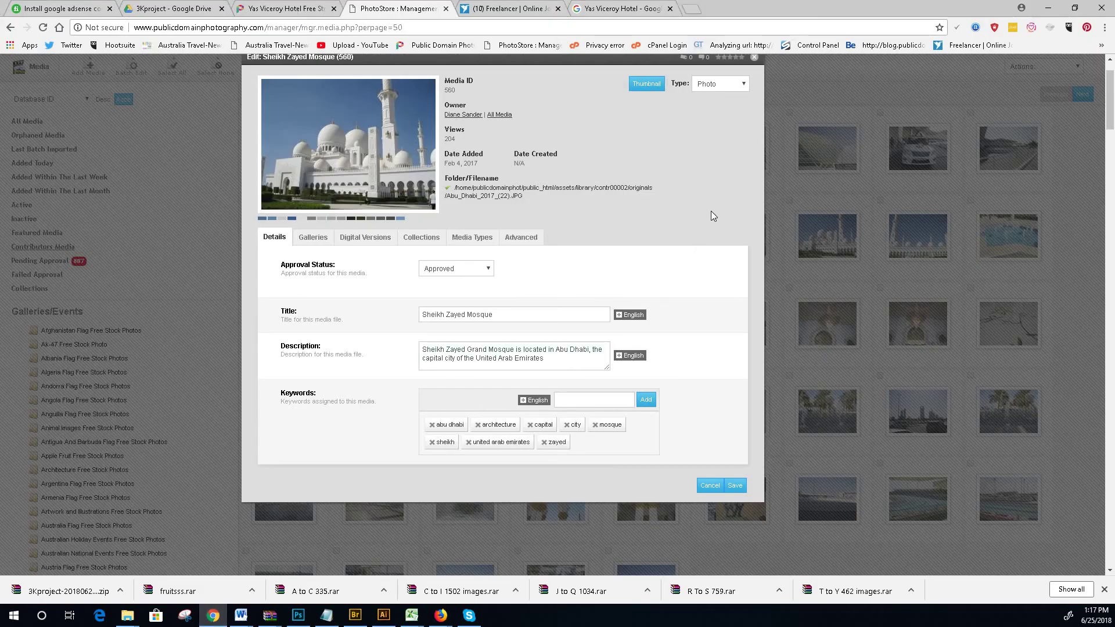
pyautogui.scroll(1, 750, 141)
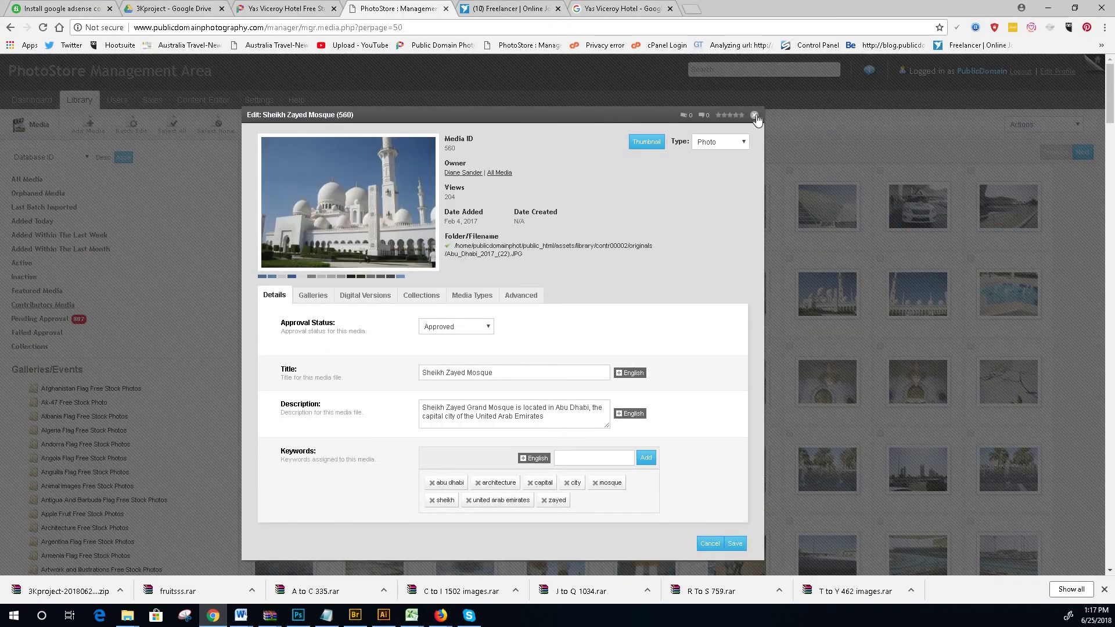
pyautogui.click(754, 114)
pyautogui.click(790, 259)
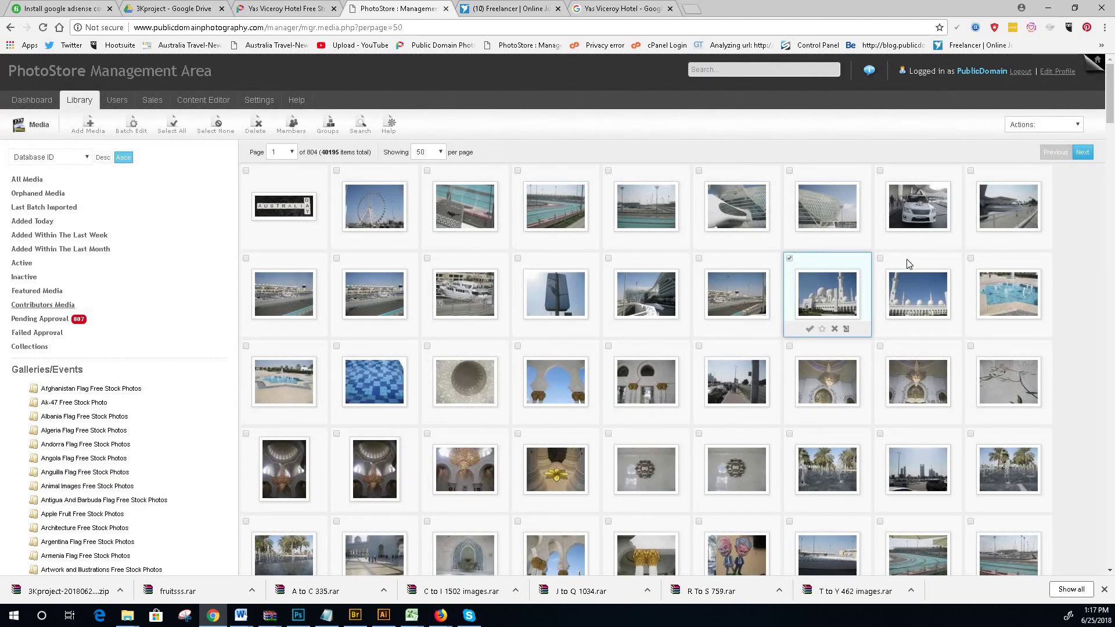
pyautogui.click(880, 258)
# - Check the details of the mosque photos and add the dome interior and the two adjacent arch photos to the selection
pyautogui.scroll(-2, 888, 290)
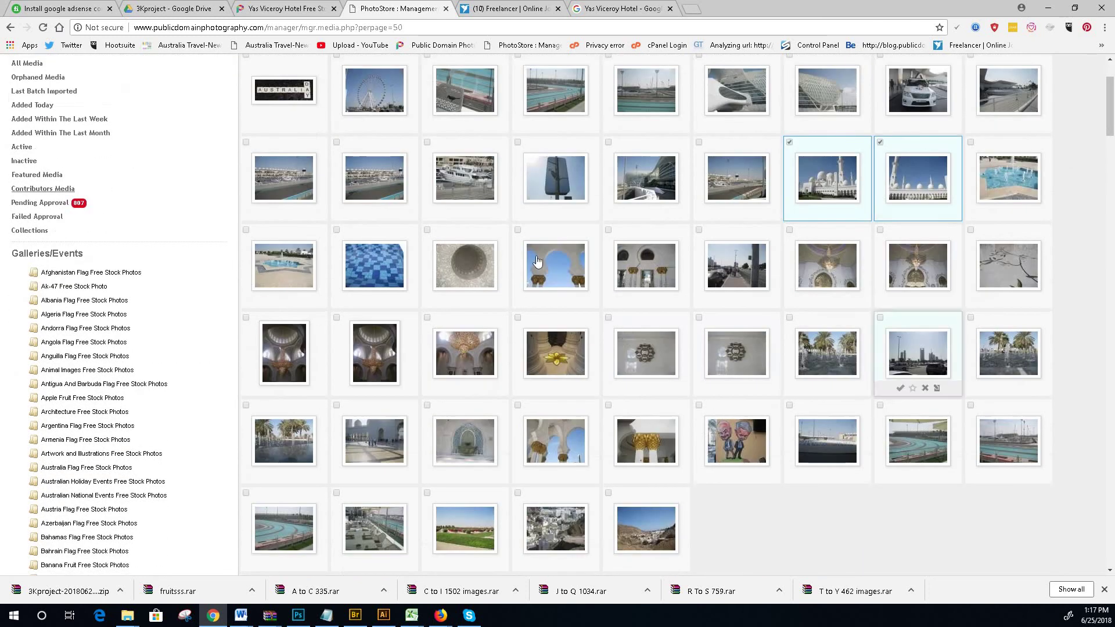
pyautogui.moveTo(472, 264)
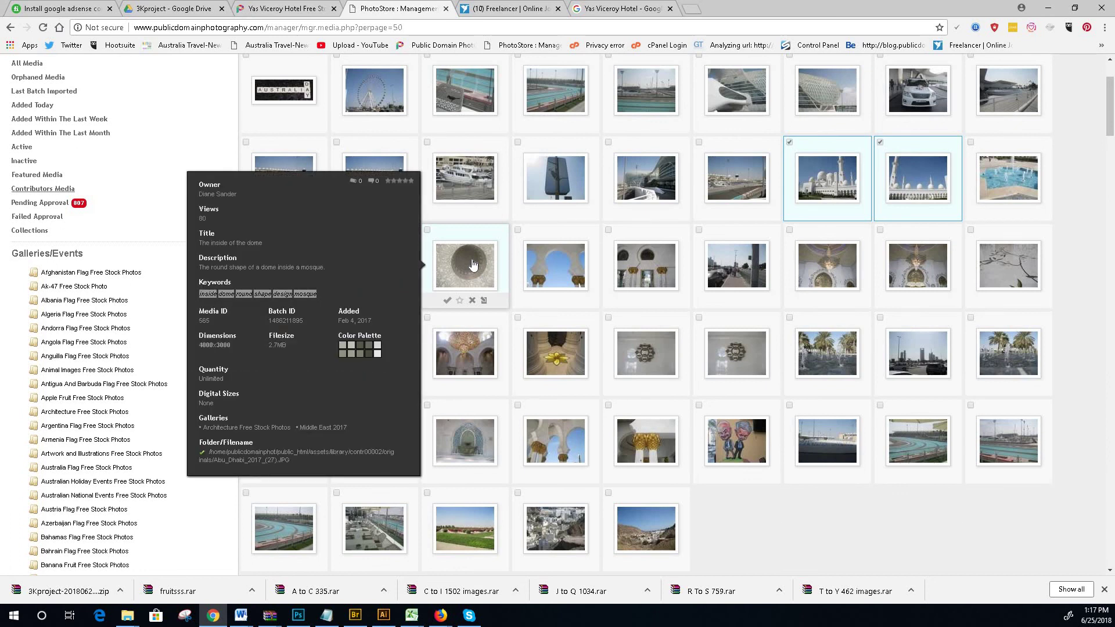
pyautogui.moveTo(572, 264)
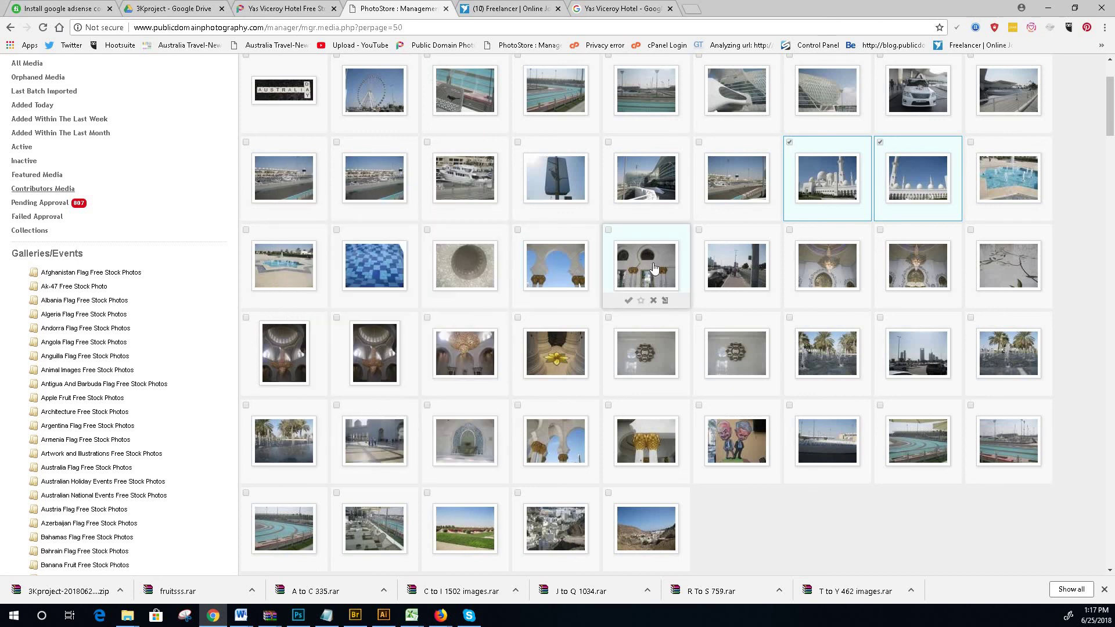
pyautogui.moveTo(655, 268)
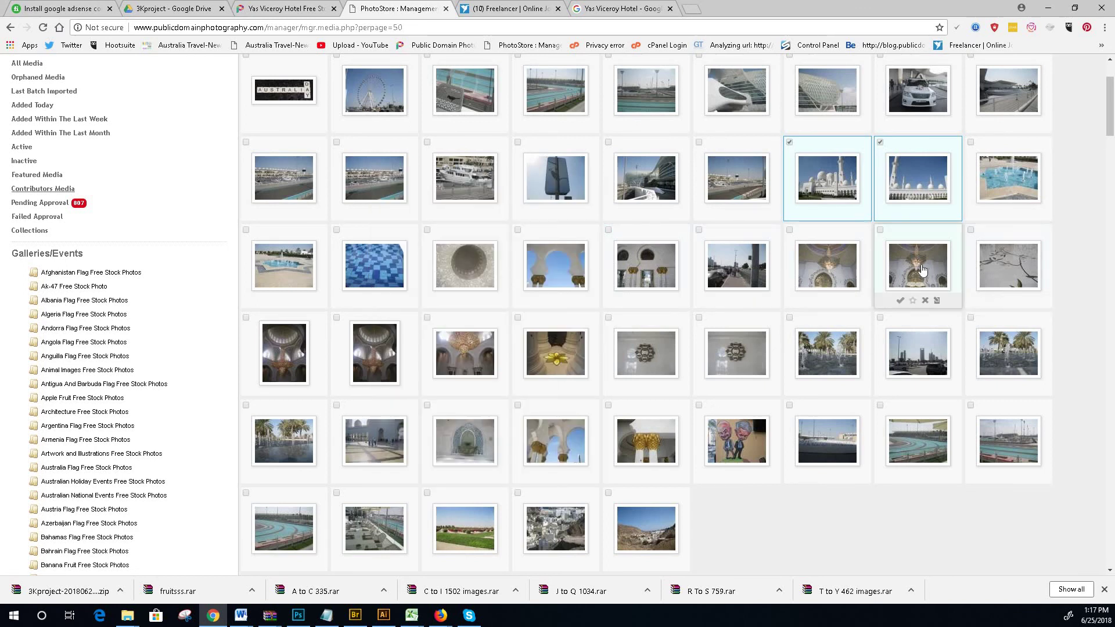
pyautogui.moveTo(922, 270)
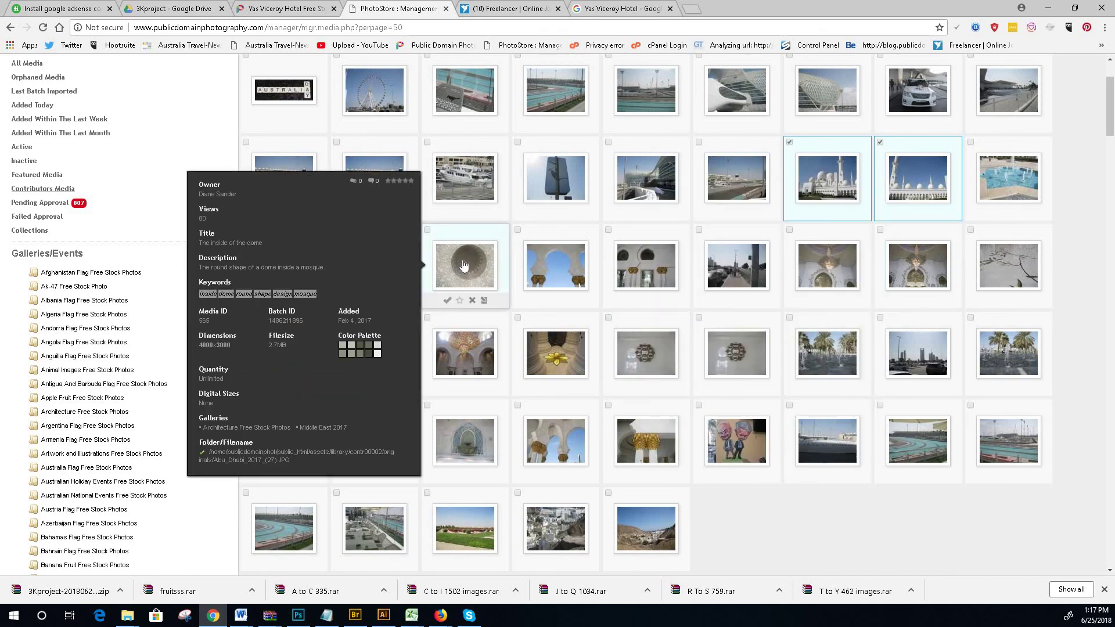
pyautogui.click(427, 230)
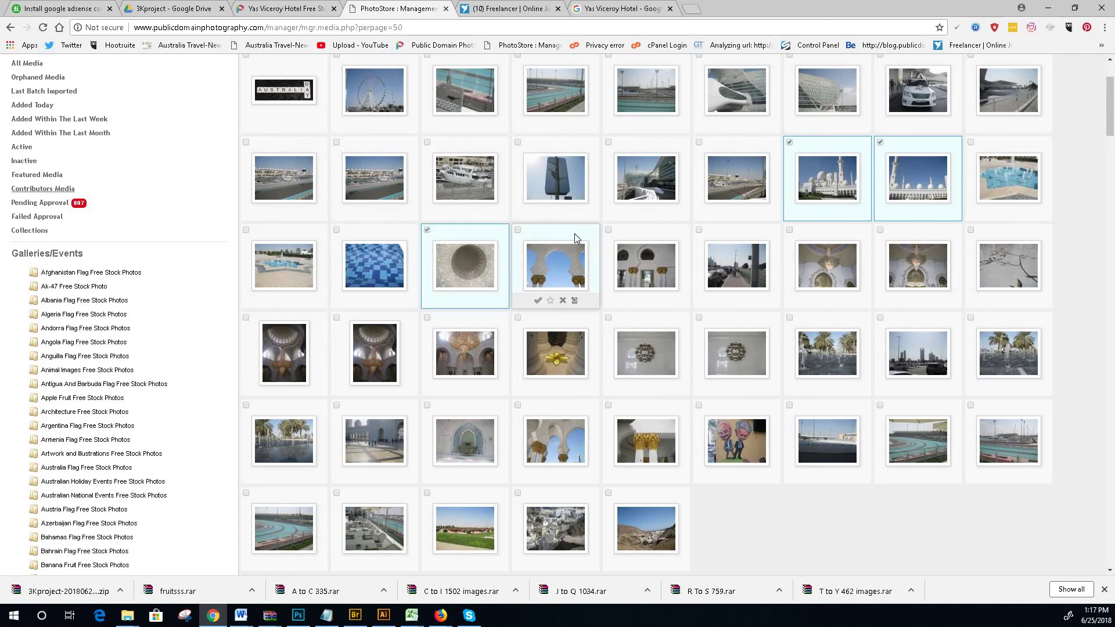
pyautogui.keyDown('shift'); pyautogui.click(608, 230); pyautogui.keyUp('shift')
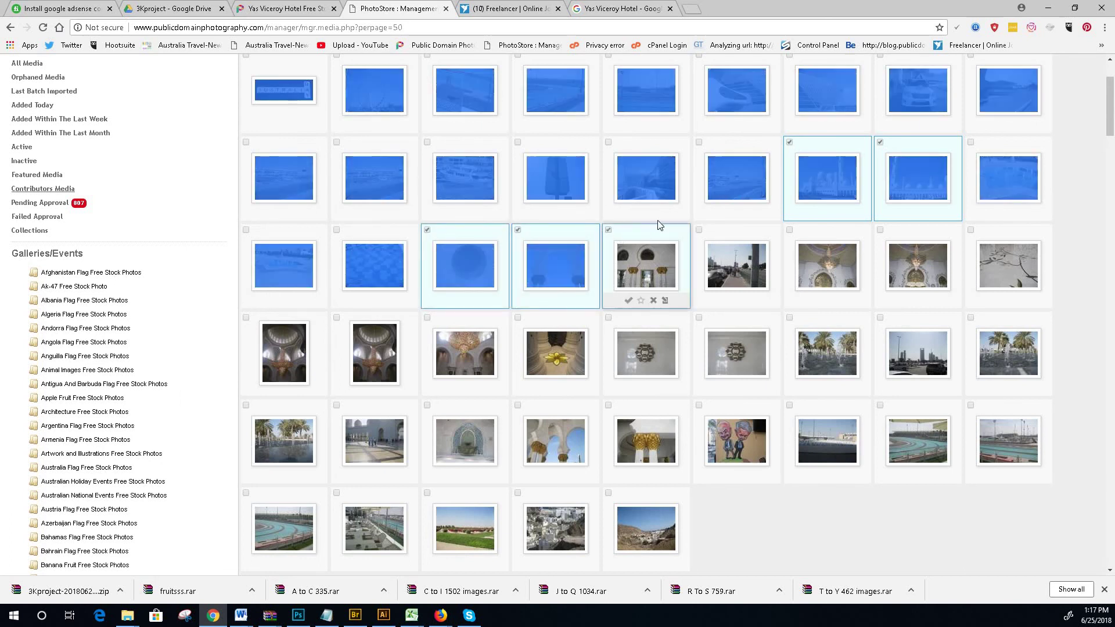
pyautogui.click(870, 531)
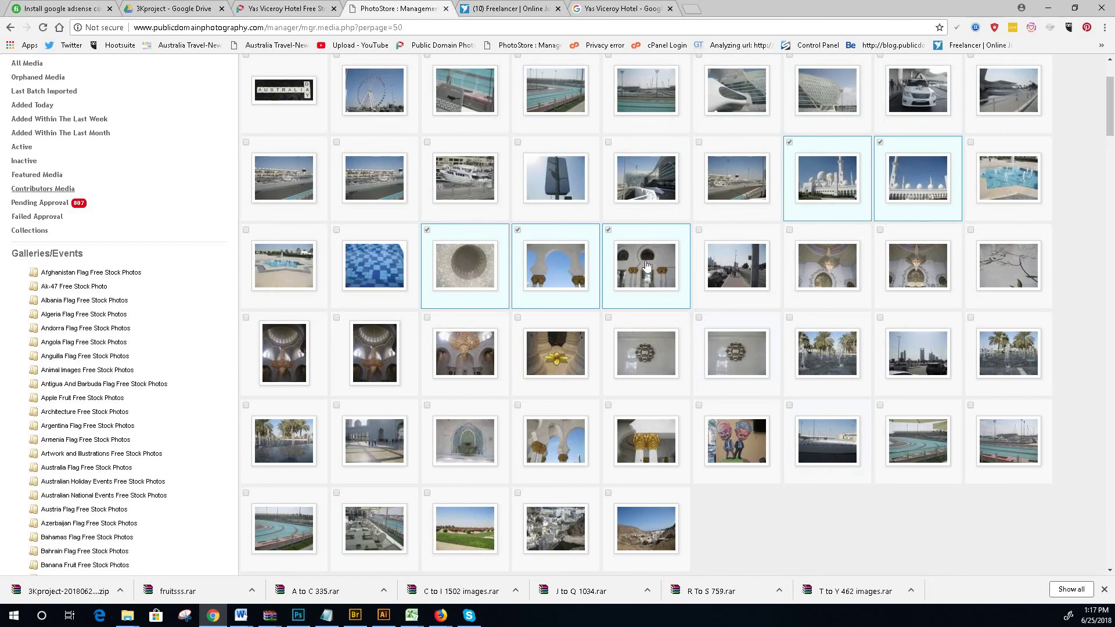
# - Add the two golden niche photos and the six chandelier, golden flower and wall clock photos in the following row to the selection
pyautogui.click(790, 230)
pyautogui.click(880, 230)
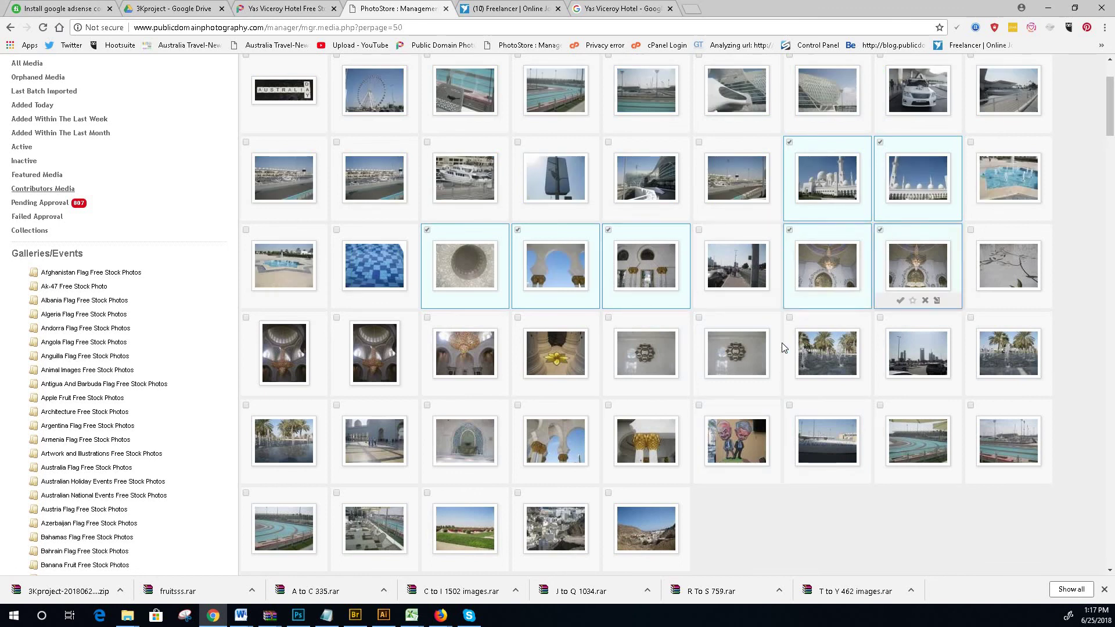
pyautogui.click(247, 318)
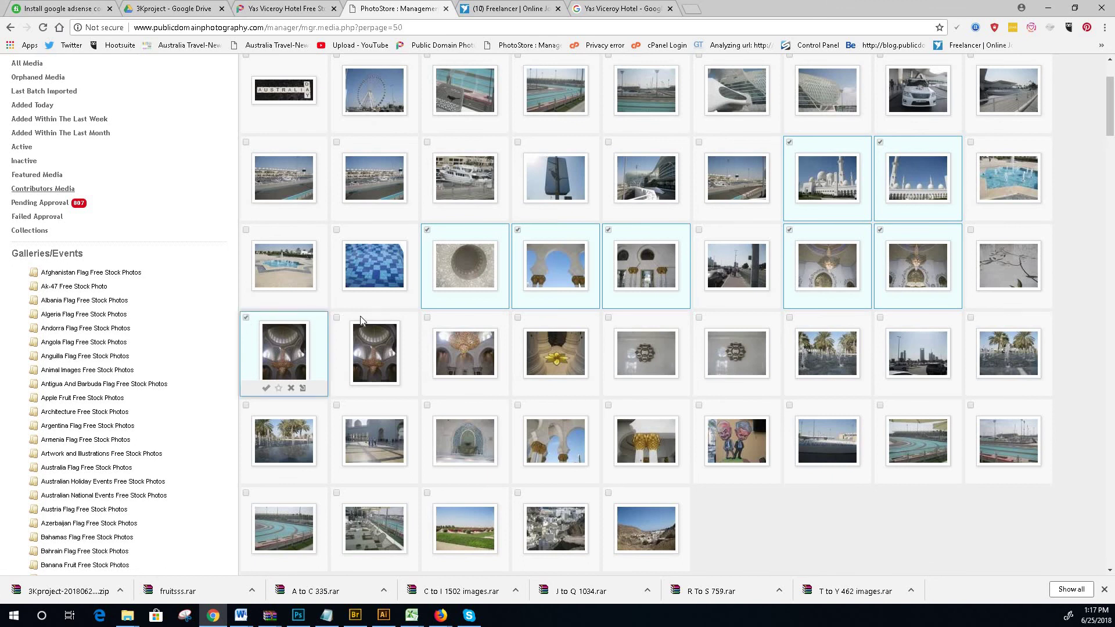
pyautogui.click(336, 317)
pyautogui.click(426, 318)
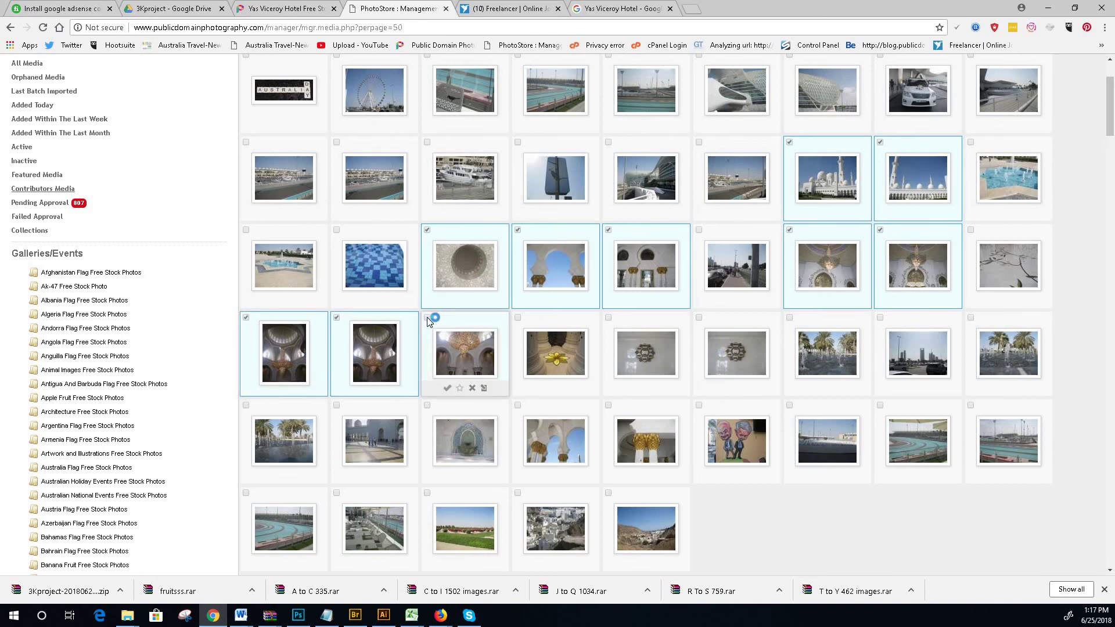
pyautogui.click(521, 317)
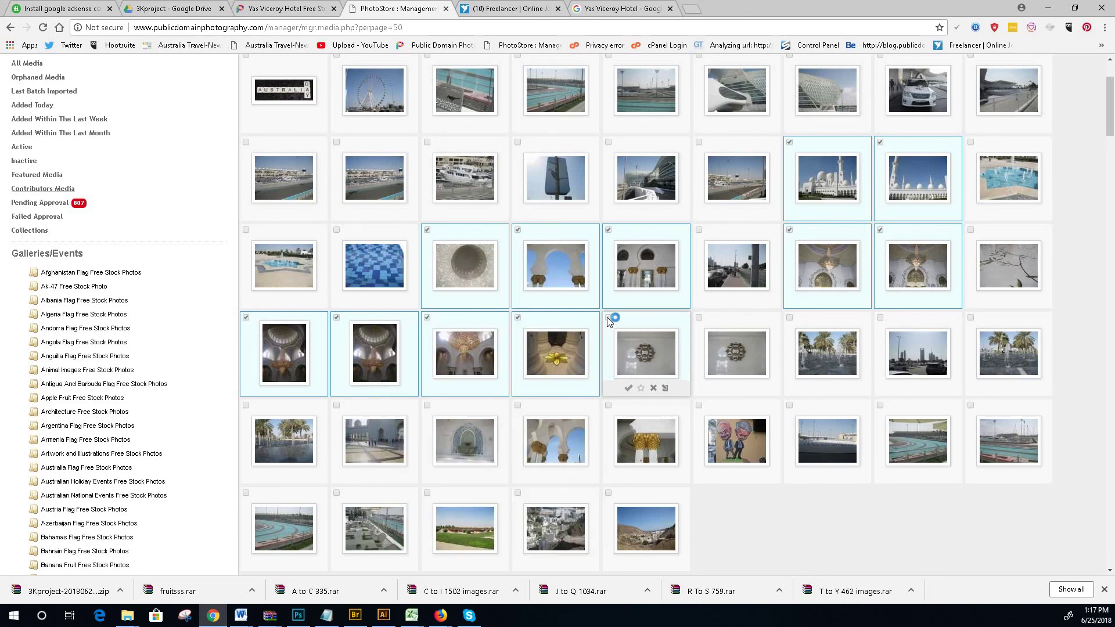
pyautogui.click(696, 317)
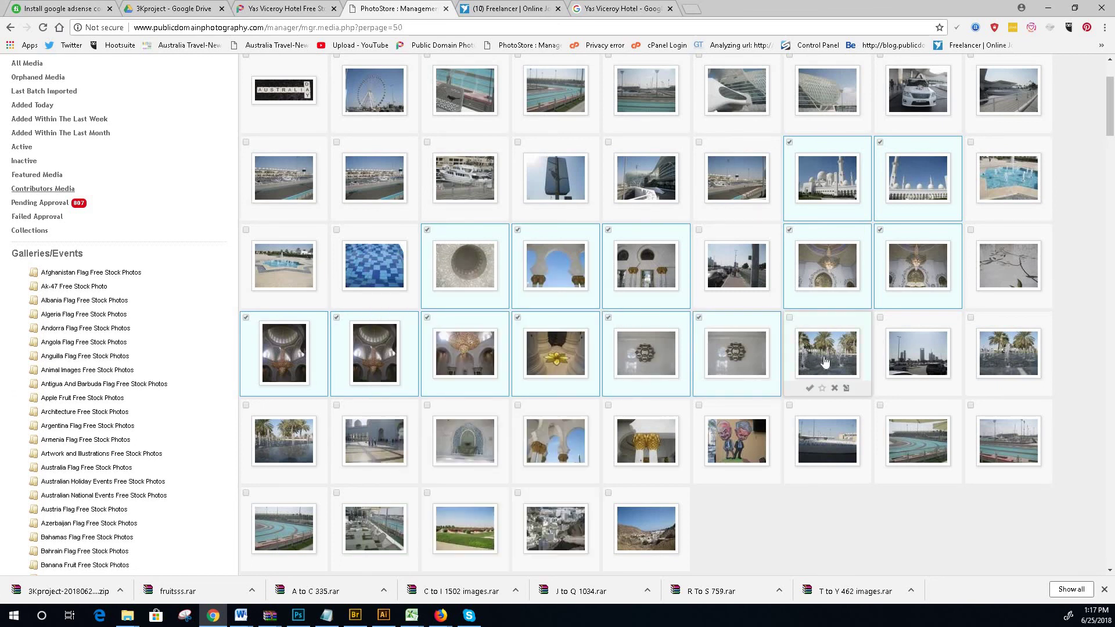
# - Check the remaining Abu Dhabi photos' details and add the two gold-topped pillar photos and the People in the mosque photo to the selection
pyautogui.moveTo(827, 359)
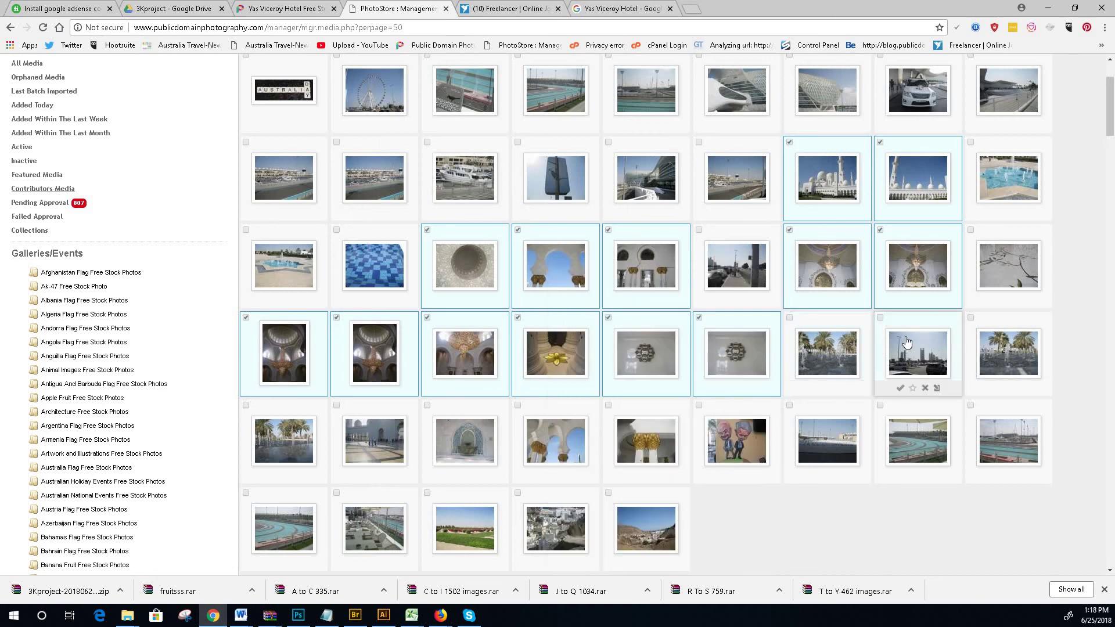
pyautogui.moveTo(910, 345)
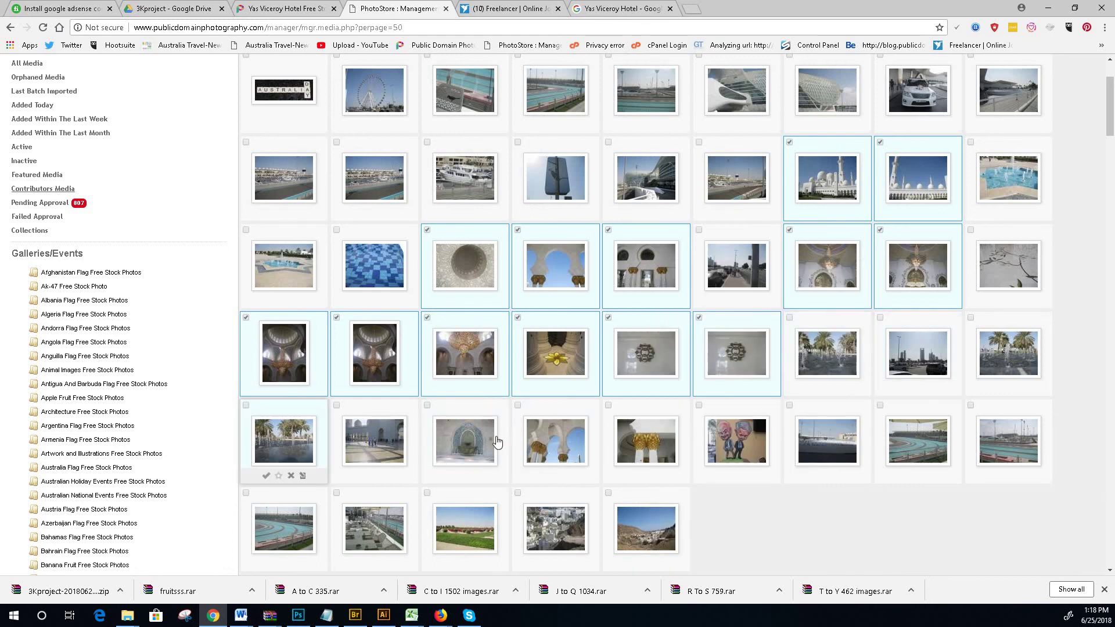
pyautogui.moveTo(565, 439)
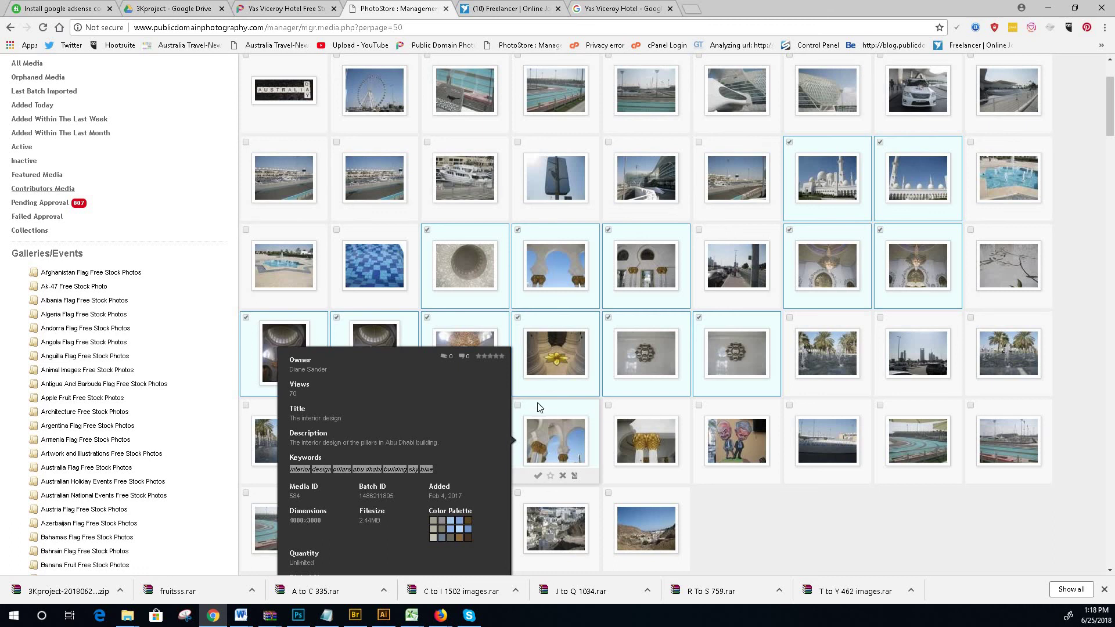
pyautogui.click(608, 405)
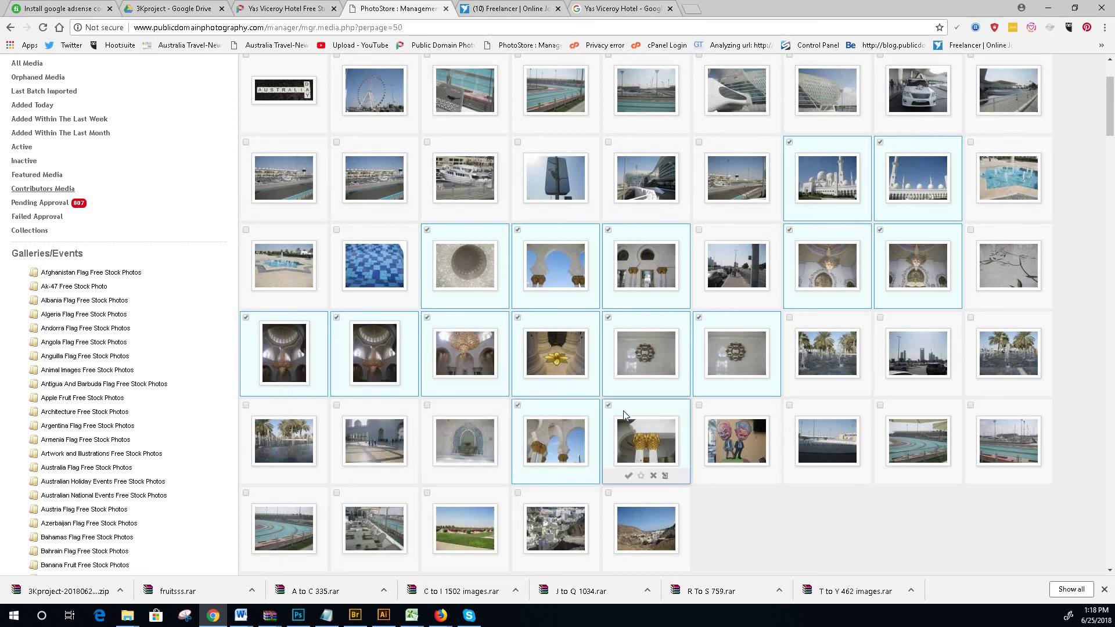
pyautogui.moveTo(379, 426)
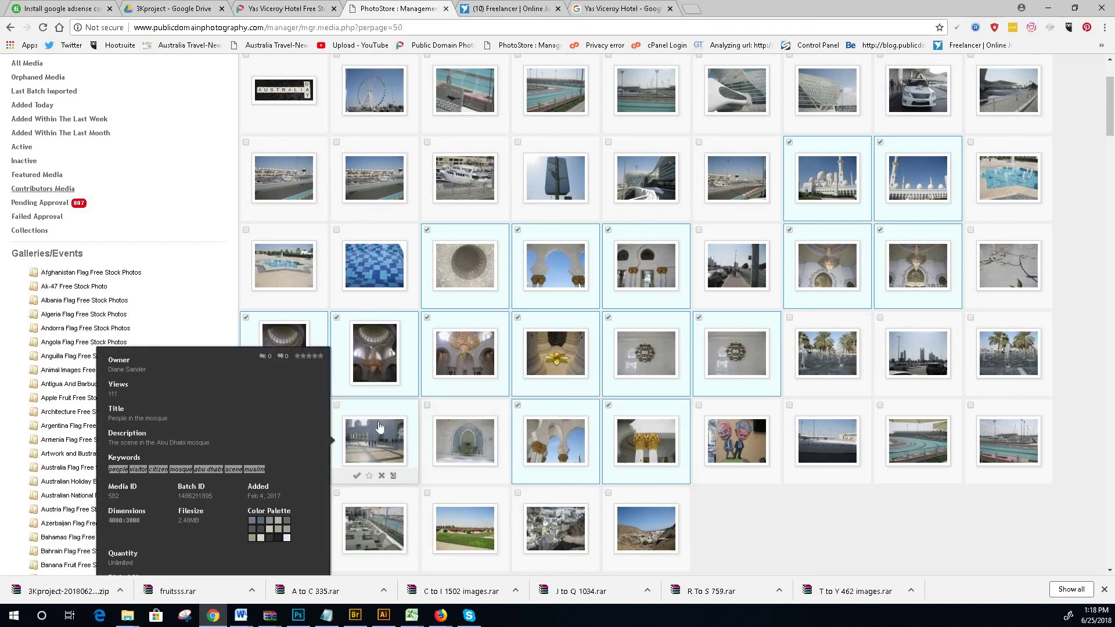
pyautogui.click(338, 407)
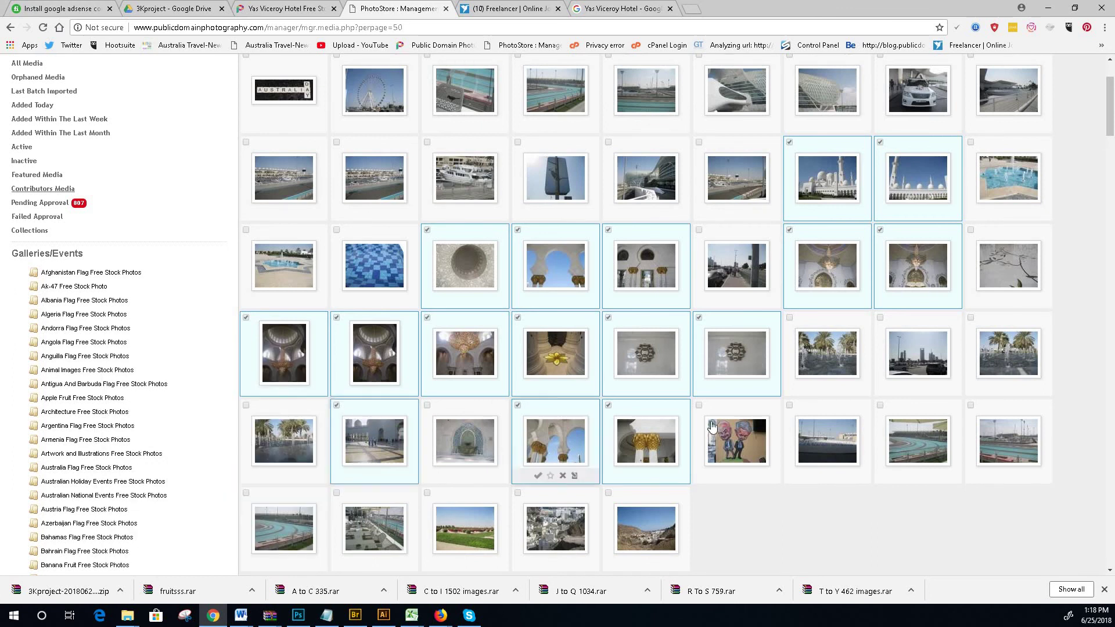
pyautogui.moveTo(738, 440)
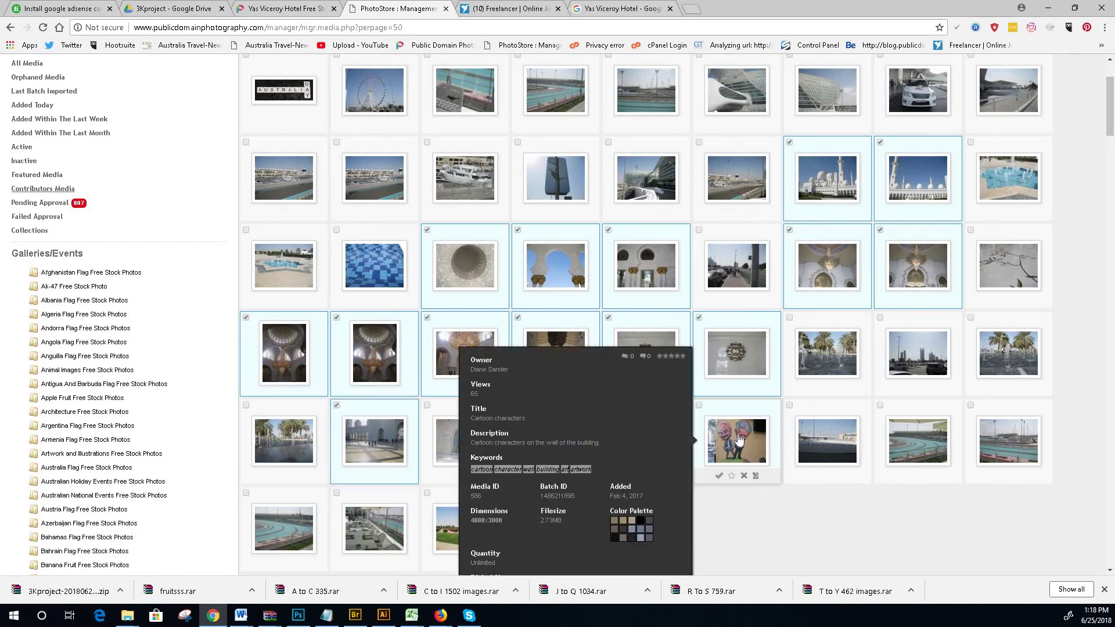
pyautogui.scroll(-1, 735, 507)
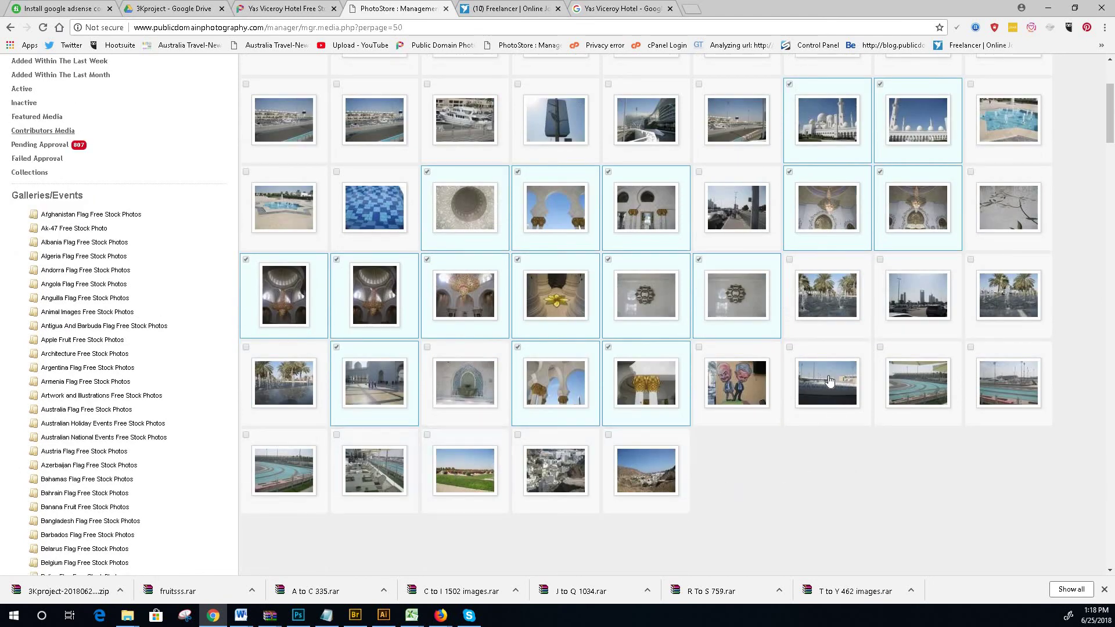
pyautogui.moveTo(829, 381)
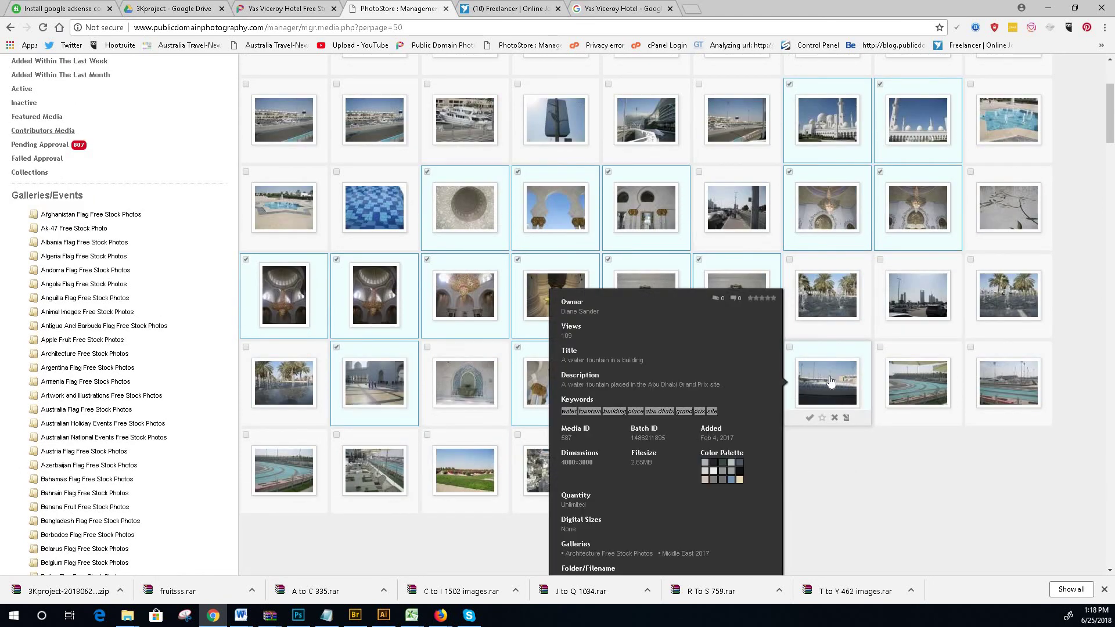
pyautogui.scroll(3, 852, 462)
pyautogui.scroll(-2, 852, 323)
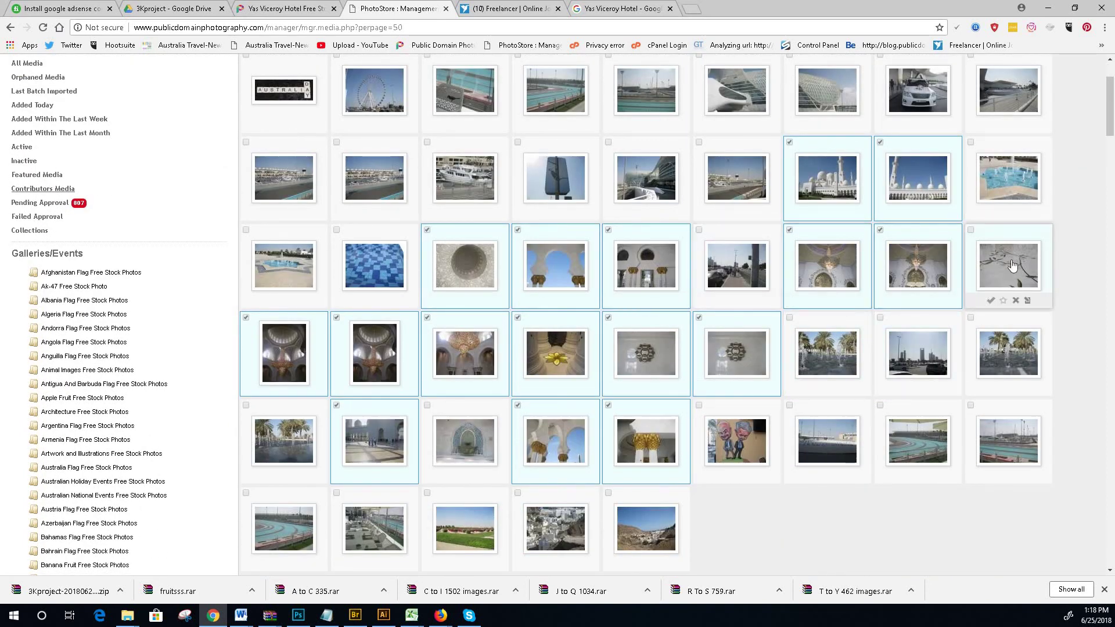
pyautogui.moveTo(1012, 266)
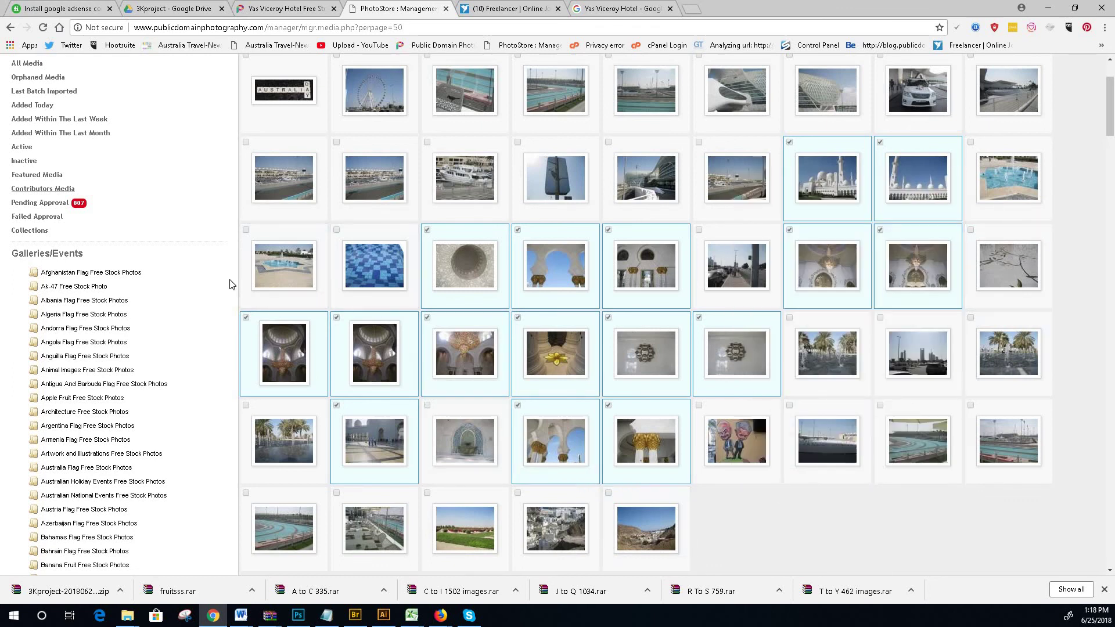
# - Batch edit the selected mosque photos and add the keyword "sheikh zayed grand mosque"
pyautogui.scroll(2, 231, 281)
pyautogui.click(131, 130)
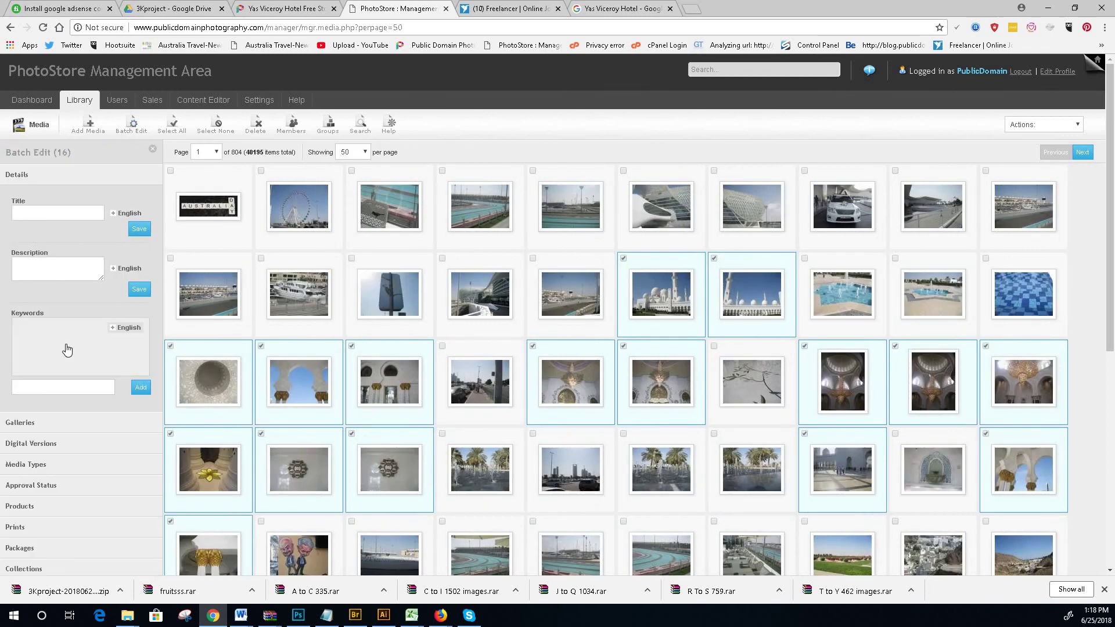
pyautogui.scroll(-4, 28, 388)
pyautogui.rightClick(35, 335)
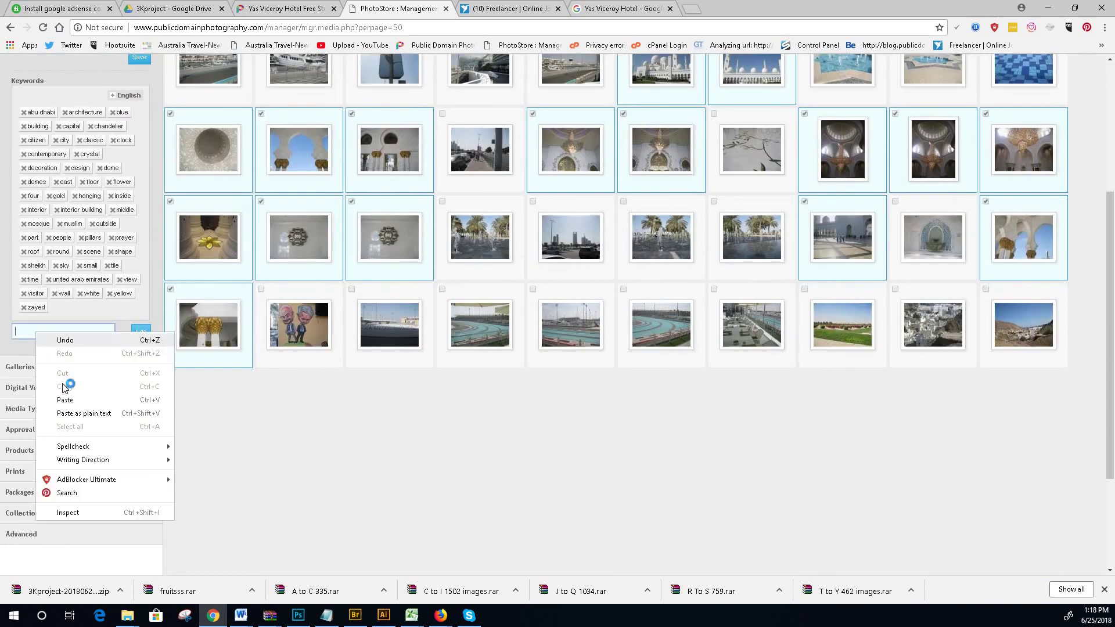
pyautogui.click(58, 400)
pyautogui.click(140, 333)
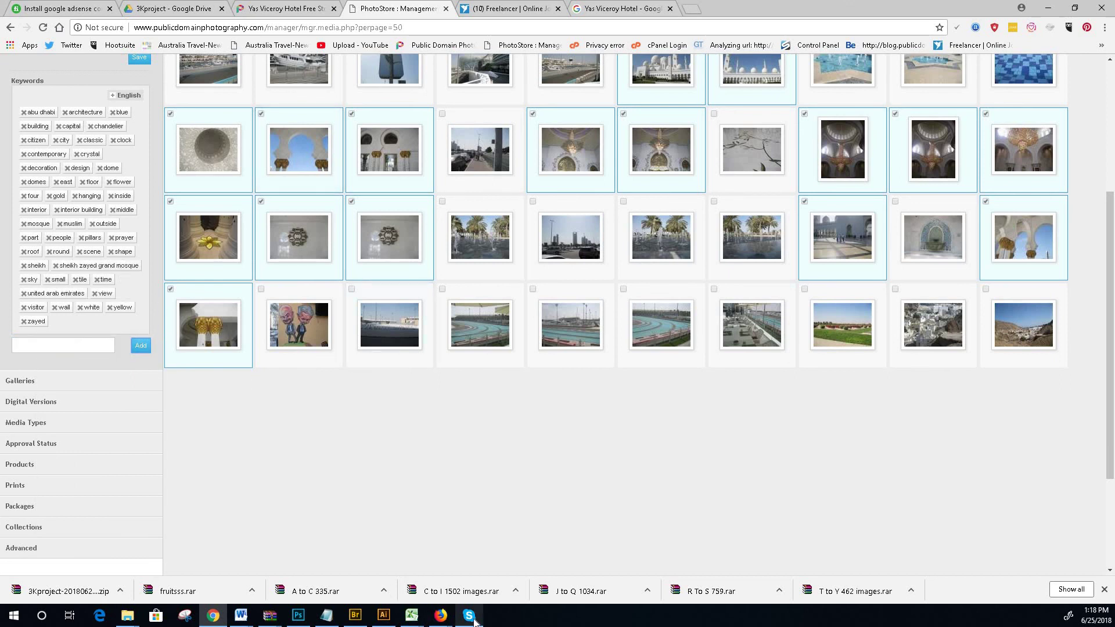
# - Switch to Firefox, open the Sheikh Zayed Grand Mosque Free Stock Photos gallery for editing and copy its name
pyautogui.moveTo(443, 620)
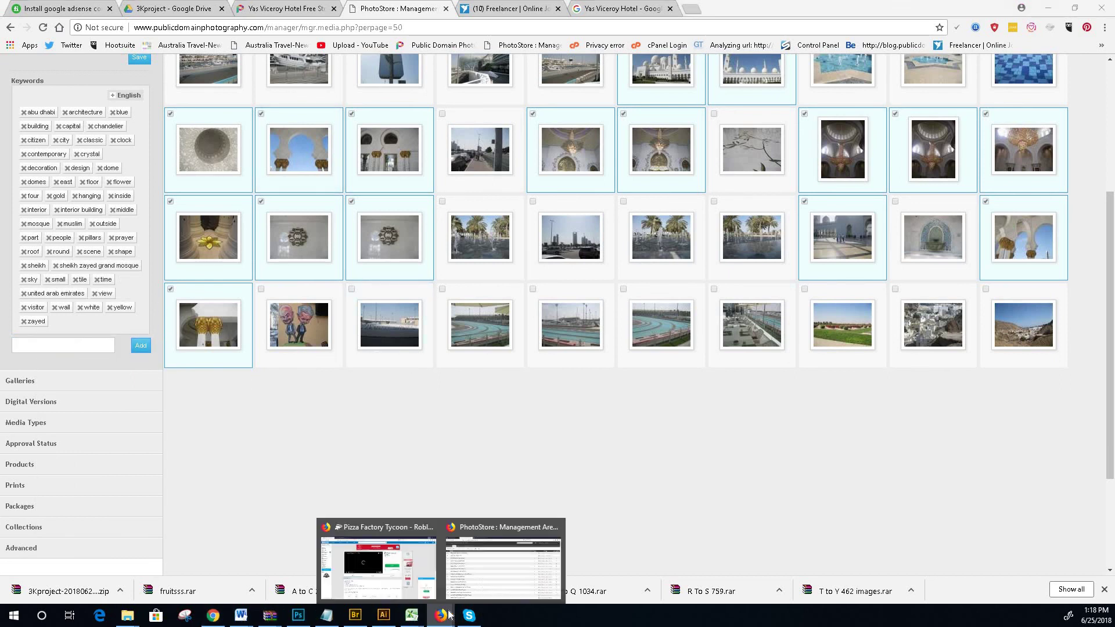
pyautogui.click(487, 578)
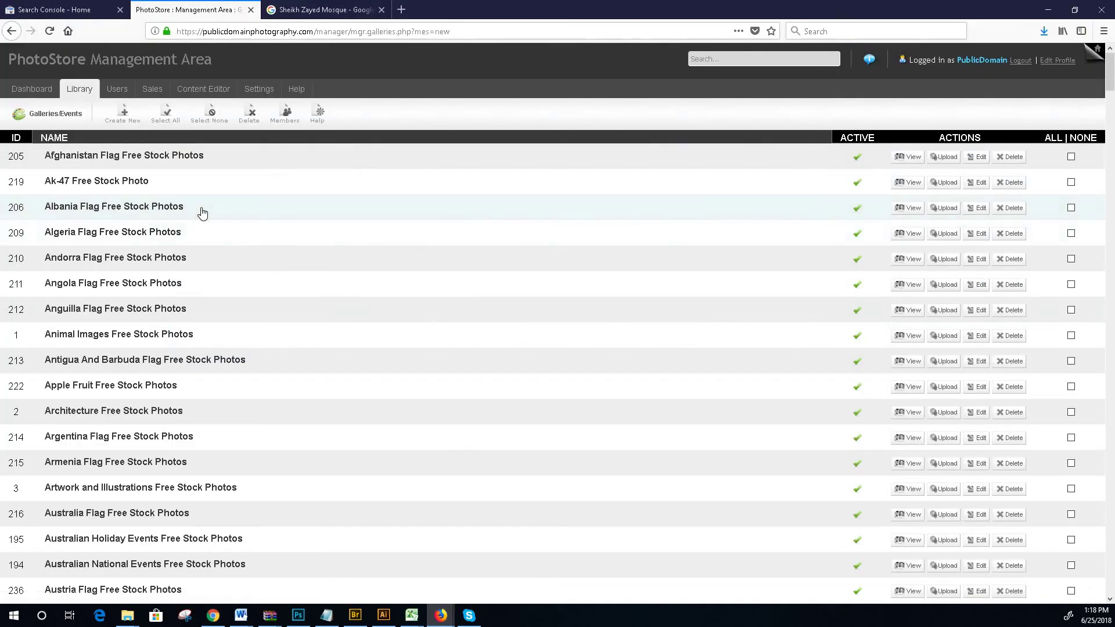
pyautogui.scroll(-5, 200, 220)
pyautogui.scroll(-20, 202, 232)
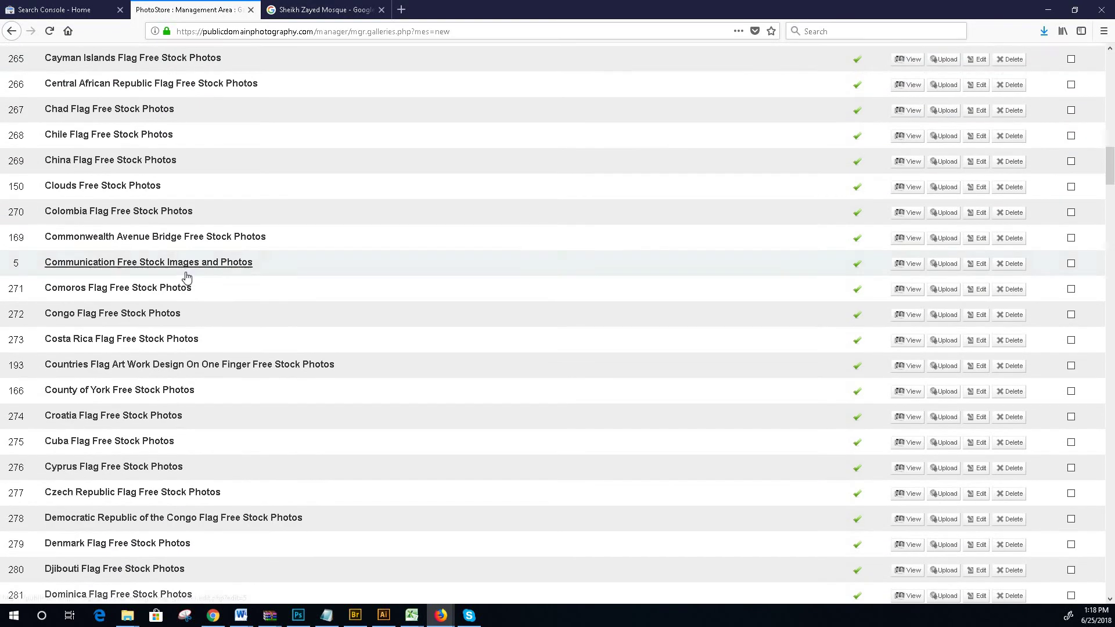
pyautogui.scroll(-15, 174, 291)
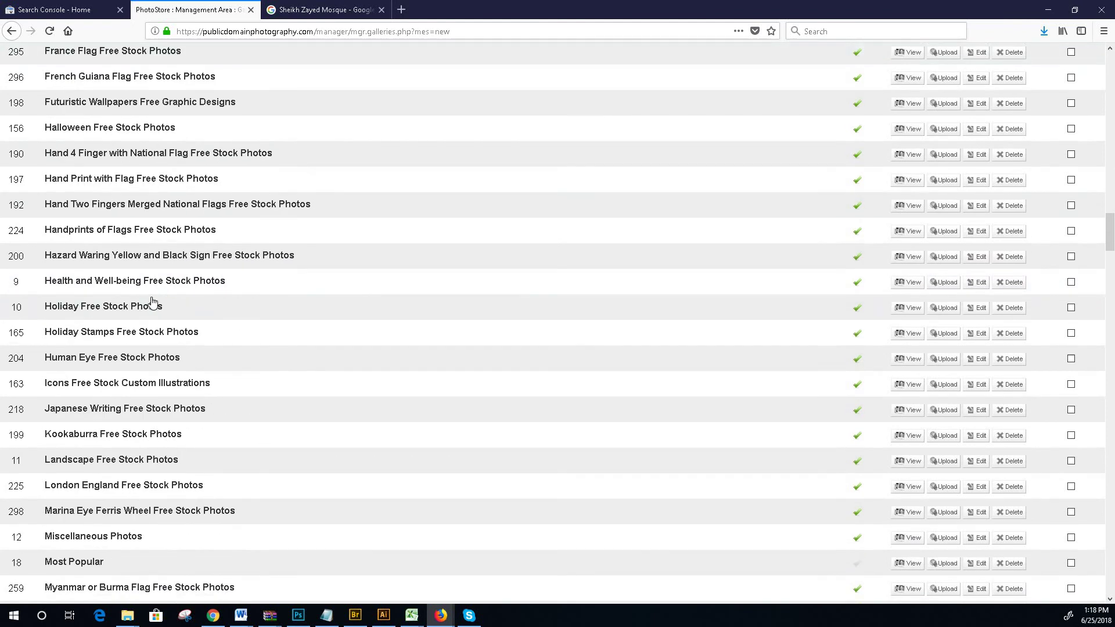
pyautogui.scroll(-16, 152, 301)
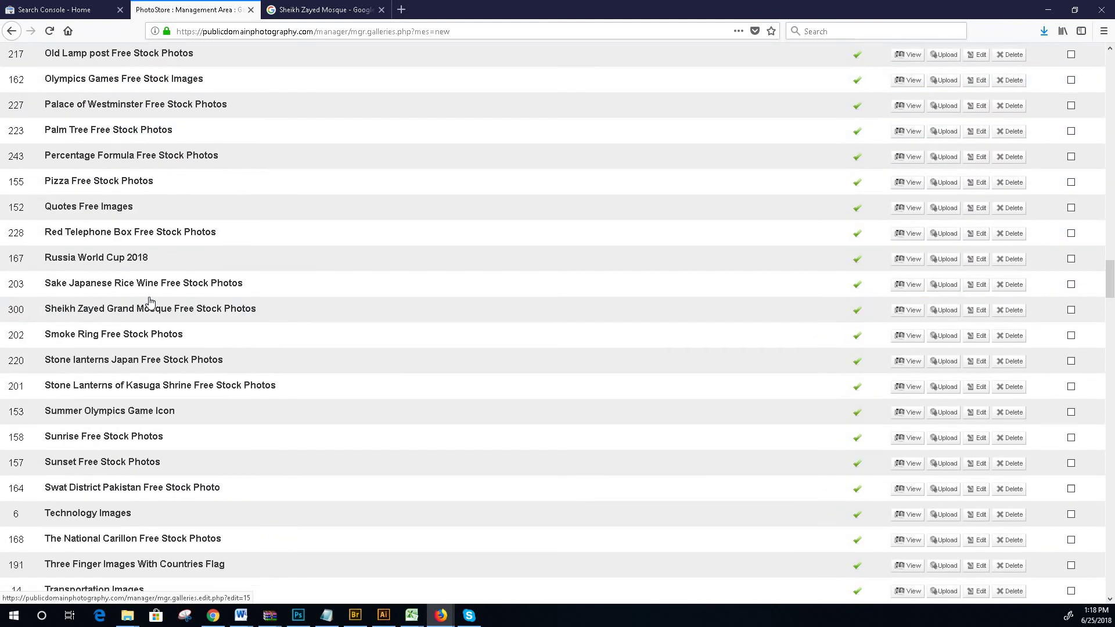
pyautogui.scroll(-2, 145, 302)
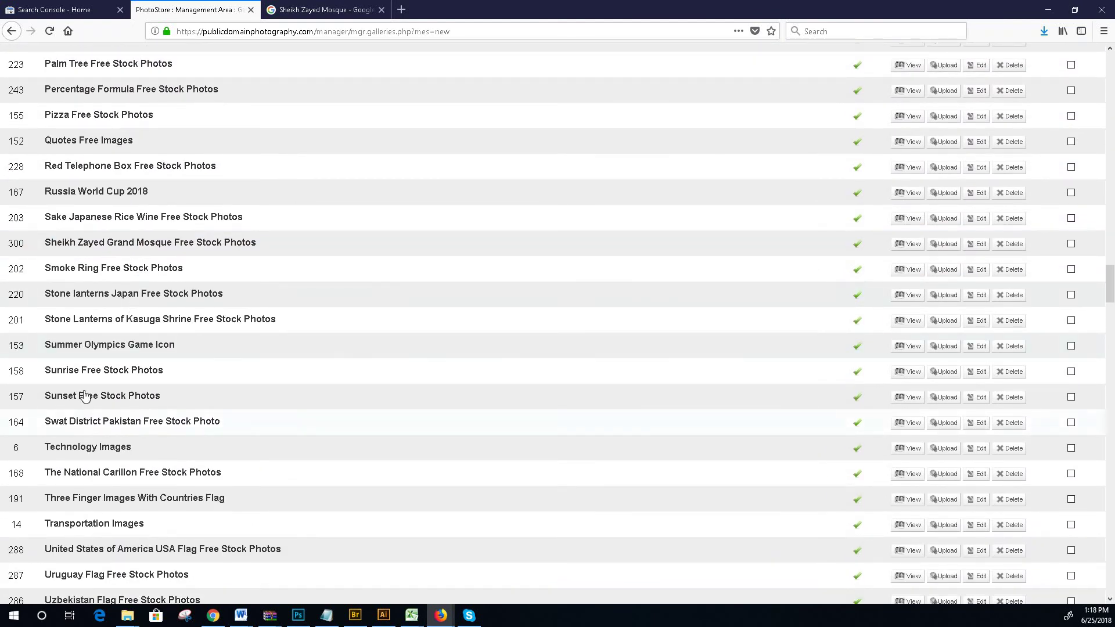
pyautogui.click(87, 244)
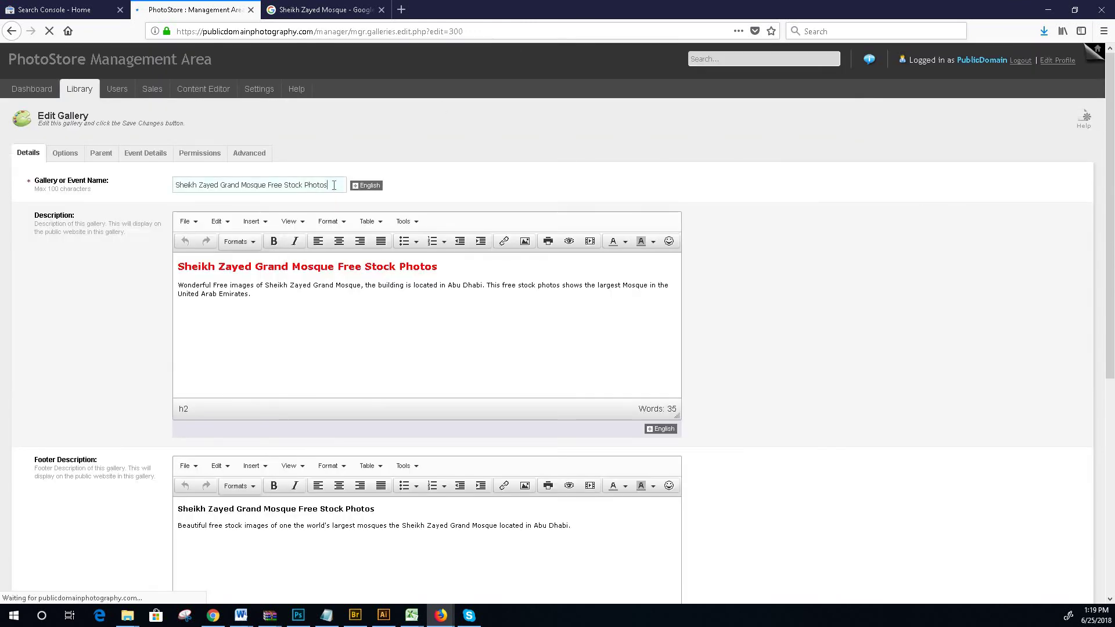
pyautogui.tripleClick(334, 184)
pyautogui.rightClick(279, 183)
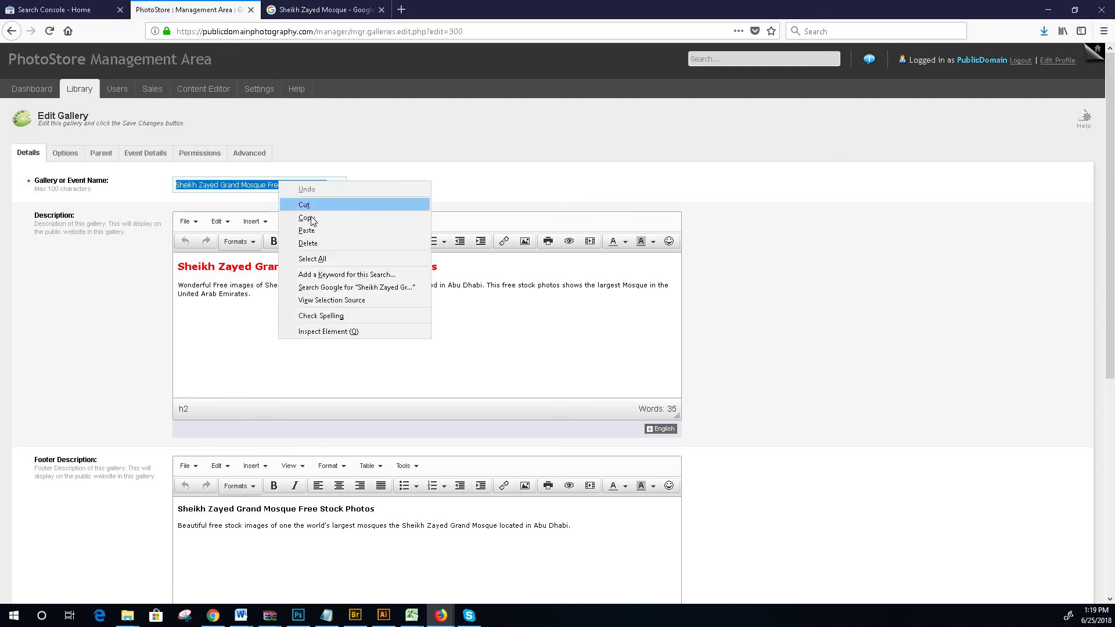
pyautogui.click(314, 217)
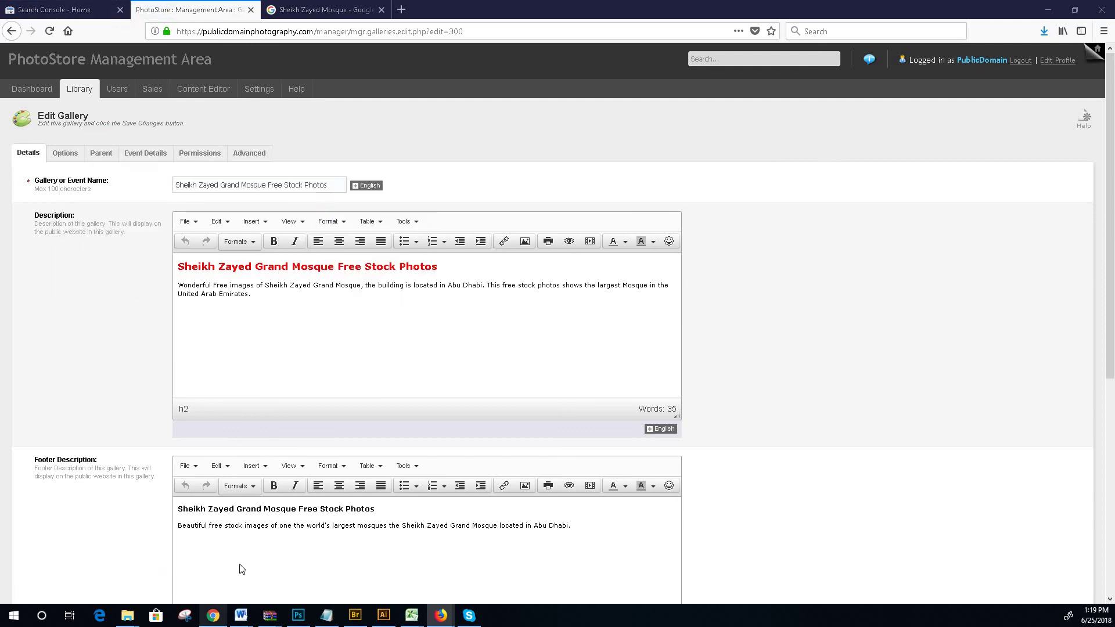
# - Switch to Chrome and check the public Yas Viceroy Hotel gallery page and the PhotoStore management page
pyautogui.click(213, 615)
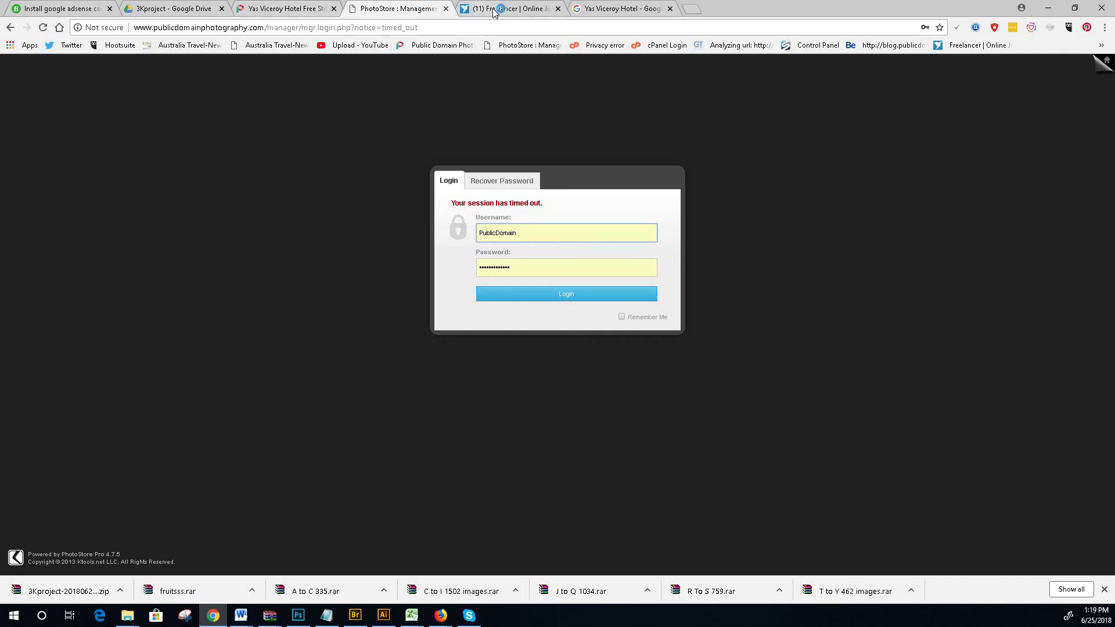
pyautogui.click(604, 8)
pyautogui.click(284, 9)
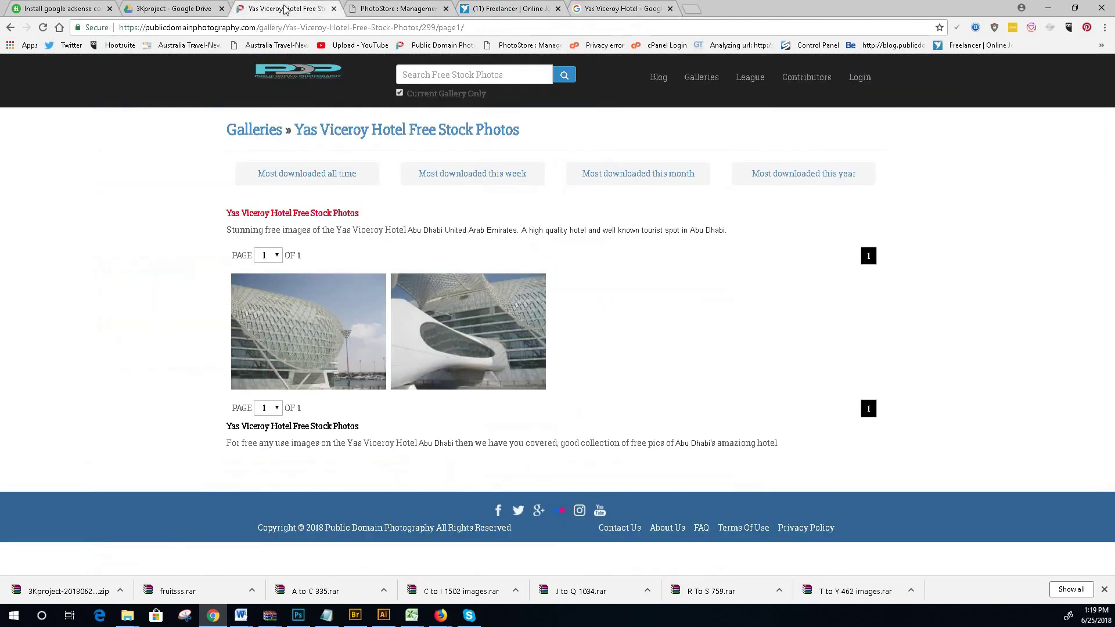
pyautogui.click(404, 8)
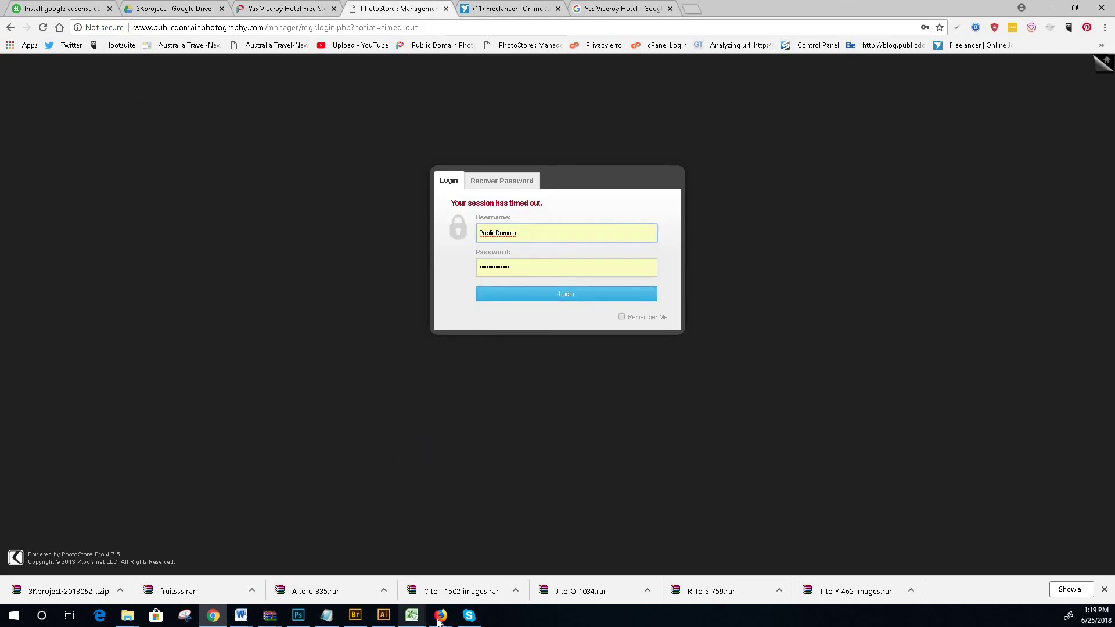
# - Switch back to Firefox and save the Sheikh Zayed Grand Mosque Free Stock Photos gallery
pyautogui.moveTo(440, 620)
pyautogui.moveTo(503, 568)
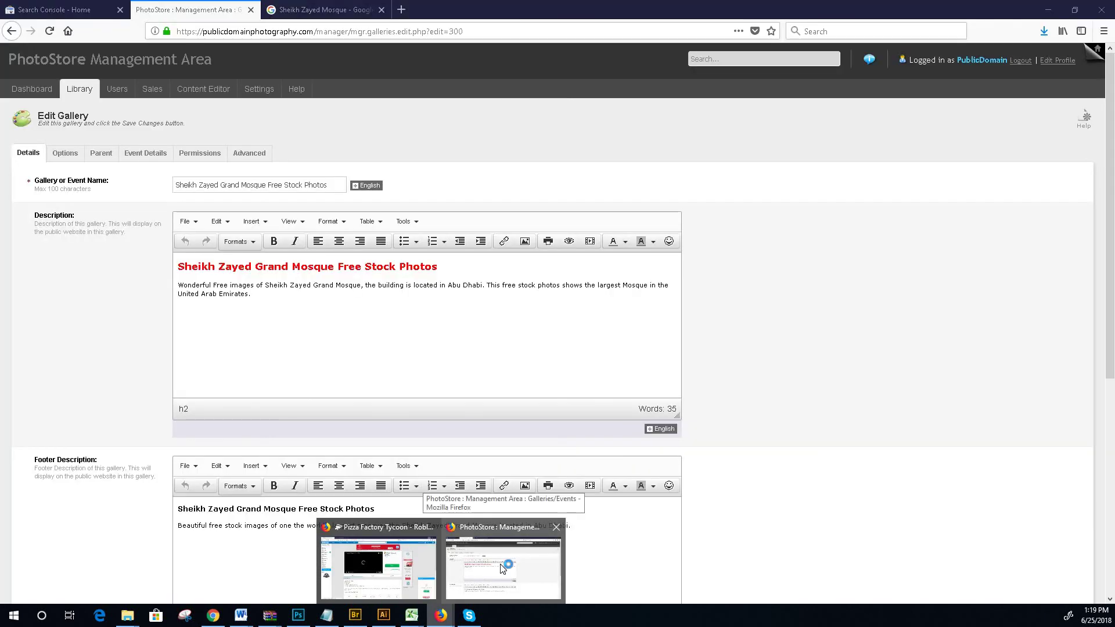
pyautogui.click(503, 568)
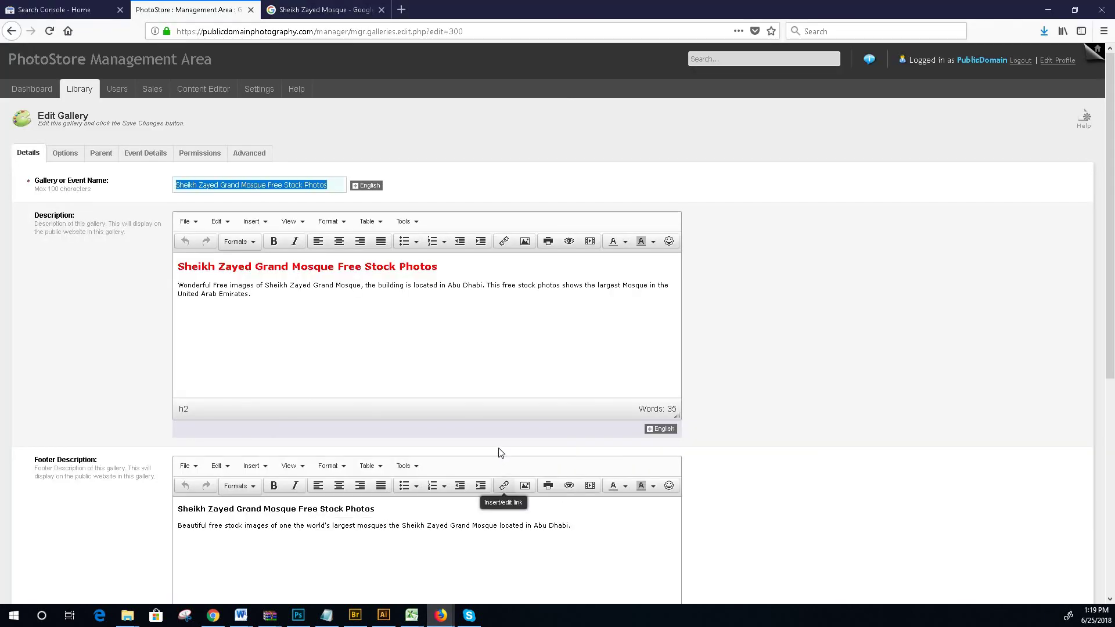
pyautogui.scroll(-5, 496, 447)
pyautogui.scroll(3, 978, 497)
pyautogui.scroll(-4, 1080, 515)
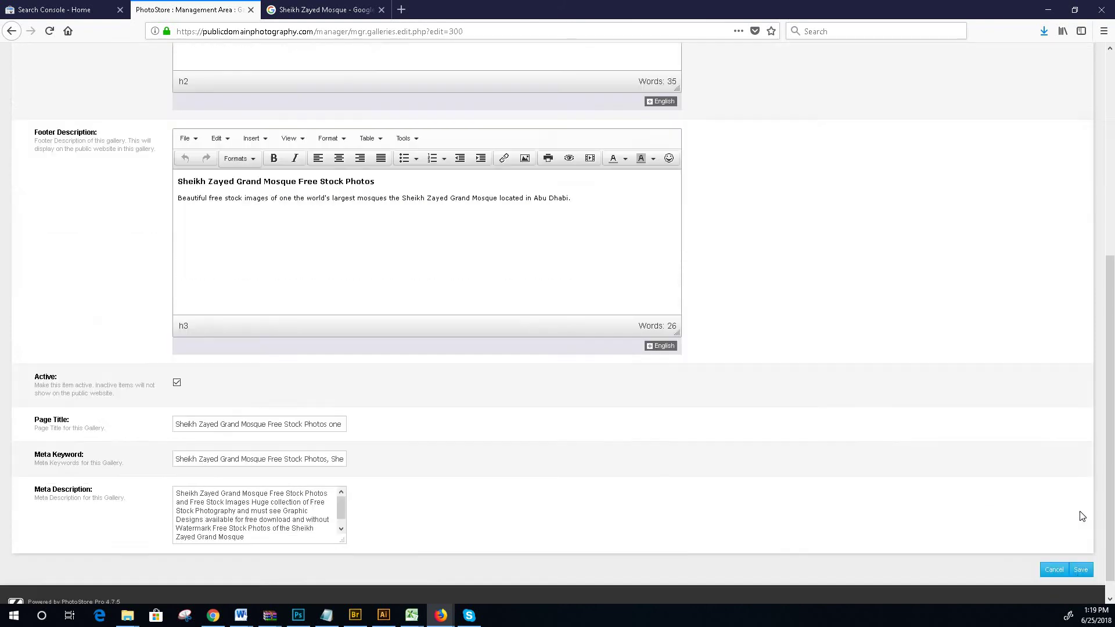
pyautogui.click(1080, 548)
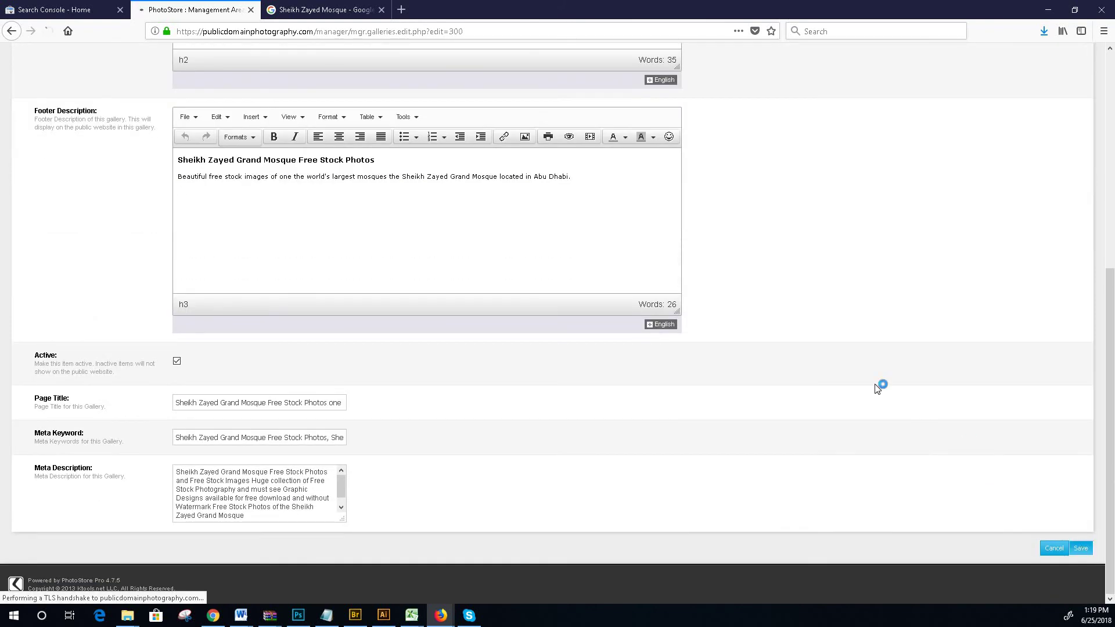
# - Switch to Chrome and log back in to the PhotoStore Management Area with the prefilled credentials
pyautogui.click(214, 616)
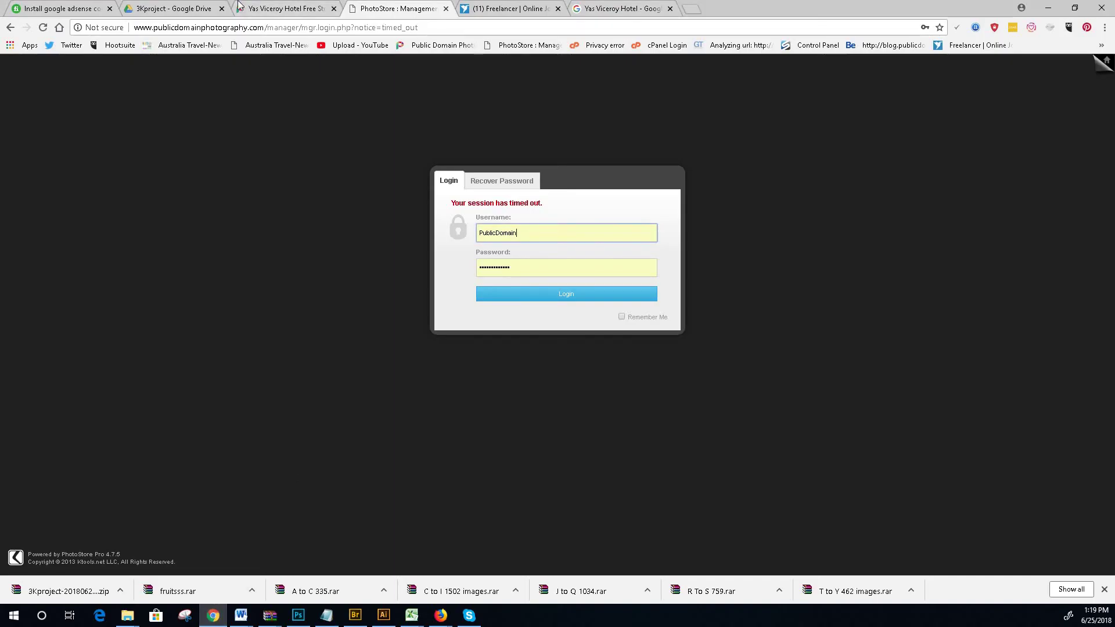
pyautogui.click(551, 10)
pyautogui.click(607, 7)
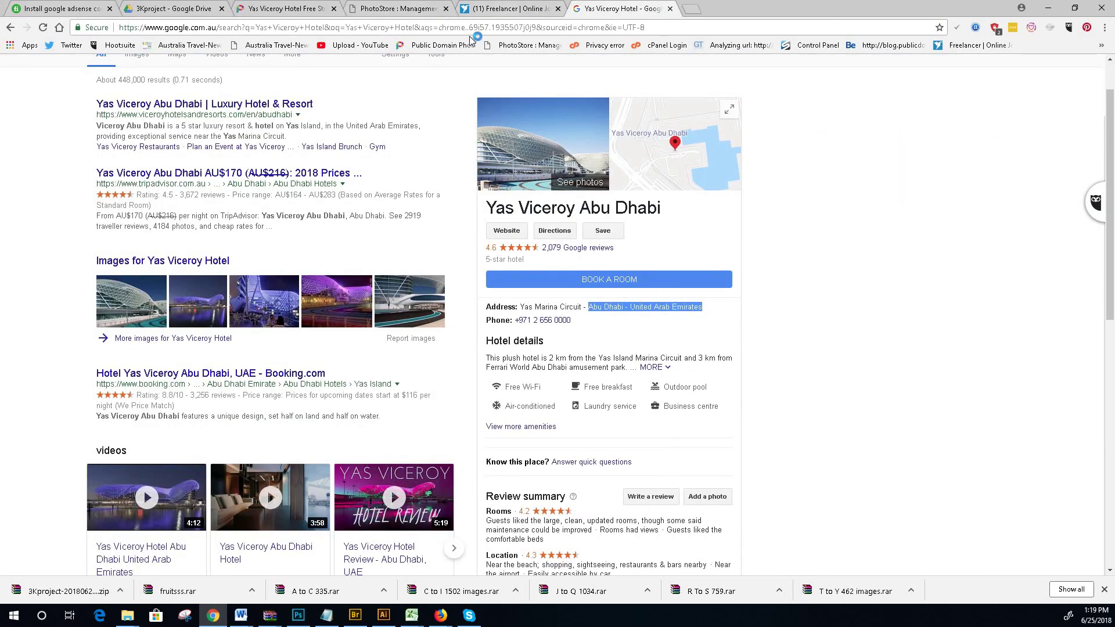
pyautogui.click(388, 10)
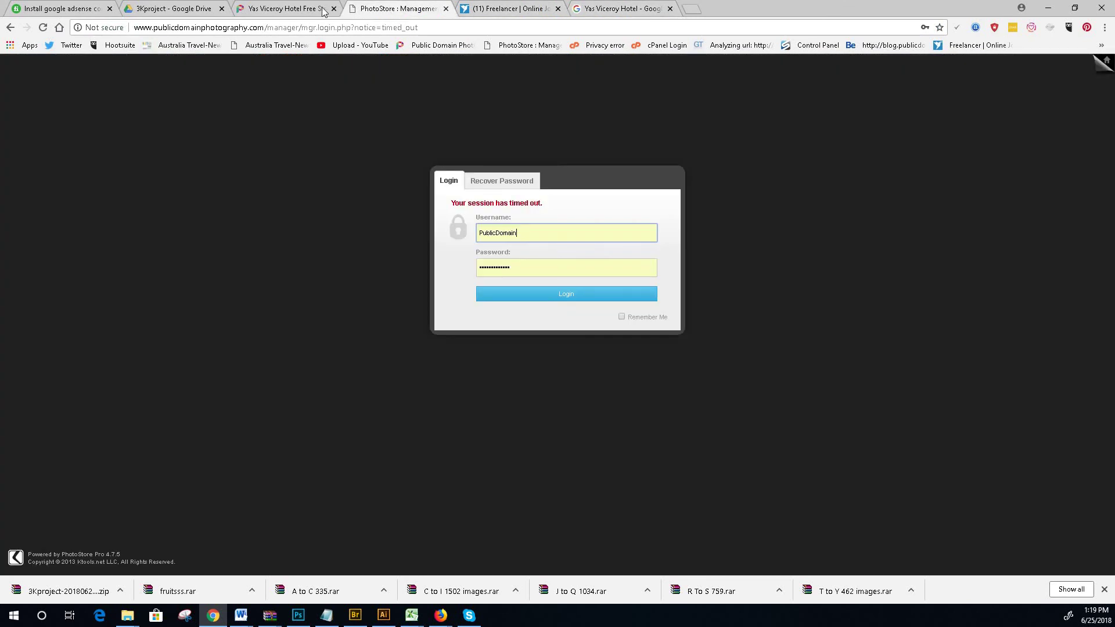
pyautogui.click(281, 8)
pyautogui.click(192, 10)
pyautogui.click(396, 5)
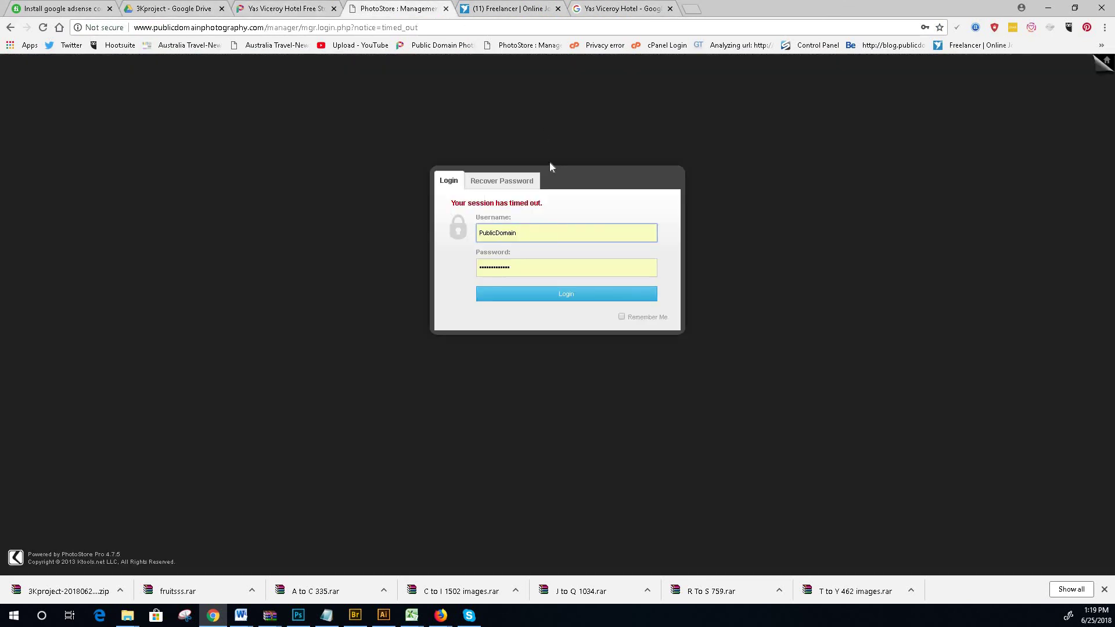
pyautogui.click(568, 294)
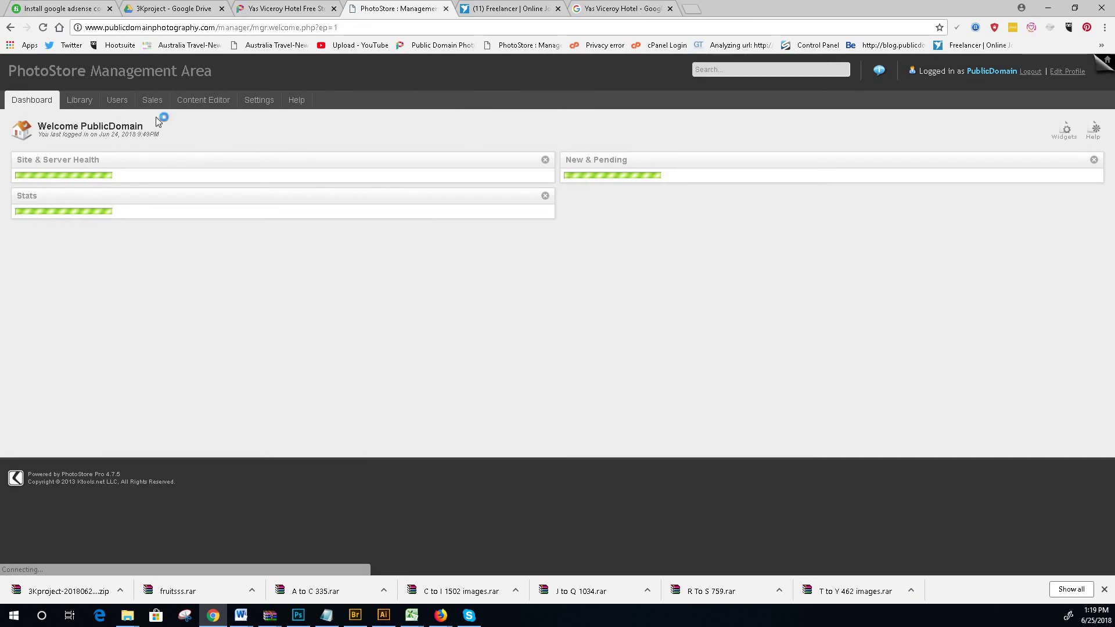
# - Open the media library and show only the contributors' media
pyautogui.moveTo(82, 106)
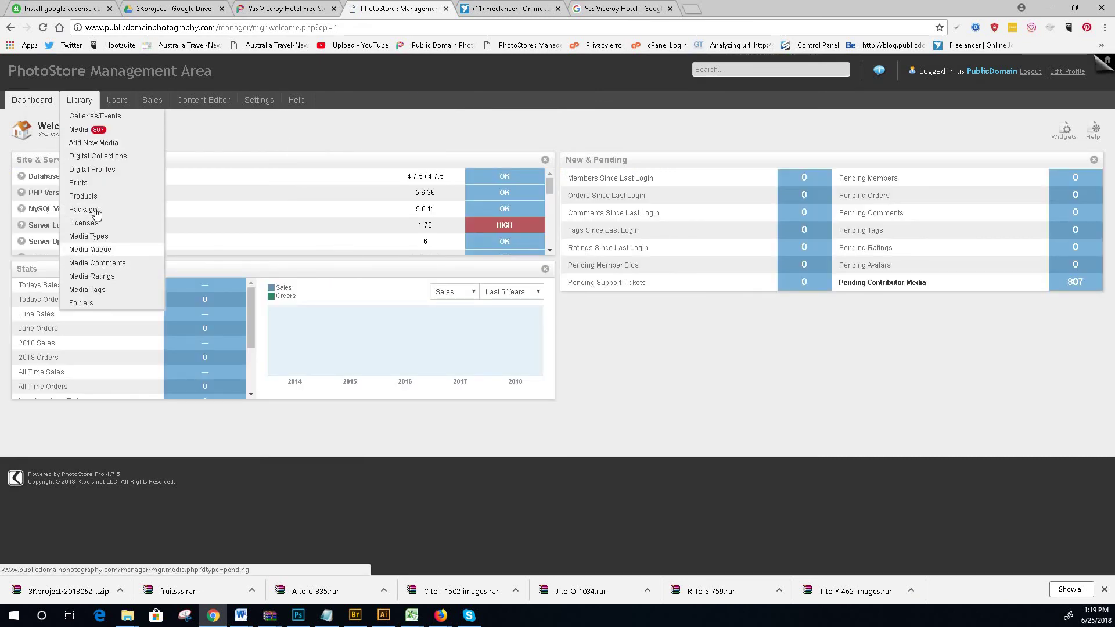
pyautogui.click(85, 129)
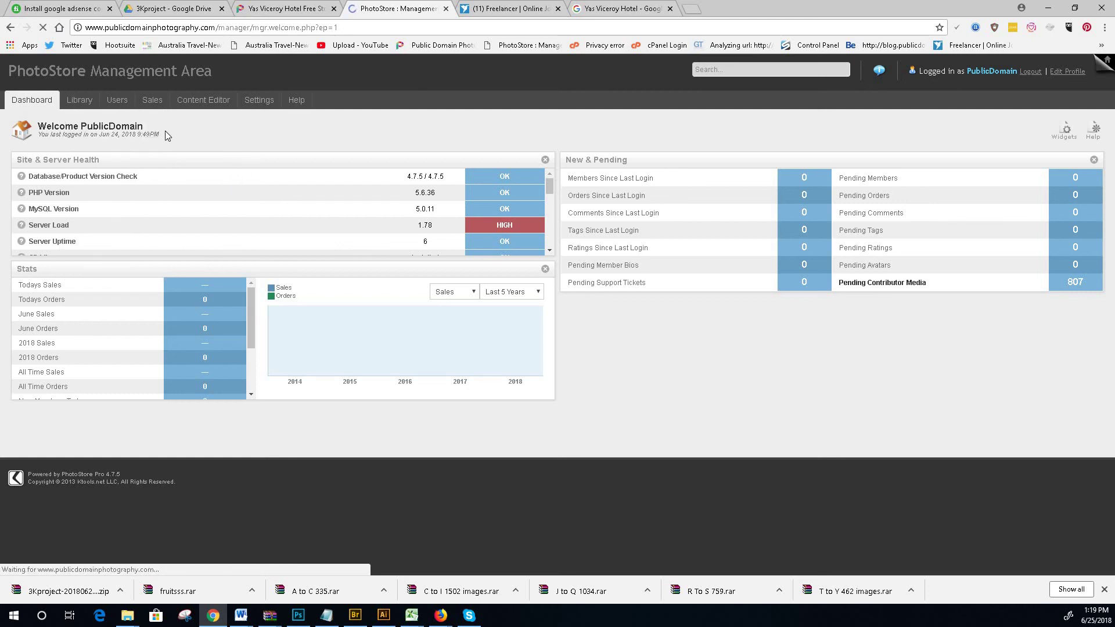
pyautogui.moveTo(79, 102)
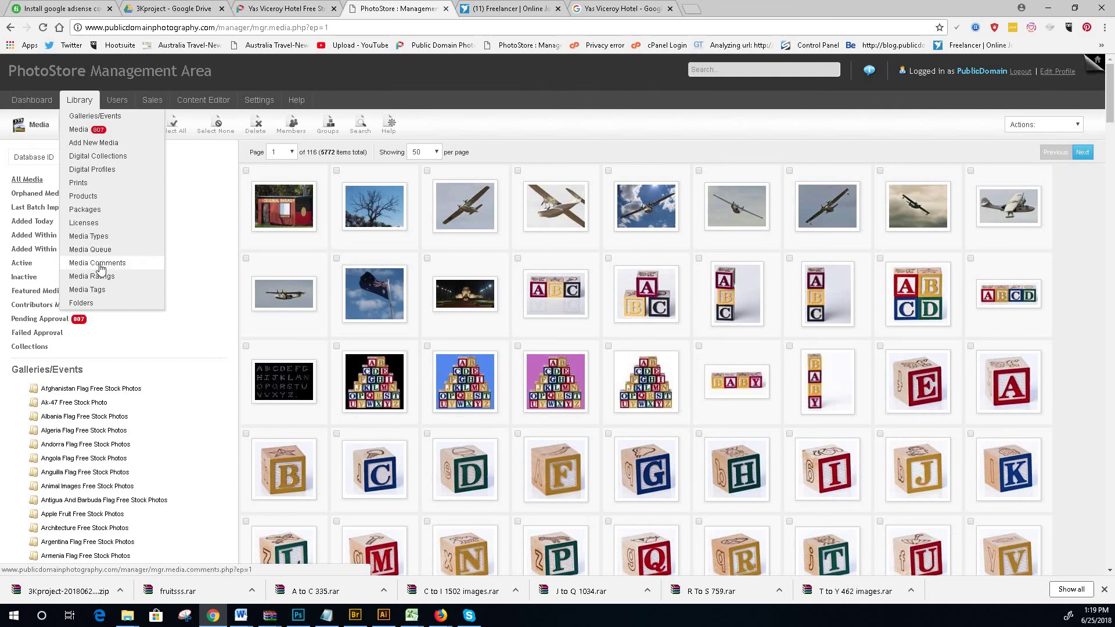
pyautogui.click(164, 223)
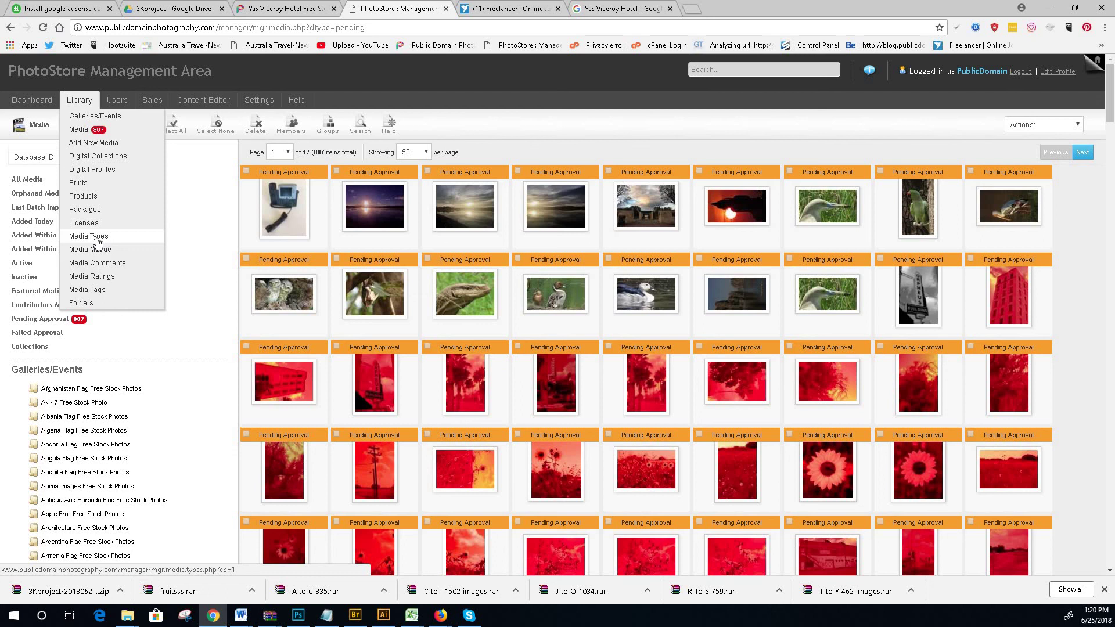
pyautogui.click(88, 130)
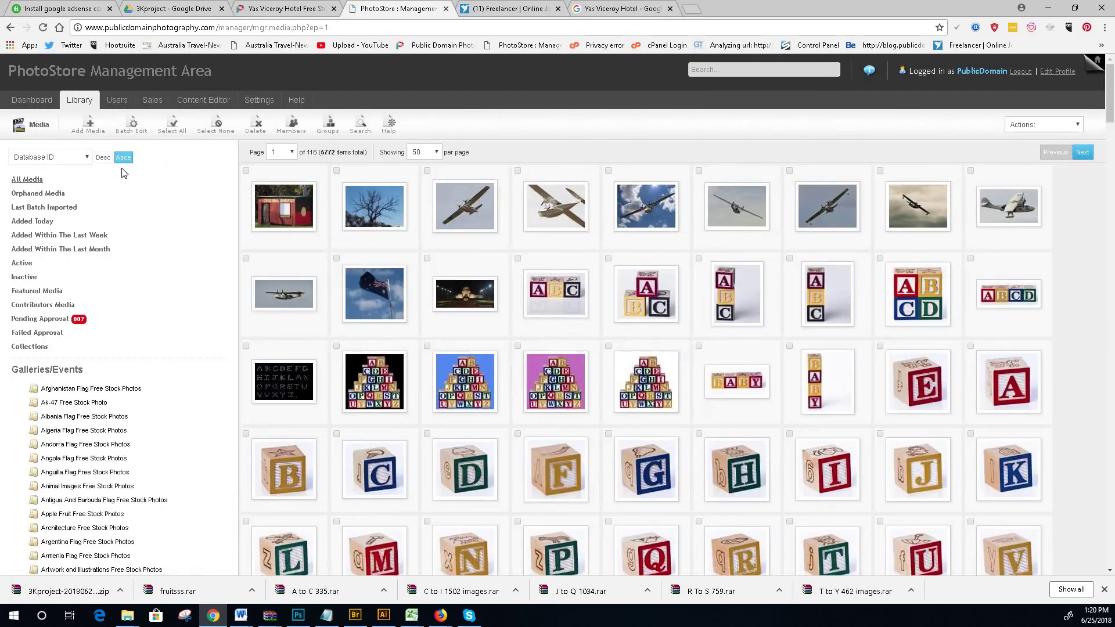
pyautogui.click(40, 307)
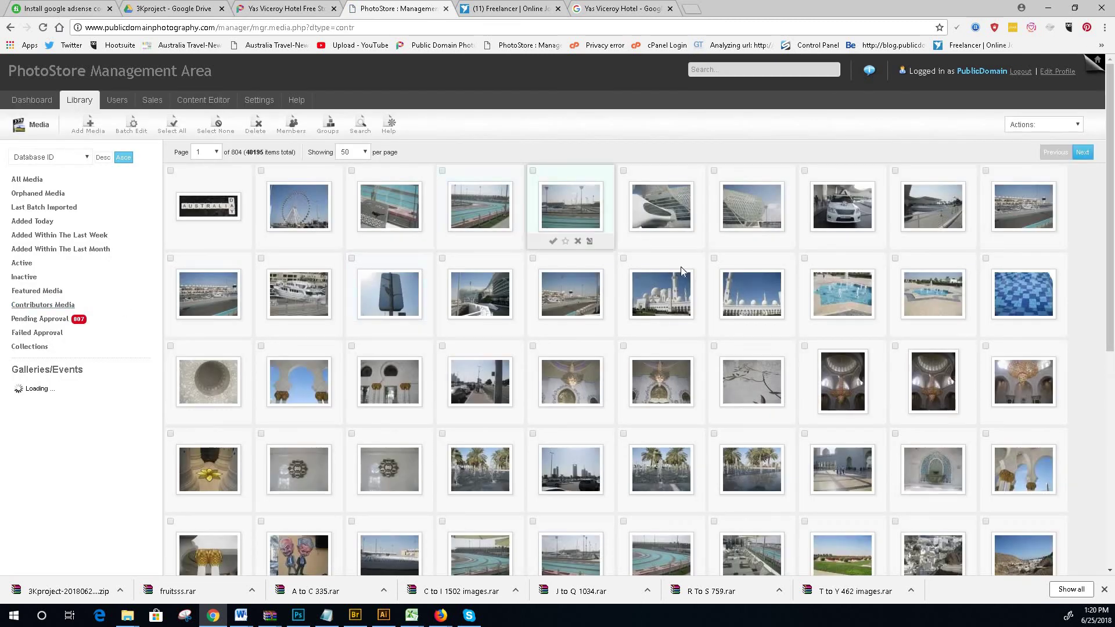
# - Select the 13 mosque photos in the contributors' media, covering the white exterior, arches, domed interiors, chandeliers and gold column details
pyautogui.click(789, 258)
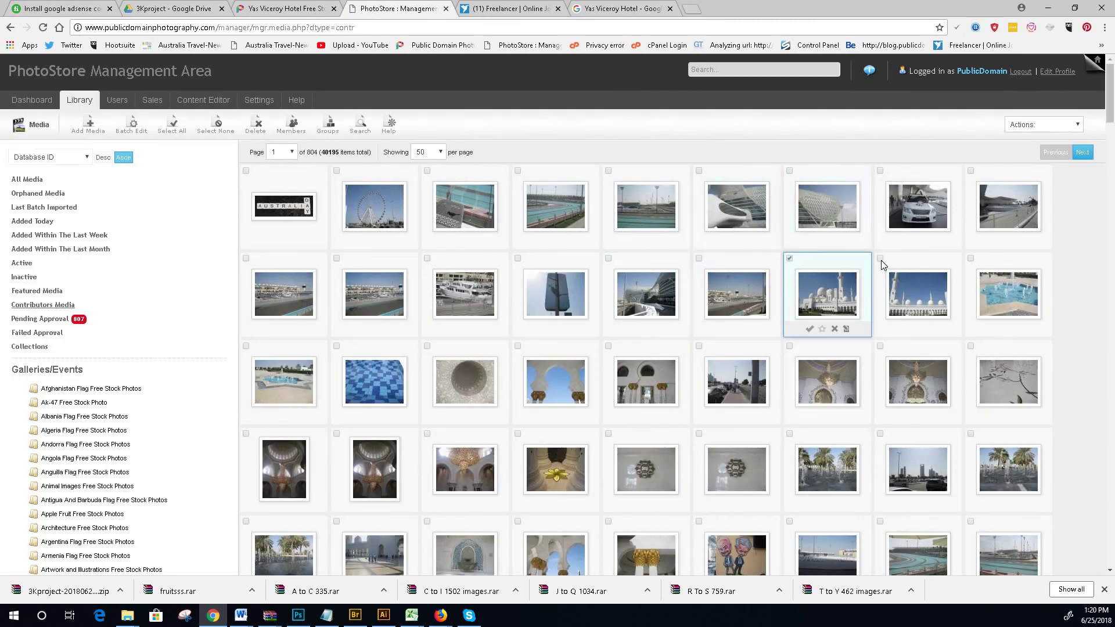
pyautogui.click(880, 259)
pyautogui.scroll(-2, 882, 261)
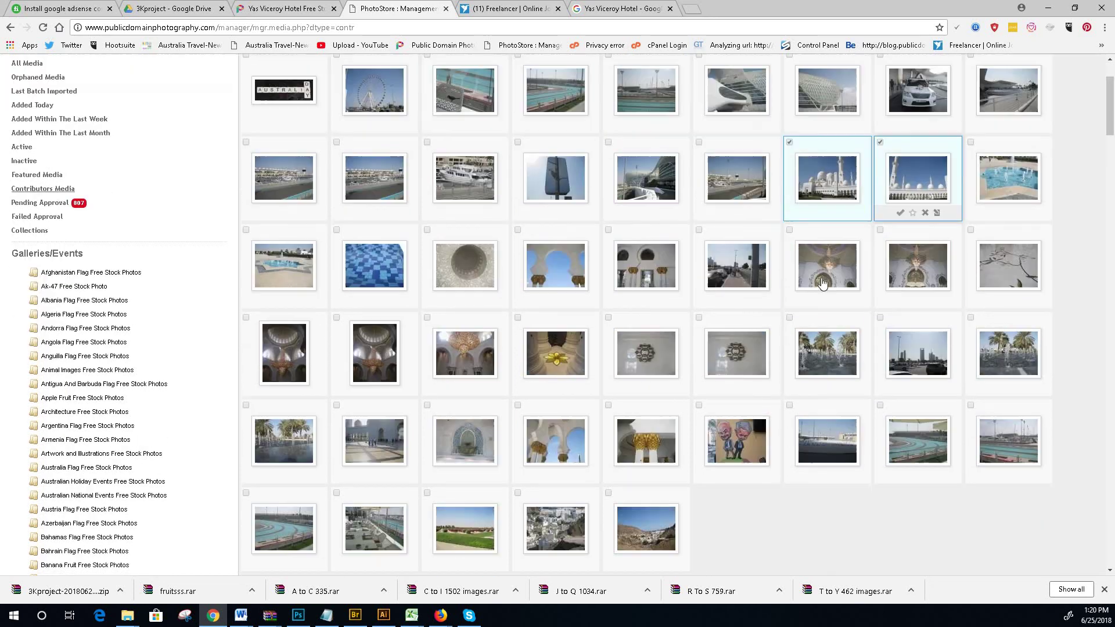
pyautogui.click(431, 246)
pyautogui.click(533, 233)
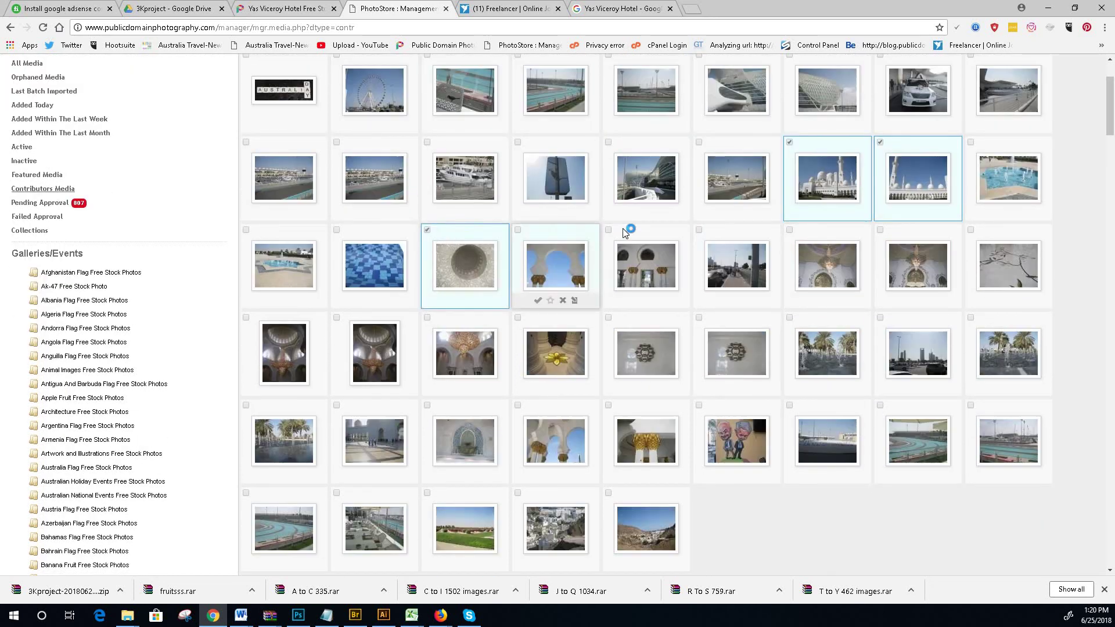
pyautogui.click(686, 233)
pyautogui.click(860, 235)
pyautogui.click(902, 236)
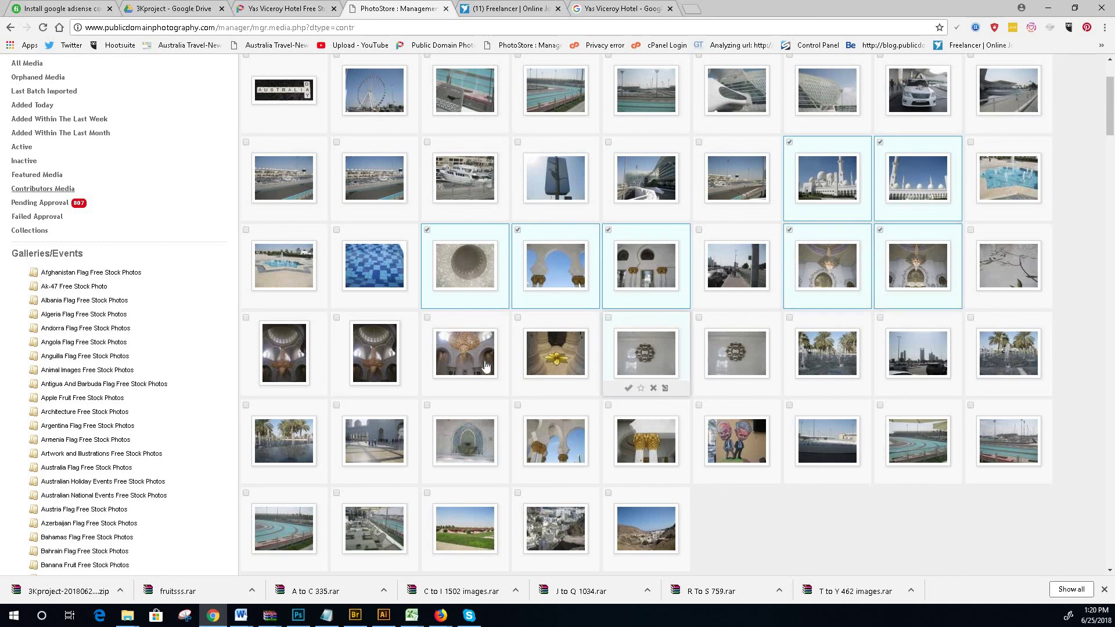
pyautogui.click(284, 323)
pyautogui.click(384, 321)
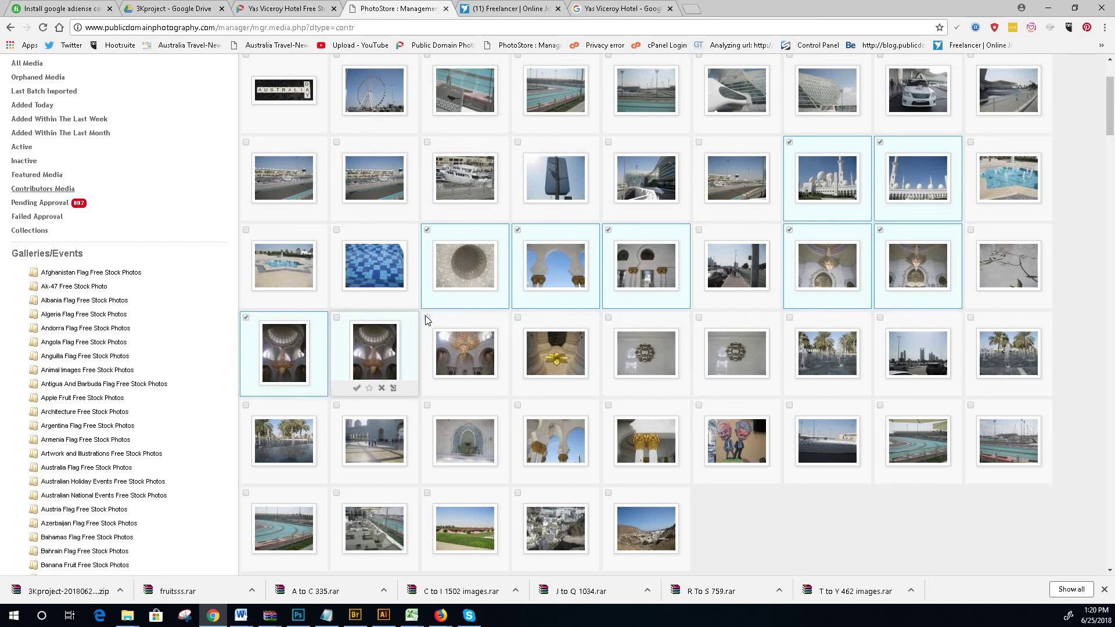
pyautogui.click(477, 321)
pyautogui.click(546, 317)
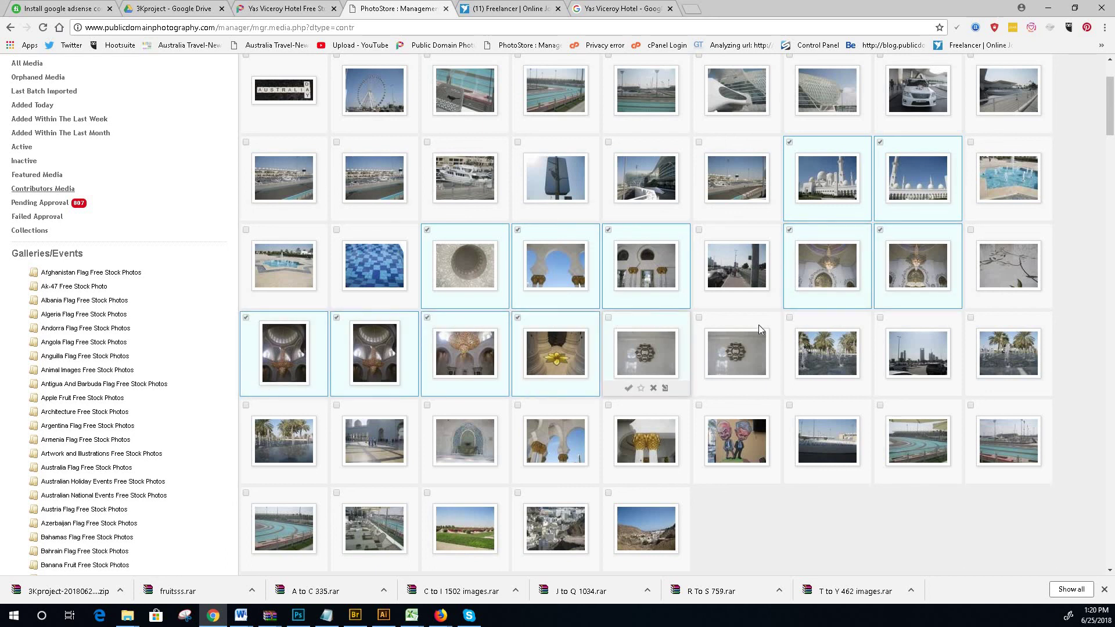
pyautogui.scroll(-1, 933, 334)
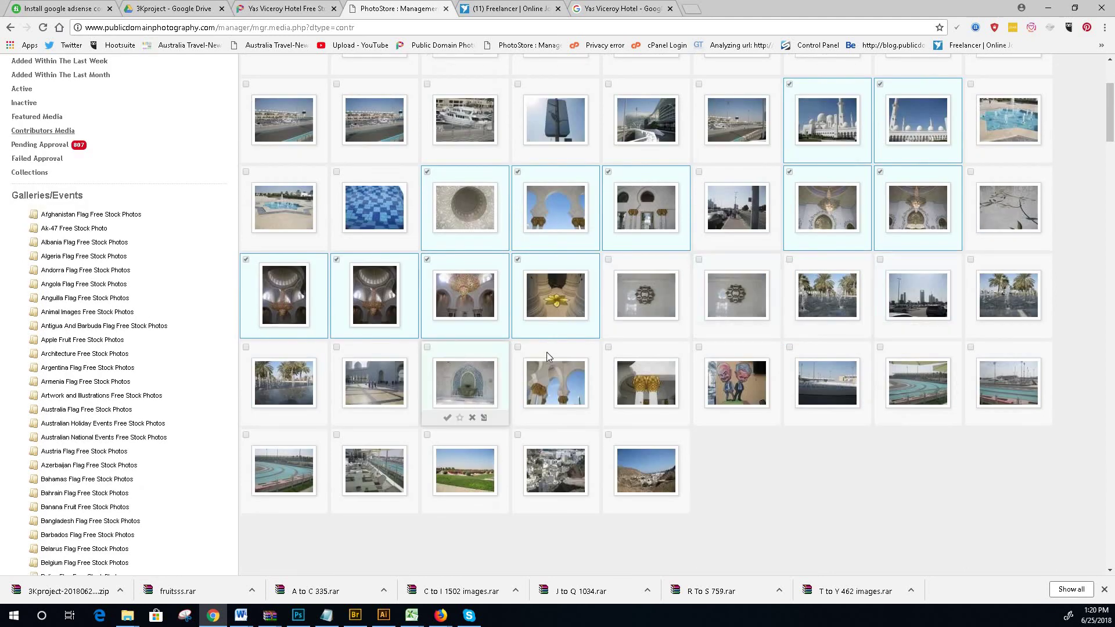
pyautogui.click(597, 352)
pyautogui.click(629, 351)
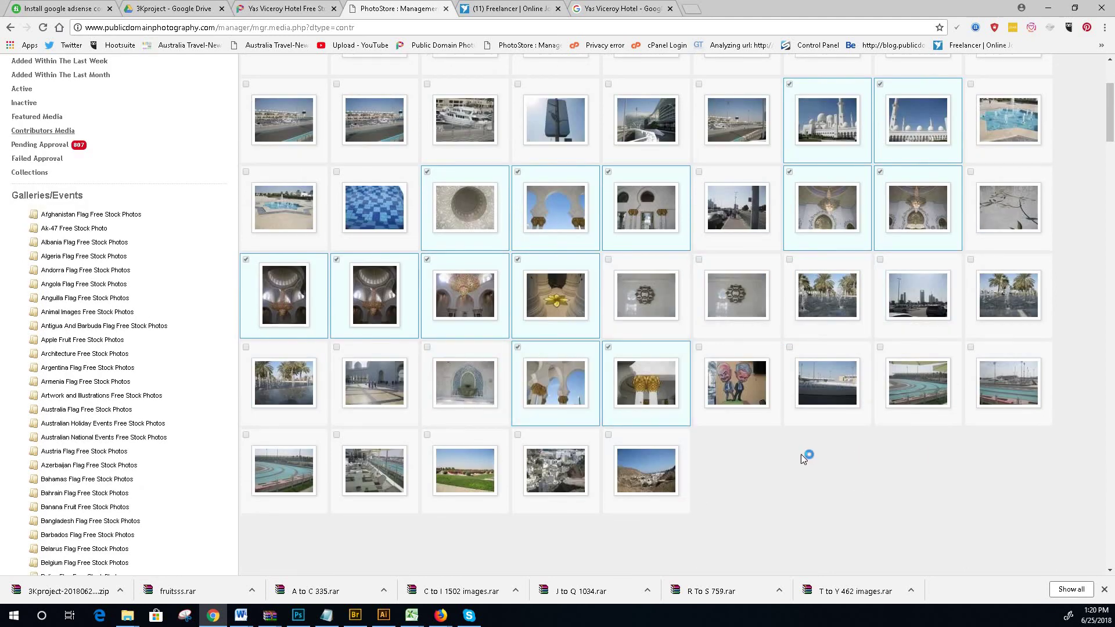
# - Batch edit the selected mosque photos and add the copied gallery name "sheikh zayed grand mosque free stock photos" as a keyword
pyautogui.scroll(3, 803, 459)
pyautogui.click(135, 127)
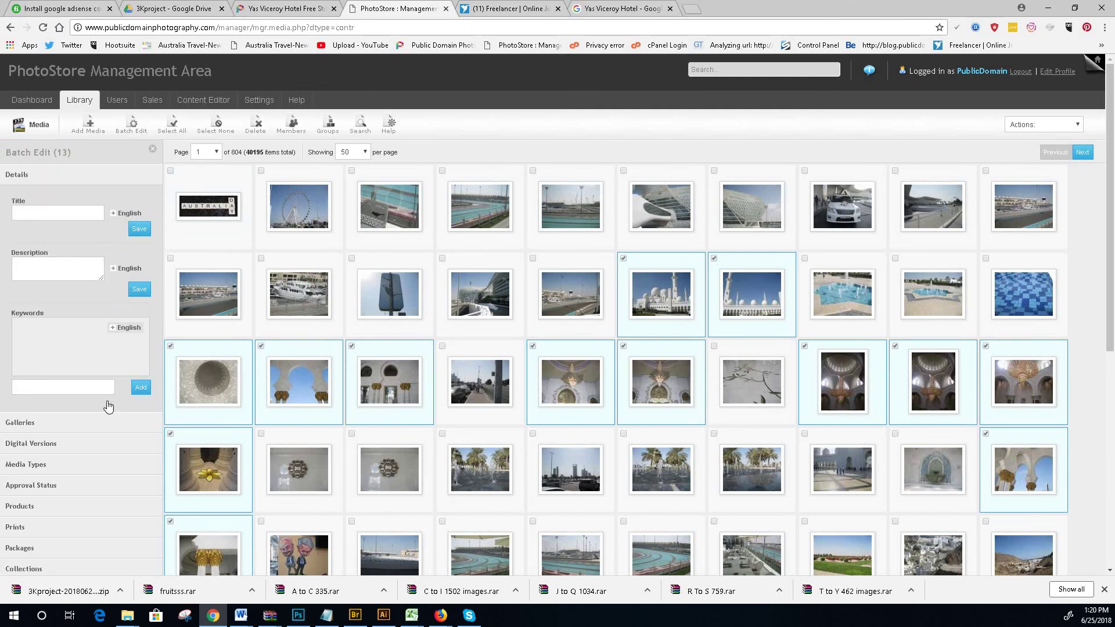
pyautogui.scroll(-1, 82, 380)
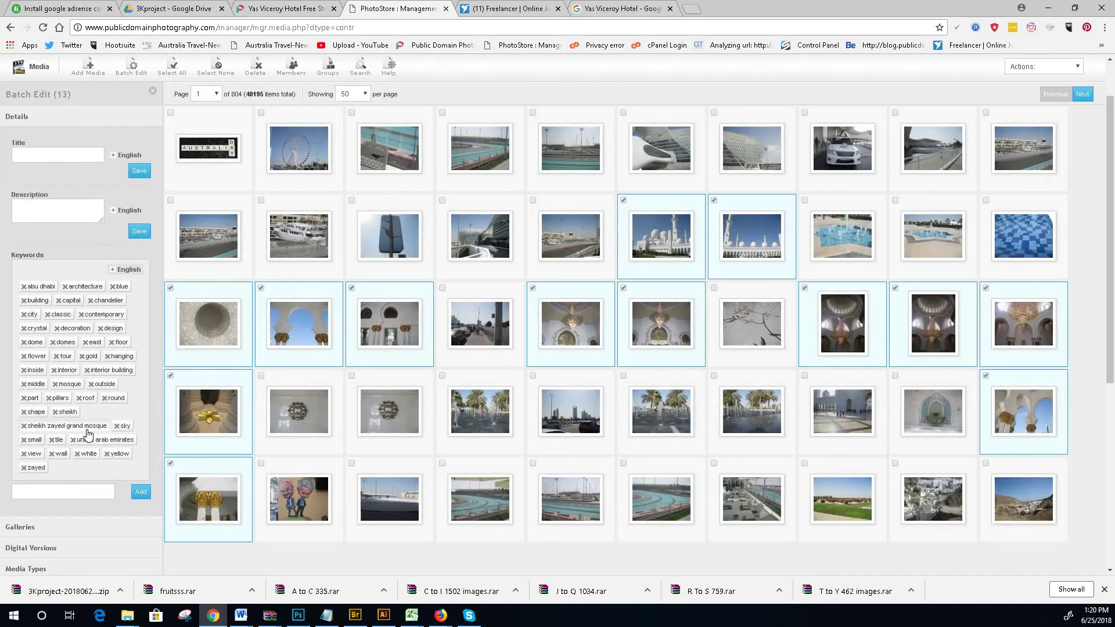
pyautogui.rightClick(40, 492)
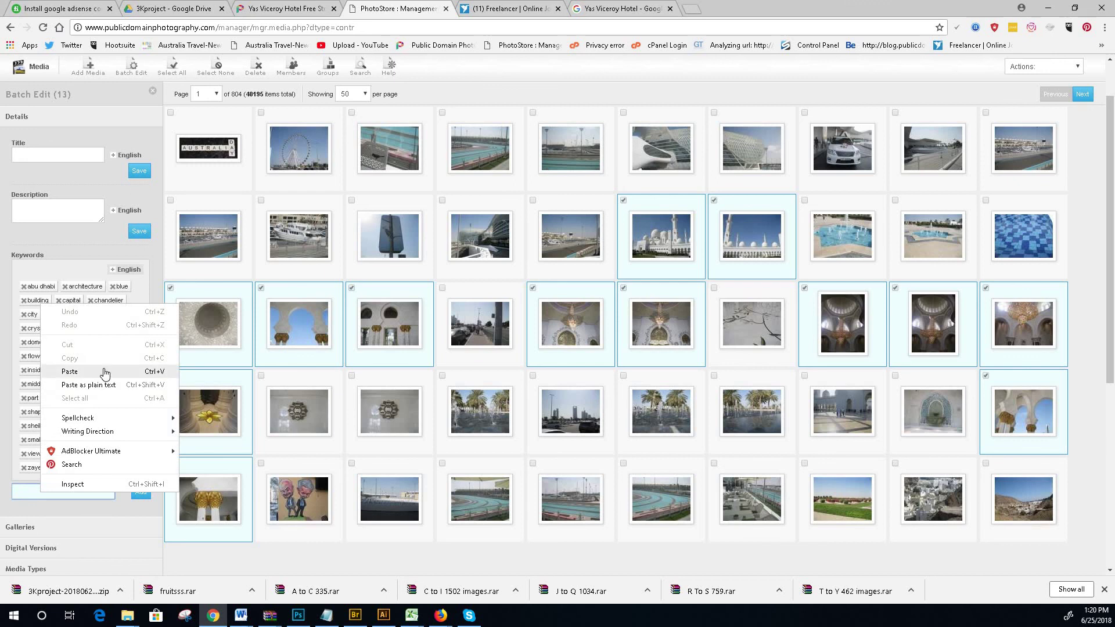
pyautogui.click(104, 369)
pyautogui.click(142, 492)
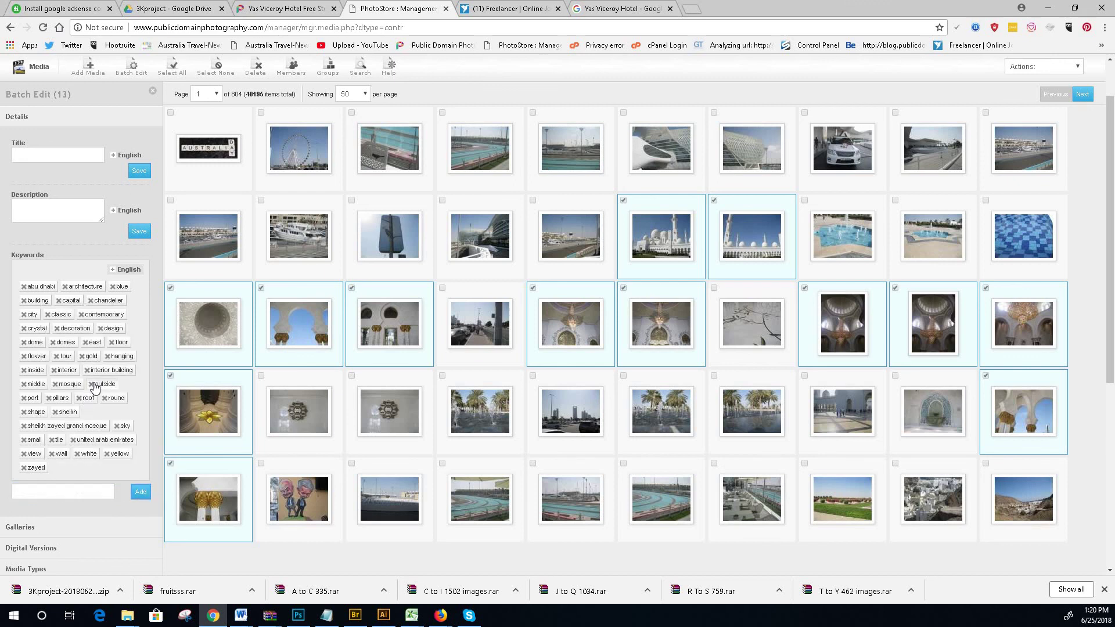
# - Add the selected photos to the Sheikh Zayed Grand Mosque Free Stock Photos gallery, then clear the photo selection
pyautogui.scroll(-3, 48, 388)
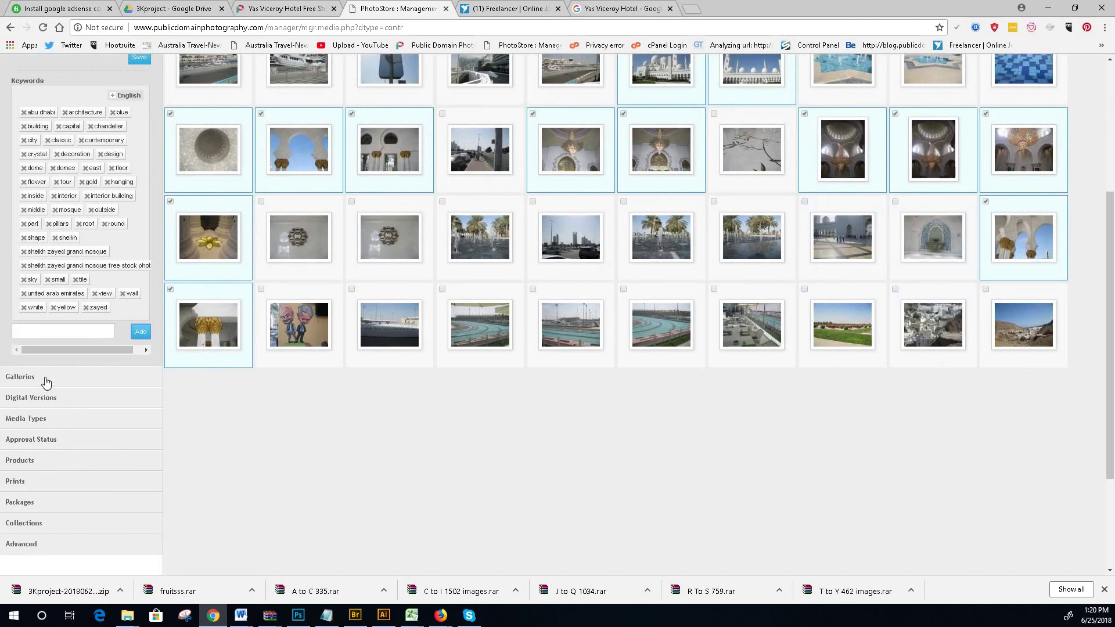
pyautogui.click(46, 379)
pyautogui.scroll(-15, 81, 430)
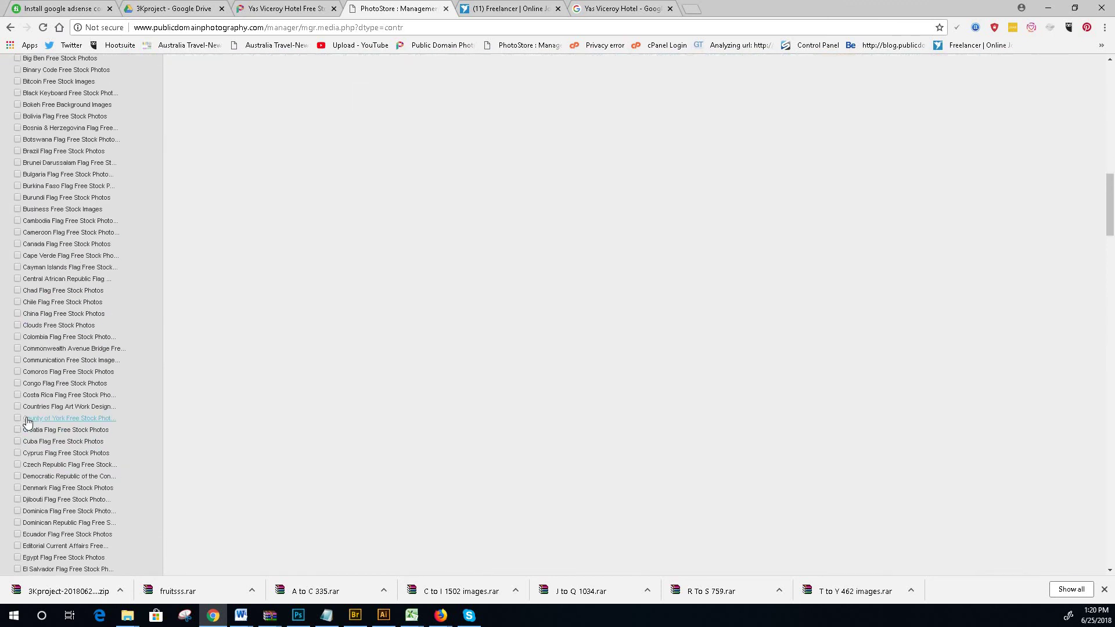
pyautogui.scroll(-20, 26, 422)
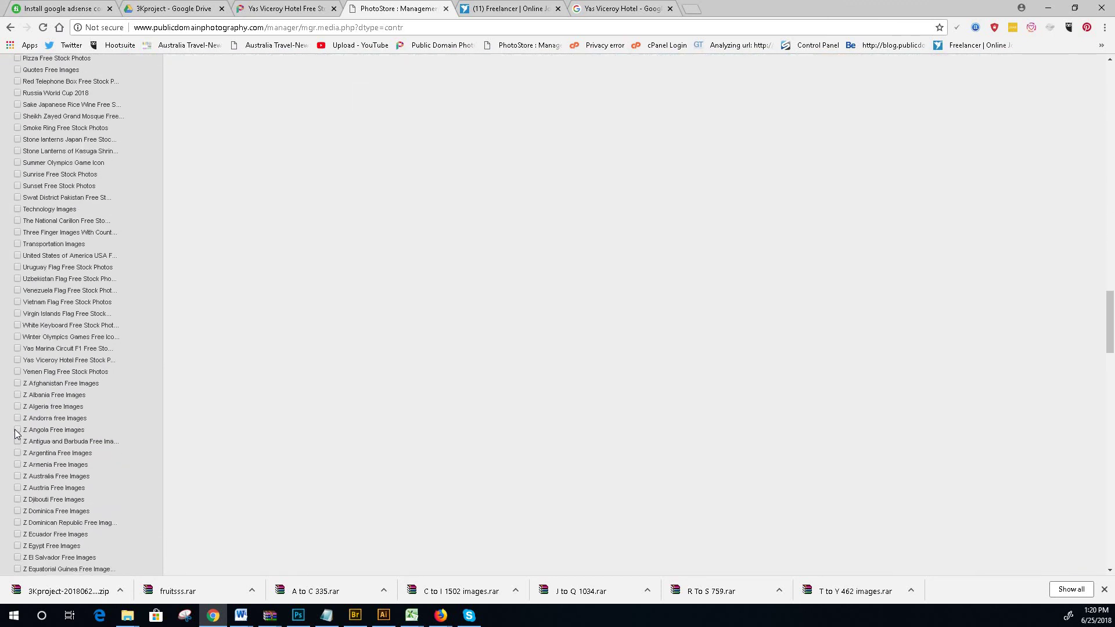
pyautogui.scroll(5, 16, 434)
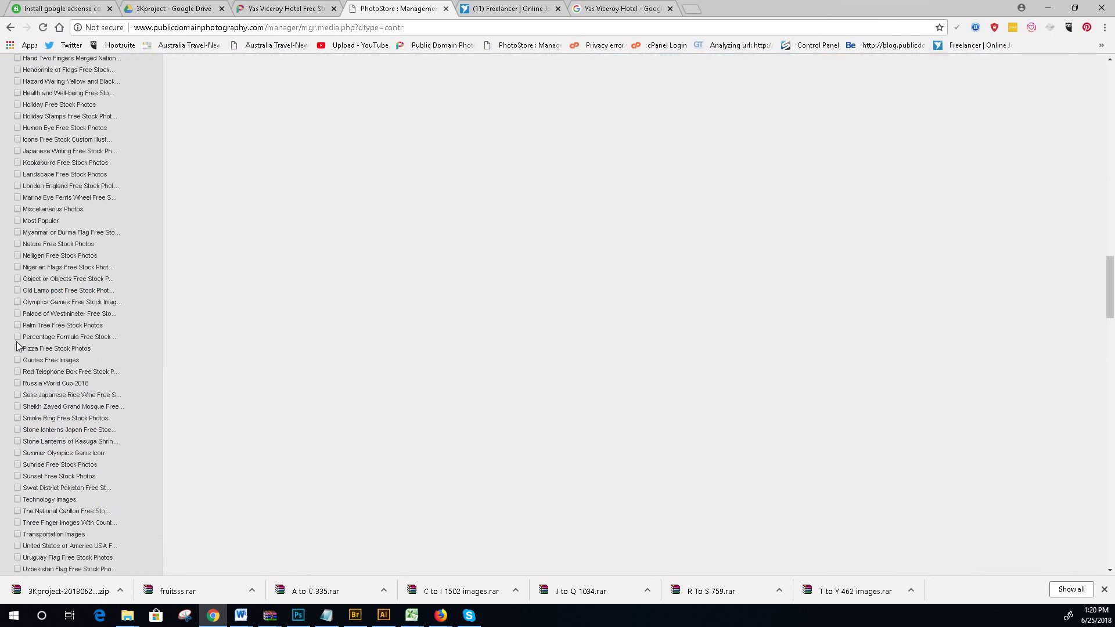
pyautogui.click(18, 407)
pyautogui.scroll(-15, 143, 441)
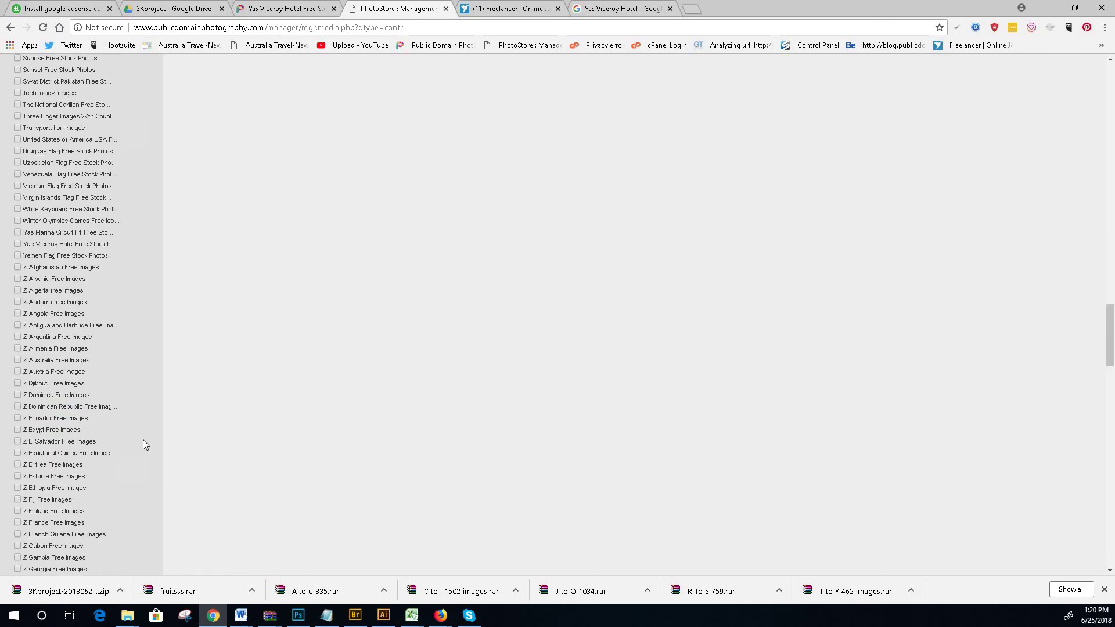
pyautogui.click(141, 351)
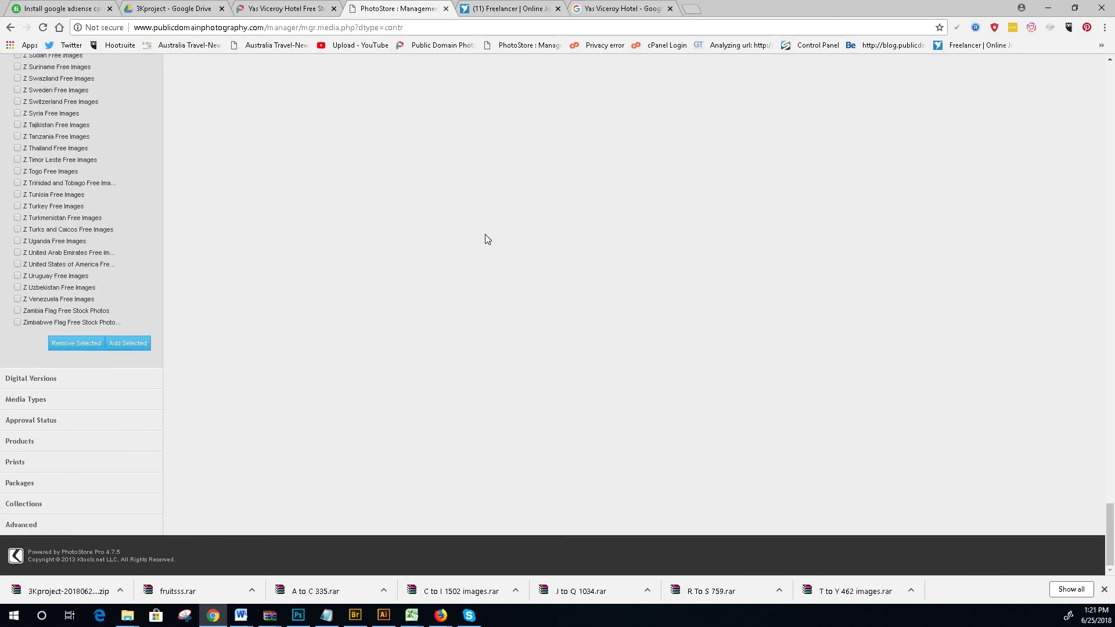
pyautogui.scroll(20, 454, 235)
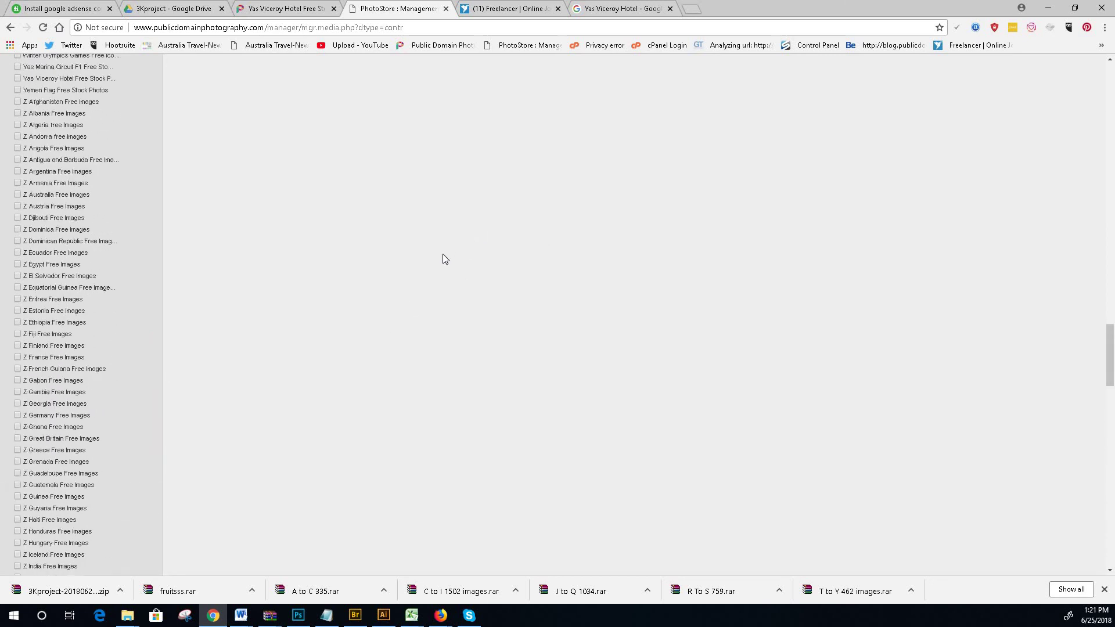
pyautogui.scroll(15, 440, 262)
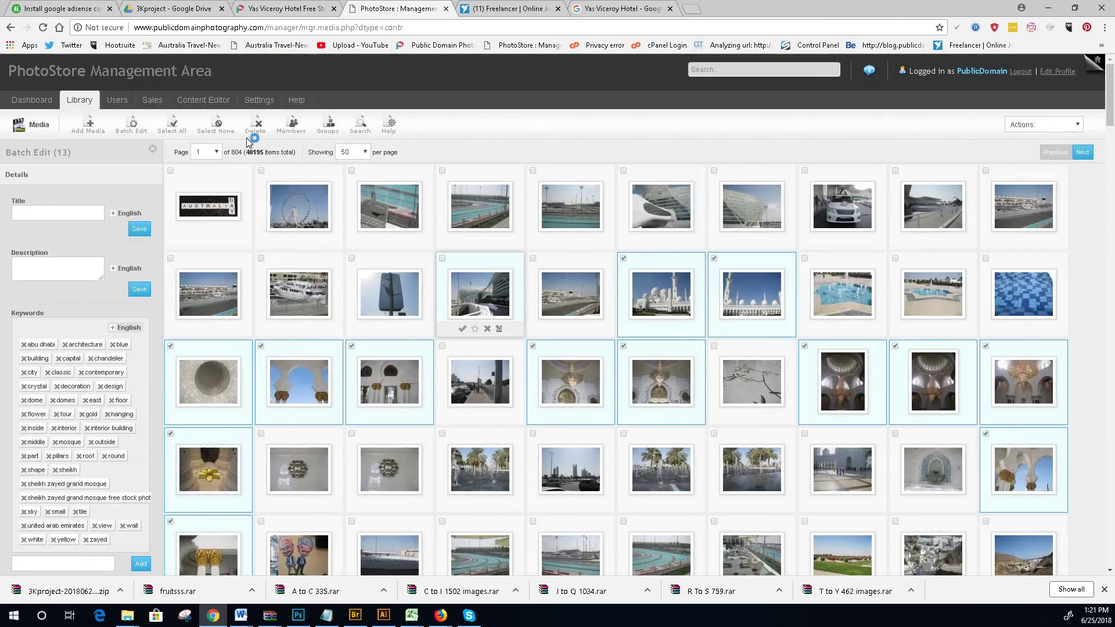
pyautogui.click(217, 128)
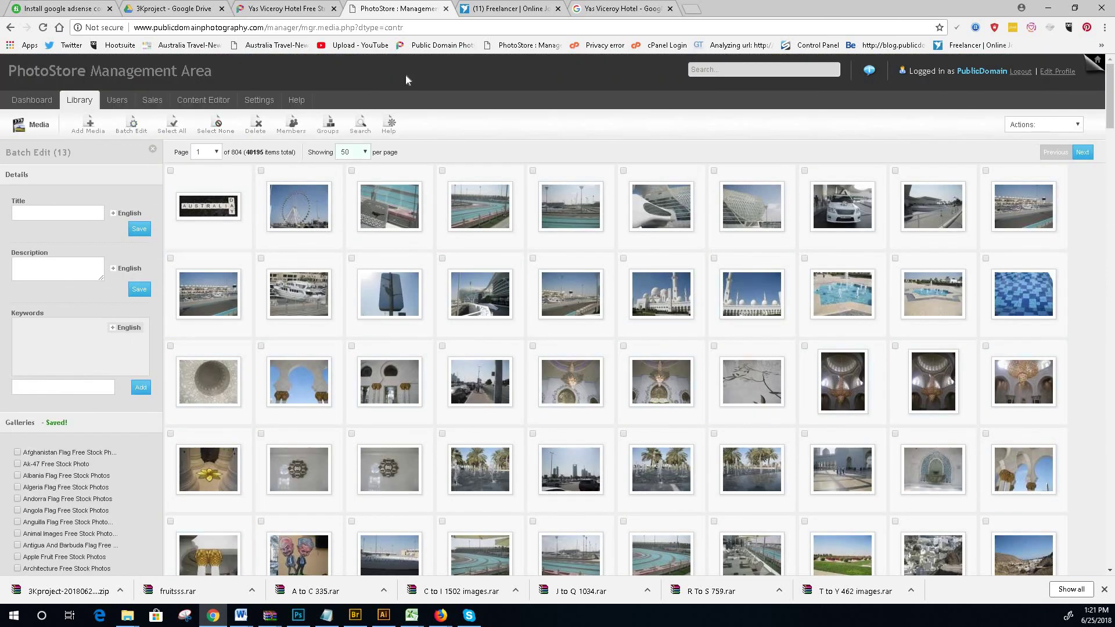
# - Switch to the public site and browse its galleries list to page 5
pyautogui.click(305, 8)
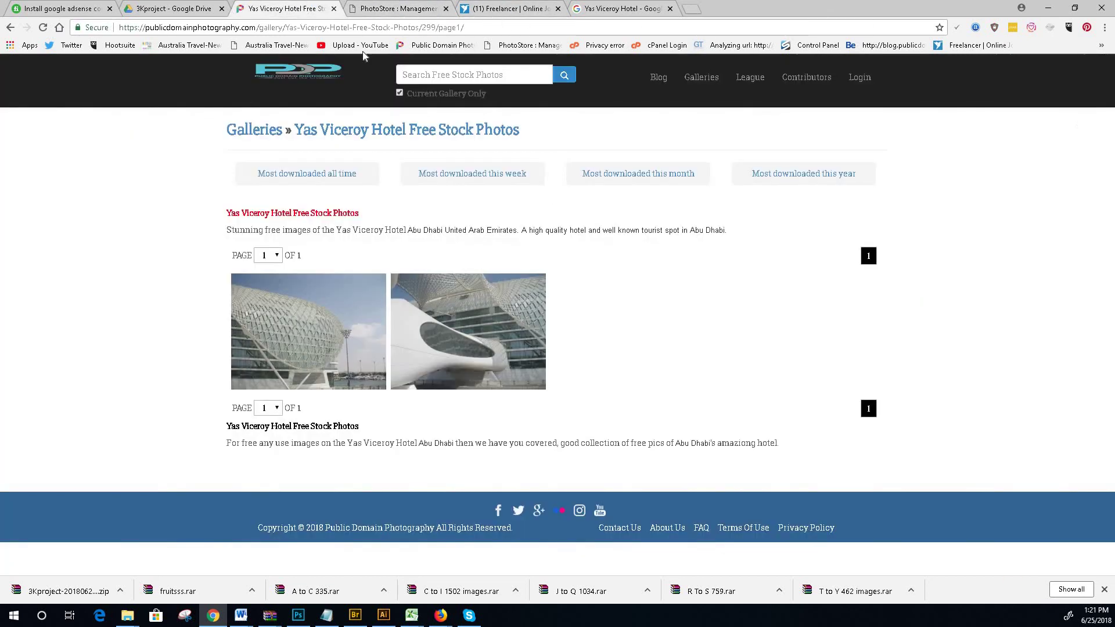
pyautogui.click(254, 129)
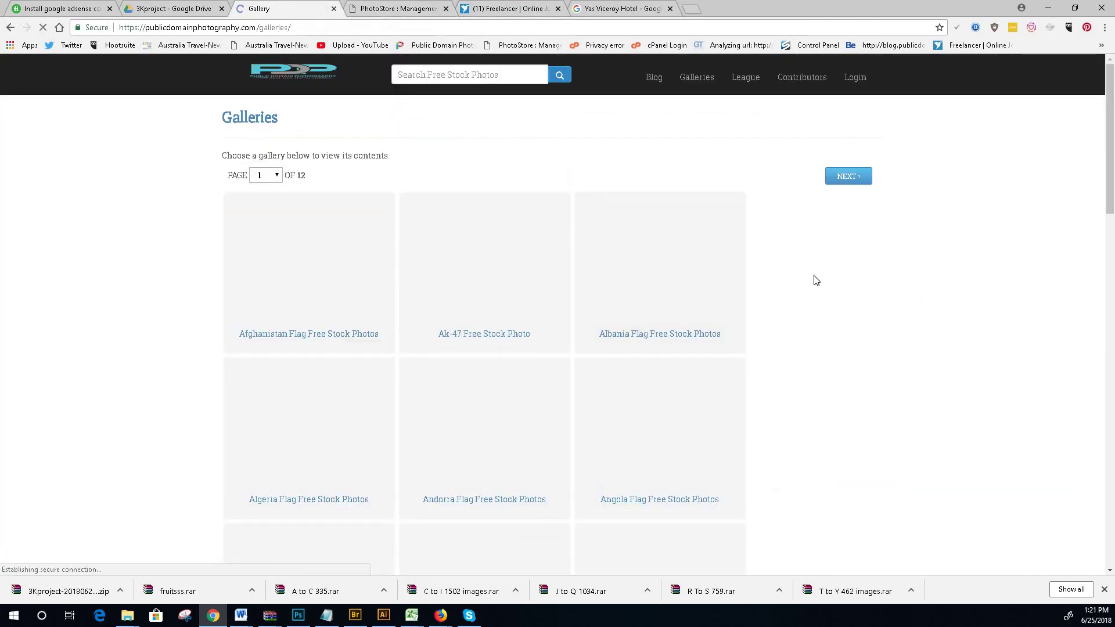
pyautogui.click(265, 175)
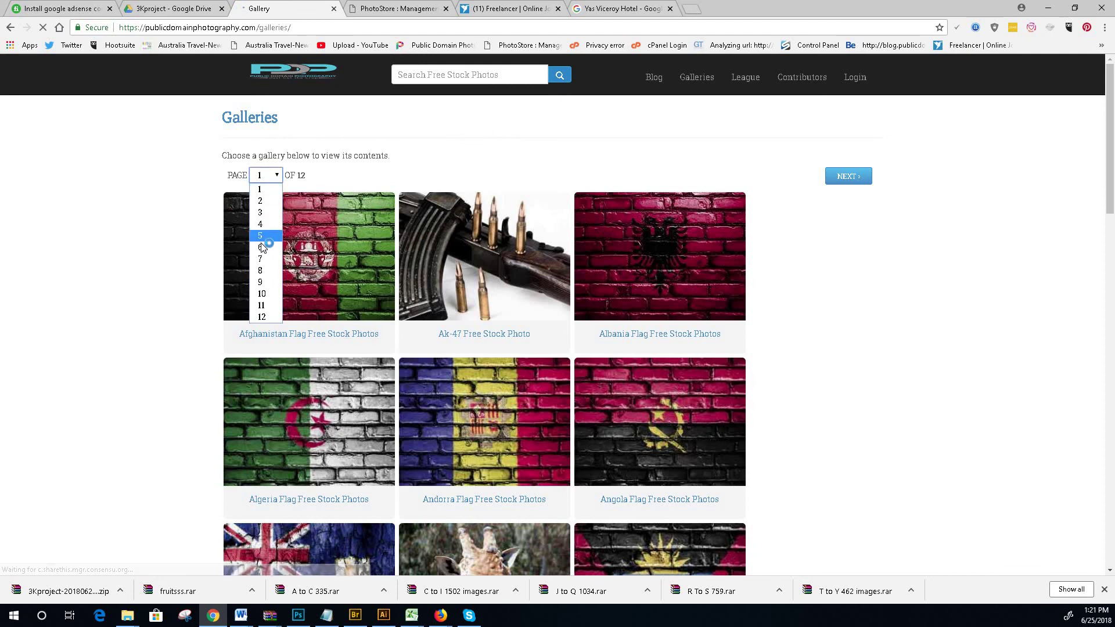
pyautogui.click(263, 234)
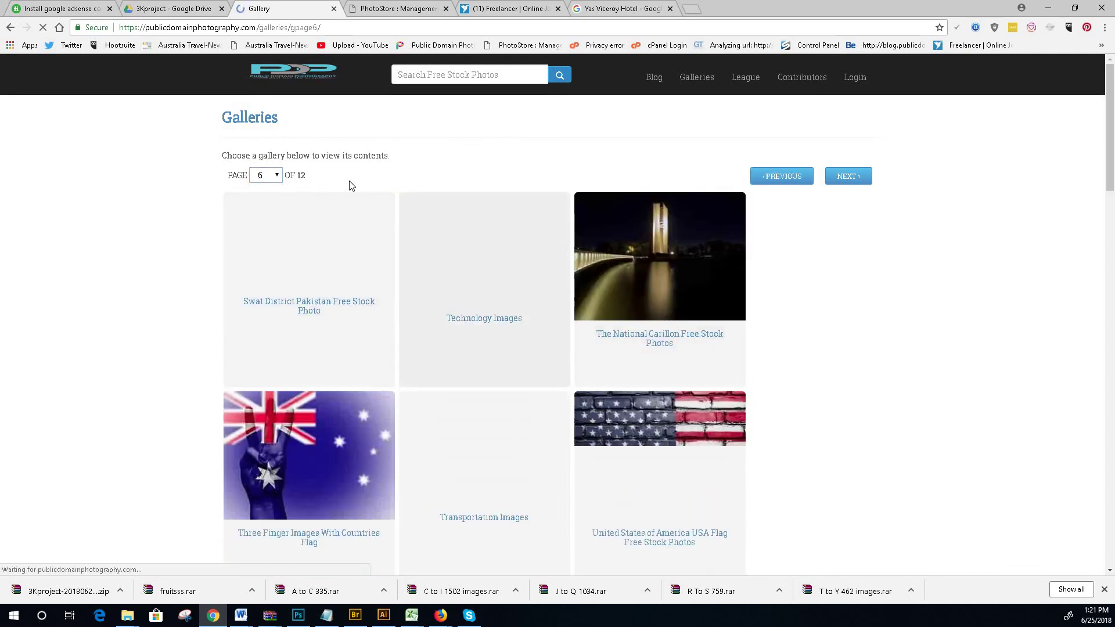
pyautogui.click(274, 175)
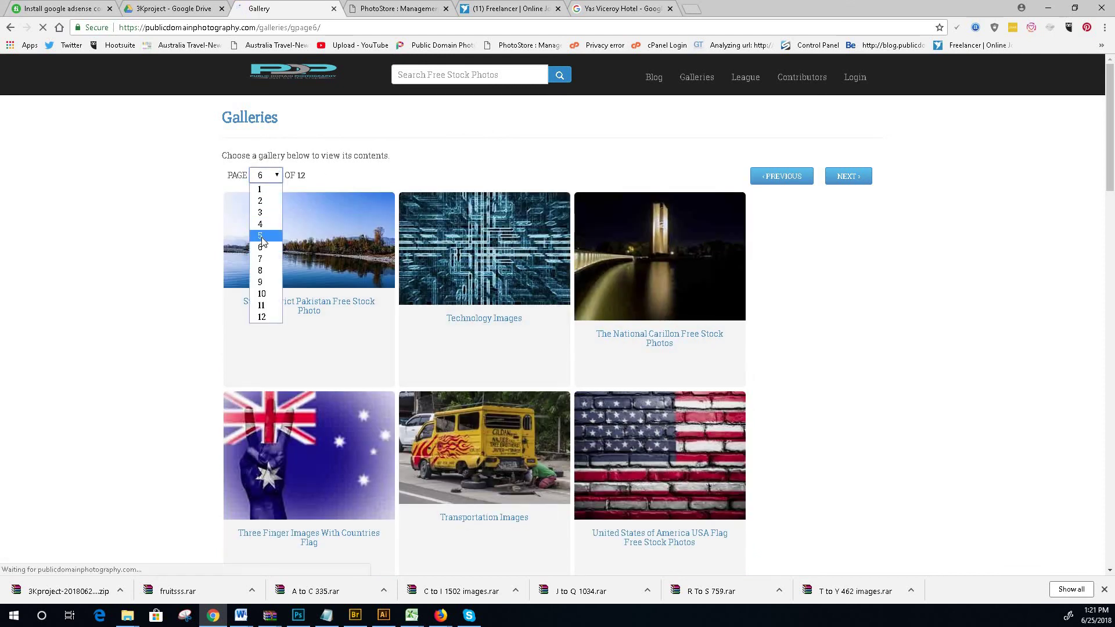
pyautogui.click(261, 235)
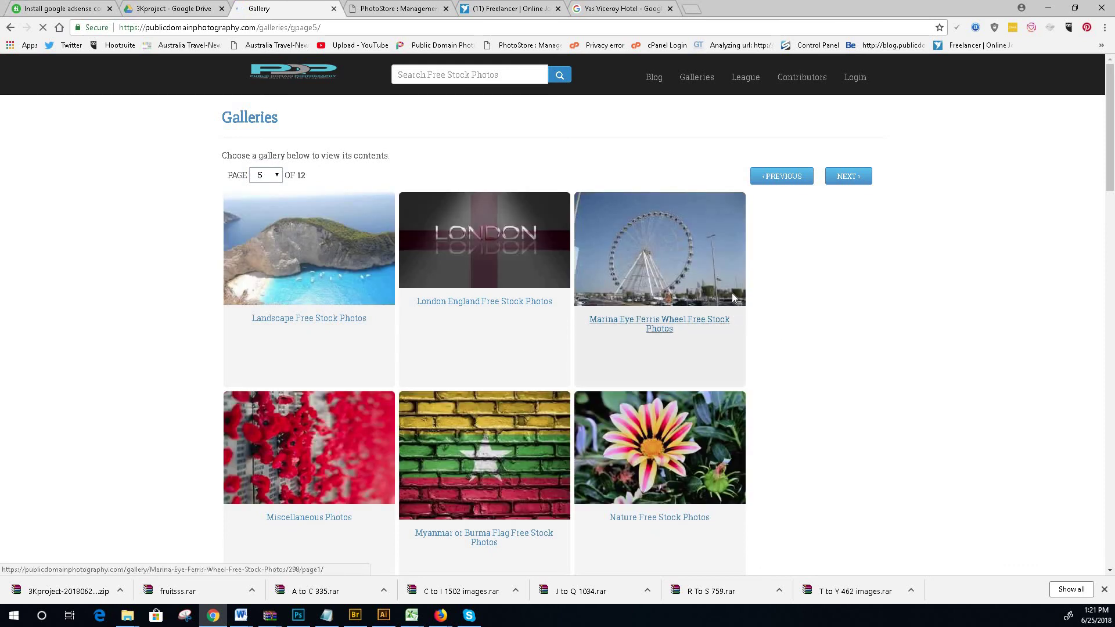
# - Open the Sheikh Zayed Grand Mosque Free Stock Photos gallery and check the photos and descriptions it displays
pyautogui.scroll(-14, 761, 342)
pyautogui.scroll(-8, 774, 352)
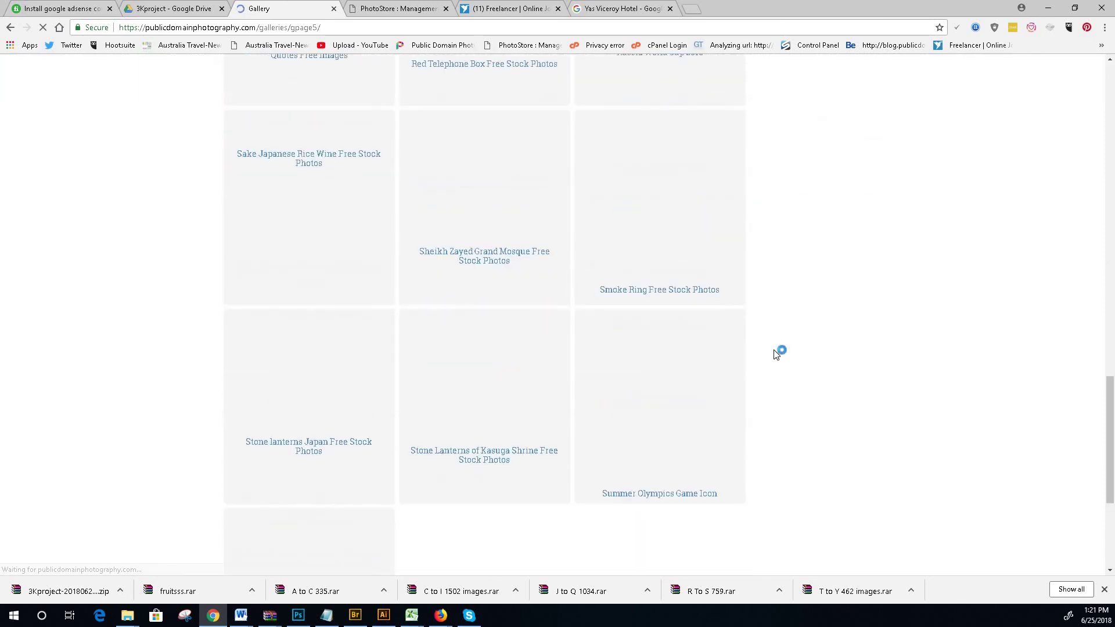
pyautogui.scroll(-3, 755, 360)
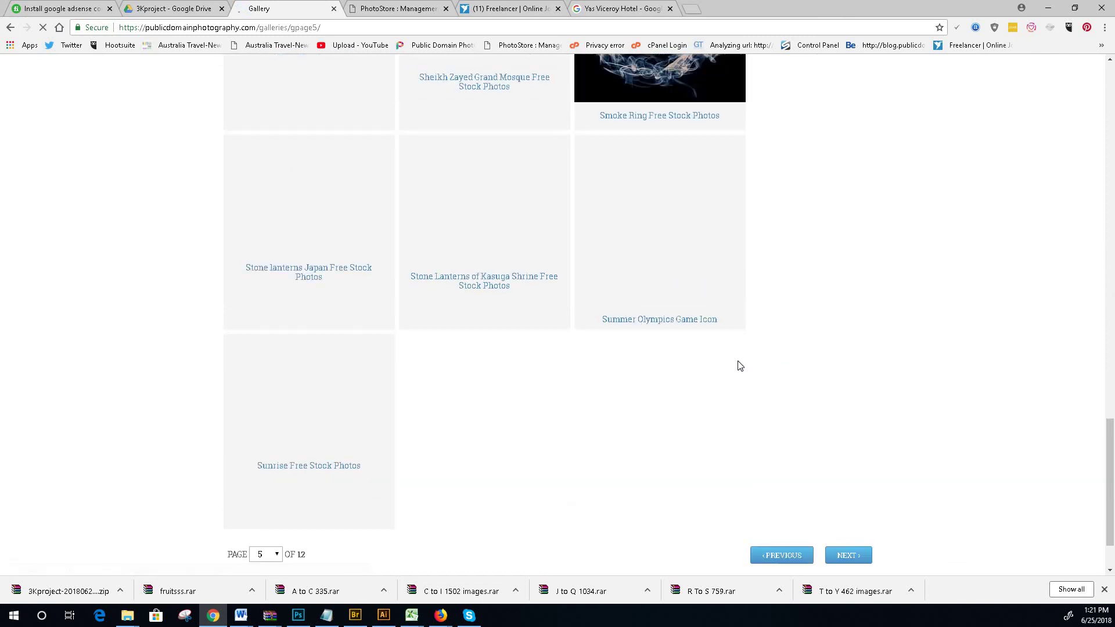
pyautogui.scroll(4, 693, 370)
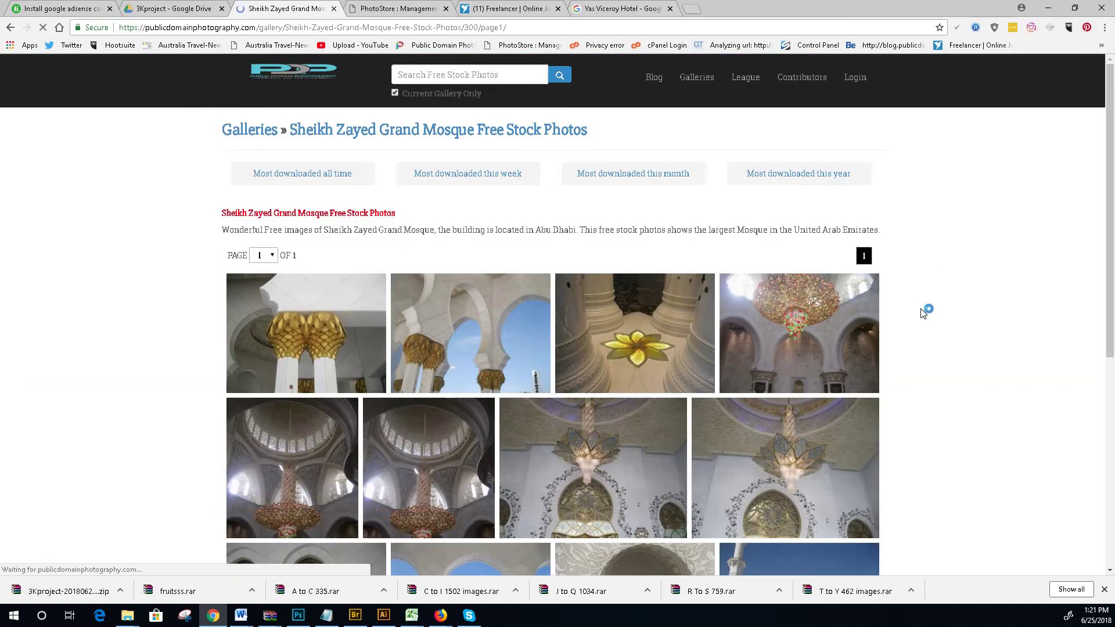
pyautogui.scroll(-5, 923, 313)
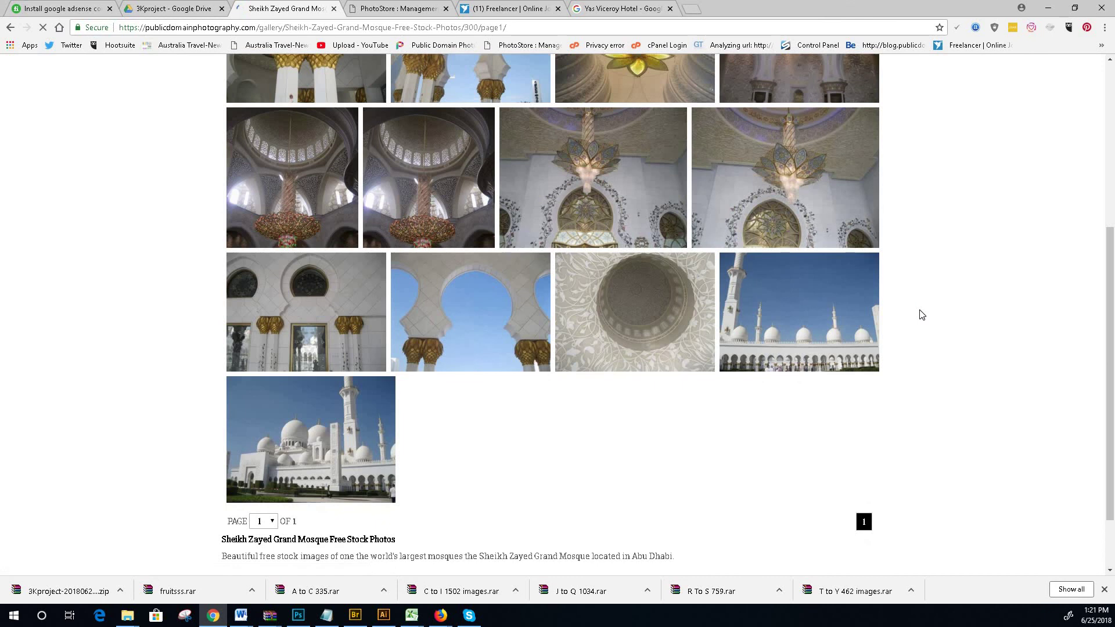